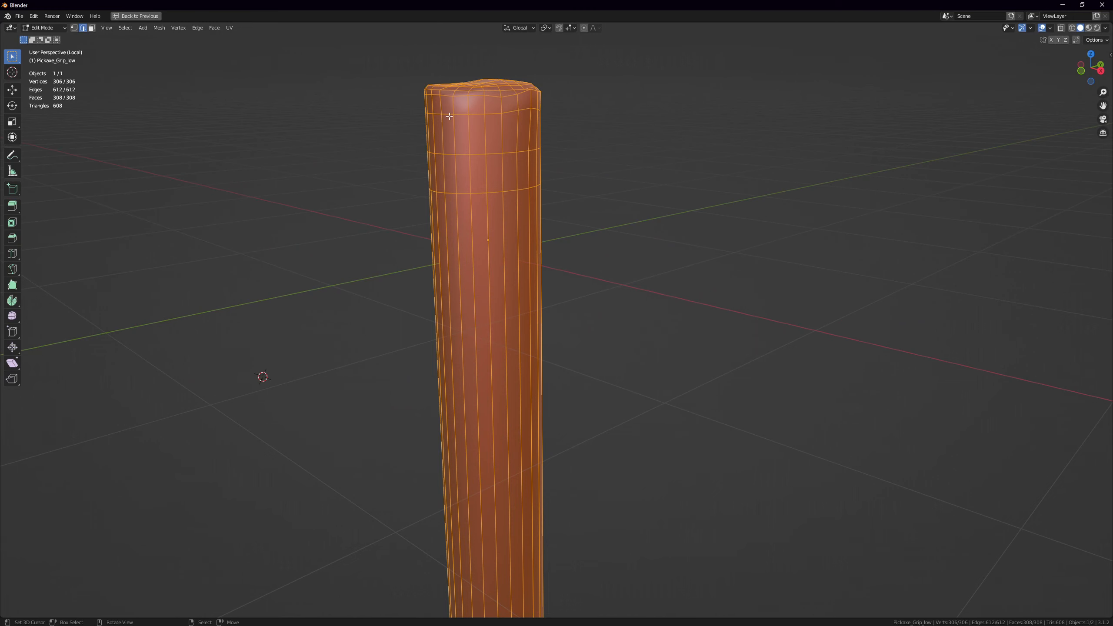
Select the edge loop around the top rim of the pickaxe grip
right_click(461, 93)
middle_click_drag(461, 94, 475, 111)
middle_click_drag(475, 112, 811, 221, "shift")
right_click(542, 251, "alt")
middle_click_drag(811, 221, 555, 323, "shift")
scroll(555, 323, "up", 4)
scroll(561, 321, "down", 8)
scroll(574, 317, "up", 4)
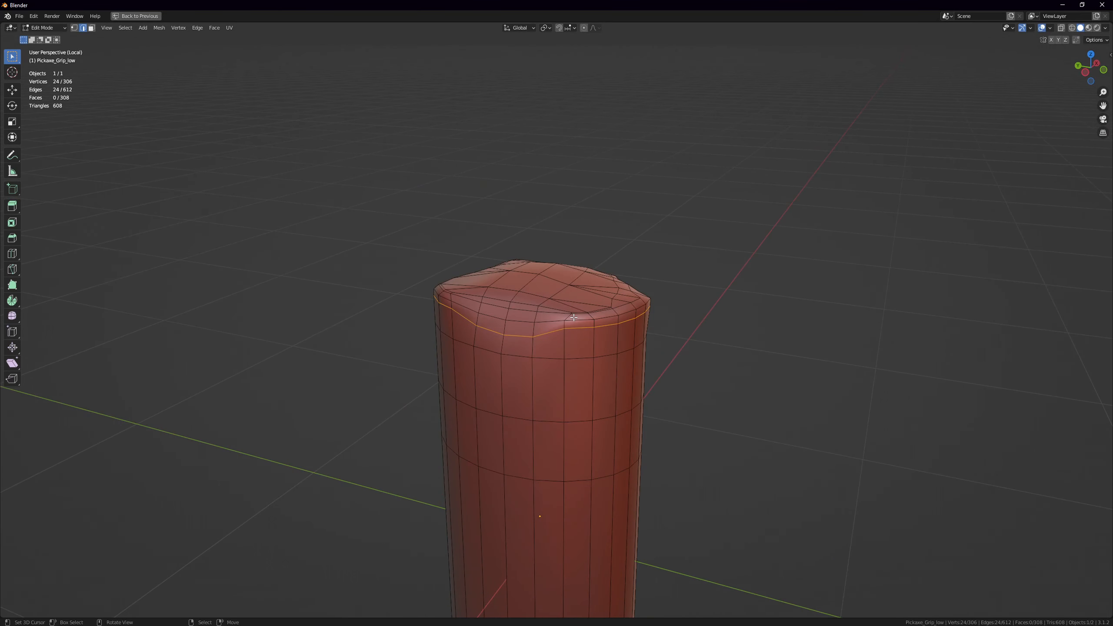
Add the edge loops around the grip's bottom end and the loop below its top section to the selection
scroll(573, 317, "down", 5)
middle_click_drag(574, 317, 530, 187)
scroll(546, 397, "up", 3)
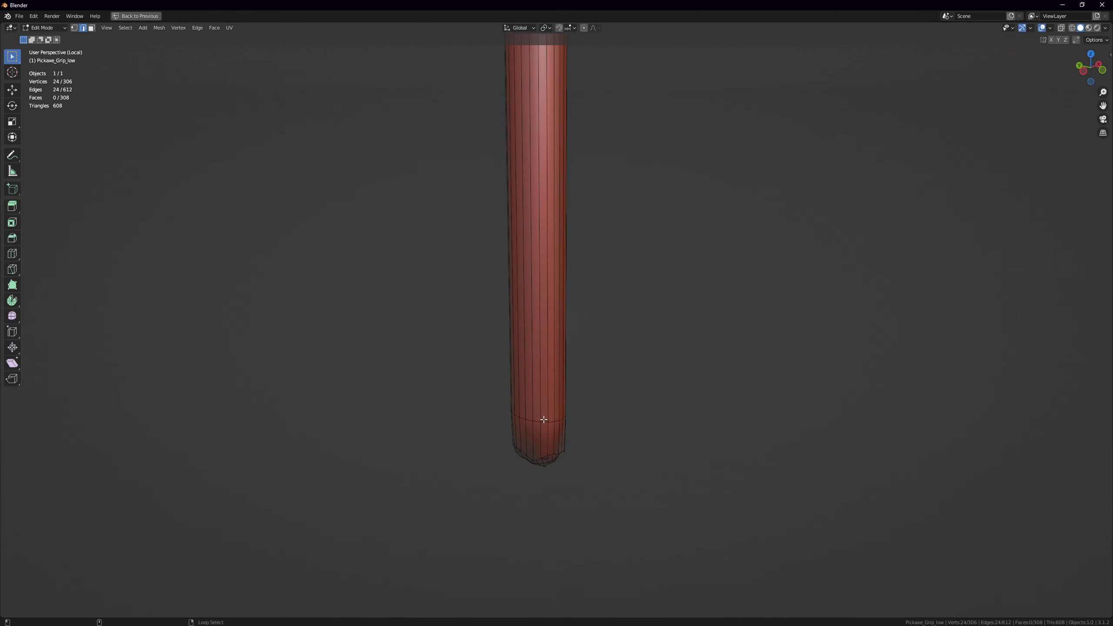
left_click(544, 420, "alt+shift")
scroll(597, 432, "down", 3)
middle_click_drag(596, 432, 504, 293)
left_click(531, 471, "alt+shift")
left_click(429, 241, "alt+shift")
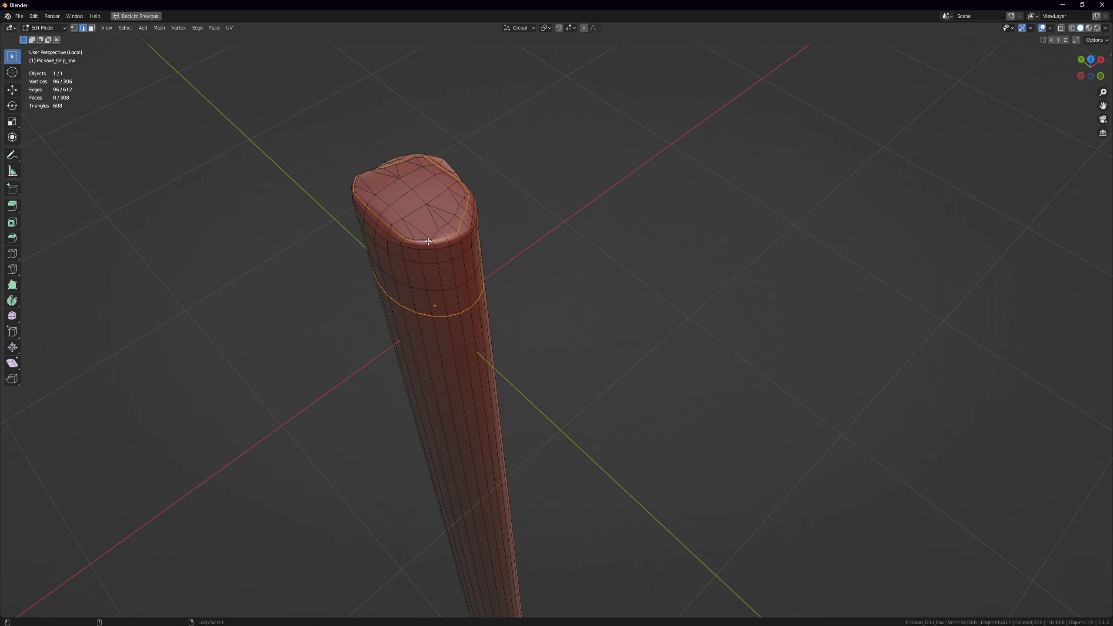
key("ctrl+space")
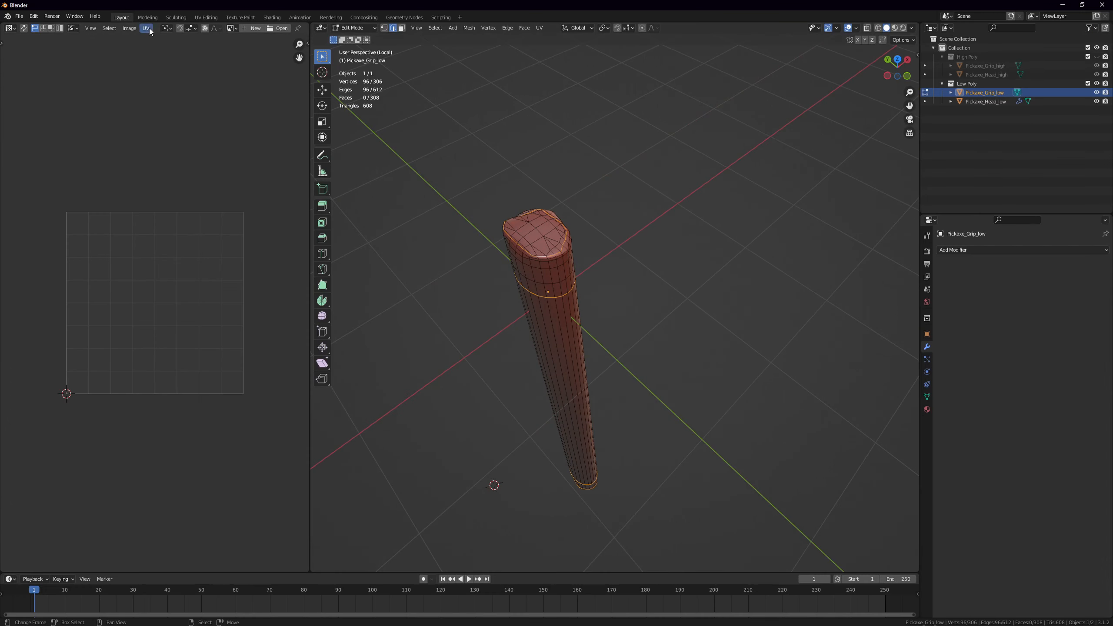
Create a new 1024 × 1024 px image named Untitled with the UV Grid generated type
left_click(127, 29)
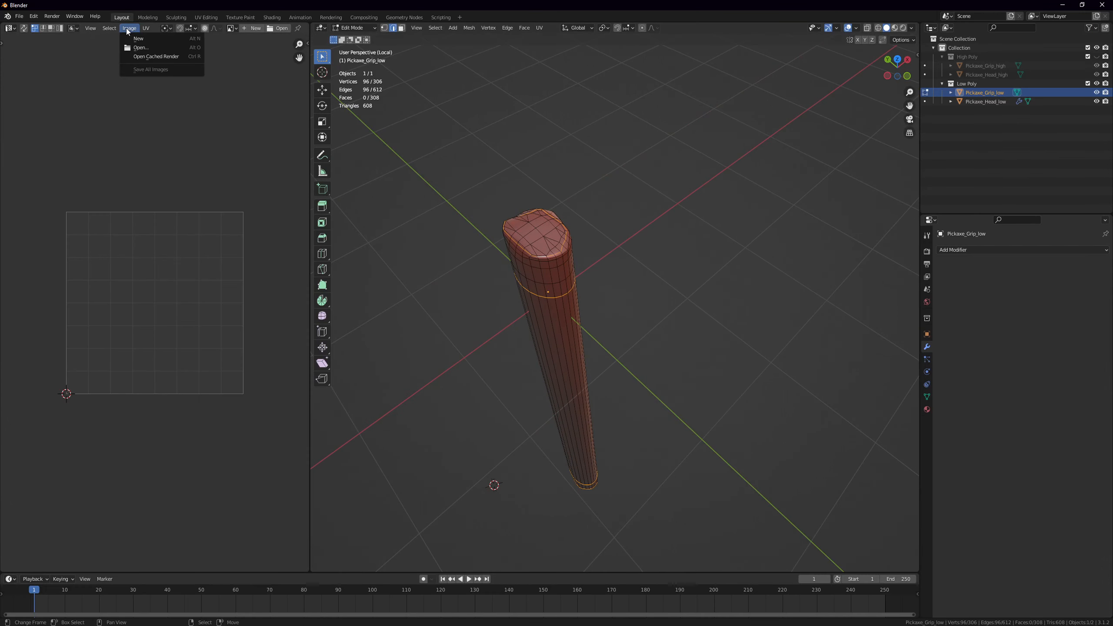
left_click(254, 29)
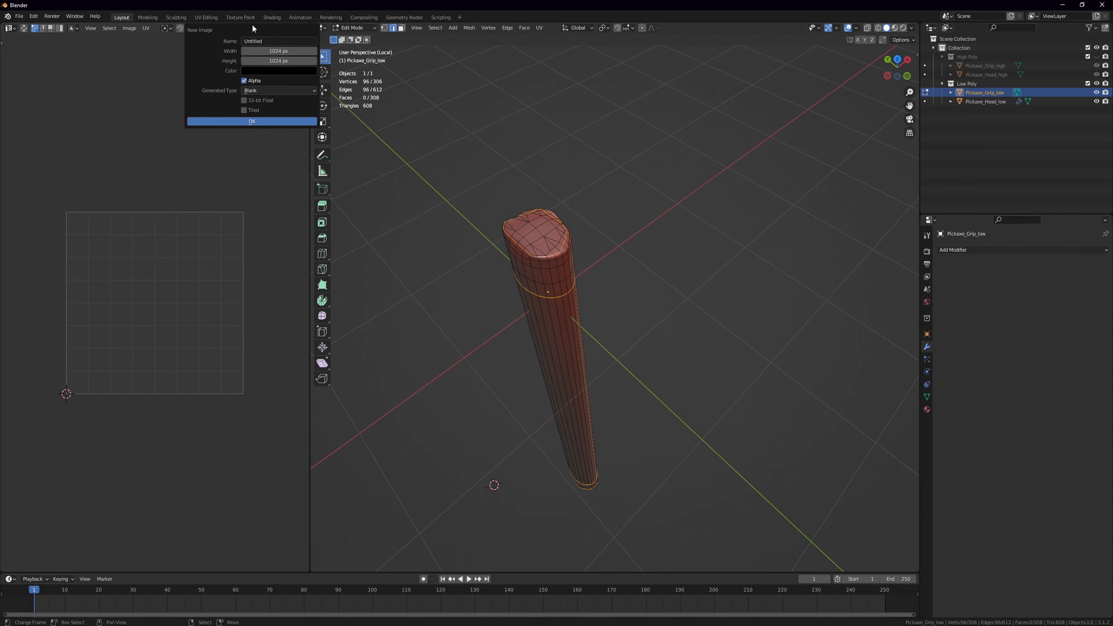
left_click(259, 92)
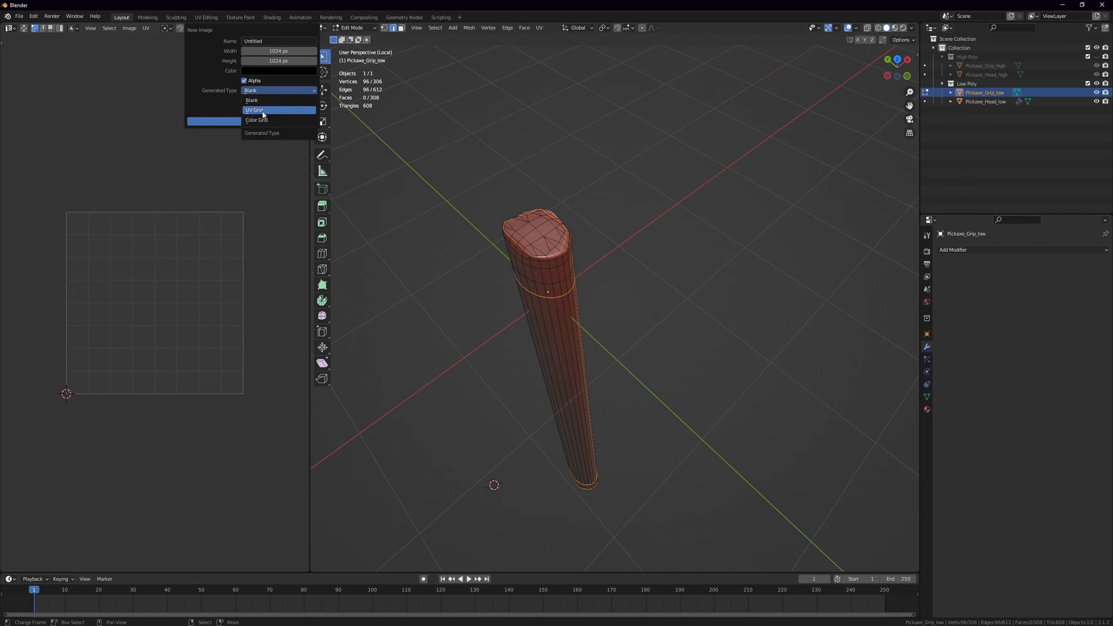
left_click(263, 111)
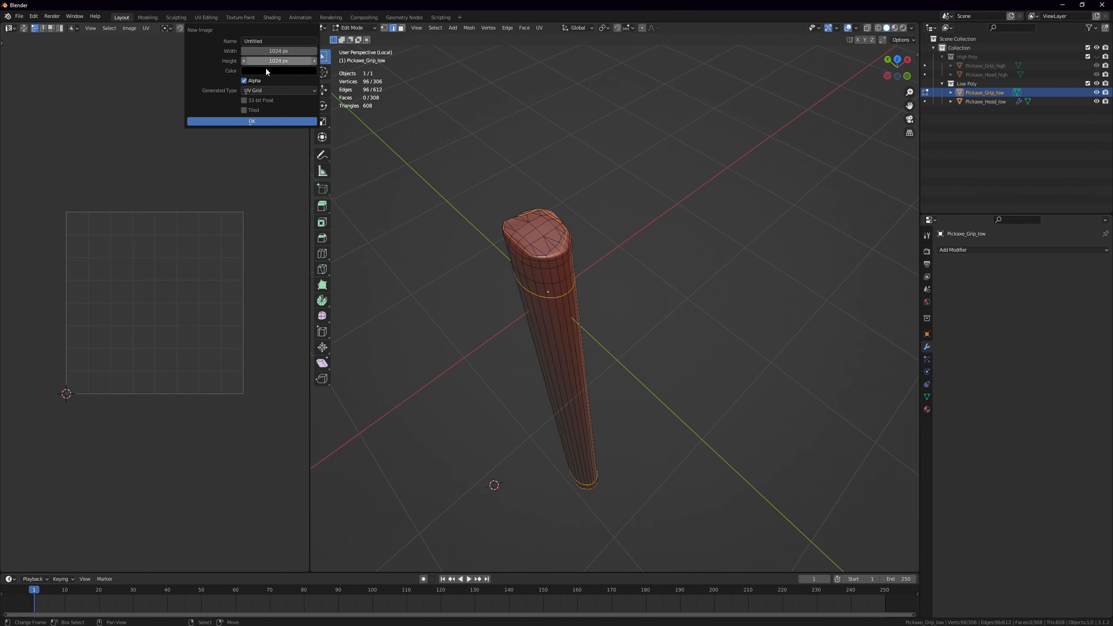
left_click(254, 121)
scroll(170, 204, "down", 5)
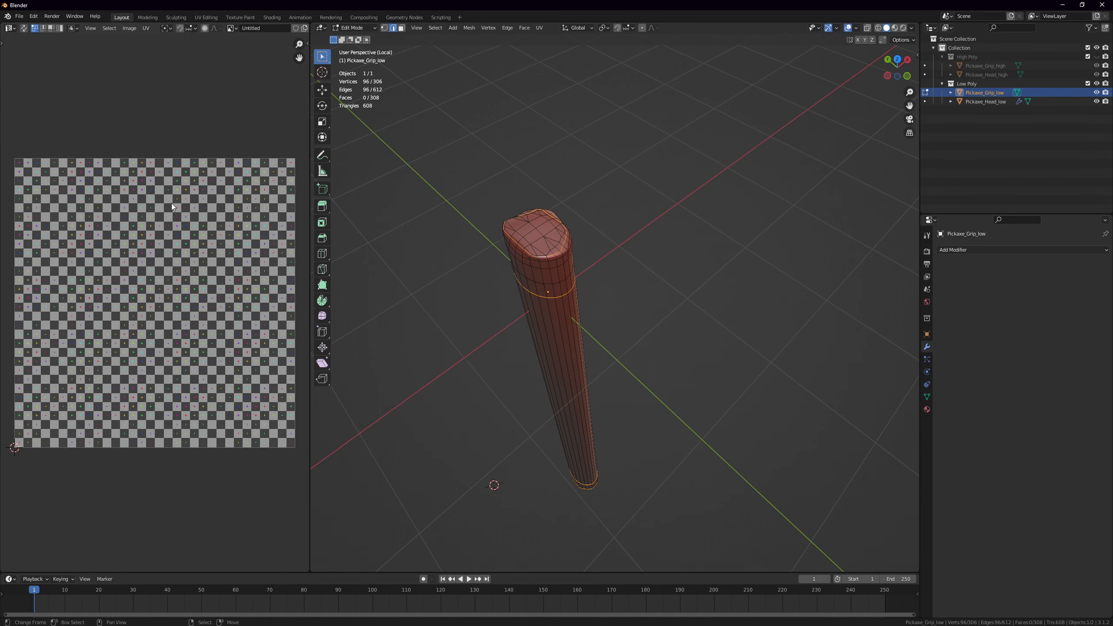
scroll(163, 212, "up", 5)
scroll(154, 219, "down", 3)
scroll(156, 232, "up", 5)
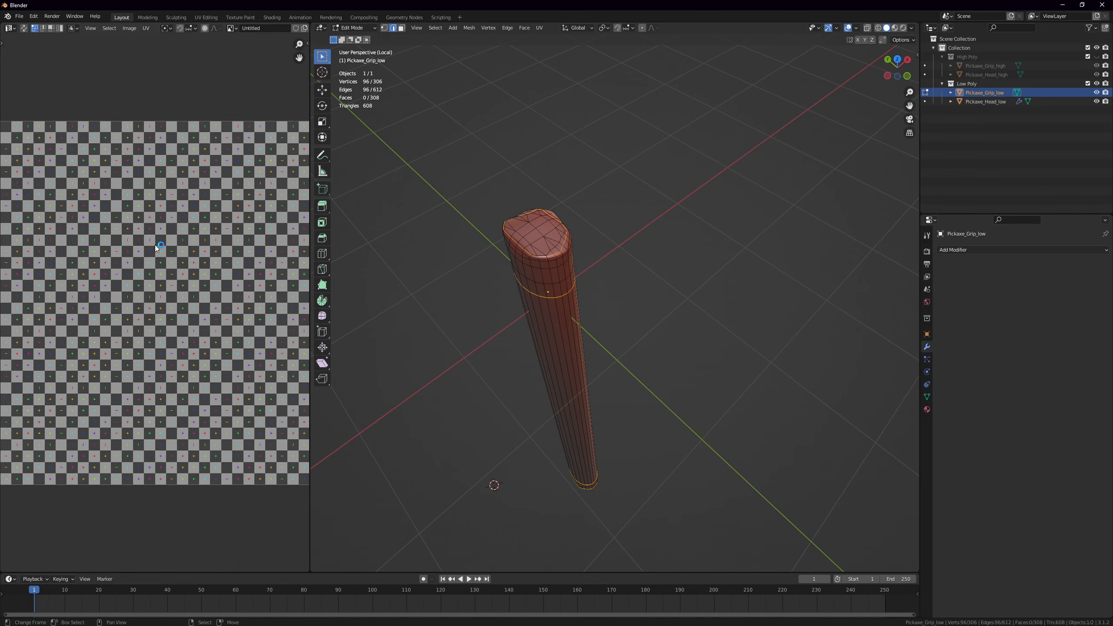
scroll(162, 188, "down", 4)
Leave Edit Mode and give the grip a new material named Pickaxe
middle_click_drag(460, 276, 581, 237)
key("Tab")
left_click(927, 409)
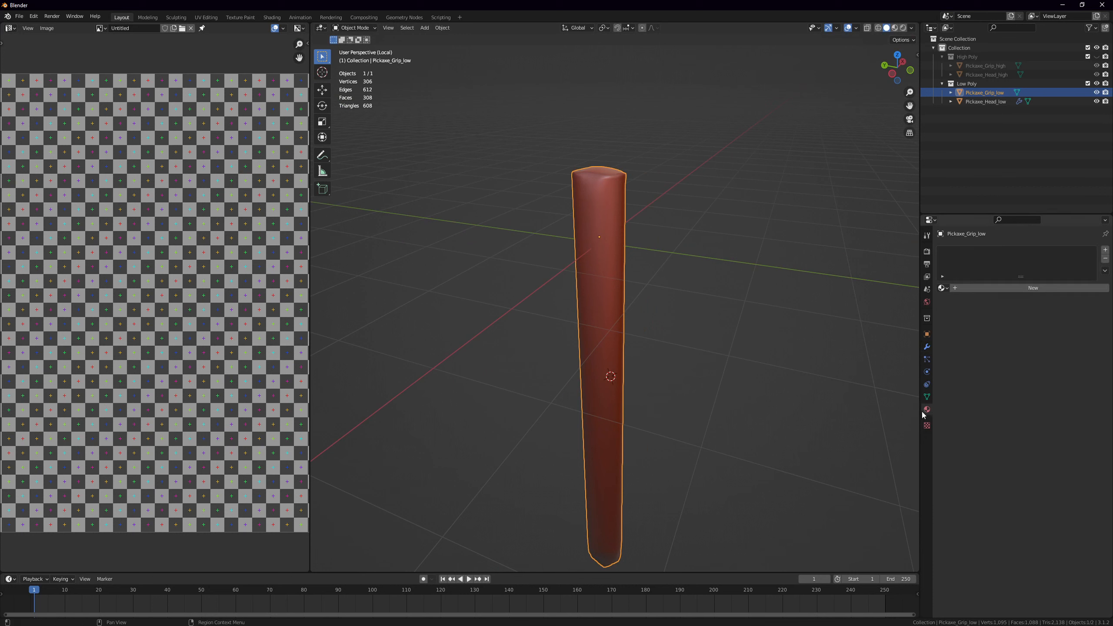
left_click(975, 288)
double_click(965, 253)
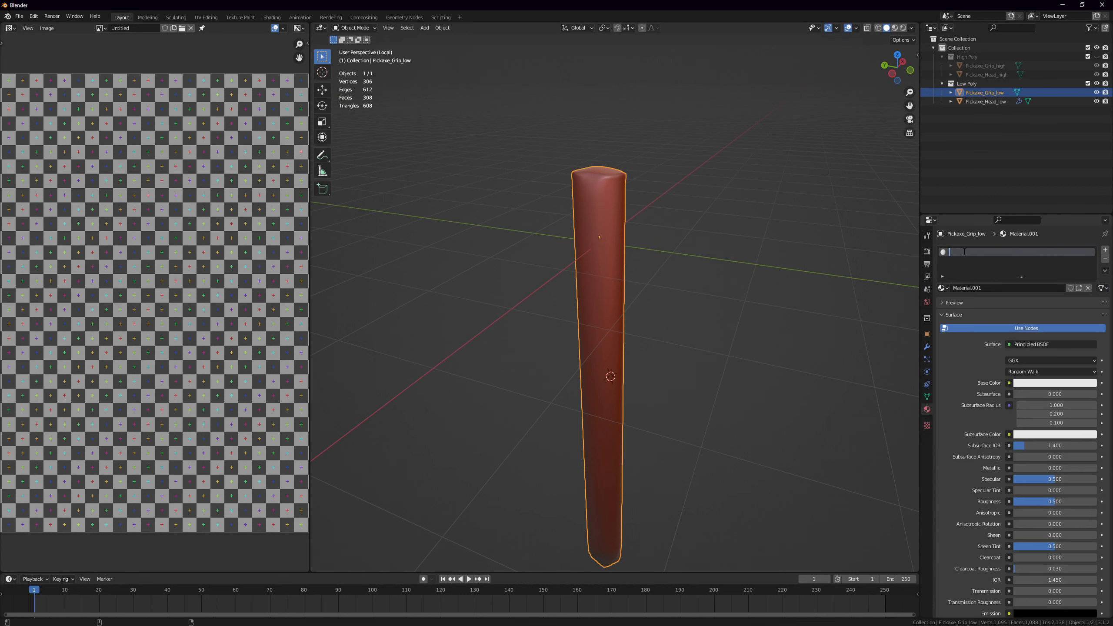
type("Pickaxe")
key("Return")
Link the material's Base Color to an Image Texture using the Untitled image, and show the viewport in rendered shading
left_click(1010, 383)
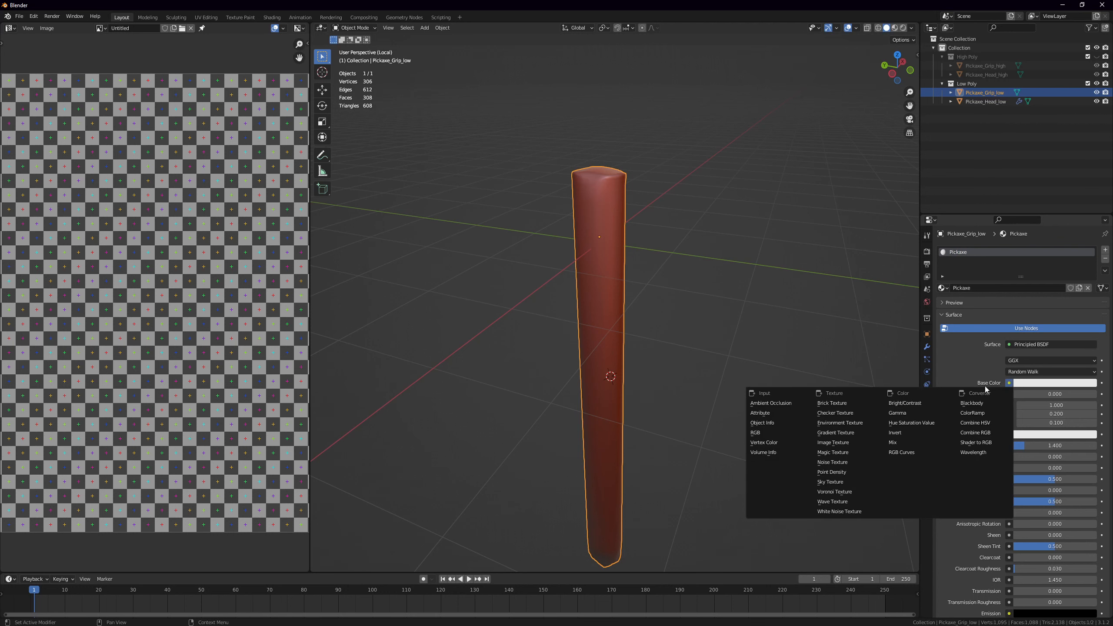
left_click(842, 442)
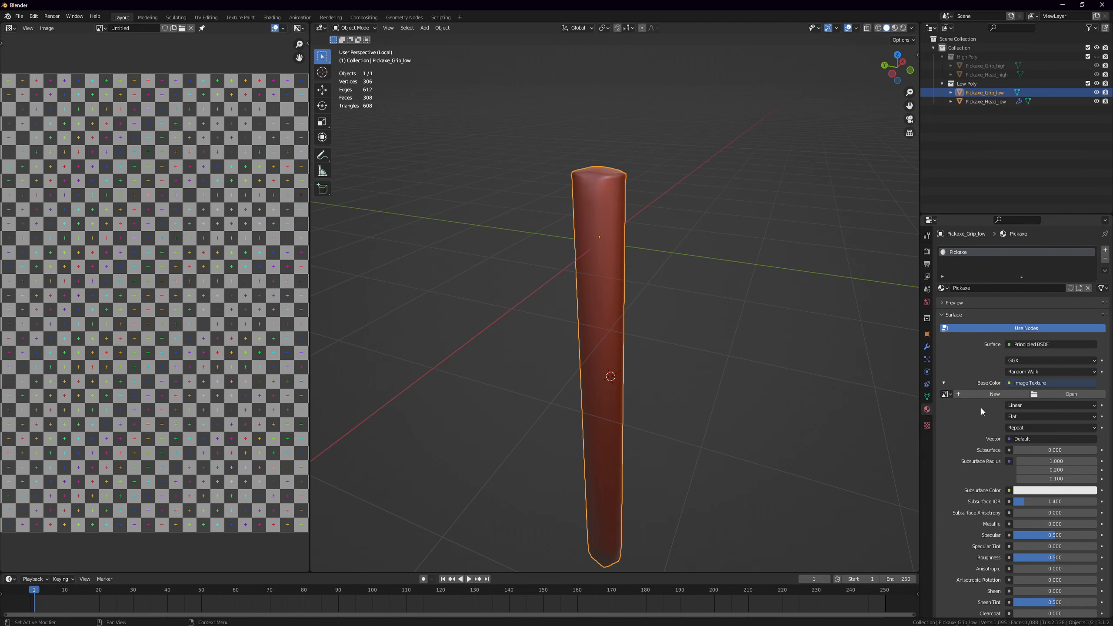
left_click(944, 395)
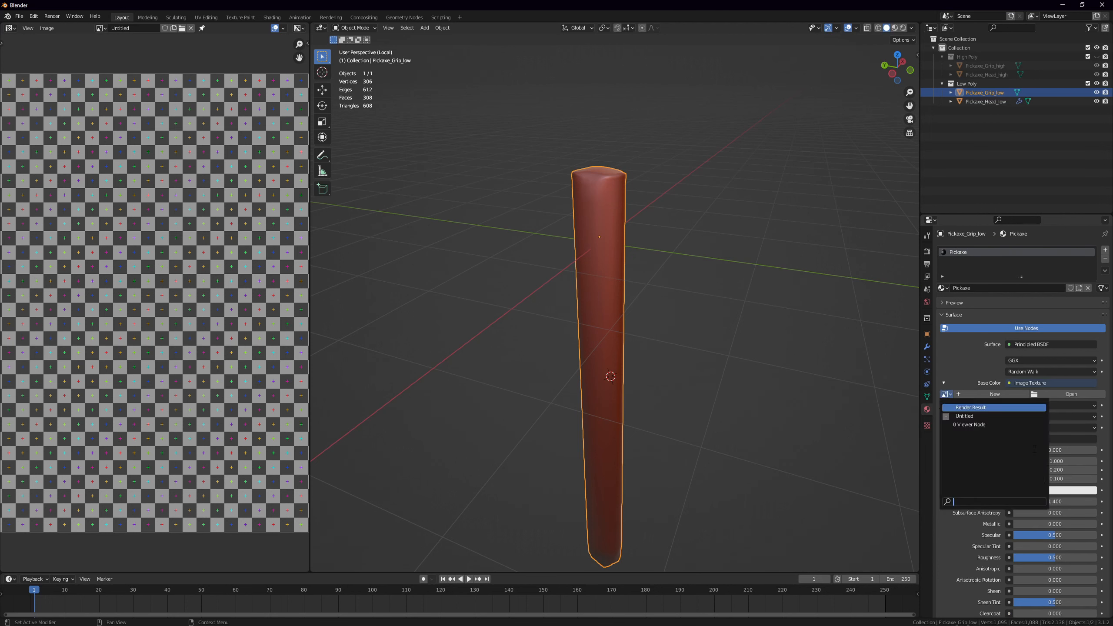
left_click(966, 416)
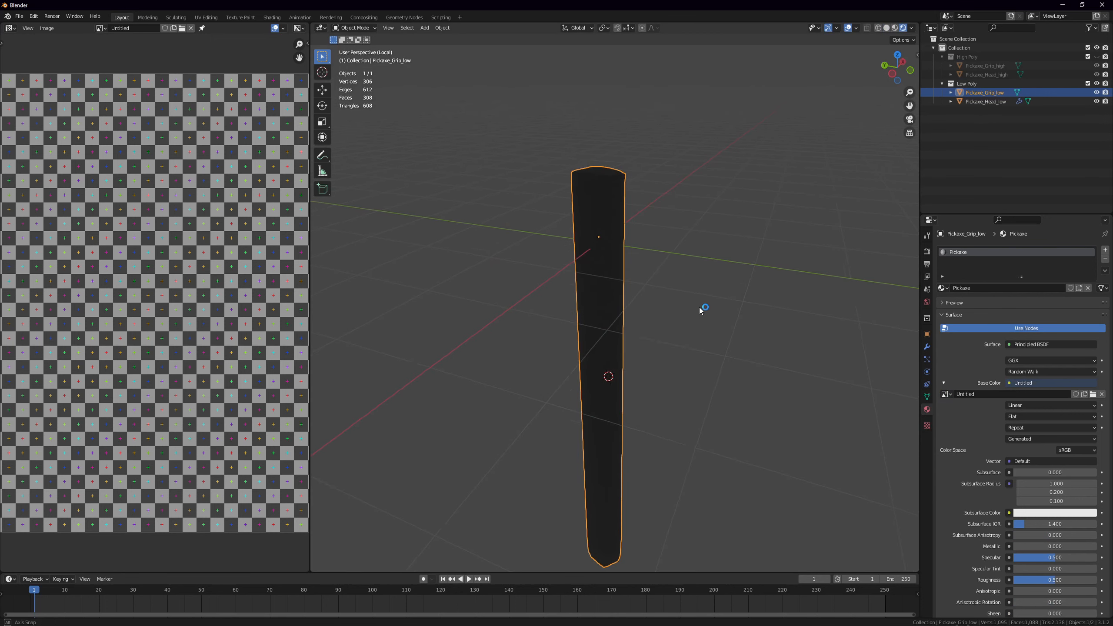
middle_click_drag(704, 311, 710, 277)
Return to Edit Mode, mark the four selected edge loops as seams, and clear the selection
key("Tab")
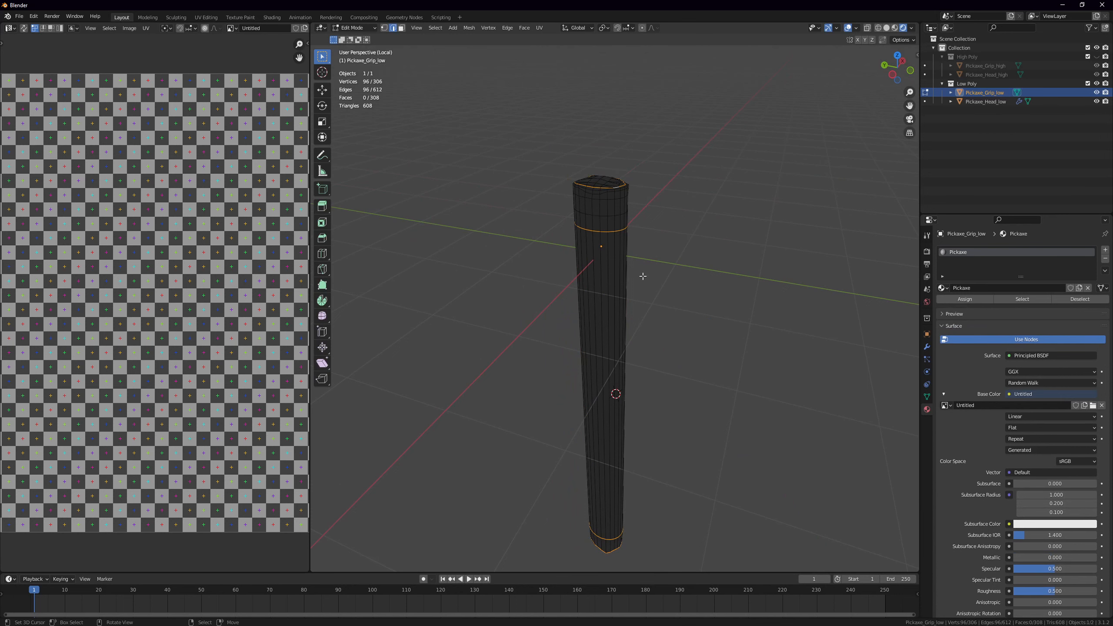
mouse_move(641, 274)
middle_mouse_down()
mouse_move(725, 308)
mouse_move(713, 390)
mouse_move(600, 352)
mouse_move(612, 323)
middle_mouse_up()
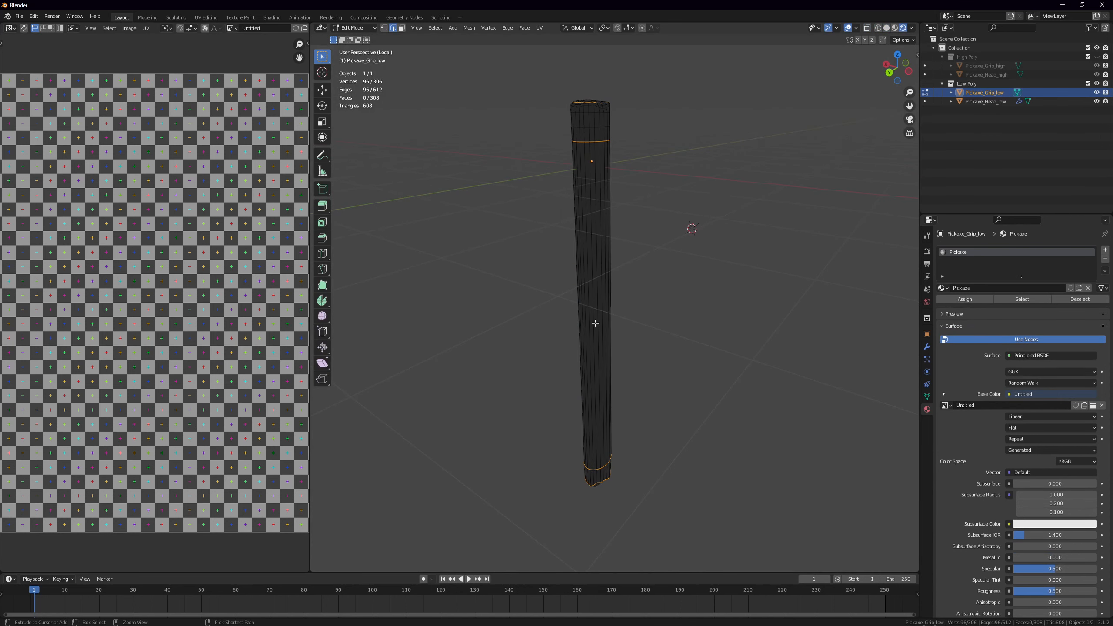
key("ctrl+e")
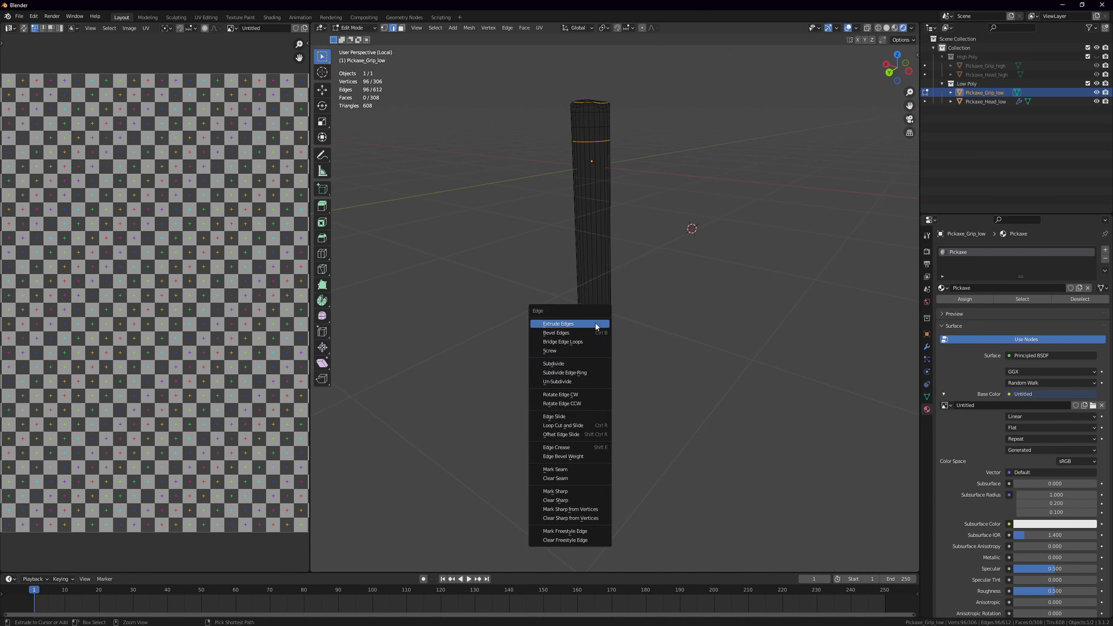
left_click(556, 469)
key("alt+a")
middle_click_drag(565, 228, 597, 225)
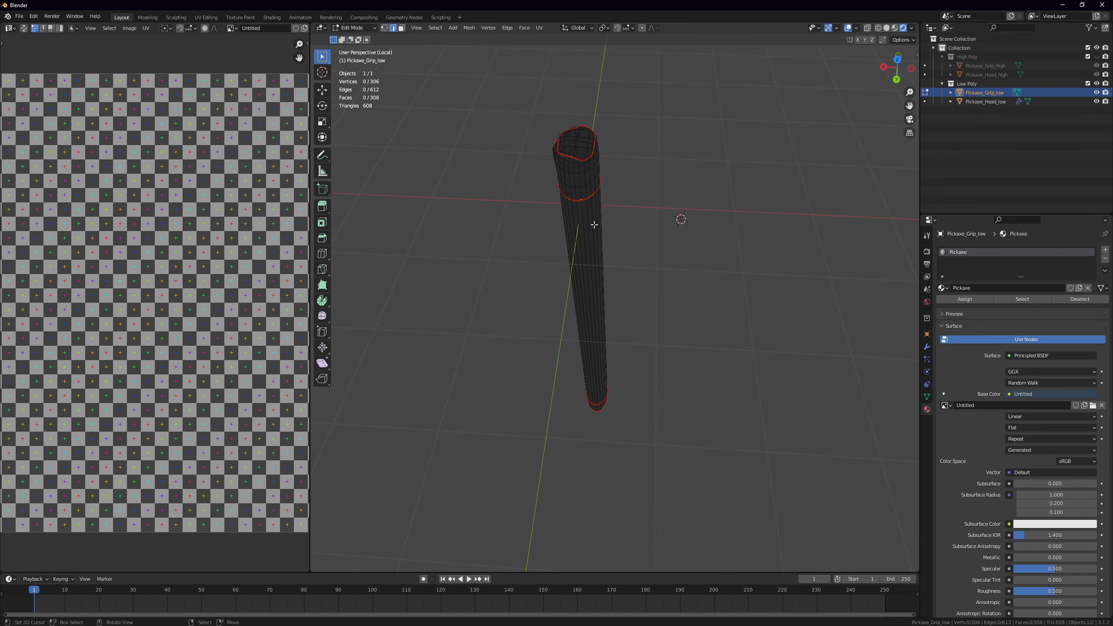
middle_click_drag(590, 223, 611, 121)
Switch to Chrome to study the handle and head in the pickaxe reference photo, and return to Blender
key("alt+Tab")
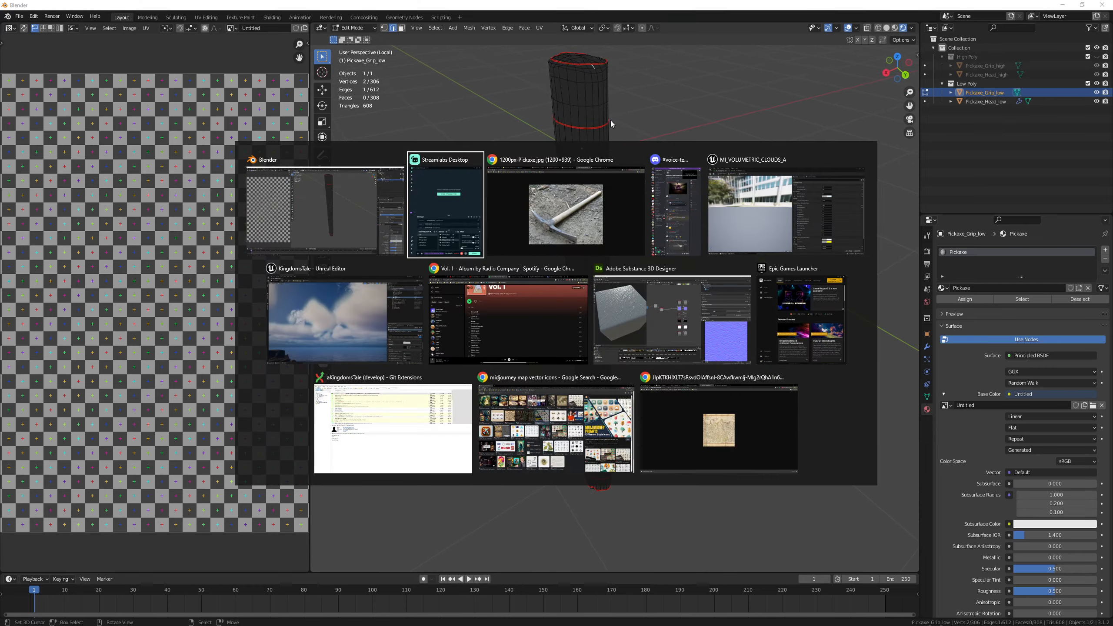
key("alt+Tab")
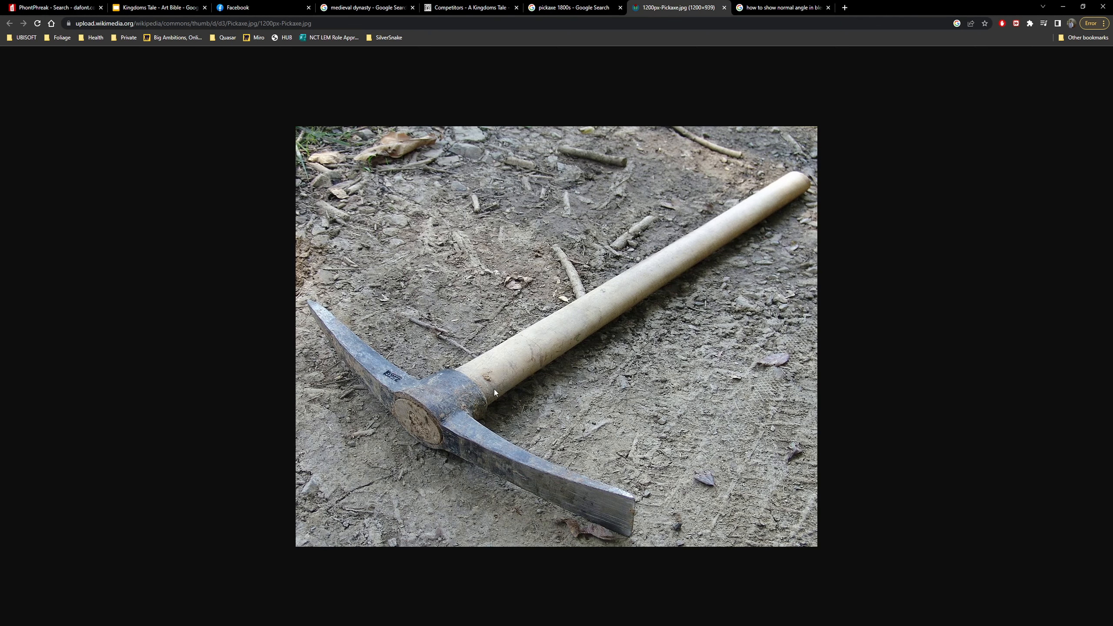
key("alt+Tab")
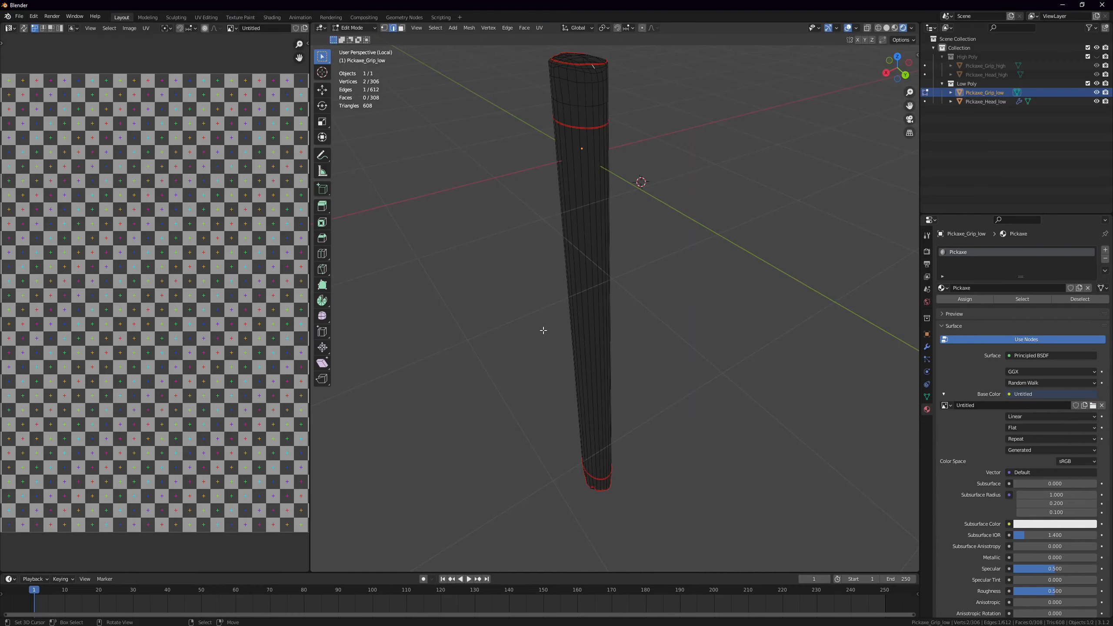
mouse_move(641, 182)
middle_mouse_down()
mouse_move(685, 194)
mouse_move(638, 189)
middle_mouse_up()
key("alt+Tab")
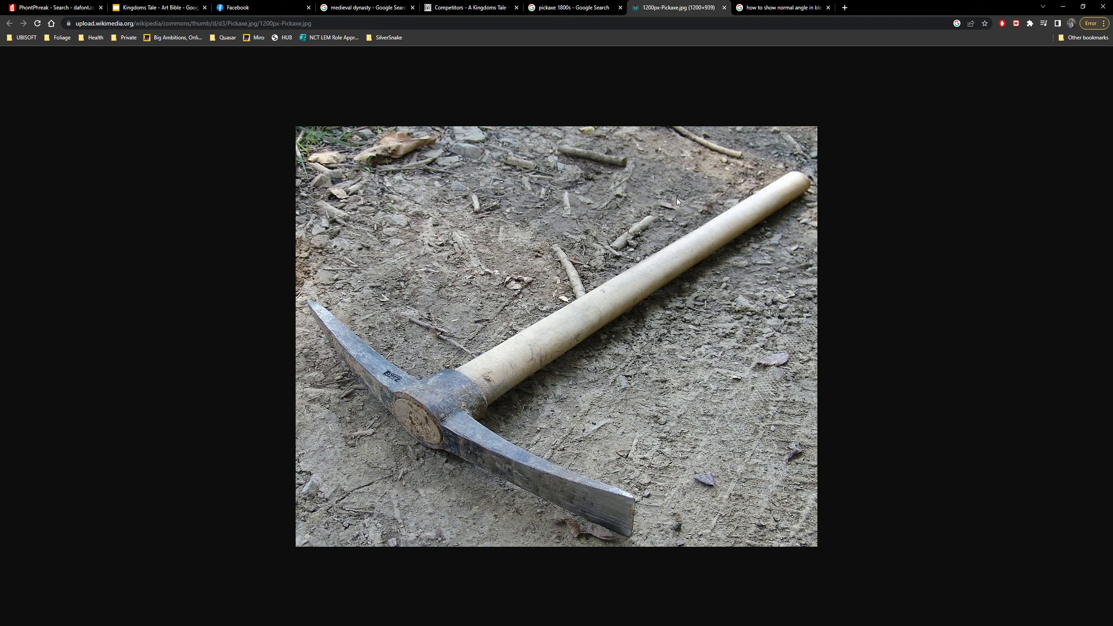
key("alt+Tab")
Add a long lengthwise edge of the grip's shaft to the selection, checking its position with the pickaxe head shown and isolated
middle_click_drag(558, 238, 490, 100)
key("KP_Divide")
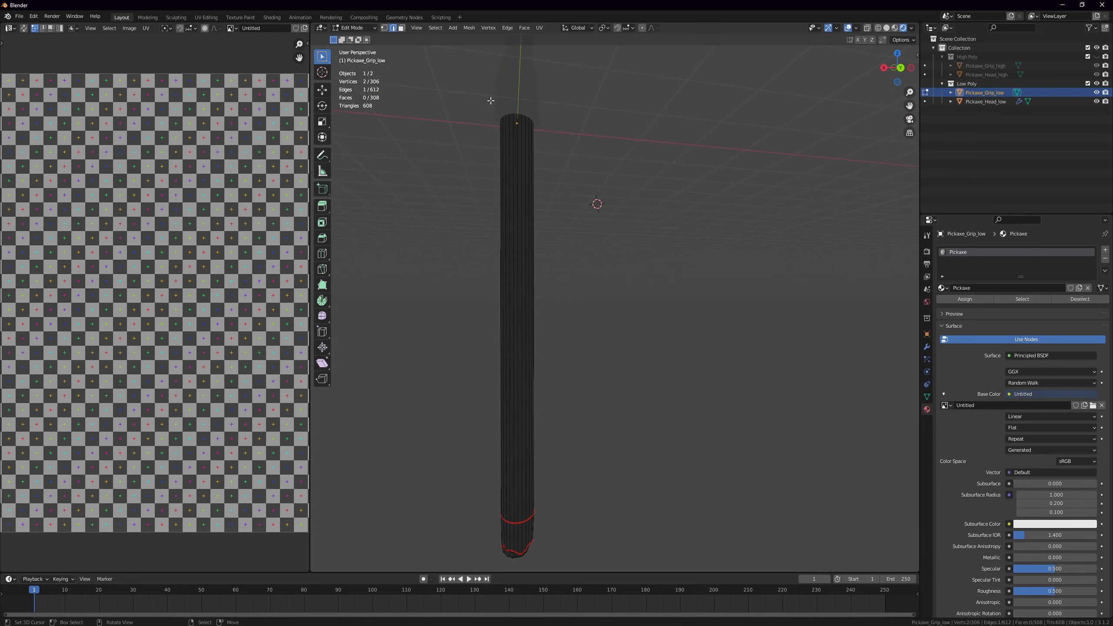
left_click(517, 150, "shift")
key("KP_Divide")
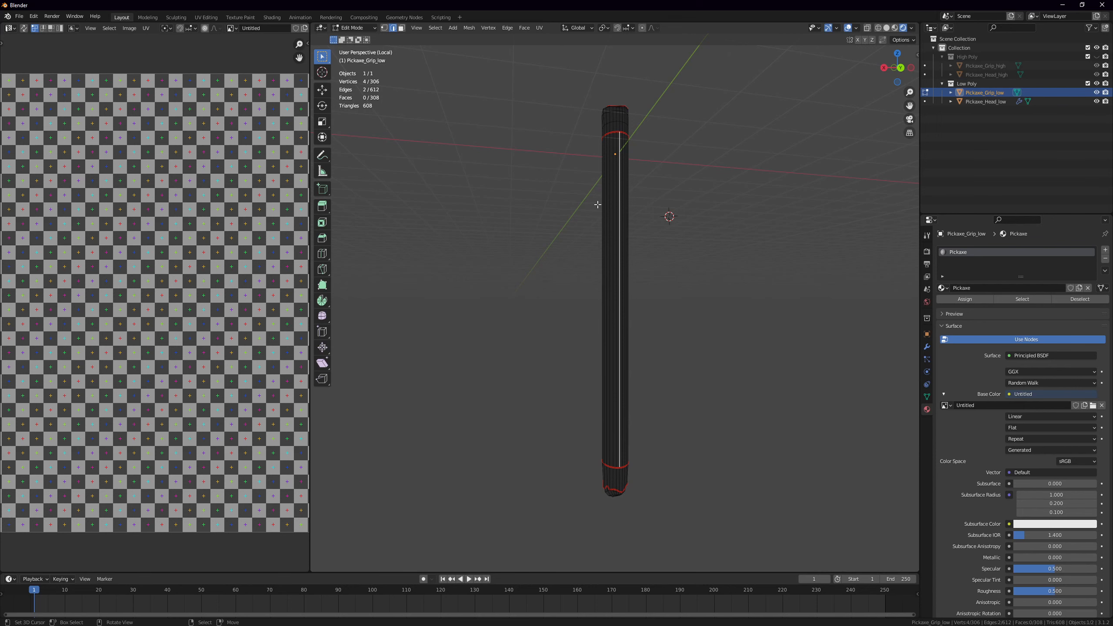
key("KP_Divide")
key("KP_Divide")
key("KP_Divide")
key("KP_Divide")
key("KP_Divide")
key("KP_Divide")
Extend the lengthwise edge selection up through the grip's top section to the seam at the top rim
middle_click_drag(579, 144, 560, 219)
key("ctrl+space")
scroll(559, 219, "up", 2)
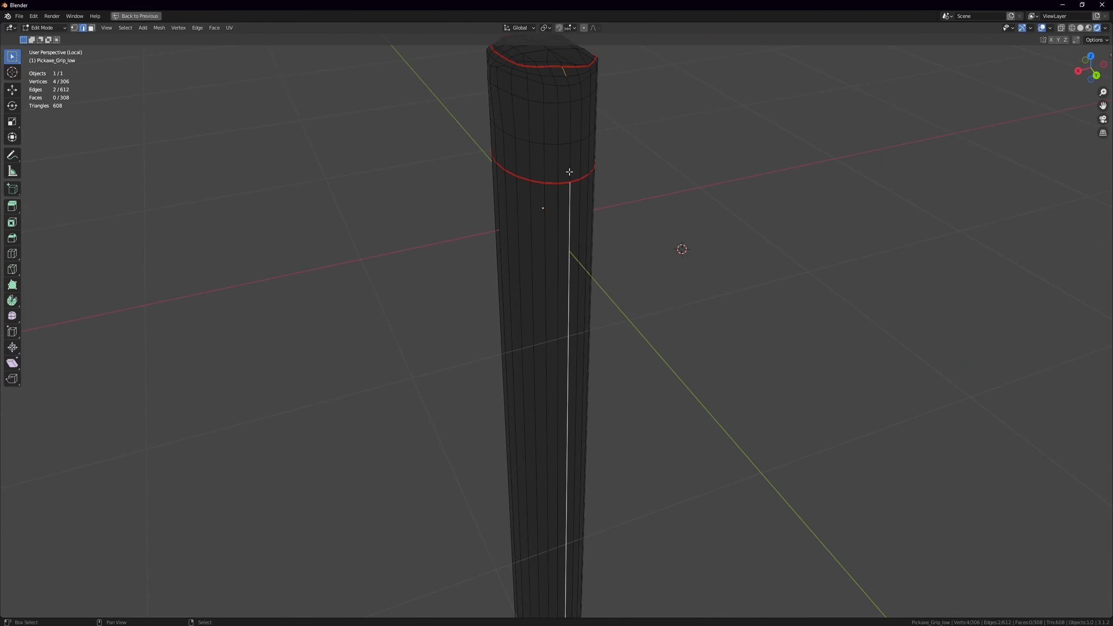
left_click(571, 162, "shift")
left_click(569, 125, "shift")
left_click(568, 87, "shift")
right_click(568, 84, "shift")
middle_click_drag(567, 84, 560, 212, "shift")
scroll(560, 211, "up", 3)
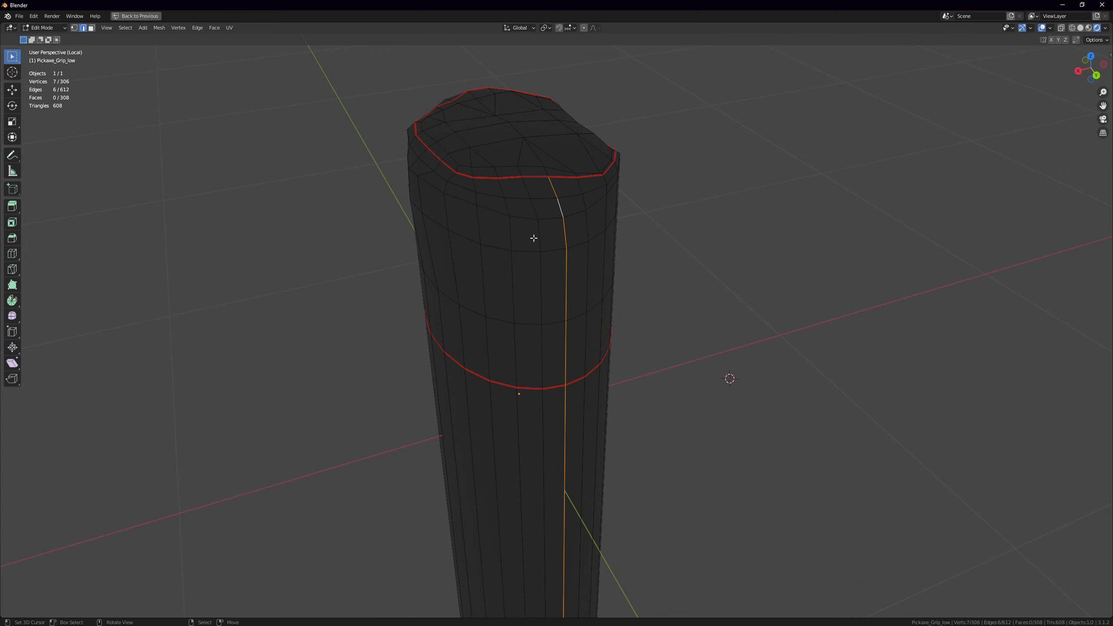
right_click(544, 162, "shift")
right_click(546, 168, "shift")
right_click(545, 170, "shift")
right_click(542, 164, "shift")
Extend the lengthwise edge selection down through the grip's bottom section to the seam at the bottom rim
scroll(569, 294, "down", 5)
middle_click_drag(569, 293, 502, 288, "shift")
right_click(540, 406, "shift")
right_click(512, 273, "shift")
right_click(511, 284, "shift")
Mark the selected lengthwise edge line from top rim to bottom rim as a seam
key("ctrl+space")
middle_click_drag(554, 280, 573, 299)
scroll(574, 299, "down", 4)
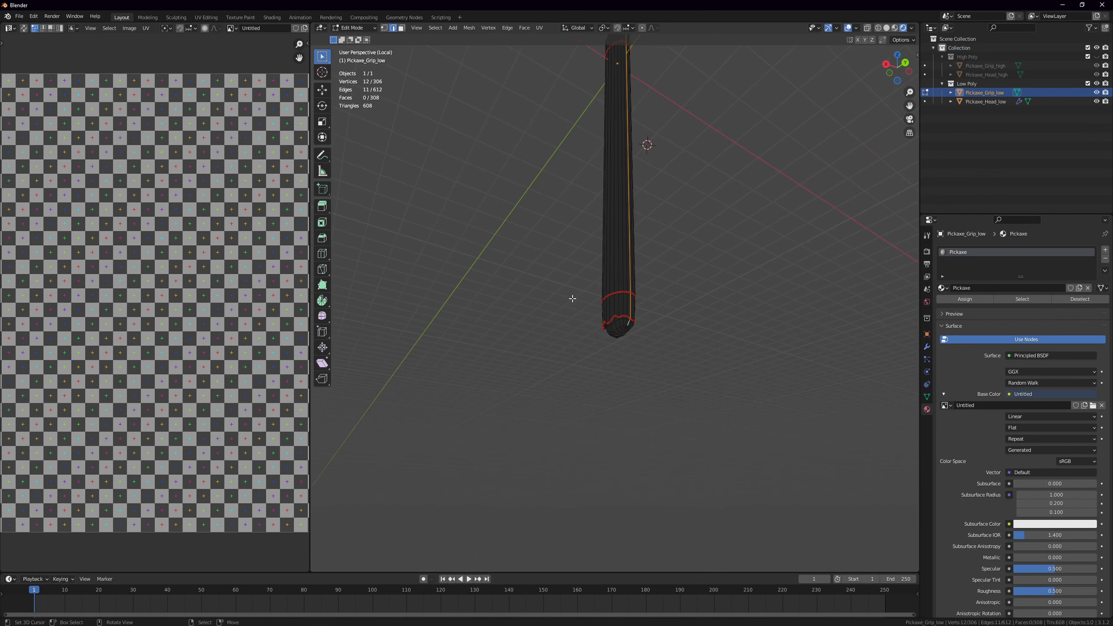
key("u")
key("Escape")
Select the entire grip mesh and unwrap it along the marked seams
key("ctrl+l")
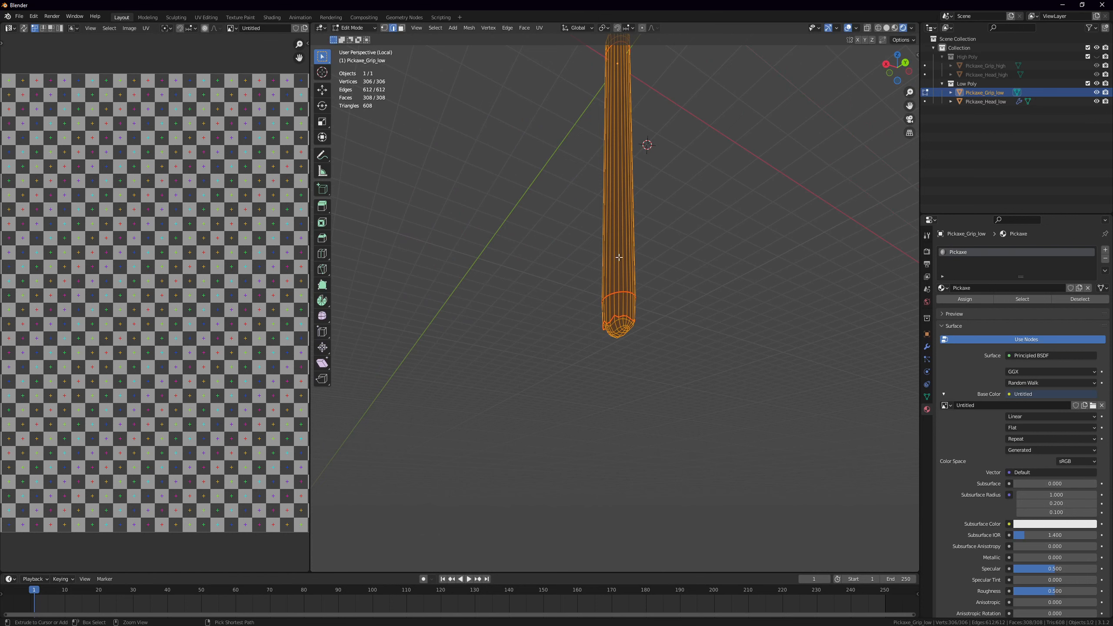
left_click(619, 258, "alt")
right_click(618, 258)
left_click(618, 257)
middle_click_drag(619, 258, 653, 293)
key("a")
key("u")
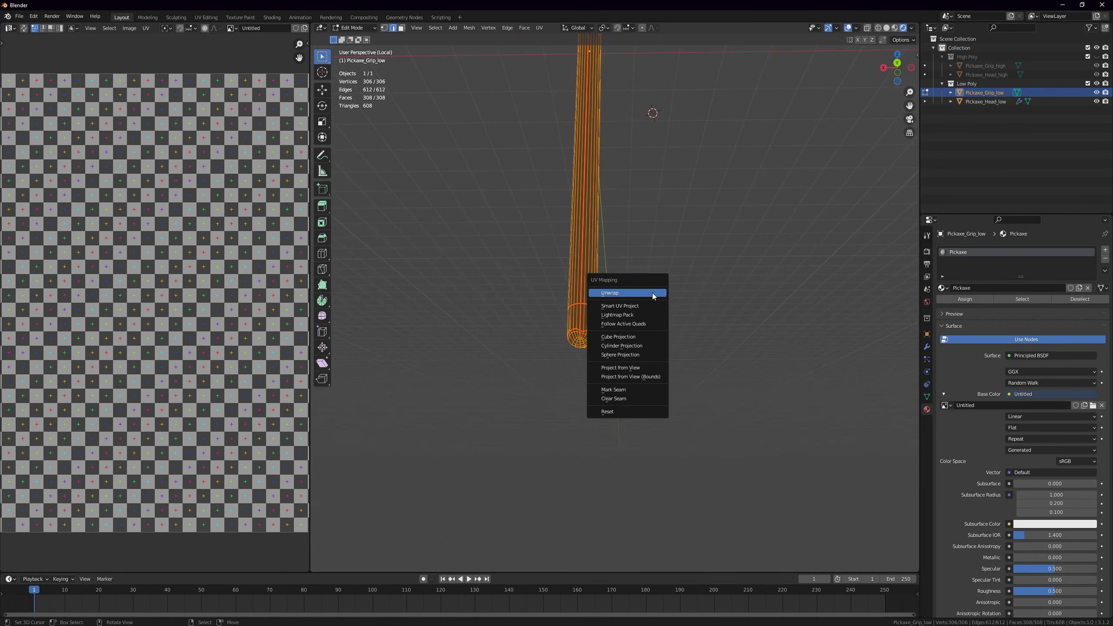
left_click(652, 293)
scroll(158, 296, "down", 3)
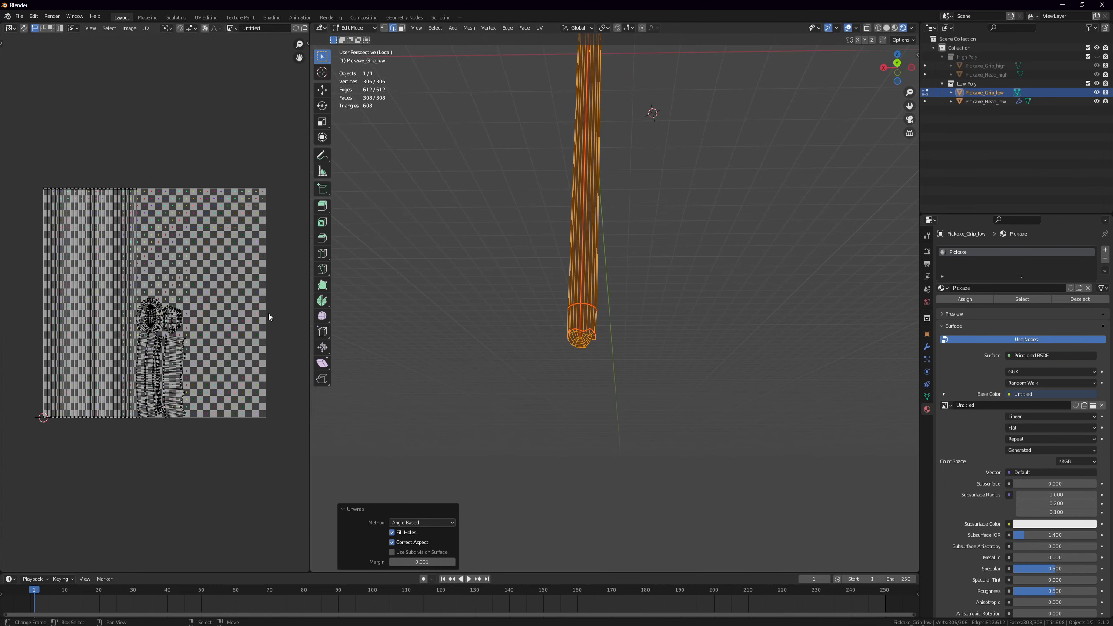
Examine the unwrapped UV islands over the grid image and the checker texture at the grip's top end
scroll(158, 297, "up", 2)
scroll(115, 312, "down", 2)
scroll(154, 363, "up", 2)
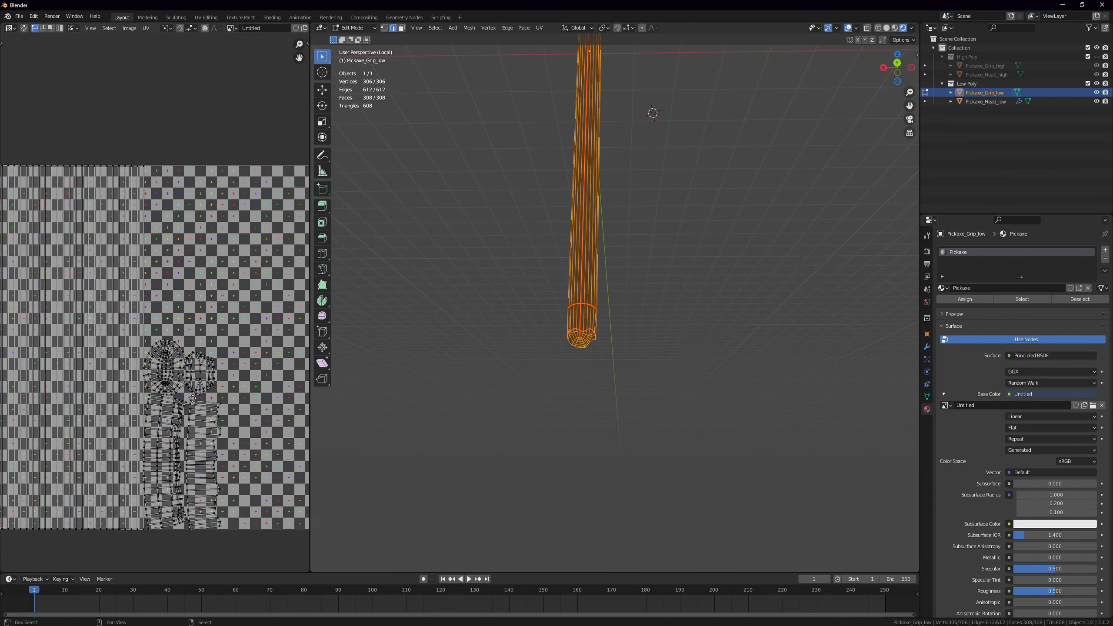
scroll(188, 407, "up", 3)
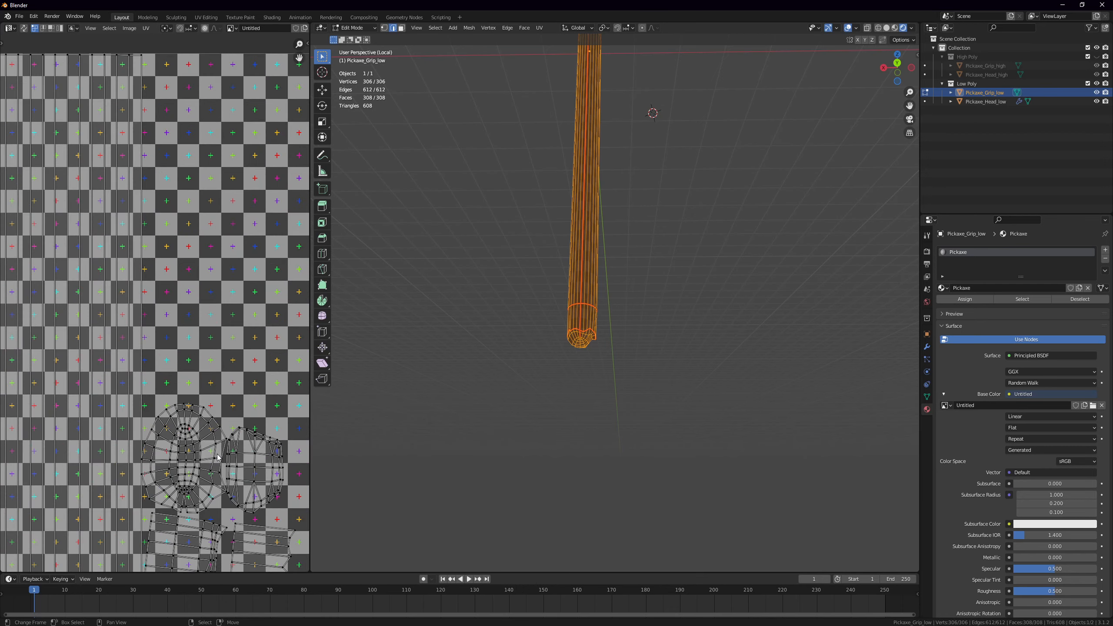
middle_click_drag(543, 373, 591, 319)
scroll(614, 343, "up", 4)
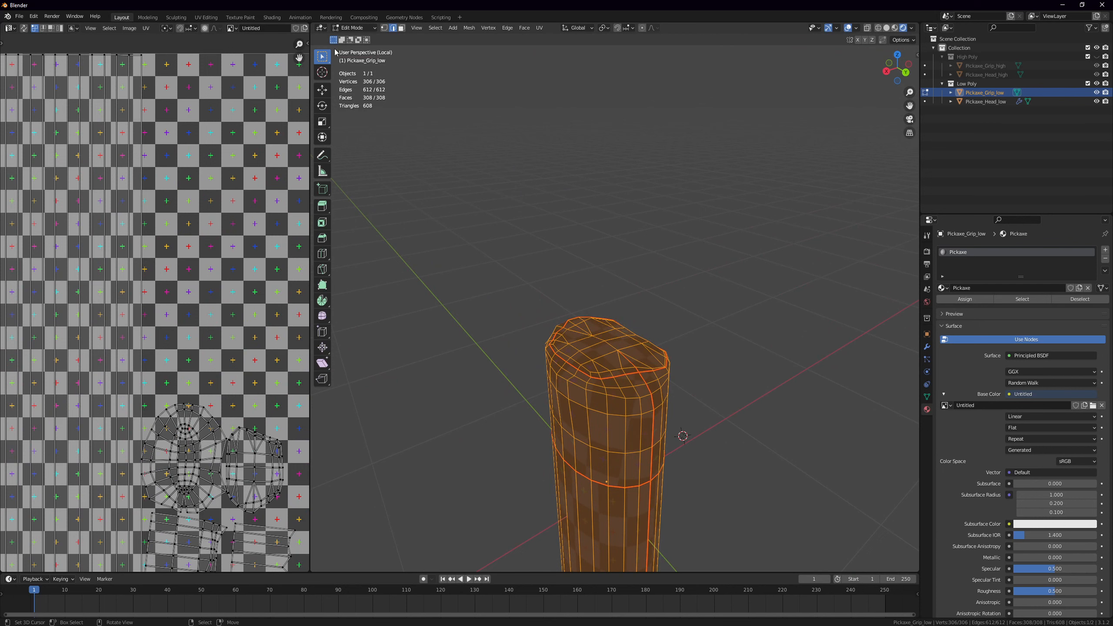
Select one face on the grip's top cap and all faces linked to it up to the seam, isolating the cap's UV island
left_click(401, 28)
left_click(596, 348)
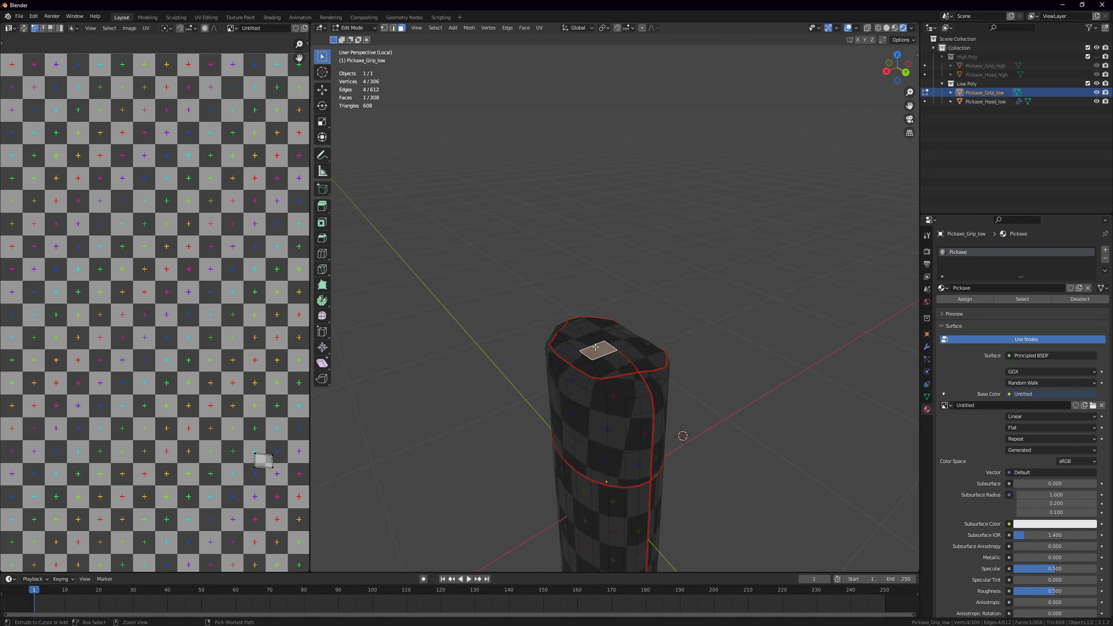
key("ctrl+l")
scroll(229, 346, "up", 2)
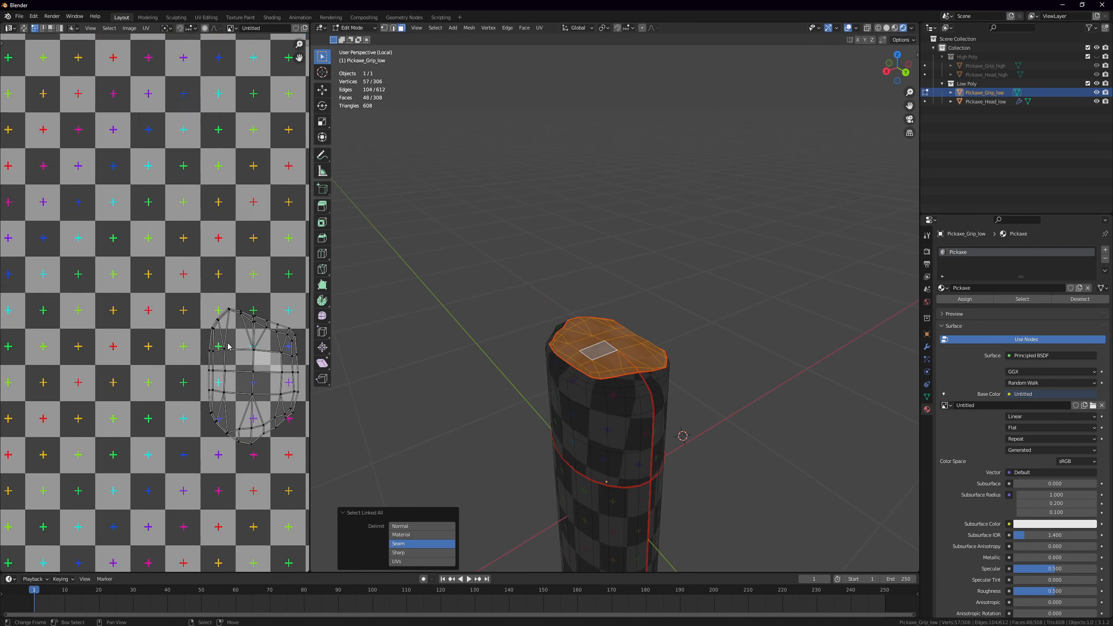
scroll(228, 346, "up", 4)
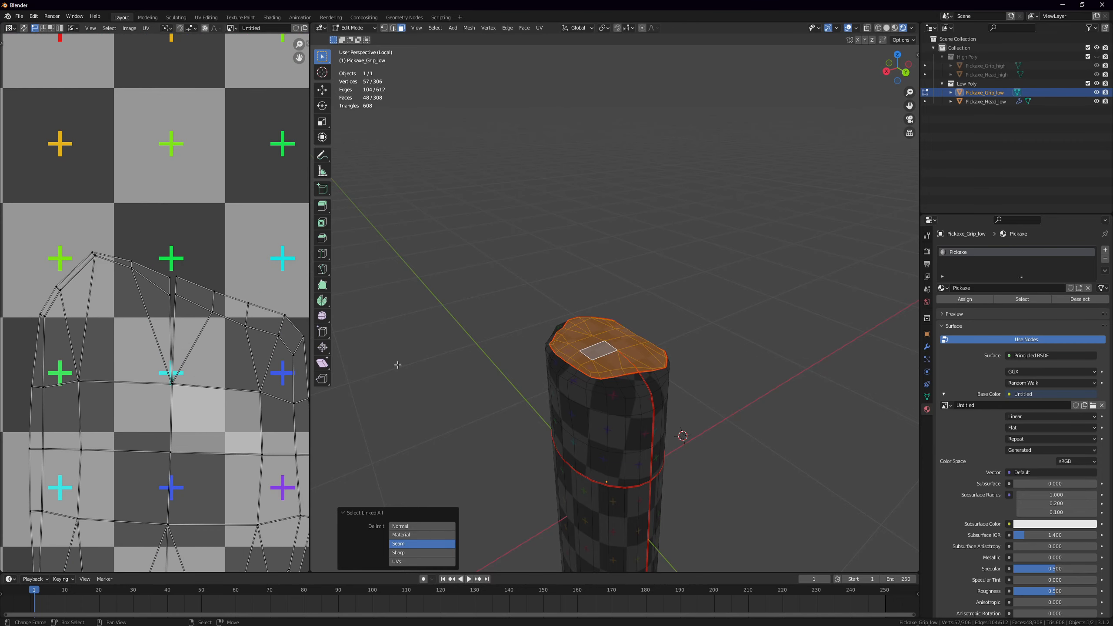
scroll(192, 259, "up", 4)
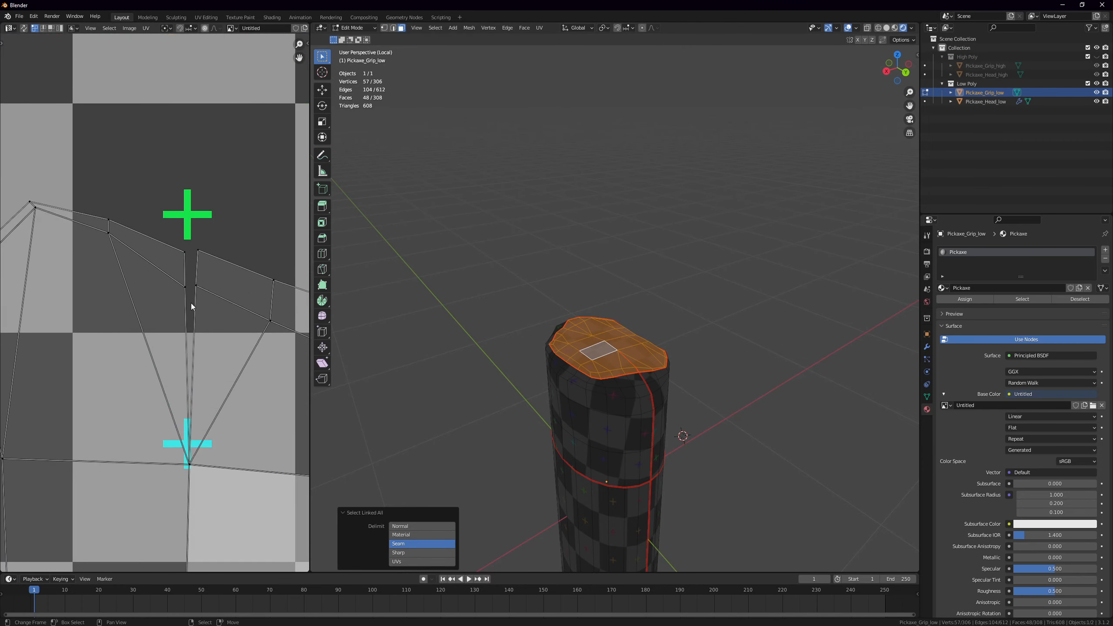
Try moving the split UV edge along the narrow gap in the top cap's island
left_click(201, 263)
key("g")
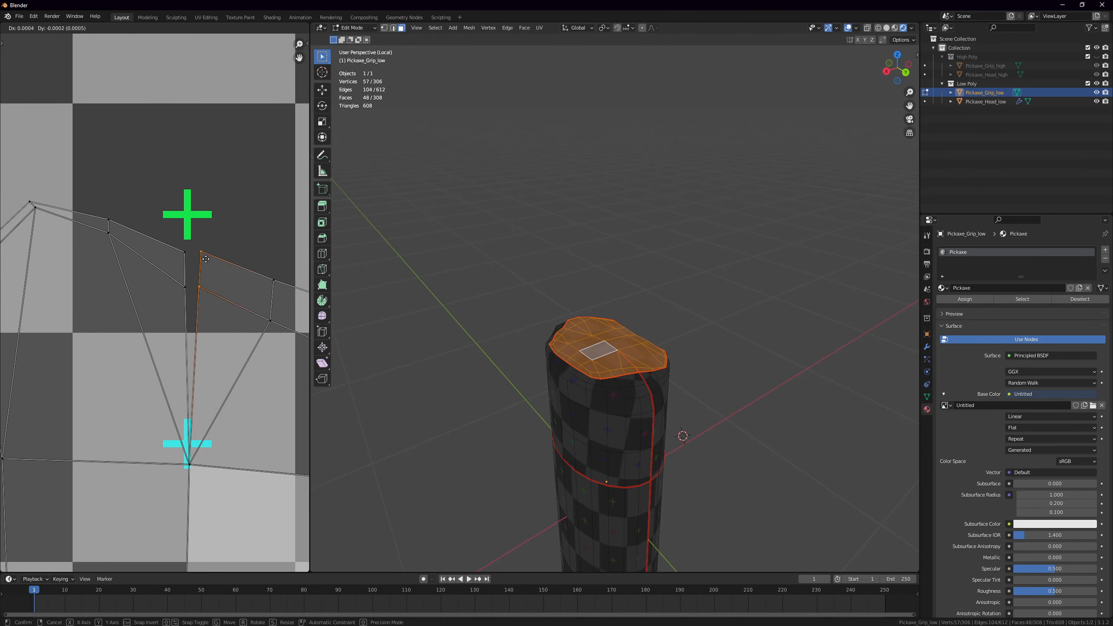
left_click(201, 260)
scroll(464, 182, "up", 1)
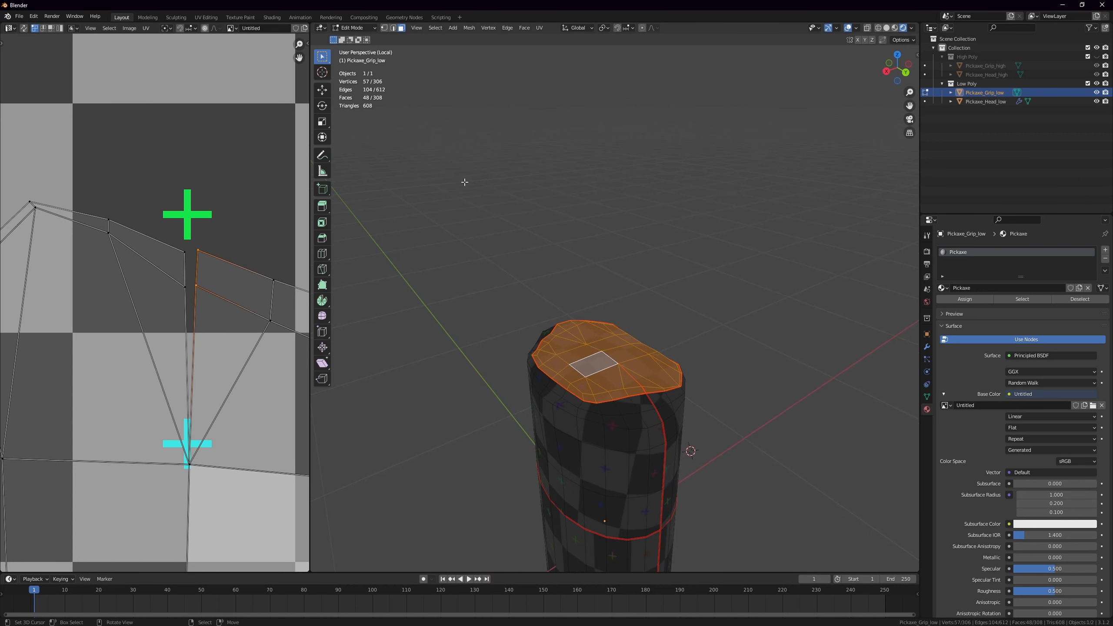
Clear the seam from the two edges running from the rim toward the centre of the grip's top cap
left_click(393, 27)
left_click(631, 376)
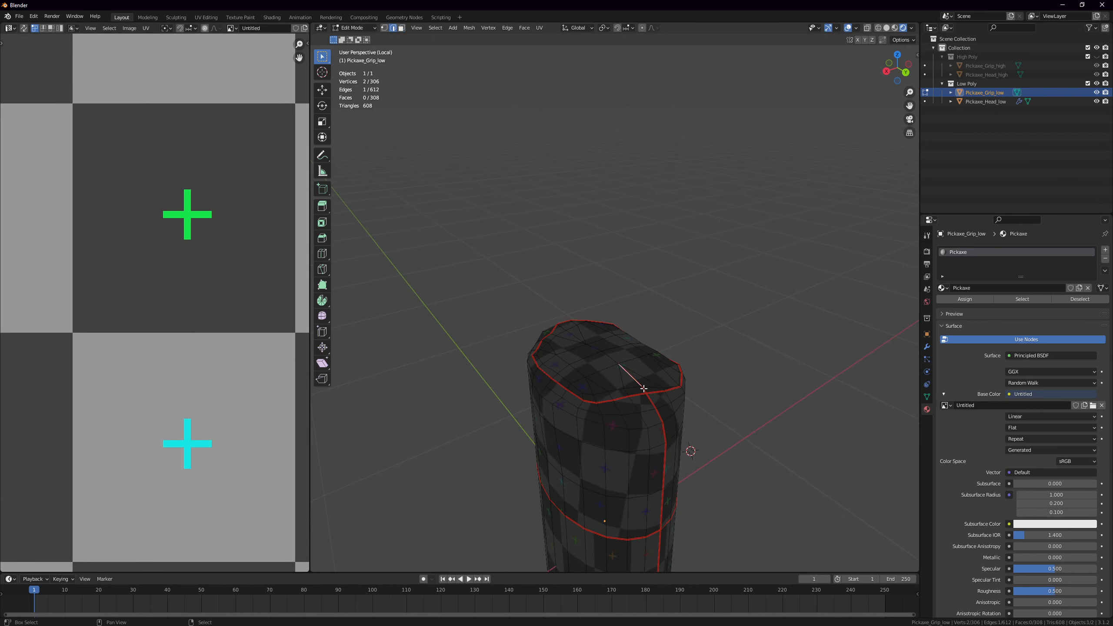
left_click(630, 379, "shift")
key("ctrl+e")
left_click(620, 388)
Select the whole grip mesh and unwrap it without the split in the top cap
key("a")
key("alt+a")
key("a")
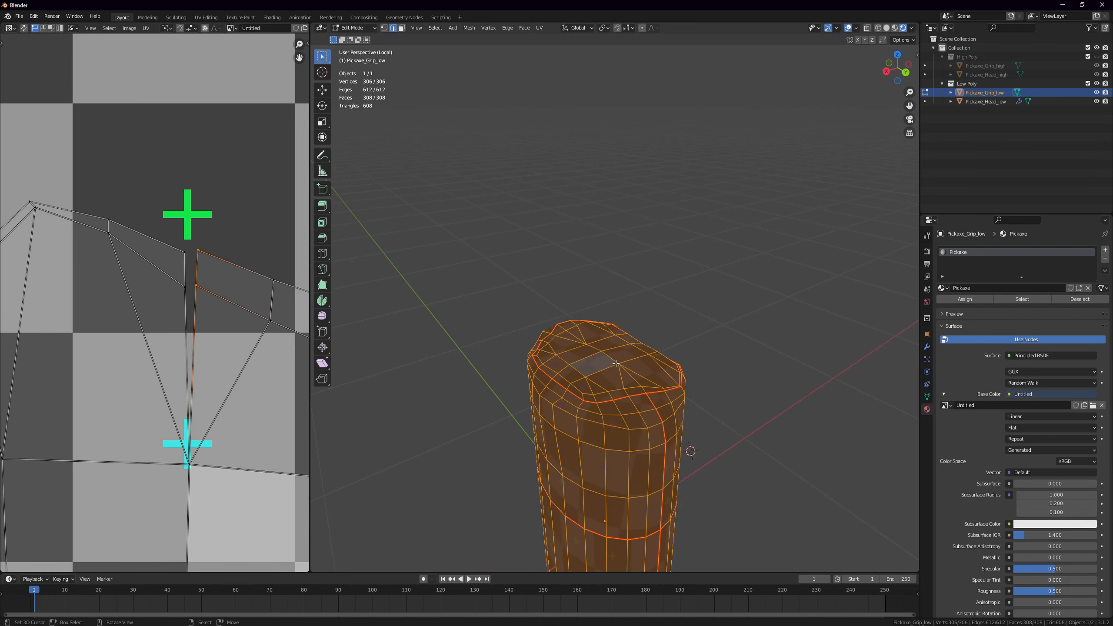
key("u")
left_click(616, 370)
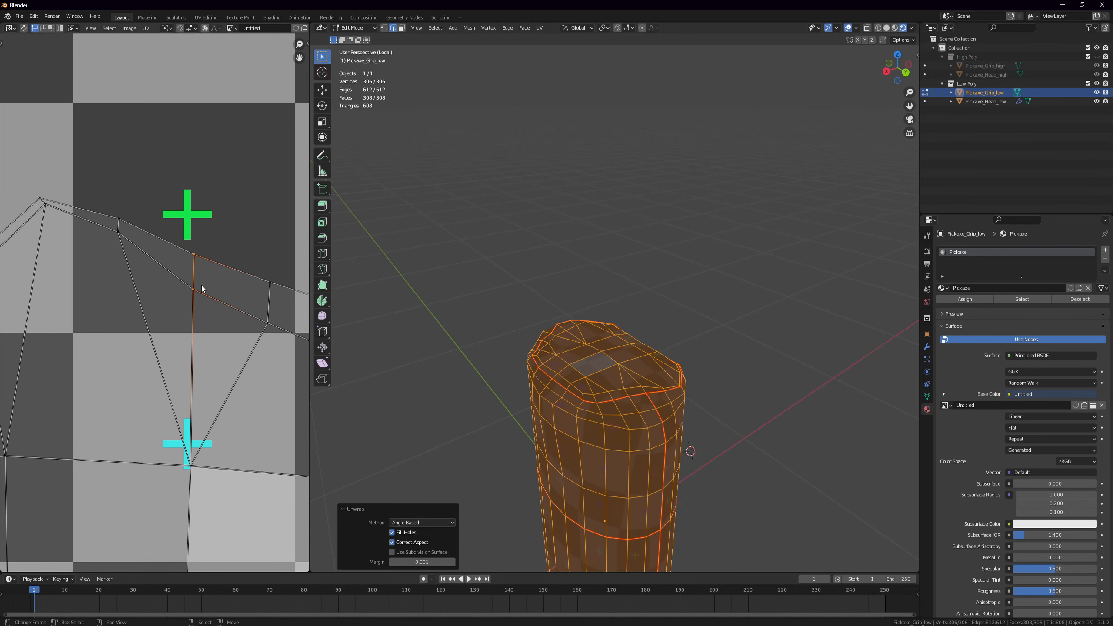
Try moving the former split edge in the top cap's UV island to test whether it is joined
key("g")
right_click(225, 302)
right_click(197, 281)
key("g")
left_click(201, 303)
Examine the split in the bottom cap's UV island and the checker texture around its seam on the grip's bottom end
scroll(210, 322, "down", 5)
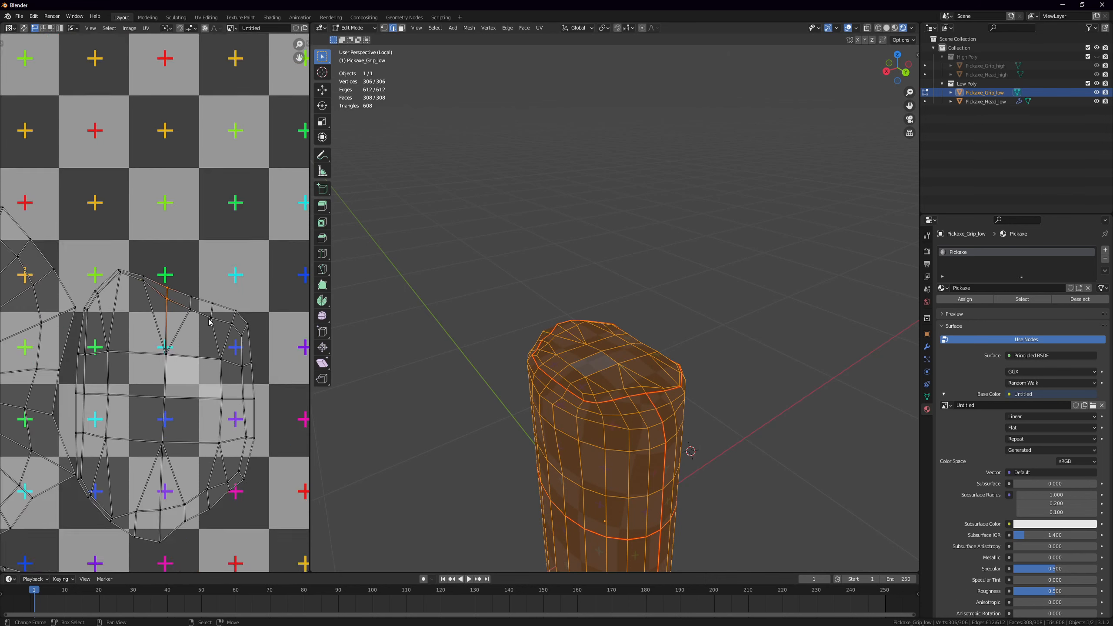
scroll(210, 323, "down", 5)
scroll(236, 325, "up", 5)
scroll(236, 326, "up", 4)
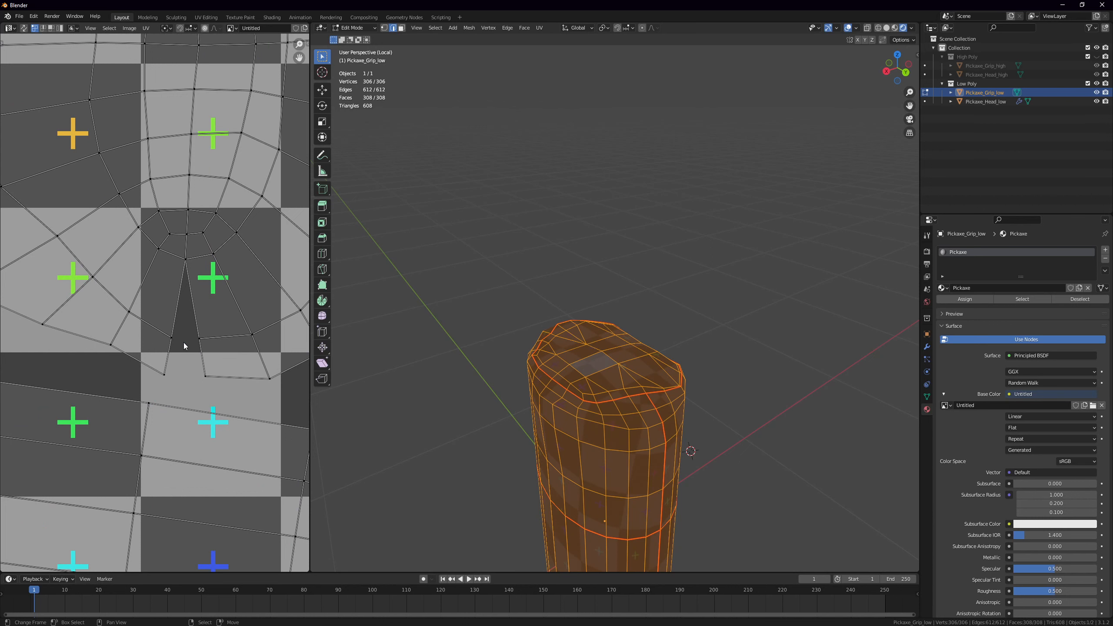
key("Tab")
middle_click_drag(590, 487, 611, 194)
scroll(610, 194, "down", 2)
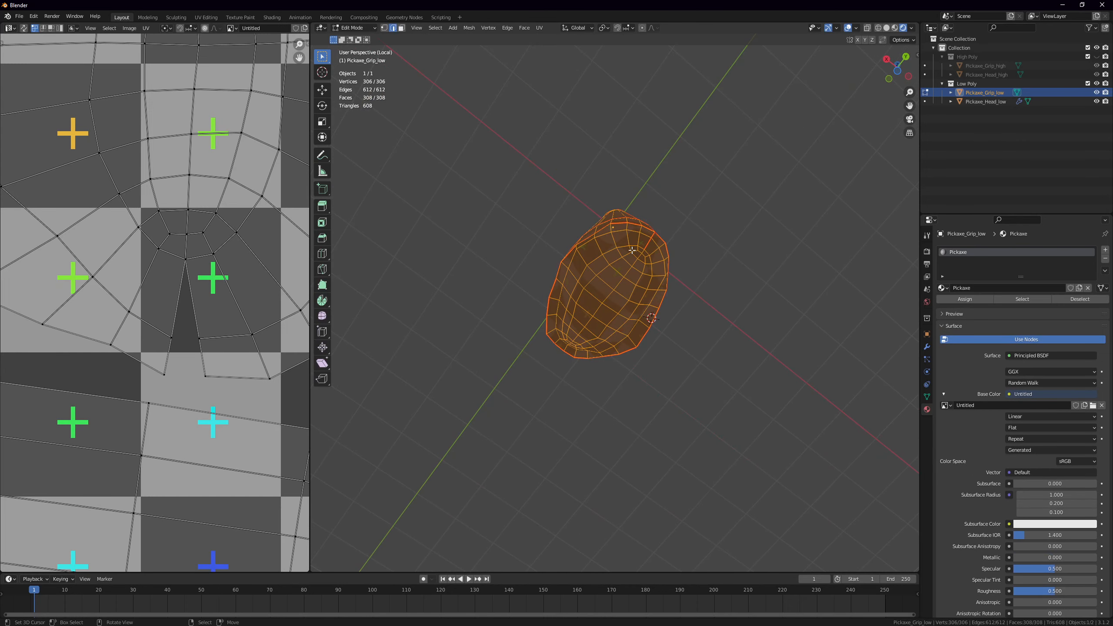
key("KP_5")
scroll(633, 249, "up", 12)
middle_click_drag(696, 200, 629, 276, "shift")
scroll(658, 237, "up", 4)
scroll(670, 222, "up", 2)
key("Tab")
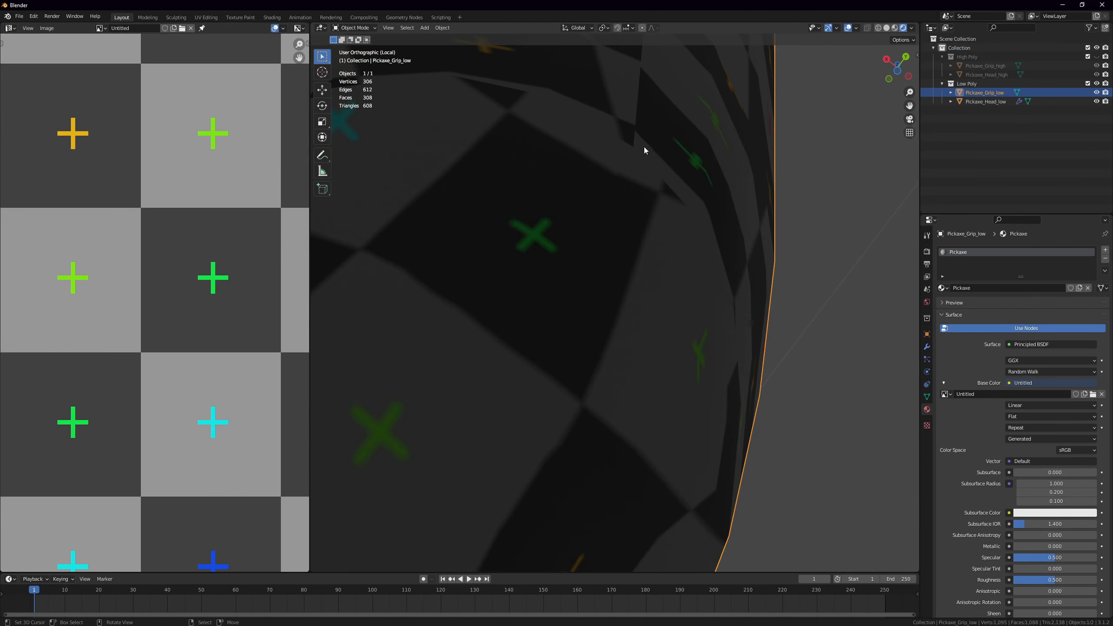
key("Tab")
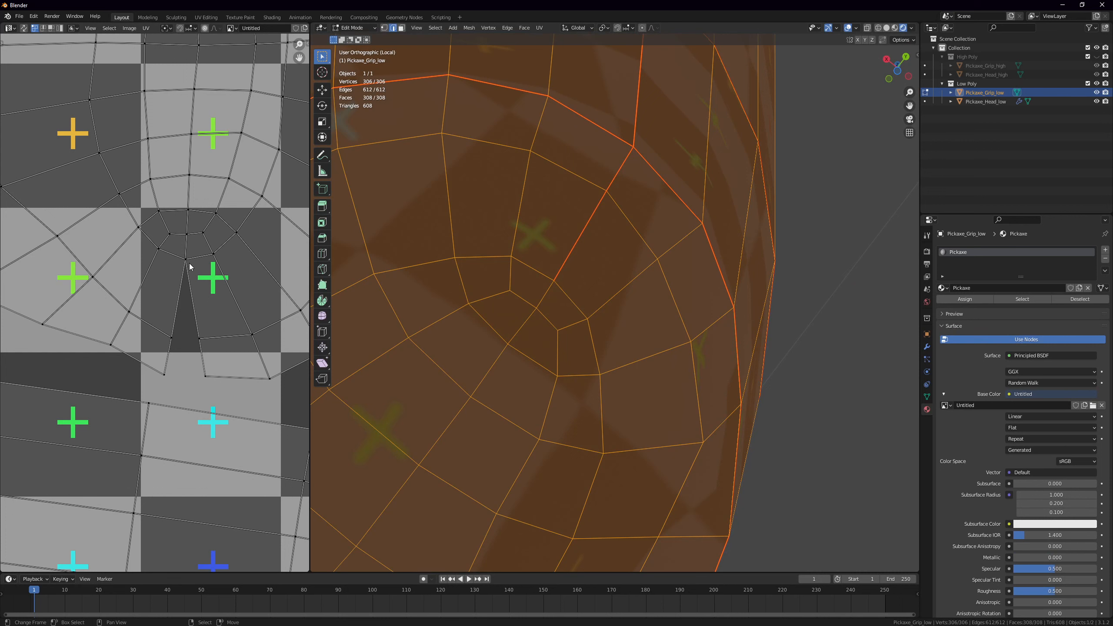
Move the bottom cap's whole UV island slightly up over the grid image and compare the texture on the model
key("l")
key("g")
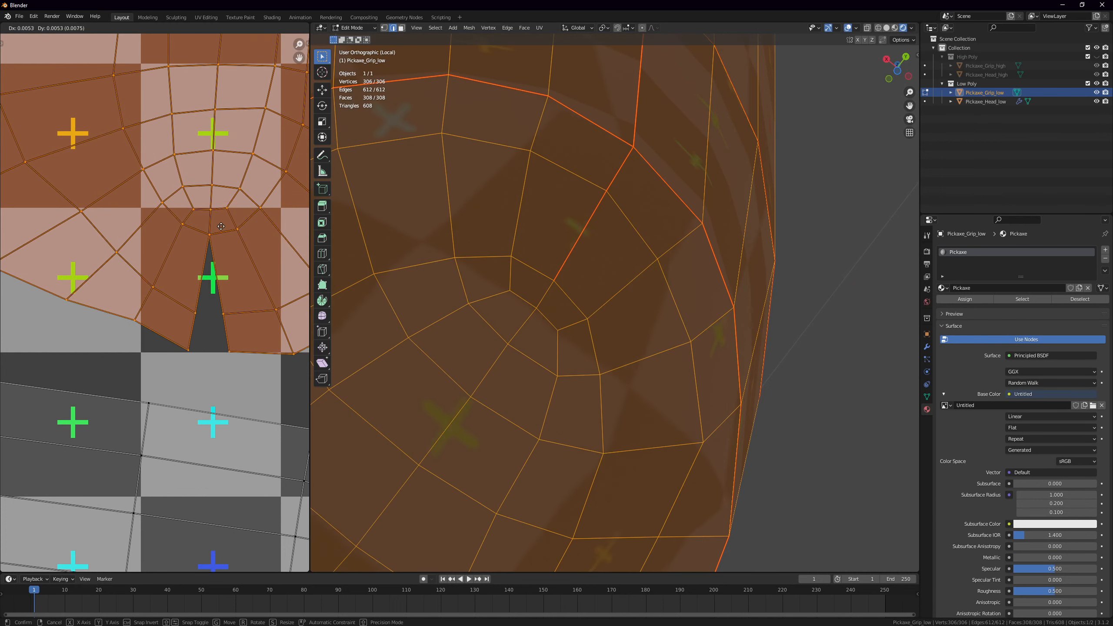
left_click(226, 196)
key("Tab")
key("Tab")
key("Tab")
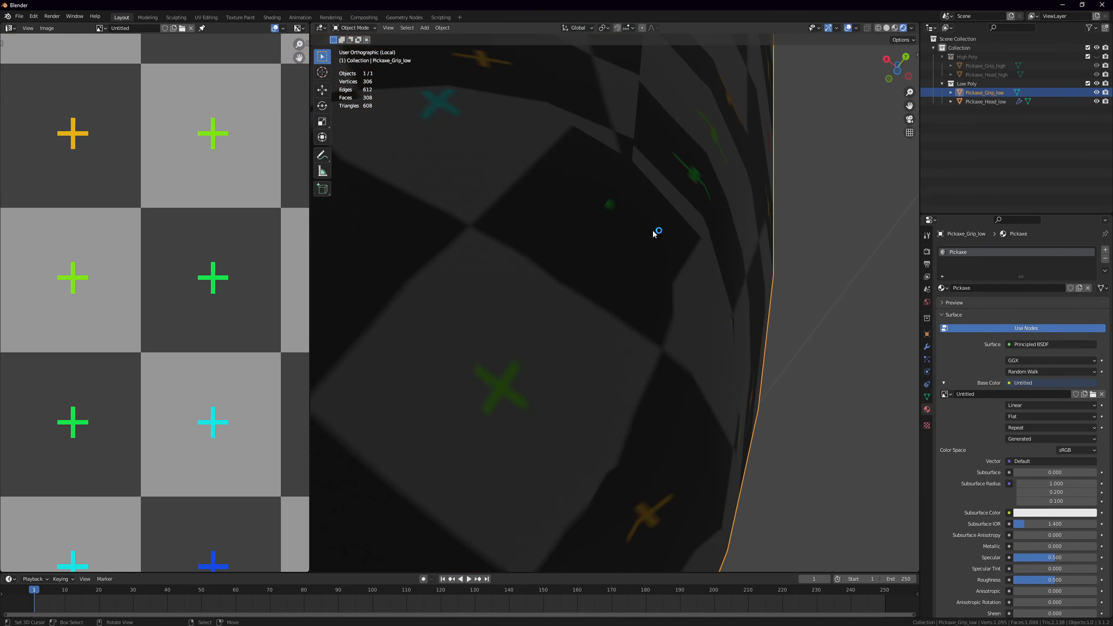
key("Tab")
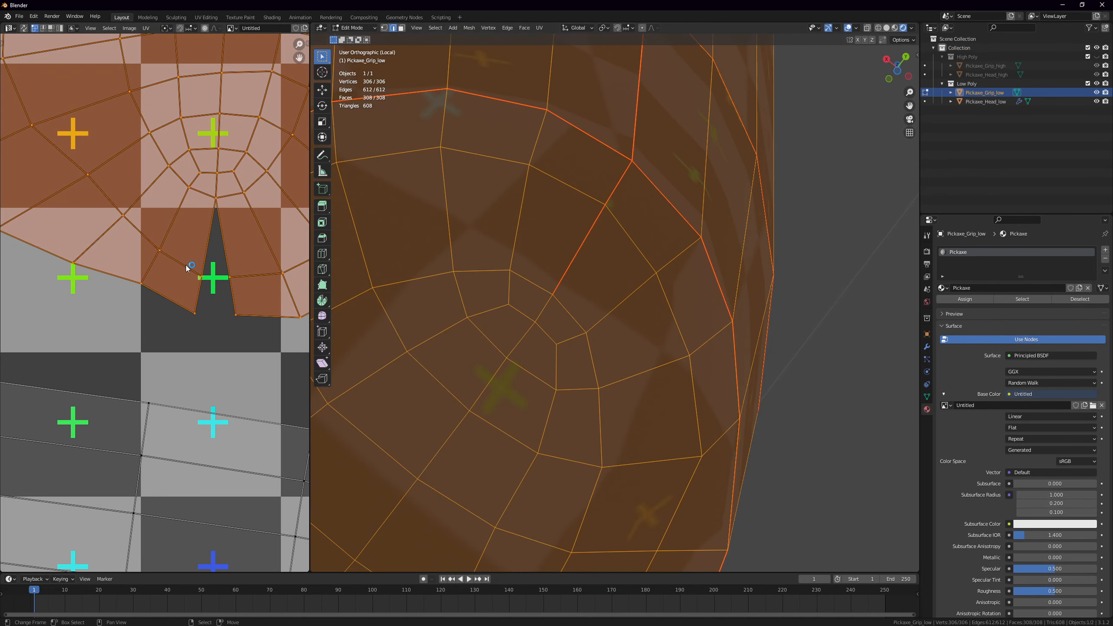
Merge the split UV vertices at centre on both sides of the gap in the bottom cap's island
left_click(220, 276)
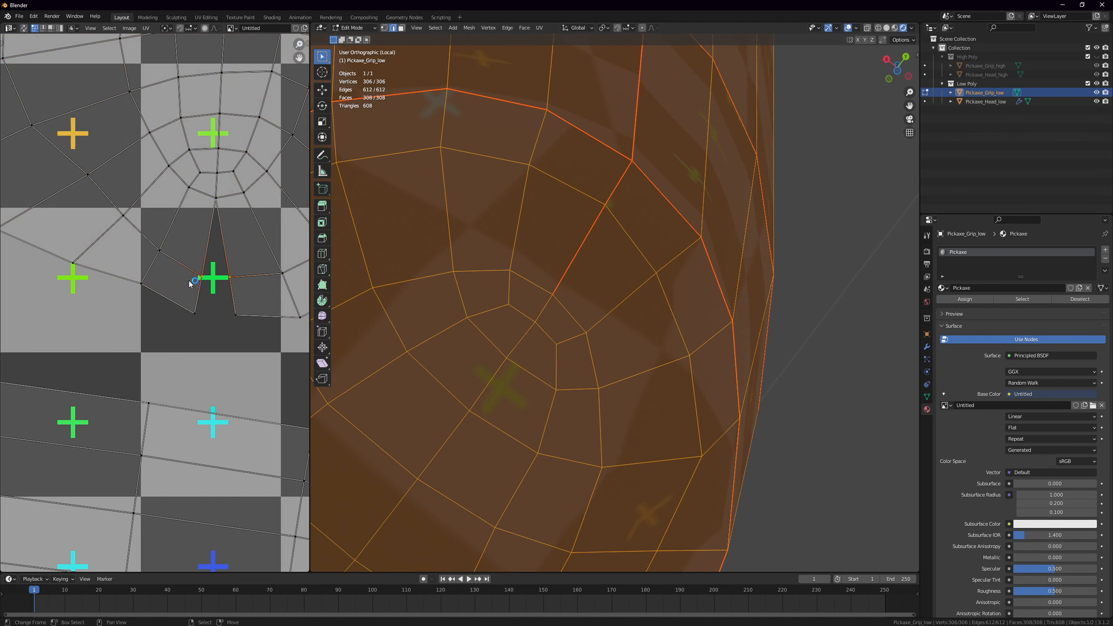
right_click(239, 293)
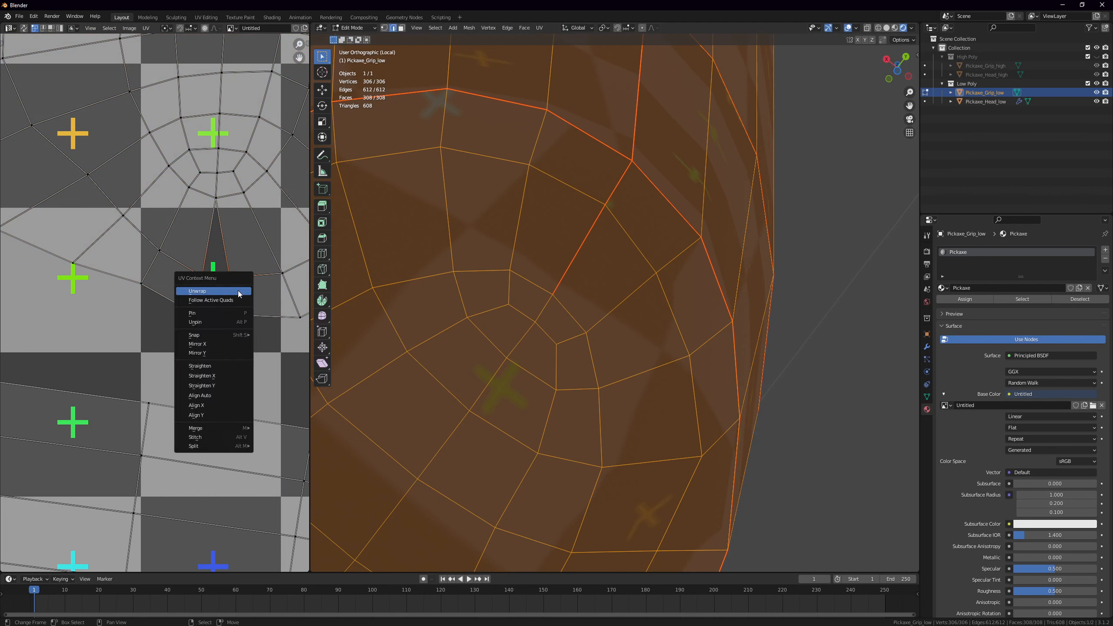
mouse_move(212, 427)
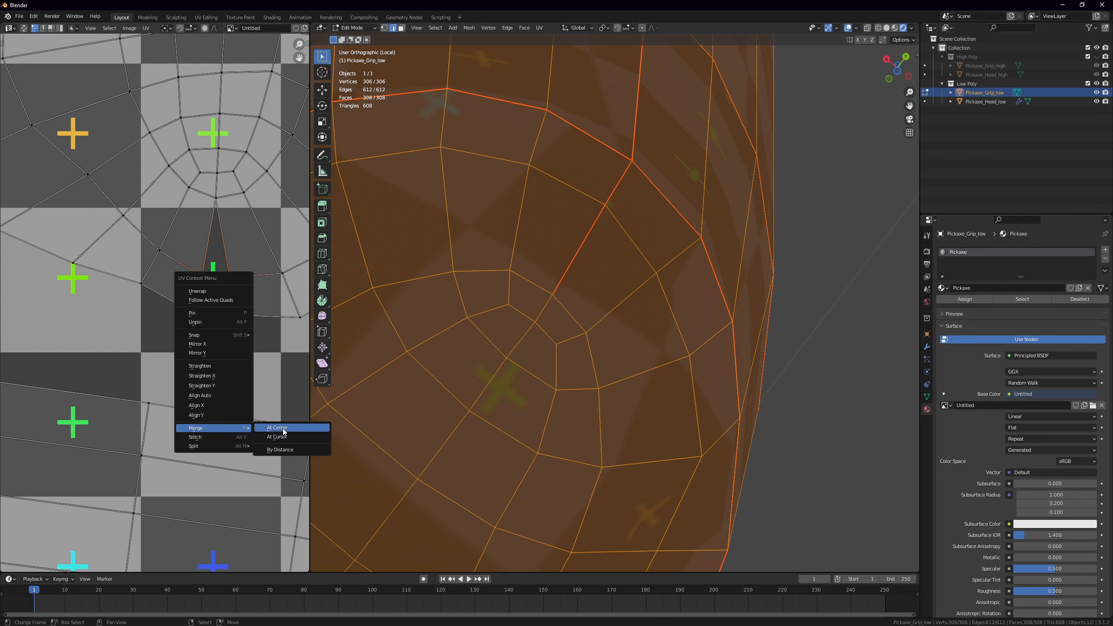
left_click(283, 428)
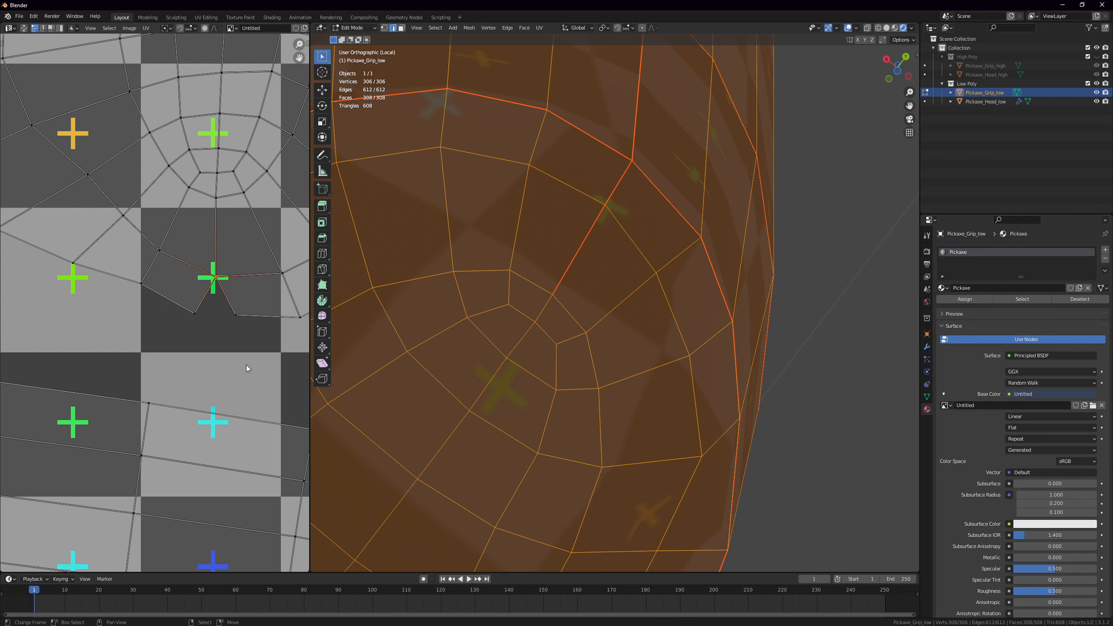
left_click(233, 316)
key("Tab")
key("Tab")
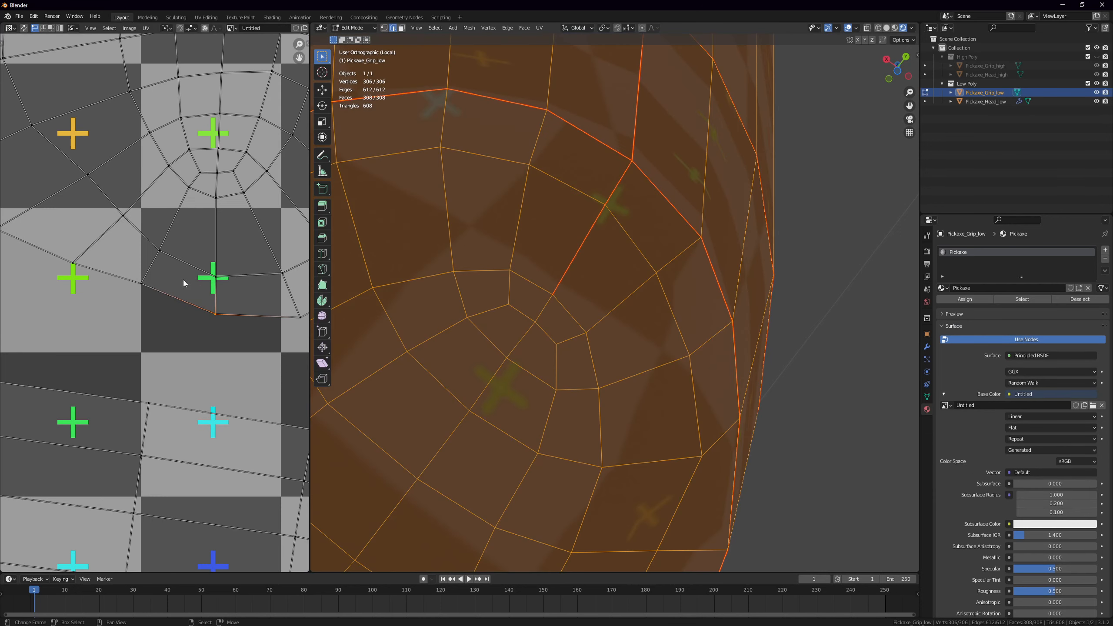
Clear the seam from the two edges running inward from the rim on the grip's bottom cap, and deselect everything
scroll(230, 286, "down", 4)
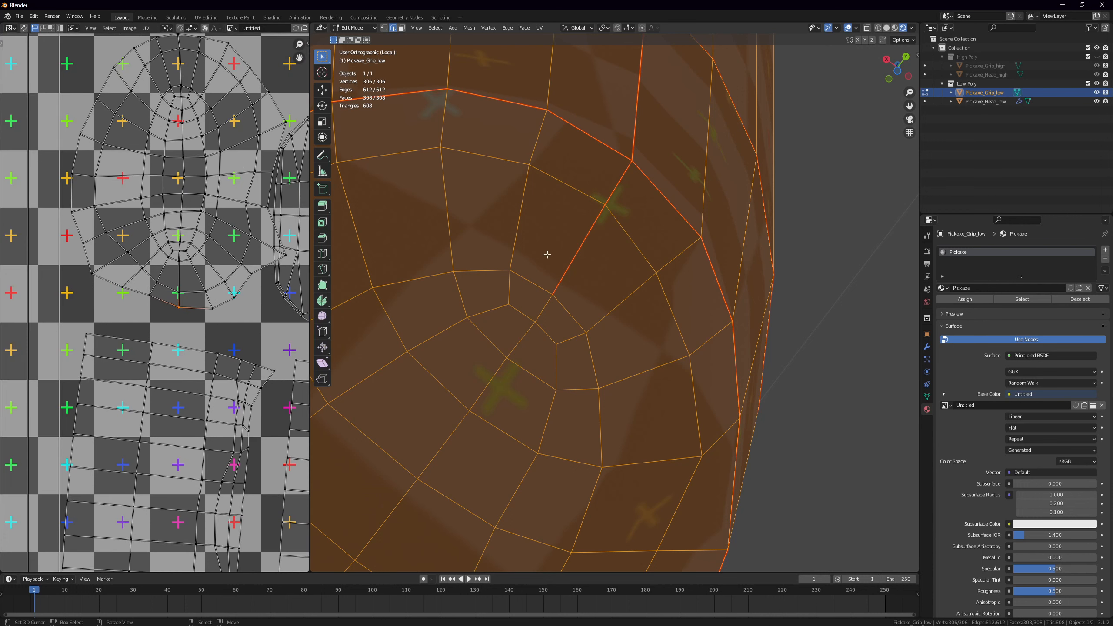
right_click(578, 242)
right_click(616, 188, "shift")
key("ctrl+e")
left_click(616, 189)
key("alt+a")
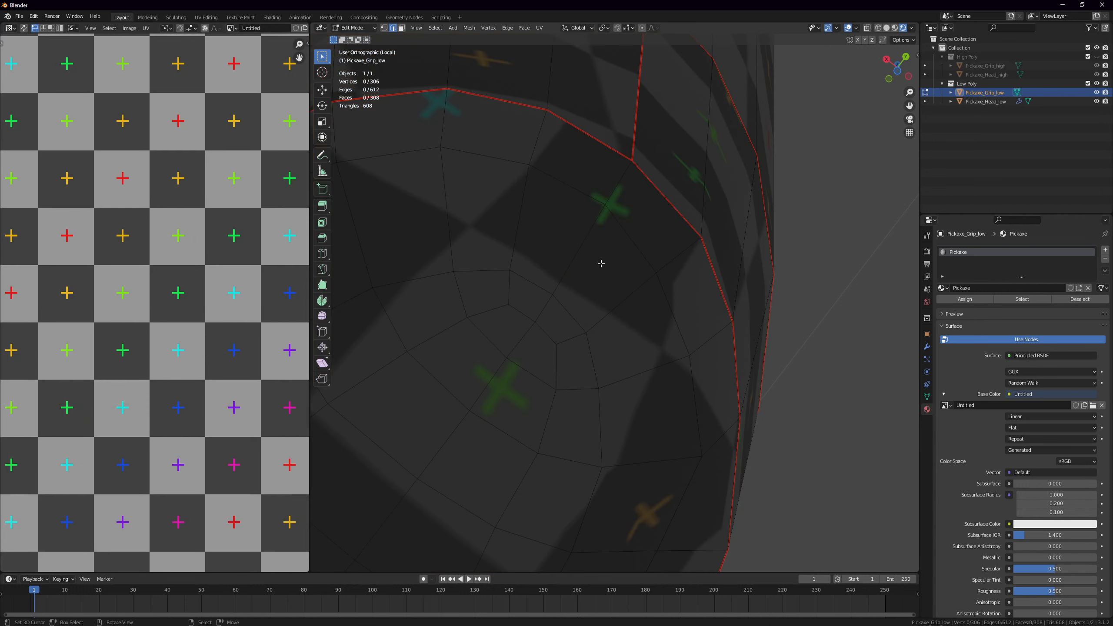
Select the whole grip mesh, unwrap it without the bottom cap split, and look over the cap islands
scroll(590, 273, "down", 7)
key("a")
scroll(588, 275, "down", 2)
key("u")
left_click(544, 277)
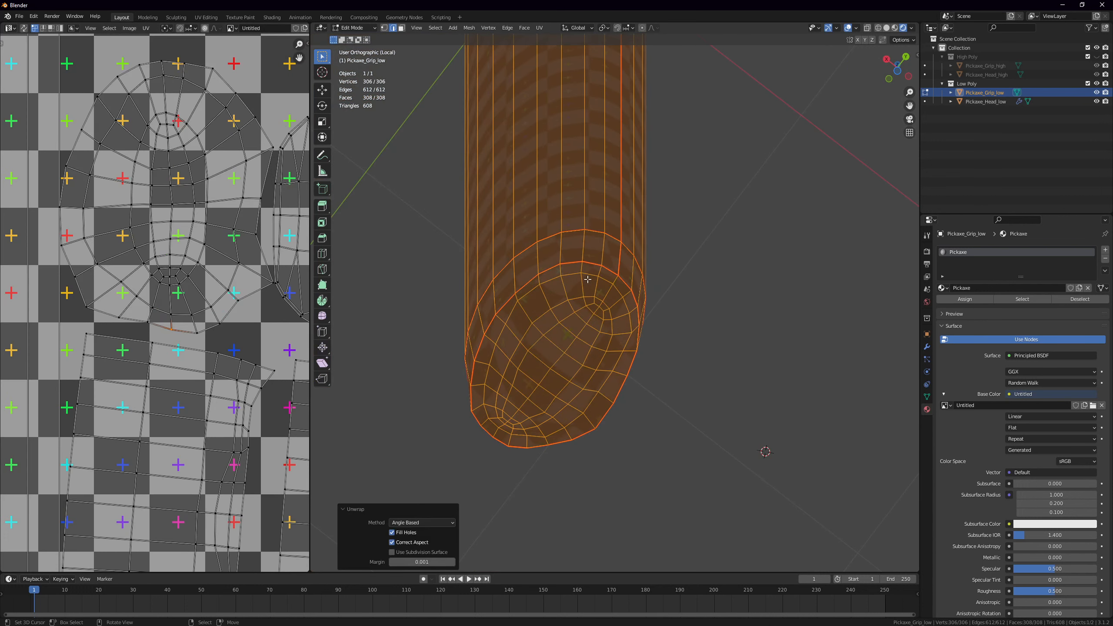
scroll(241, 307, "down", 2)
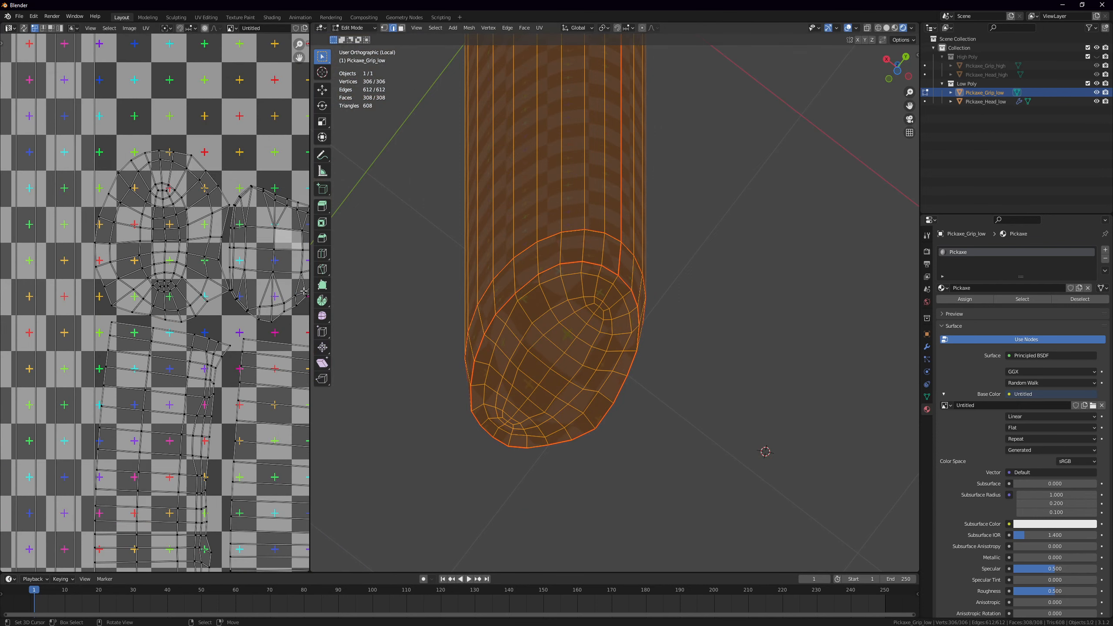
scroll(298, 293, "down", 1)
scroll(293, 298, "up", 1)
Apply the grip's object transform, unwrap the whole mesh again, and view the texture in Object Mode
key("Tab")
middle_click_drag(444, 308, 519, 323)
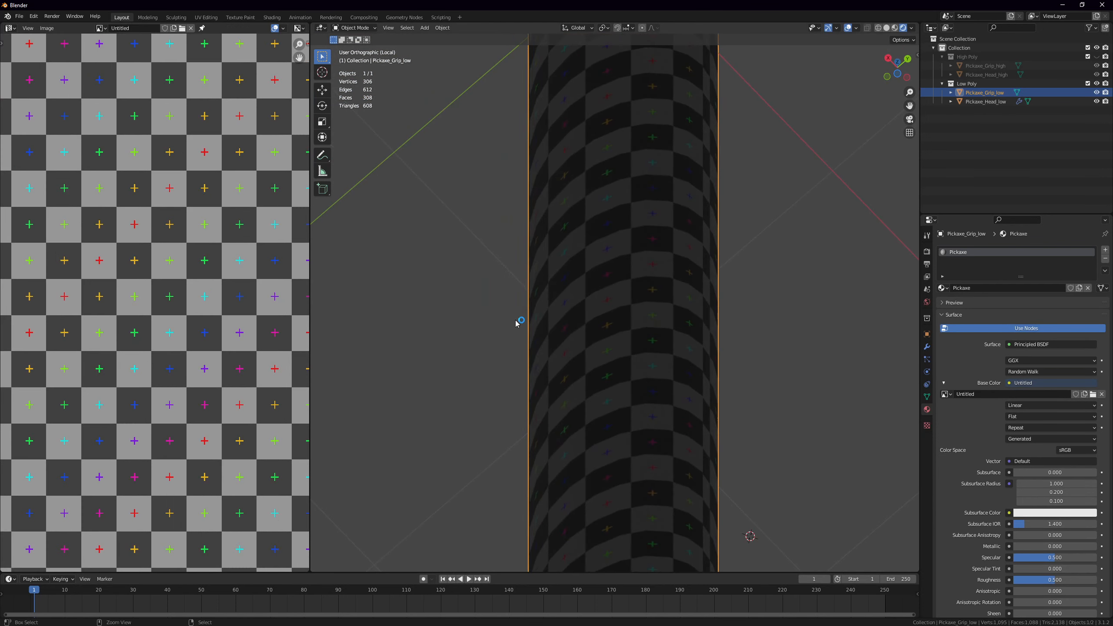
key("ctrl+a")
left_click(519, 322)
key("Tab")
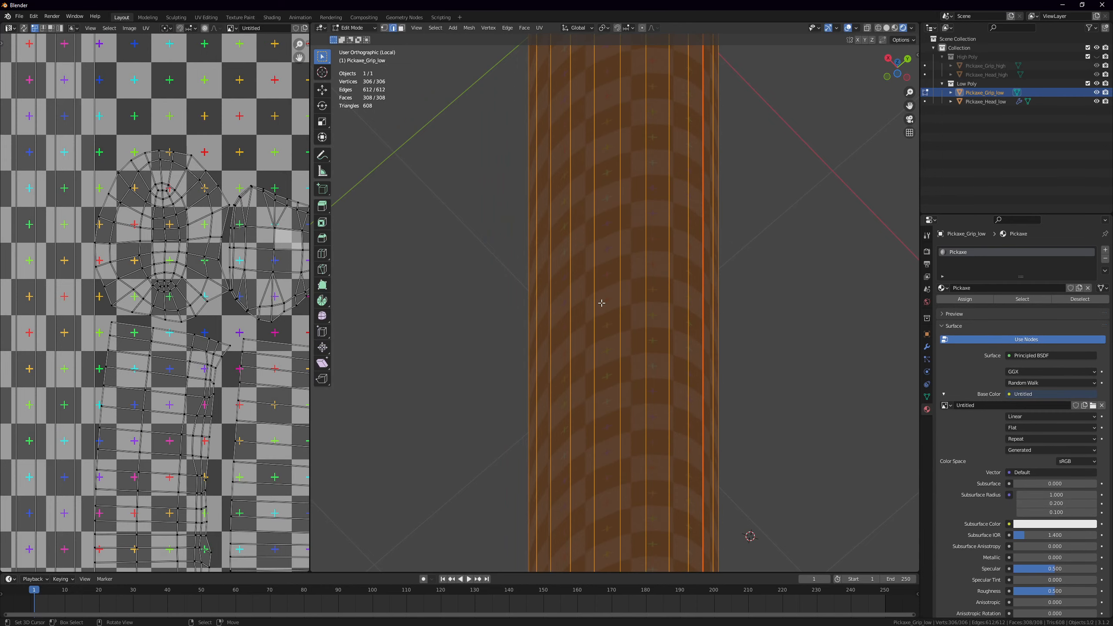
key("u")
left_click(602, 303)
scroll(219, 370, "down", 5)
key("Tab")
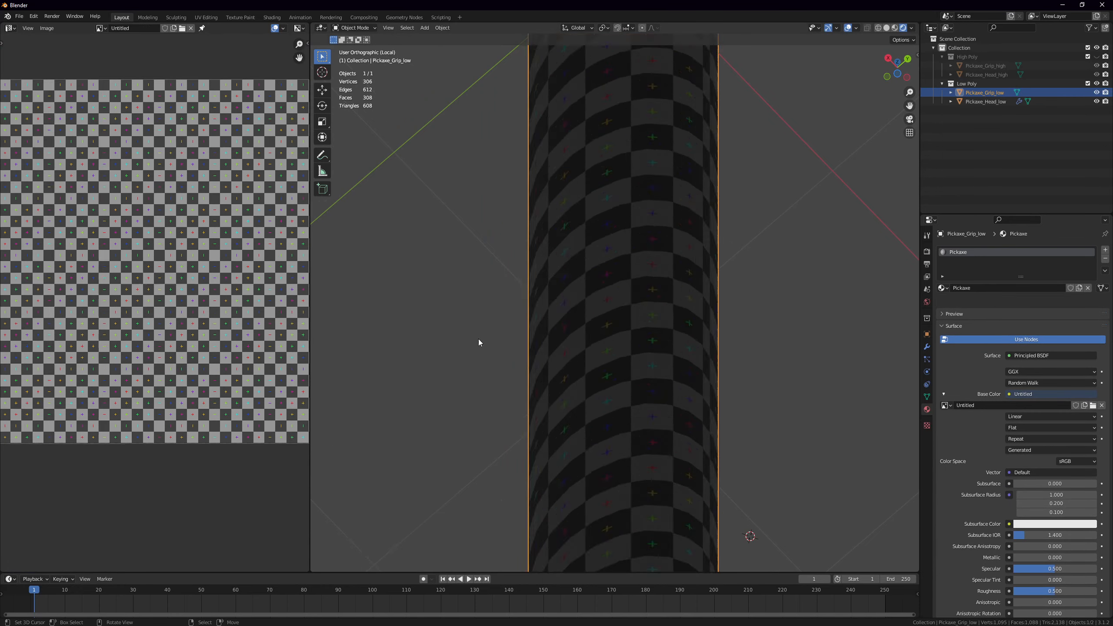
Examine how the checker texture runs along the grip and across the ring seam below its top end
scroll(486, 334, "down", 6)
middle_click_drag(557, 287, 587, 230)
scroll(629, 240, "up", 5)
scroll(570, 250, "up", 2)
key("Tab")
middle_click_drag(545, 286, 643, 309)
key("Tab")
key("g")
left_click(531, 324)
scroll(539, 327, "up", 3)
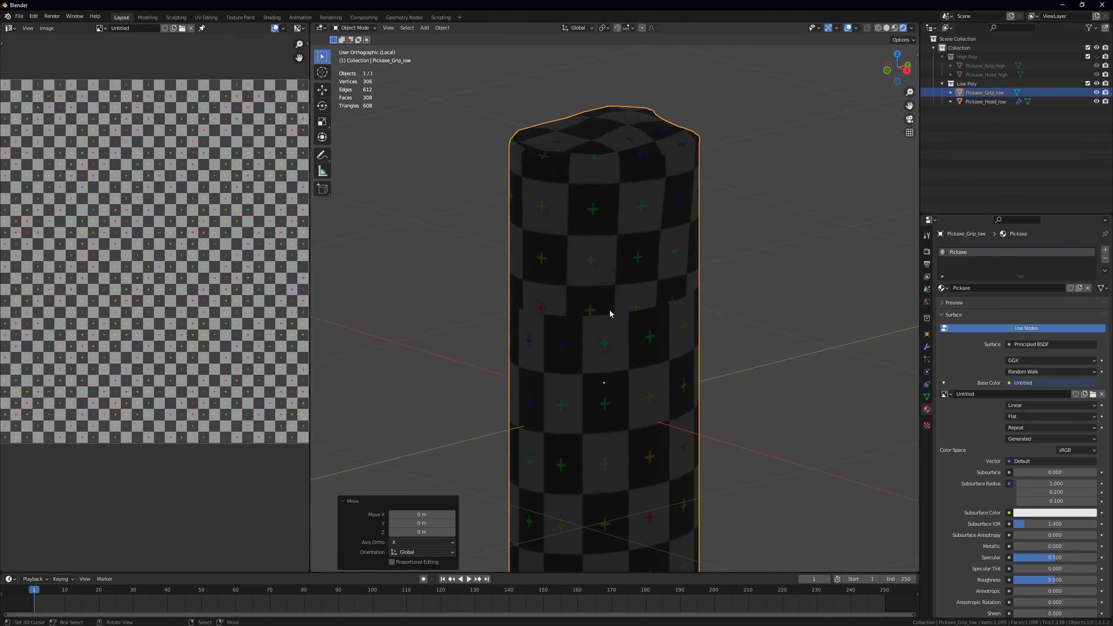
scroll(611, 312, "up", 2)
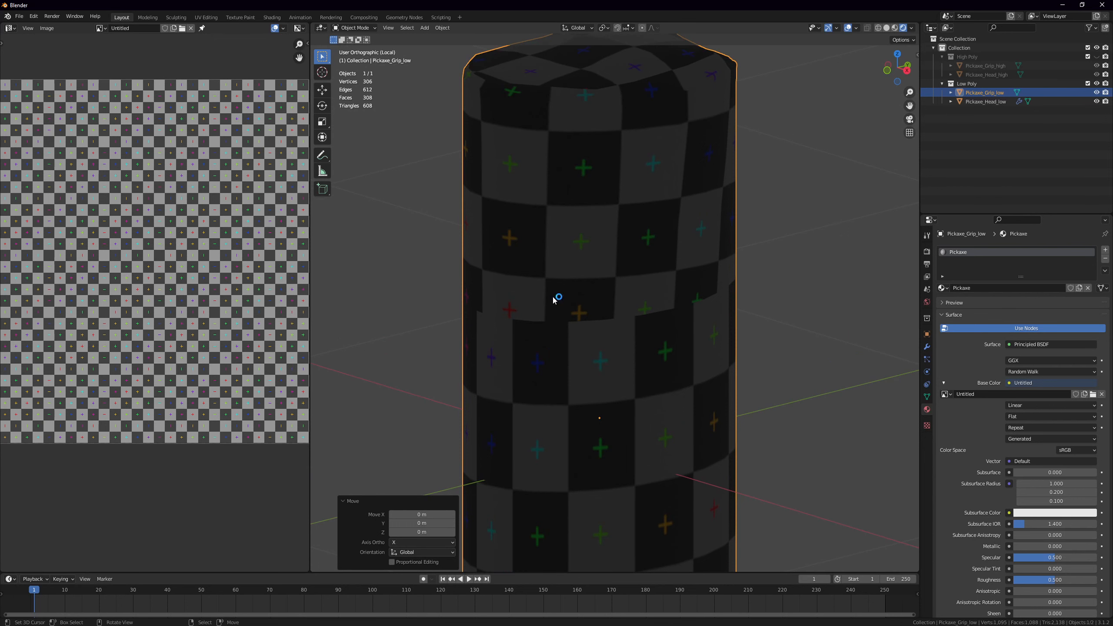
Select the edge loop around the grip below its top end and clear its seam
key("Tab")
right_click(580, 321, "alt")
key("ctrl+e")
left_click(583, 322)
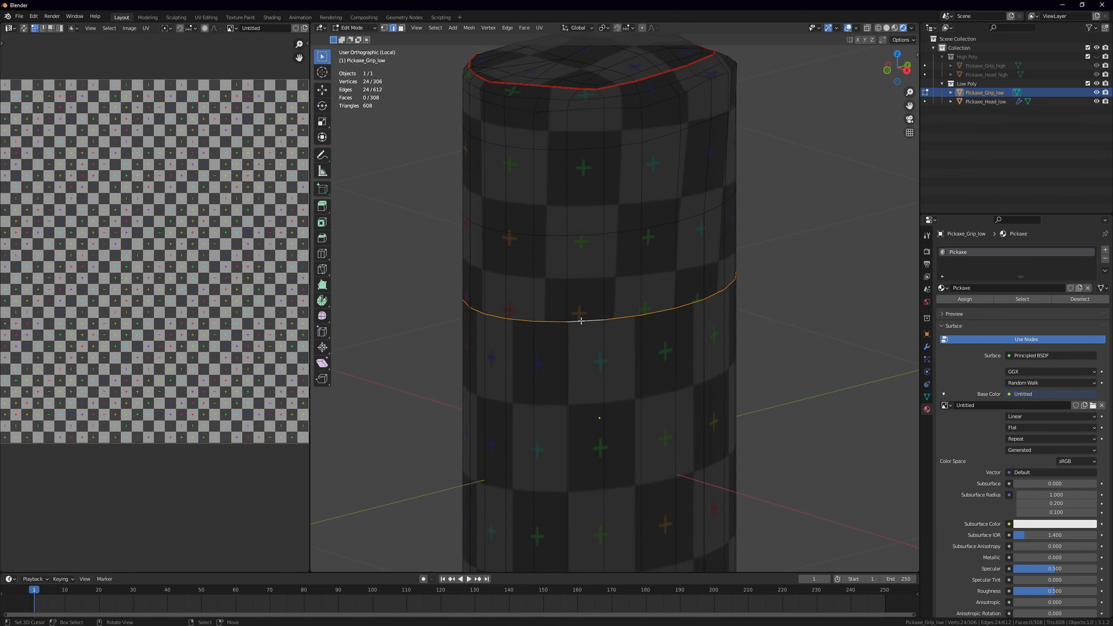
Select the edge loop around the grip above its bottom cap and clear its seam
scroll(581, 321, "down", 5)
middle_click_drag(581, 338, 566, 179, "shift")
scroll(570, 219, "down", 5)
middle_click_drag(578, 423, 579, 213, "shift")
middle_click_drag(623, 341, 613, 285)
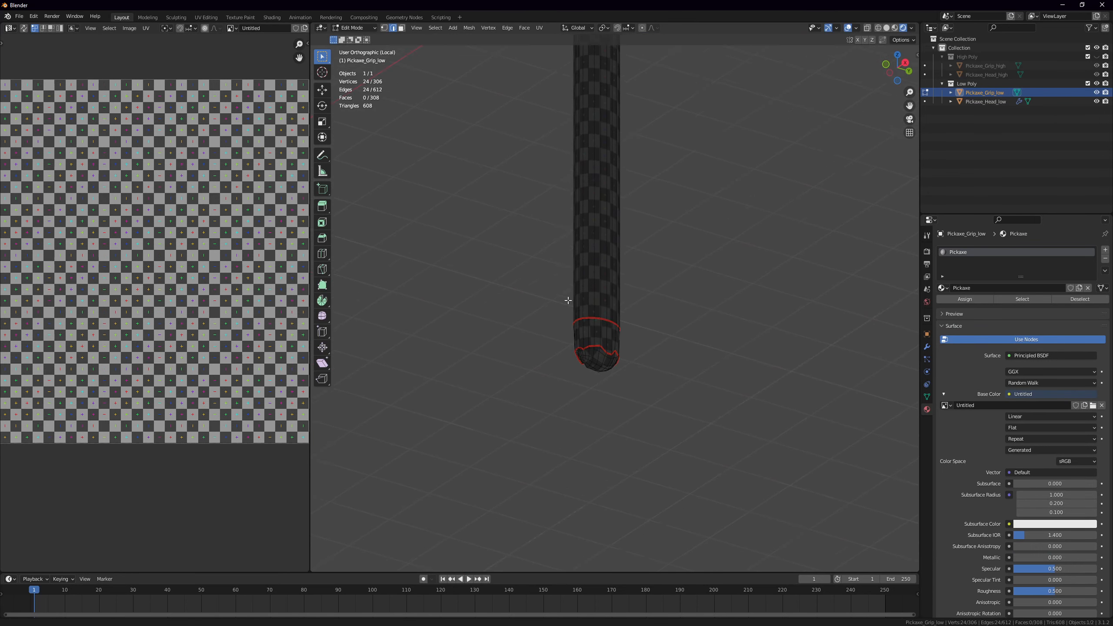
middle_click_drag(566, 316, 564, 266, "shift")
scroll(589, 356, "up", 7)
key("Tab")
scroll(556, 331, "up", 2)
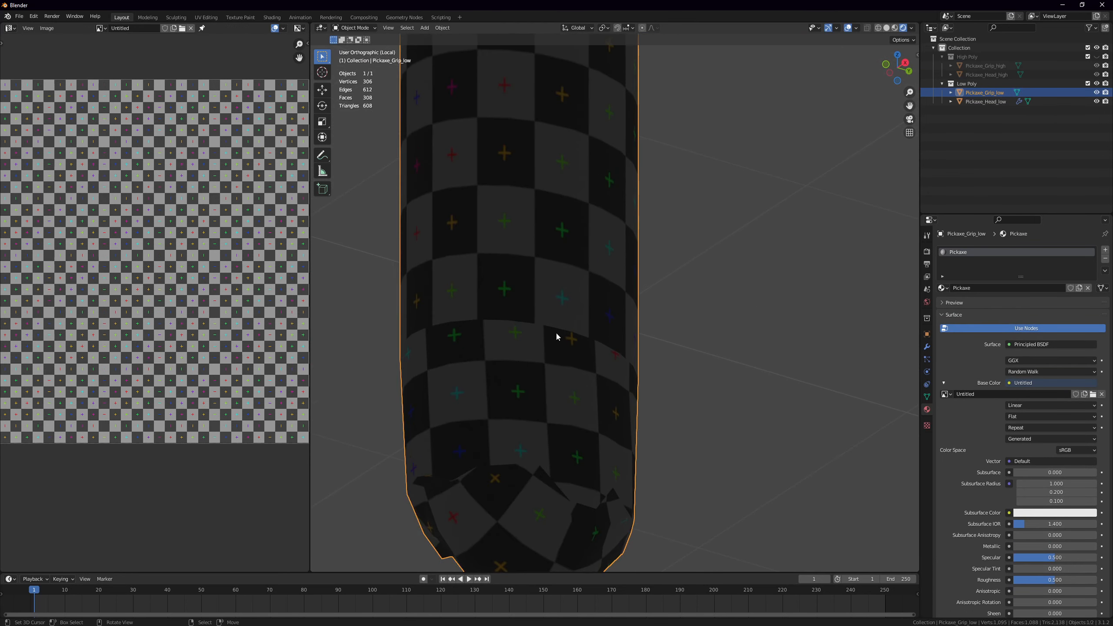
key("Tab")
right_click(556, 328, "alt")
key("ctrl+e")
left_click(563, 326)
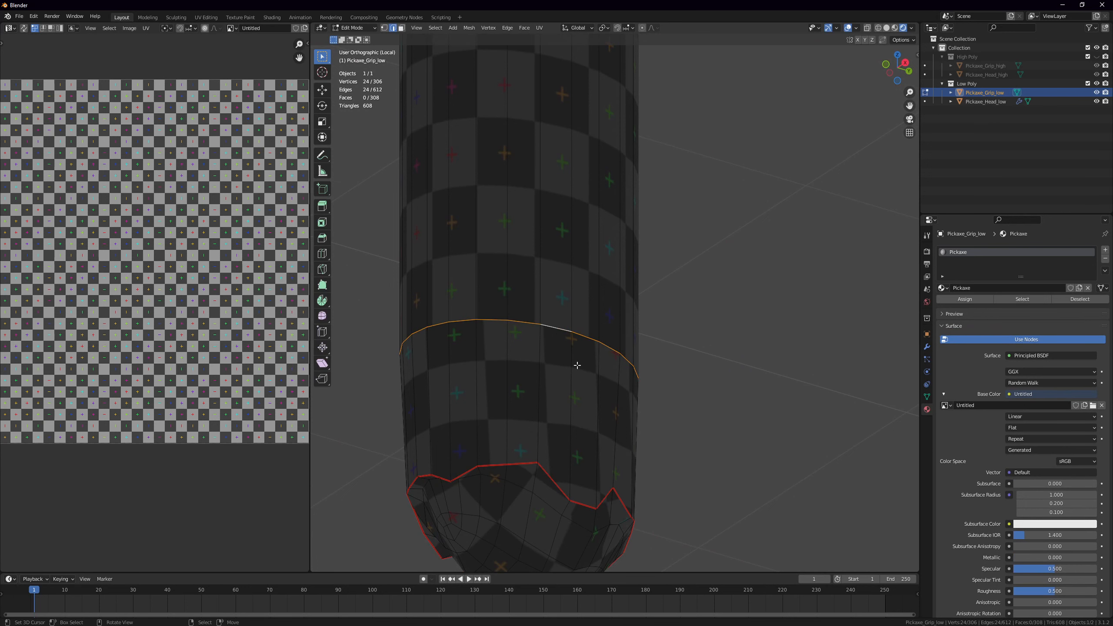
Unwrap the whole grip again and review its checker texture in Object Mode and its UV layout
key("a")
key("u")
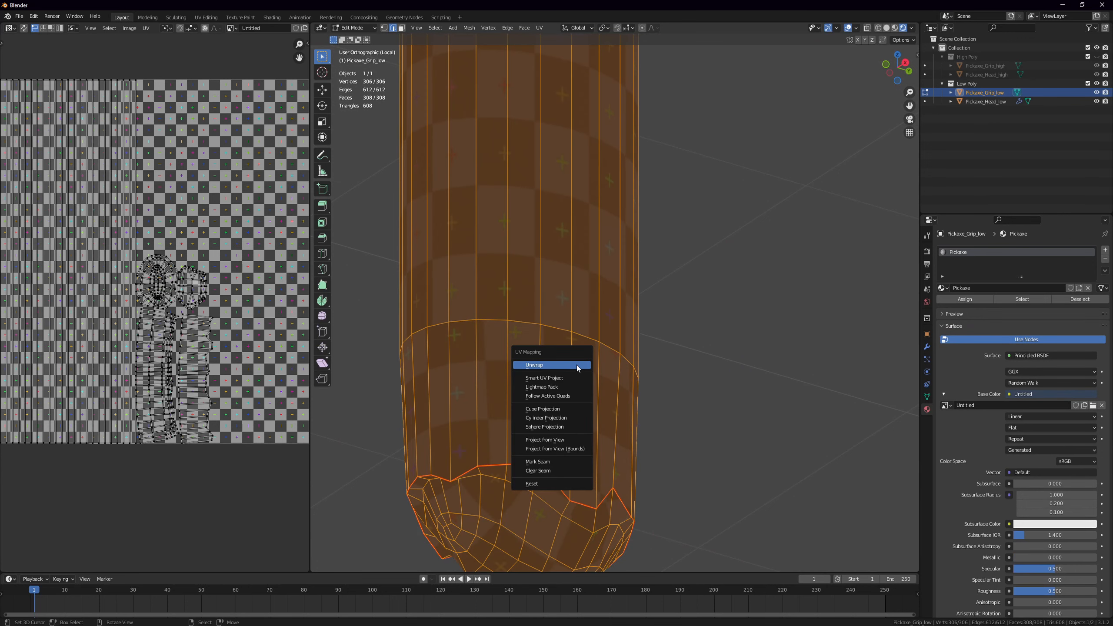
left_click(577, 365)
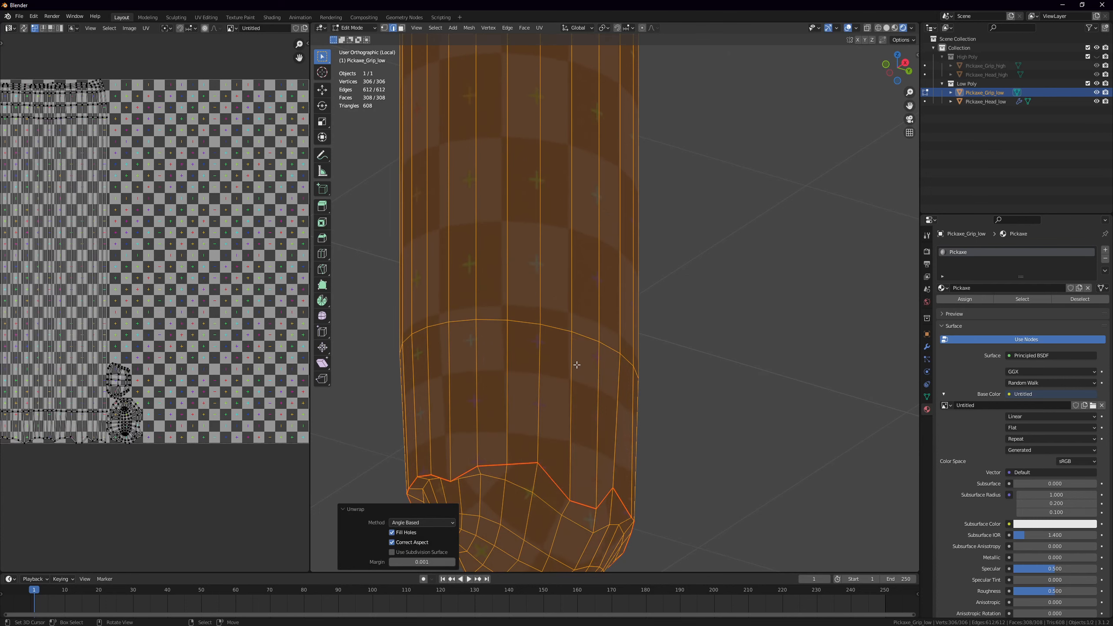
key("Tab")
scroll(578, 366, "down", 8)
middle_click_drag(576, 365, 633, 278)
key("Tab")
key("a")
scroll(91, 324, "down", 3)
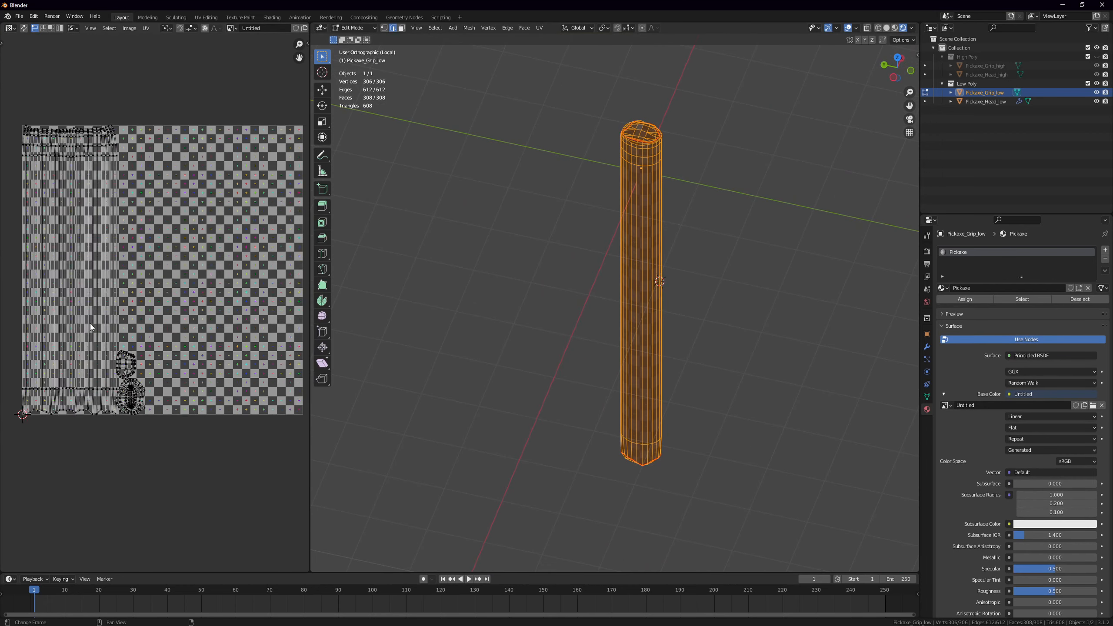
scroll(91, 324, "up", 2)
scroll(60, 329, "up", 1)
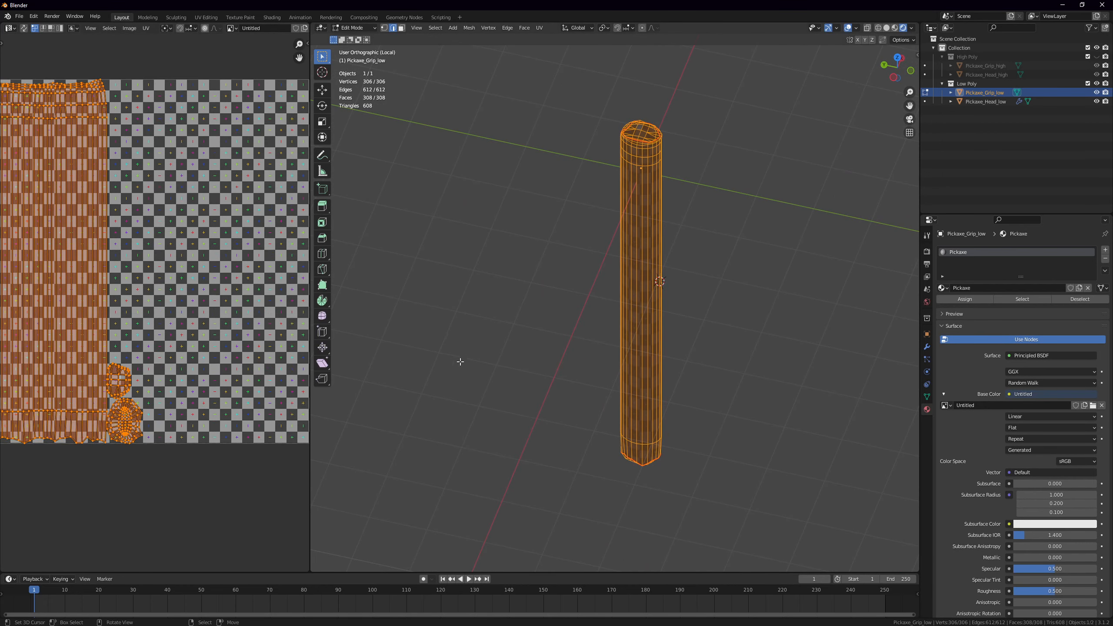
Leave the grip's isolated view in Object Mode and select the low-poly pickaxe head
key("Tab")
key("KP_Divide")
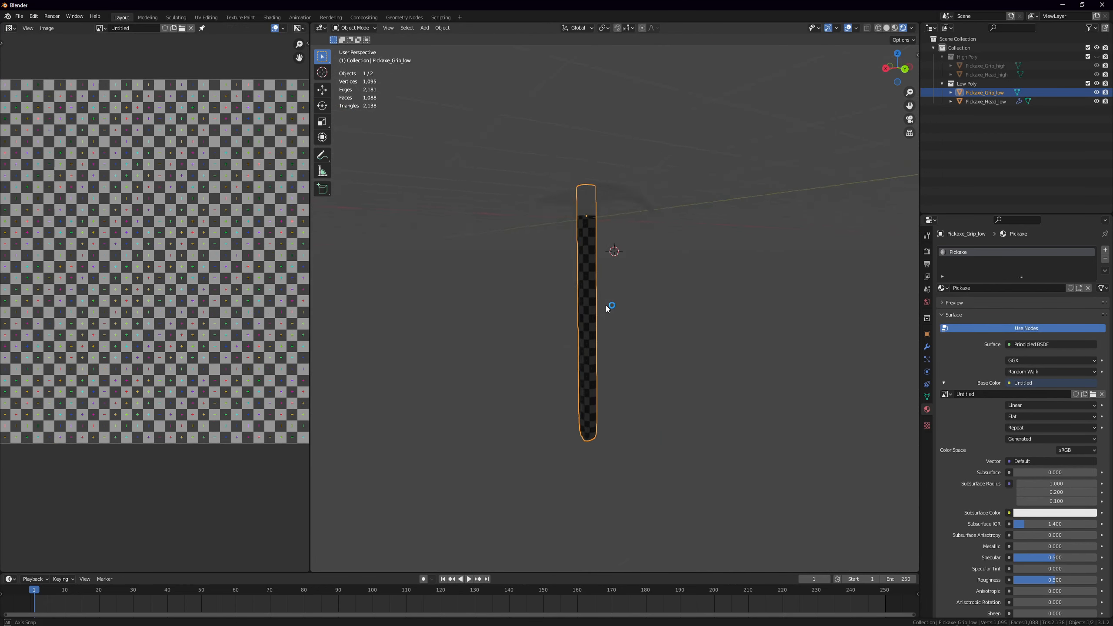
left_click(632, 265)
scroll(632, 272, "up", 3)
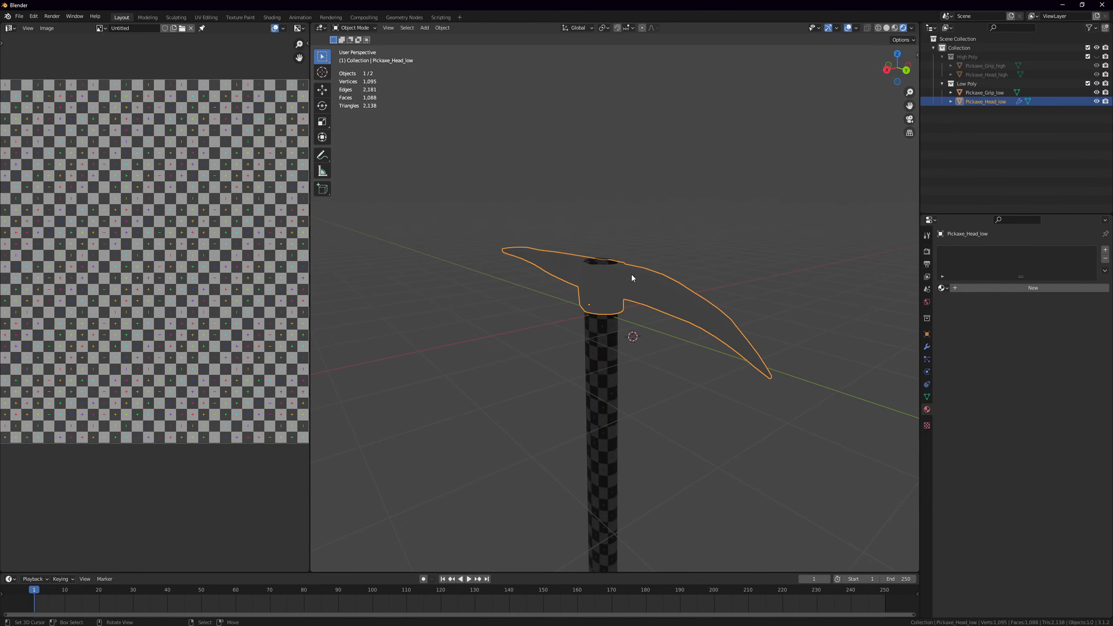
key("KP_Divide")
middle_click_drag(638, 313, 676, 260)
scroll(638, 313, "up", 3)
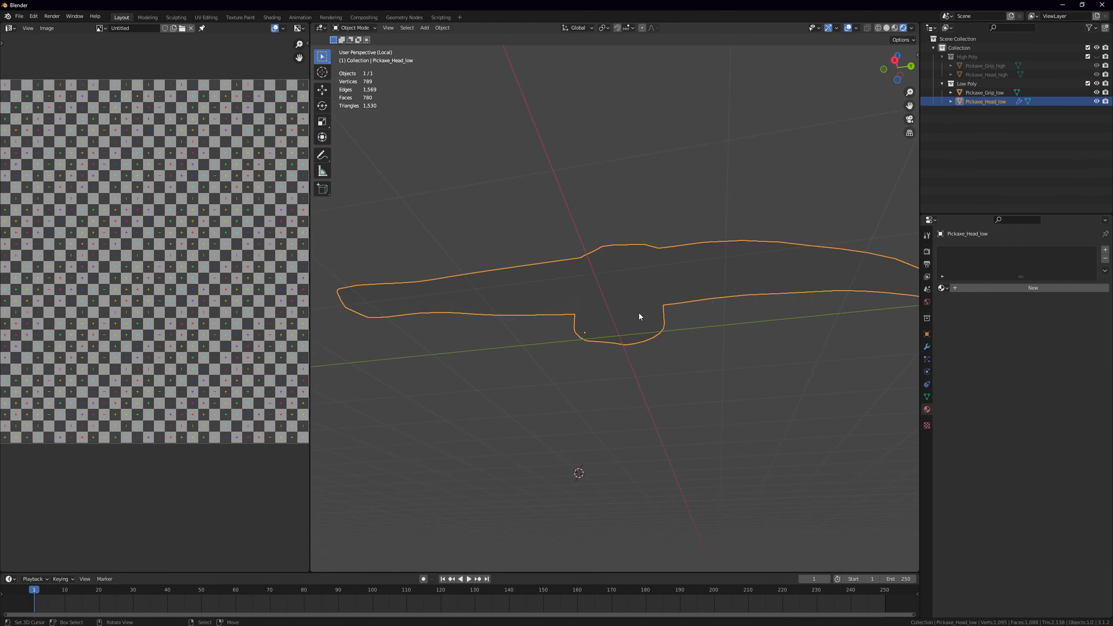
key("Tab")
scroll(644, 314, "up", 2)
key("Tab")
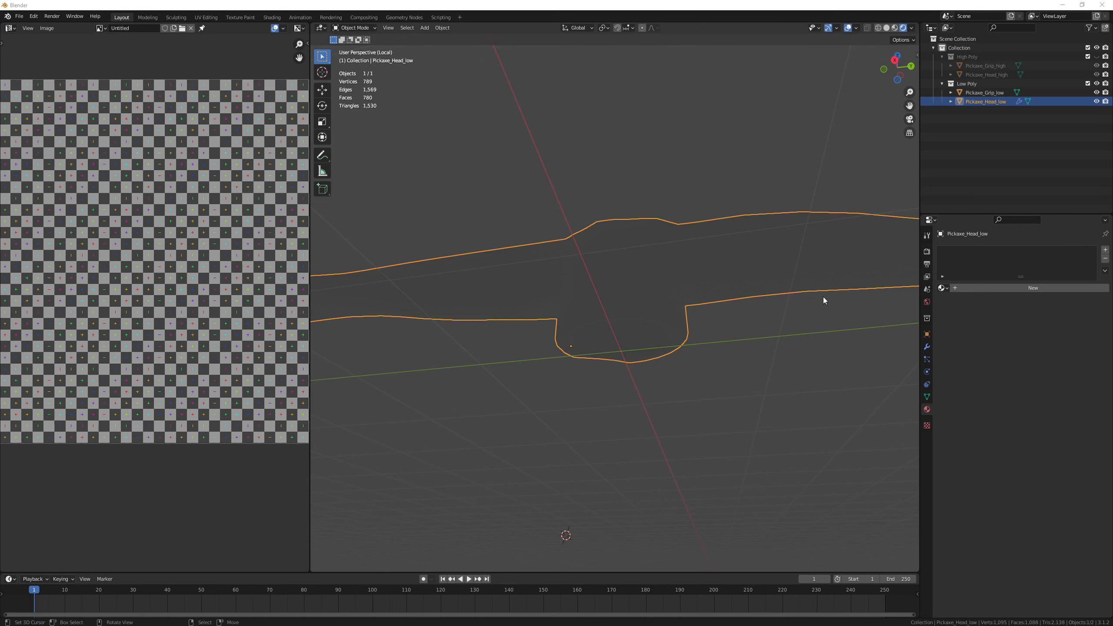
mouse_move(698, 328)
middle_mouse_down()
mouse_move(683, 328)
mouse_move(697, 341)
middle_mouse_up()
key("KP_Divide")
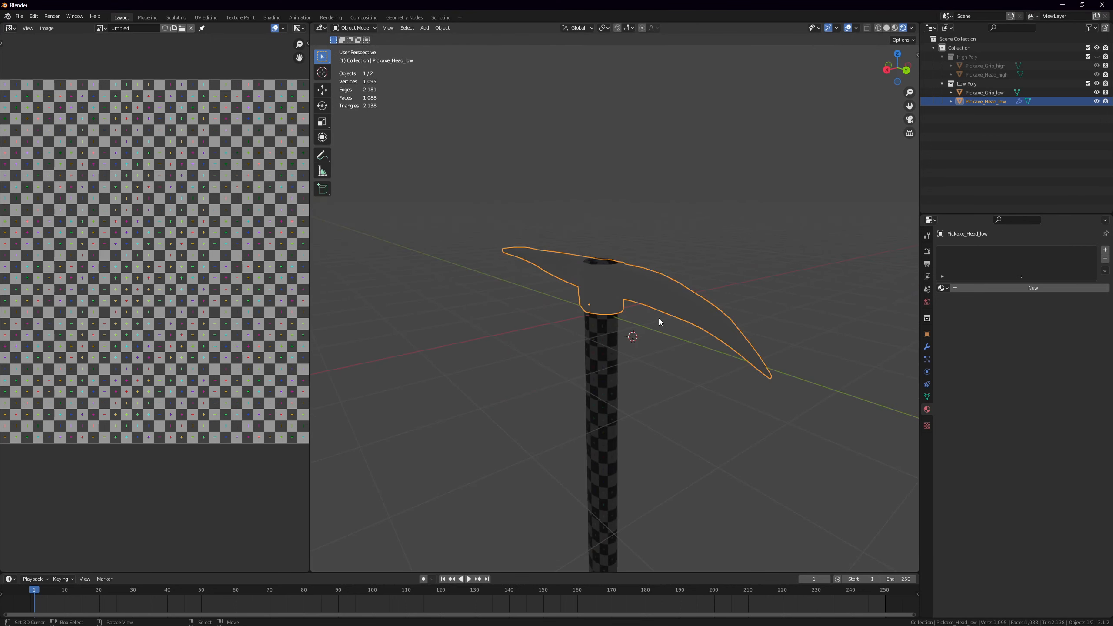
Isolate the pickaxe head in Edit Mode and select its whole mesh to show its existing UV layout
scroll(626, 313, "up", 5)
key("Tab")
middle_click_drag(627, 313, 705, 303)
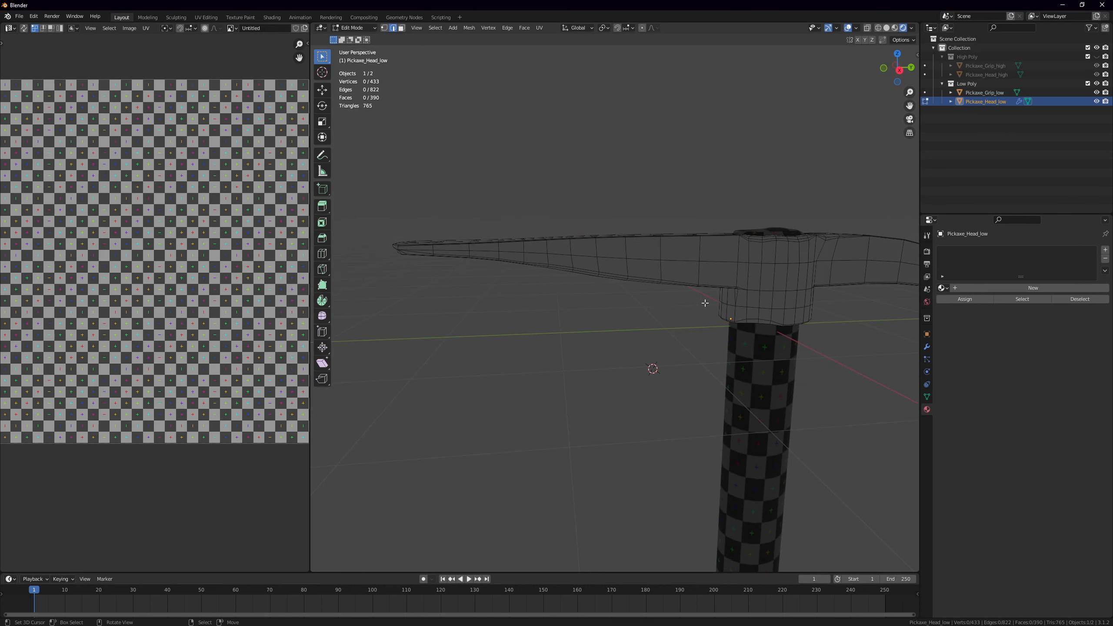
key("a")
key("KP_Divide")
key("Tab")
key("Tab")
scroll(128, 243, "down", 3)
key("a")
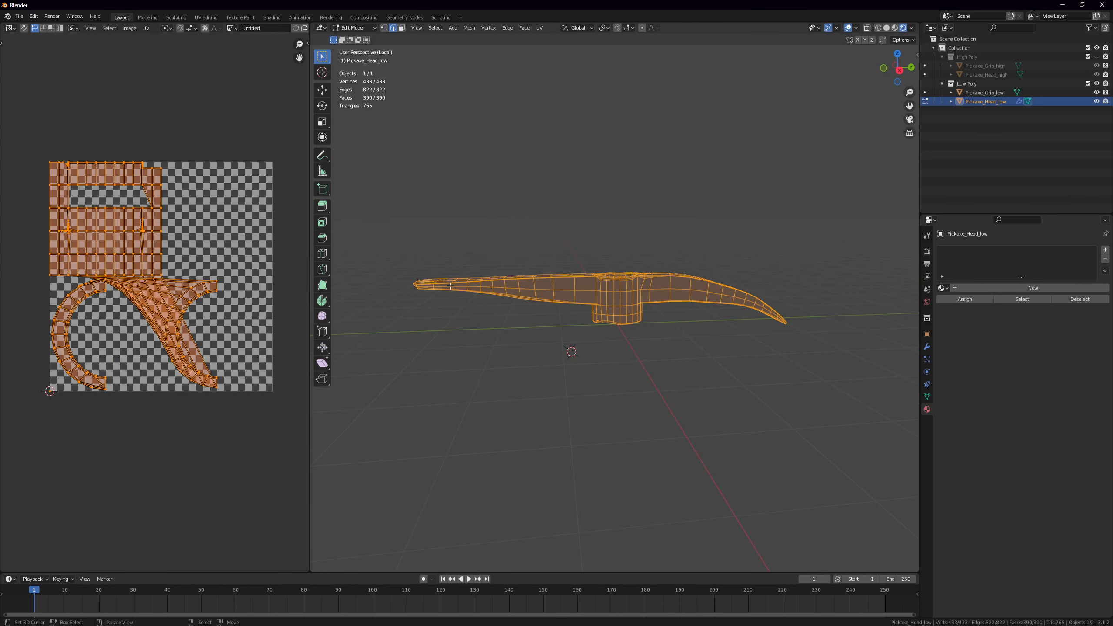
scroll(592, 282, "up", 2)
scroll(592, 282, "up", 3)
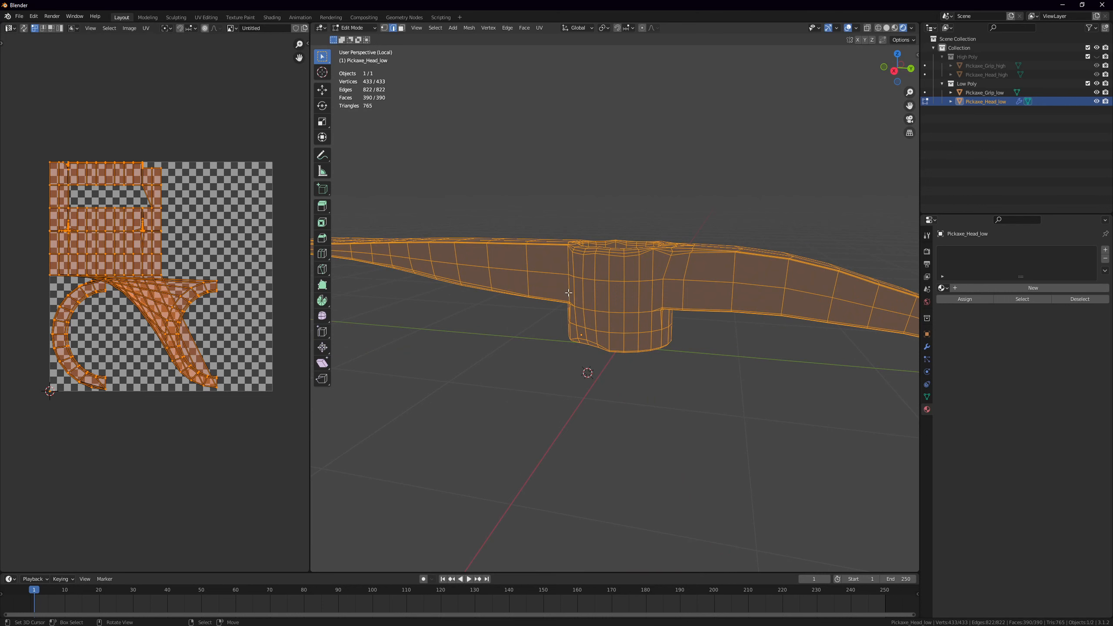
Assign the existing Pickaxe material to the pickaxe head in Object Mode
key("Tab")
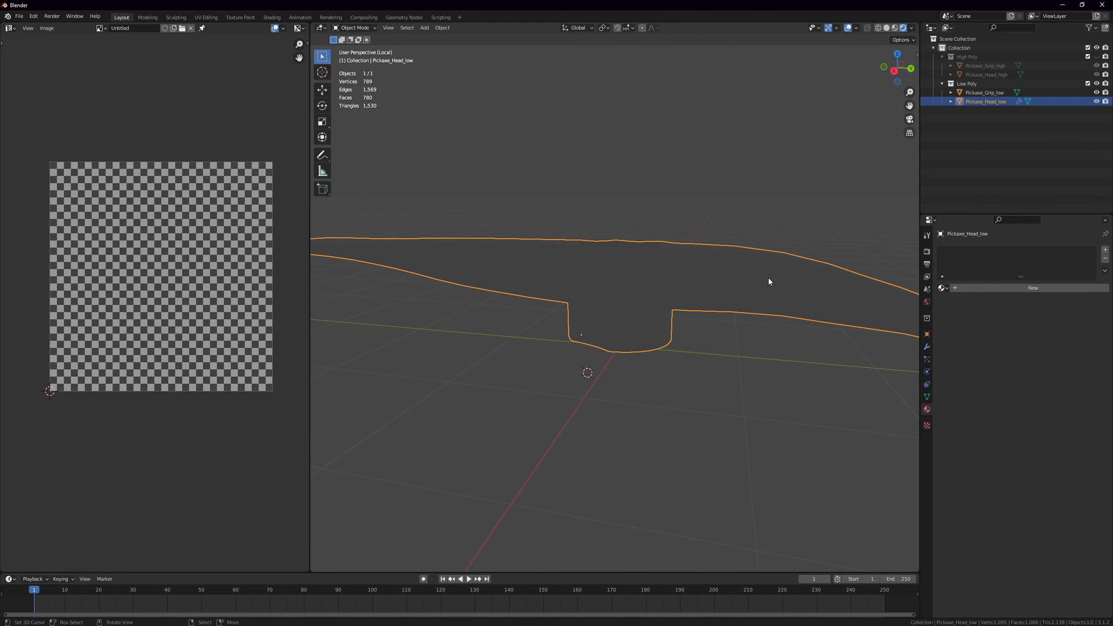
left_click(942, 289)
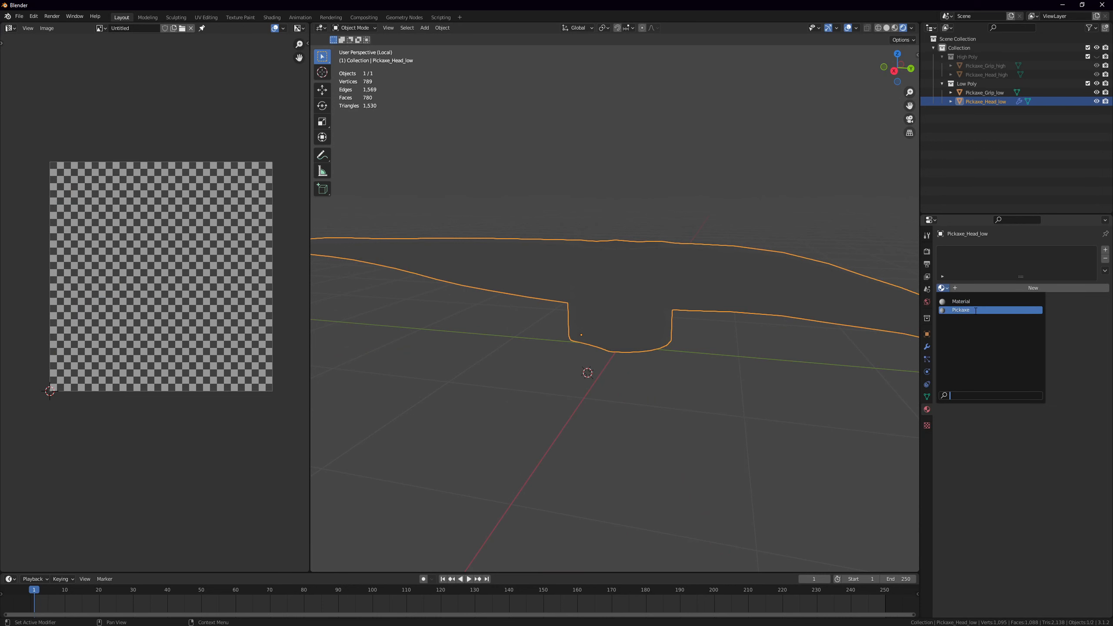
left_click(959, 310)
Examine how the checker texture runs along the head's two arms and around its socket, comparing it with the mesh
middle_click_drag(662, 283, 700, 280)
key("Tab")
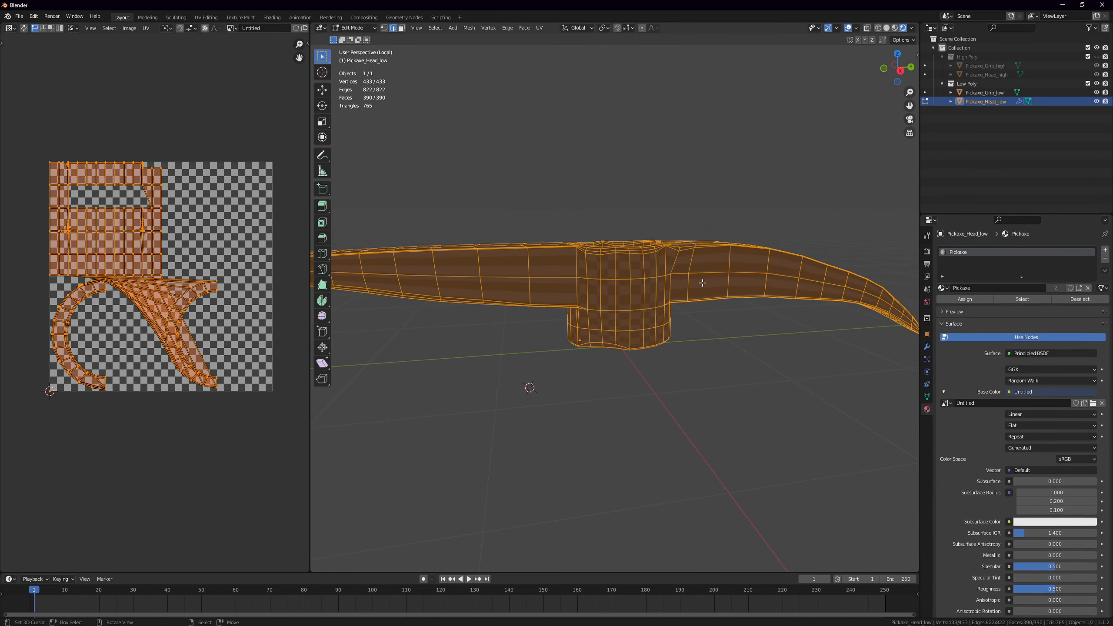
key("Tab")
scroll(615, 275, "up", 2)
middle_click_drag(614, 275, 651, 272)
middle_click_drag(531, 202, 561, 291)
key("Tab")
key("Tab")
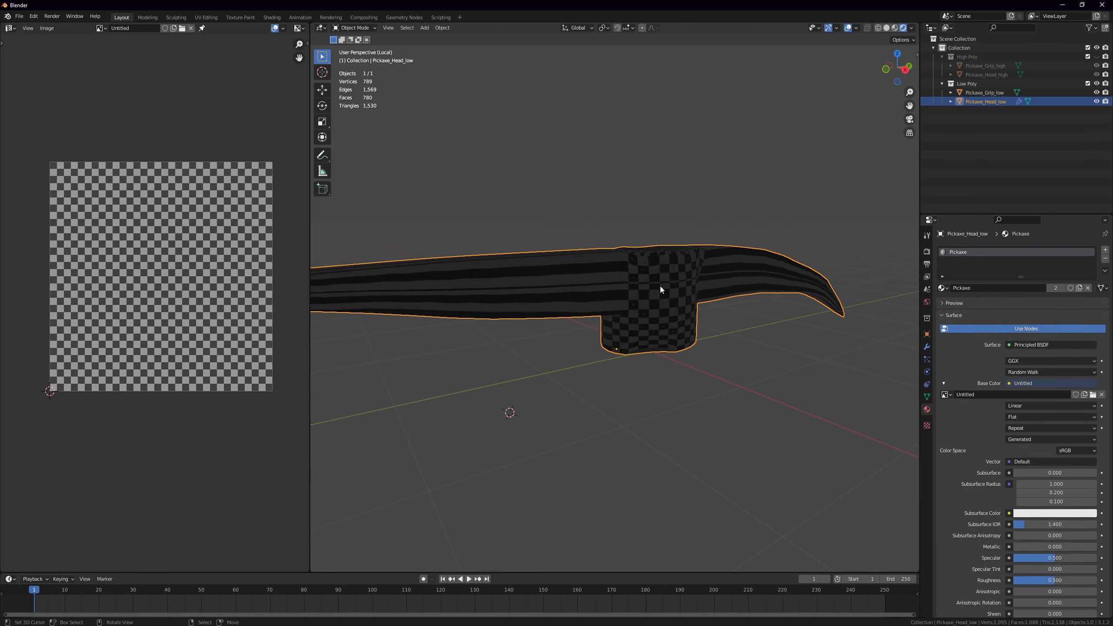
middle_click_drag(450, 277, 582, 283)
middle_click_drag(690, 284, 662, 284)
key("Tab")
key("Tab")
scroll(637, 295, "up", 2)
key("Tab")
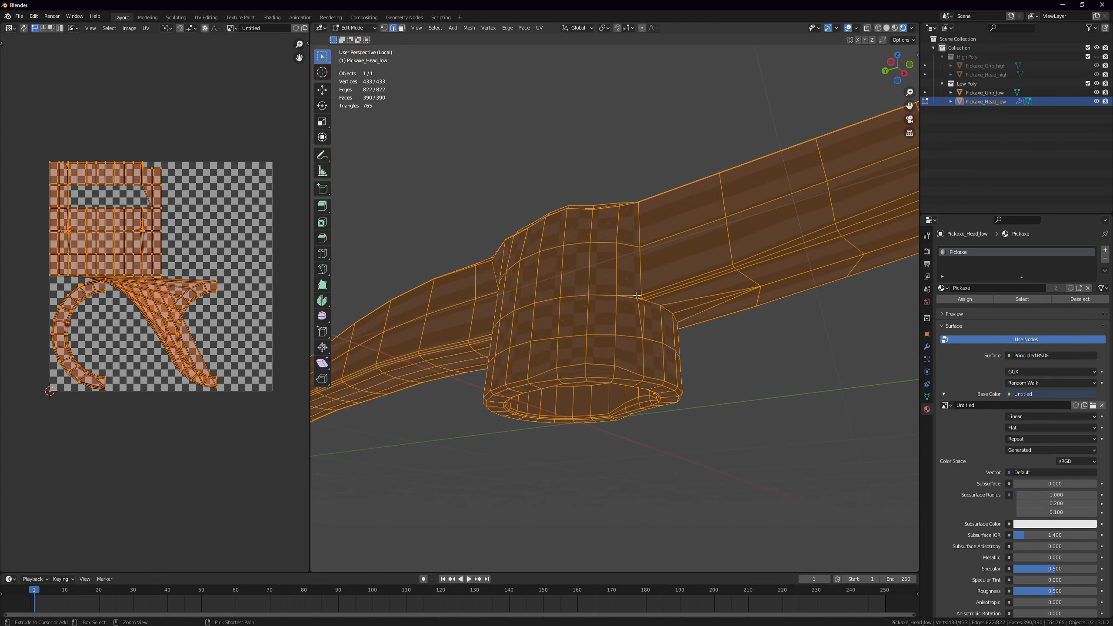
Maximize the 3D viewport, clear the selection and show the head in solid shading
key("ctrl+space")
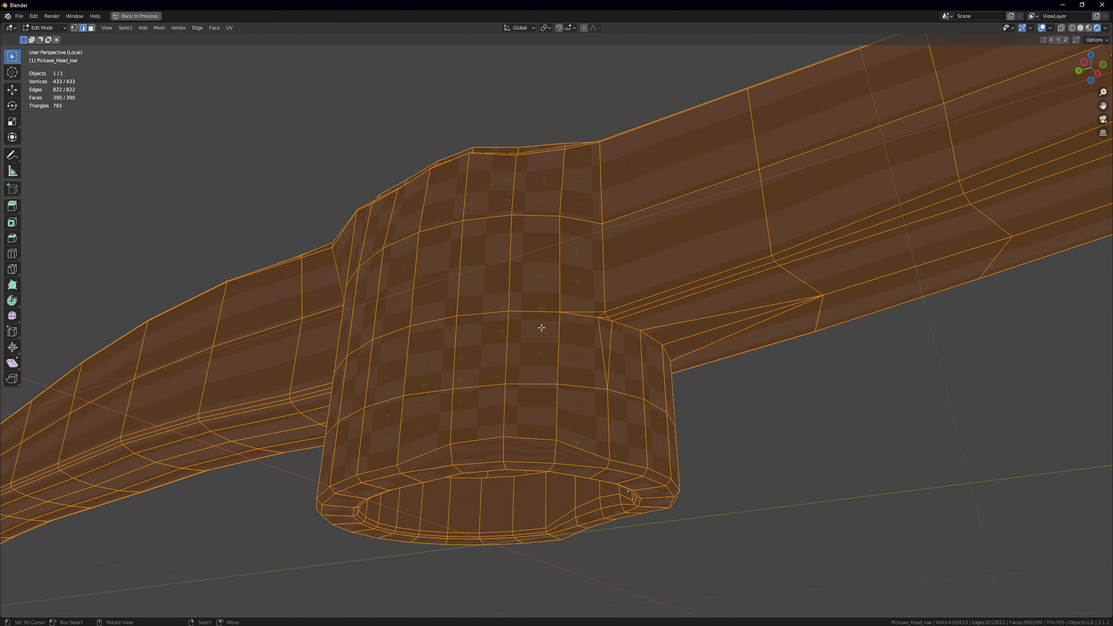
key("alt+a")
scroll(542, 327, "down", 3)
middle_click_drag(566, 311, 510, 298)
scroll(535, 283, "up", 2)
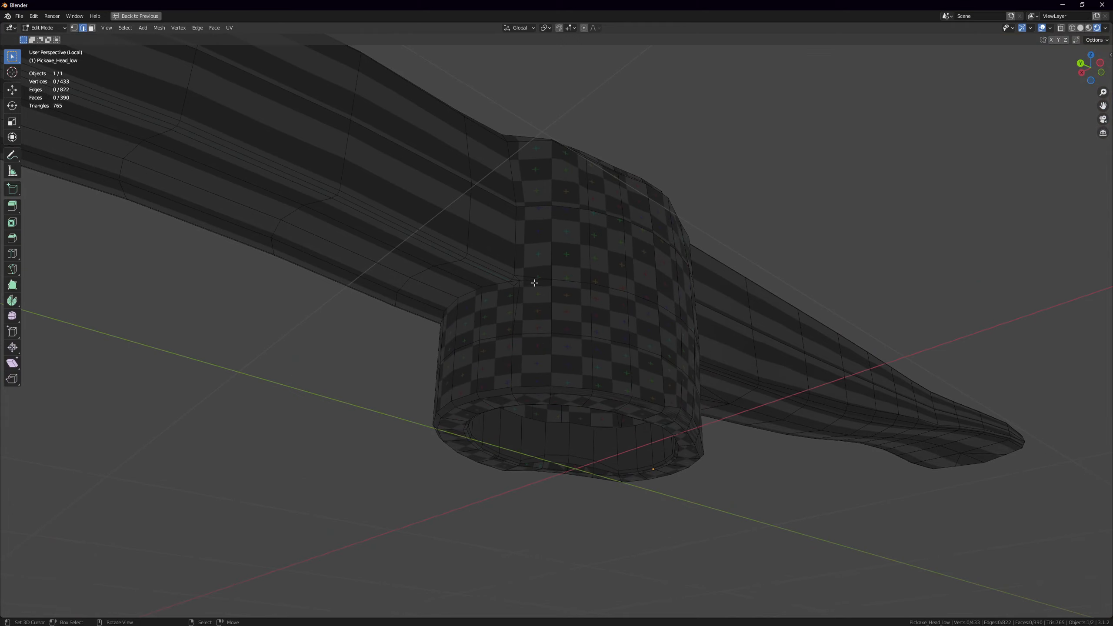
key("shift+z")
key("shift+z")
scroll(560, 268, "down", 3)
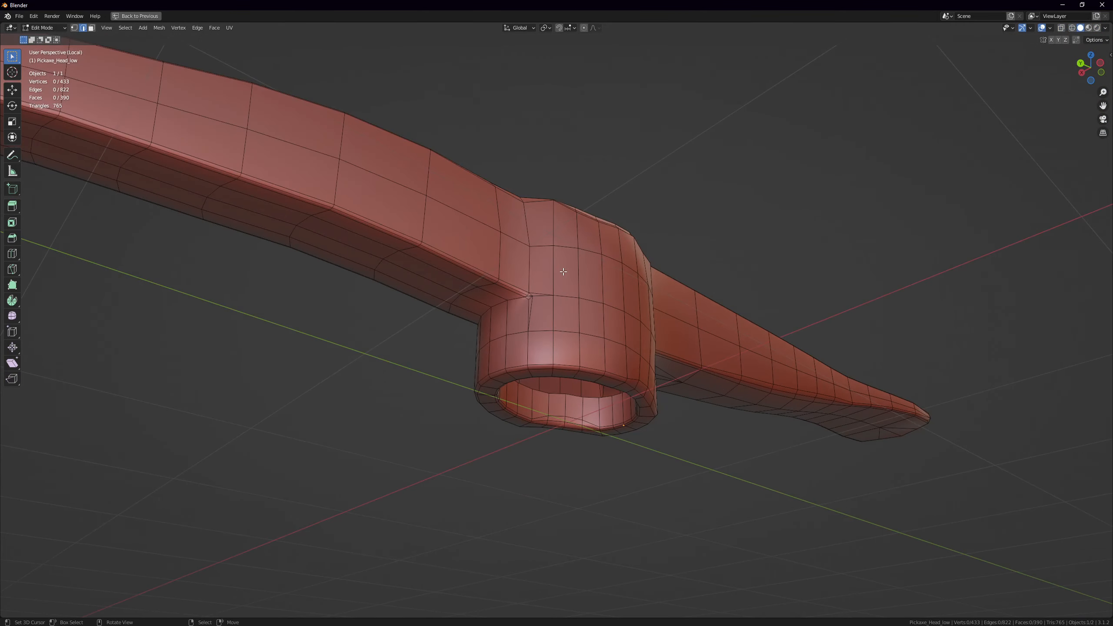
mouse_move(561, 263)
middle_mouse_down()
mouse_move(455, 278)
mouse_move(478, 325)
mouse_move(531, 295)
mouse_move(547, 303)
middle_mouse_up()
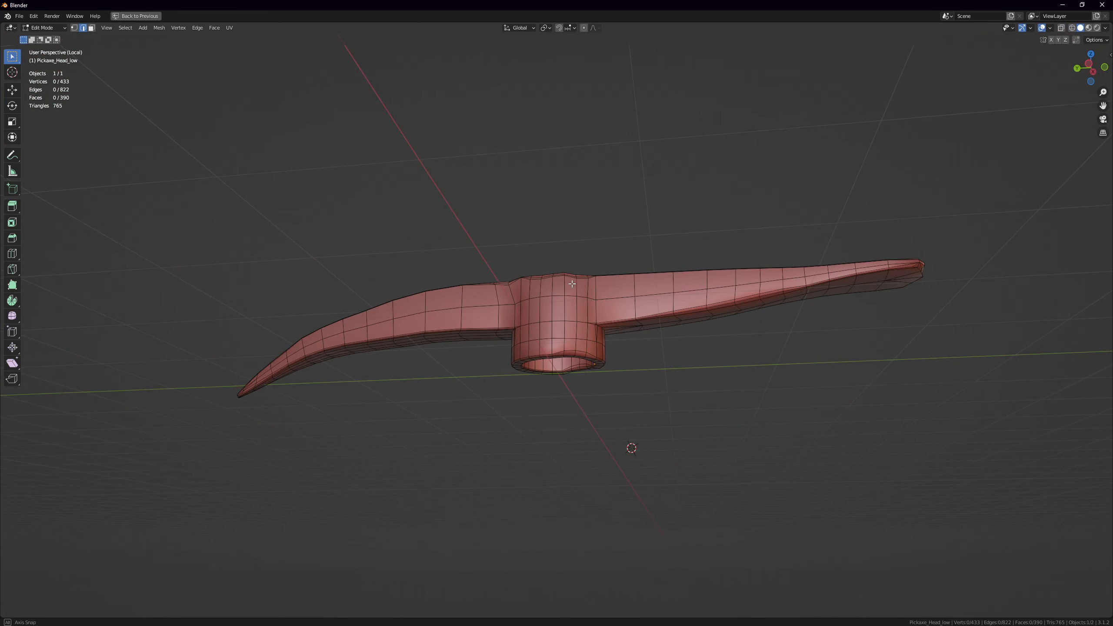
Select one edge loop around each arm beside the socket and mark both as seams
left_click(634, 298, "alt")
left_click(460, 297, "alt+shift")
right_click(461, 296)
left_click(462, 297)
key("alt+a")
scroll(460, 285, "up", 2)
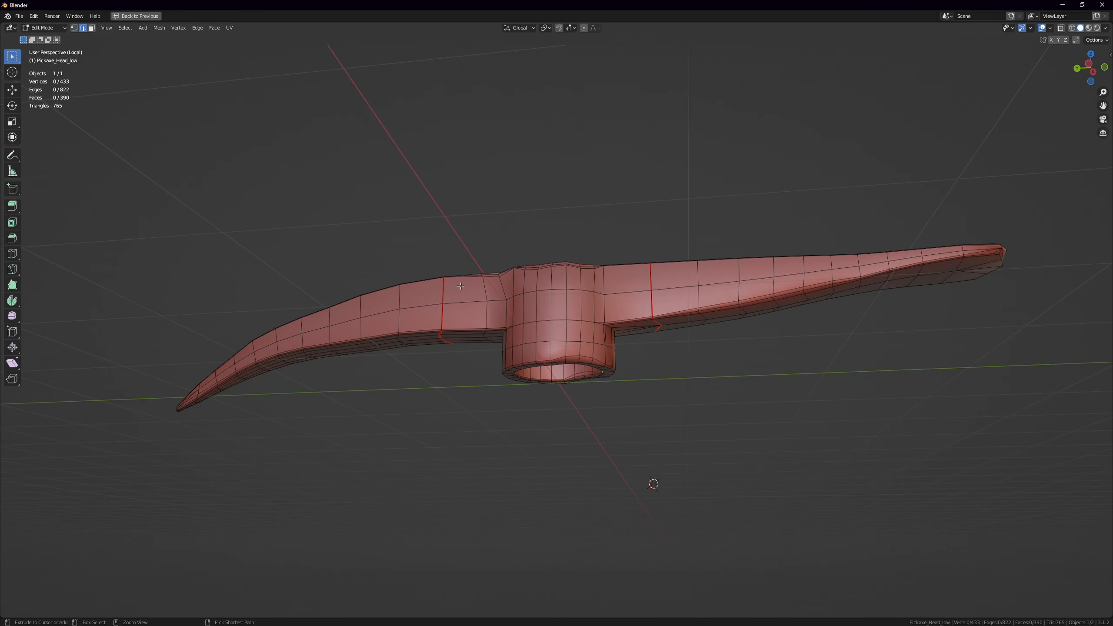
Unwrap the whole head and inspect the checker texture across the arm seams in rendered shading
key("ctrl+space")
key("a")
key("u")
left_click(461, 286)
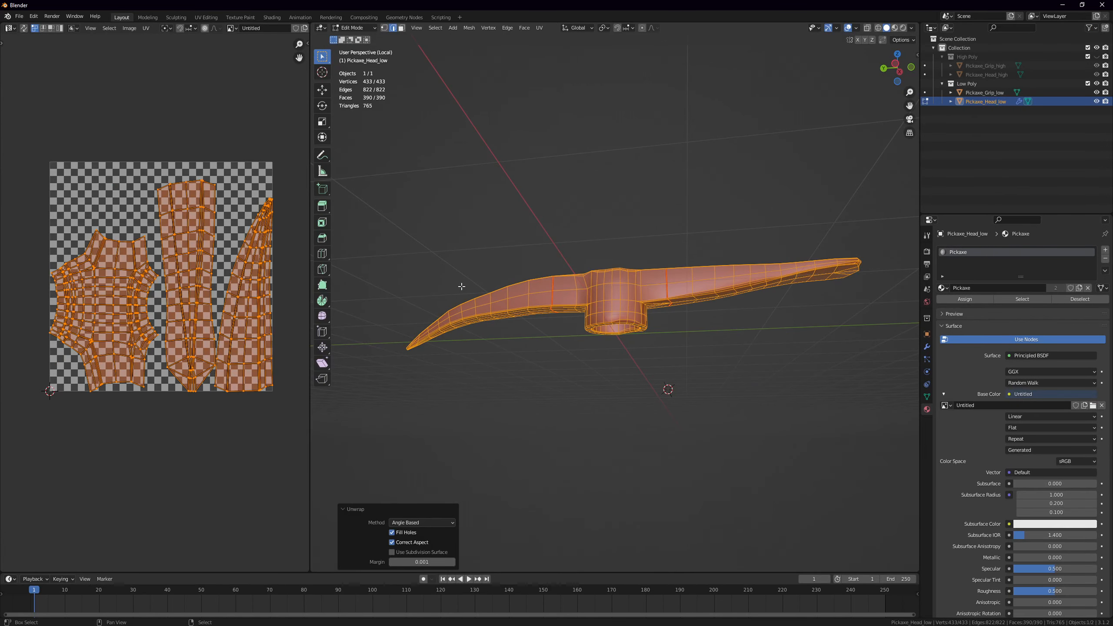
left_click(903, 28)
scroll(614, 307, "up", 3)
key("Tab")
scroll(578, 306, "up", 3)
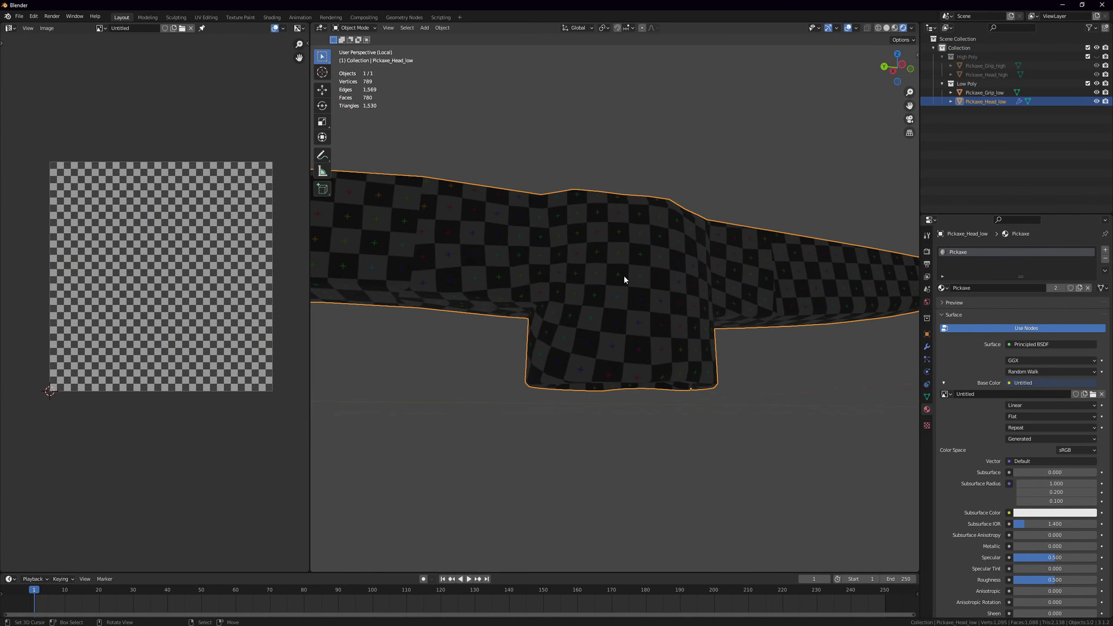
scroll(564, 288, "up", 3)
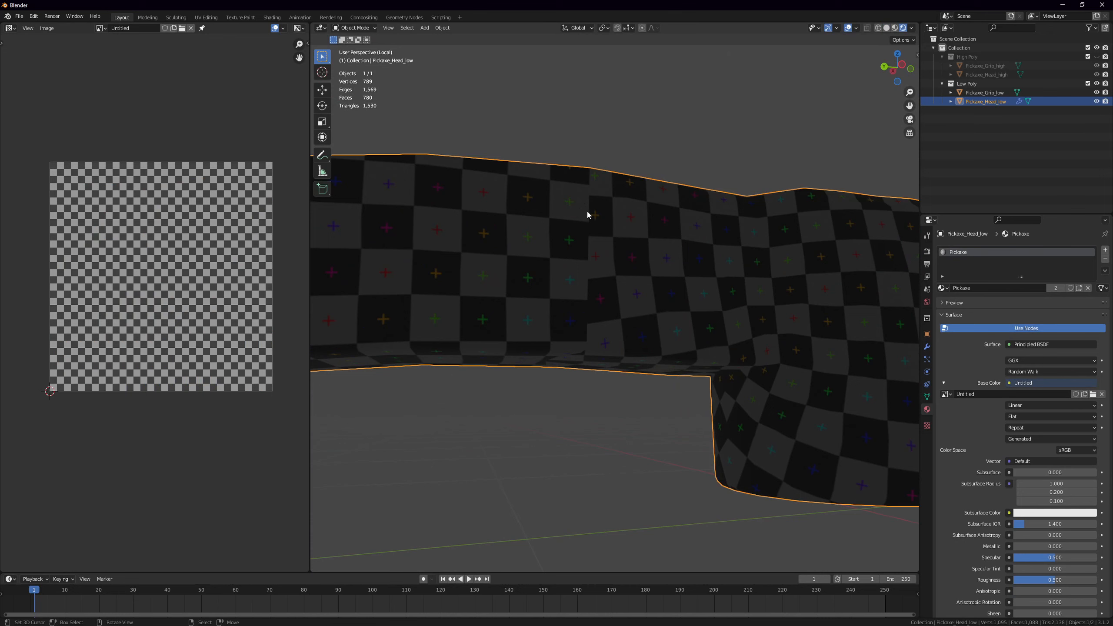
middle_click_drag(587, 374, 416, 376)
key("Tab")
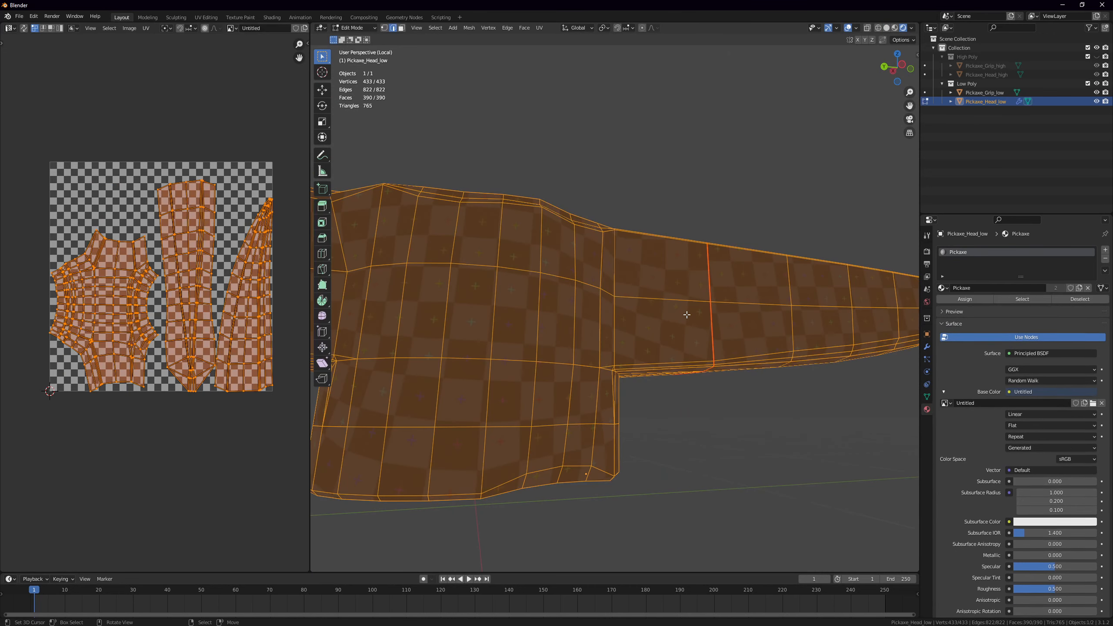
Undo the head's unwrap and clear the seams from its entire mesh
key("alt+a")
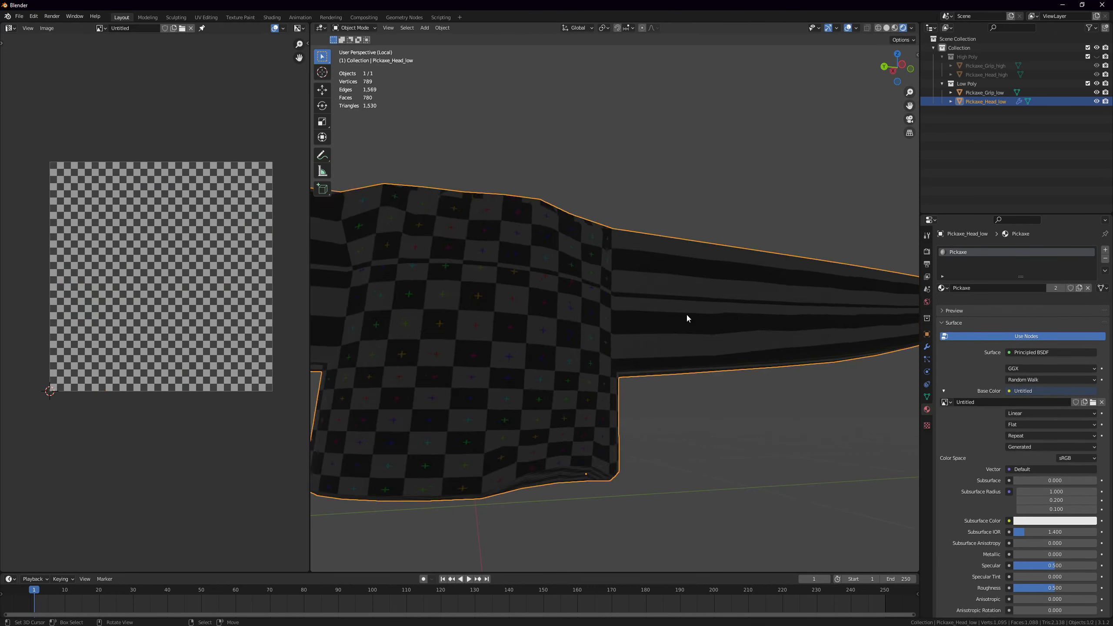
middle_click_drag(686, 313, 627, 328)
key("a")
key("ctrl+e")
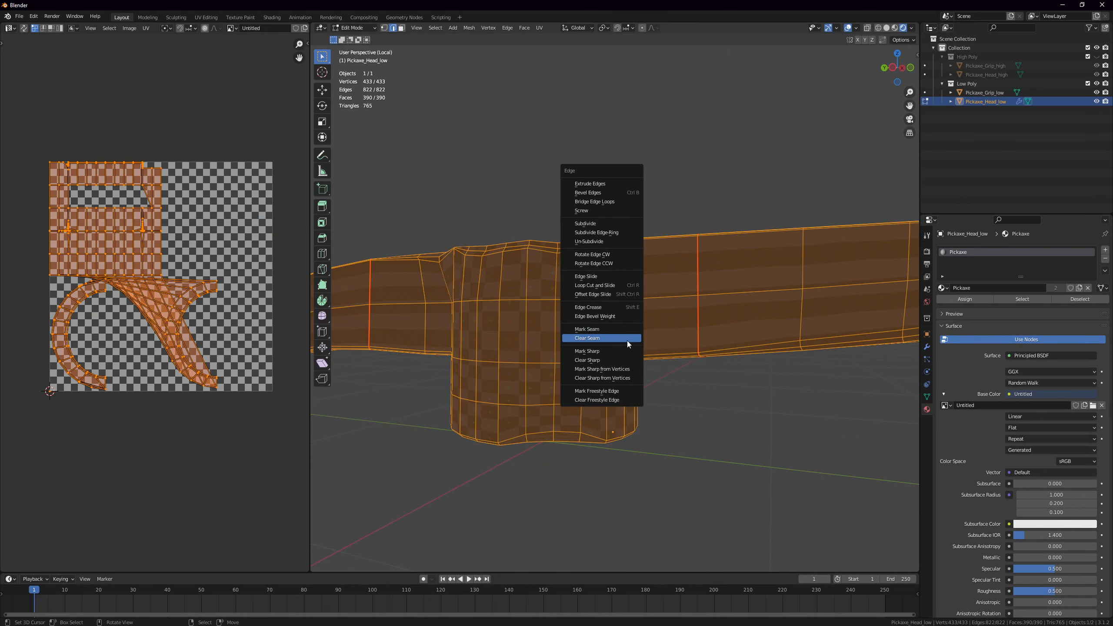
left_click(627, 337)
key("alt+a")
In a maximized solid view, select the edges where an arm's underside and side meet the socket
key("z")
key("ctrl+space")
middle_click_drag(627, 341, 428, 331)
left_click(544, 216)
left_click(525, 348, "ctrl")
left_click(533, 350, "ctrl")
left_click(475, 329, "shift")
left_click(531, 317, "shift")
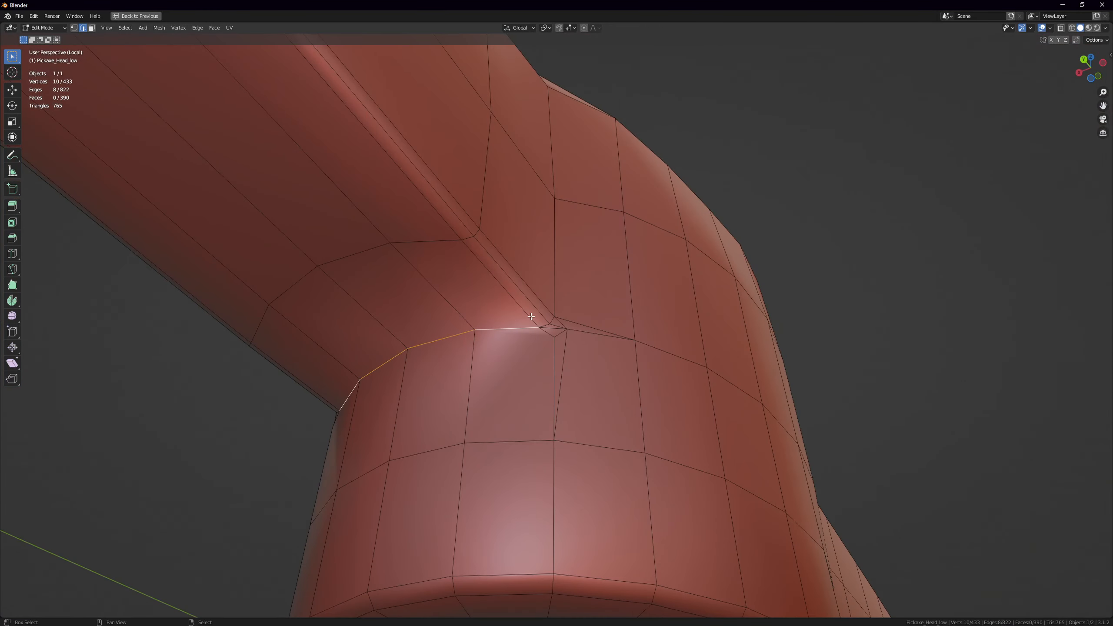
left_click(546, 324, "shift")
left_click(552, 322, "shift")
left_click(556, 290, "shift")
Extend the edge selection at the arm joint up to the socket's top rim
middle_click_drag(567, 192, 464, 259)
left_click(497, 243, "shift")
left_click(467, 257, "shift")
left_click(561, 273, "shift")
left_click(550, 256, "shift")
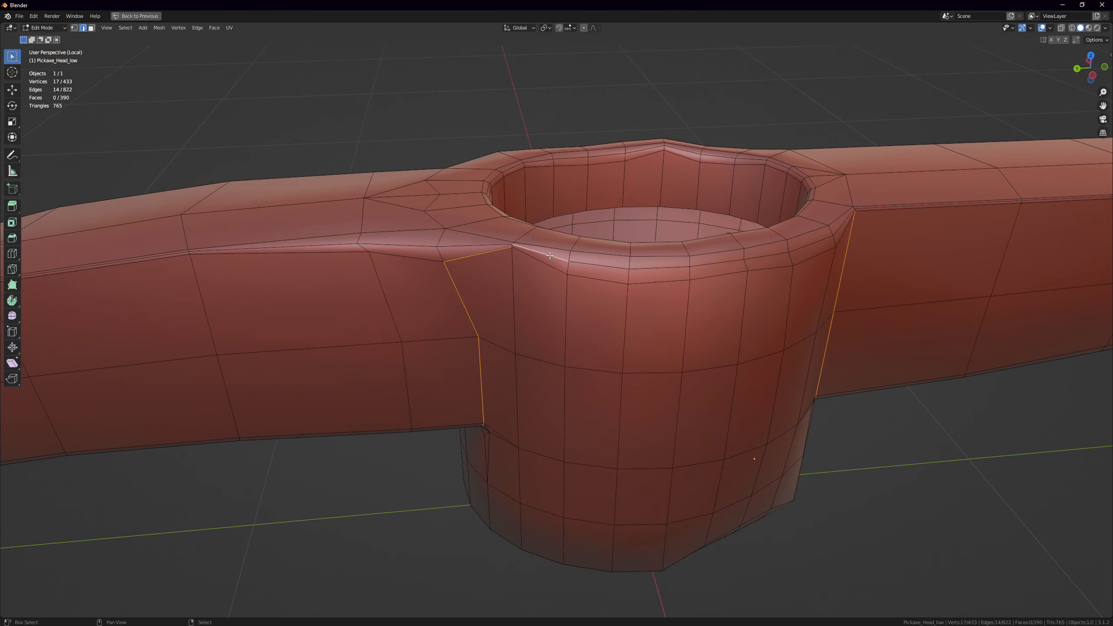
Add the outer edges along the socket's top rim to the selection, reaching the opposite arm's joint
scroll(498, 243, "up", 5)
left_click(466, 163, "shift")
middle_click_drag(465, 163, 541, 206)
left_click(542, 207, "shift")
left_click(619, 223, "shift")
left_click(783, 249, "shift")
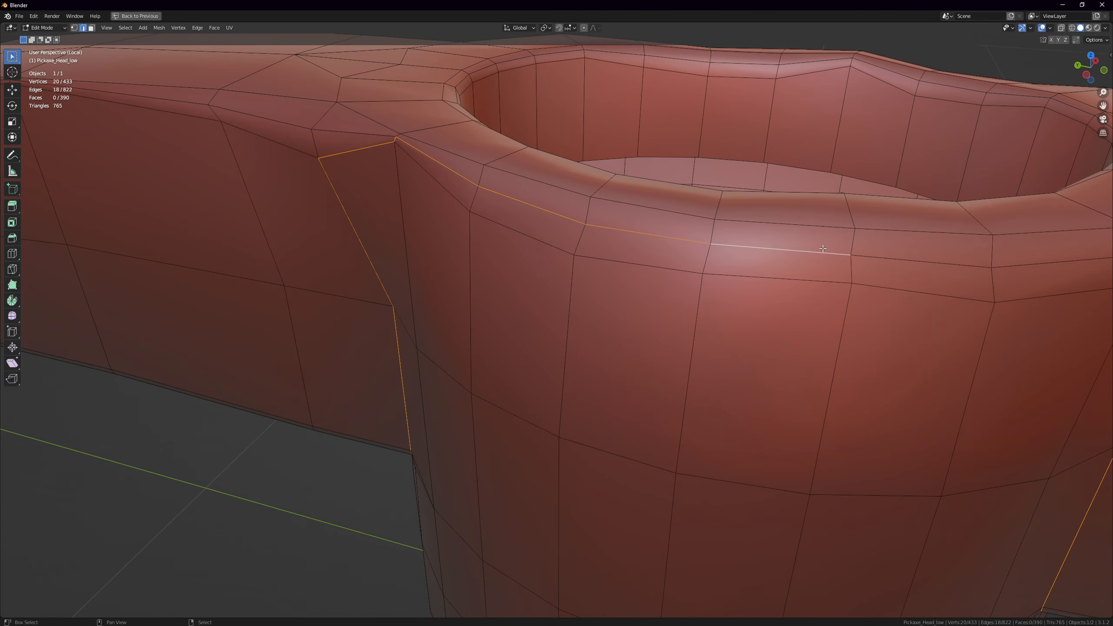
left_click(881, 249, "shift")
middle_click_drag(882, 248, 701, 274)
left_click(701, 274, "shift")
left_click(818, 218, "shift")
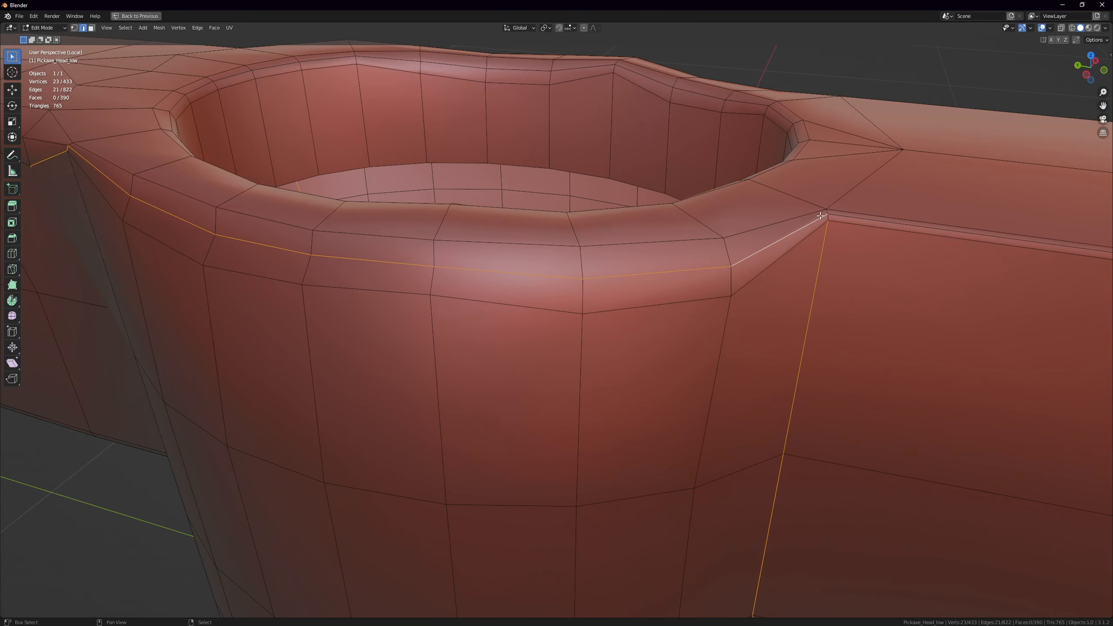
left_click(829, 218, "shift")
Mark the selected edges around the socket as seams and restore the split view with the UV editor
middle_click_drag(829, 217, 789, 252)
middle_click_drag(697, 317, 790, 281)
key("ctrl+e")
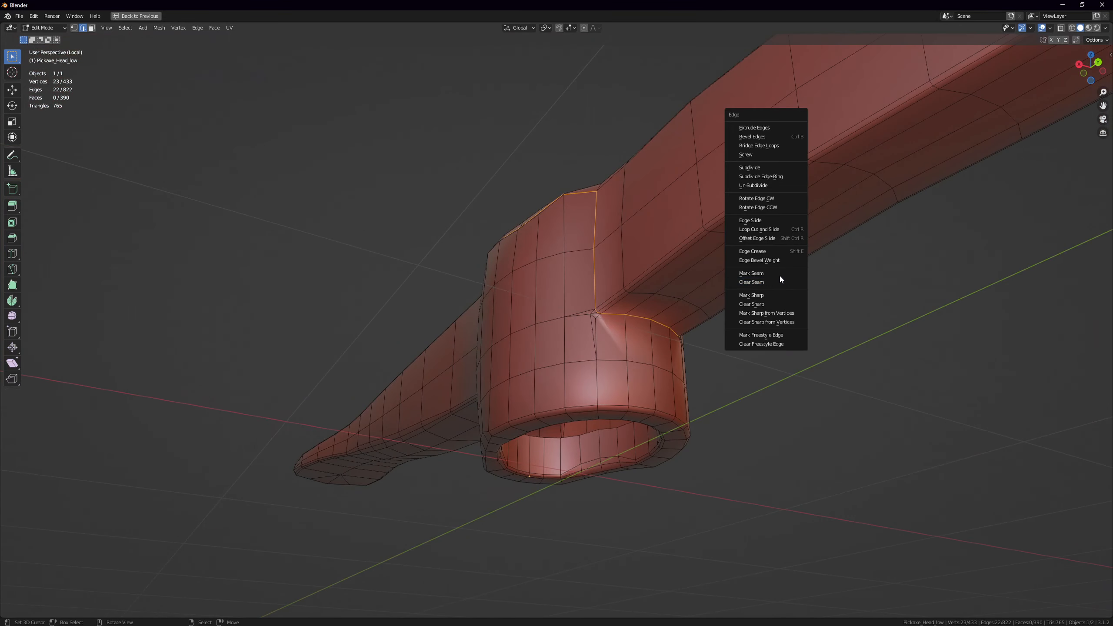
left_click(779, 273)
key("alt+a")
middle_click_drag(720, 298, 592, 327)
key("ctrl+space")
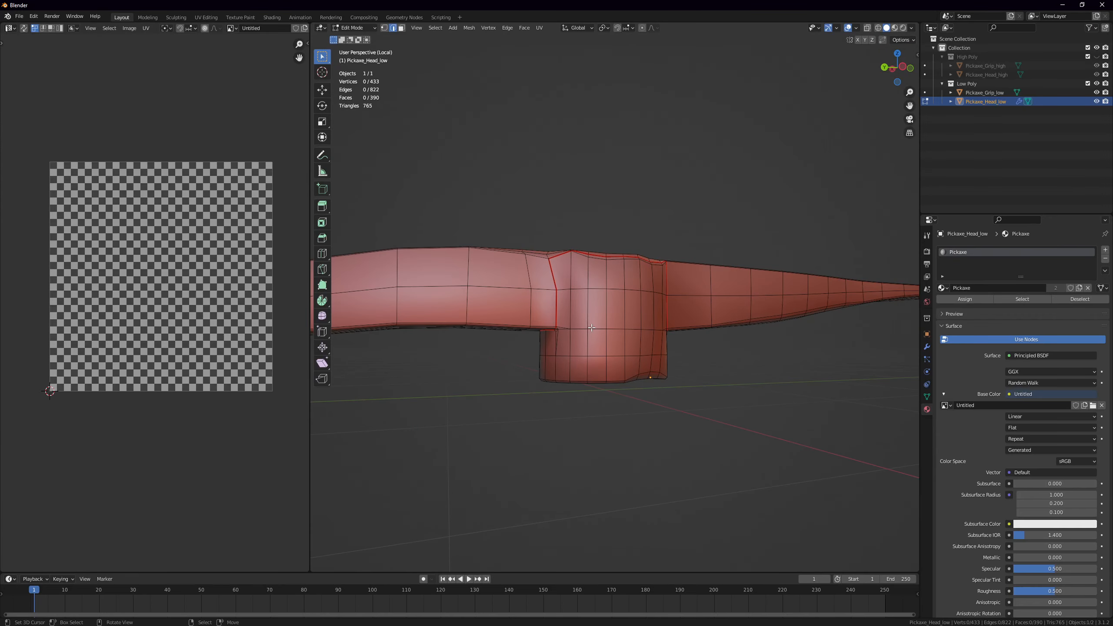
Unwrap the whole pickaxe head using the socket seams
key("a")
key("u")
left_click(592, 328)
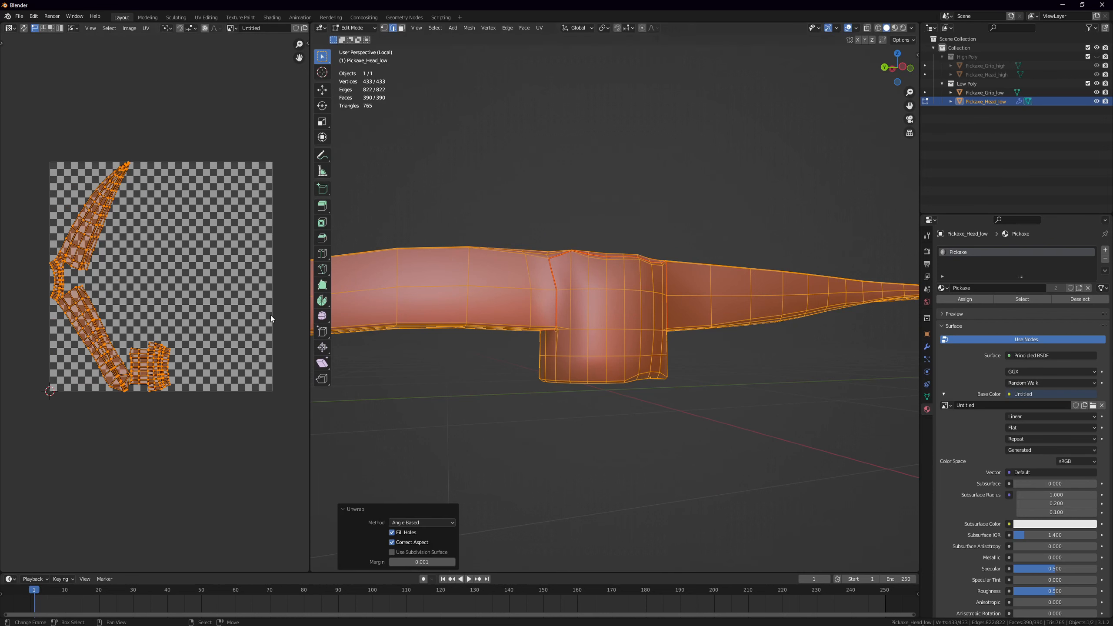
Display the pickaxe head with its UV grid material and examine the checker pattern around the socket
key("Tab")
key("z")
scroll(631, 342, "down", 3)
mouse_move(631, 346)
middle_mouse_down()
mouse_move(601, 368)
mouse_move(653, 296)
mouse_move(665, 319)
mouse_move(676, 259)
mouse_move(686, 359)
mouse_move(706, 373)
mouse_move(628, 373)
mouse_move(449, 298)
mouse_move(566, 338)
mouse_move(833, 329)
middle_mouse_up()
key("Tab")
scroll(508, 314, "up", 3)
key("alt+a")
key("Tab")
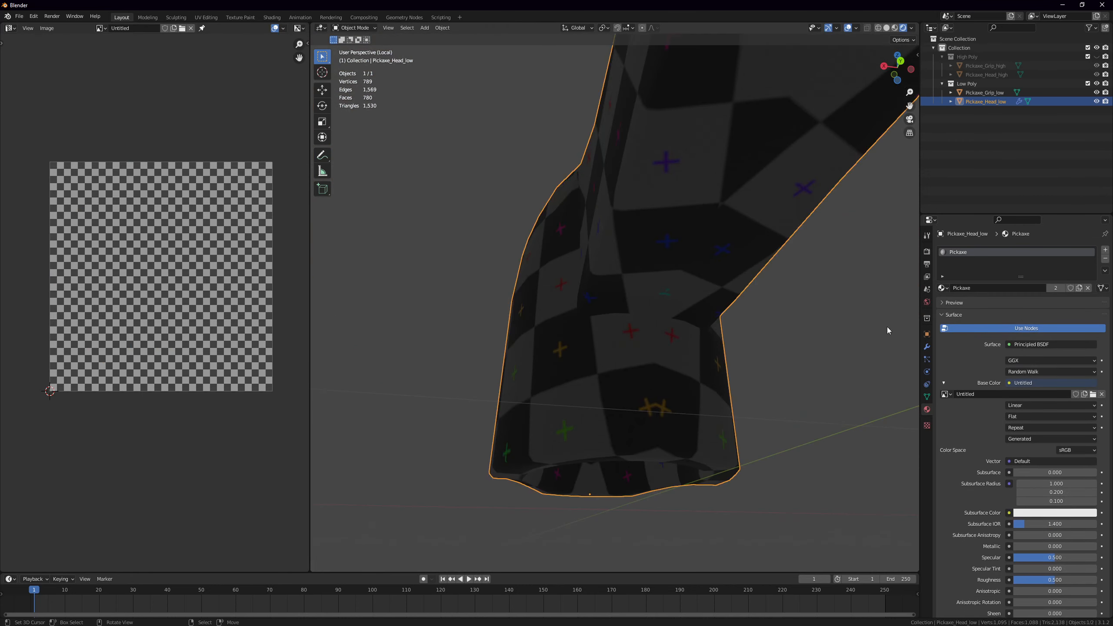
Apply the Mirror modifier on the pickaxe head
left_click(928, 347)
left_click(1084, 264)
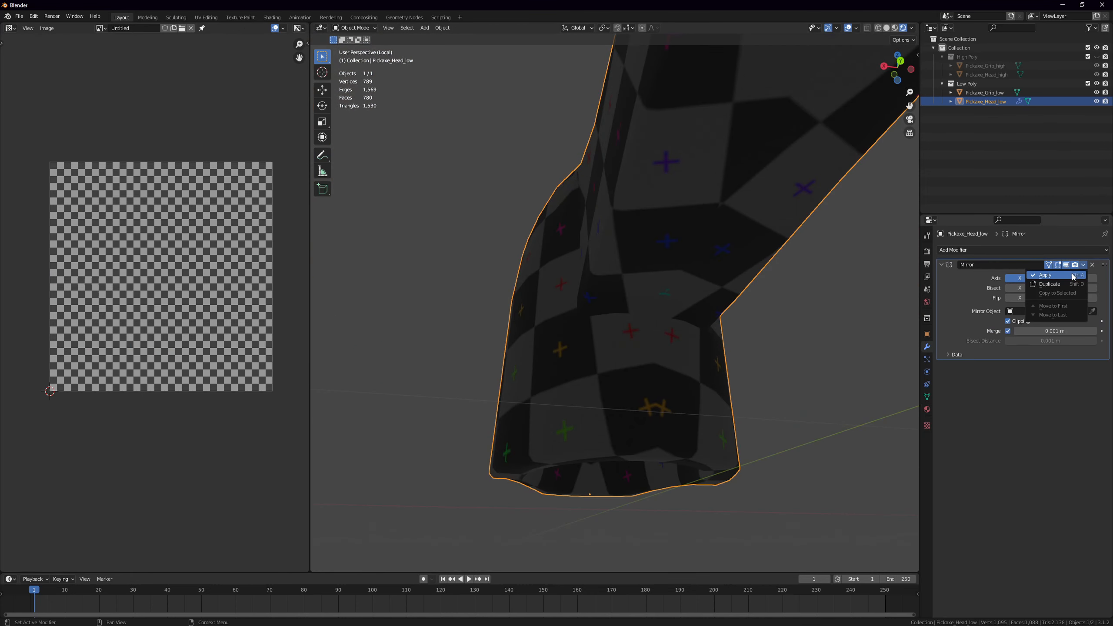
left_click(1052, 275)
Select the entire linked mesh of the mirrored pickaxe head and unwrap it
middle_click_drag(548, 364, 616, 360)
key("Tab")
left_click(616, 374)
left_click(605, 346)
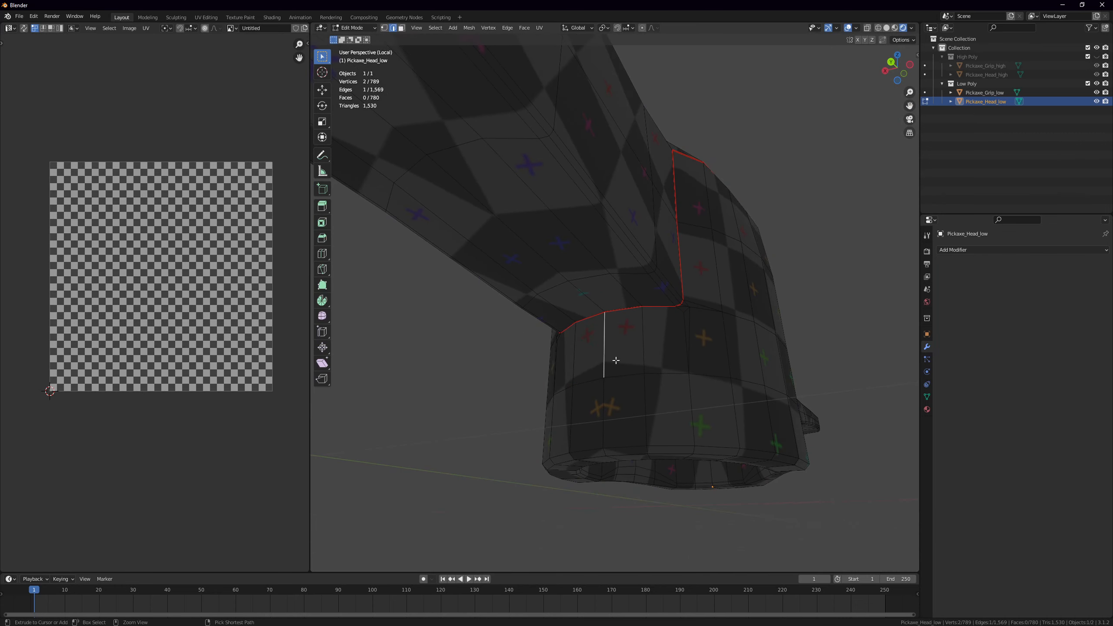
key("ctrl+l")
key("u")
left_click(615, 362)
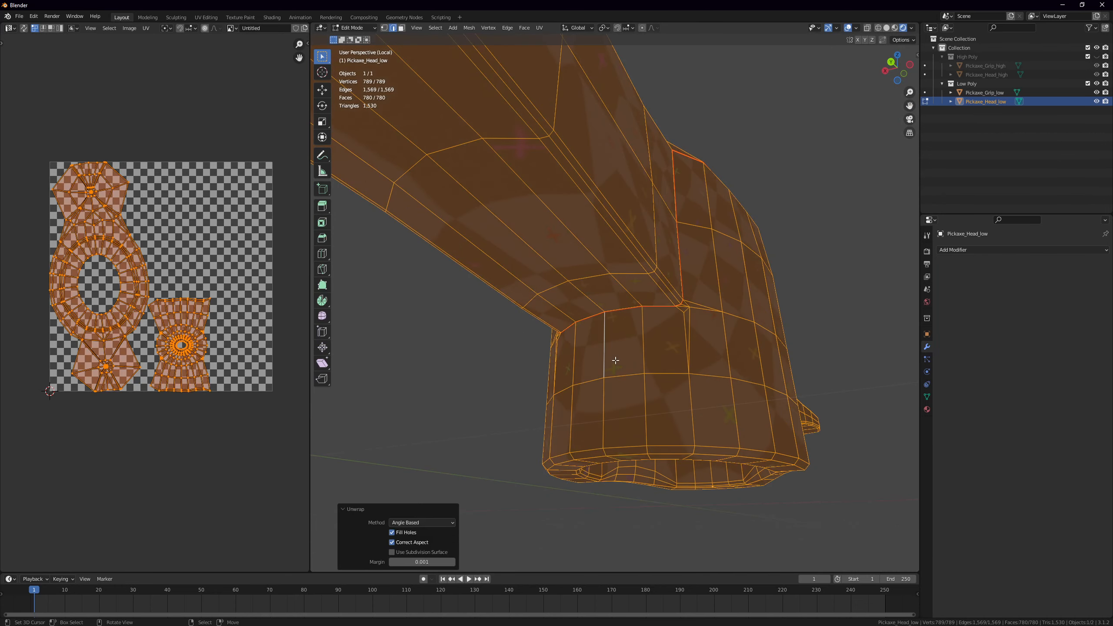
Mark the edge loop around the socket's bottom opening as a seam
middle_click_drag(761, 317, 696, 333)
key("Tab")
scroll(688, 345, "down", 4)
key("Tab")
key("alt+a")
middle_click_drag(574, 338, 670, 368)
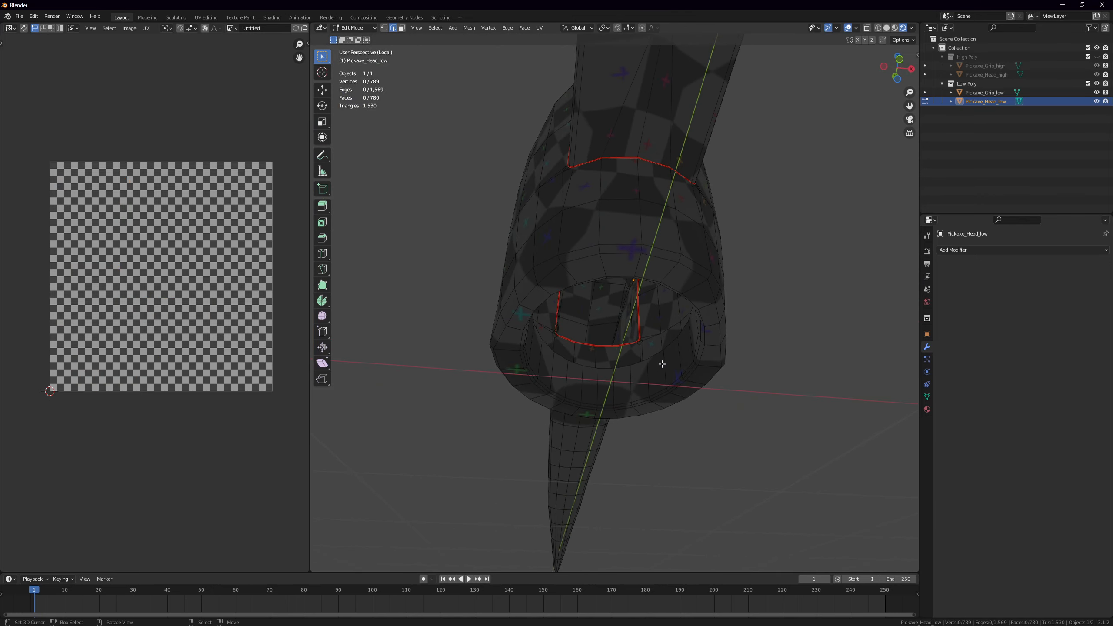
left_click(656, 361, "alt")
middle_click_drag(656, 361, 586, 278)
left_click(641, 371, "alt+shift")
right_click(586, 278)
left_click(585, 278)
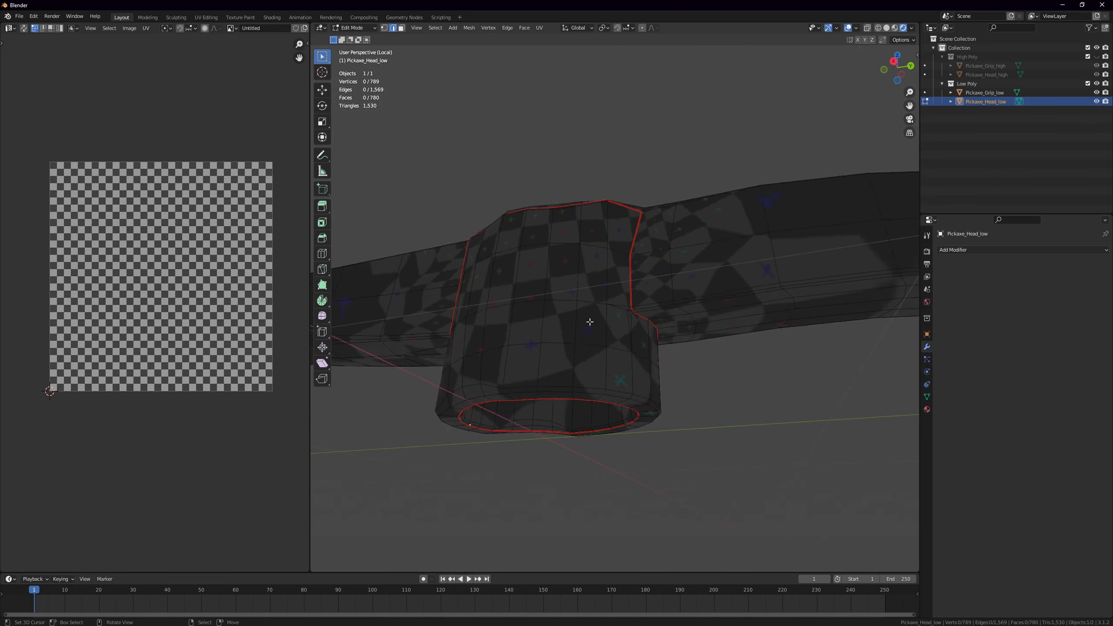
Unwrap the whole pickaxe head using the seam around the bottom opening
key("a")
key("u")
left_click(591, 321)
key("u")
left_click(591, 319)
Select the socket's UV island and examine its shape and the grid pattern on the mesh
middle_click_drag(590, 320, 393, 351)
left_click(193, 327)
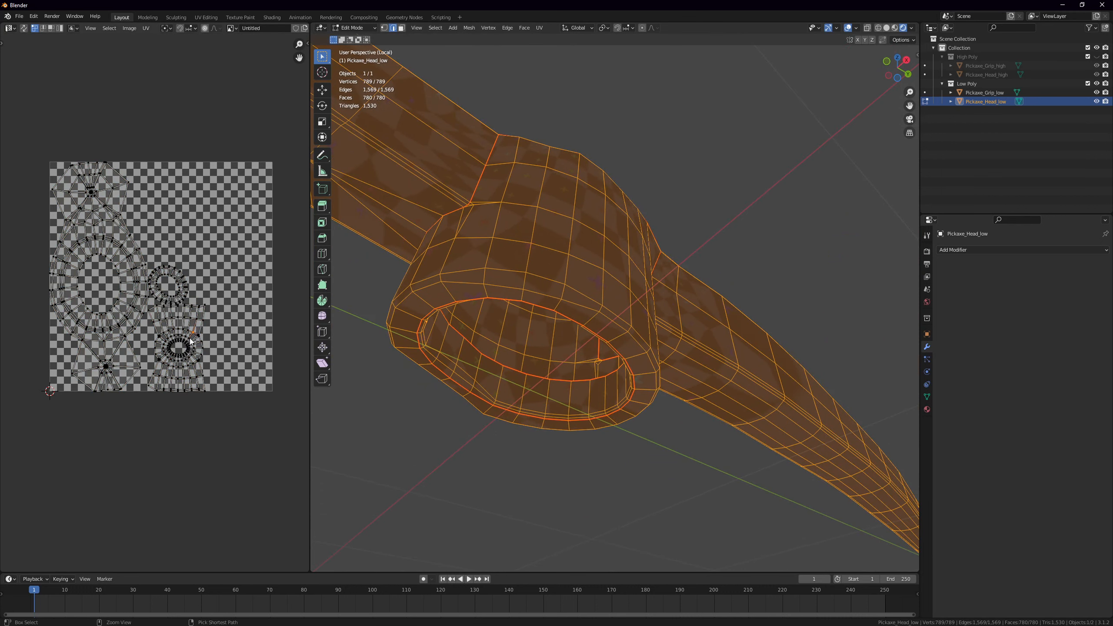
key("l")
key("g")
left_click(177, 351)
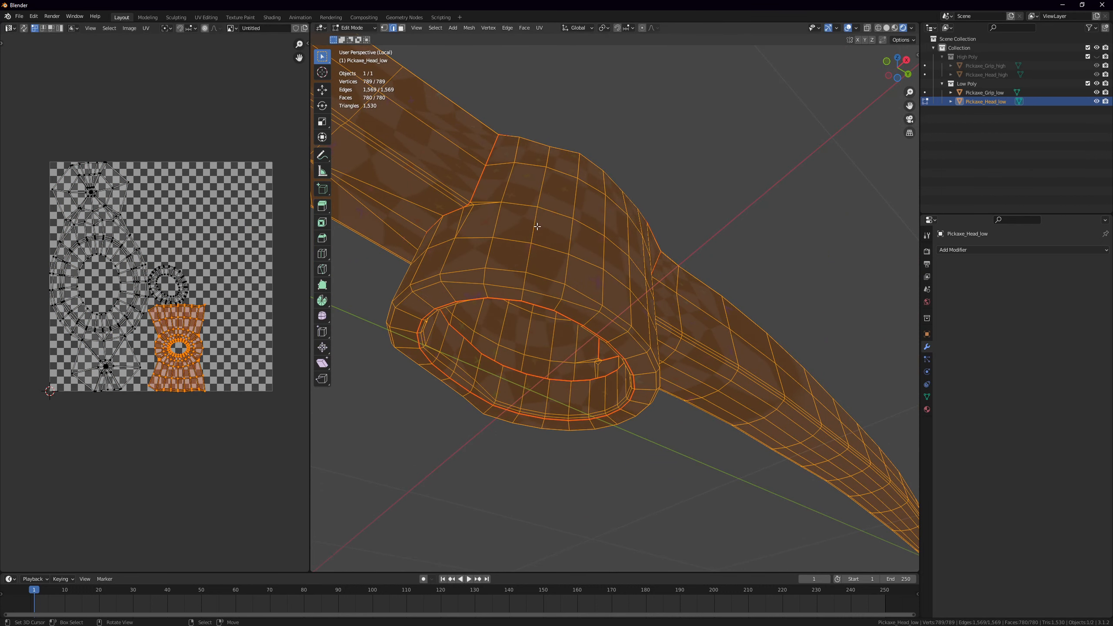
key("Tab")
scroll(523, 254, "up", 4)
key("Tab")
scroll(206, 335, "up", 3)
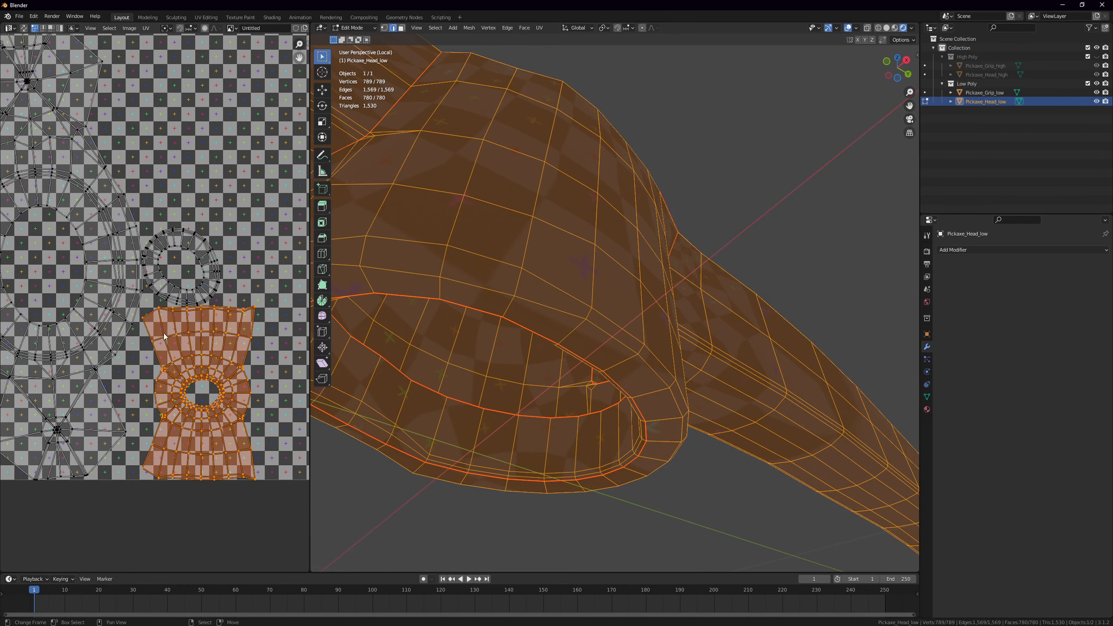
middle_click_drag(206, 336, 182, 247, "shift")
Mark the vertical edges beneath one arm joint, down to the socket's bottom opening, as a seam
key("Tab")
middle_click_drag(470, 239, 710, 270)
key("Tab")
left_click(710, 270)
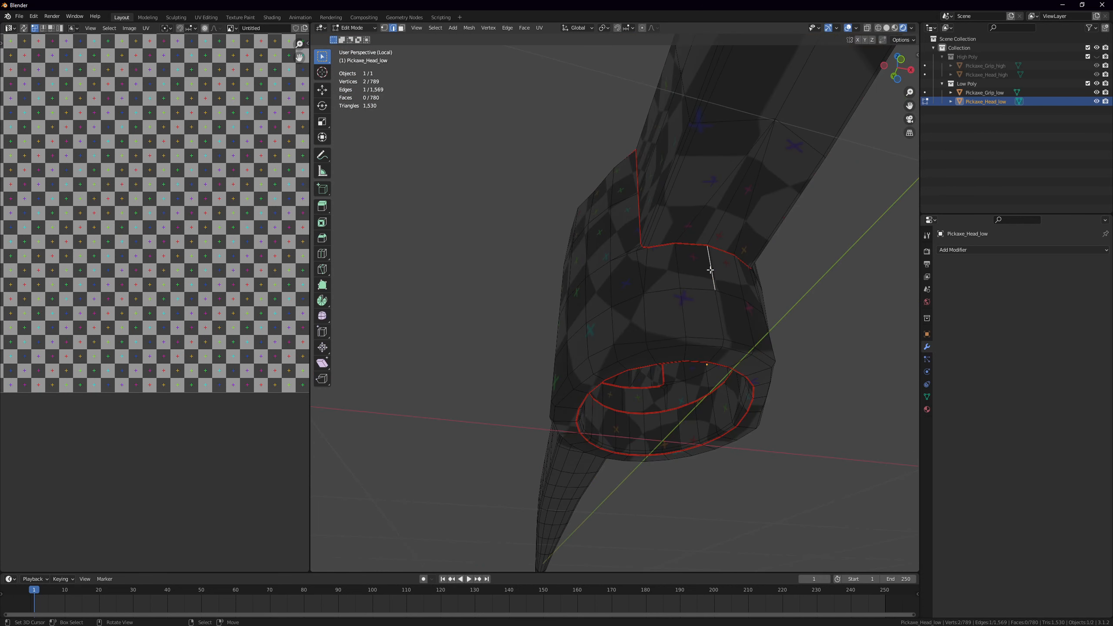
left_click(715, 356, "shift")
key("ctrl+e")
left_click(681, 366)
Mark the matching vertical edges beneath the opposite arm joint as a seam
middle_click_drag(659, 370, 758, 369)
middle_click_drag(510, 399, 566, 358)
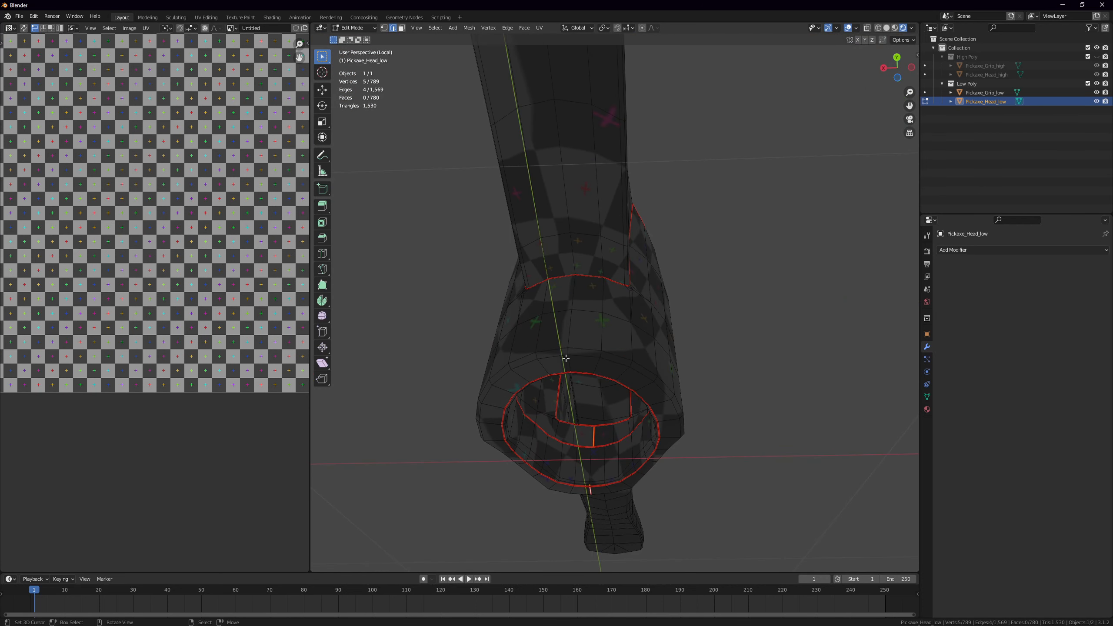
left_click(573, 294, "shift")
key("ctrl+e")
left_click(574, 293)
Unwrap the whole head with the vertical socket seams and check the grid pattern on the socket
scroll(615, 313, "down", 3)
key("a")
key("u")
left_click(619, 314)
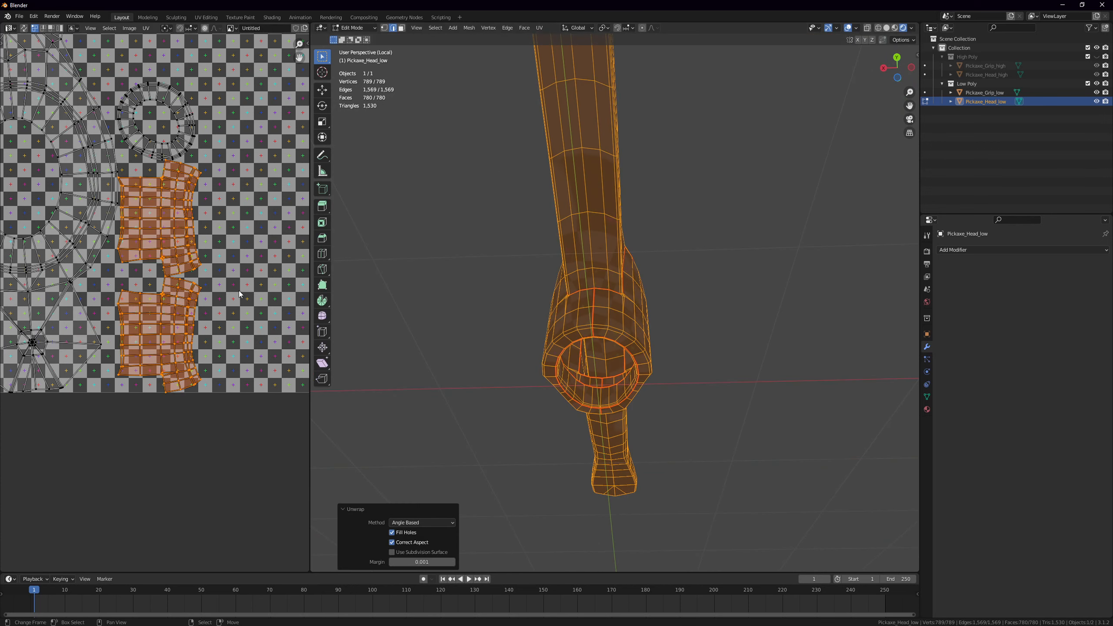
key("Tab")
middle_click_drag(473, 311, 510, 357)
scroll(621, 340, "up", 2)
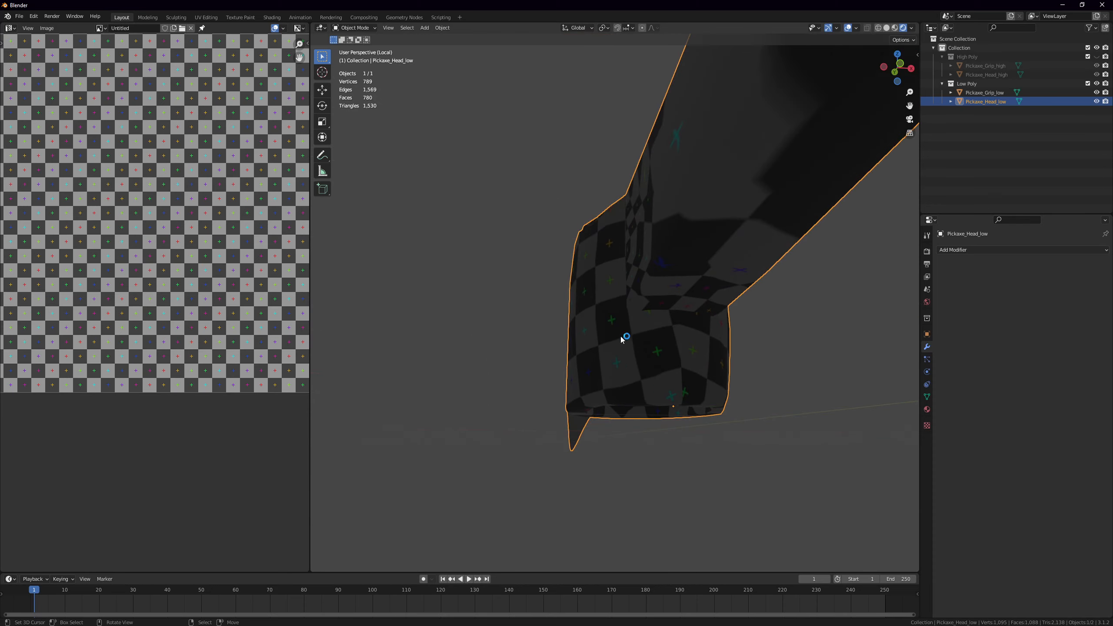
middle_click_drag(622, 340, 634, 390)
Mark the edge loop around the socket's top opening as a seam
key("Tab")
key("Tab")
key("Tab")
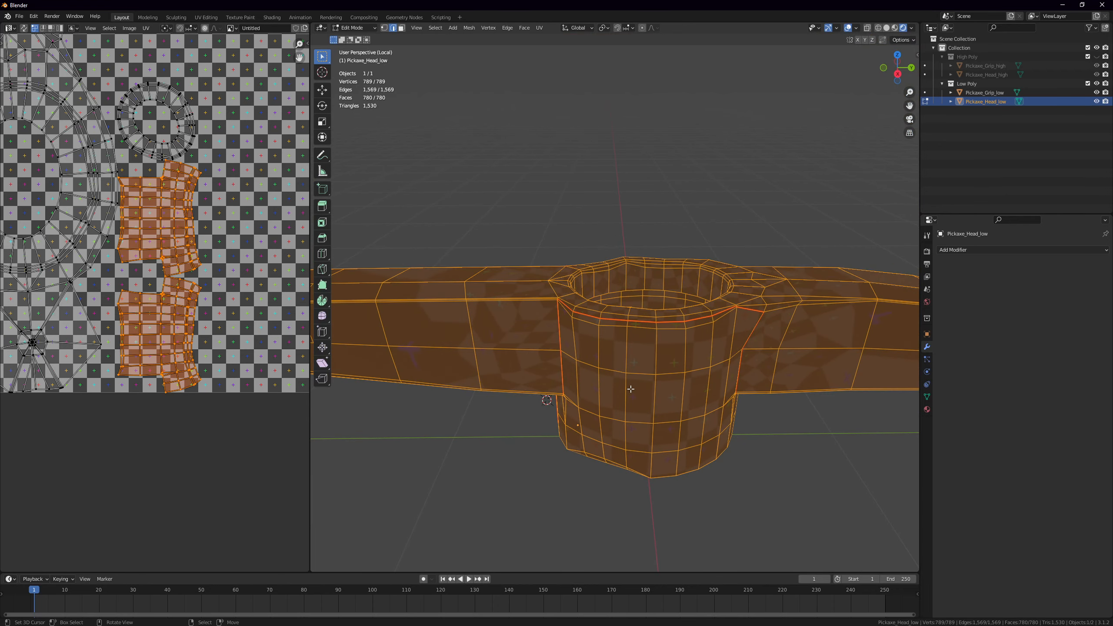
scroll(583, 263, "up", 1)
key("alt+a")
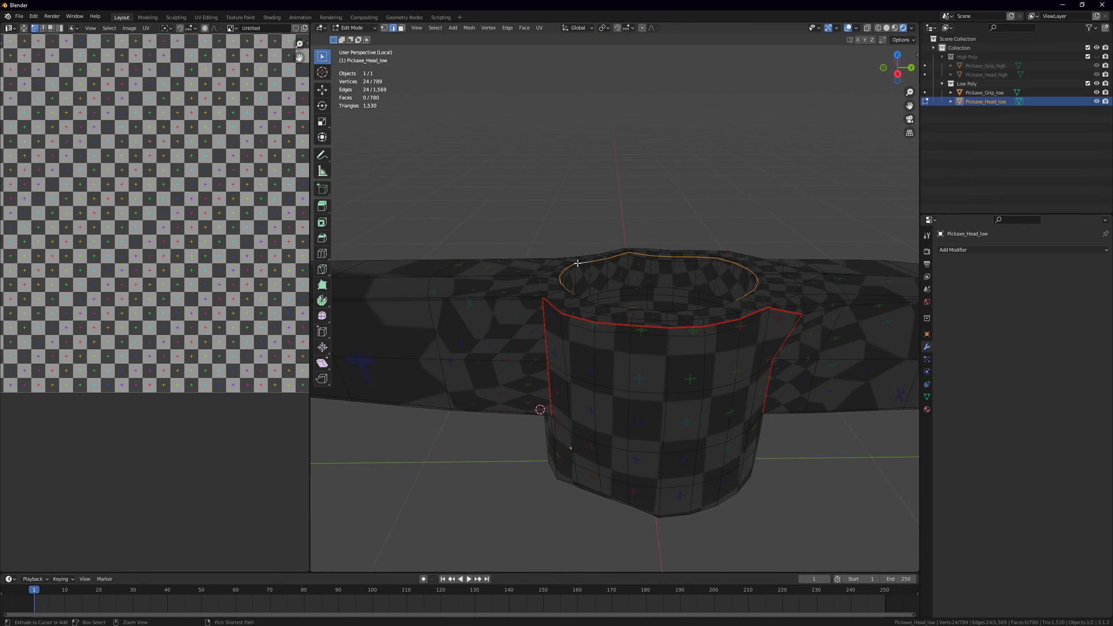
Unwrap the whole head with the top opening's seam and check the grid pattern along both arms
scroll(569, 316, "down", 3)
middle_click_drag(566, 367, 683, 341)
scroll(613, 377, "down", 2)
middle_click_drag(506, 427, 524, 400)
key("a")
key("u")
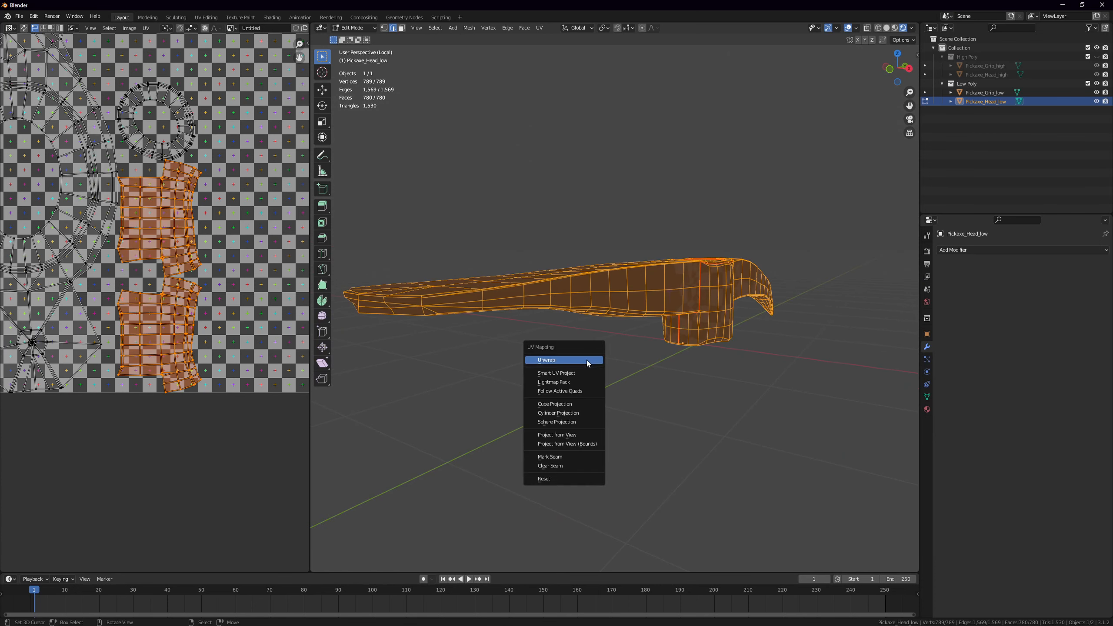
left_click(586, 361)
middle_click_drag(587, 360, 551, 364)
key("Tab")
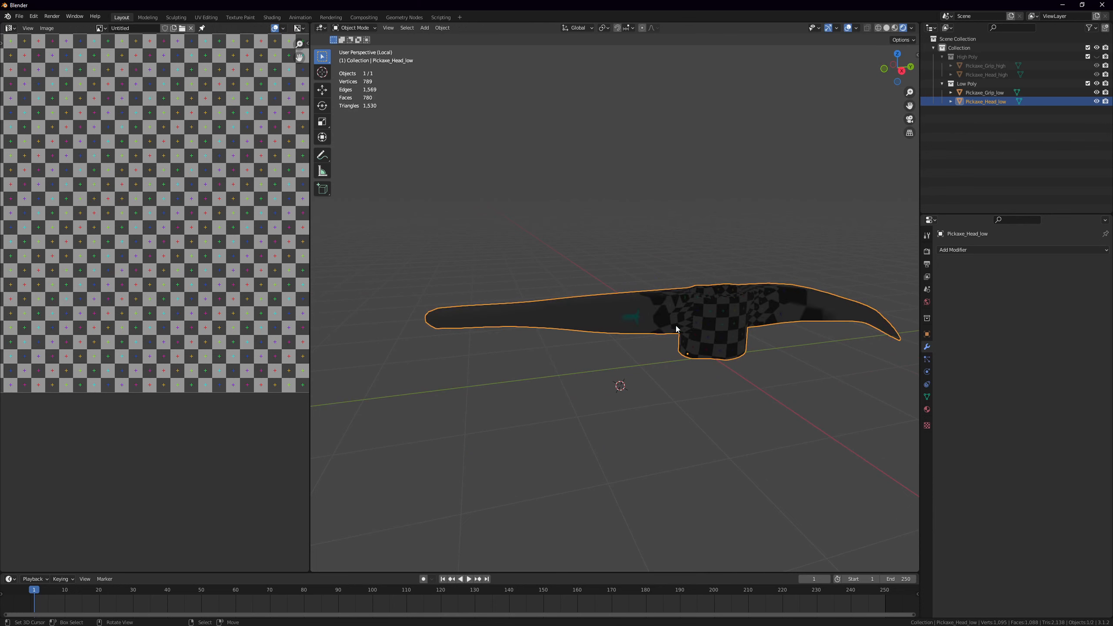
middle_click_drag(408, 312, 530, 327)
middle_click_drag(720, 443, 554, 390)
key("Tab")
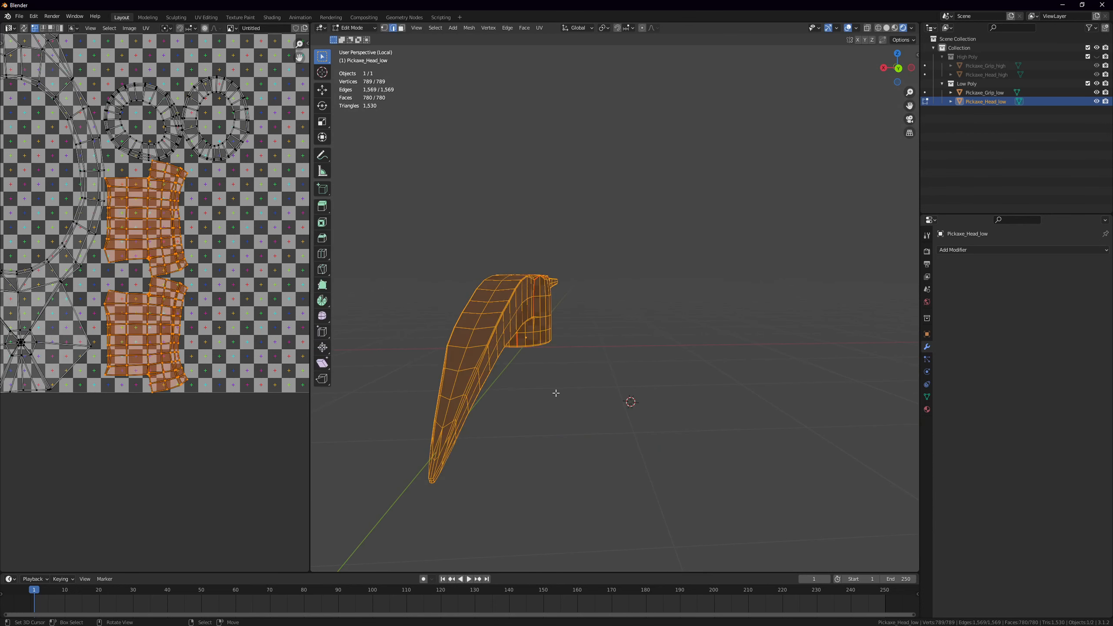
Select the first upper side edges of the pointed arm outward from the socket and maximize the 3D view
middle_click_drag(455, 388, 621, 392)
middle_click_drag(767, 326, 531, 346, "shift")
scroll(586, 368, "up", 1)
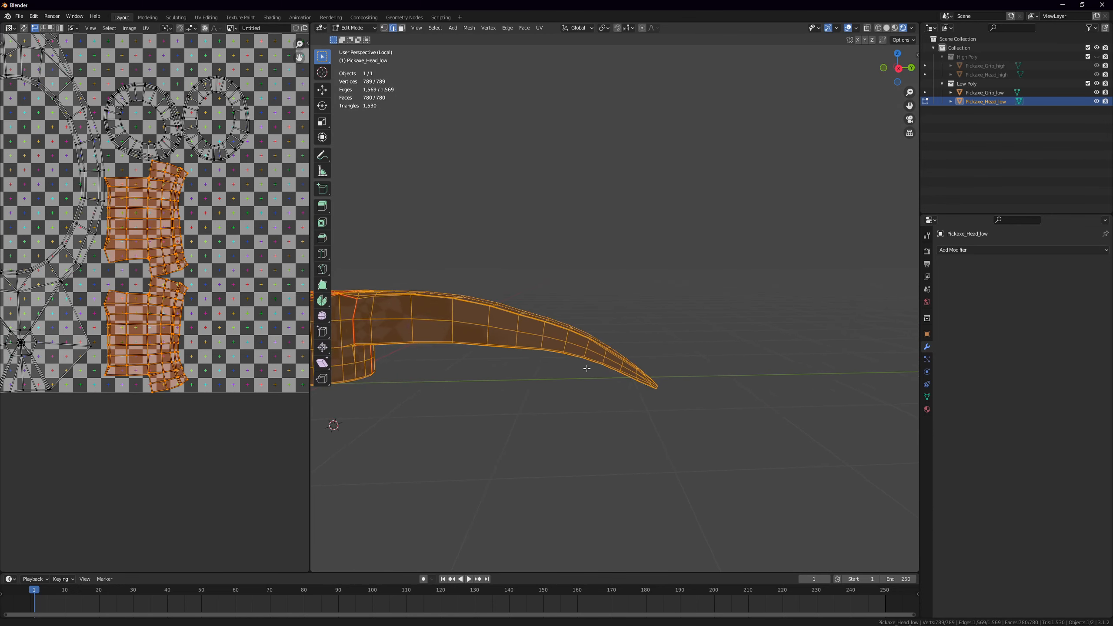
key("alt+a")
middle_click_drag(425, 351, 613, 373, "shift")
scroll(529, 353, "up", 1)
scroll(632, 367, "up", 2)
scroll(569, 409, "up", 2)
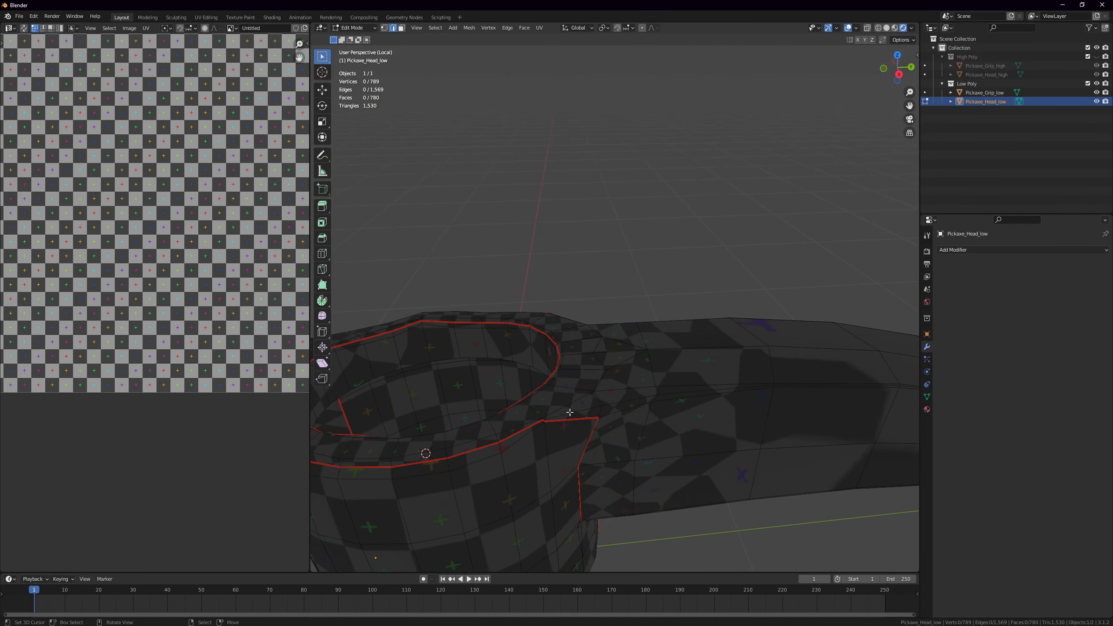
left_click(719, 396, "shift")
middle_click_drag(738, 395, 556, 358, "shift")
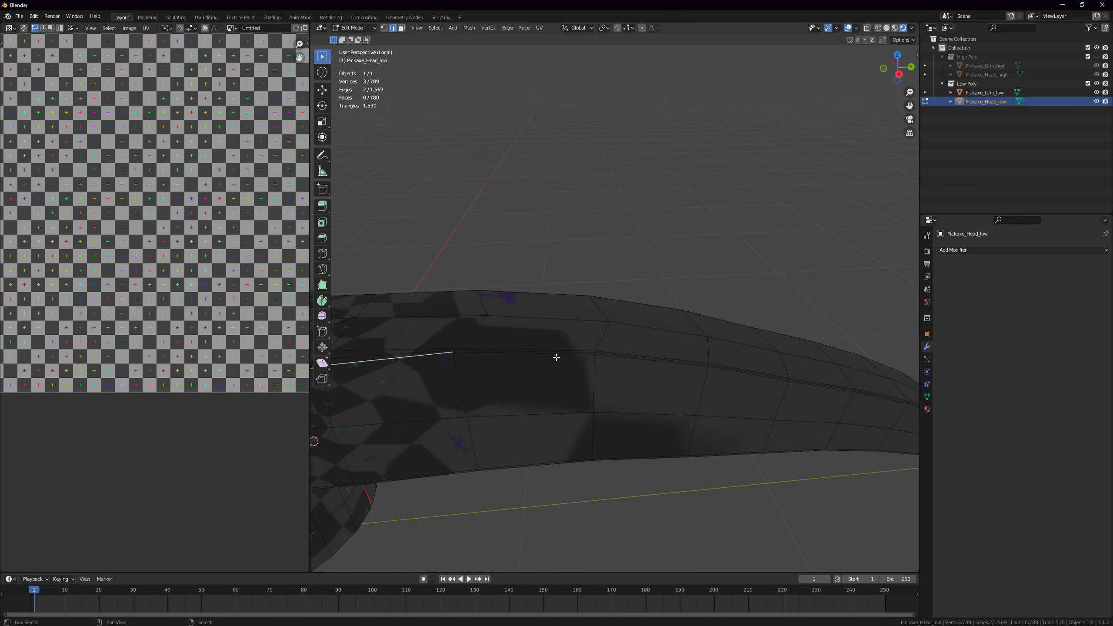
left_click(556, 358, "shift")
left_click(656, 369, "shift")
middle_click_drag(691, 387, 615, 382, "shift")
key("ctrl+space")
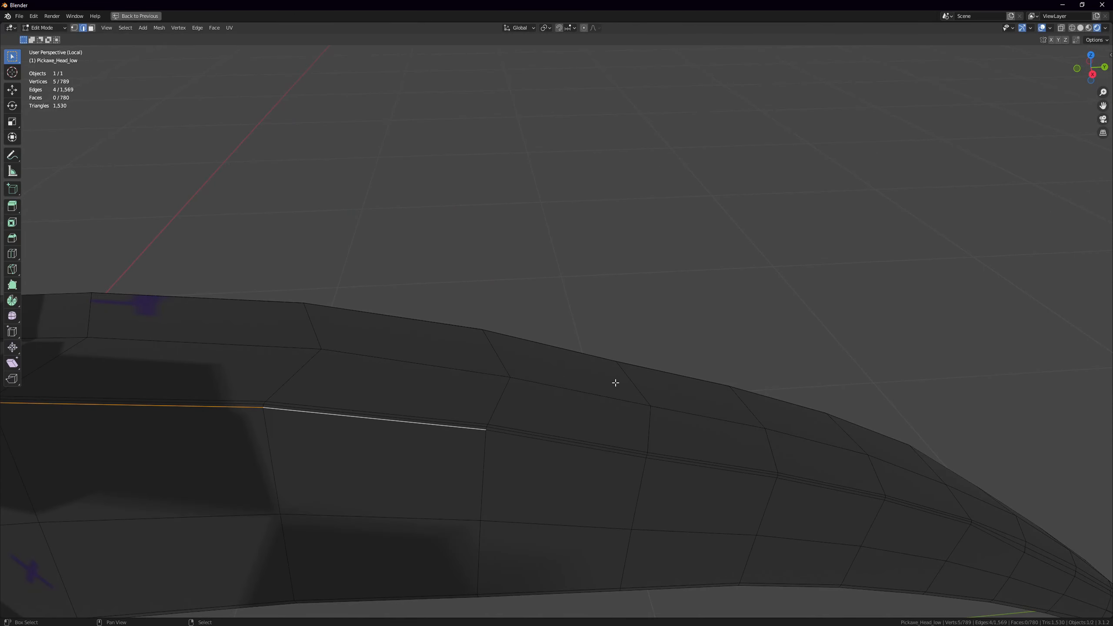
Extend the edge selection along the pointed arm's upper side edge toward its tip
left_click(598, 451, "shift")
left_click(679, 463, "shift")
left_click(810, 489, "shift")
left_click(927, 517, "shift")
middle_click_drag(927, 517, 673, 420, "shift")
left_click(677, 419, "shift")
left_click(747, 456, "shift")
Carry the edge selection to the pointed arm's tip and around it, undoing the stray picks
middle_click_drag(747, 456, 666, 356)
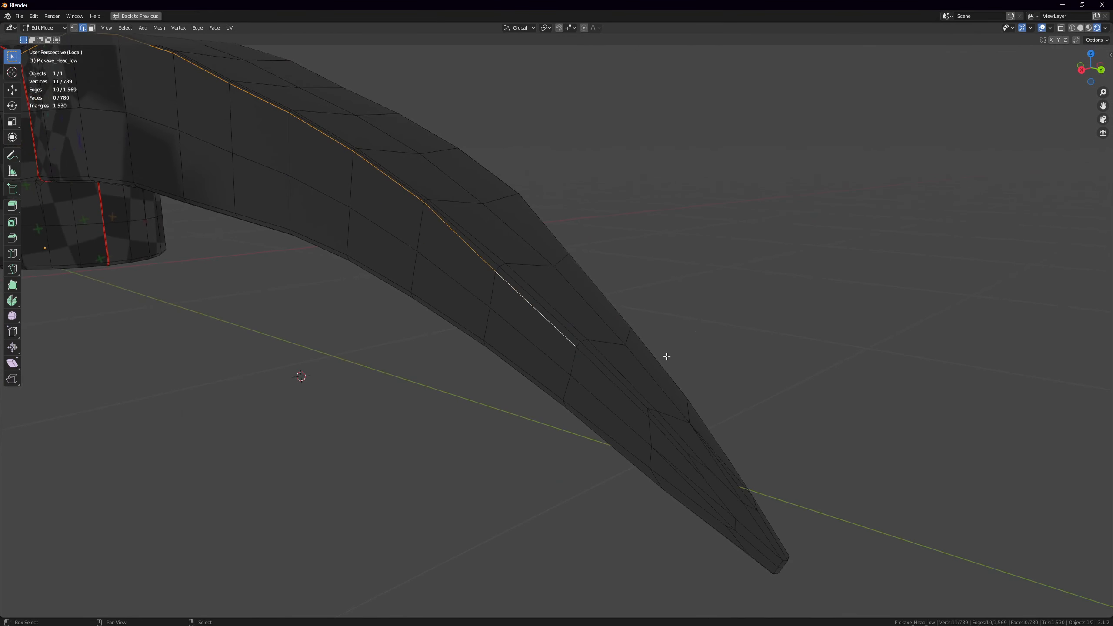
left_click(664, 432, "shift")
middle_click_drag(710, 473, 547, 362, "shift")
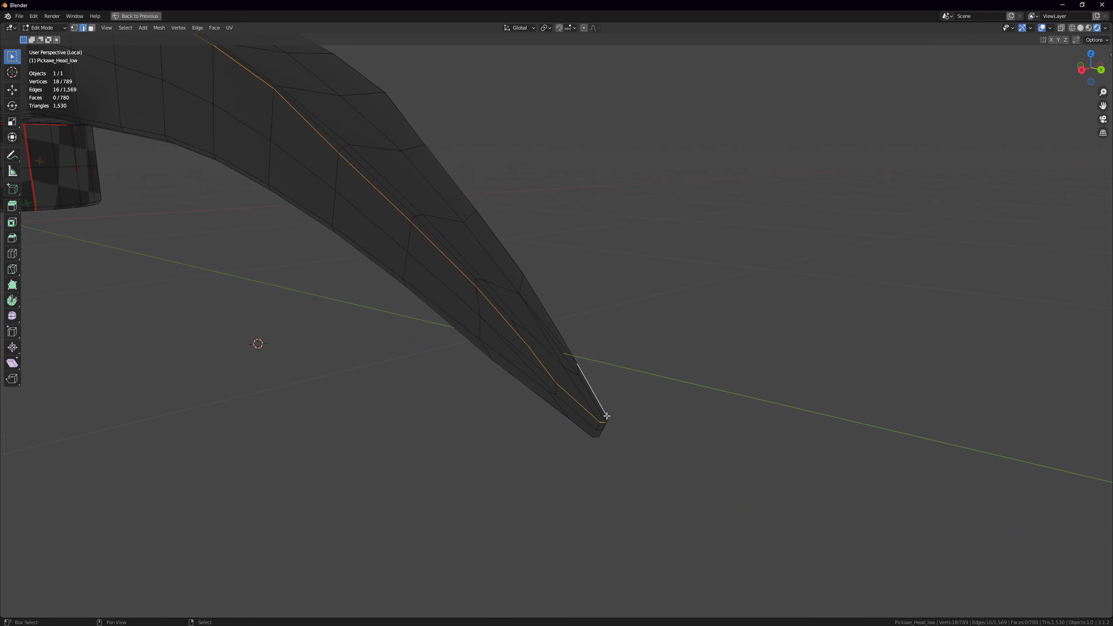
middle_click_drag(613, 393, 334, 320)
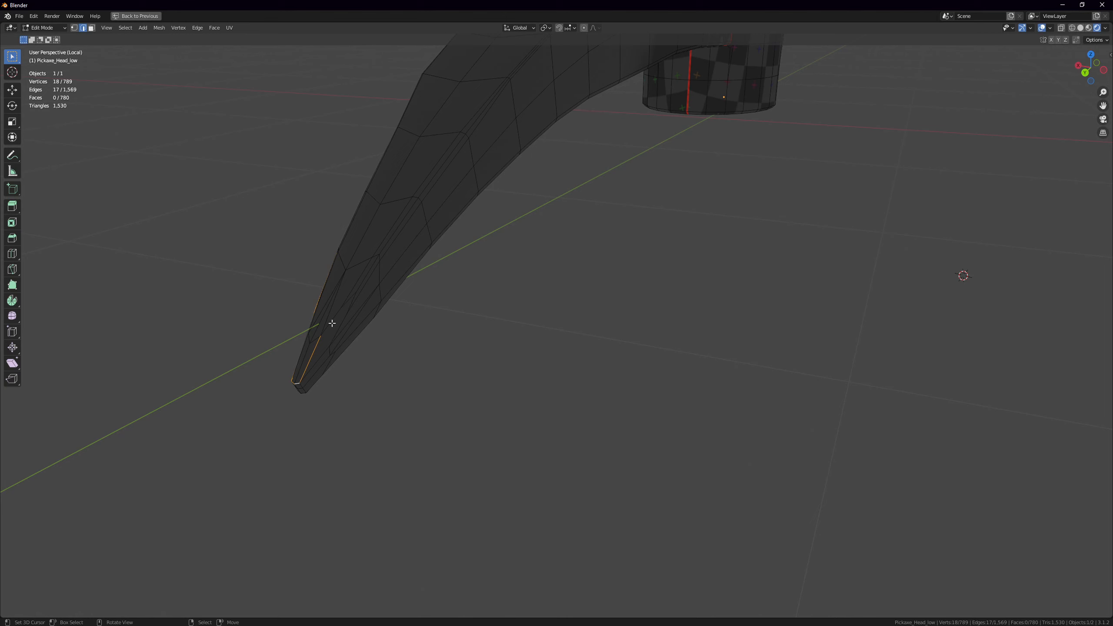
middle_click_drag(319, 327, 348, 319)
key("ctrl+z")
key("ctrl+z")
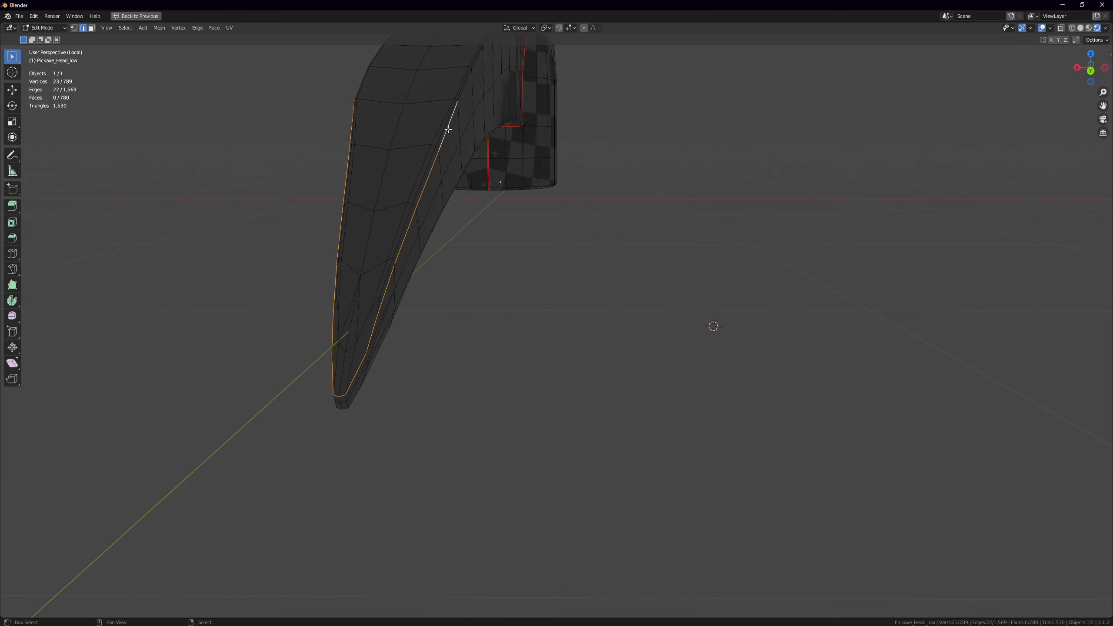
Add the upper edges on the pointed arm's opposite side to the selection, back to the socket seam
middle_click_drag(468, 77, 485, 366, "shift")
middle_click_drag(521, 326, 474, 341)
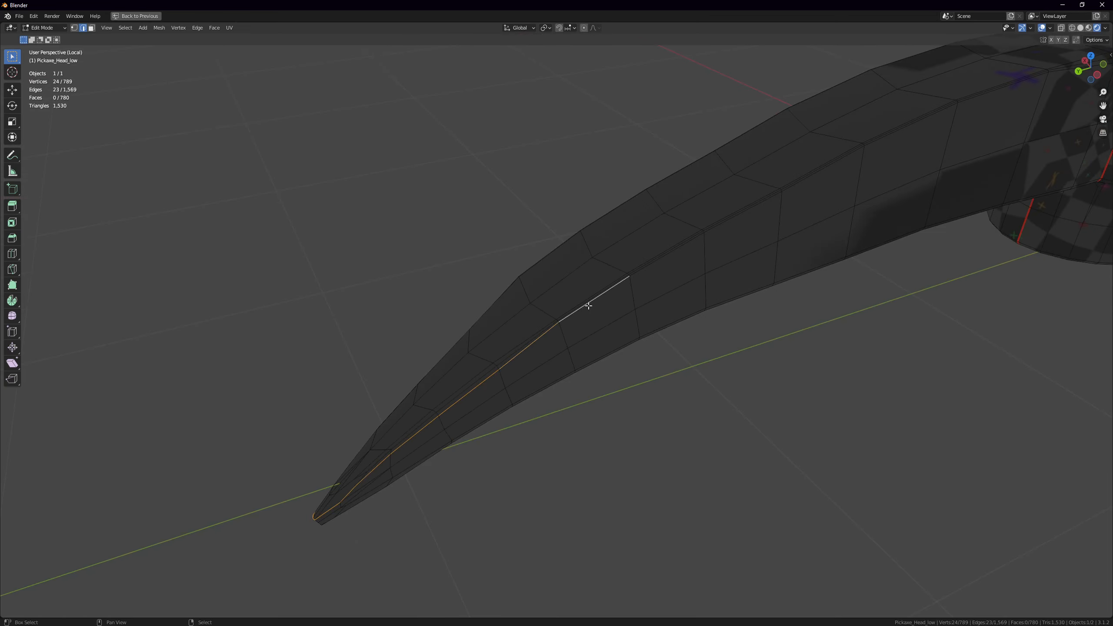
middle_click_drag(858, 162, 365, 390, "shift")
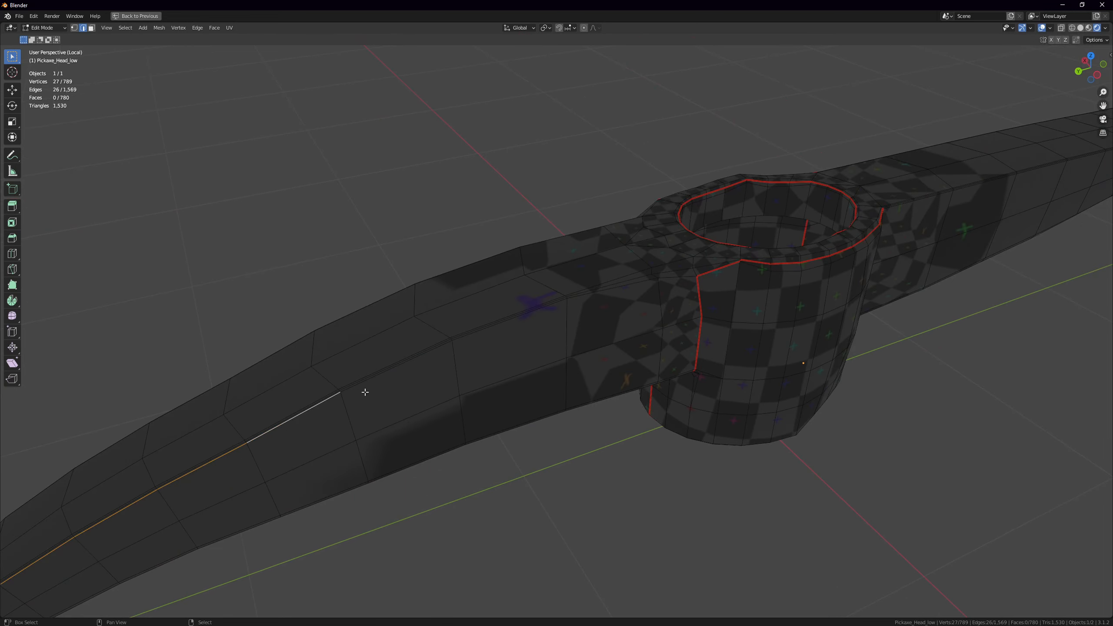
left_click(421, 360, "shift")
left_click(515, 321, "shift")
left_click(638, 286, "shift")
right_click(671, 281, "shift")
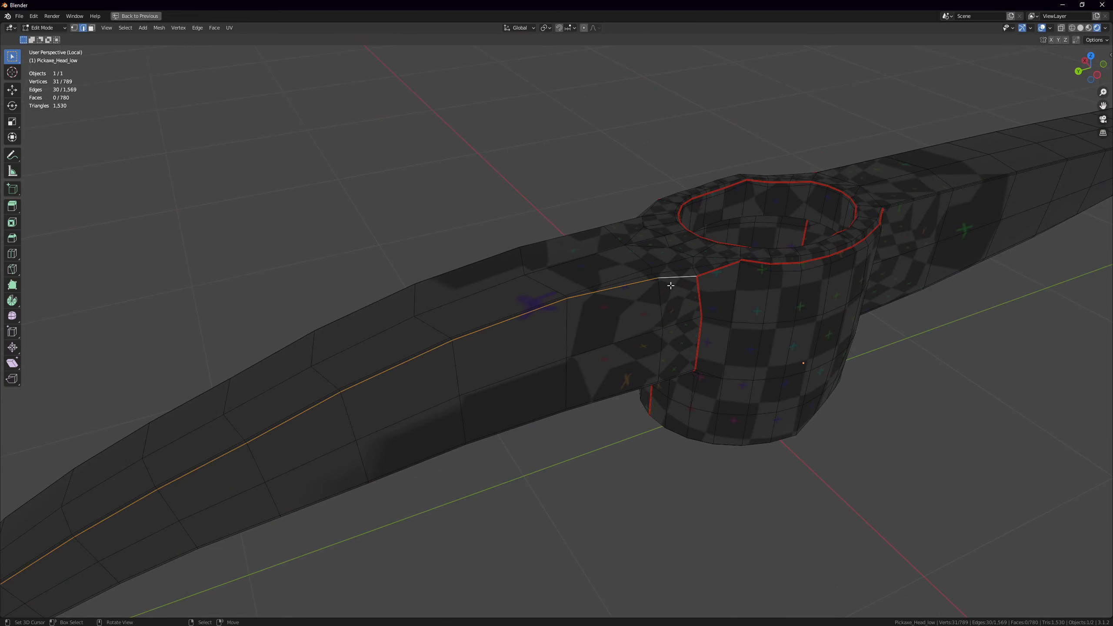
Mark the selected edge path around the pointed arm as a seam and clear the selection
scroll(657, 290, "down", 3)
key("ctrl+e")
left_click(628, 316)
key("alt+a")
Select the upper side edges of the broad flat arm, starting at the socket seam and working outward
middle_click_drag(628, 316, 447, 334)
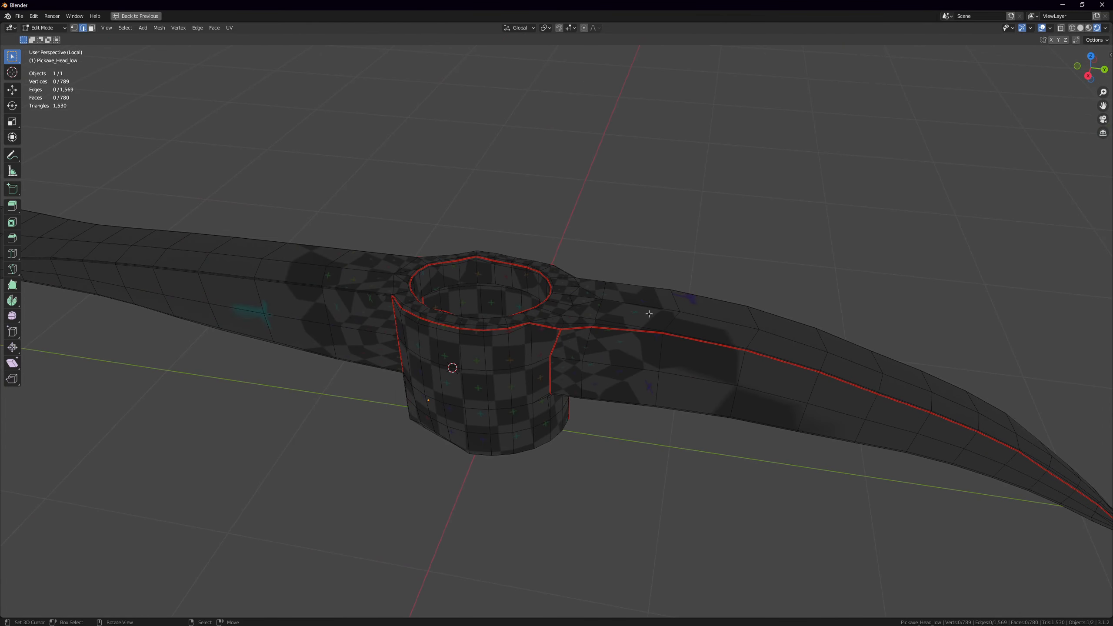
middle_click_drag(649, 314, 567, 318)
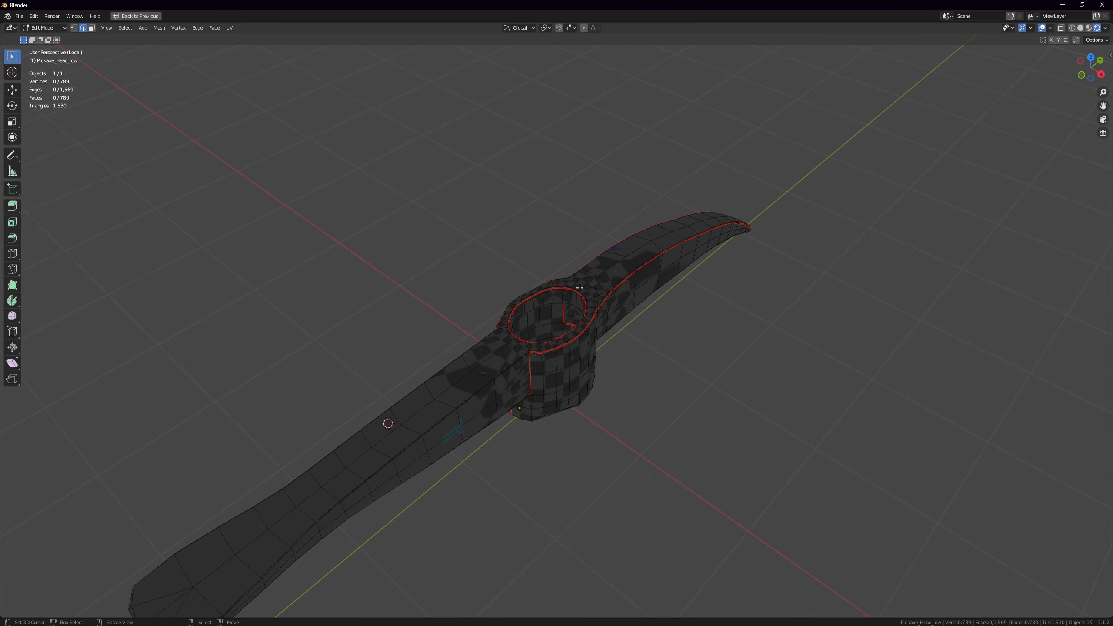
middle_click_drag(477, 363, 686, 280, "shift")
right_click(765, 243)
middle_click_drag(765, 244, 693, 304)
scroll(693, 304, "up", 3)
right_click(916, 224)
right_click(766, 241, "shift")
right_click(556, 275, "shift")
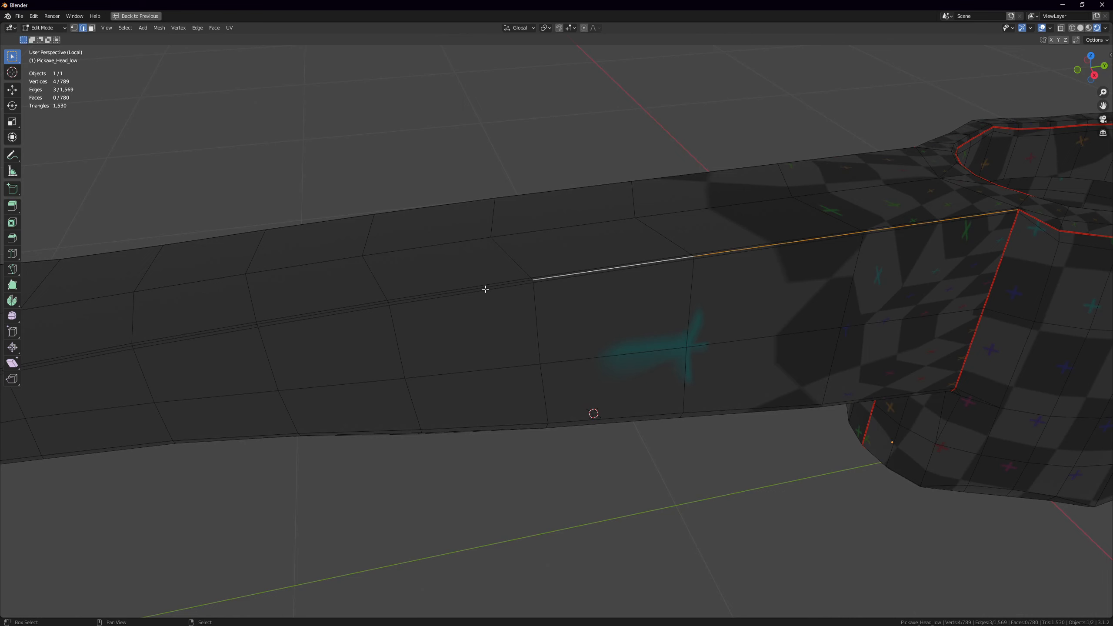
right_click(464, 294, "shift")
right_click(363, 307, "shift")
Extend the edge selection along the flat arm's upper side towards its rounded end
middle_click_drag(414, 303, 759, 249, "shift")
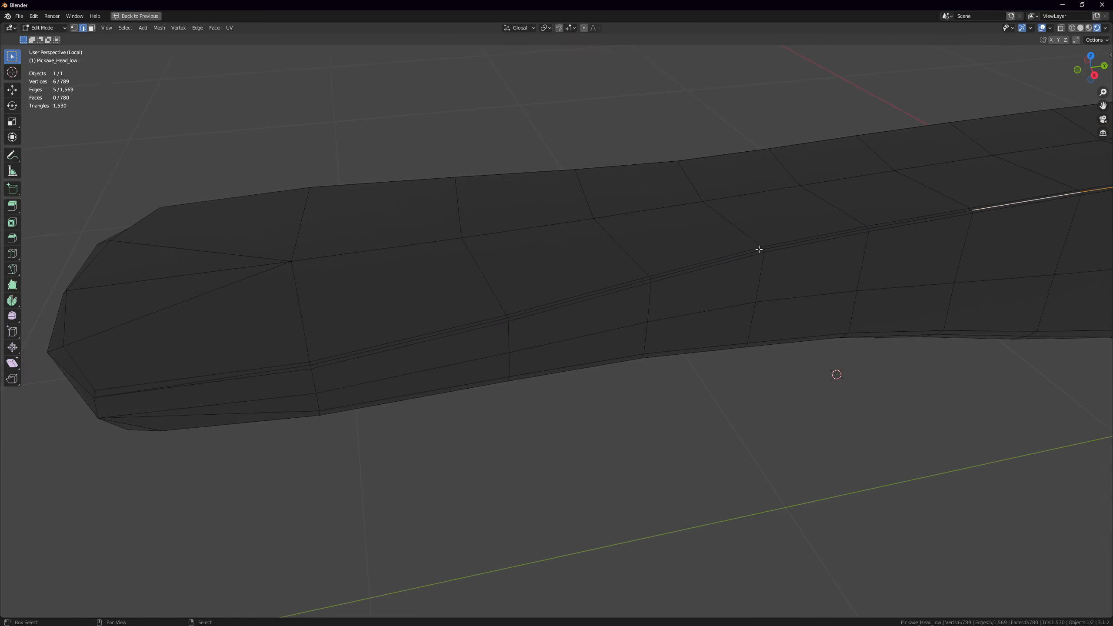
right_click(914, 220, "shift")
right_click(846, 232, "shift")
right_click(742, 255, "shift")
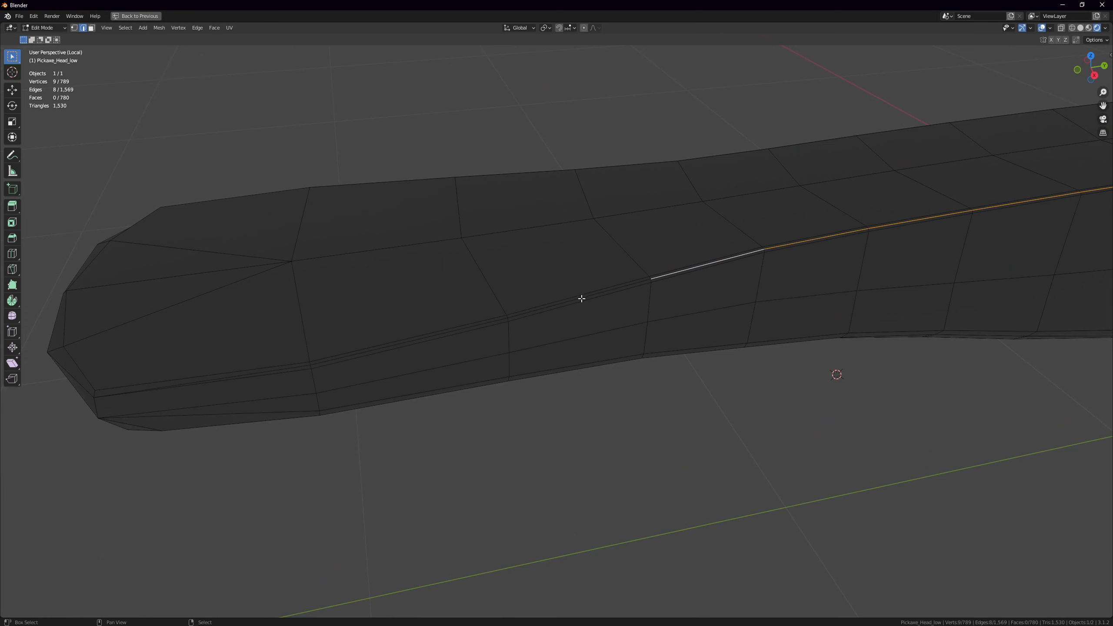
right_click(581, 299, "shift")
Carry the edge selection around the upper rim of the flat arm's rounded end
middle_click_drag(582, 299, 723, 266)
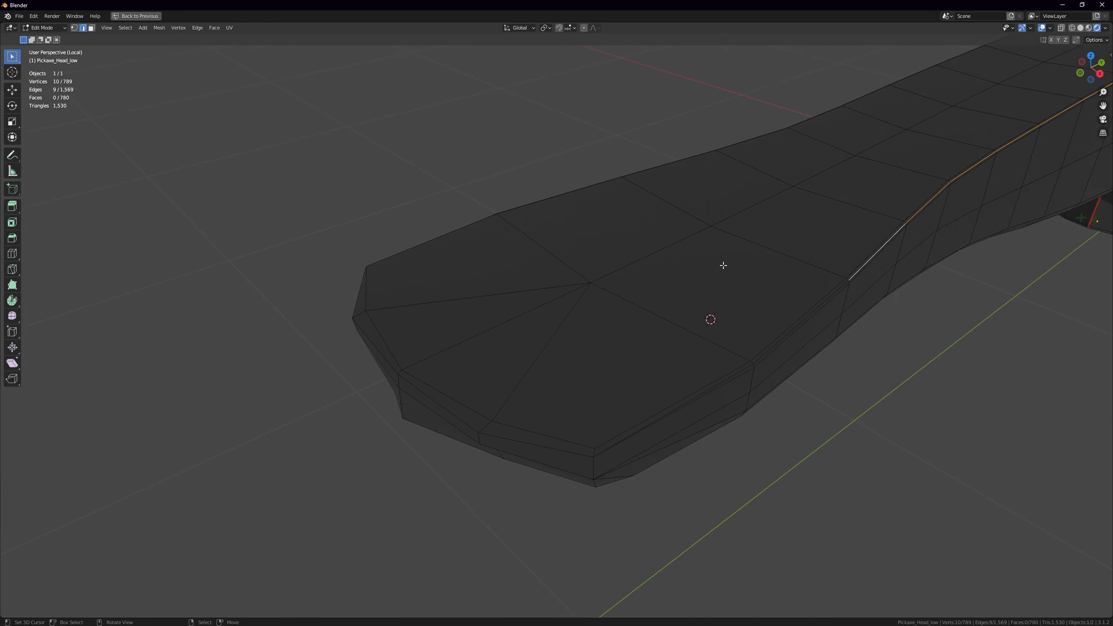
right_click(825, 302, "shift")
right_click(688, 394, "shift")
right_click(556, 441, "shift")
right_click(524, 439, "shift")
right_click(420, 385, "shift")
middle_click_drag(386, 358, 574, 356)
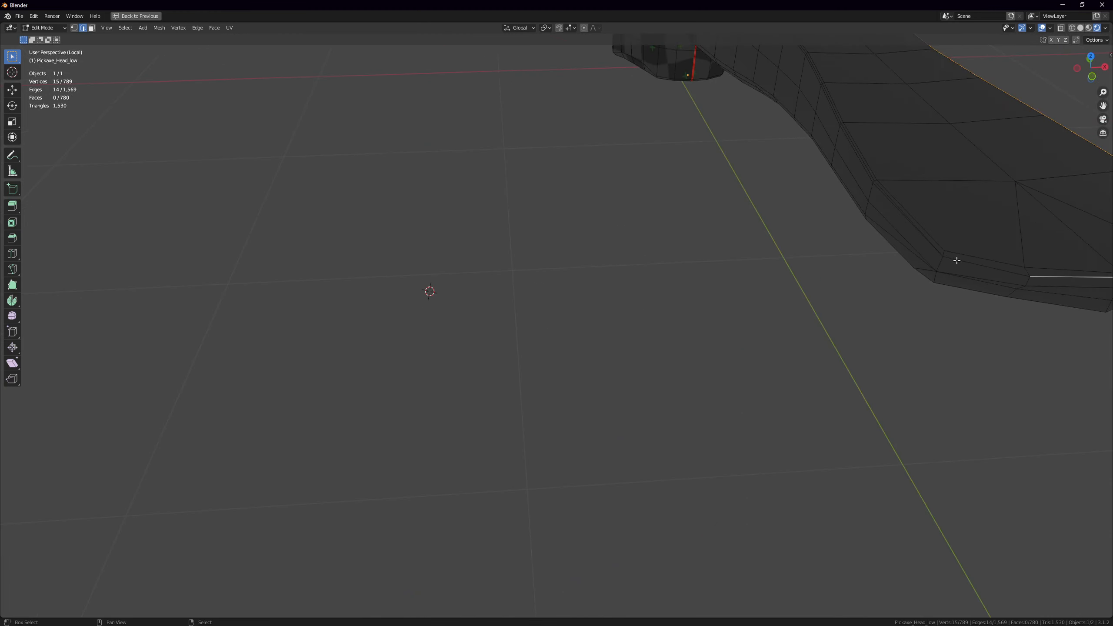
right_click(921, 234, "shift")
Add the upper edges on the flat arm's opposite side back to the socket seam, undoing the stray pick
middle_click_drag(868, 171, 785, 268)
scroll(947, 259, "up", 3)
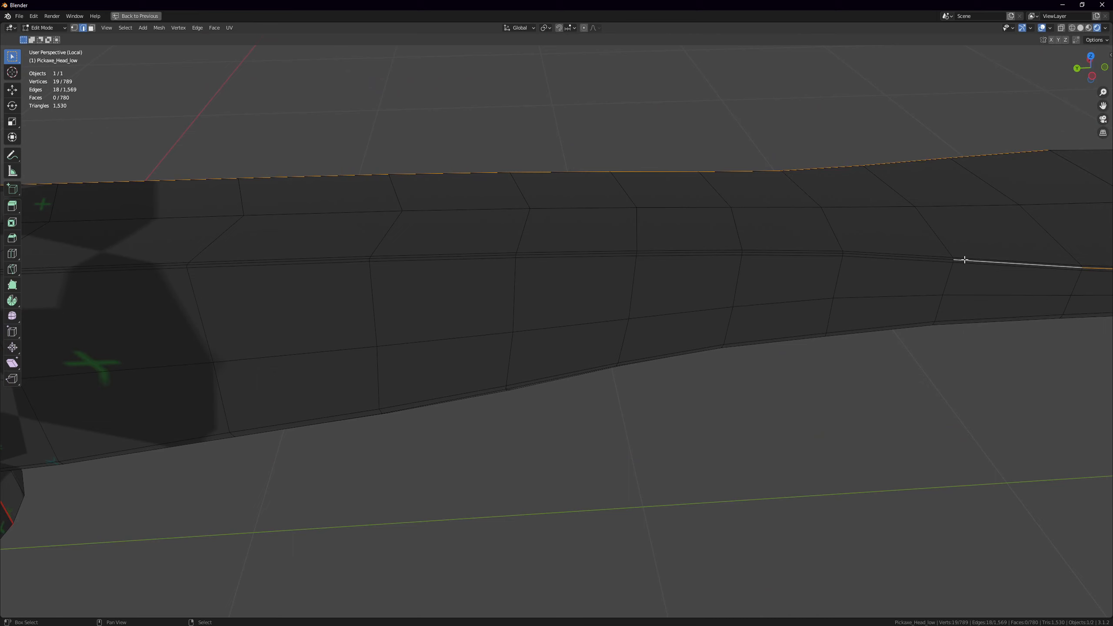
right_click(942, 256, "shift")
key("ctrl+z")
right_click(868, 256, "shift")
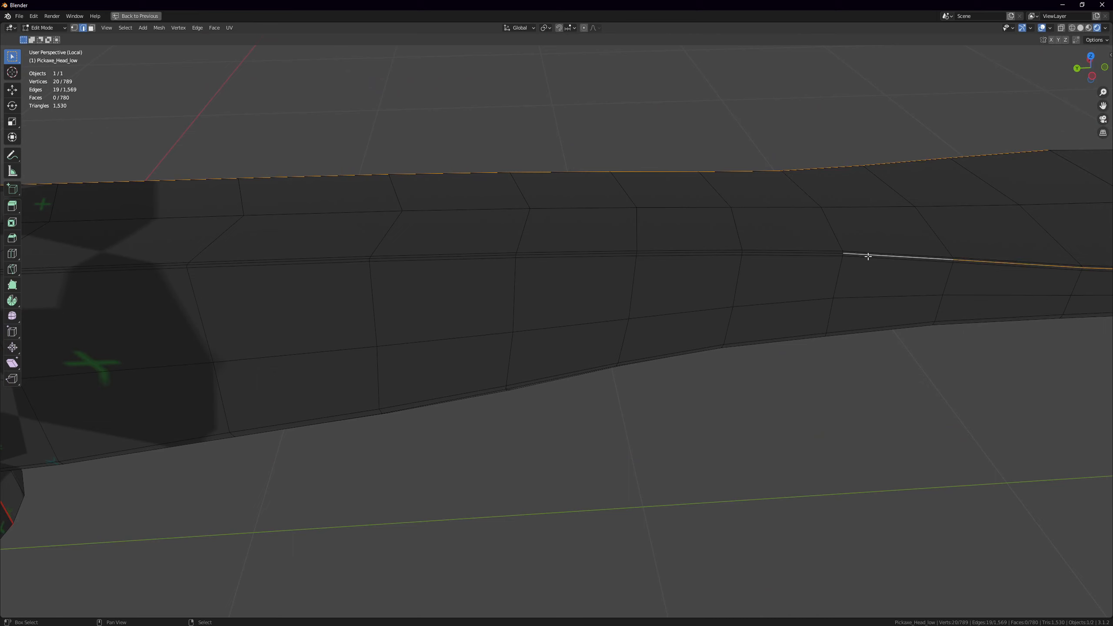
right_click(811, 253, "shift")
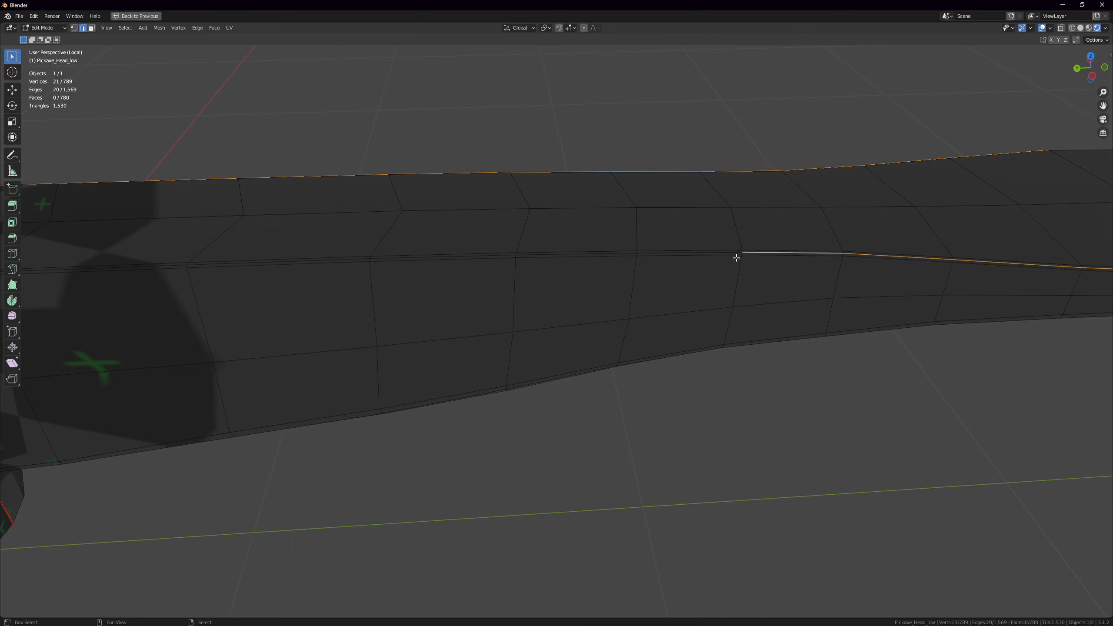
right_click(576, 253, "shift")
right_click(489, 256, "shift")
middle_click_drag(489, 256, 647, 296)
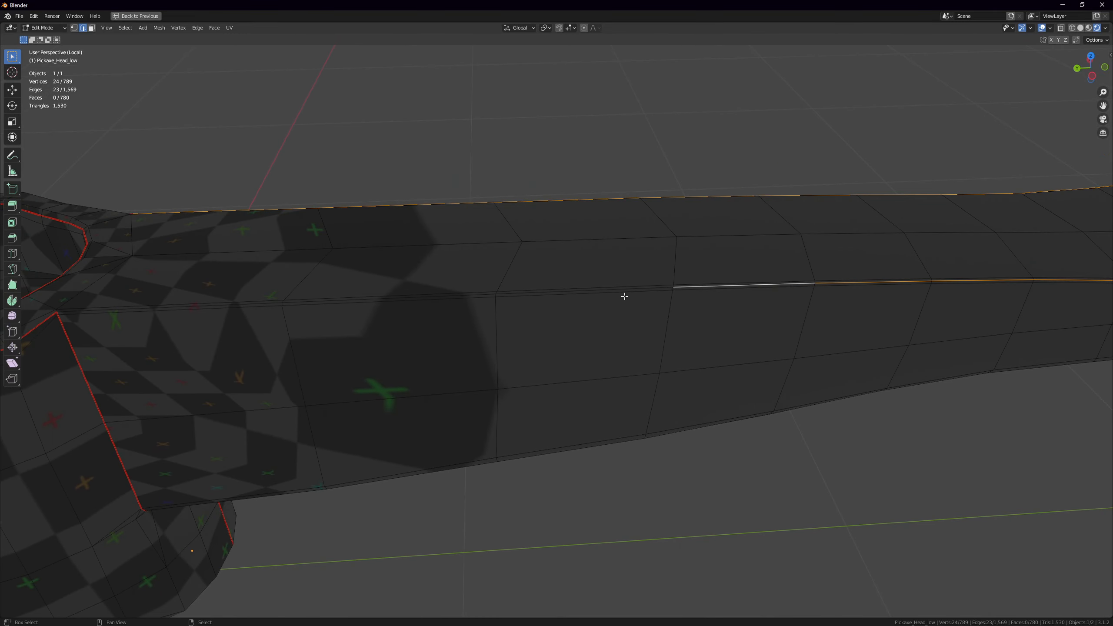
right_click(581, 291, "shift")
right_click(465, 295, "shift")
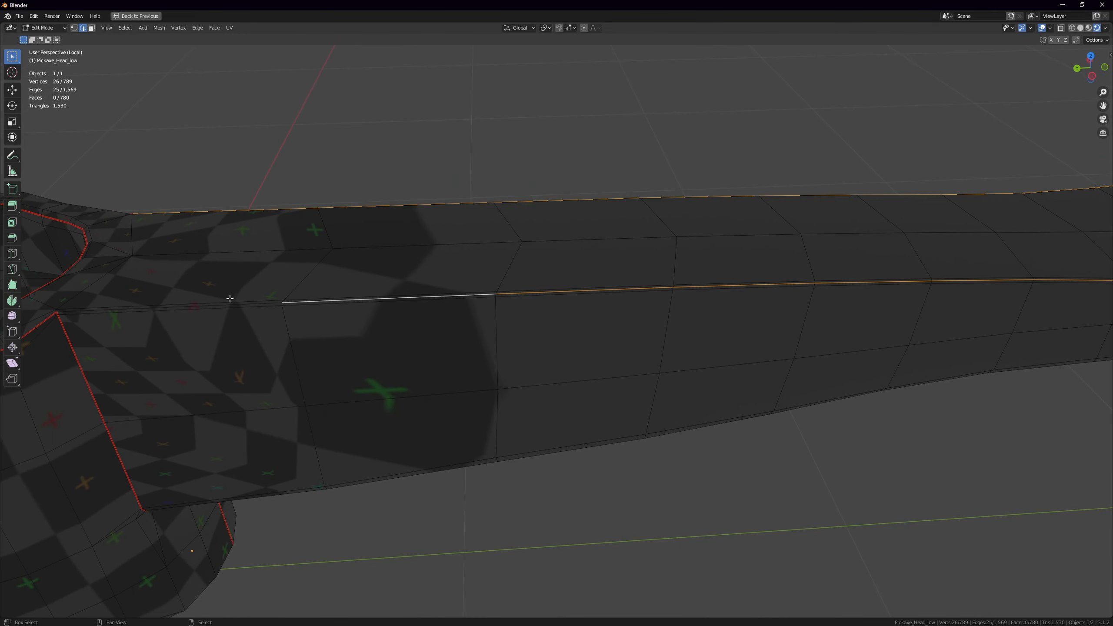
right_click(210, 306, "shift")
Mark the selected edge path around the flat arm as a seam, restore the split editor layout and clear the selection
scroll(209, 305, "down", 3)
middle_click_drag(210, 305, 581, 334)
key("ctrl+e")
left_click(707, 368)
key("ctrl+space")
key("alt+a")
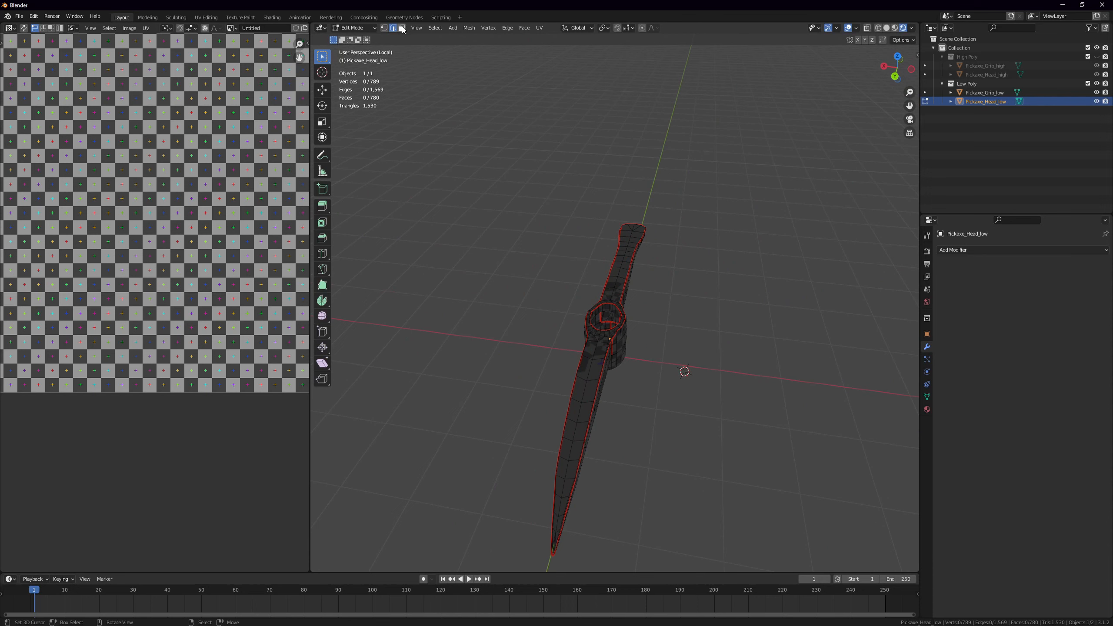
Select the head's top strip as linked faces delimited by seams and unwrap it
right_click(621, 257)
key("ctrl+l")
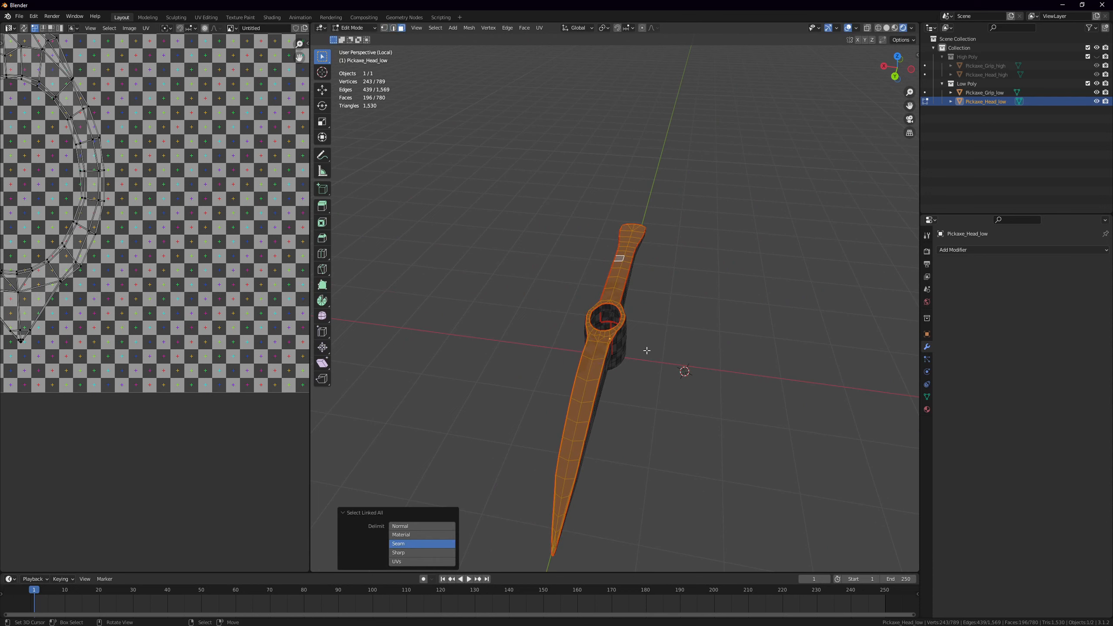
middle_click_drag(647, 350, 624, 344)
scroll(253, 300, "down", 7)
scroll(167, 266, "up", 1)
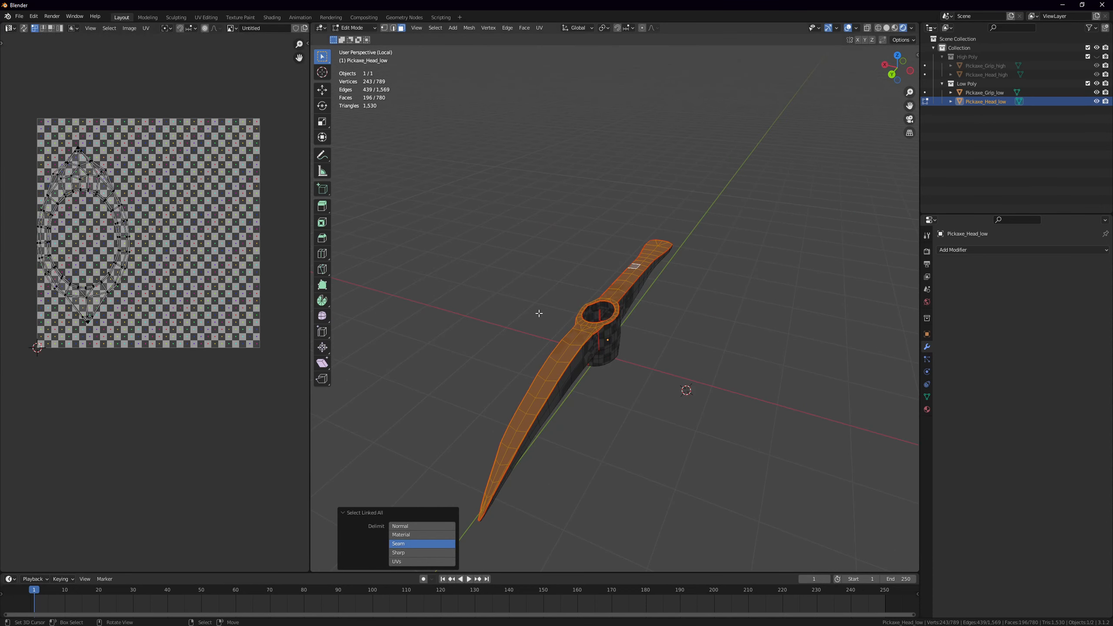
key("u")
left_click(577, 307)
Examine the checker pattern on the head's top strip and side faces, comparing it with the marked seams
key("Tab")
middle_click_drag(590, 320, 554, 392)
scroll(553, 391, "up", 3)
middle_click_drag(771, 229, 744, 161)
key("Tab")
middle_click_drag(687, 325, 728, 332)
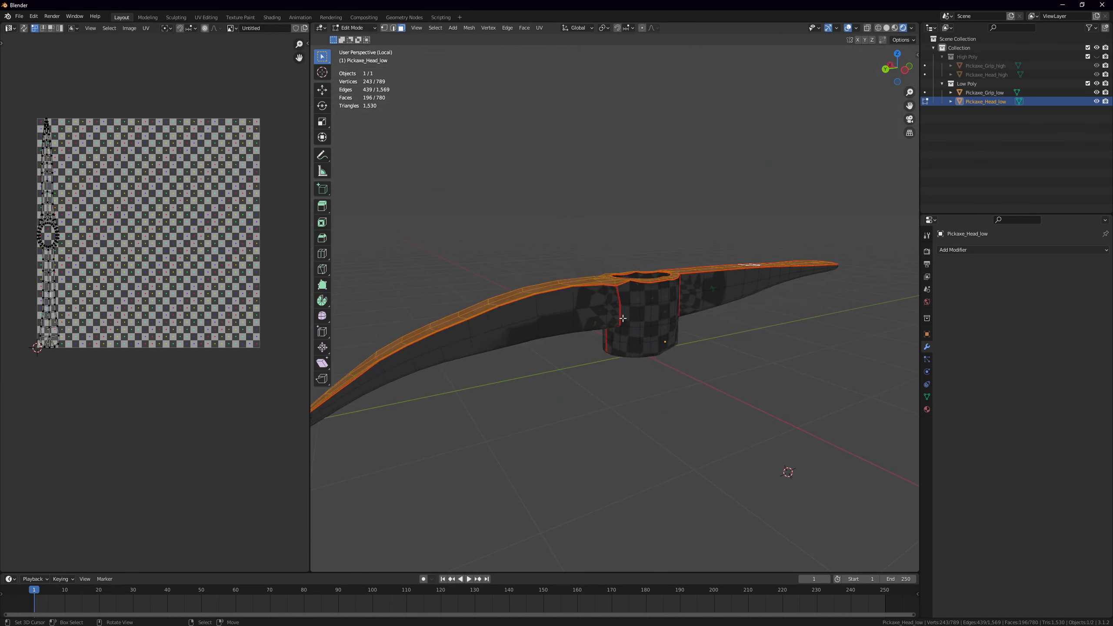
key("Tab")
scroll(575, 302, "up", 2)
middle_click_drag(575, 302, 643, 308, "shift")
Select the pointed arm's side and underside faces up to the seams, unwrap them and check the checker pattern
key("Tab")
right_click(670, 291)
middle_click_drag(453, 331, 497, 312)
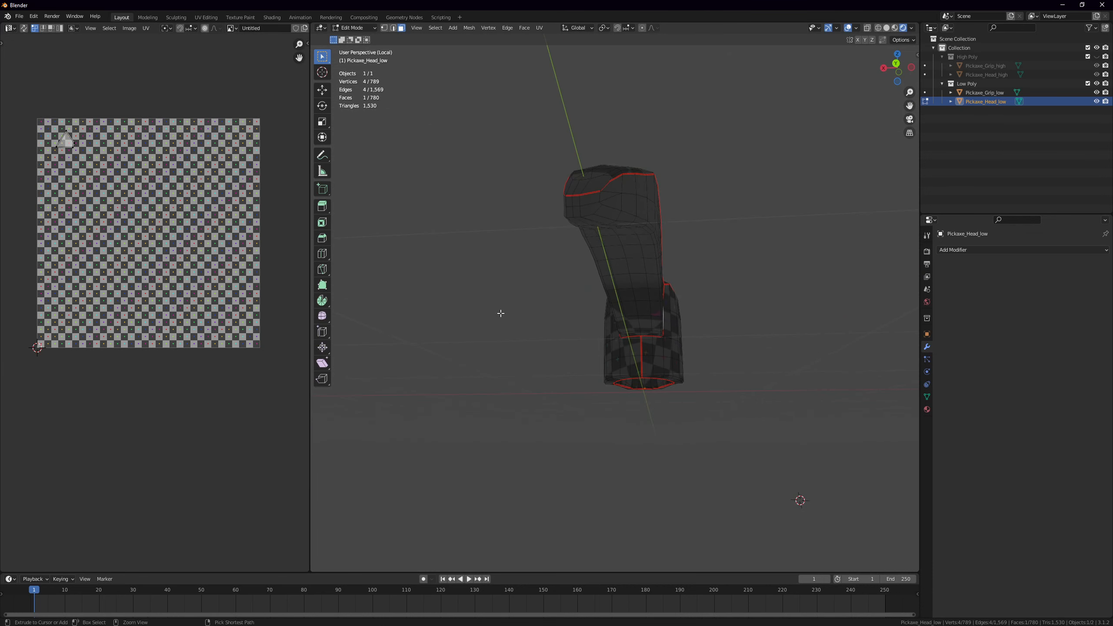
key("ctrl+l")
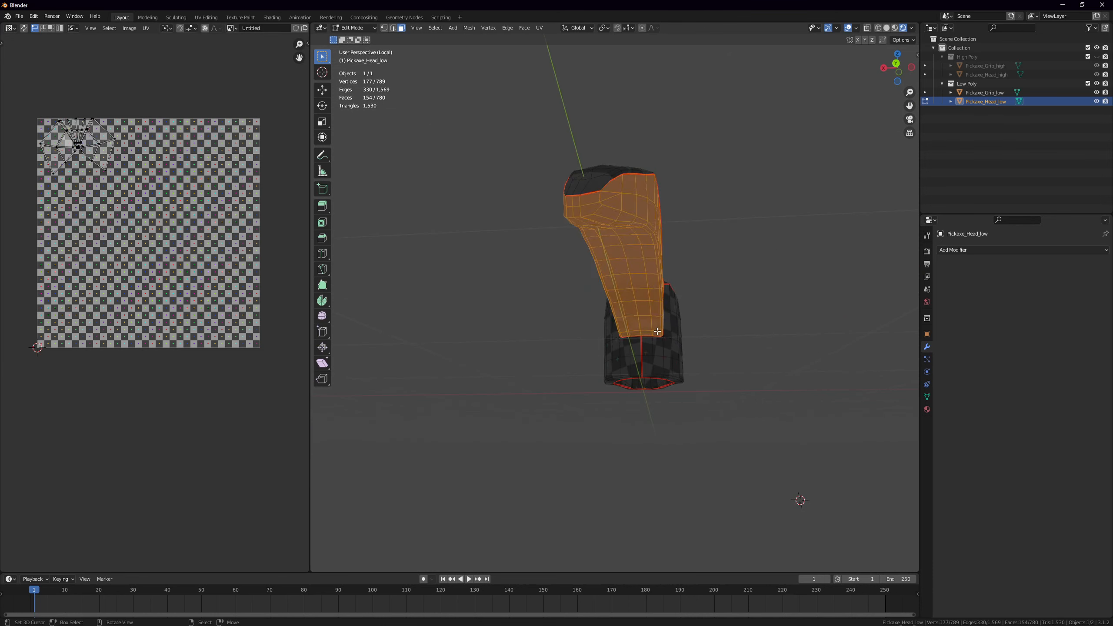
key("u")
left_click(657, 330)
key("Tab")
middle_click_drag(657, 331, 581, 317)
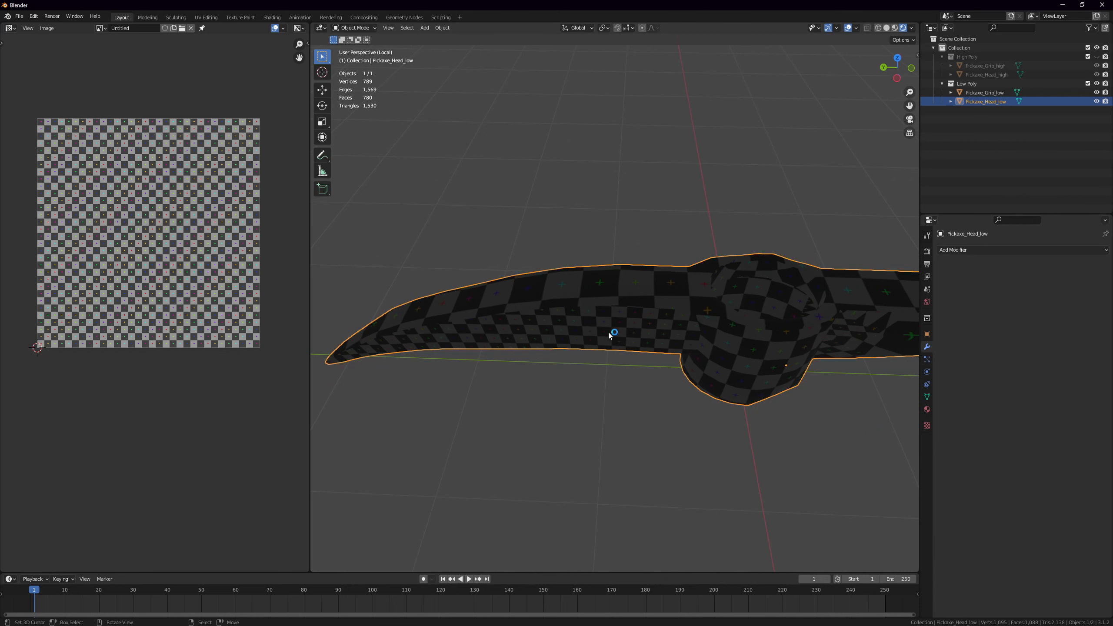
middle_click_drag(608, 342, 672, 303)
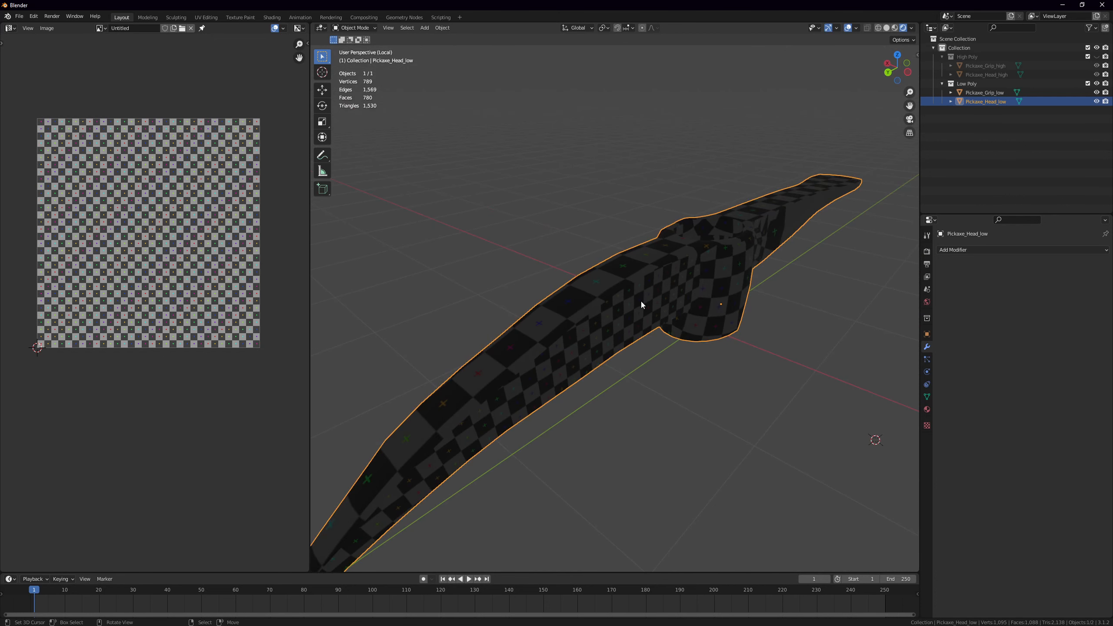
key("Tab")
middle_click_drag(621, 198, 614, 331)
key("Tab")
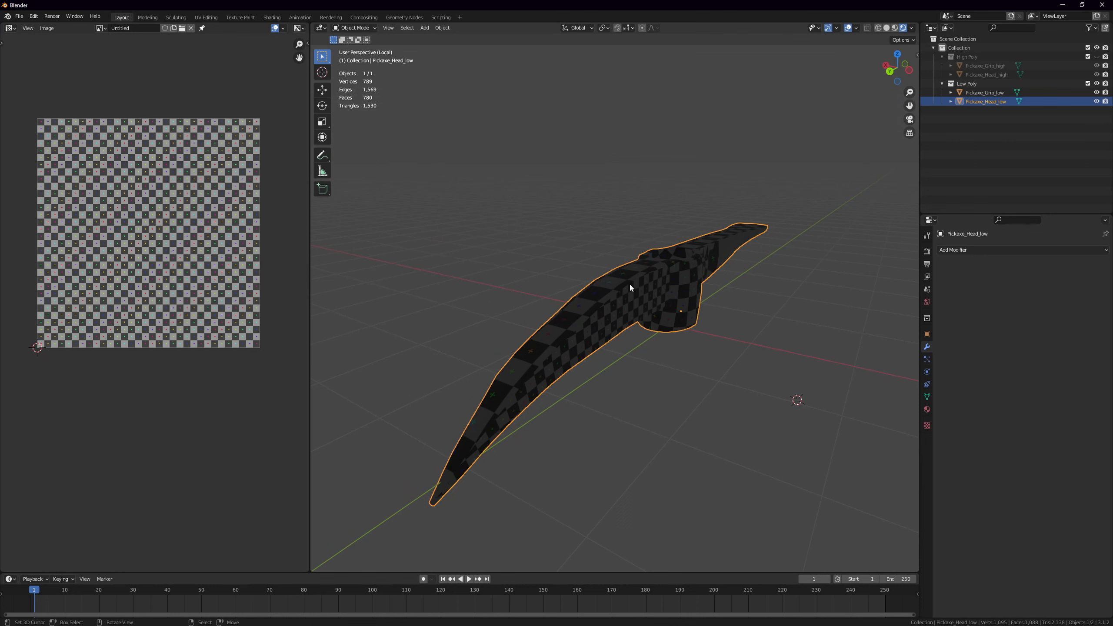
Select the edges across the underside of the pointed arm's tip and mark them as a seam
key("Tab")
middle_click_drag(656, 353, 552, 289)
key("alt+a")
scroll(552, 289, "up", 2)
middle_click_drag(653, 219, 742, 228)
scroll(740, 230, "down", 2)
middle_click_drag(688, 257, 742, 289)
scroll(713, 258, "up", 2)
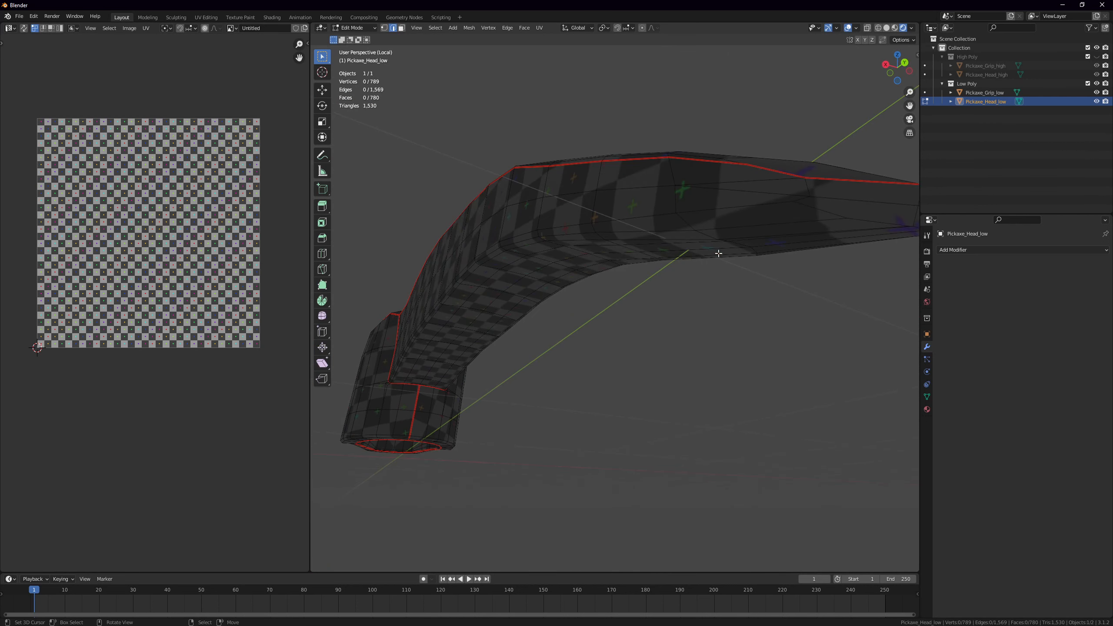
middle_click_drag(722, 252, 572, 224)
left_click(742, 205)
left_click(802, 220, "shift")
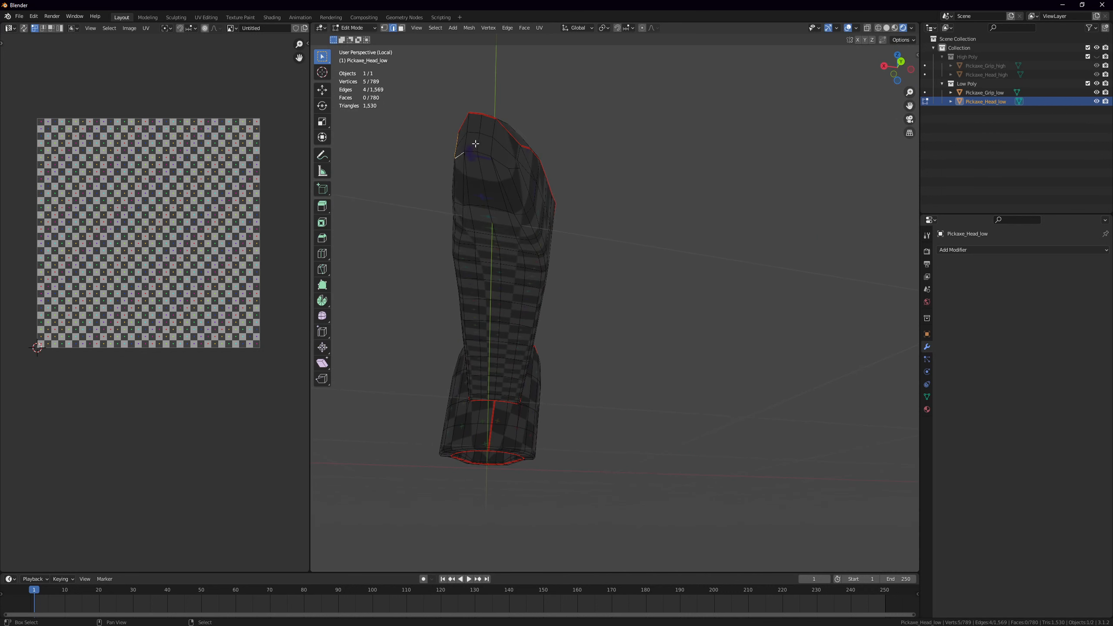
left_click(519, 159, "shift")
key("ctrl+e")
left_click(536, 181)
Select the entire head mesh, unwrap it and check the result in object mode
middle_click_drag(537, 189, 483, 243)
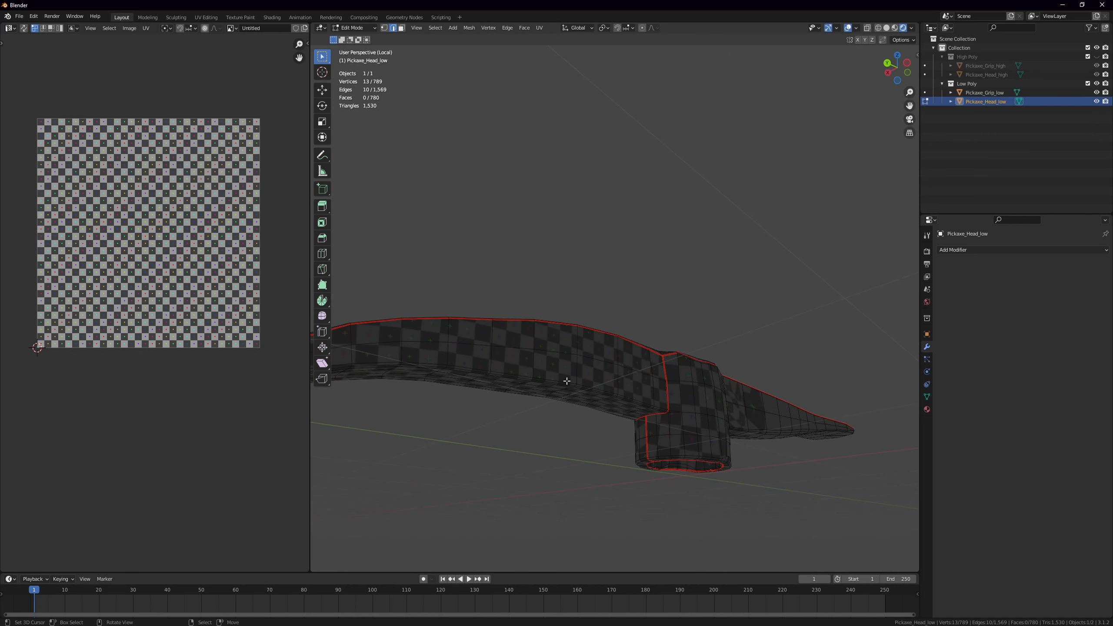
middle_click_drag(566, 379, 730, 181)
key("a")
key("u")
left_click(572, 342)
key("Tab")
scroll(538, 319, "down", 4)
Select the edge path beneath the flat arm's rounded end, mark it as a seam and clear the selection
key("Tab")
key("alt+a")
scroll(697, 243, "up", 3)
left_click(719, 173)
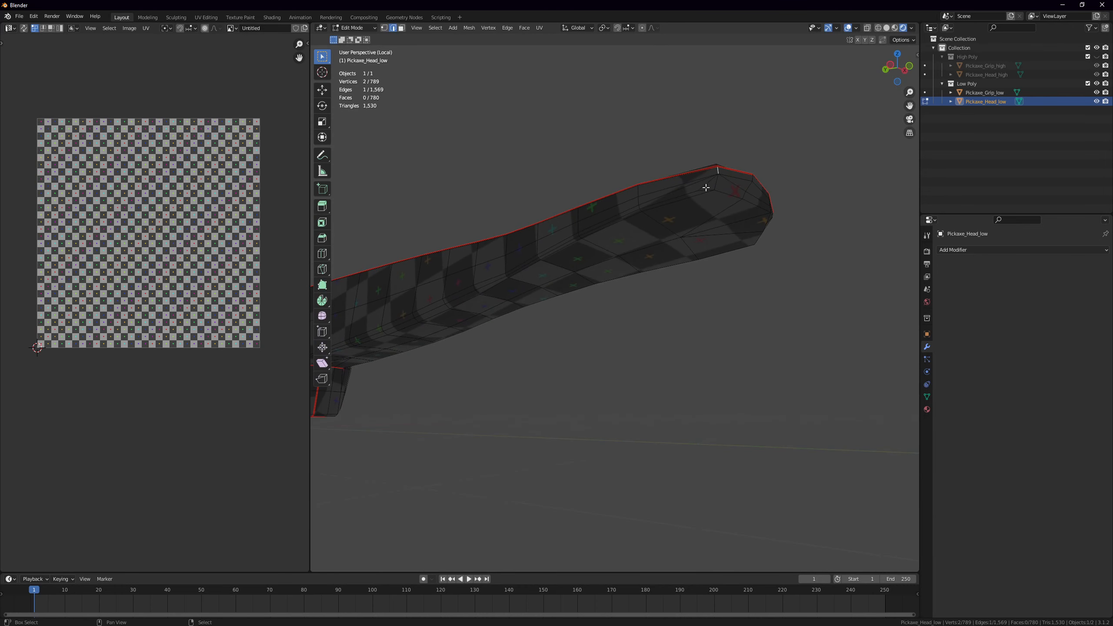
left_click(760, 209, "shift")
middle_click_drag(760, 208, 487, 252)
left_click(426, 212, "shift")
left_click(485, 253, "shift")
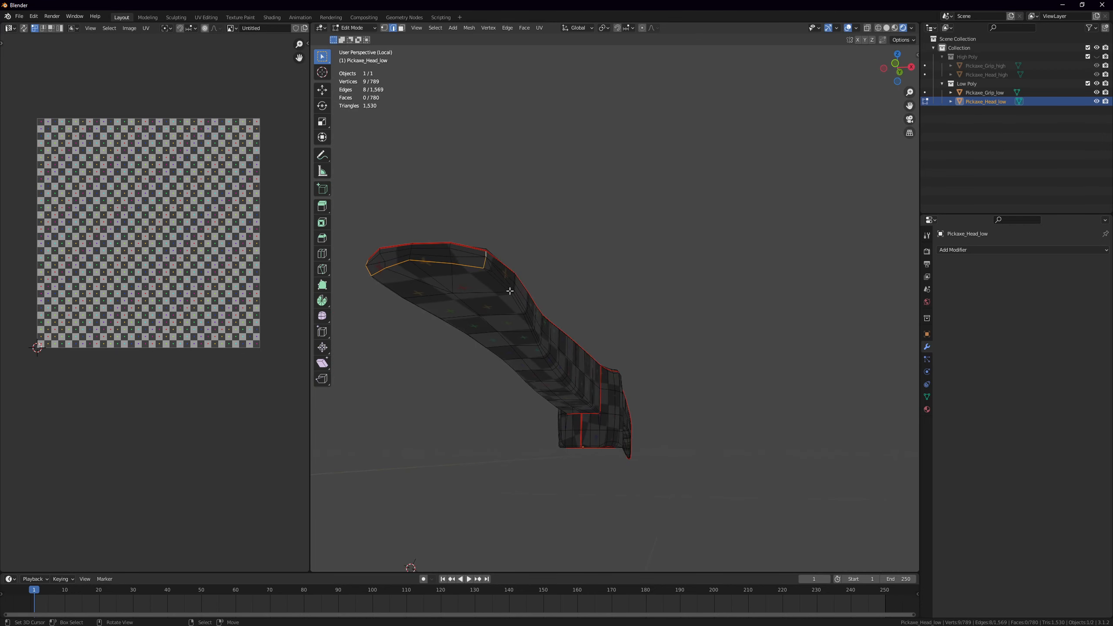
middle_click_drag(589, 410, 716, 398)
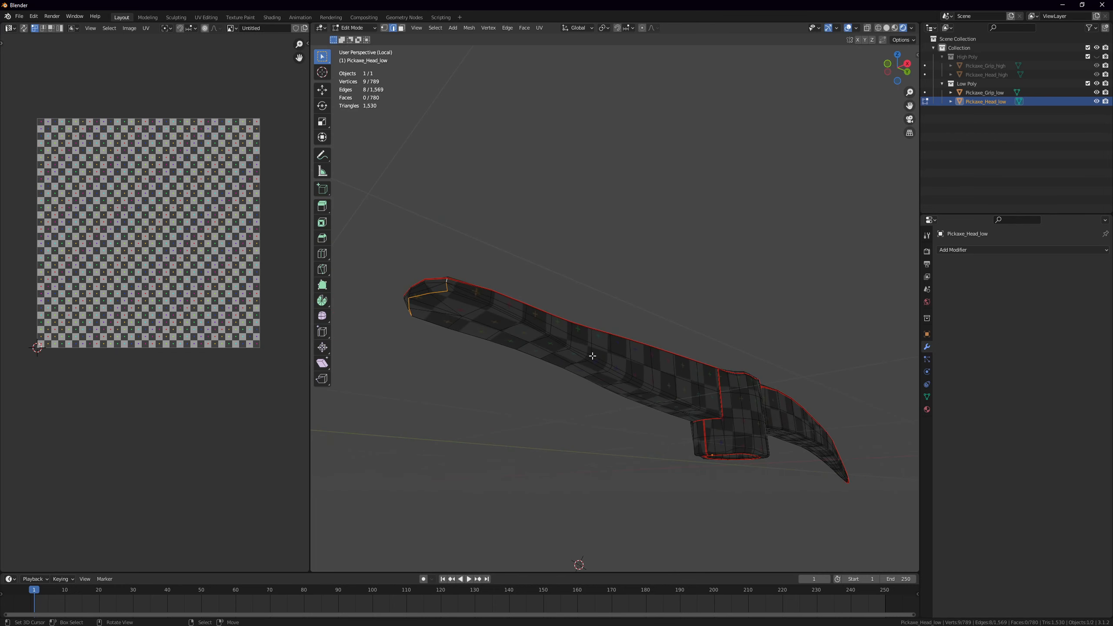
scroll(609, 351, "up", 3)
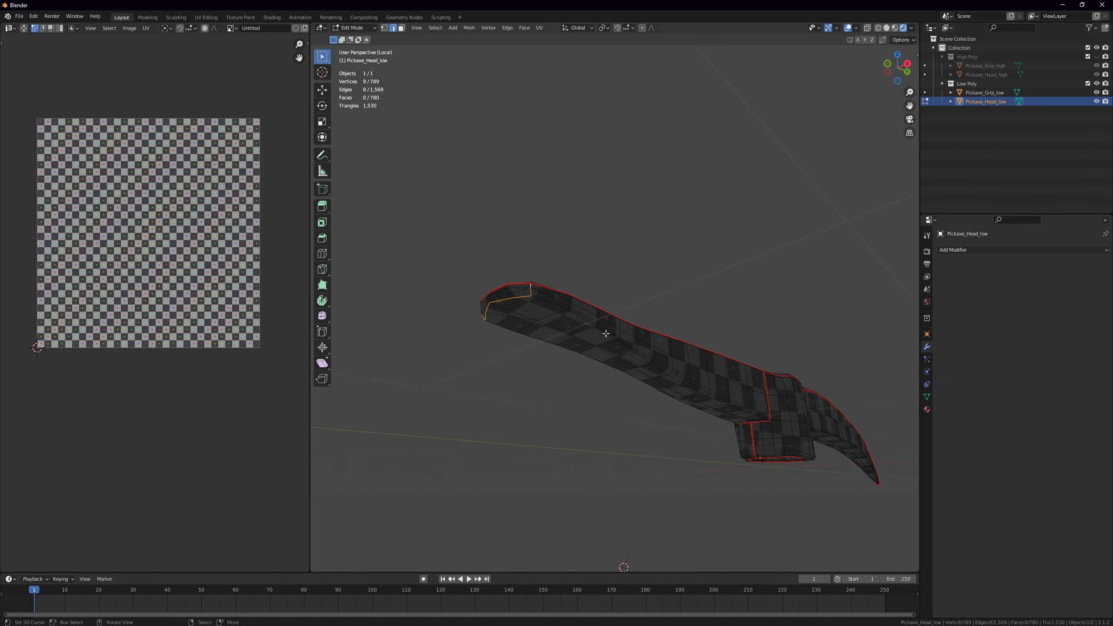
right_click(586, 303)
left_click(587, 303)
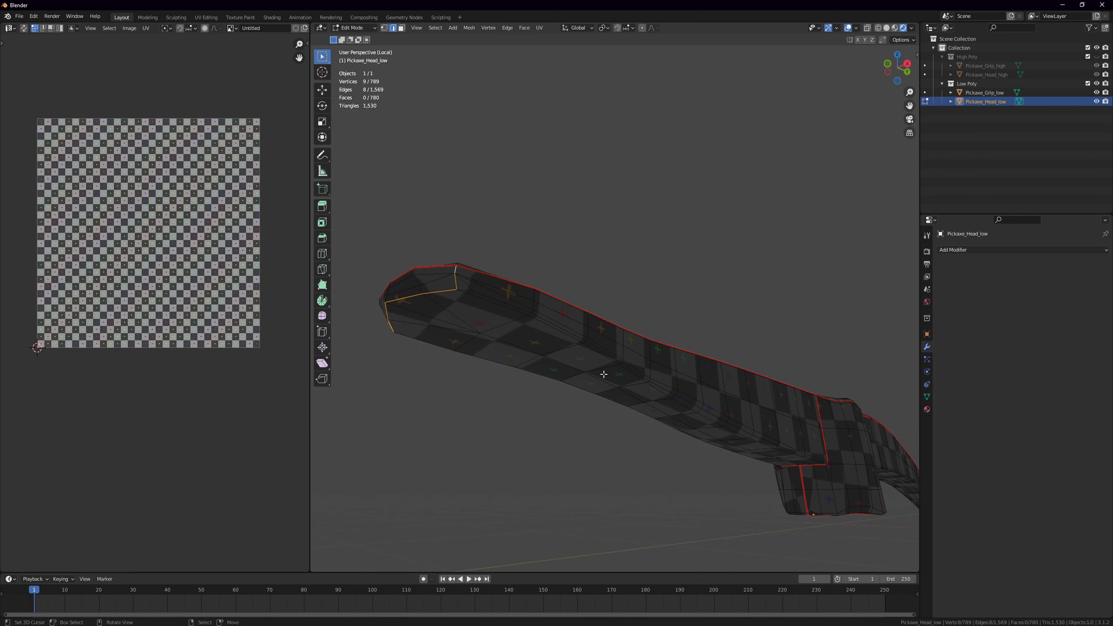
key("alt+a")
key("ctrl+z")
key("ctrl+e")
left_click(531, 345)
key("alt+a")
Select the flat arm's side and underside faces as one linked island delimited by seams
right_click(498, 296)
key("ctrl+l")
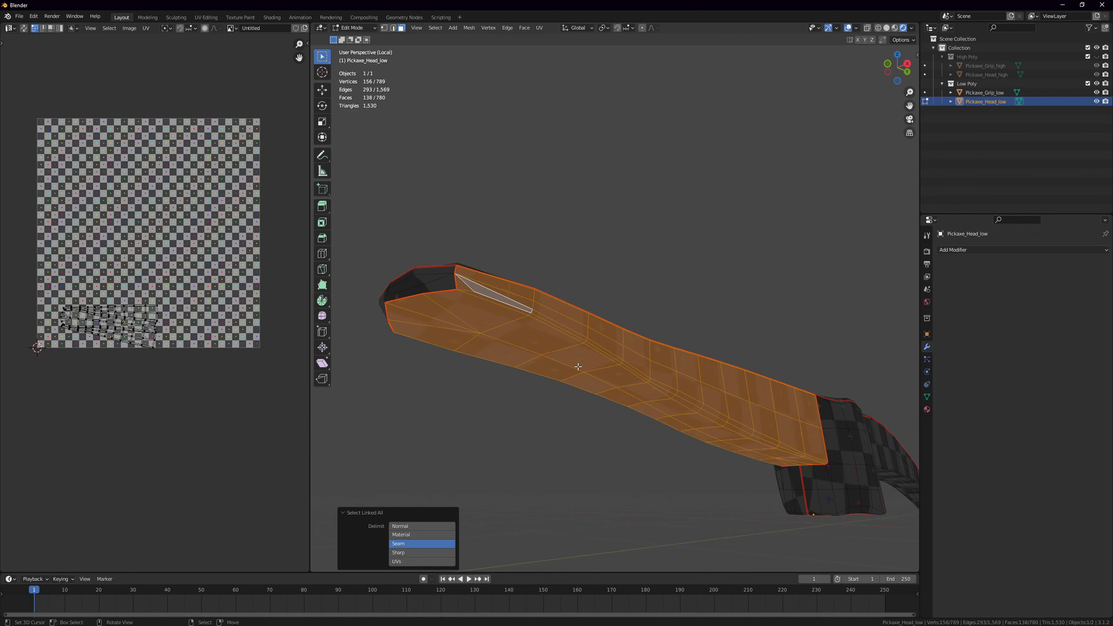
middle_click_drag(574, 366, 585, 349)
scroll(151, 302, "down", 2)
scroll(151, 301, "up", 3)
scroll(517, 292, "down", 3)
Unwrap the entire head again with the new seams and check its checker pattern and UV islands
key("a")
key("u")
left_click(553, 319)
key("Tab")
middle_click_drag(553, 319, 667, 393)
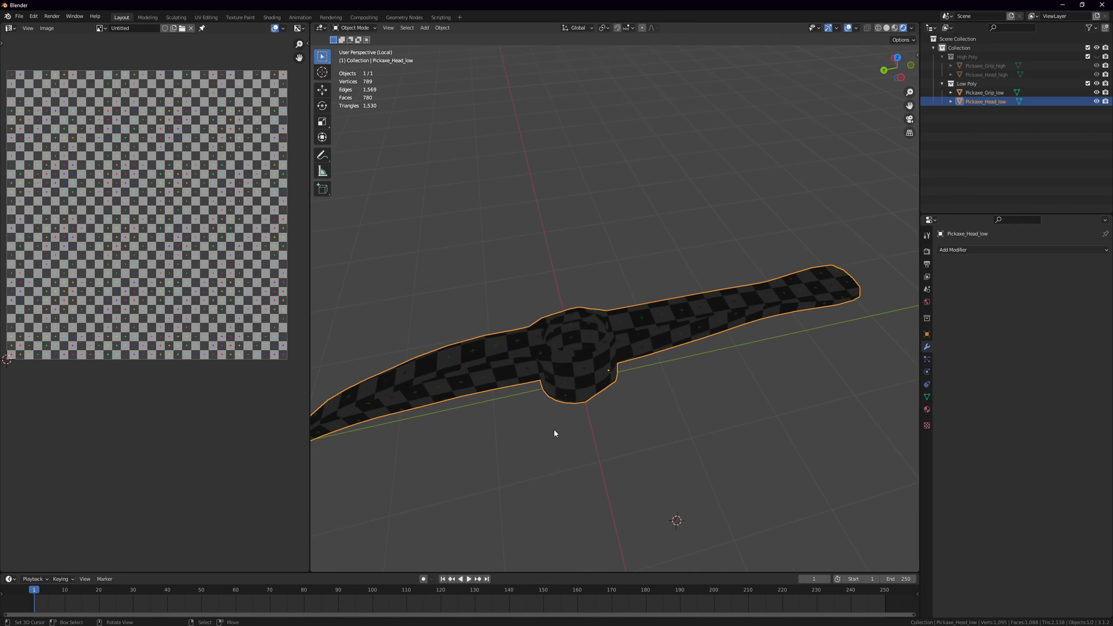
middle_click_drag(554, 433, 648, 358)
key("Tab")
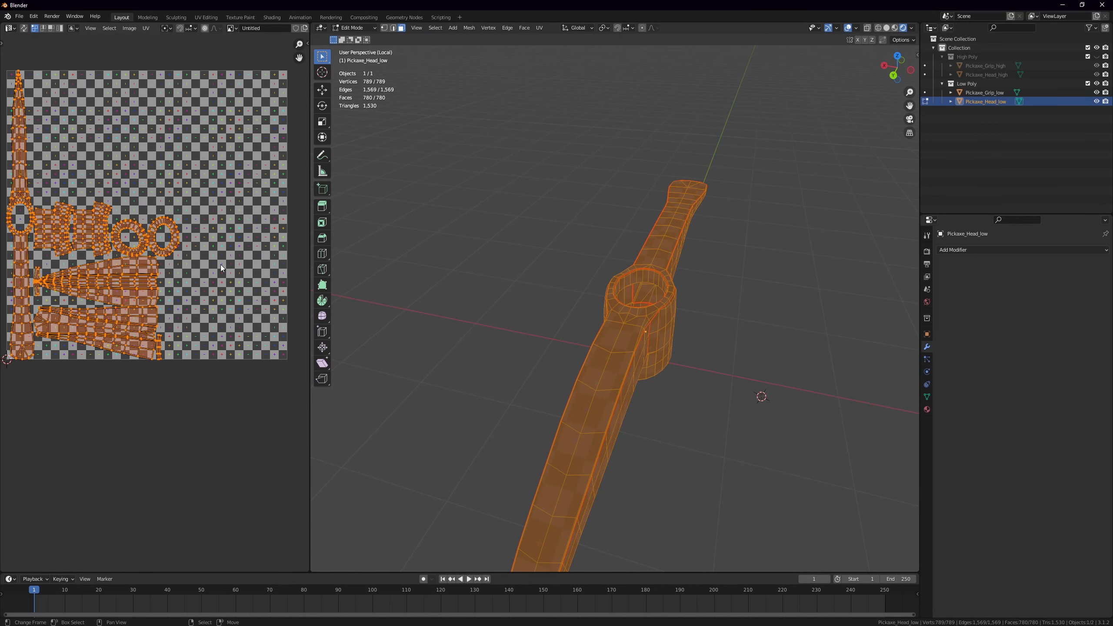
scroll(104, 301, "up", 4)
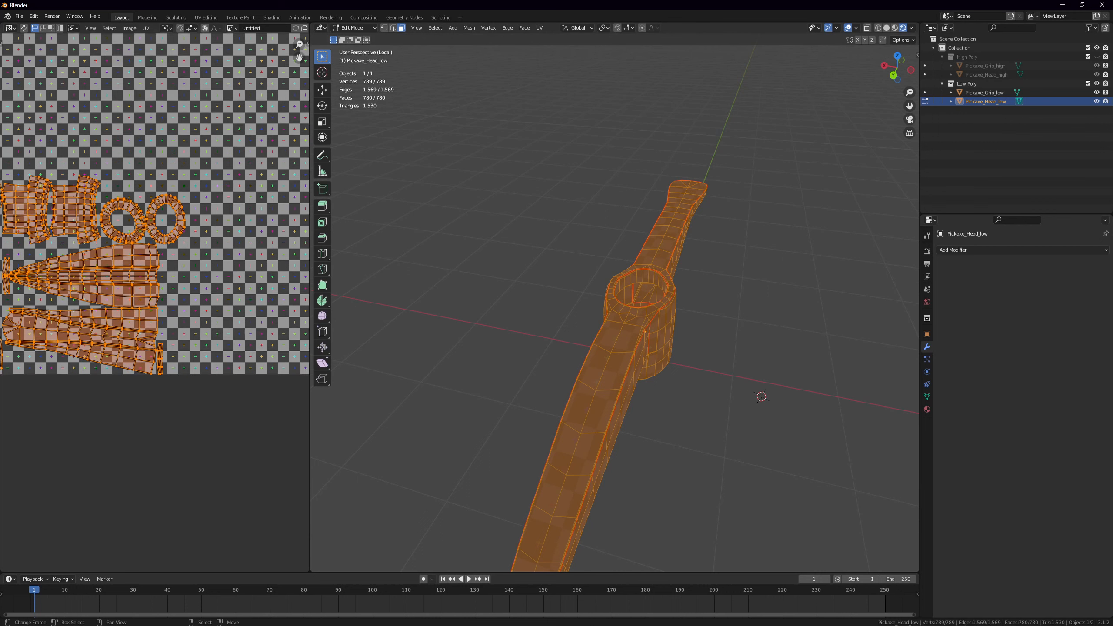
scroll(105, 301, "down", 3)
scroll(105, 302, "up", 2)
key("Tab")
Leave local view, add the grip to the selection and view both parts' UVs together in edit mode
key("KP_Divide")
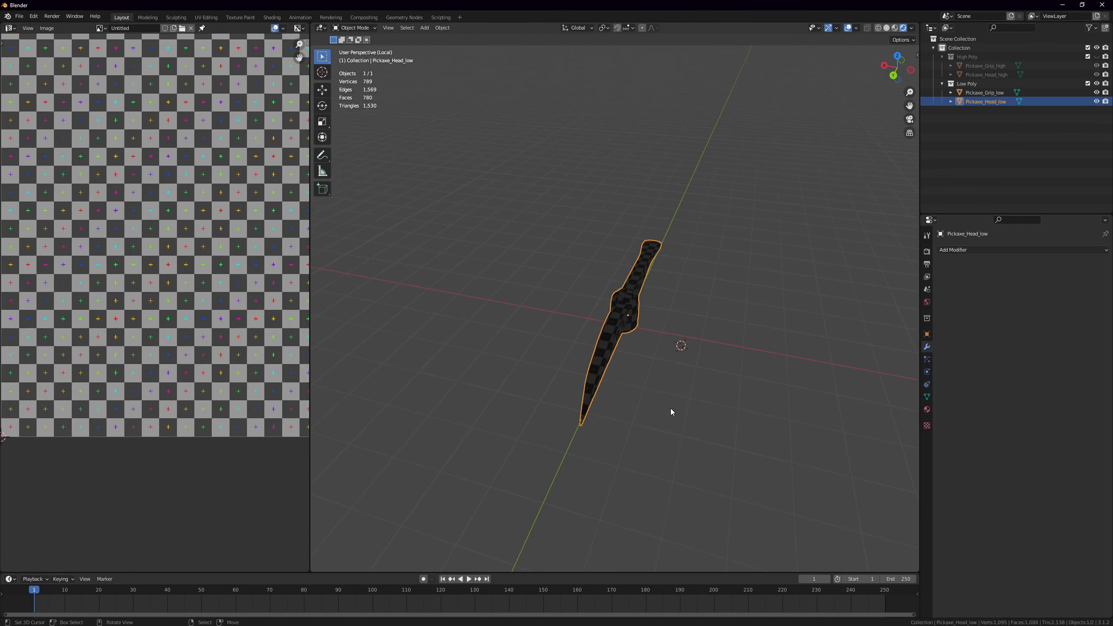
middle_click_drag(671, 410, 634, 393)
scroll(634, 392, "up", 4)
left_click(788, 432, "shift")
scroll(779, 424, "down", 5)
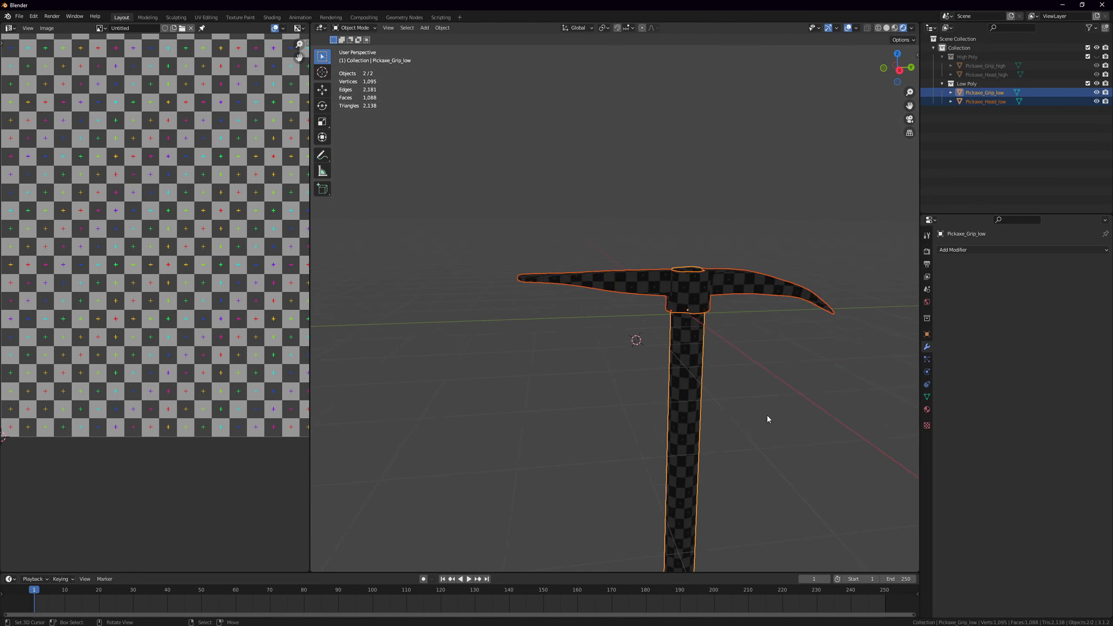
middle_click_drag(768, 417, 598, 415)
key("Tab")
key("Tab")
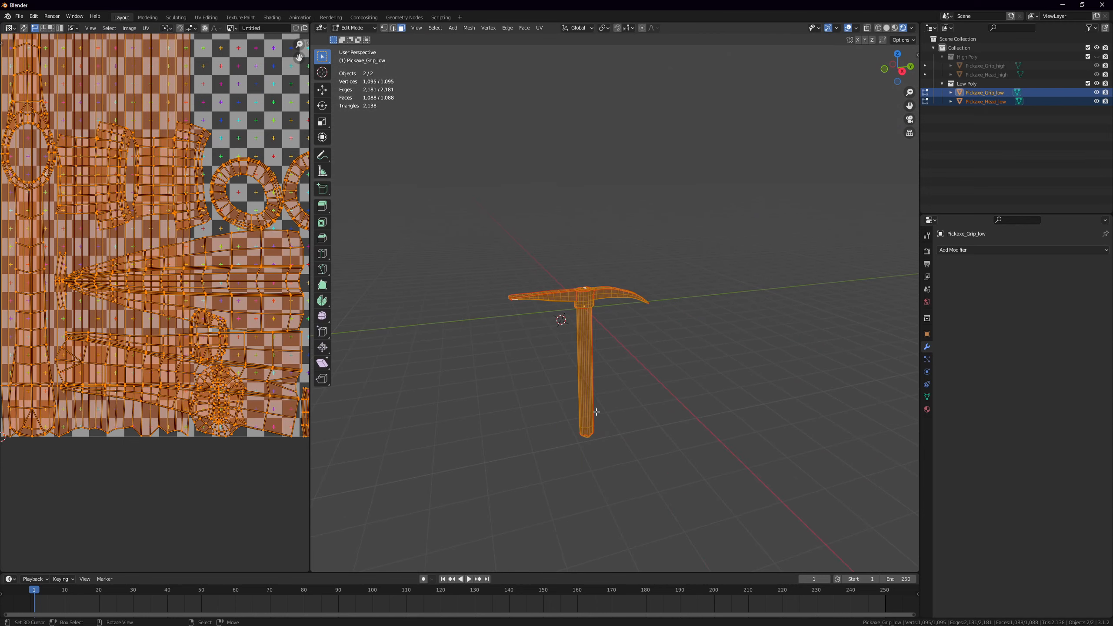
Edit only the head, select all its UV islands and try to move them along the X axis
right_click(564, 298)
key("Tab")
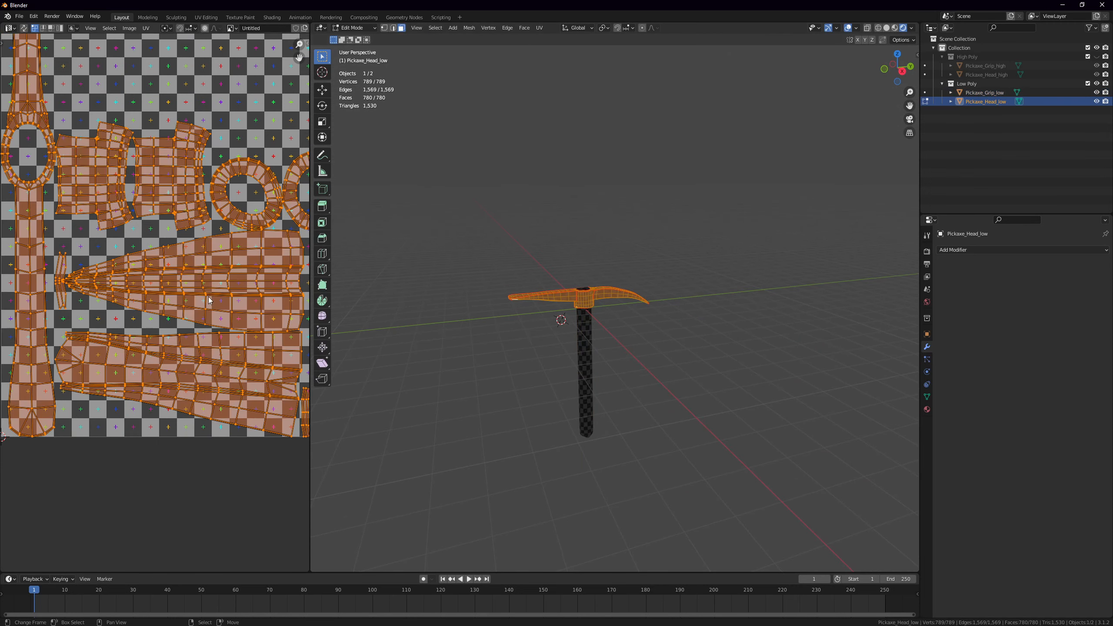
scroll(207, 296, "down", 5)
key("a")
key("a")
key("g")
key("x")
right_click(248, 298)
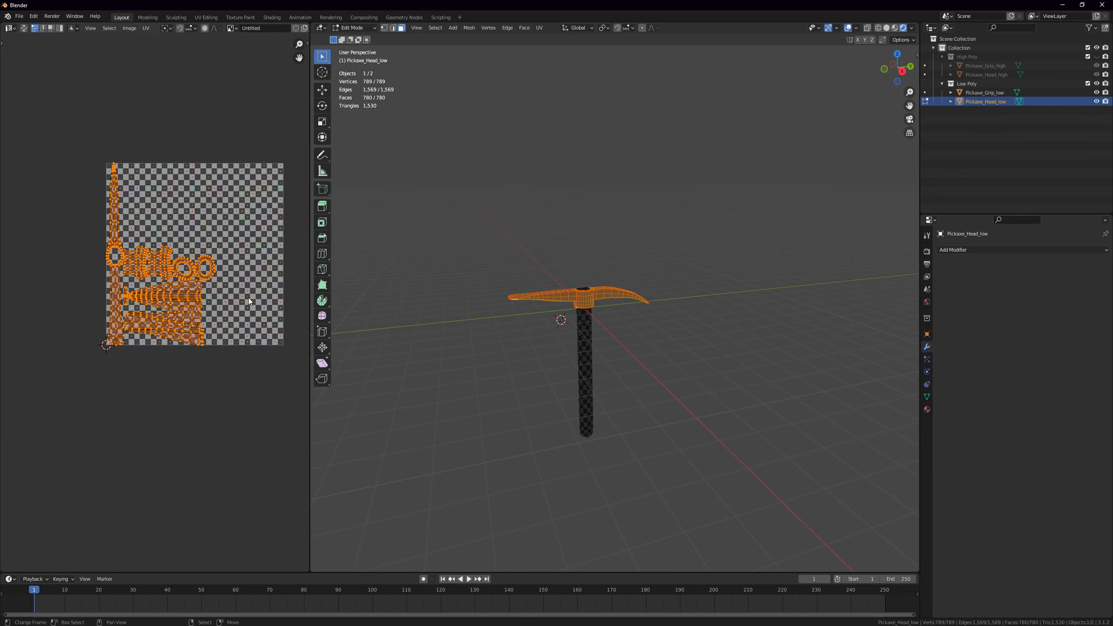
Examine the checker pattern on the head and grip, switching the head between object and edit mode
key("Tab")
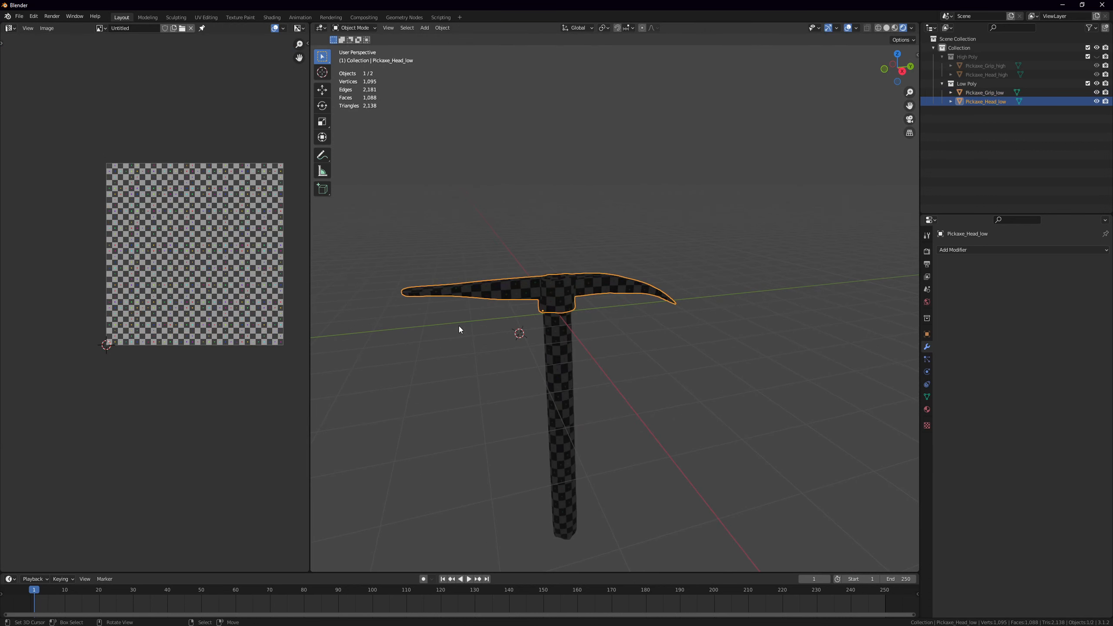
middle_click_drag(459, 325, 569, 316)
key("Tab")
scroll(549, 246, "up", 3)
key("Tab")
scroll(561, 290, "up", 5)
key("Tab")
scroll(523, 194, "down", 6)
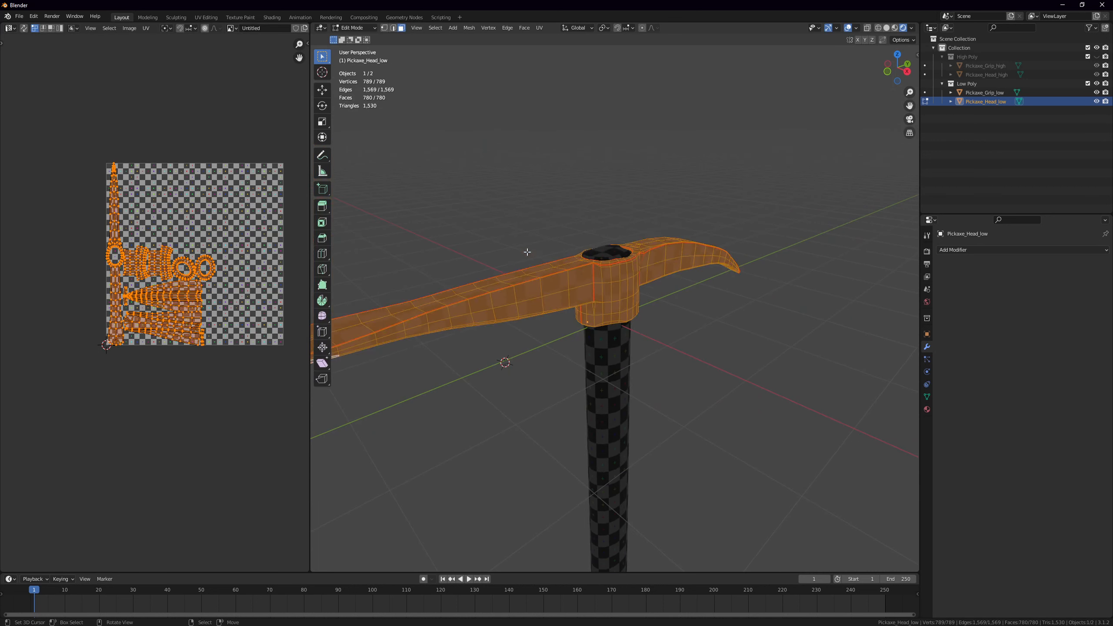
key("Tab")
scroll(561, 330, "up", 2)
scroll(583, 302, "up", 2)
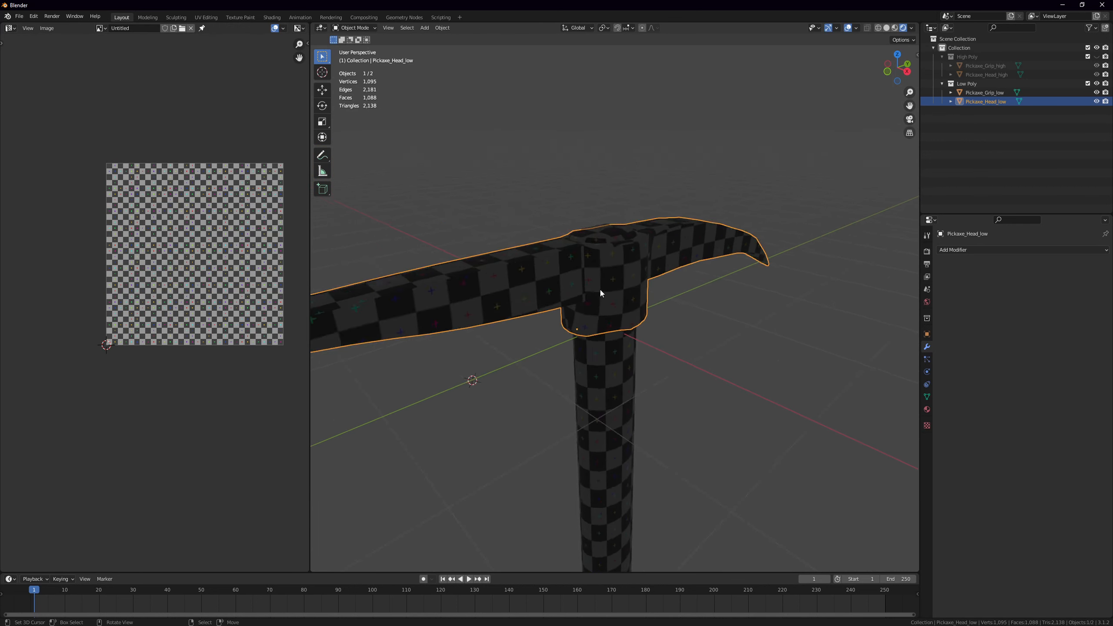
key("Tab")
key("Tab")
scroll(526, 351, "down", 3)
View the grip's UV islands on their own in edit mode and return to object mode
left_click(609, 382)
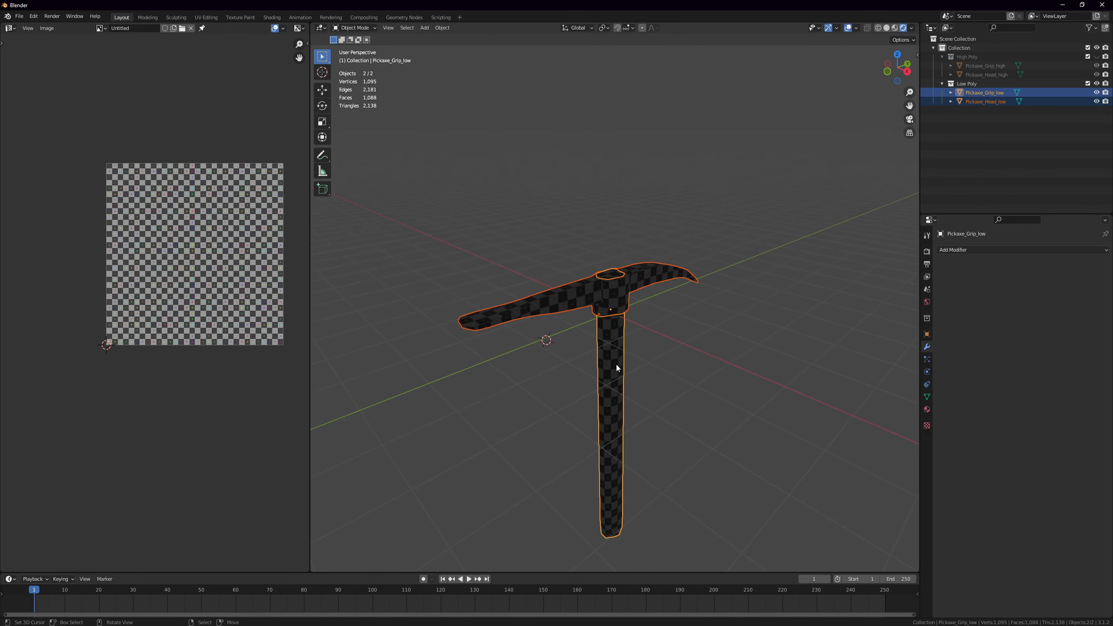
key("Tab")
key("alt+a")
key("a")
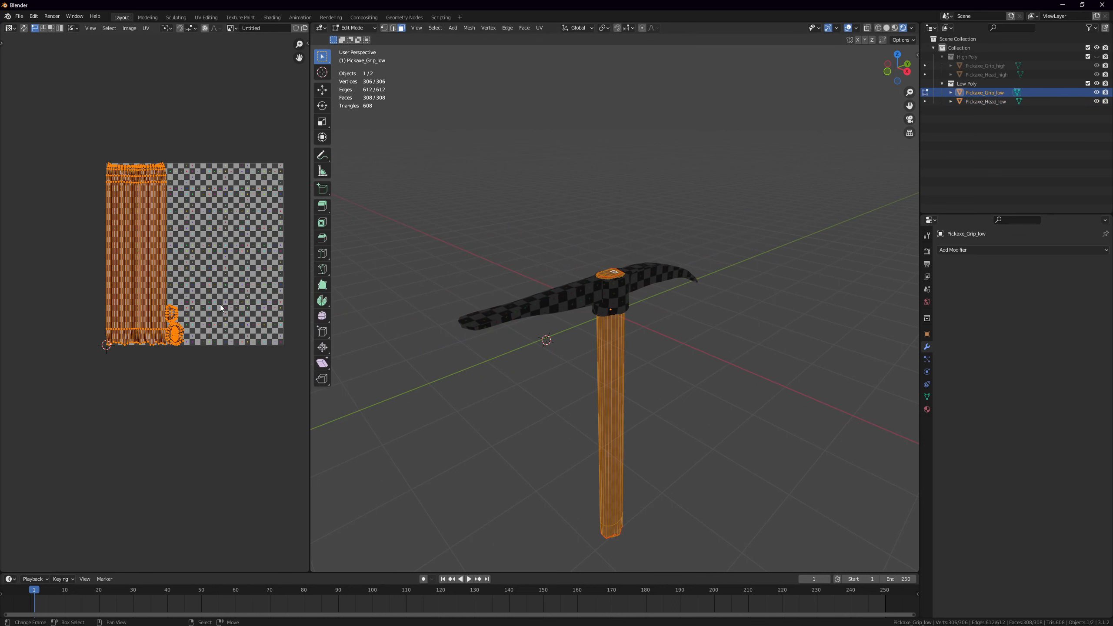
key("alt+a")
key("Tab")
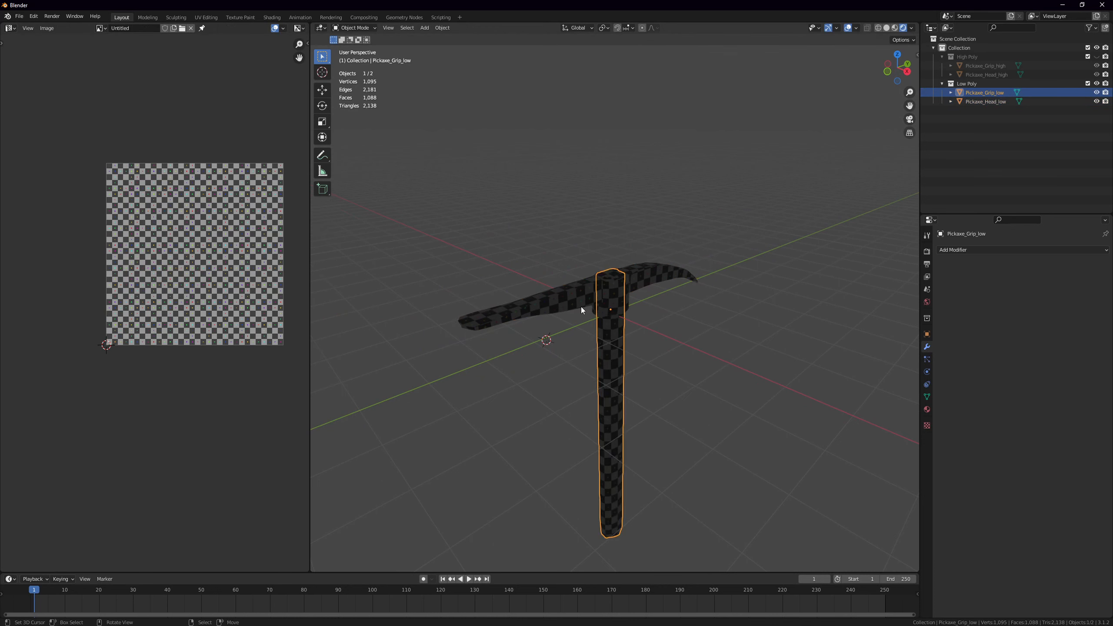
Edit the head alone and move all its UV islands outside the UV square, beyond its right edge
left_click(573, 308)
key("Tab")
scroll(150, 317, "down", 2)
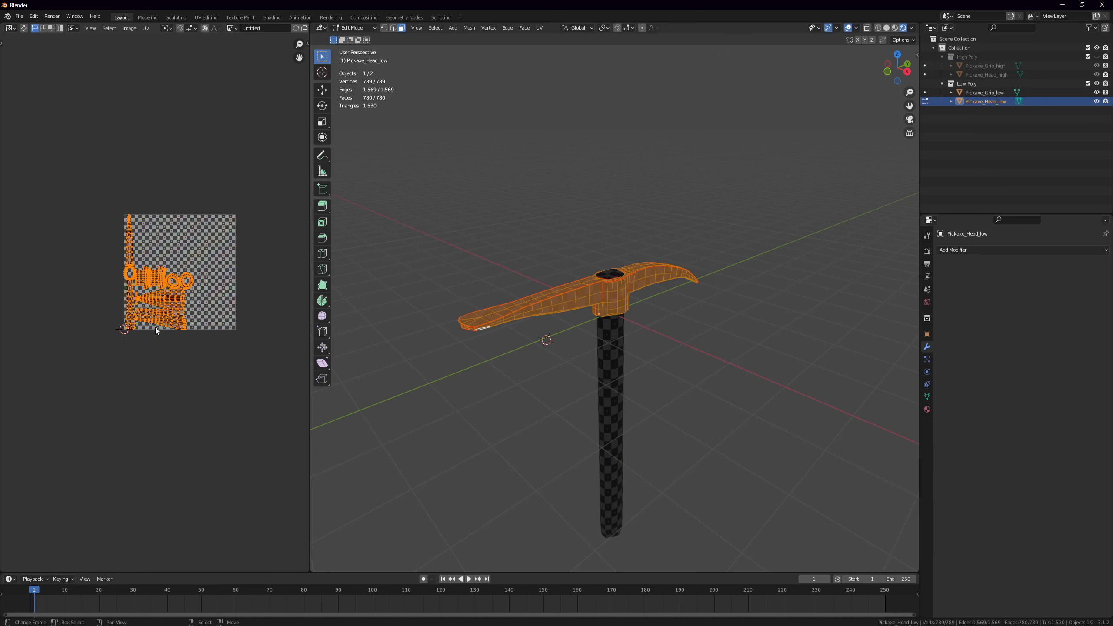
middle_click_drag(155, 327, 142, 292)
key("g")
left_click(271, 280)
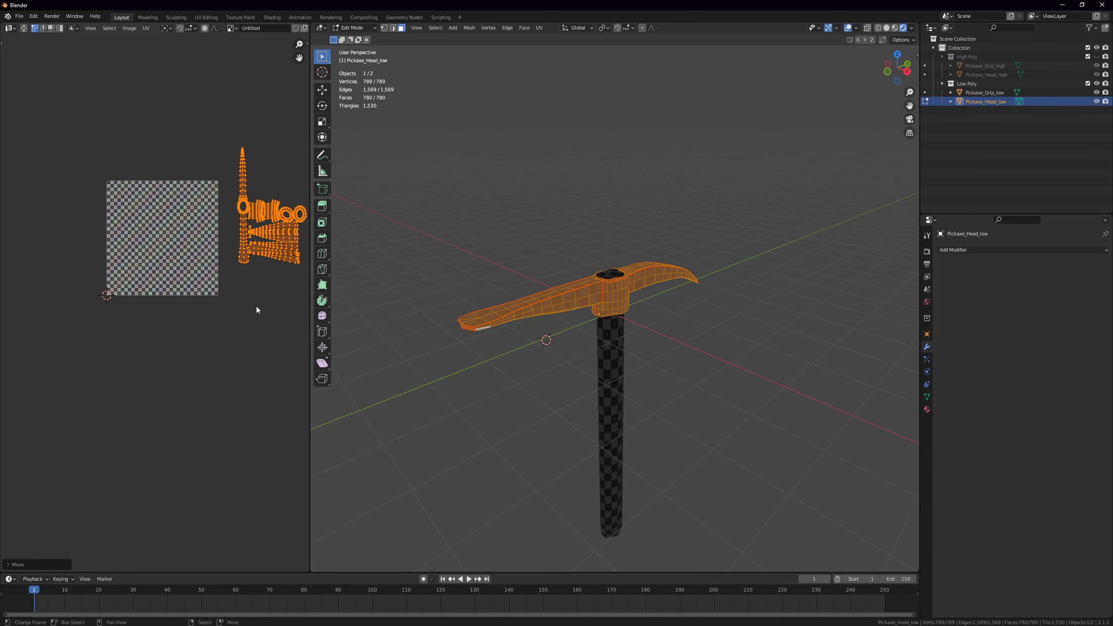
key("g")
right_click(215, 229)
Add the grip to the selection, edit both parts together and maximize the UV editor
key("Tab")
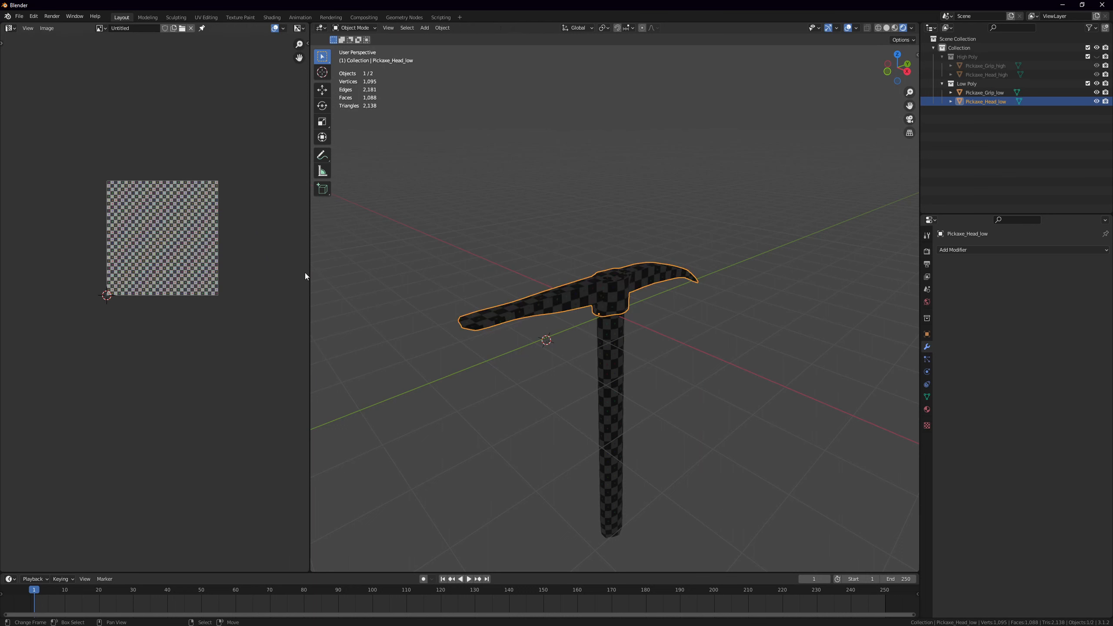
left_click(612, 343, "shift")
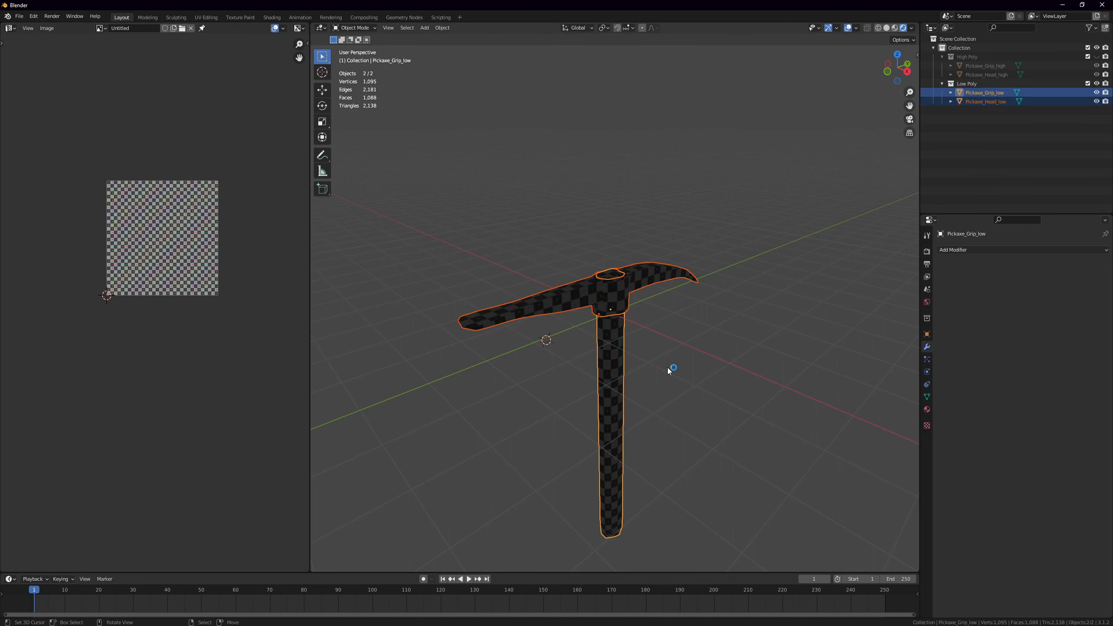
key("Tab")
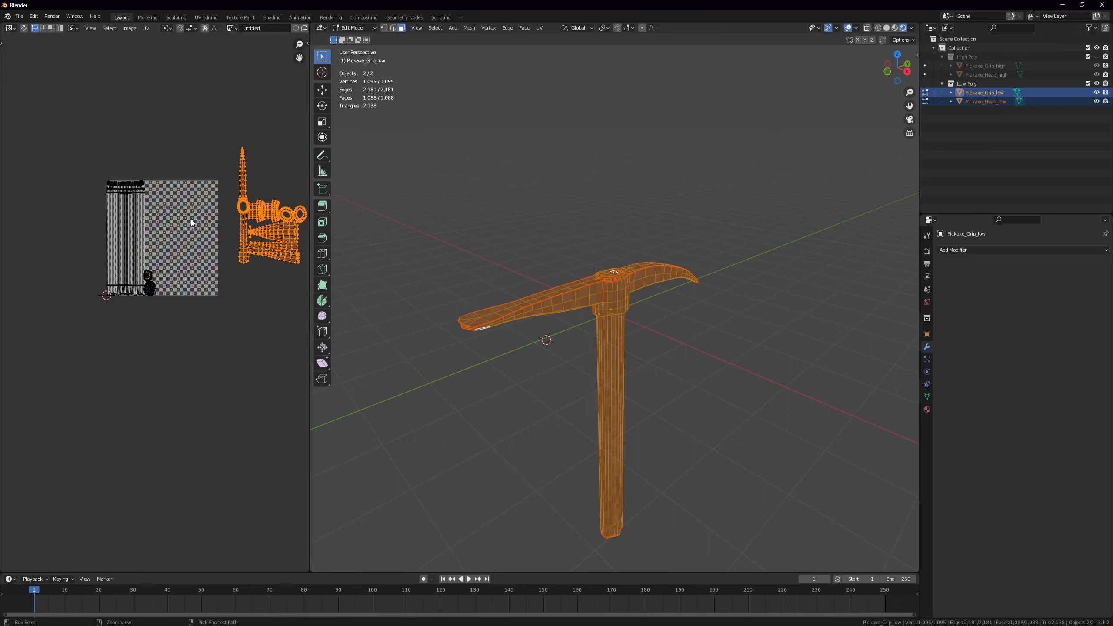
key("ctrl+space")
scroll(628, 237, "up", 4)
scroll(628, 237, "up", 2)
middle_click_drag(628, 237, 497, 463)
scroll(504, 452, "down", 2)
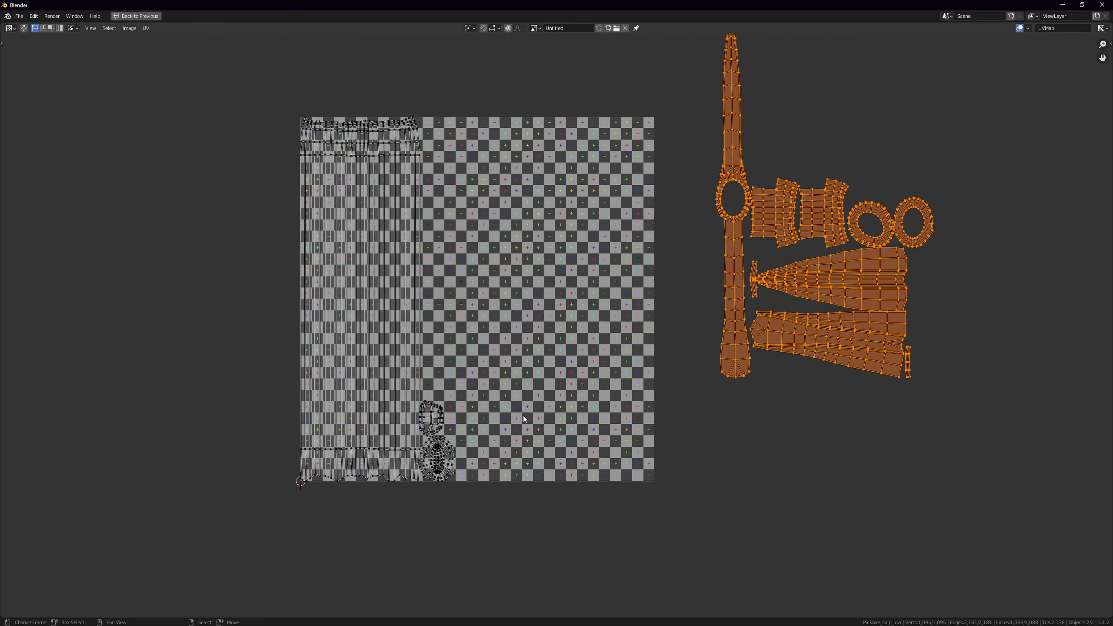
scroll(637, 237, "up", 1)
key("ctrl+space")
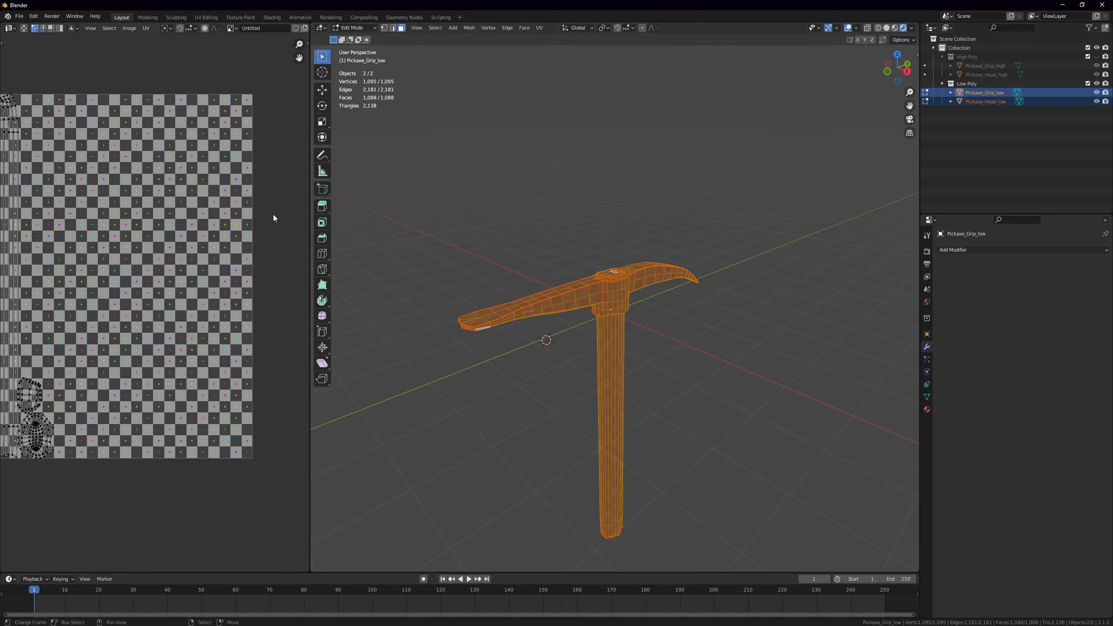
key("ctrl+space")
key("ctrl+space")
key("ctrl+space")
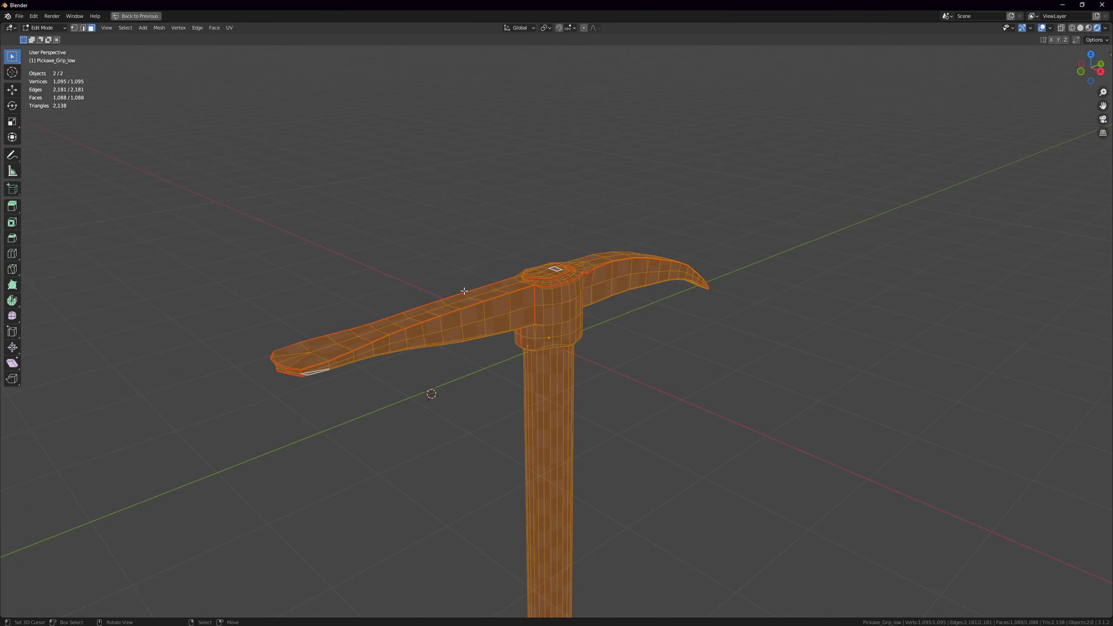
key("ctrl+space")
key("ctrl+space")
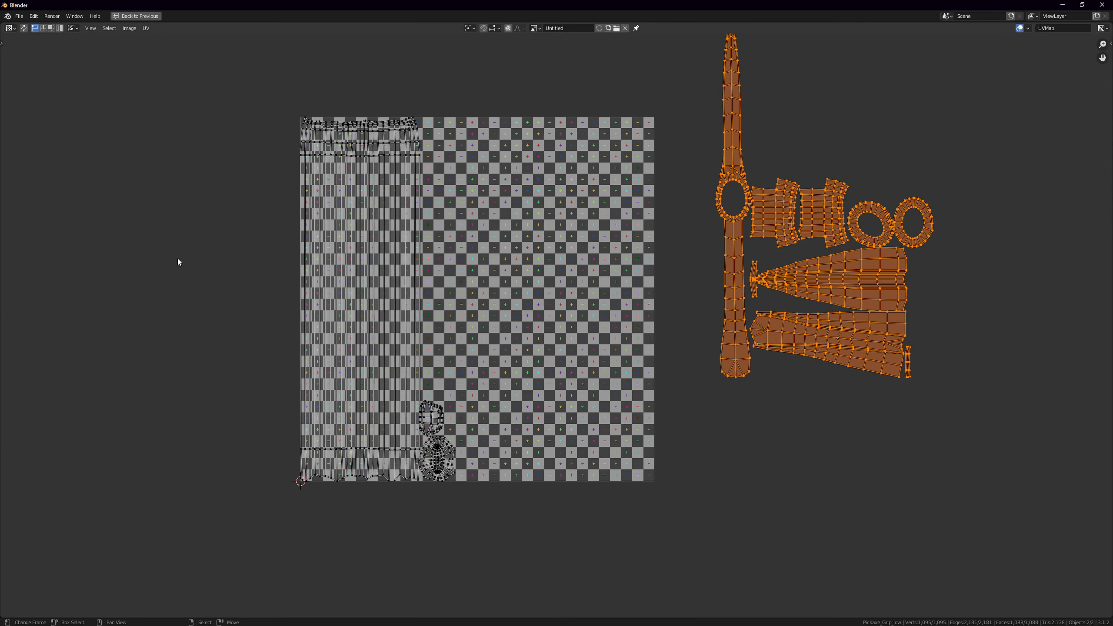
Move the head's long island with the oval hole inside the UV square's right edge and scale it slightly to fit
left_click(740, 218)
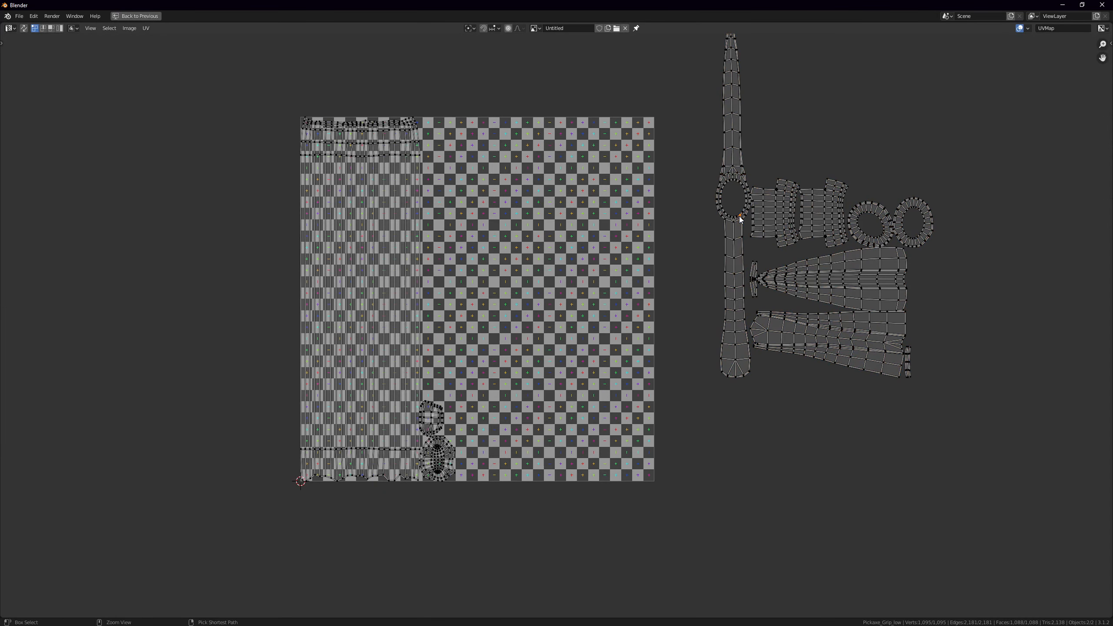
key("ctrl+l")
key("g")
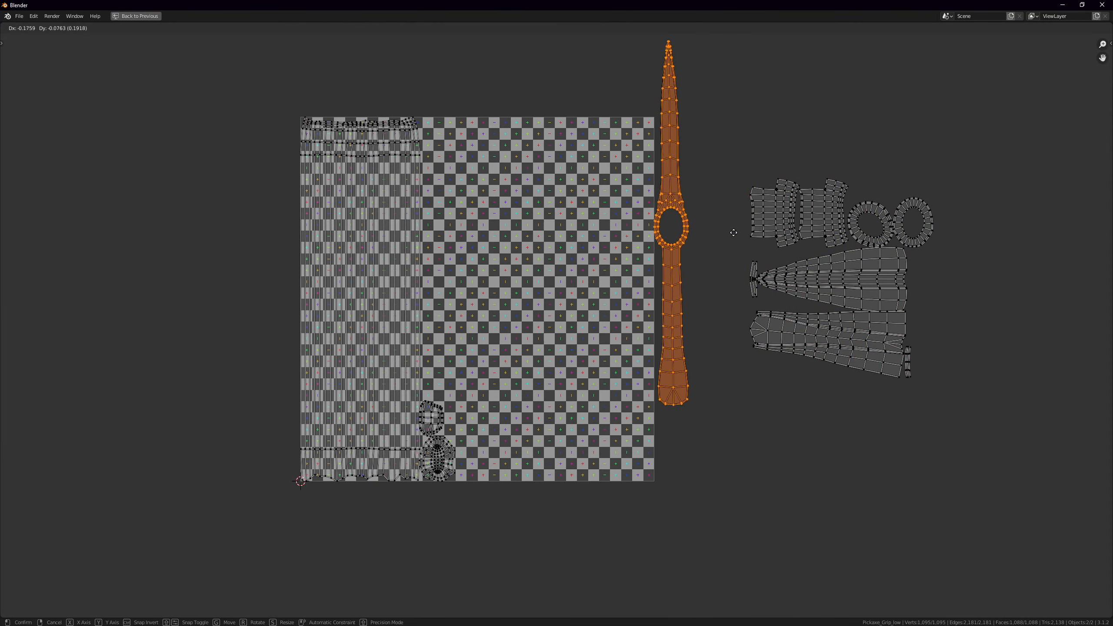
left_click(702, 301)
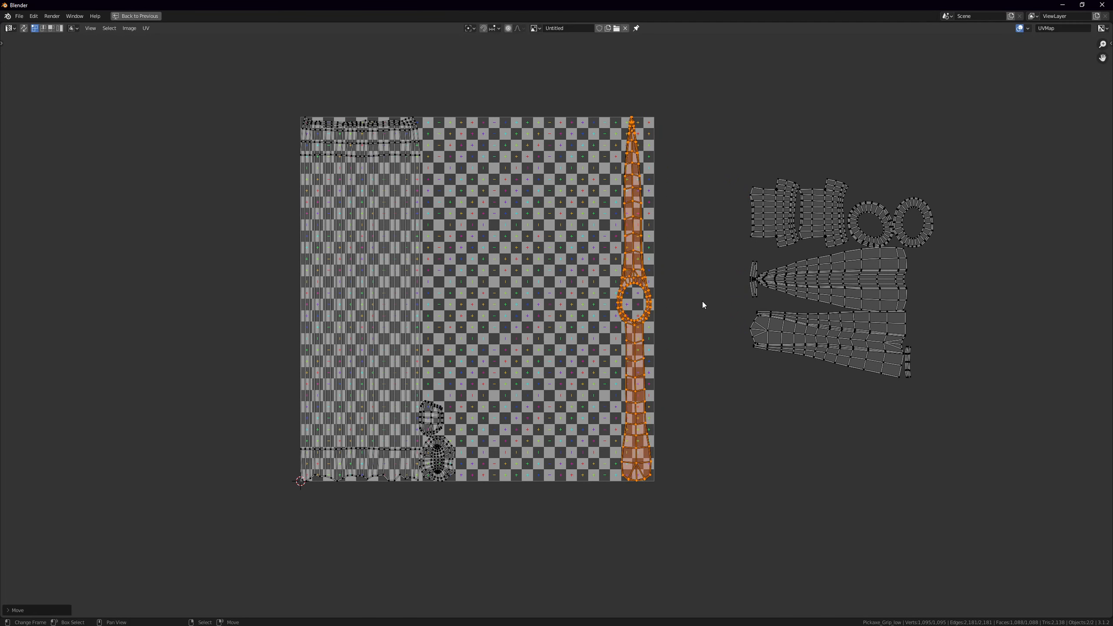
key("s")
left_click(701, 302)
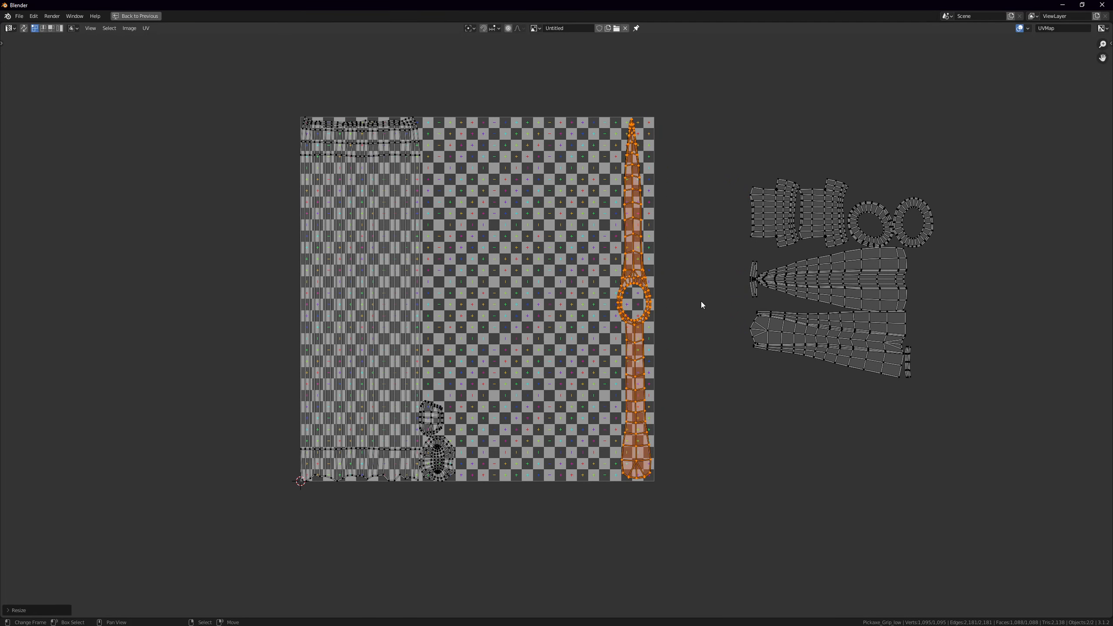
Rotate the head's pointed fan-shaped island 90 degrees and place it at the UV square's top, left of the long island
left_click(819, 277)
key("ctrl+l")
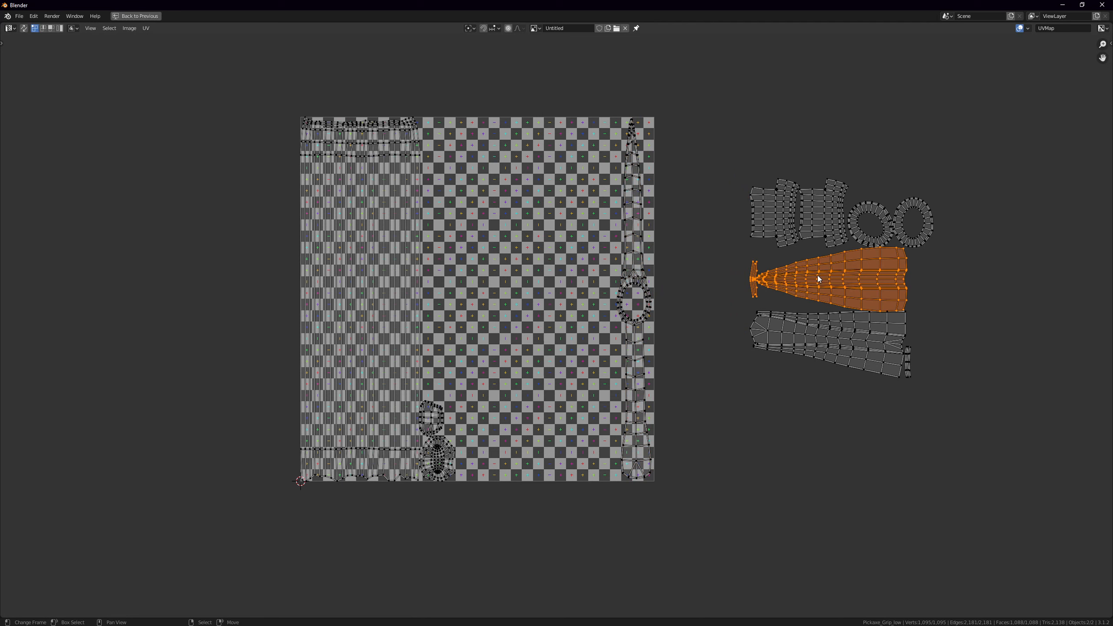
type("r90")
key("Return")
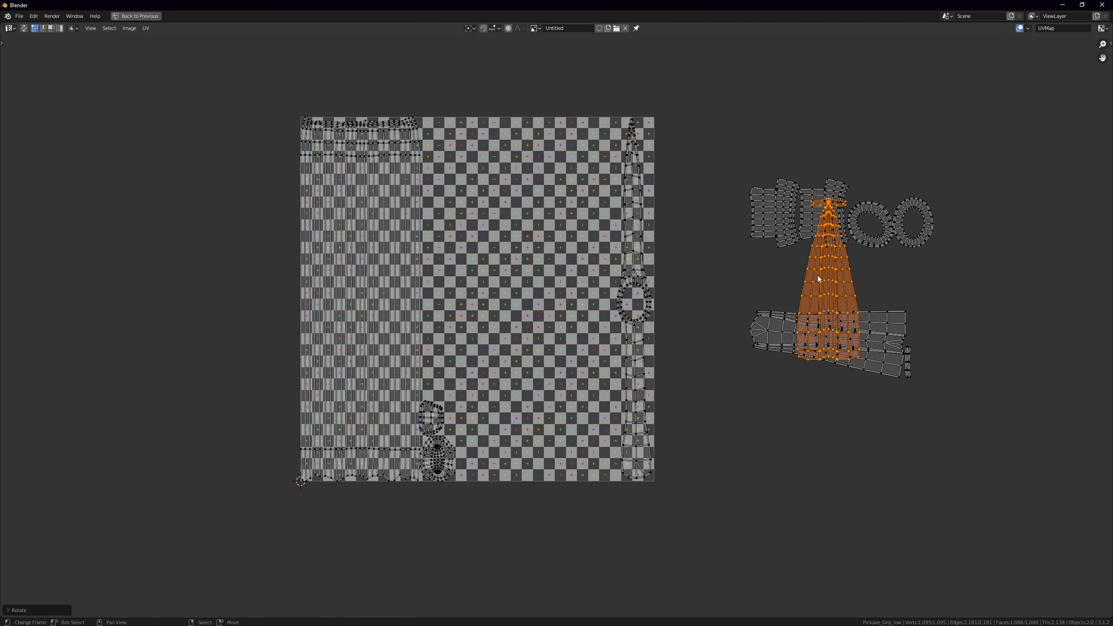
key("g")
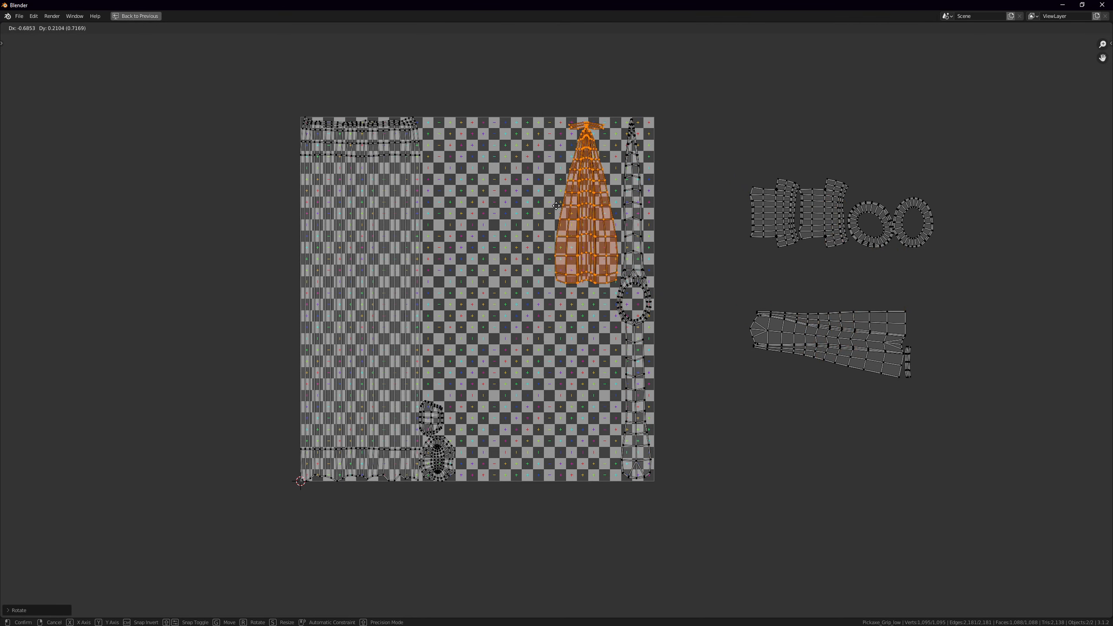
left_click(532, 199)
Rotate the flat arm's tapered island -90 degrees and place it below the pointed island, beside the long one
left_click(768, 323)
key("ctrl+l")
type("r")
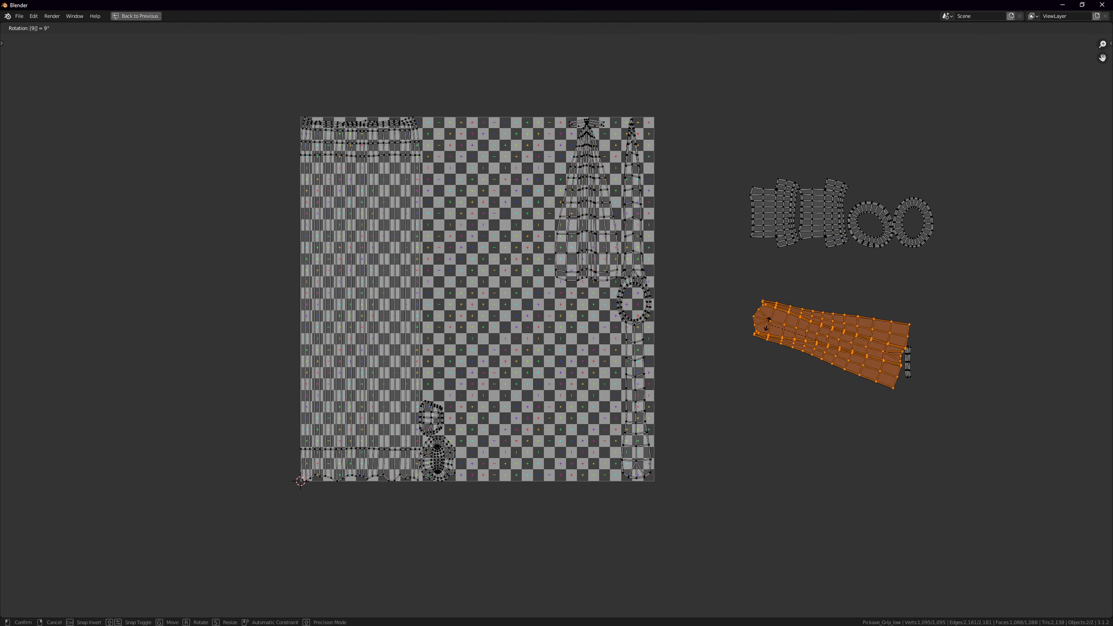
type("90-")
key("Return")
key("g")
left_click(505, 402)
key("r")
left_click(780, 365)
key("g")
left_click(785, 361)
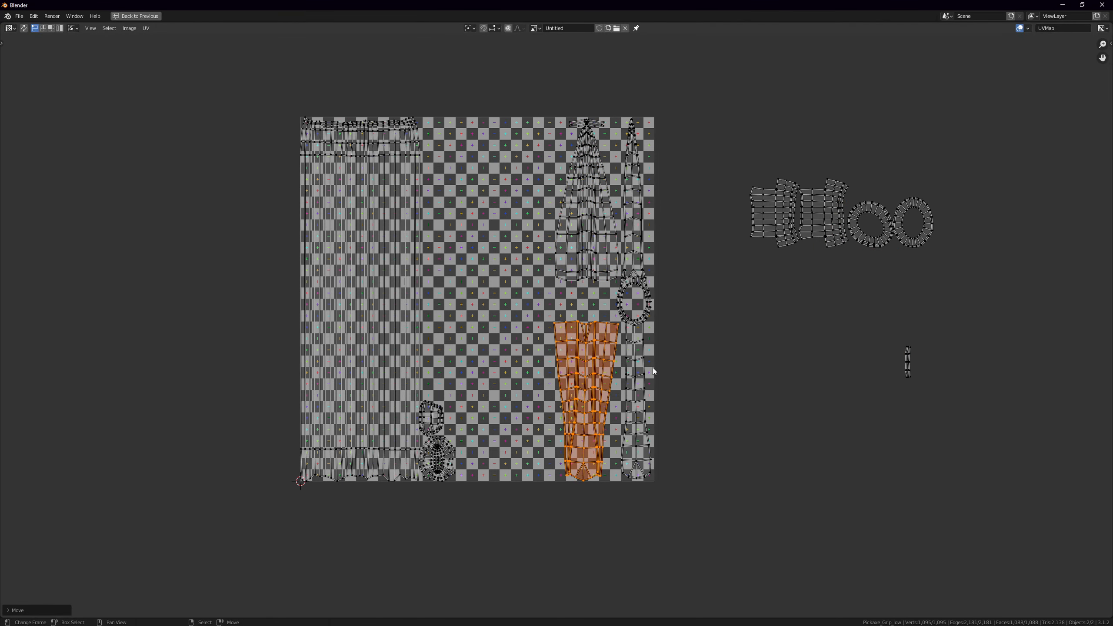
Unlink the UV grid image from the UV editor and slightly adjust the flat arm's tapered island
scroll(609, 332, "up", 3)
scroll(548, 219, "down", 3)
left_click(625, 28)
scroll(572, 171, "up", 7)
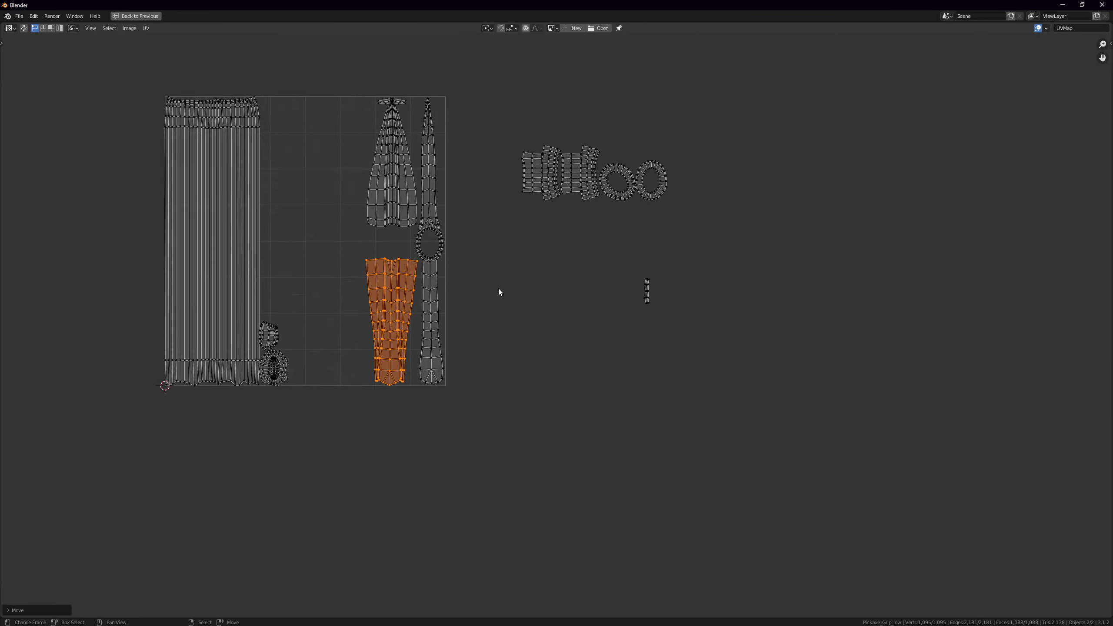
scroll(564, 256, "down", 3)
scroll(497, 231, "up", 1)
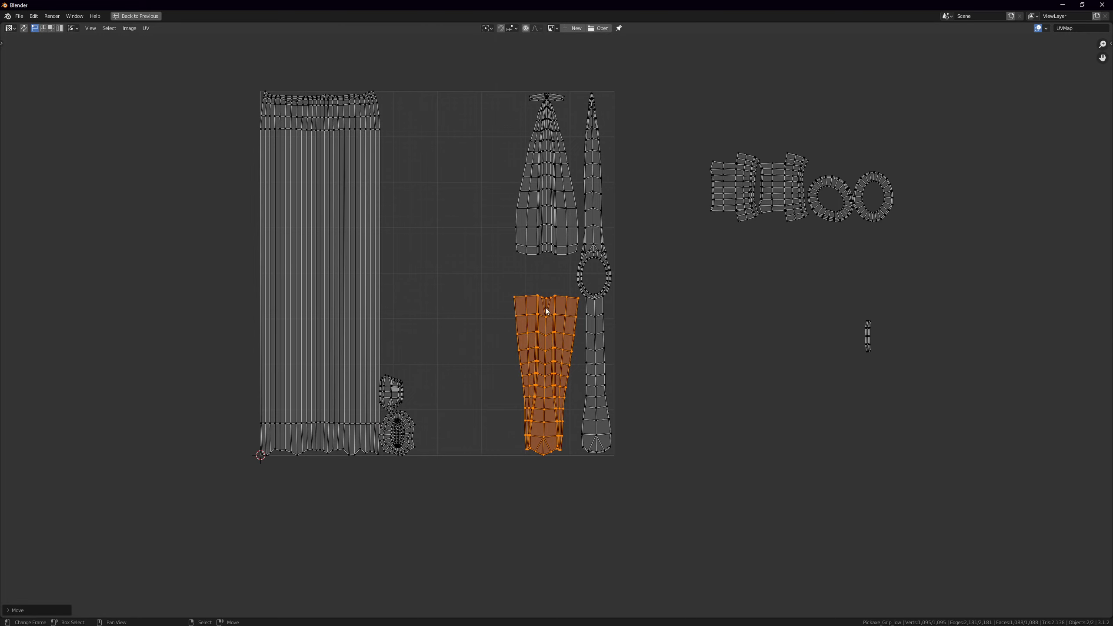
key("ctrl+v")
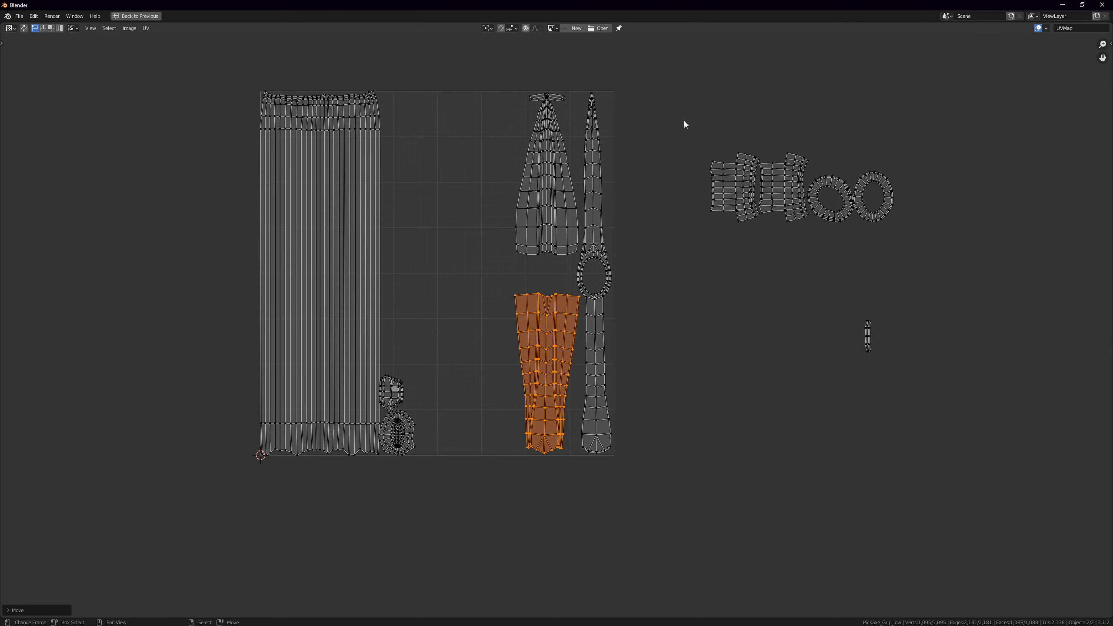
Select all UV islands and examine the grip island's upper edge and the overall layout up close
key("a")
scroll(265, 80, "up", 5)
middle_click_drag(205, 30, 681, 421)
middle_click_drag(215, 53, 319, 182)
scroll(164, 74, "up", 3)
scroll(164, 75, "up", 2)
middle_click_drag(164, 74, 287, 142)
scroll(280, 134, "up", 5)
middle_click_drag(220, 103, 367, 207)
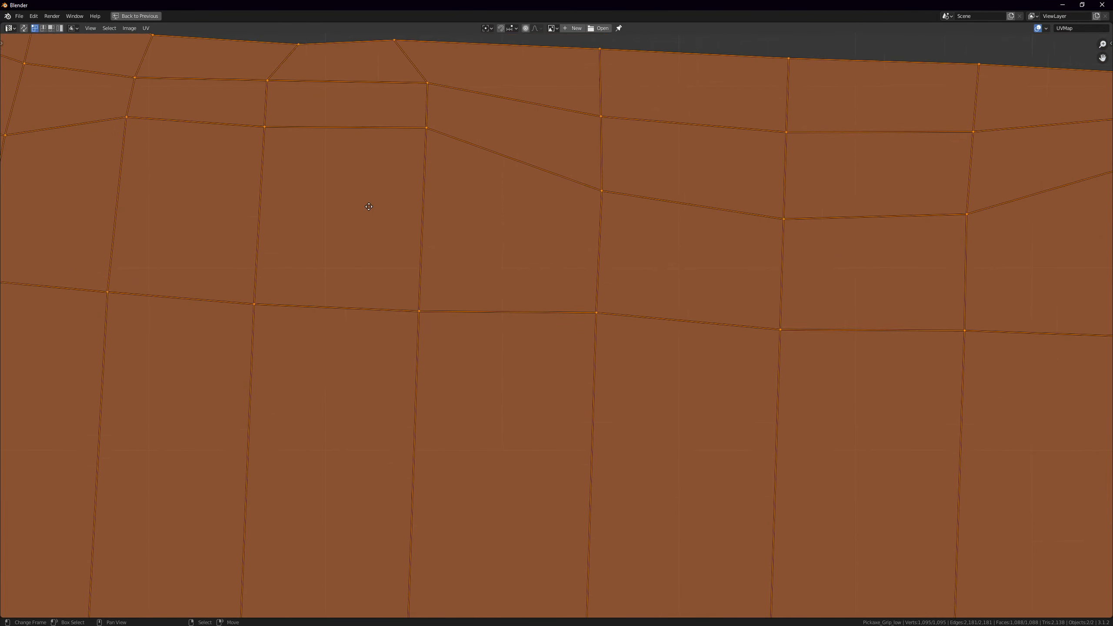
scroll(367, 207, "down", 6)
scroll(367, 207, "down", 10)
scroll(759, 431, "down", 3)
middle_click_drag(760, 431, 594, 268)
scroll(612, 149, "up", 5)
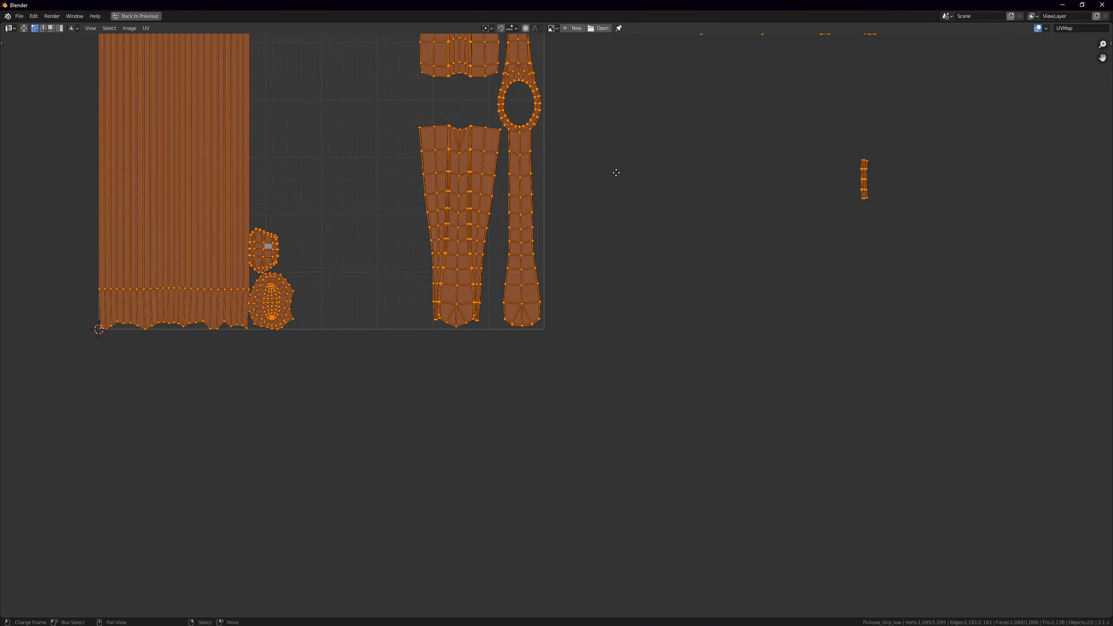
middle_click_drag(611, 149, 817, 306)
scroll(818, 305, "down", 1)
key("g")
left_click(860, 354)
key("ctrl+z")
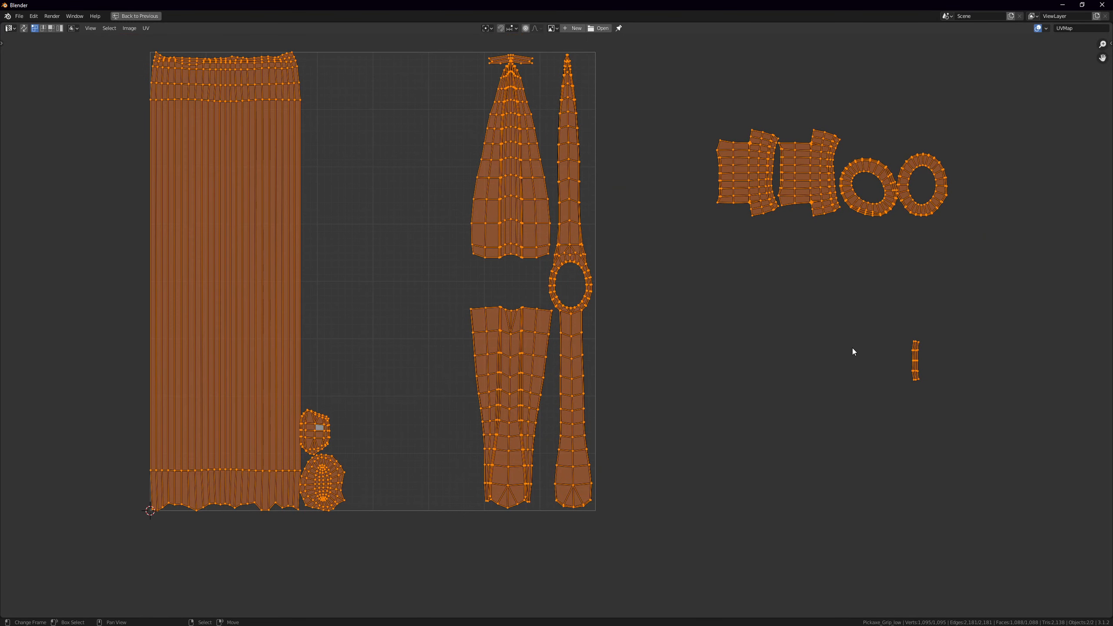
Move the small narrow strip island into the gap beside the long island's oval hole
left_click(914, 361)
key("g")
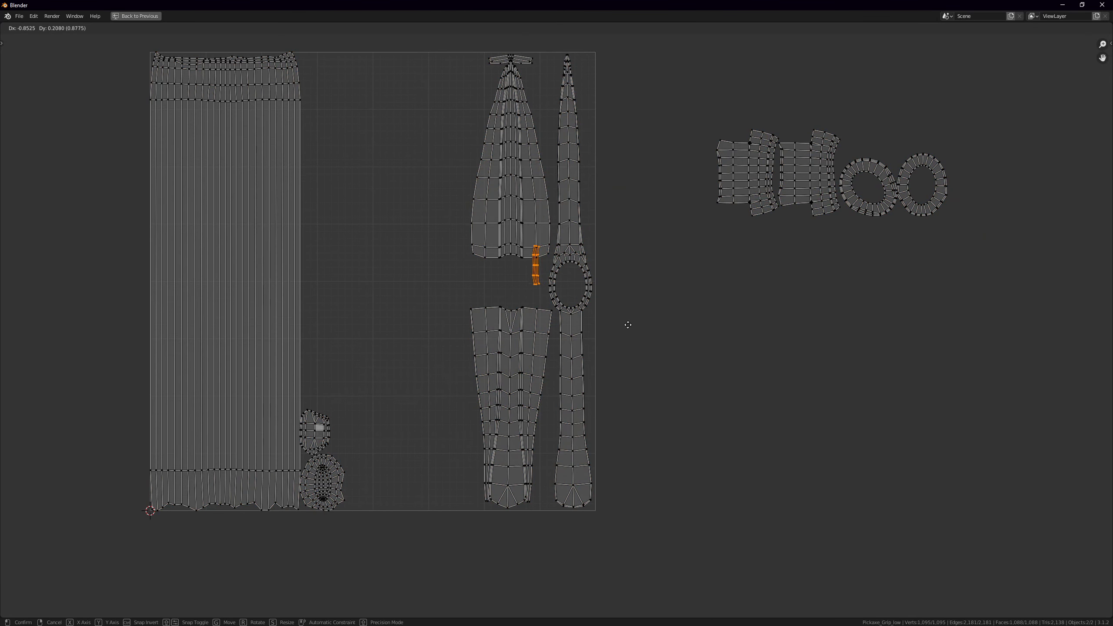
left_click(631, 335)
Stack the head's two collar side islands inside the UV square, left of the pointed fan-shaped island
left_click(718, 190)
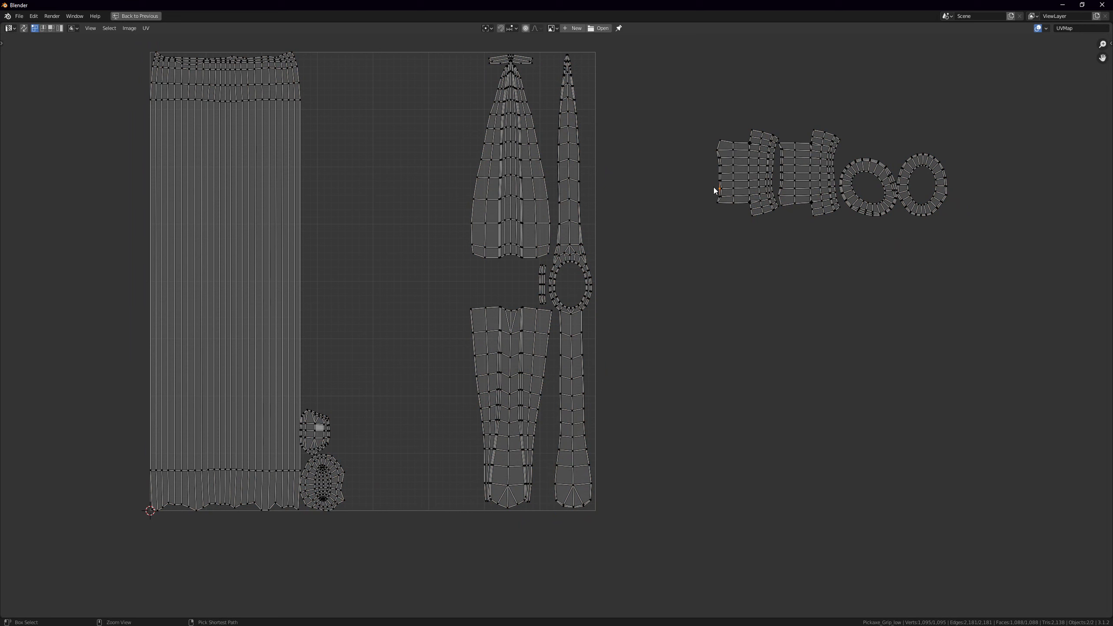
key("ctrl+l")
key("g")
left_click(403, 108)
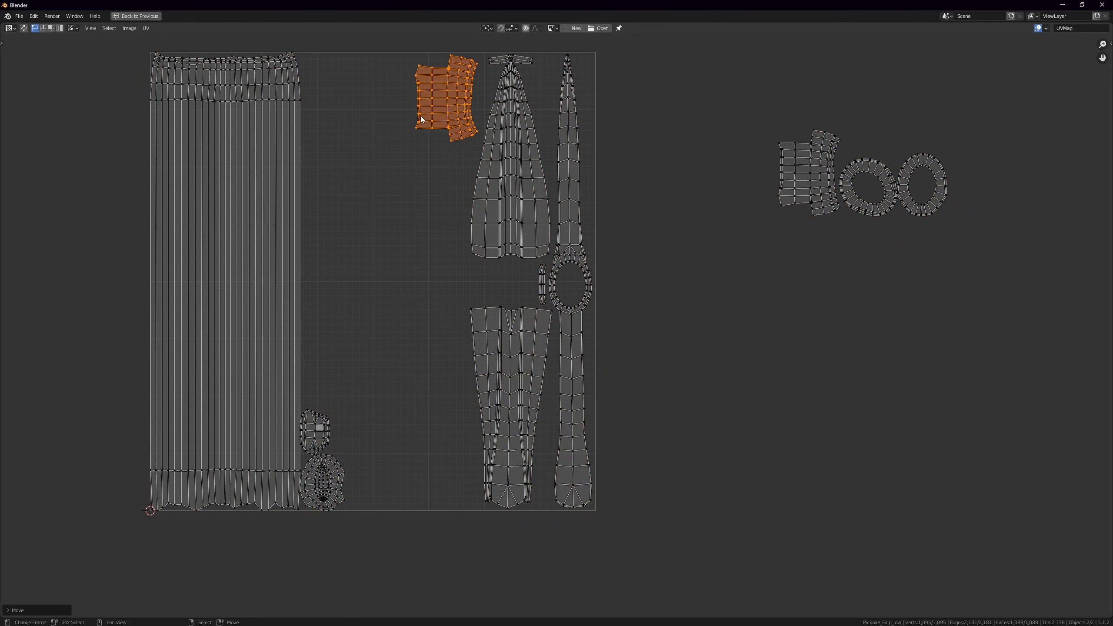
left_click(765, 173)
key("ctrl+l")
key("g")
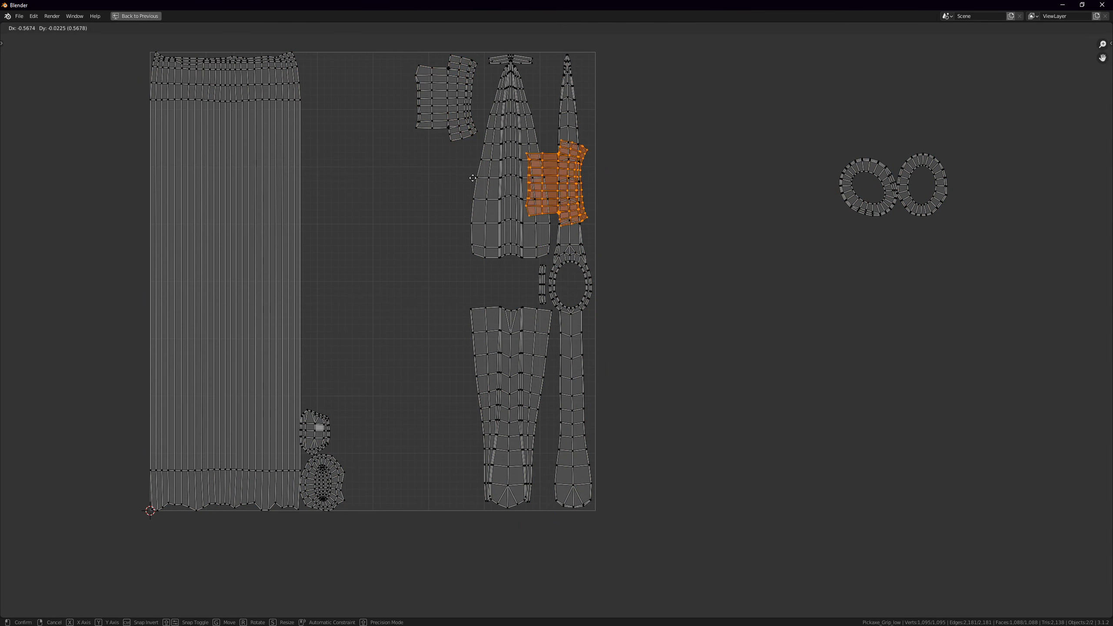
left_click(412, 193)
Move the pair of oval ring islands into the UV square, below the head's two collar side islands
left_click_drag(826, 147, 953, 237)
key("g")
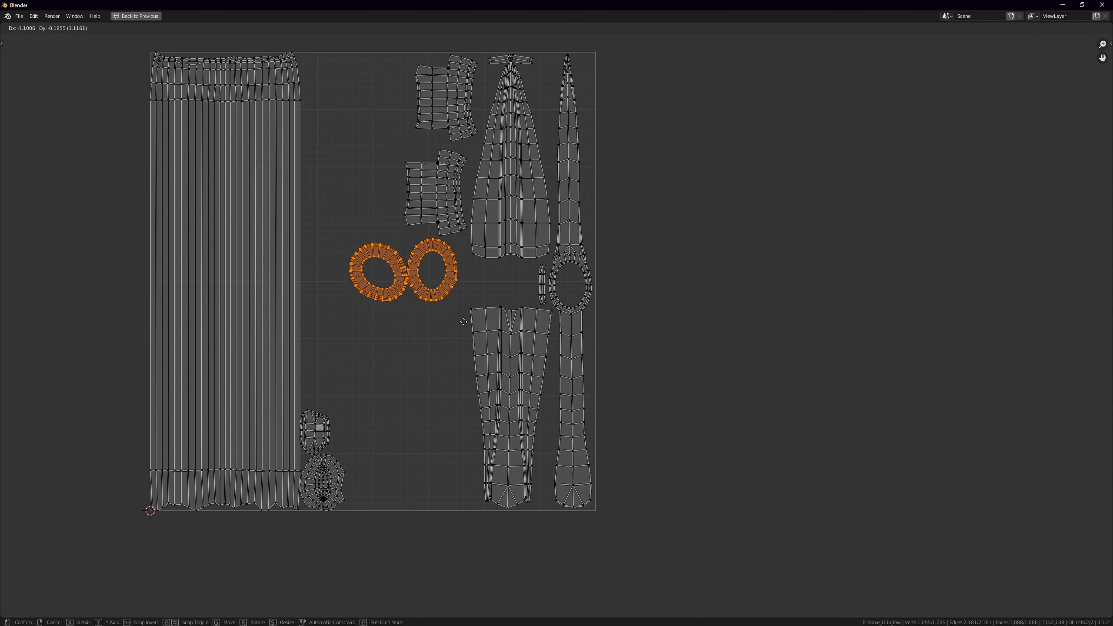
left_click(465, 323)
Rotate the tilted ring island upright and place it beside the grip's small round cap islands near the square's lower edge
left_click(399, 284)
key("ctrl+l")
key("r")
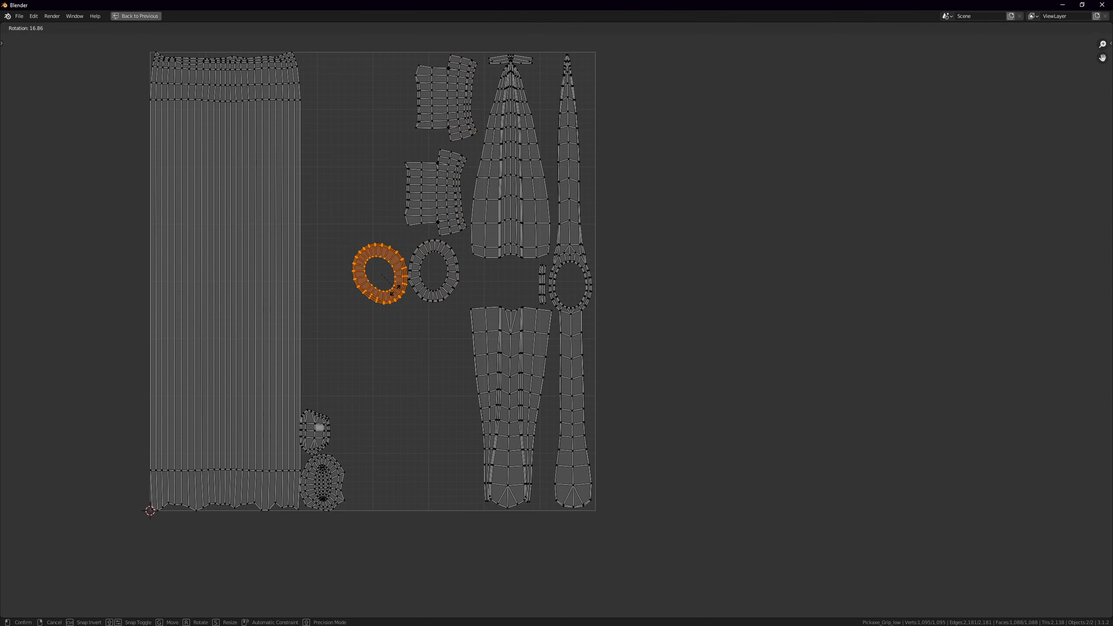
left_click(415, 428)
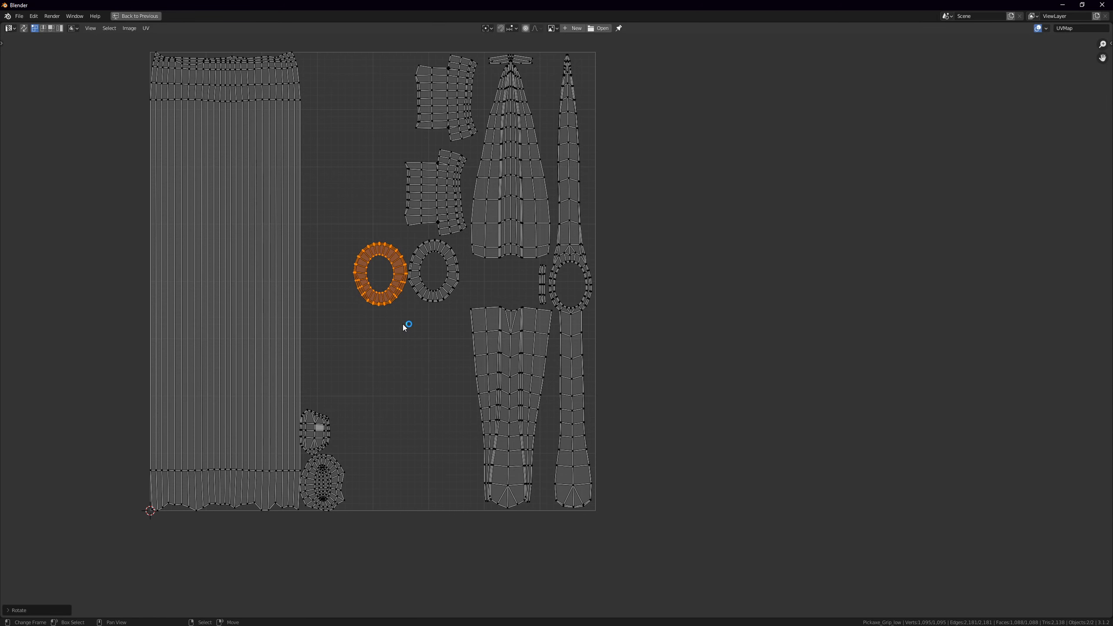
key("g")
left_click(387, 486)
Move the remaining ring island down to the square's lower edge, between the first ring and the wide tapered island, and deselect it
left_click(440, 301)
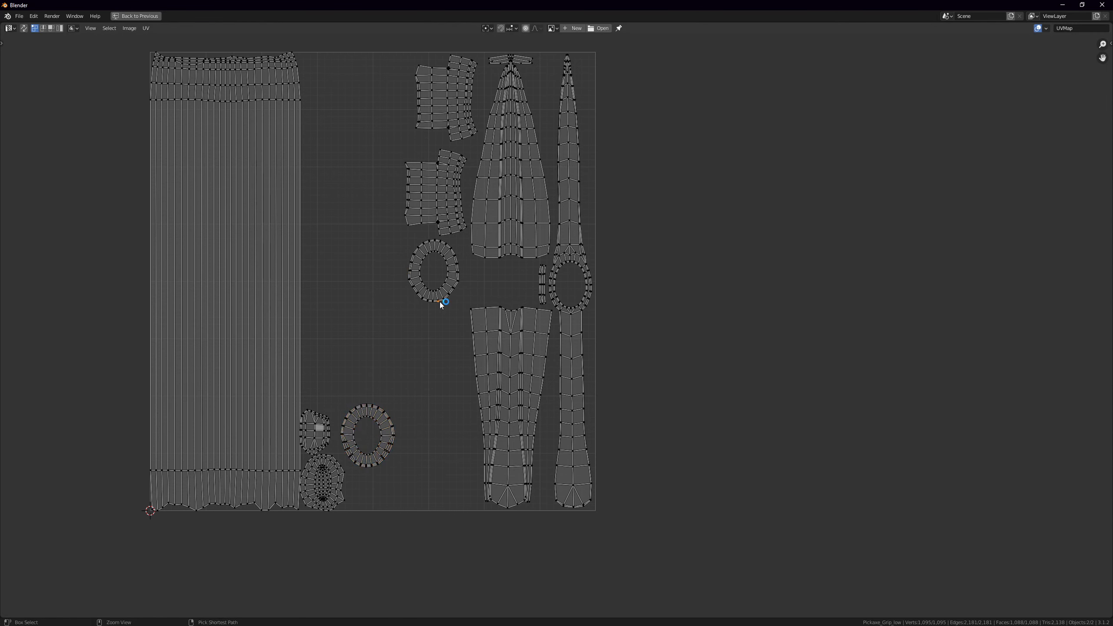
key("ctrl+l")
key("g")
left_click(431, 505)
left_click(424, 241)
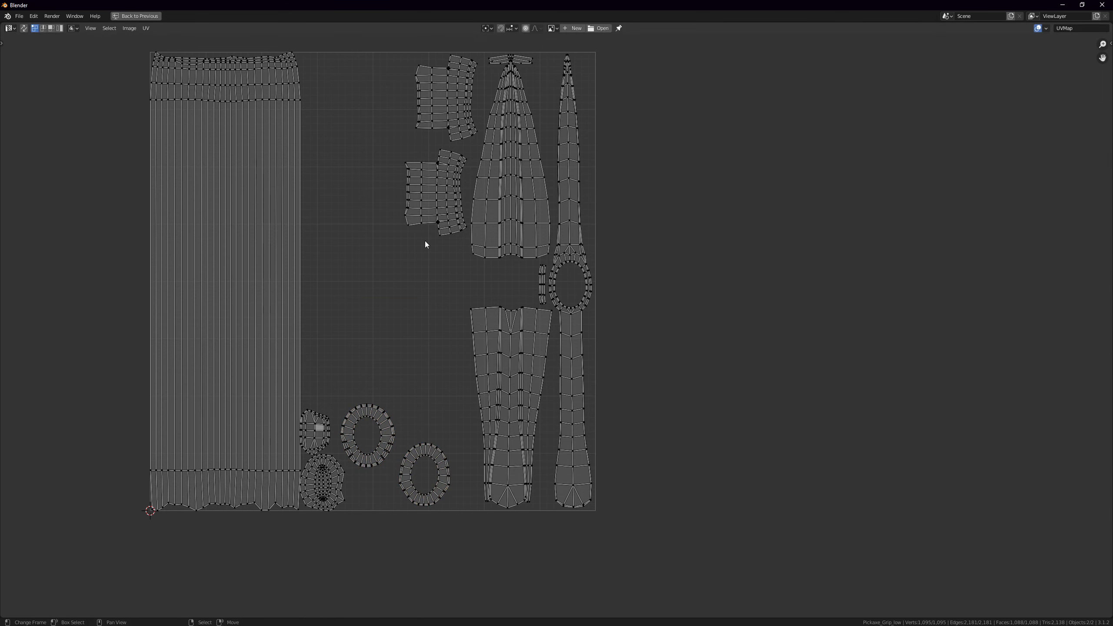
Leave the enlarged UV view and examine the checker pattern on the deselected pickaxe in Object Mode
scroll(480, 289, "down", 3)
key("ctrl+space")
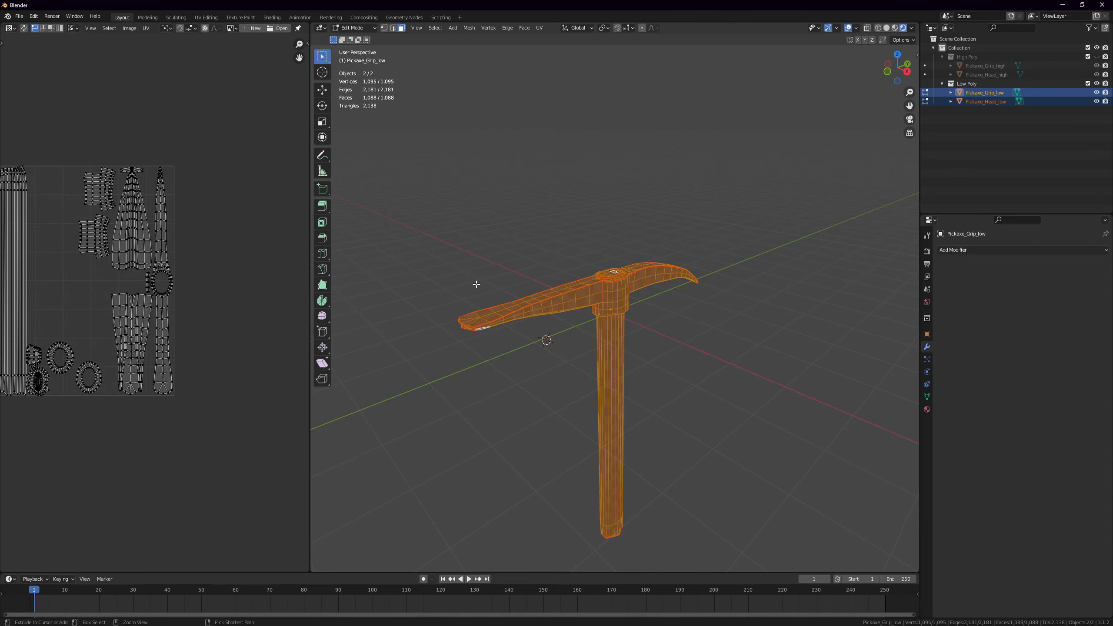
key("Tab")
middle_click_drag(565, 337, 550, 320)
scroll(535, 302, "up", 2)
key("alt+a")
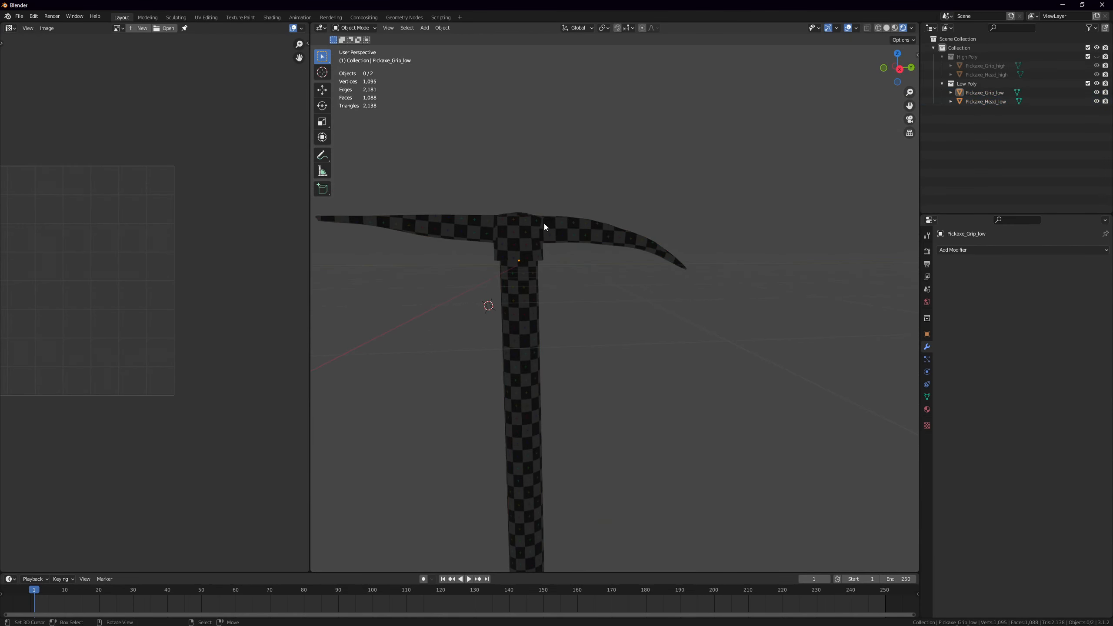
scroll(557, 307, "down", 3)
scroll(145, 271, "down", 1)
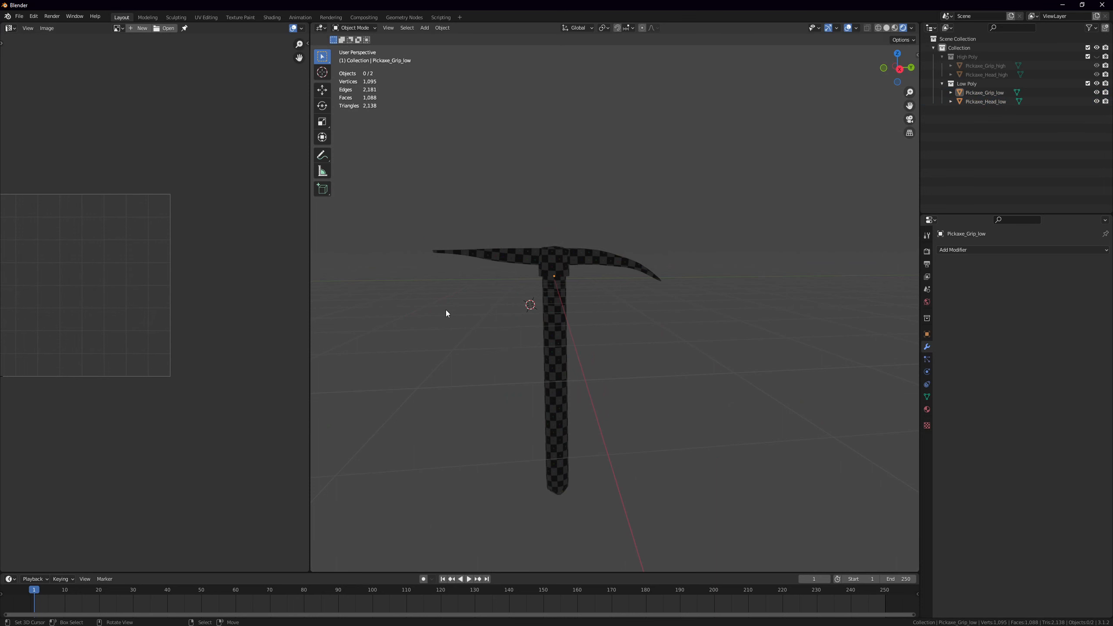
Undo the deselection, select the low-poly grip together with the head, and open both in Edit Mode
key("ctrl+z")
key("ctrl+z")
key("ctrl+z")
key("ctrl+z")
key("ctrl+z")
key("ctrl+z")
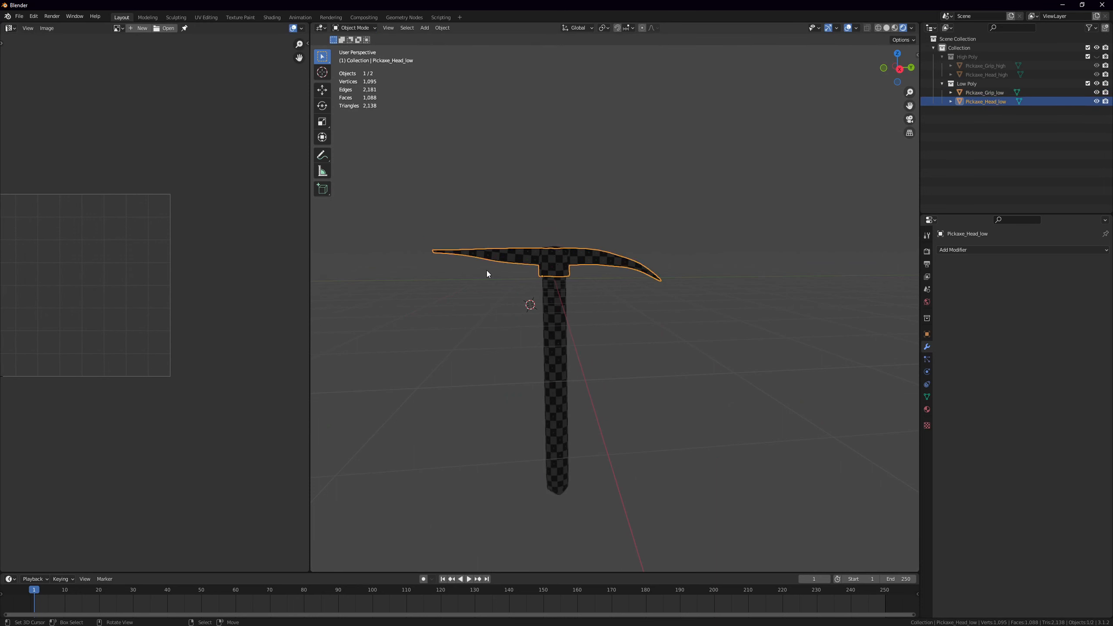
left_click(556, 289, "shift")
key("Tab")
key("alt+a")
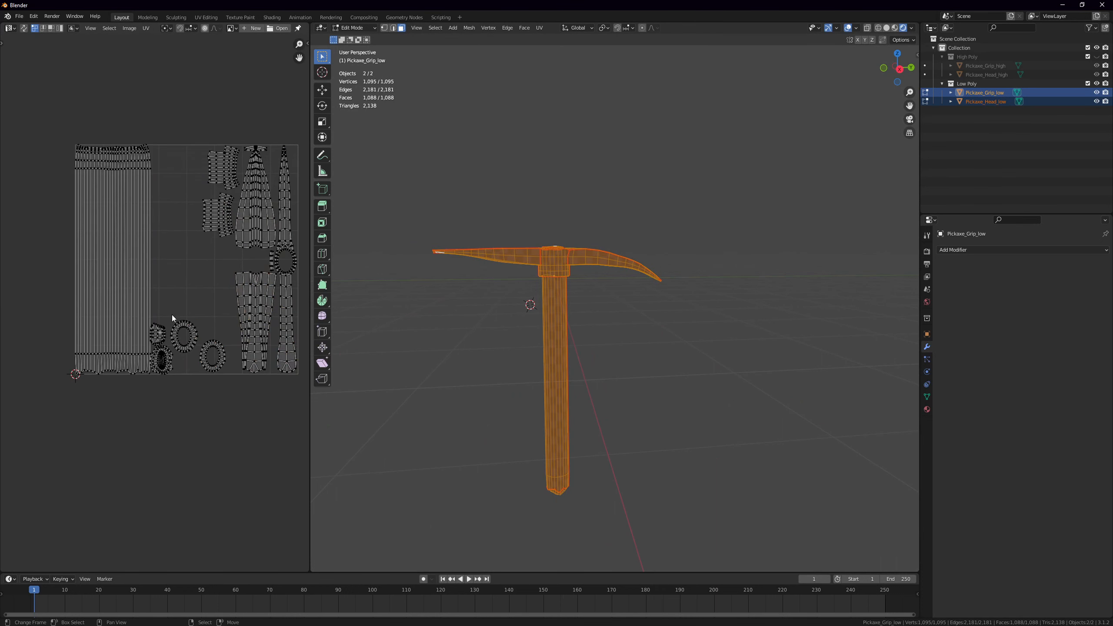
Scale the grip's large rectangular island down slightly to leave a small margin inside the UV square's borders
key("ctrl+space")
scroll(513, 293, "up", 3)
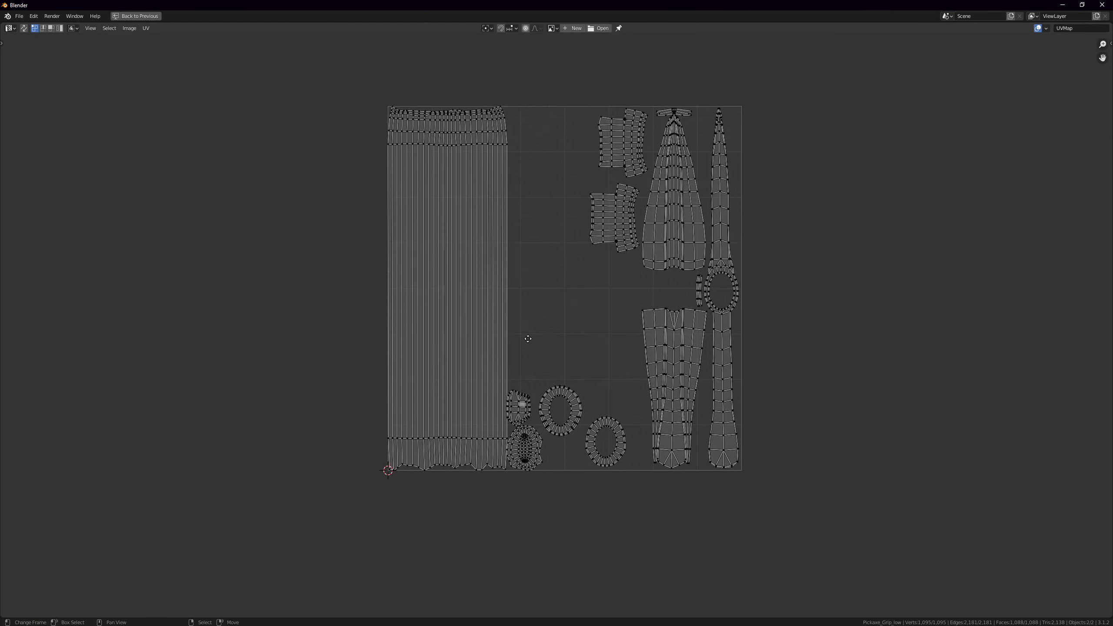
middle_click_drag(522, 402, 471, 462)
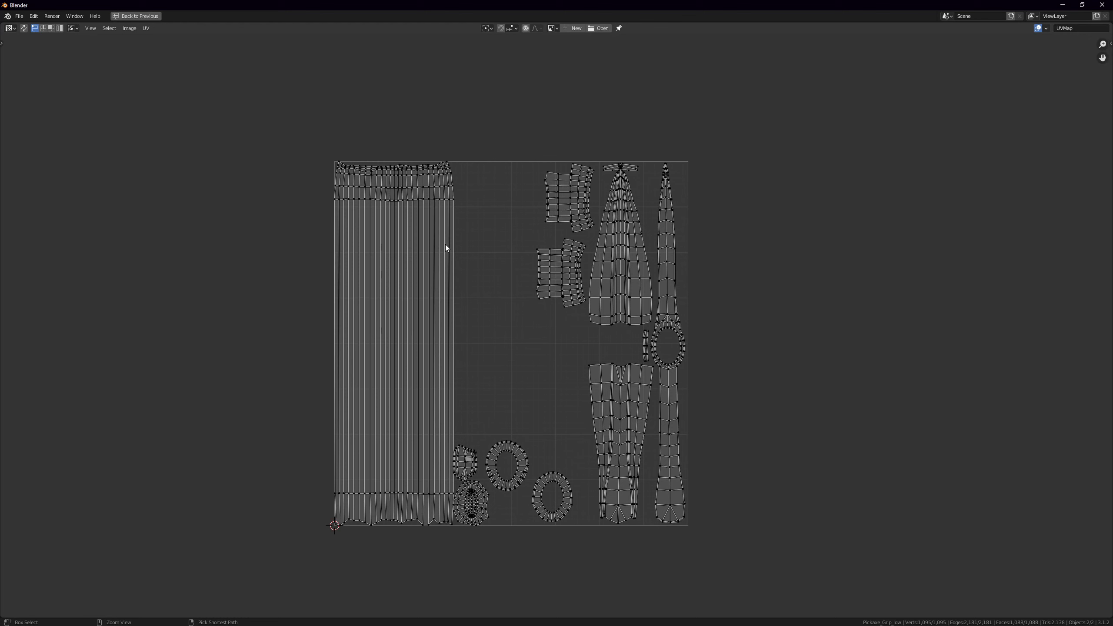
key("l")
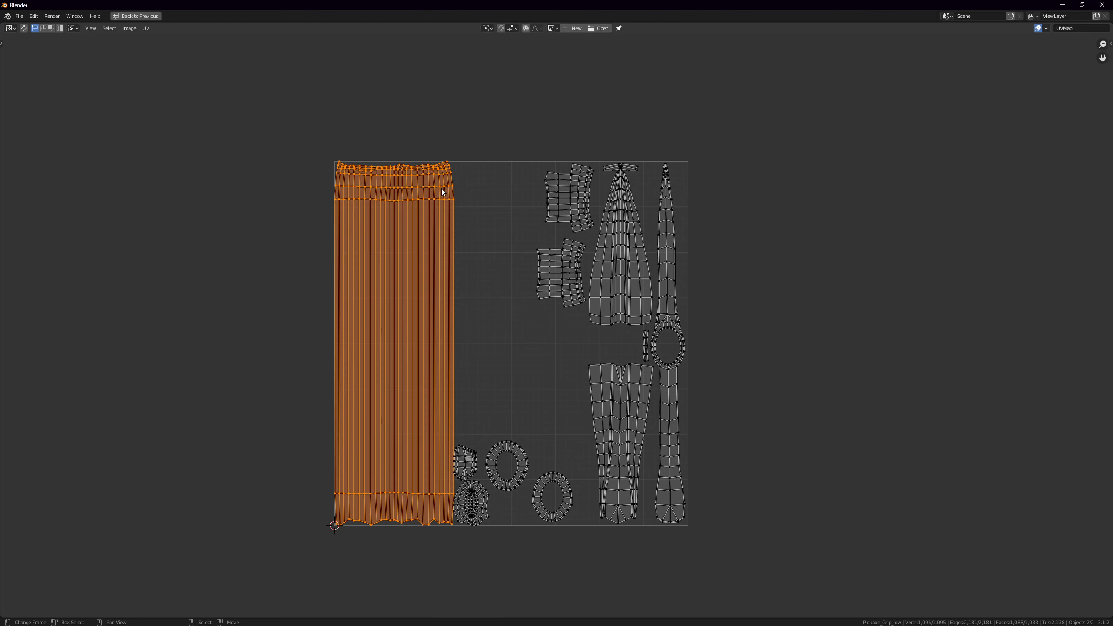
key("s")
left_click(440, 210)
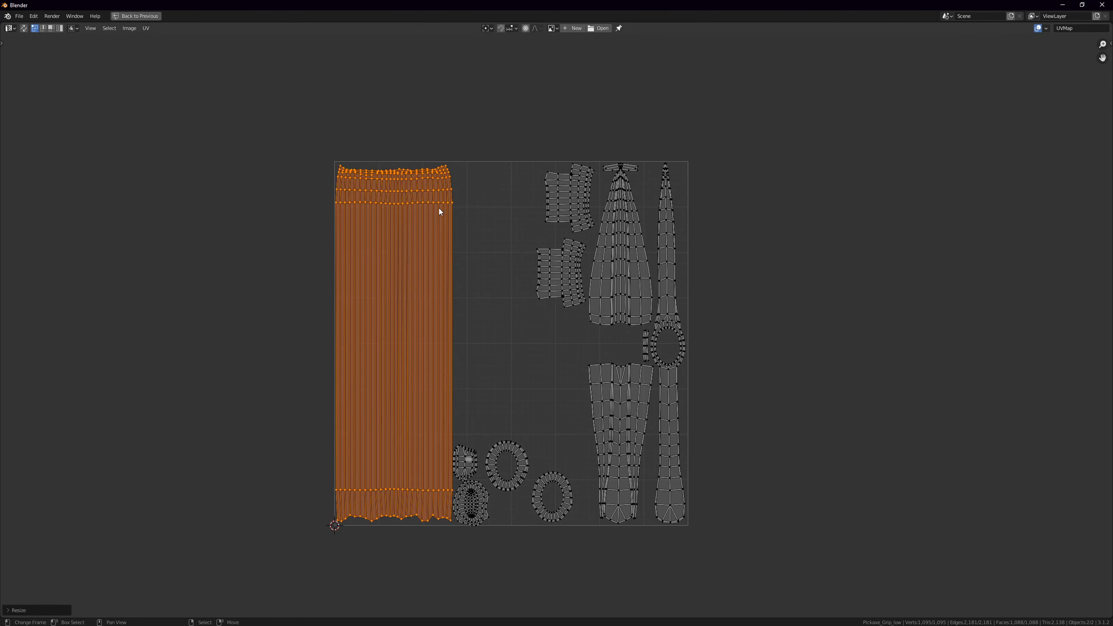
Examine the checker pattern across the whole pickaxe from several angles in Object Mode
key("ctrl+space")
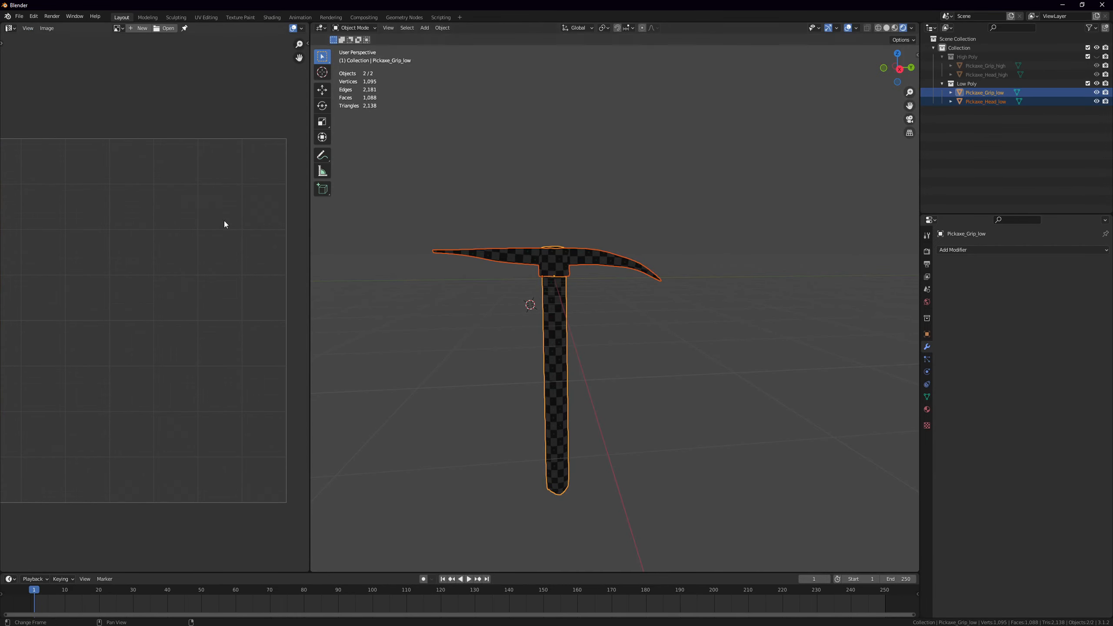
scroll(623, 387, "down", 3)
right_click(623, 387)
middle_click_drag(622, 387, 633, 394)
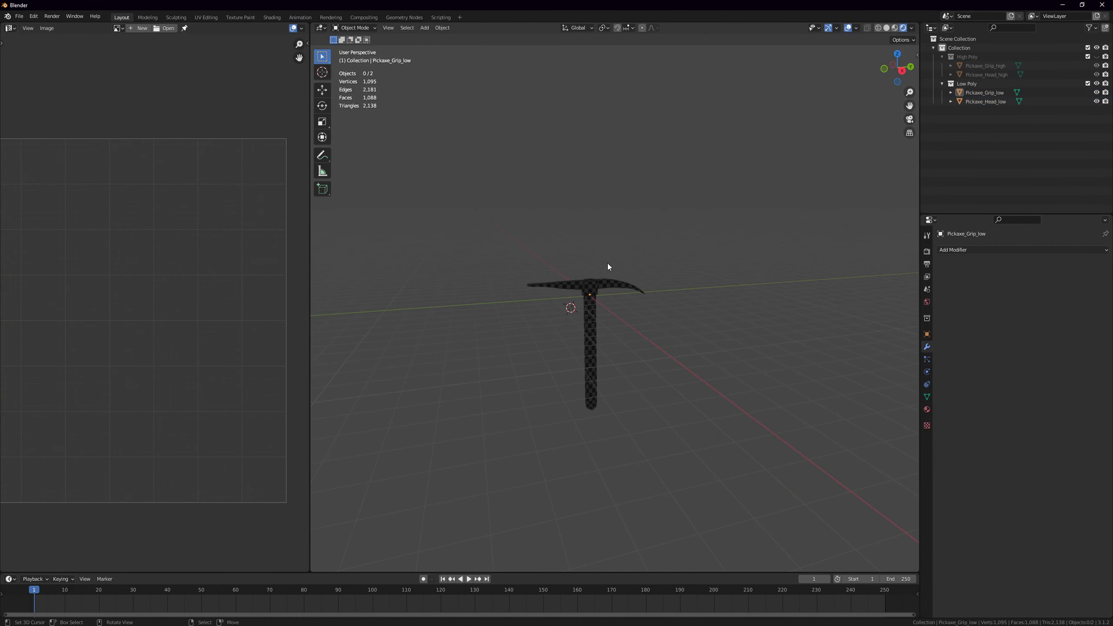
right_click(599, 295)
right_click(594, 316, "shift")
middle_click_drag(572, 279, 592, 297)
scroll(591, 297, "up", 3)
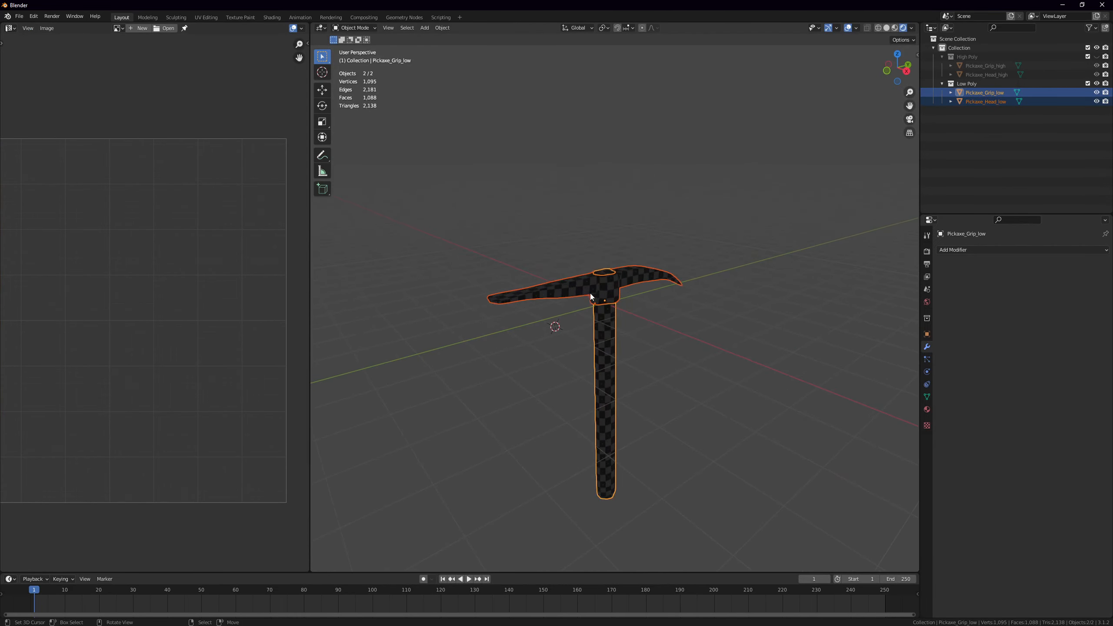
key("Tab")
key("Tab")
Check the materials assigned to the low-poly grip and head, leaving both parts selected
right_click(614, 339)
left_click(927, 410)
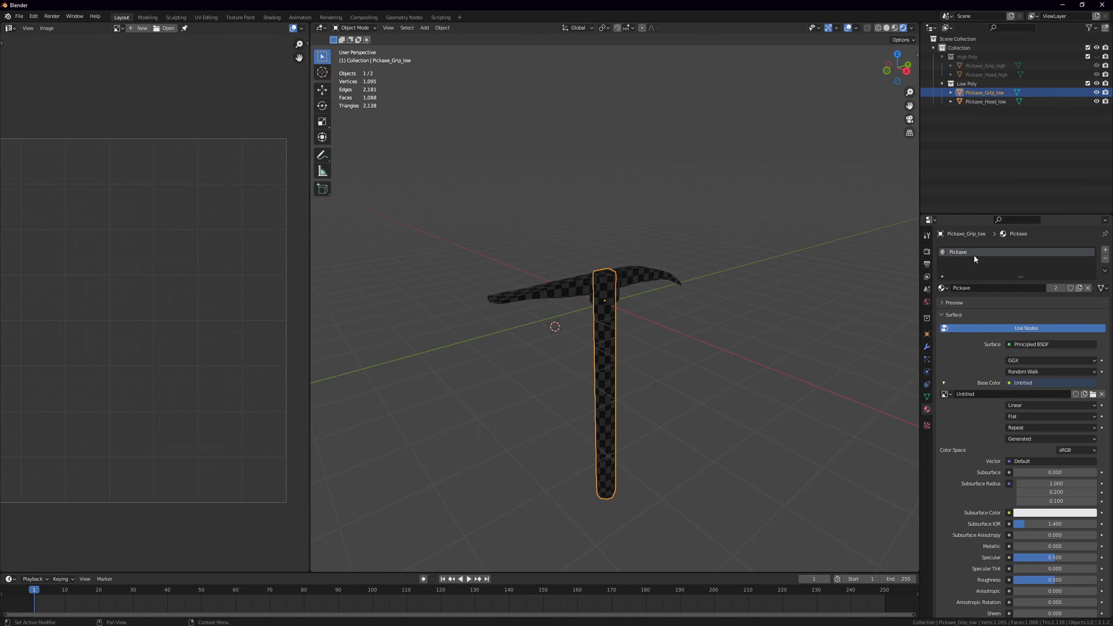
right_click(602, 281, "shift")
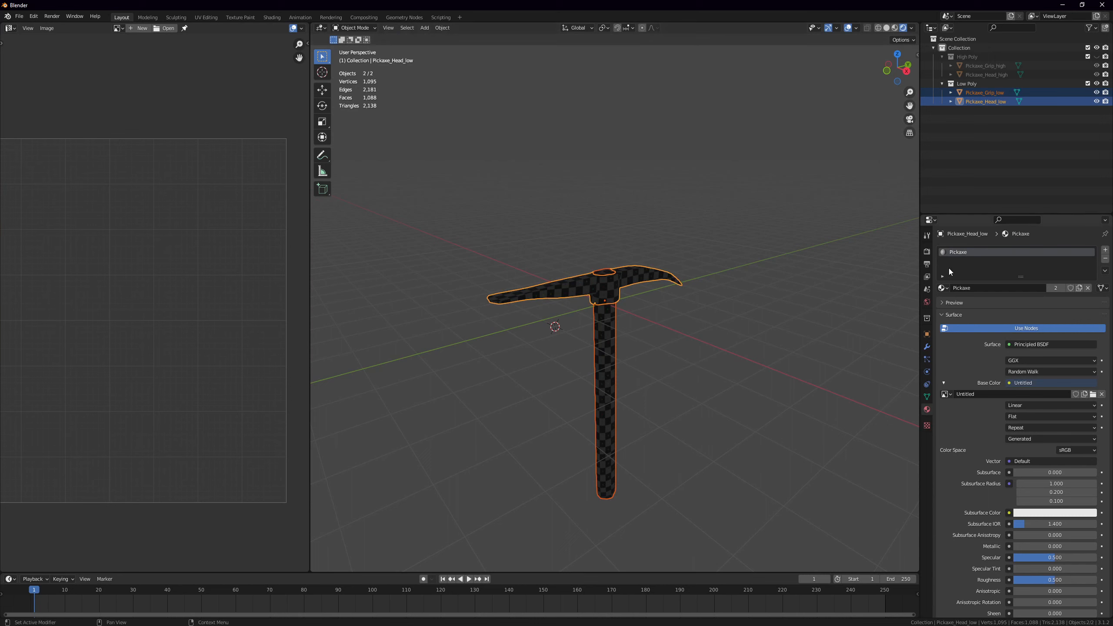
Start an FBX export limited to the selected objects
left_click(19, 16)
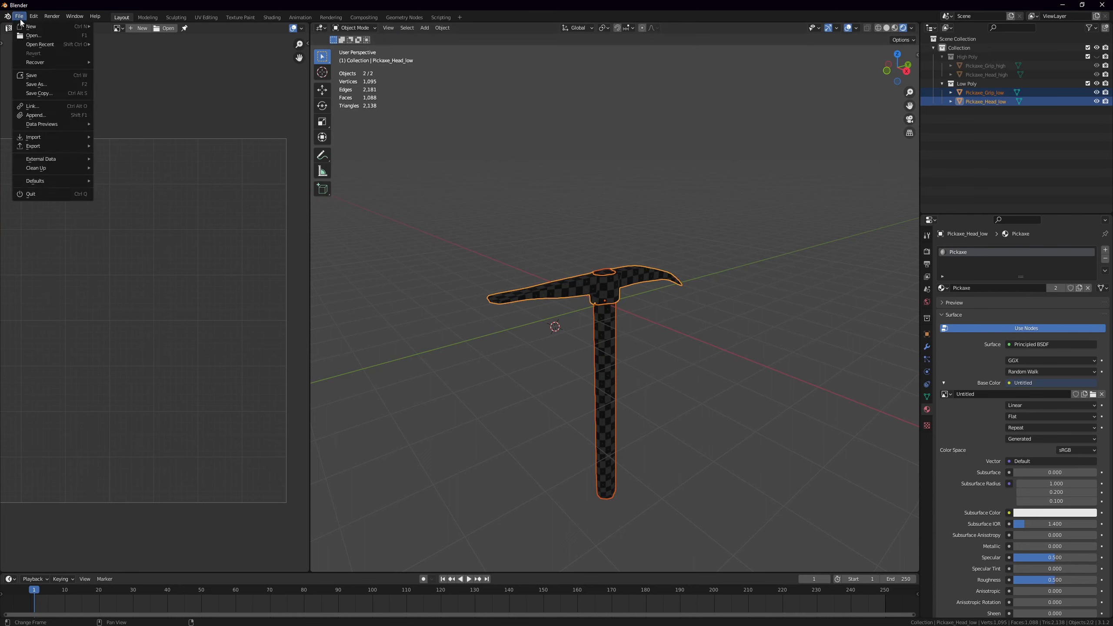
mouse_move(53, 145)
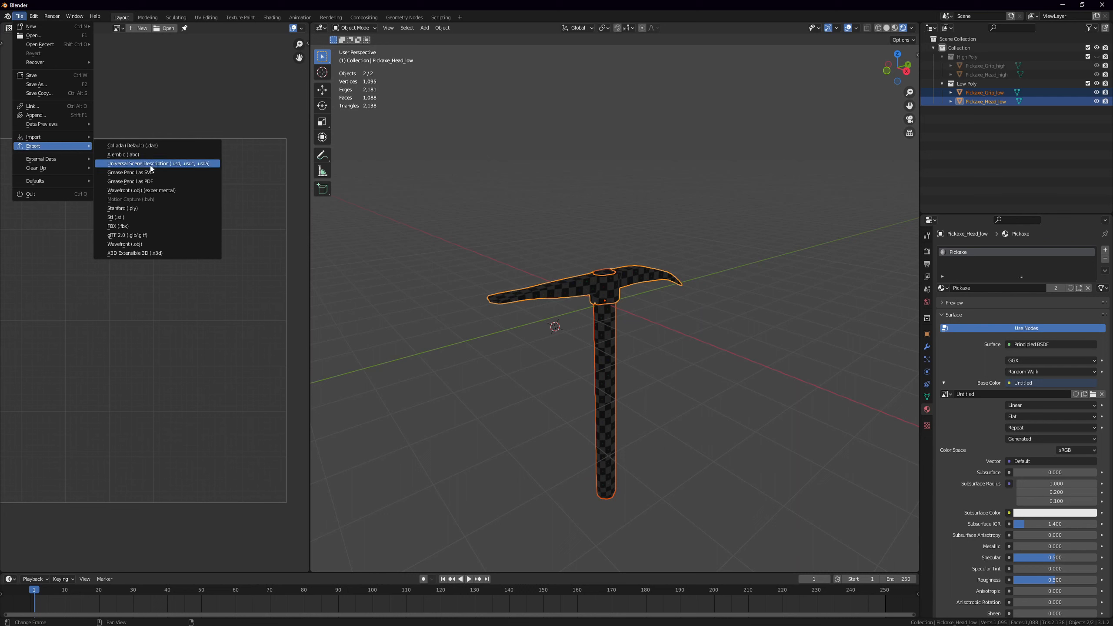
left_click(130, 226)
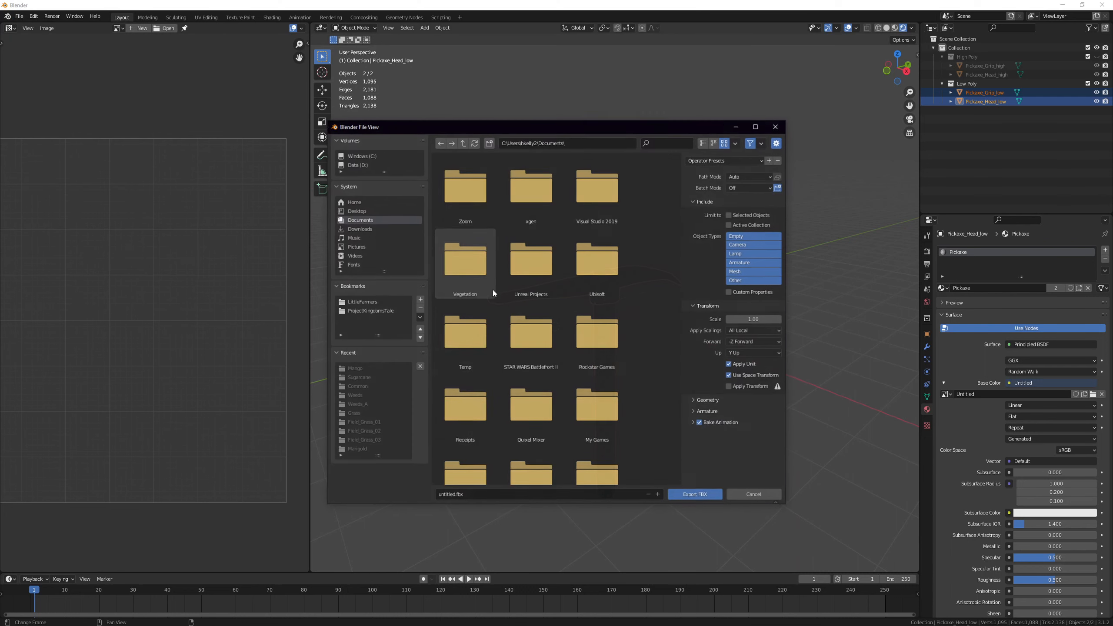
left_click(747, 216)
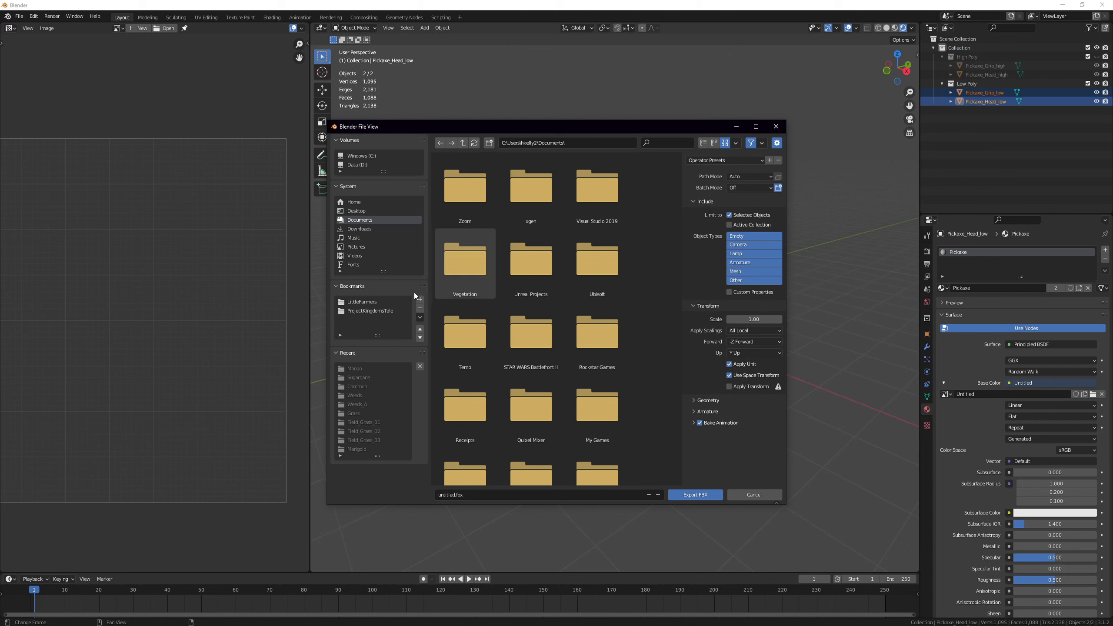
Create a folder named Pickaxe on the Desktop and open it as the export destination
left_click(357, 165)
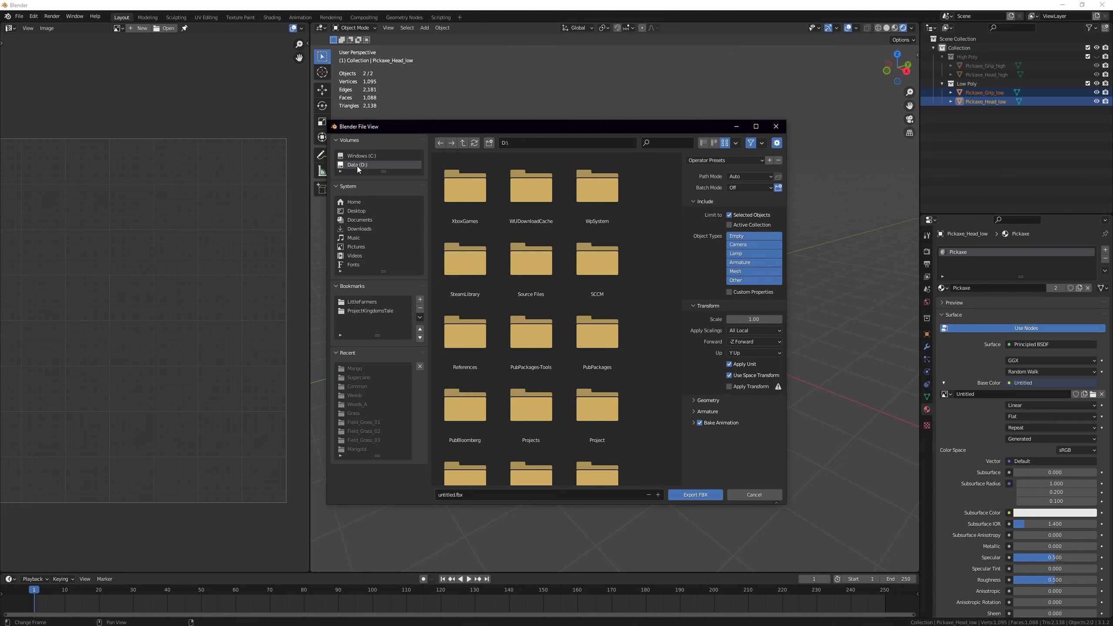
left_click(356, 210)
left_click(489, 142)
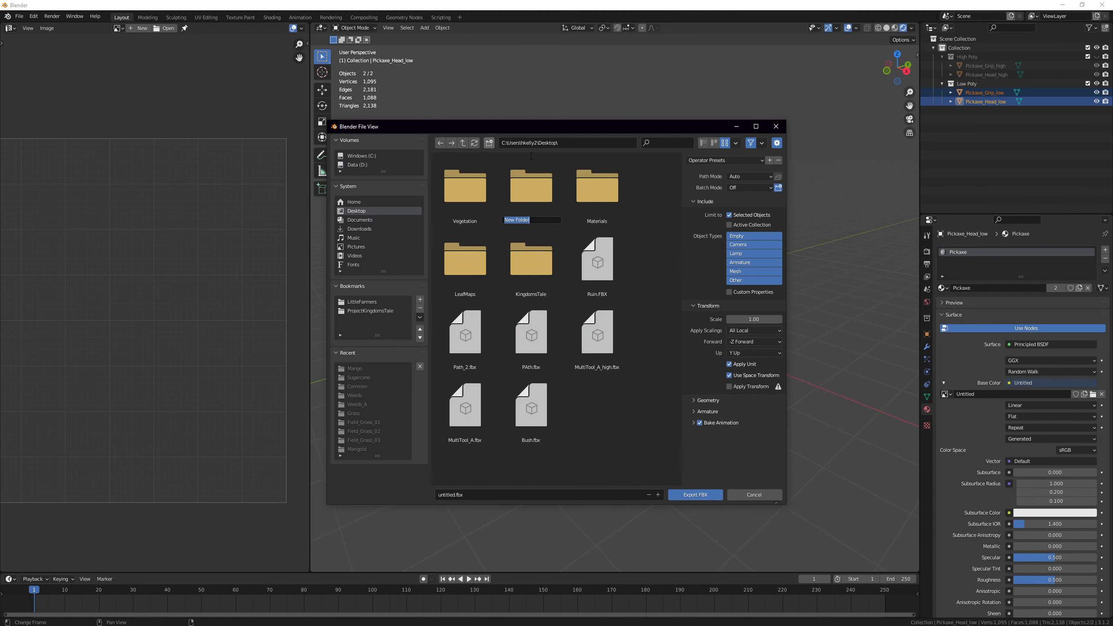
type("Pickaxe")
key("Return")
double_click(531, 186)
Name the export file WEAPON_PICKAXE_LOW.fbx and export the low-poly parts
left_click(489, 497)
type("WE")
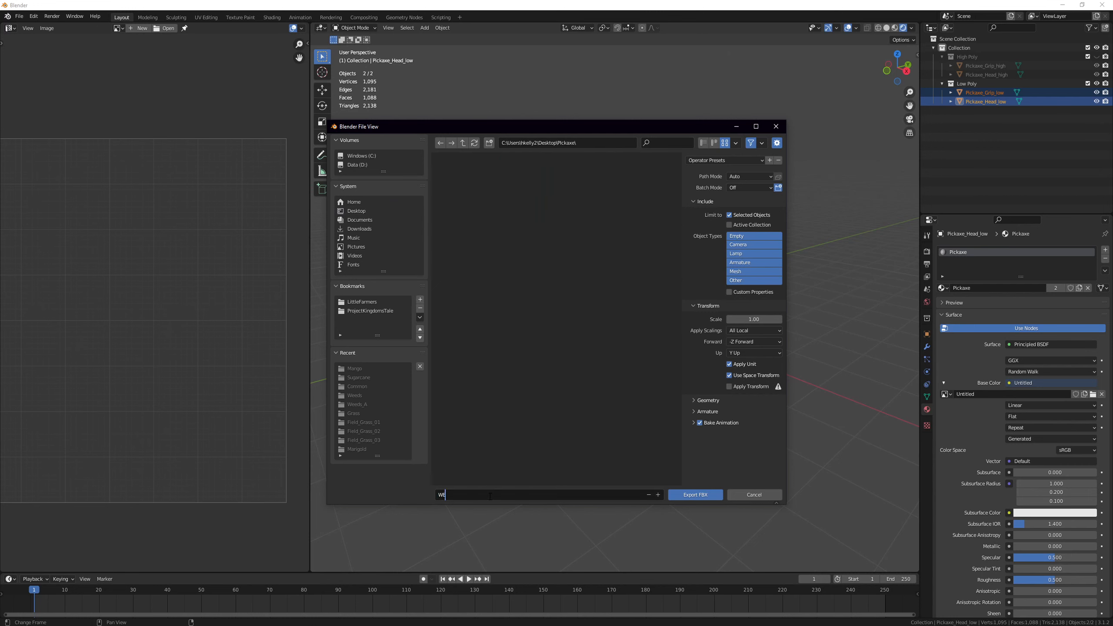
type("APON_PICKAXE_LOW")
key("Return")
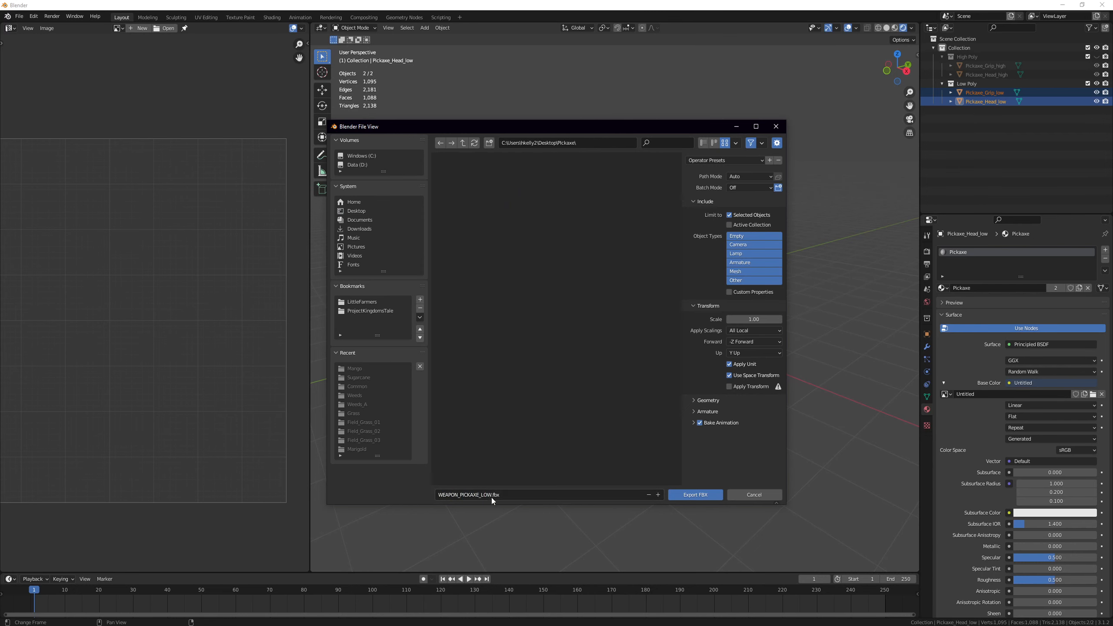
left_click(696, 495)
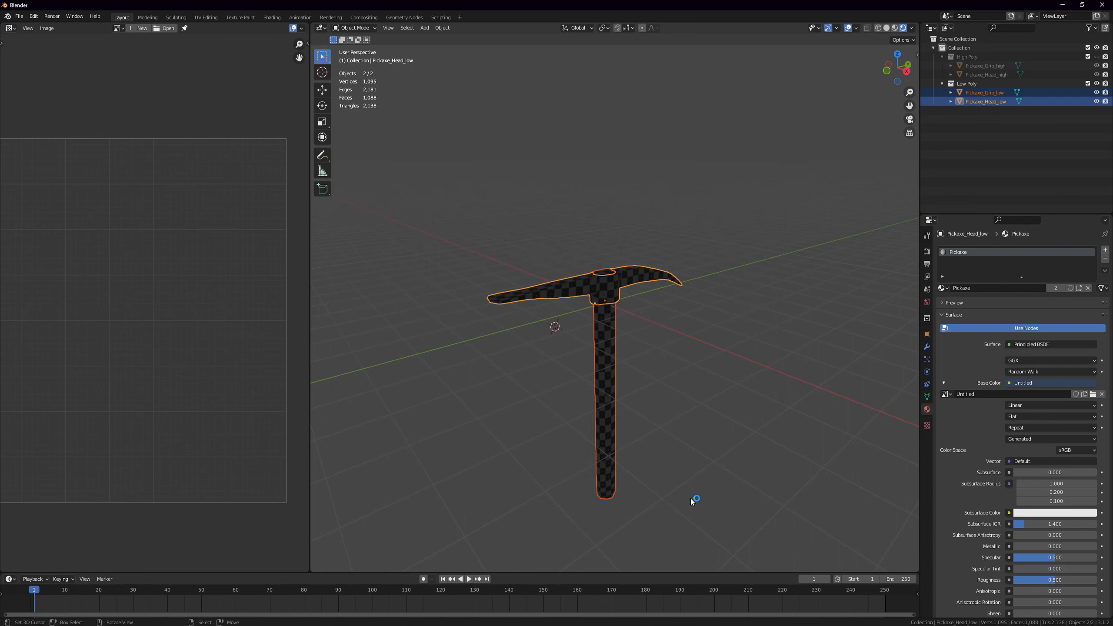
Hide the low-poly parts, show the High Poly collection and select both of its objects
key("h")
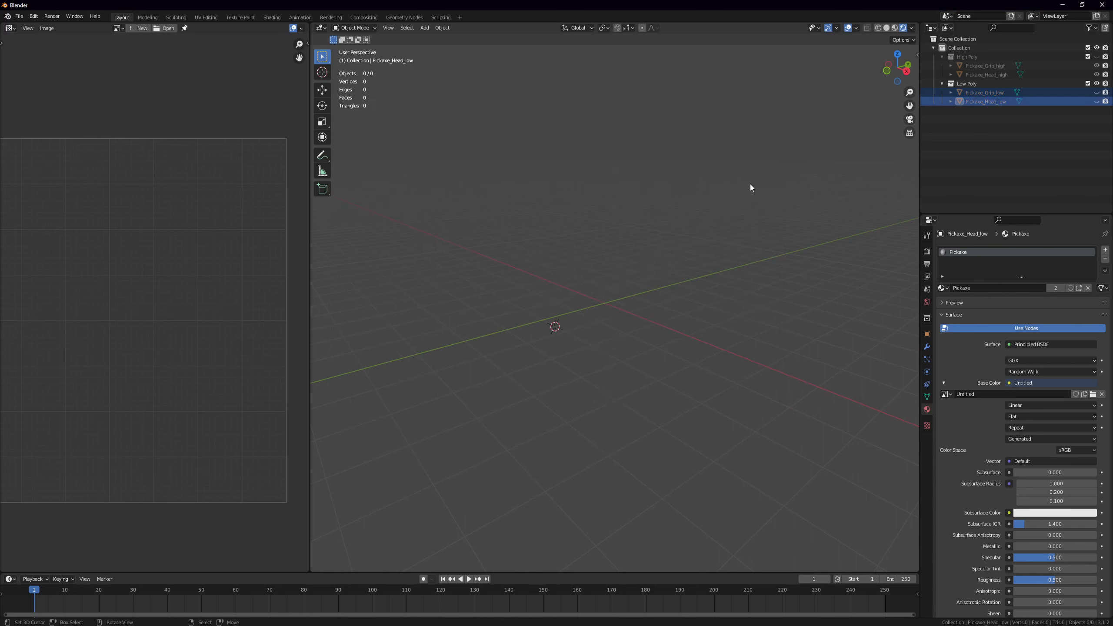
left_click(1097, 56)
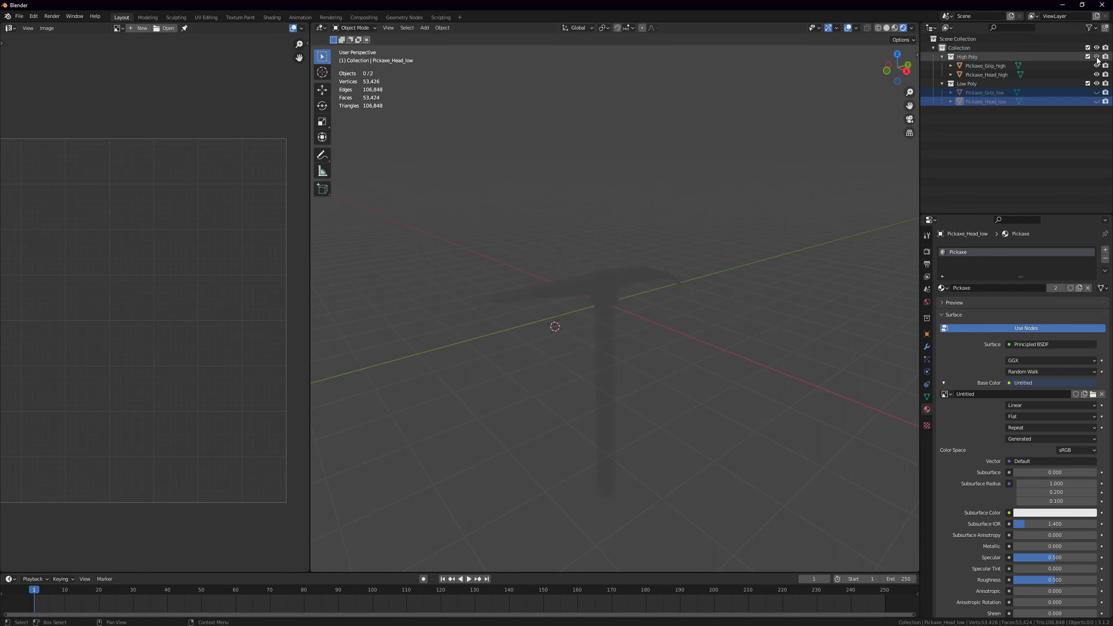
left_click(562, 289)
key("a")
Export the selected high-poly grip and head as WEAPON_PICKAXE_HIGH.fbx into the Pickaxe folder
left_click(20, 16)
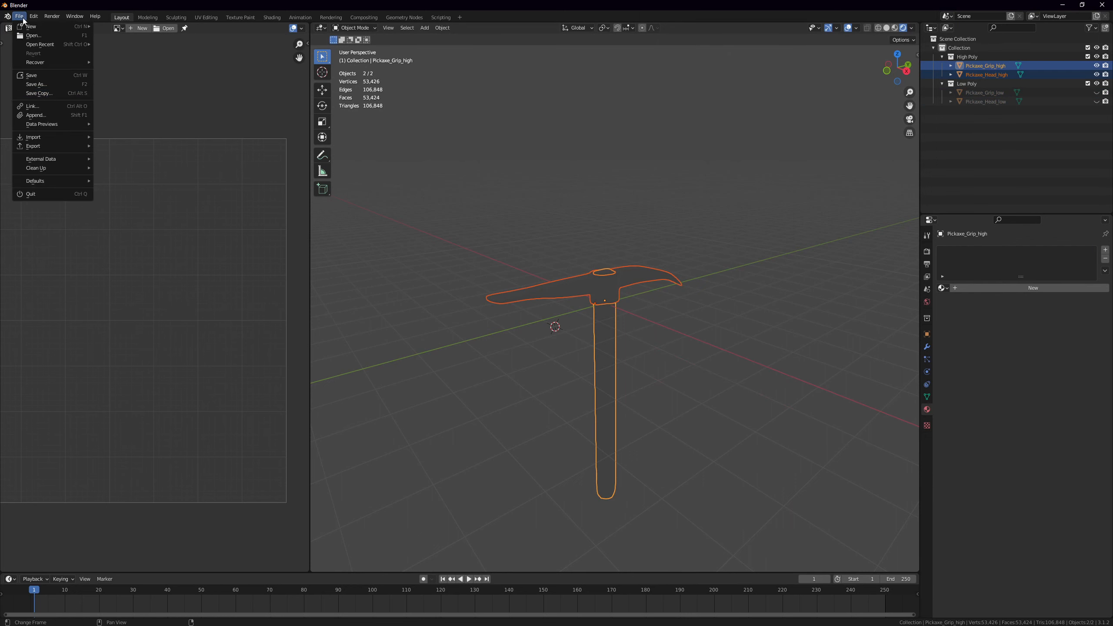
mouse_move(57, 146)
left_click(137, 153)
left_click(19, 16)
left_click(142, 220)
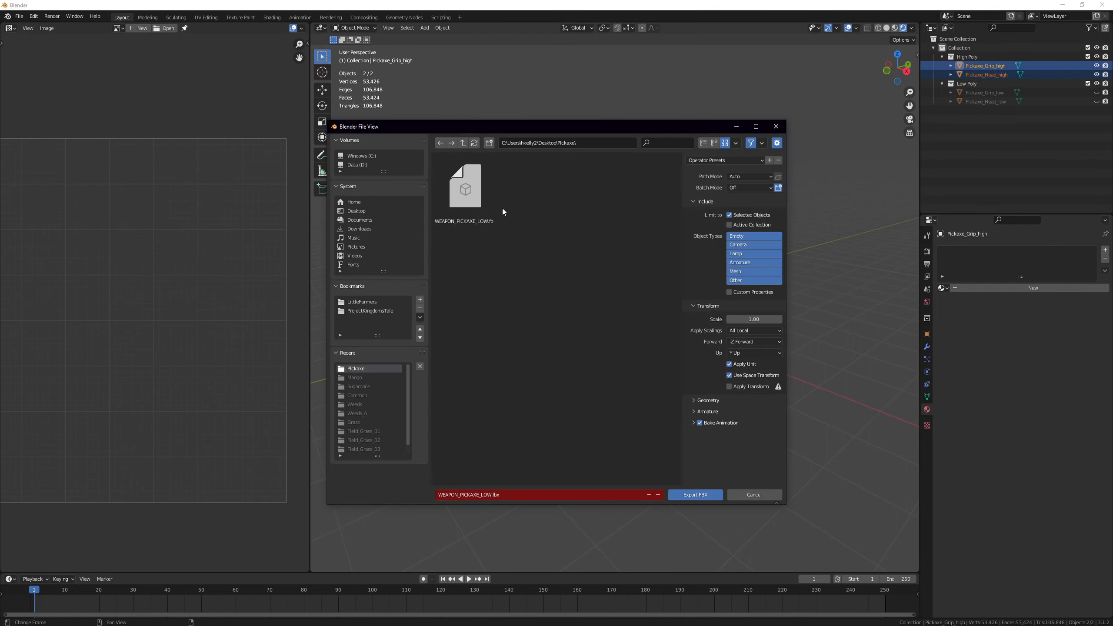
left_click(481, 494)
double_click(482, 494)
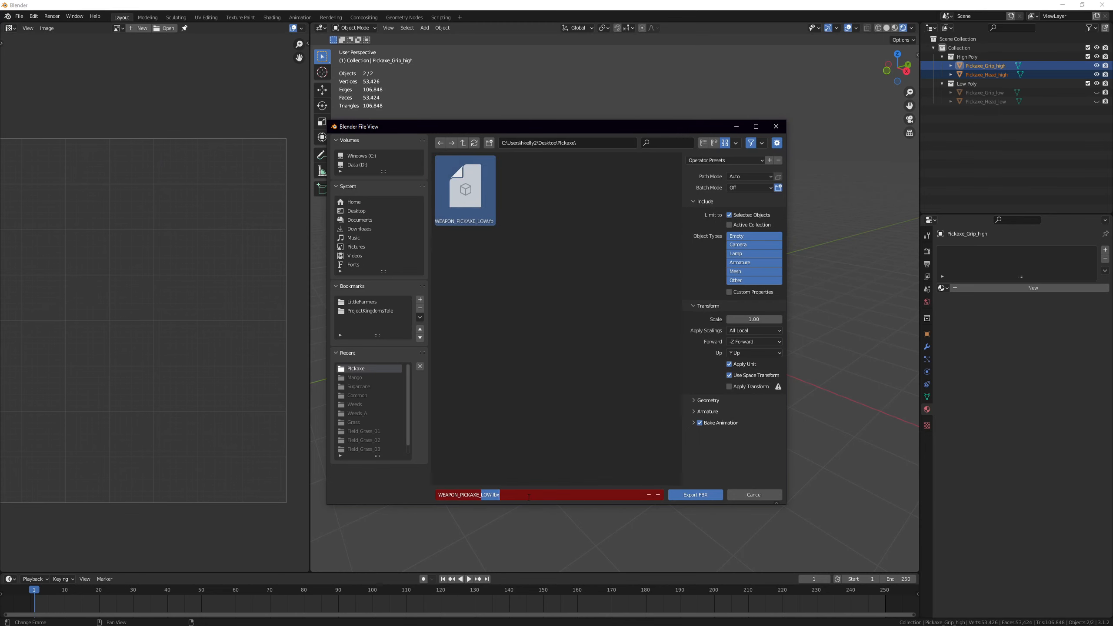
type("HIGH")
key("Return")
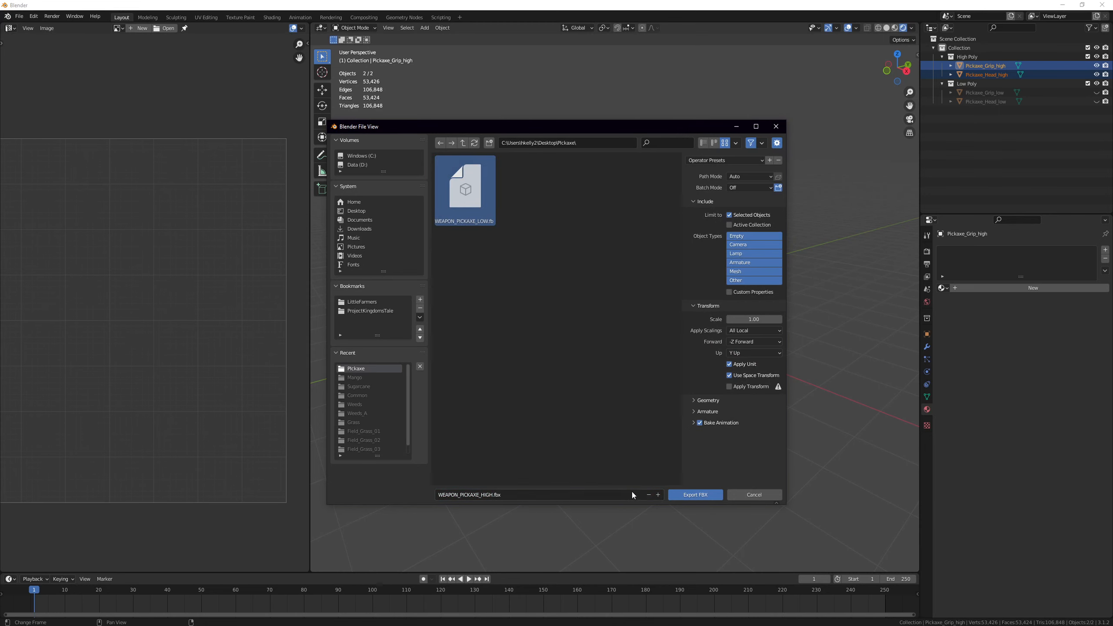
left_click(697, 495)
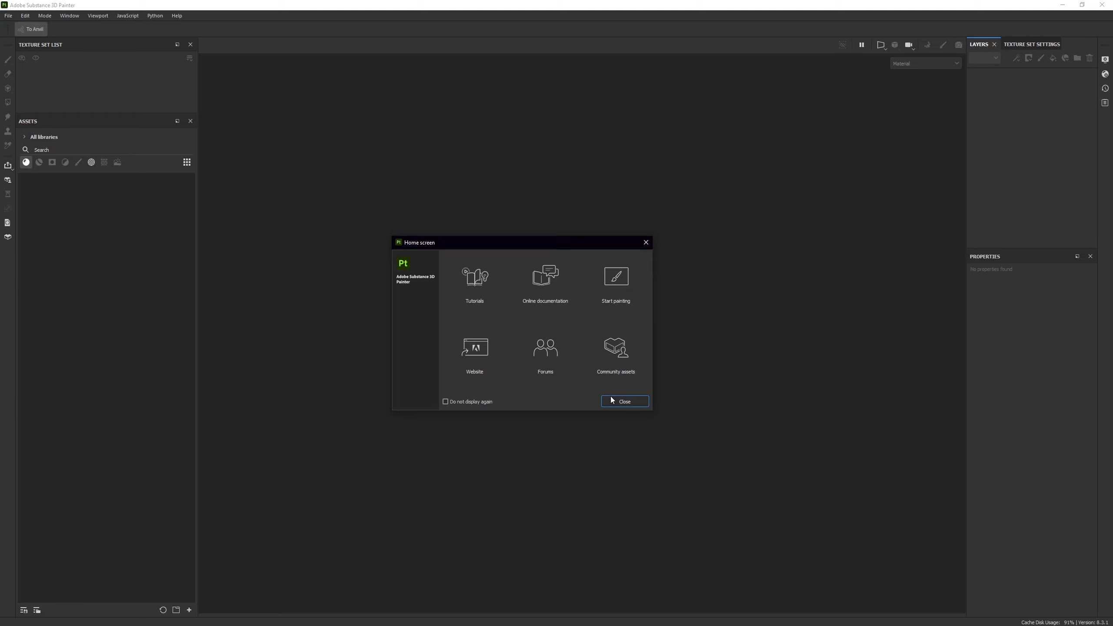
Switch to Substance 3D Painter, start a new project and choose WEAPON_PICKAXE_LOW.fbx from the Desktop's Pickaxe folder as its mesh
left_click(618, 401)
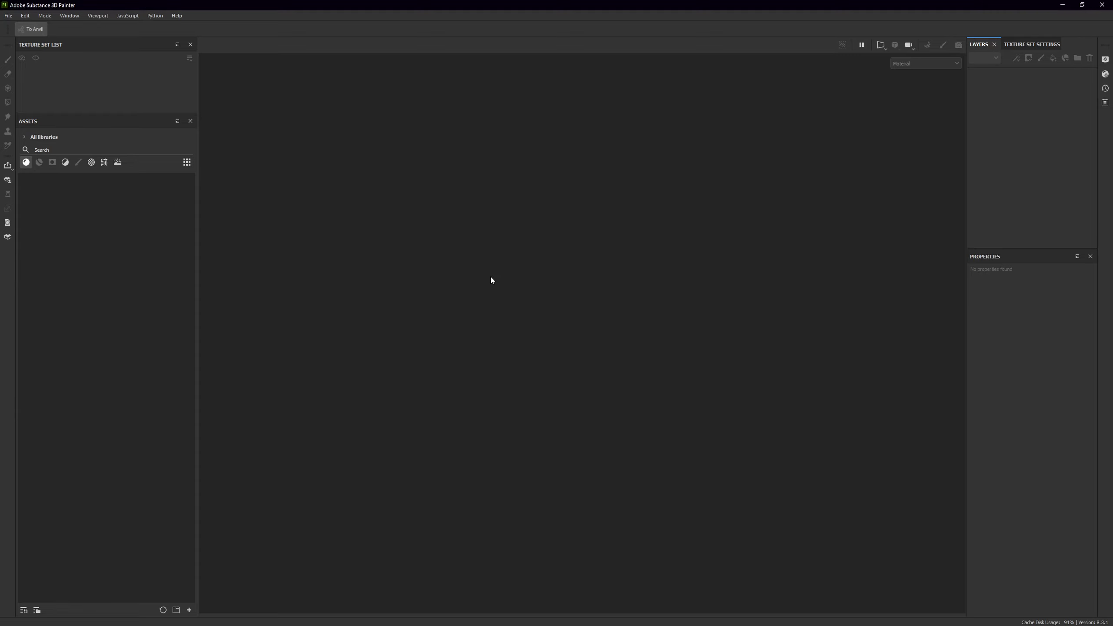
left_click(8, 16)
left_click(22, 27)
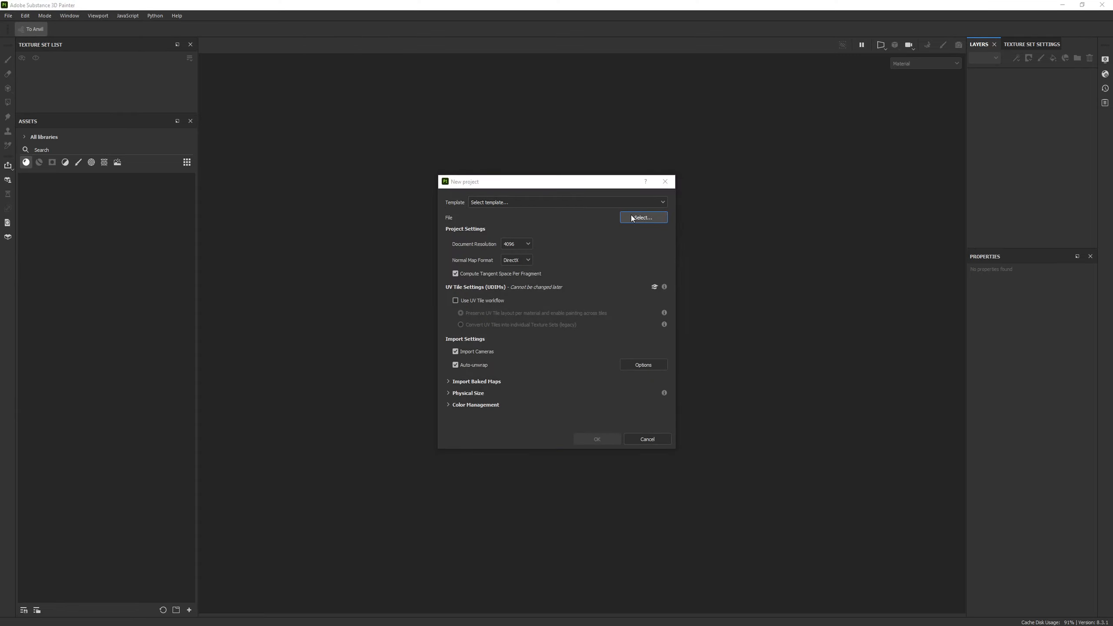
left_click(643, 217)
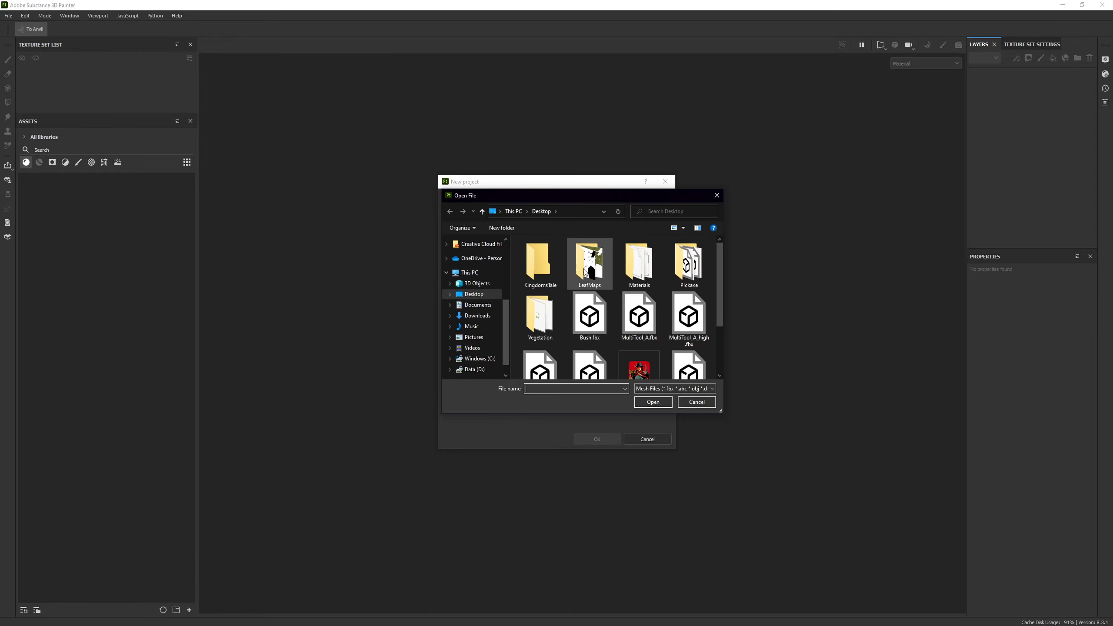
double_click(686, 263)
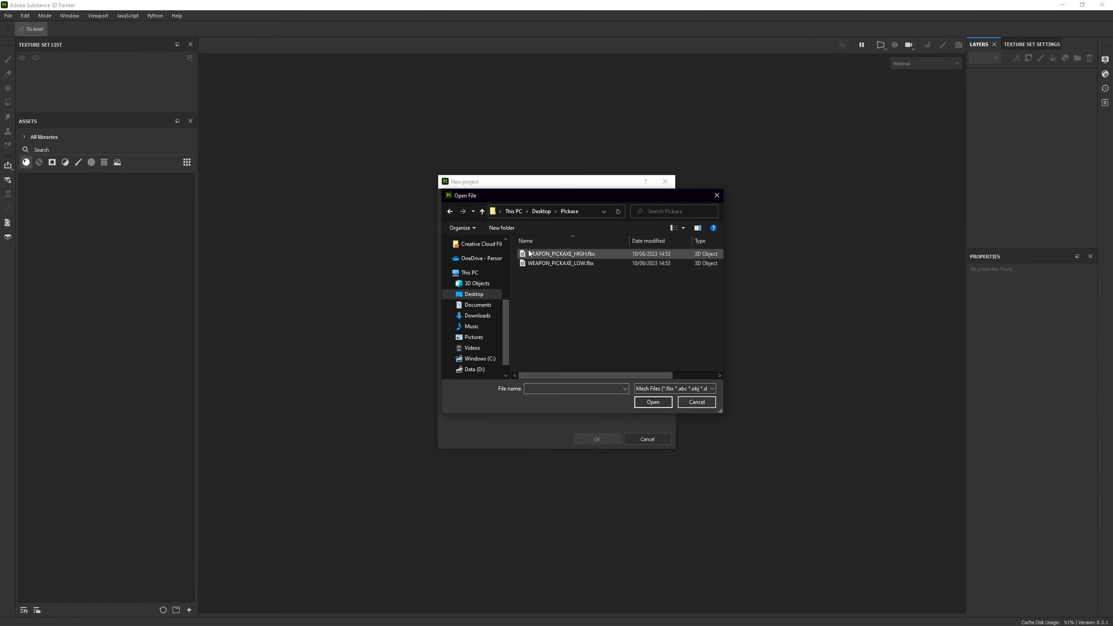
left_click(573, 264)
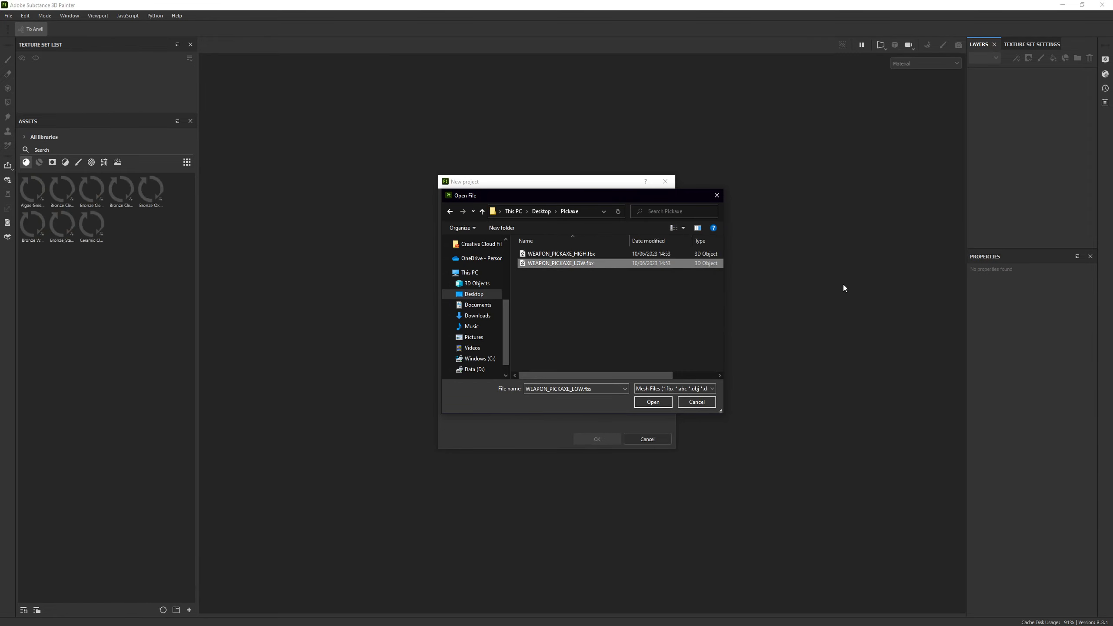
left_click(653, 402)
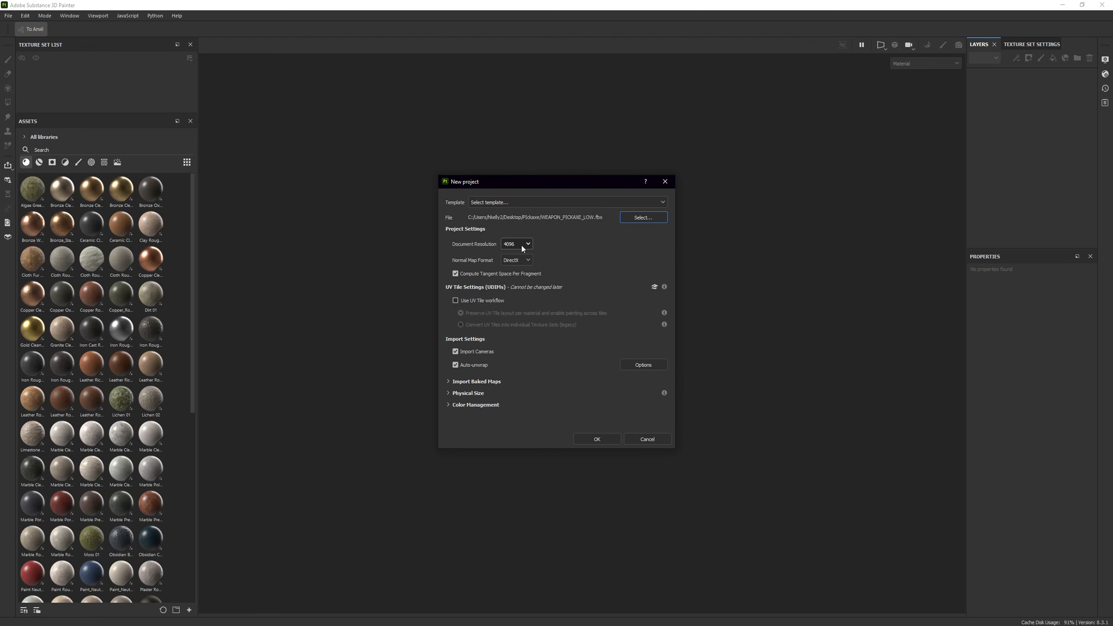
Set the new project's document resolution to 4096 and create the project
left_click(522, 246)
left_click(522, 246)
left_click(521, 245)
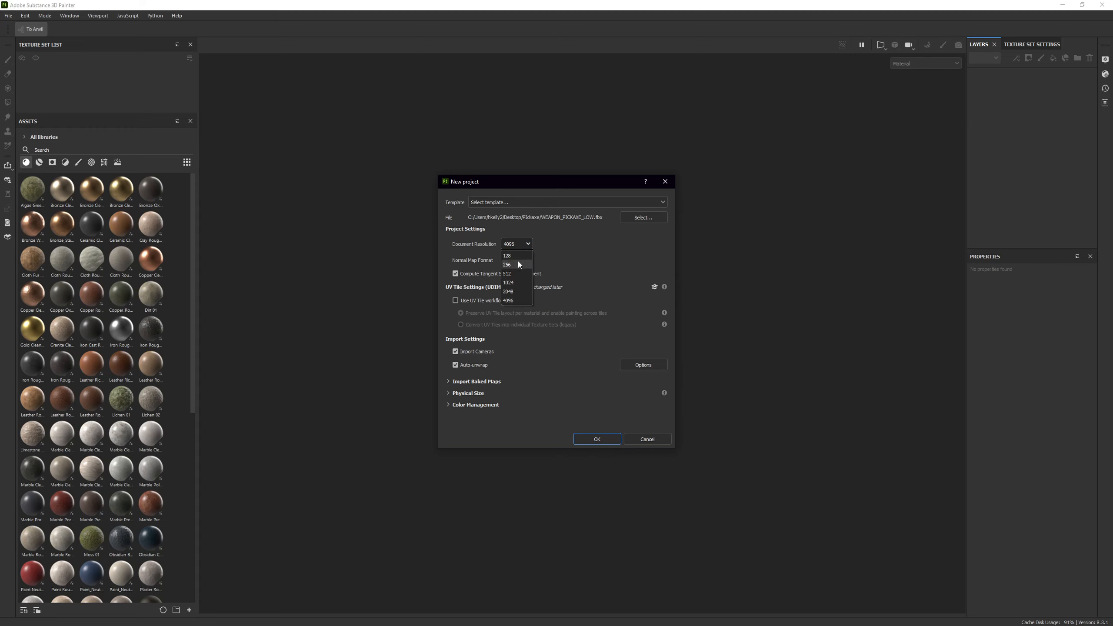
left_click(517, 301)
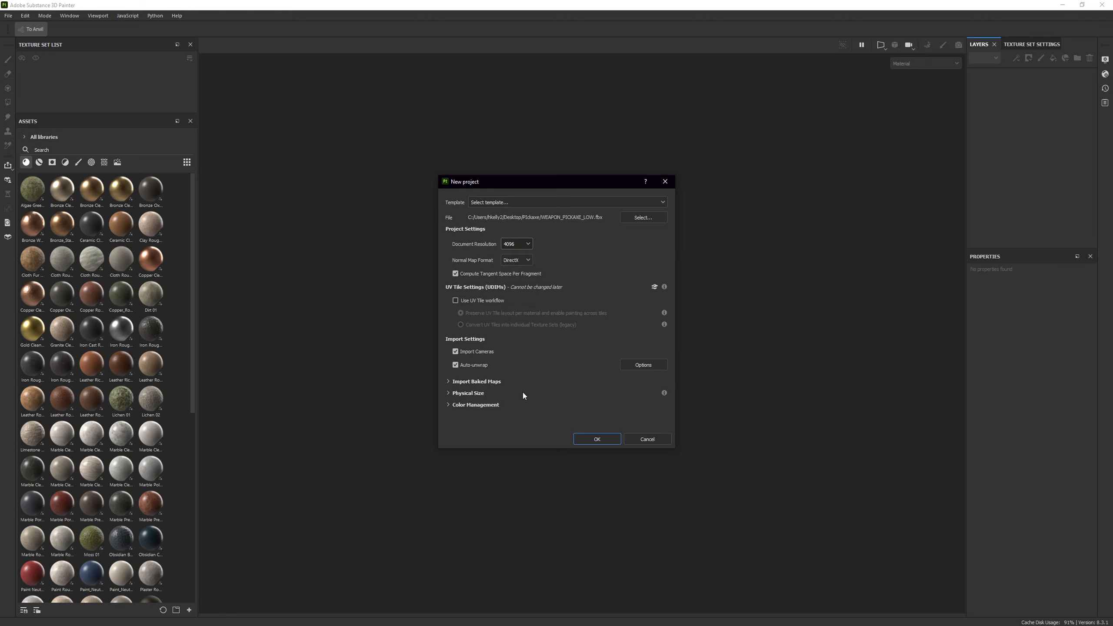
left_click(590, 439)
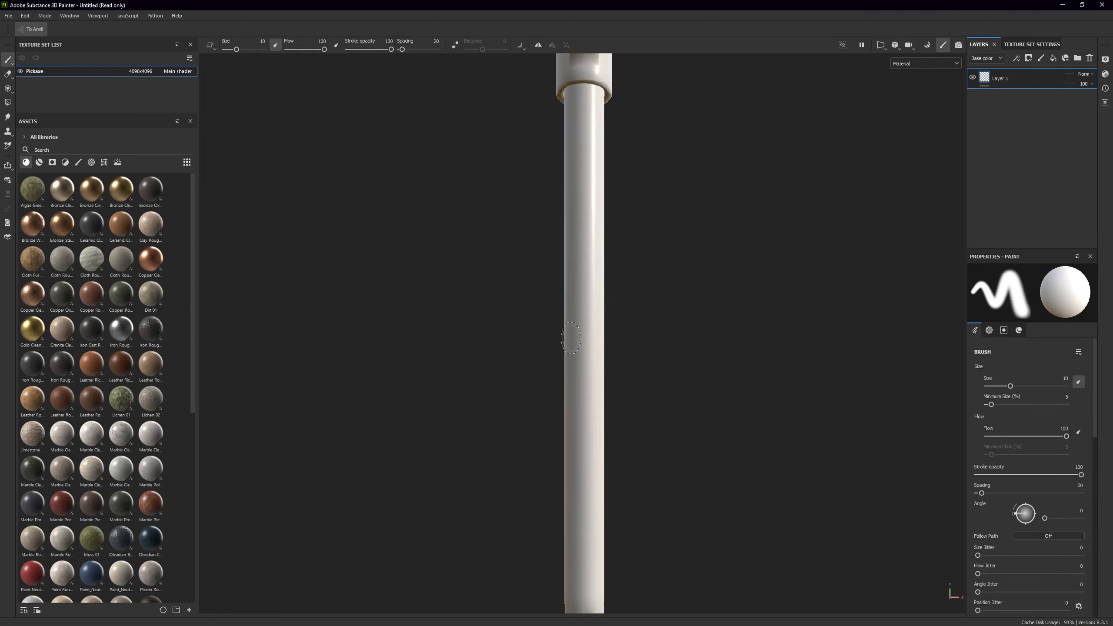
Inspect the imported low-poly pickaxe from different angles and look over the texture set settings and viewport display modes
left_click_drag(564, 297, 314, 339, "alt")
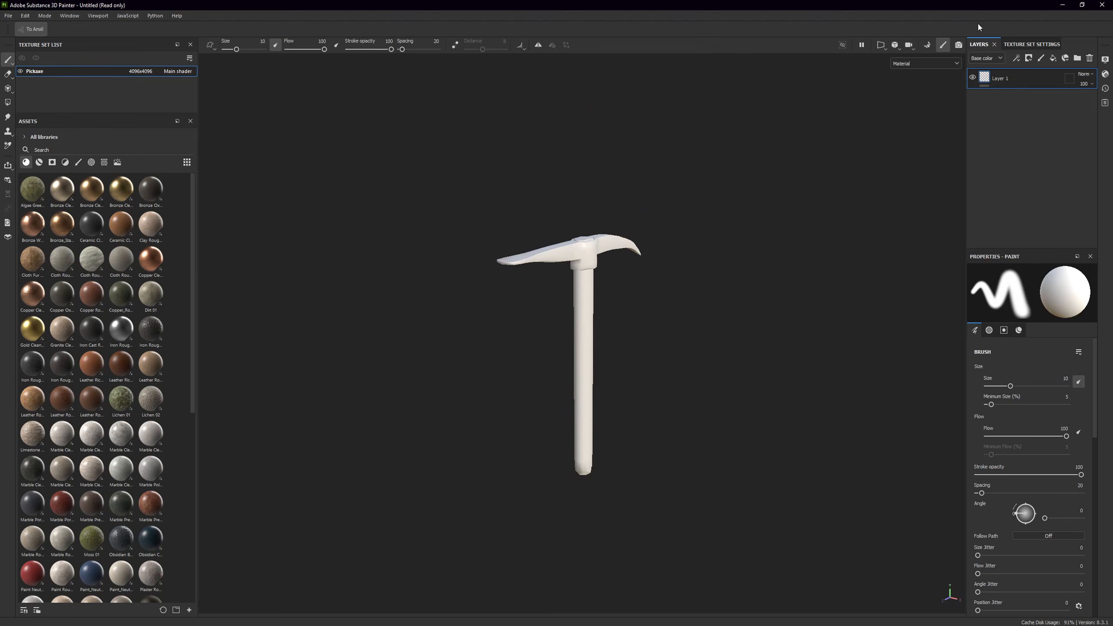
left_click(1011, 42)
left_click(981, 44)
left_click(922, 62)
left_click(924, 62)
left_click_drag(738, 149, 641, 207, "alt")
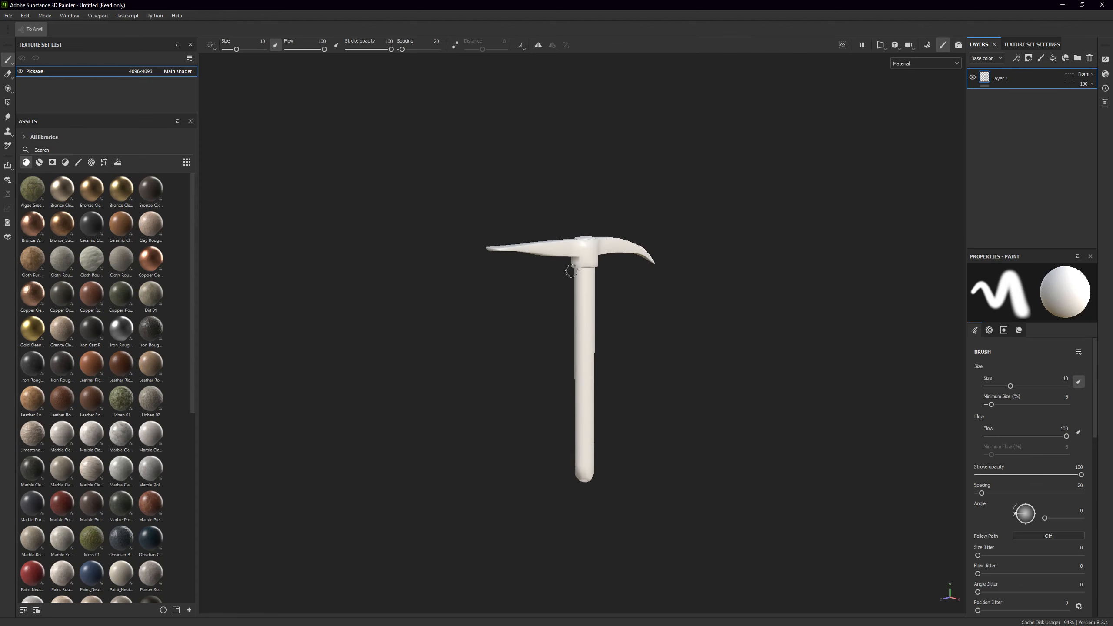
scroll(572, 271, "up", 3)
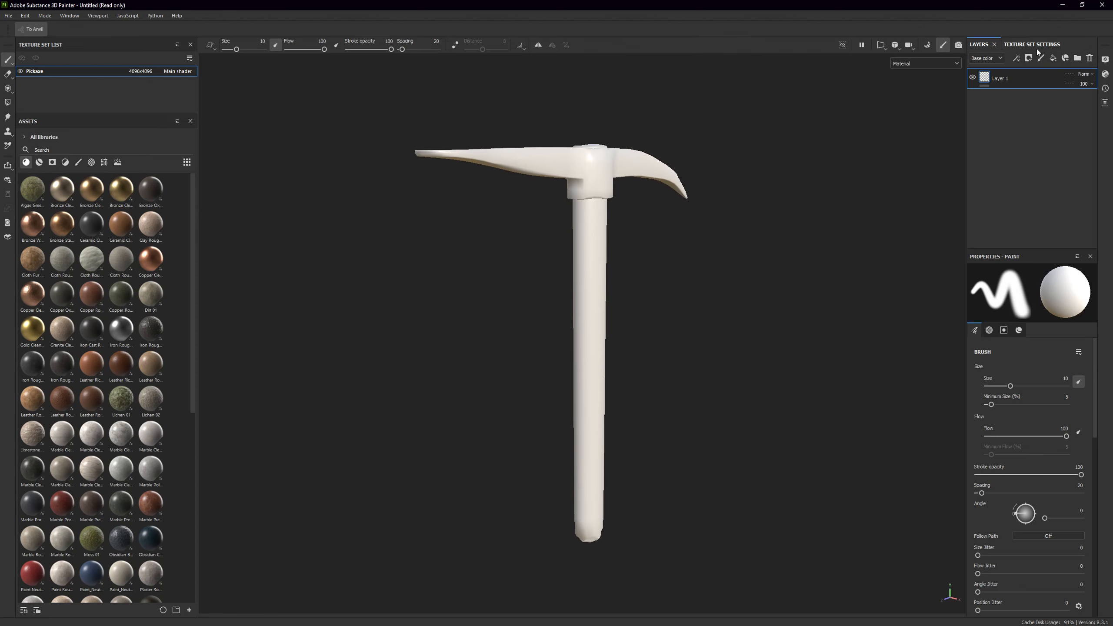
Open mesh map baking for the Pickaxe texture set and set the output size to 4096
left_click(1033, 46)
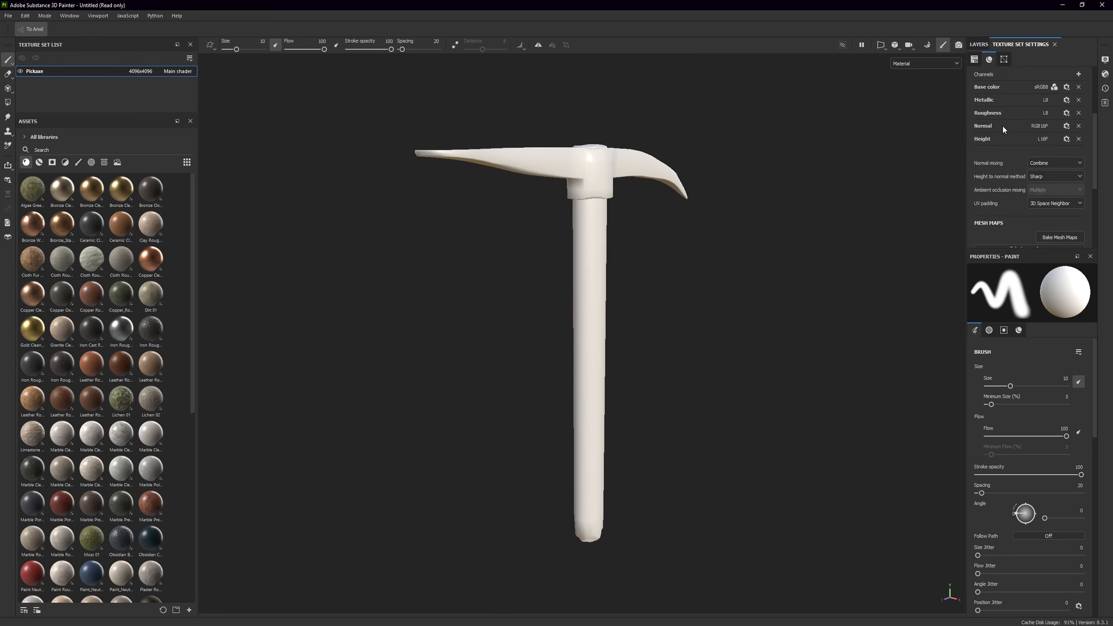
scroll(1003, 127, "down", 1)
left_click(1054, 211)
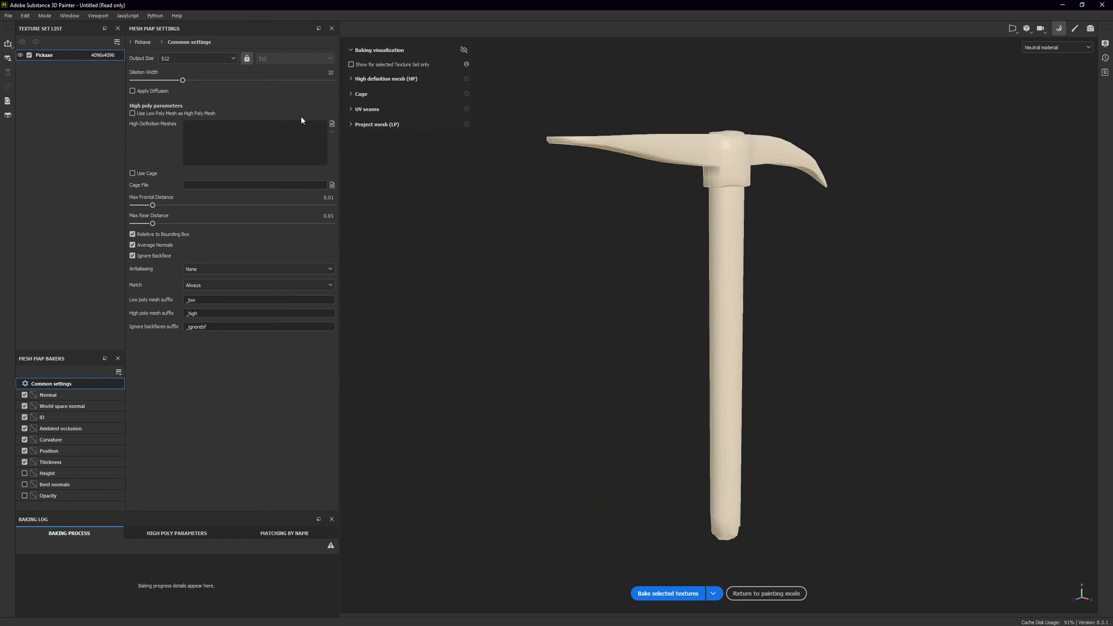
left_click(197, 57)
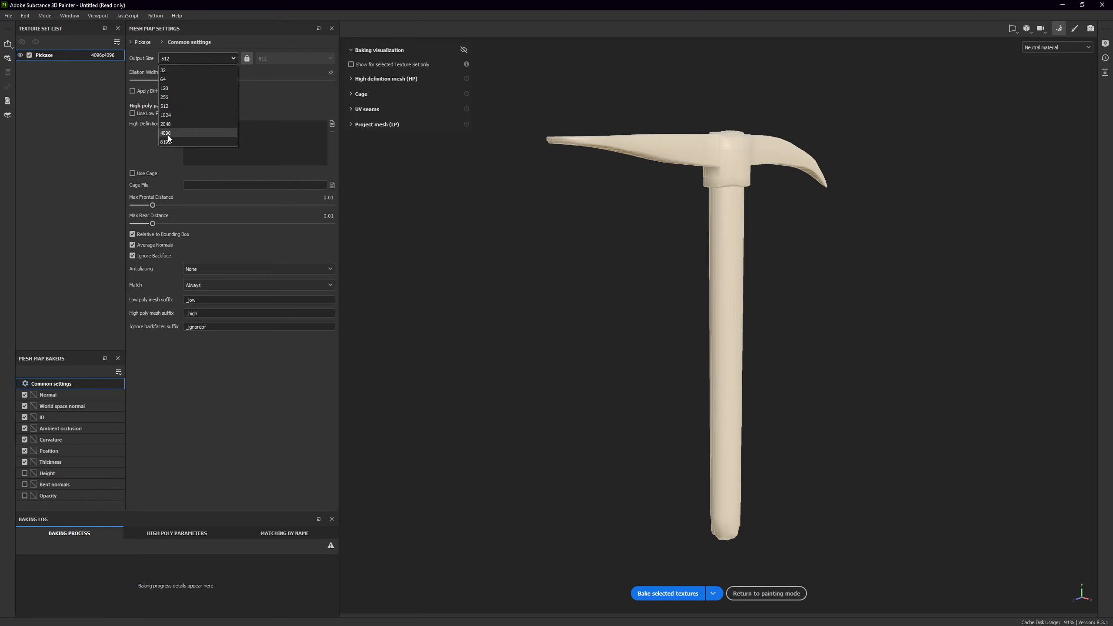
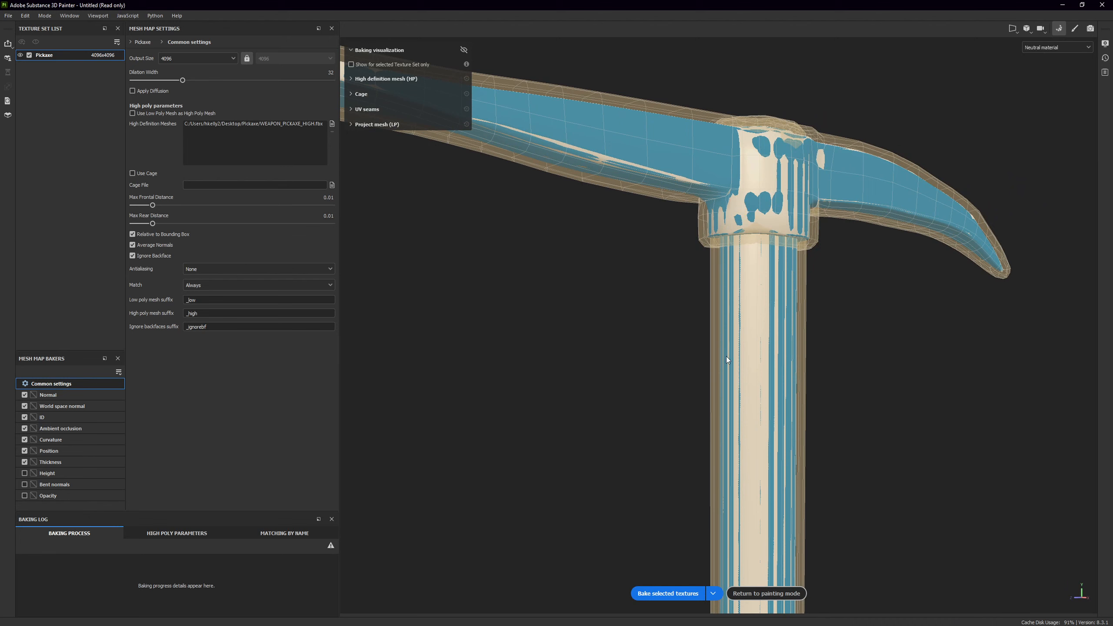
Expand the high definition mesh and cage visualization settings and change the high definition mesh's display color to bright green
left_click_drag(653, 323, 832, 228, "alt")
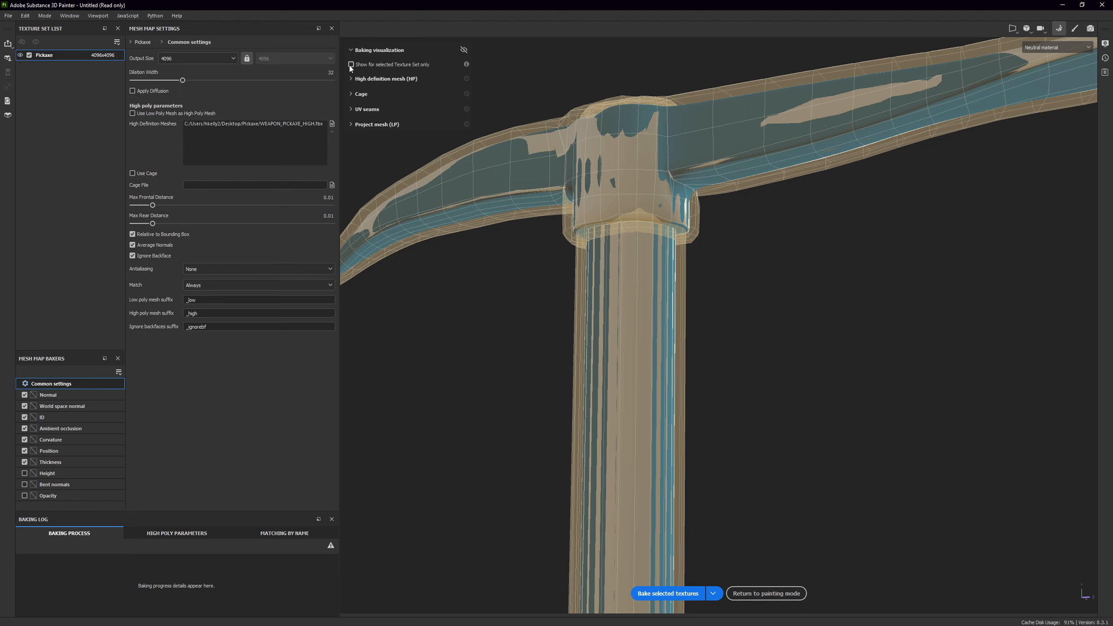
left_click(350, 80)
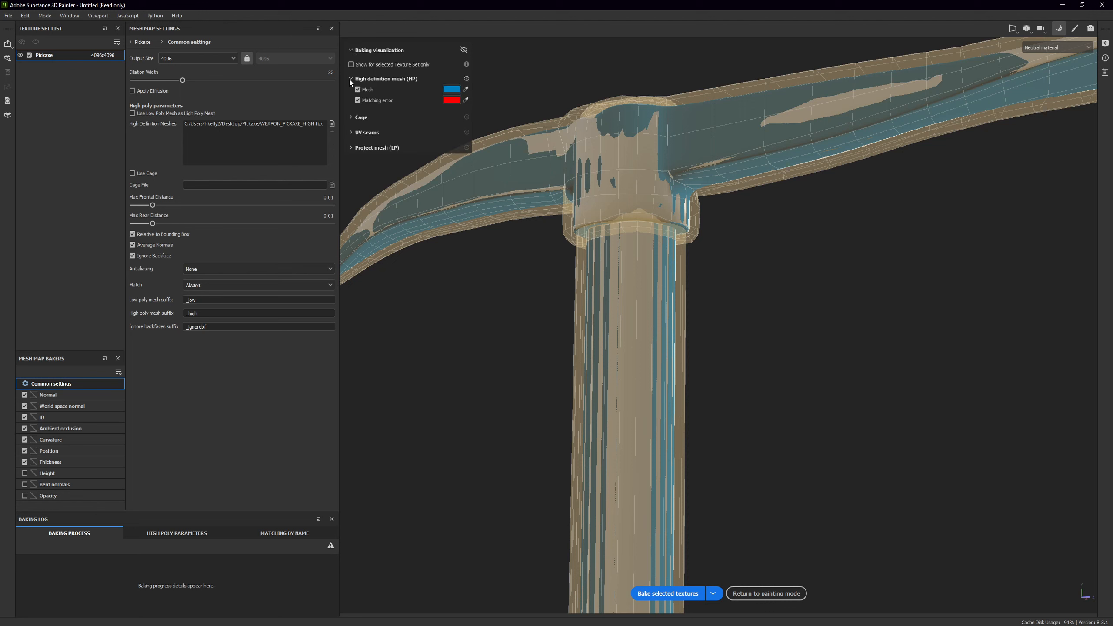
left_click(350, 117)
left_click(448, 91)
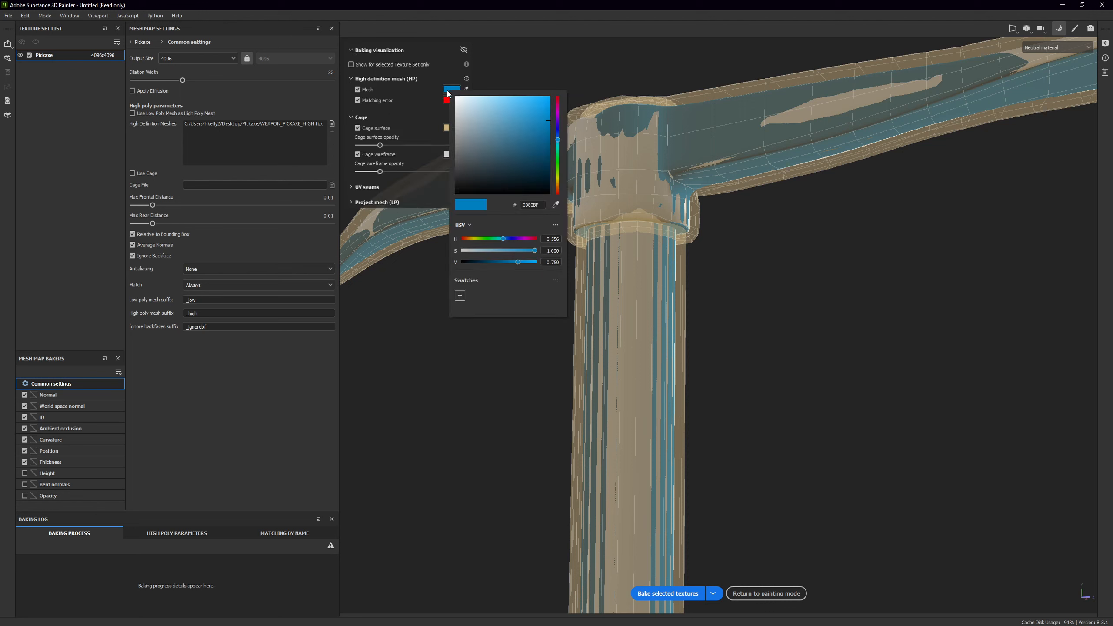
left_click_drag(504, 127, 563, 93)
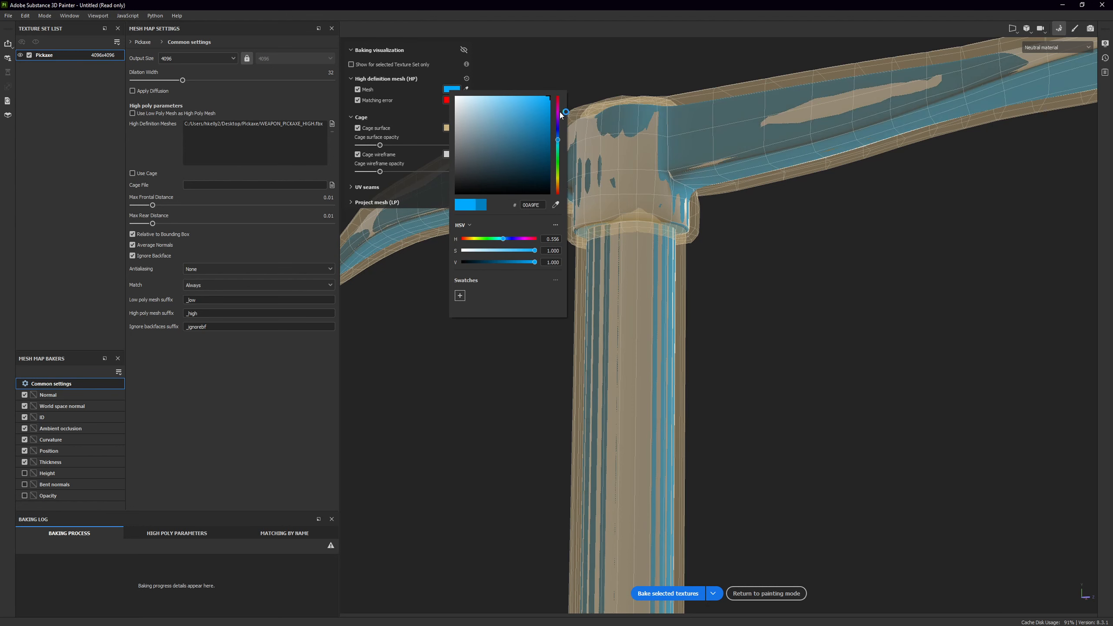
left_click_drag(557, 139, 563, 90)
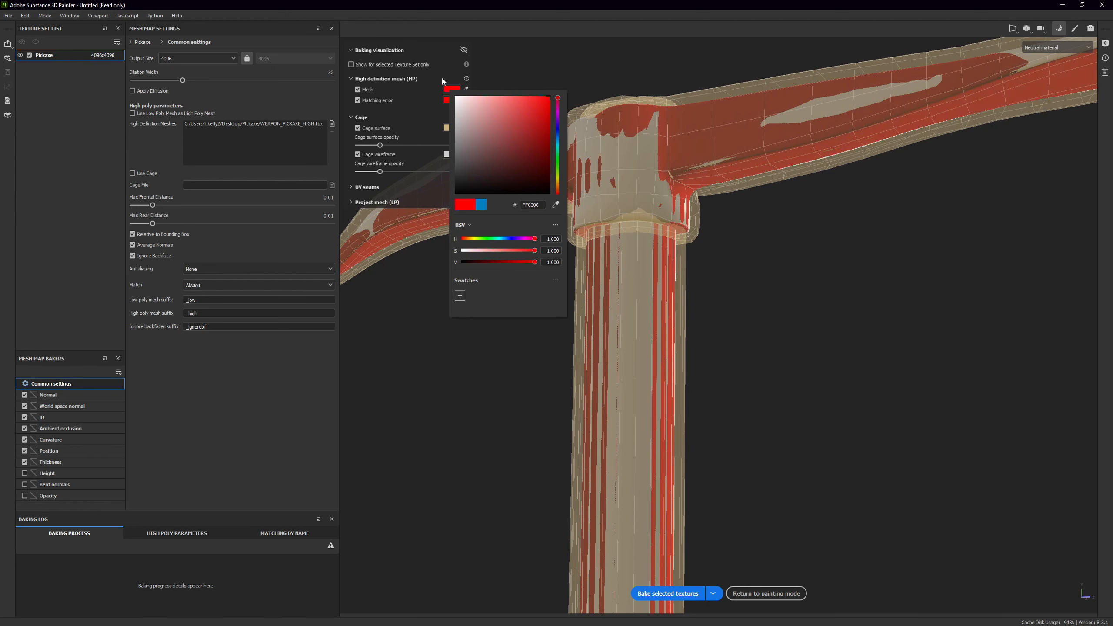
left_click_drag(559, 156, 558, 170)
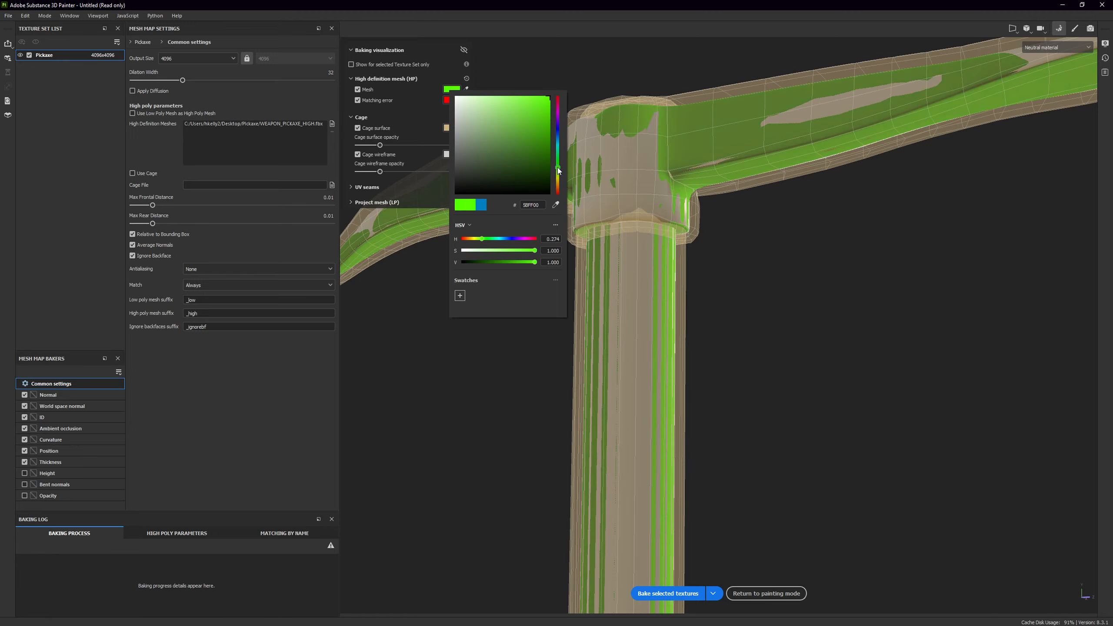
Change the cage wireframe's display color to a saturated blue
left_click_drag(686, 213, 565, 280, "alt")
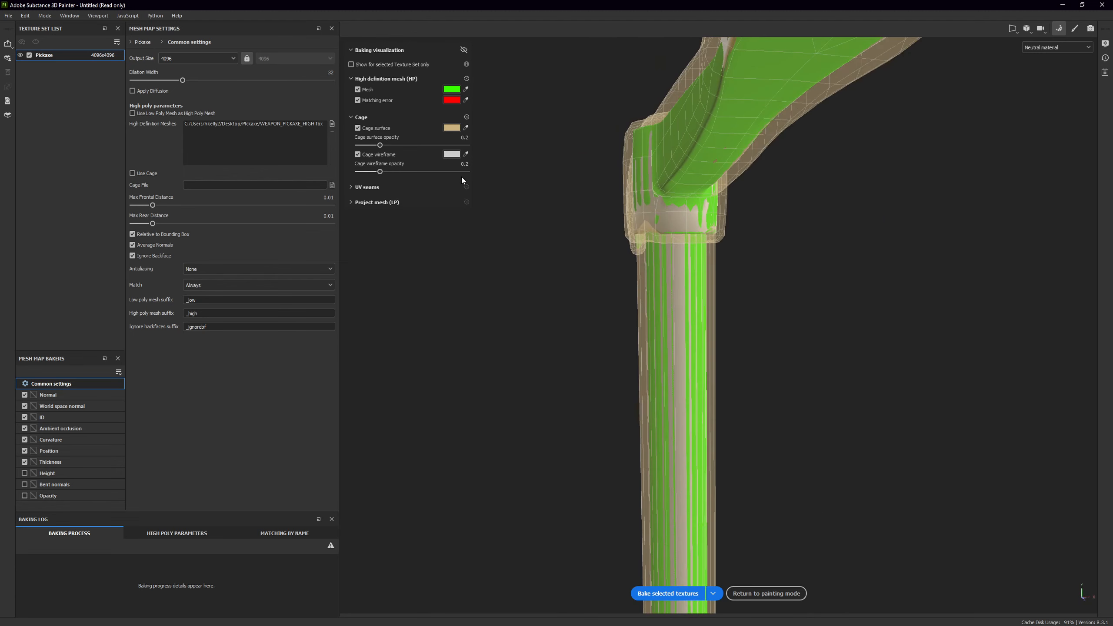
left_click(451, 154)
left_click_drag(525, 185, 560, 163)
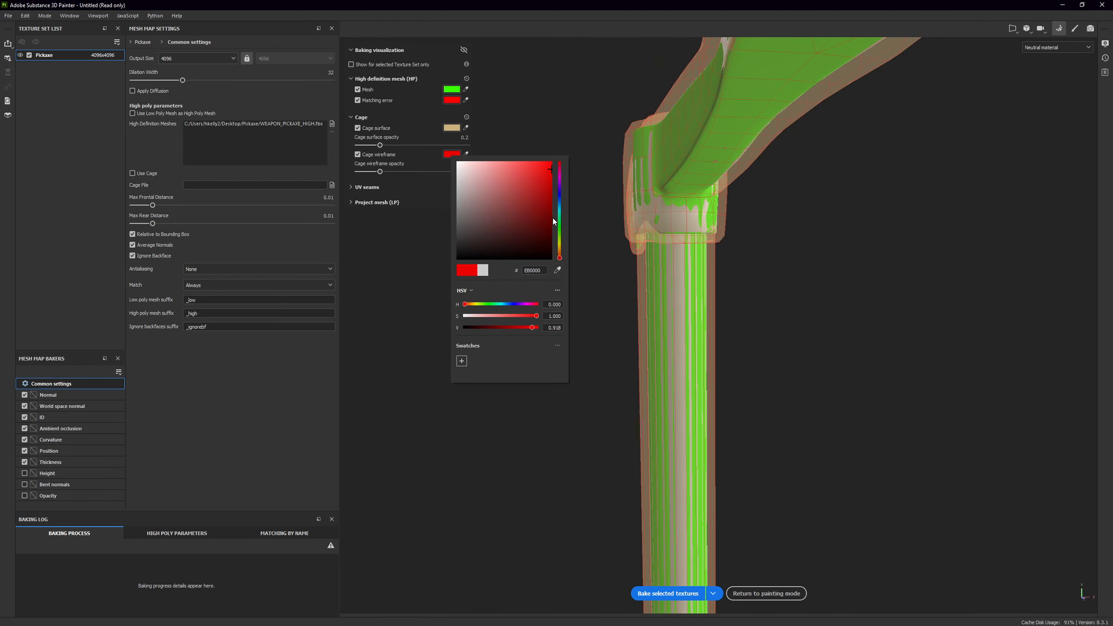
left_click_drag(560, 235, 568, 198)
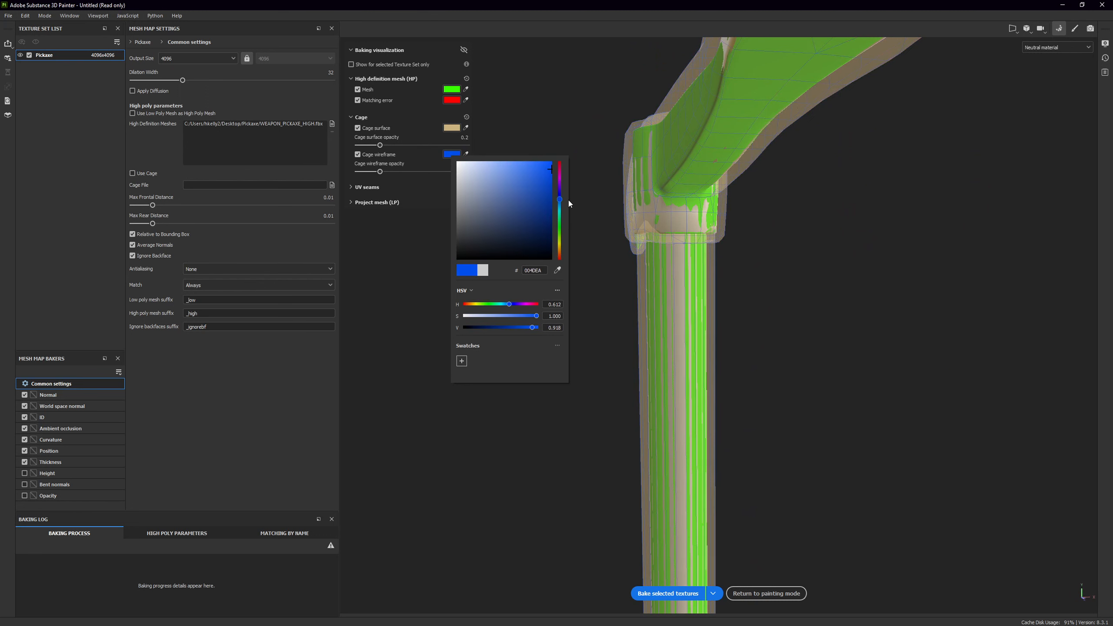
Change the cage surface's display color to dark blue and check the cage around the pickaxe
left_click_drag(607, 236, 939, 239, "alt")
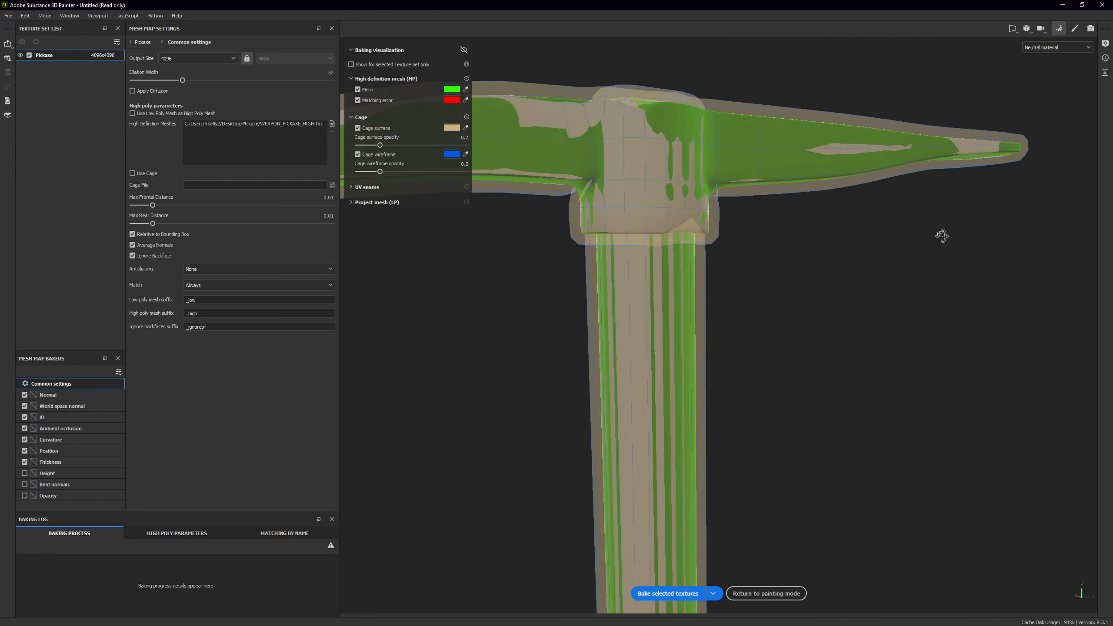
left_click(447, 129)
left_click_drag(516, 194, 561, 179)
left_click(559, 170)
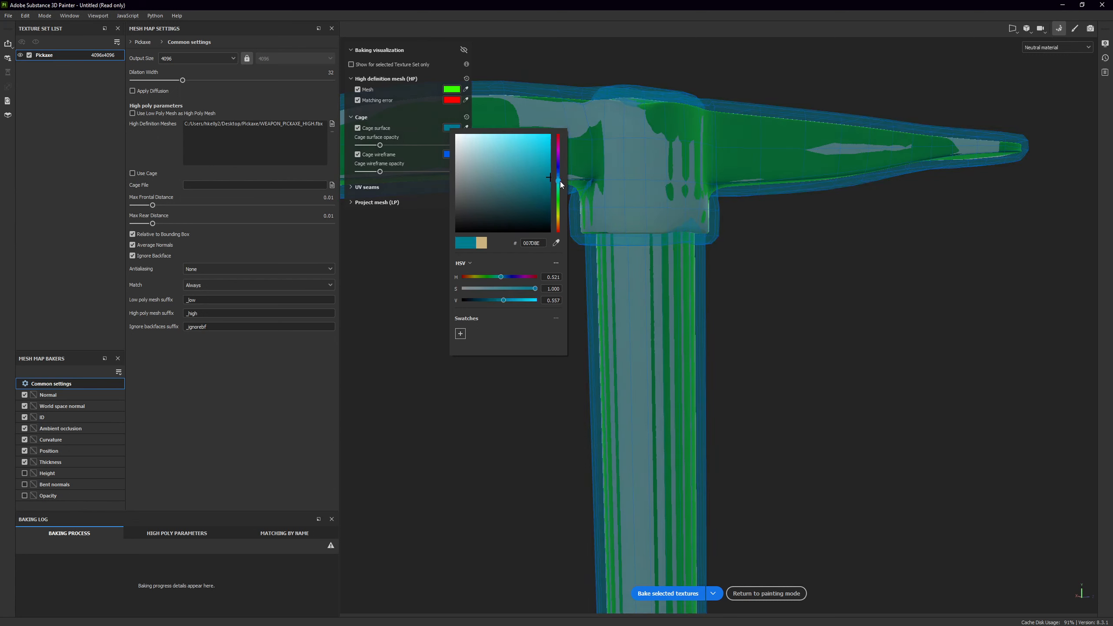
mouse_move(800, 323)
left_mouse_down("alt")
mouse_move(630, 326)
mouse_move(800, 317)
left_mouse_up("alt")
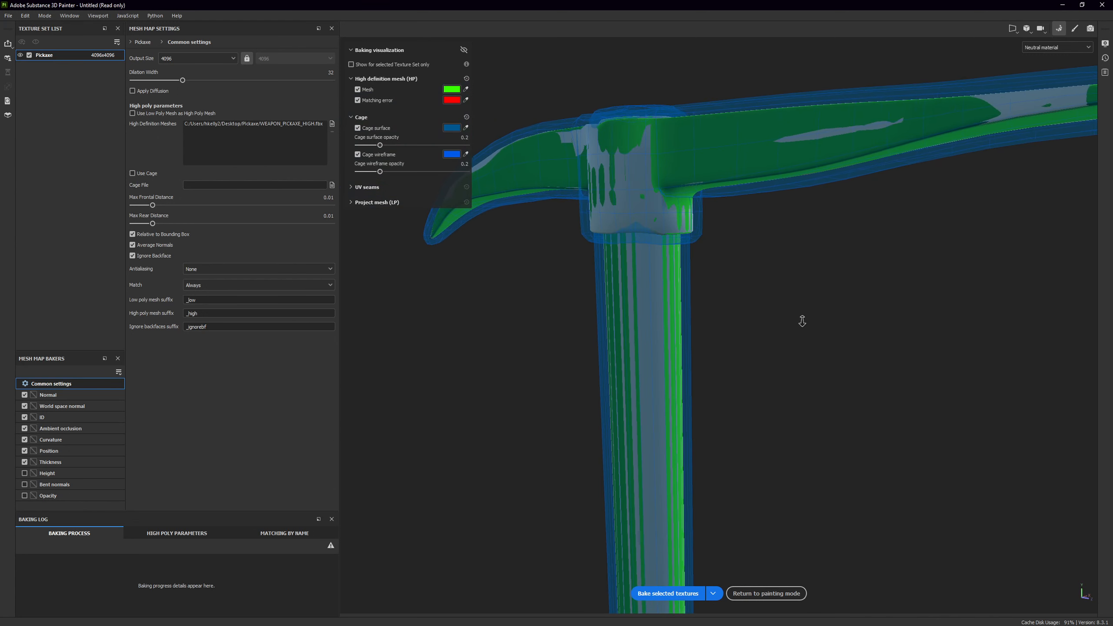
scroll(800, 317, "down", 3)
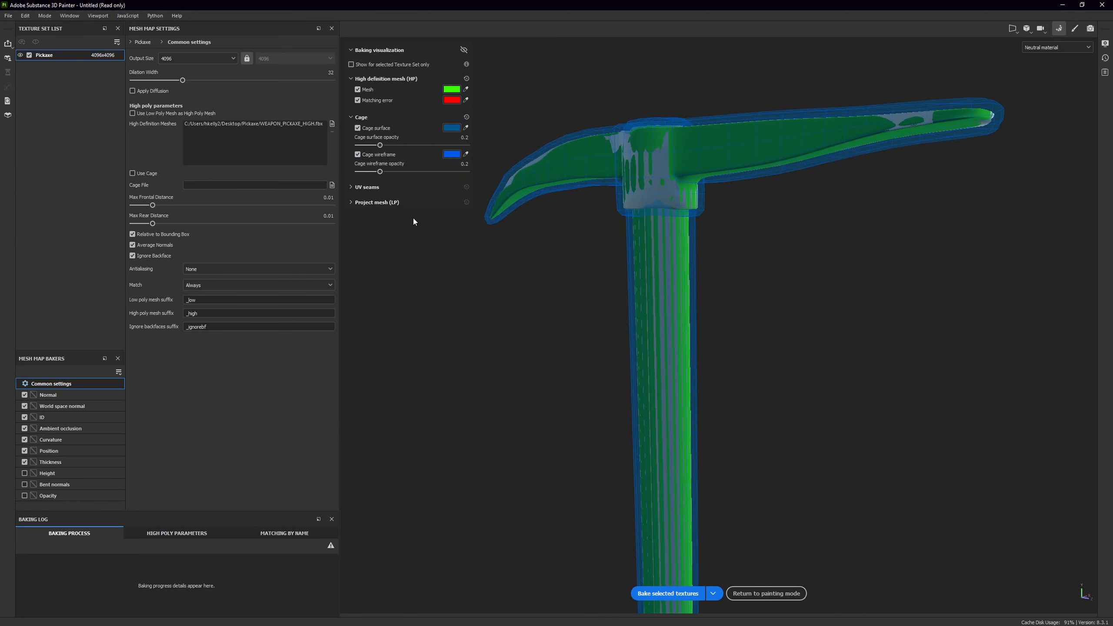
Expand the UV seams and low-poly project mesh visualization settings to review their options
left_click(350, 188)
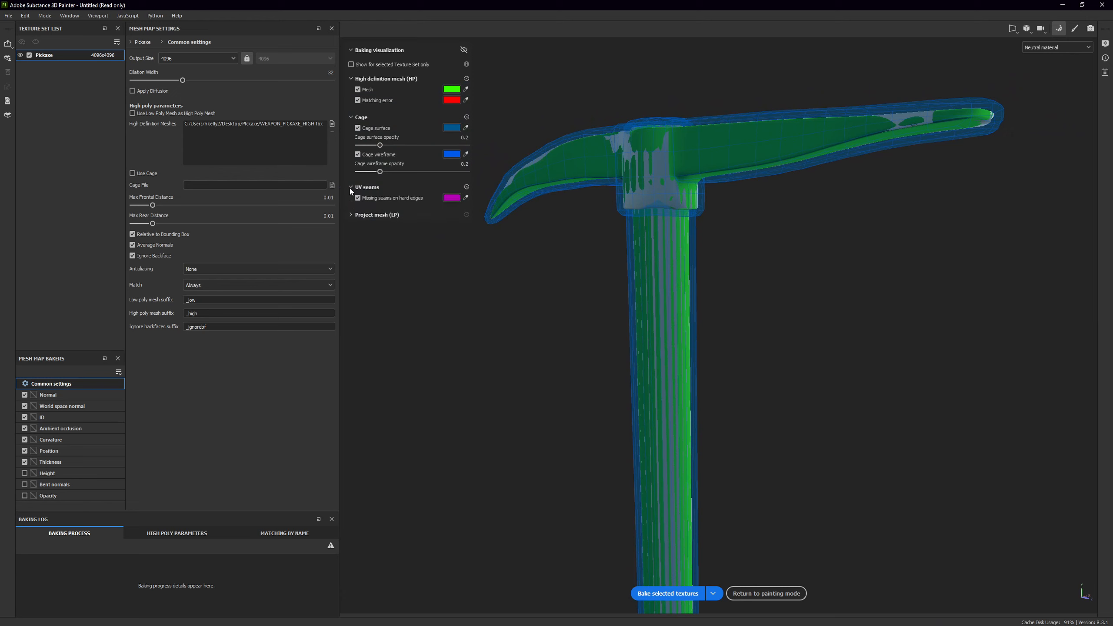
left_click(350, 215)
left_click(350, 65)
Bake the selected mesh maps for the Pickaxe texture set and check the model
left_click(715, 596)
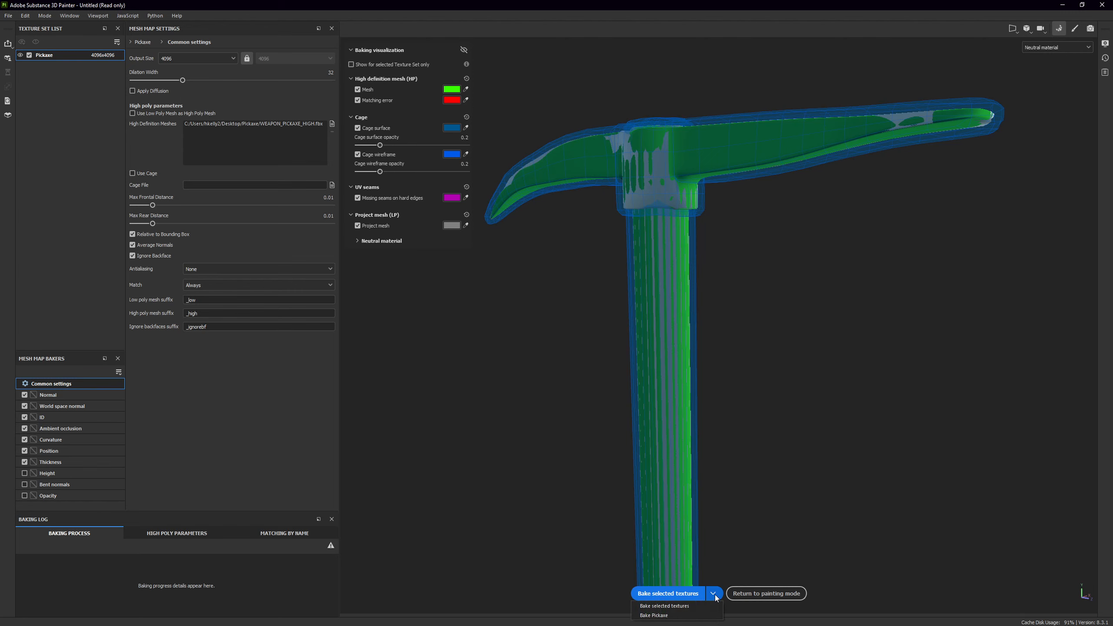
left_click(678, 595)
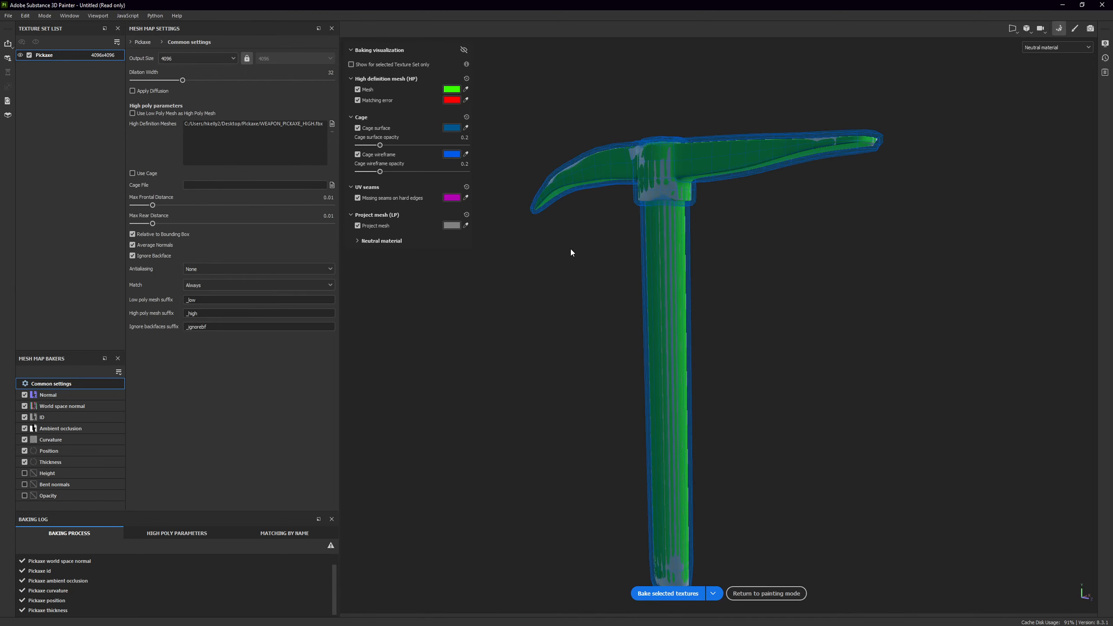
mouse_move(570, 249)
left_mouse_down("alt")
mouse_move(628, 241)
mouse_move(552, 239)
left_mouse_up("alt")
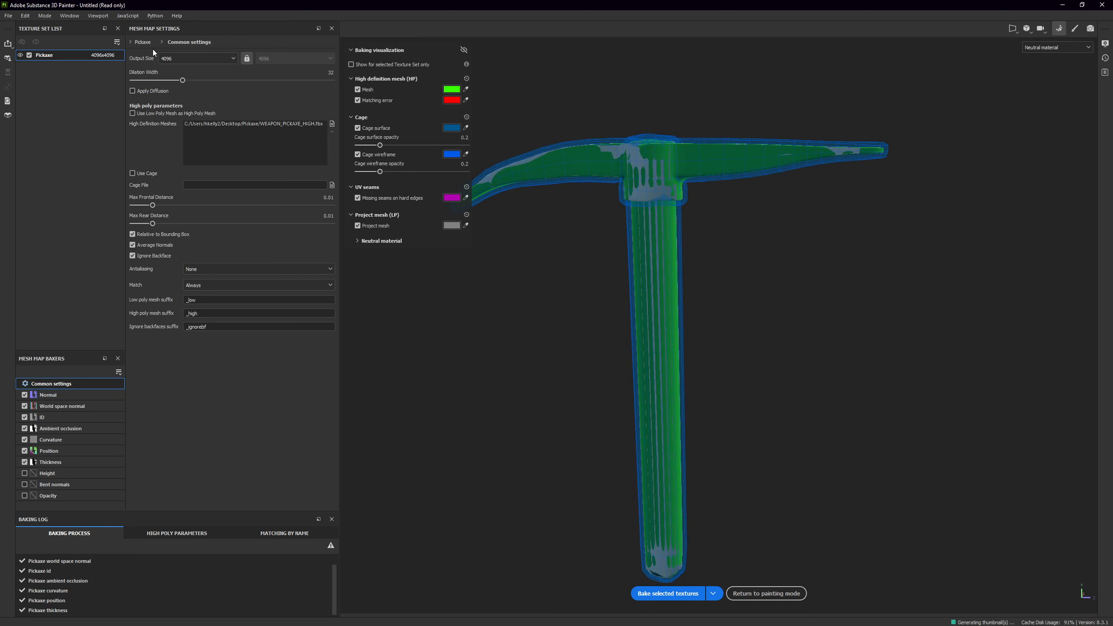
left_click(1106, 44)
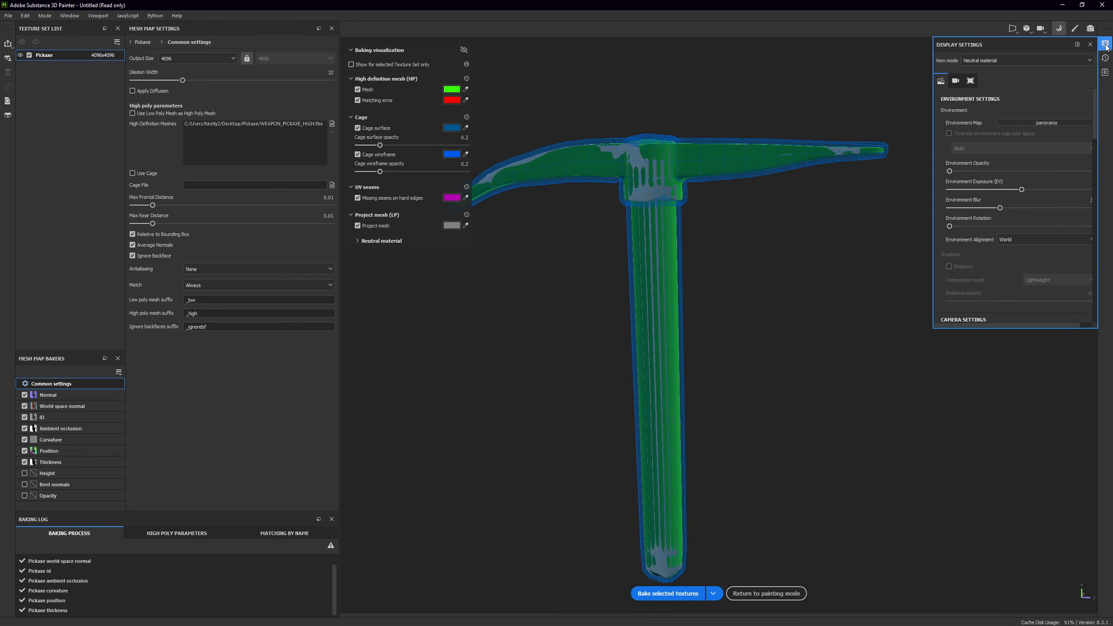
left_click(1105, 46)
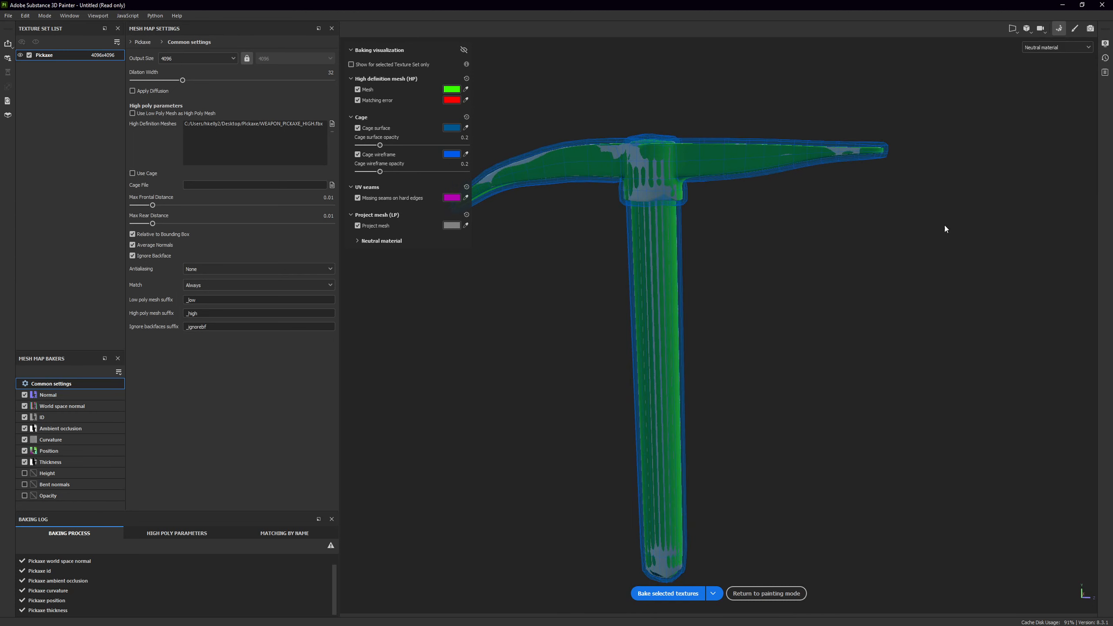
Return to painting mode and open the project map choices for the Normal mesh map slot
left_click(766, 593)
left_click_drag(647, 253, 450, 368, "alt")
left_click(983, 227)
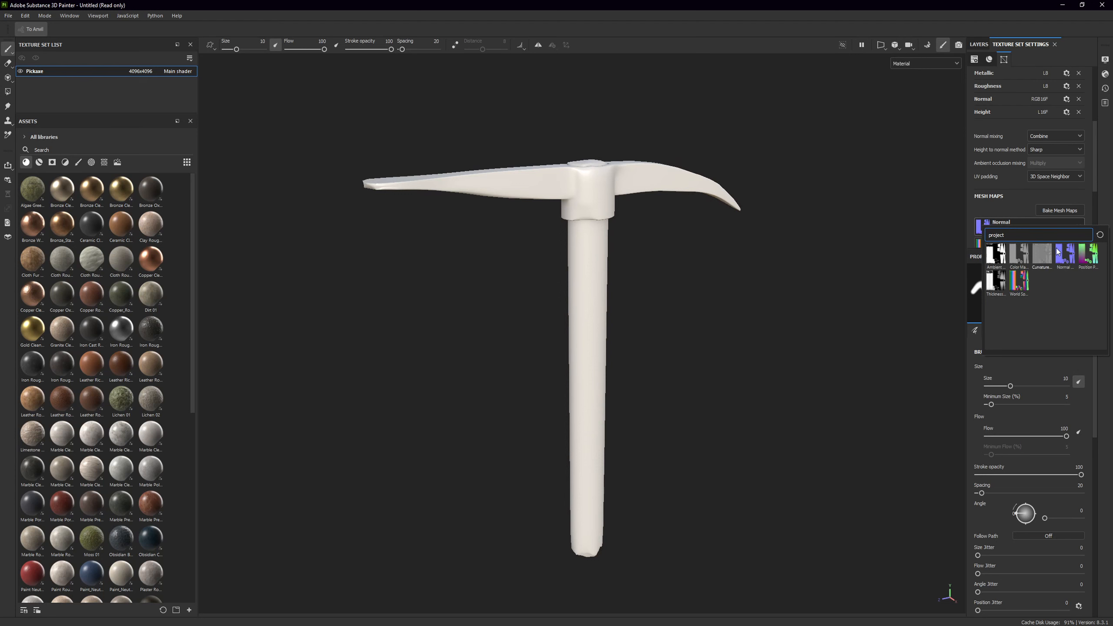
mouse_move(1057, 254)
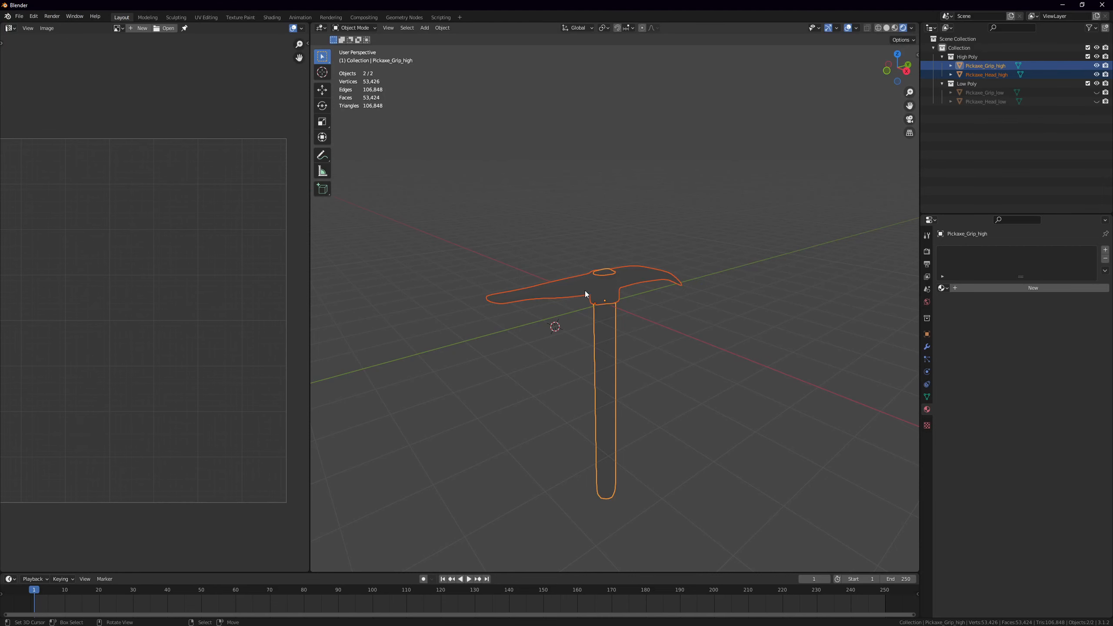
In Blender, select Pickaxe_Head_high and select its entire mesh in Edit Mode
middle_click_drag(589, 294, 623, 268)
left_click(623, 267)
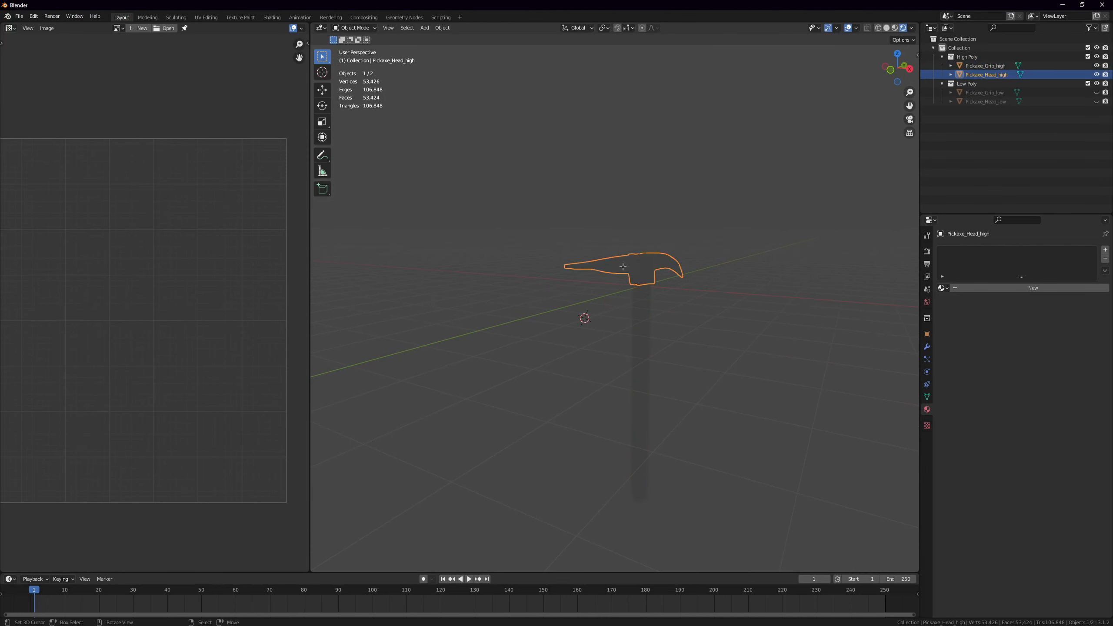
key("Tab")
key("KP_Decimal")
key("Tab")
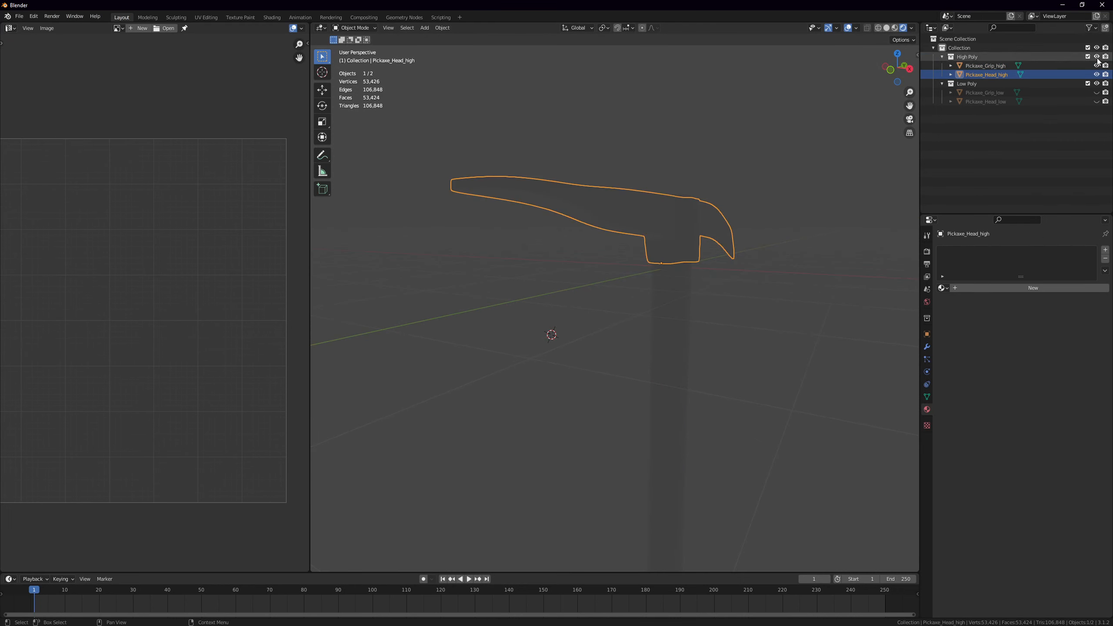
key("Tab")
middle_click_drag(637, 234, 631, 234)
key("alt+a")
key("a")
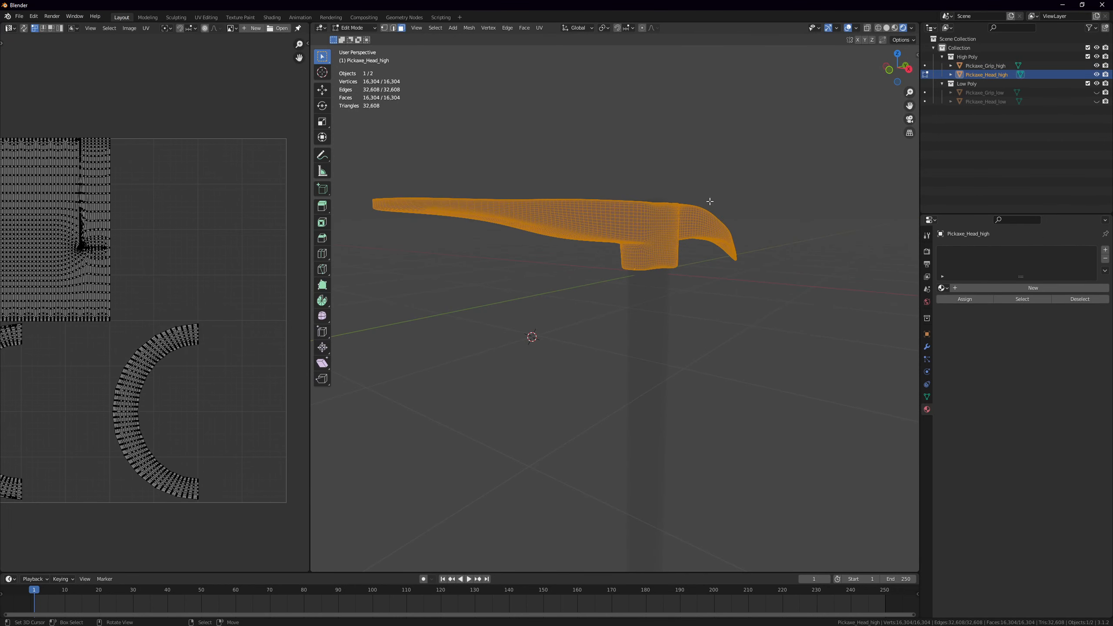
Display the face normals on the high-poly pickaxe head and return to Object Mode
left_click(856, 29)
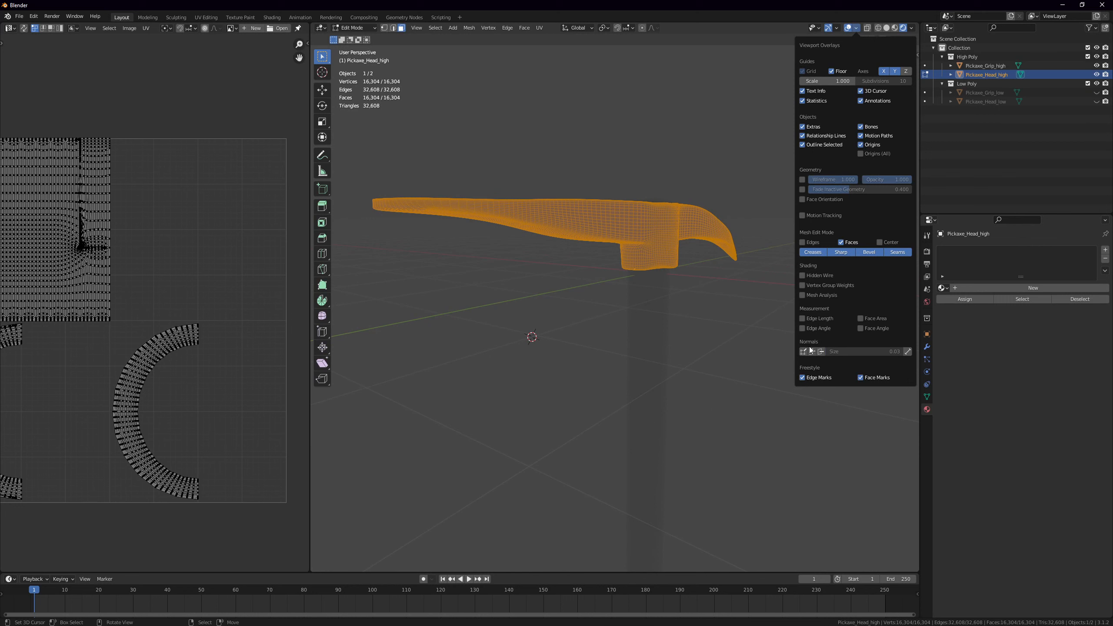
left_click(822, 353)
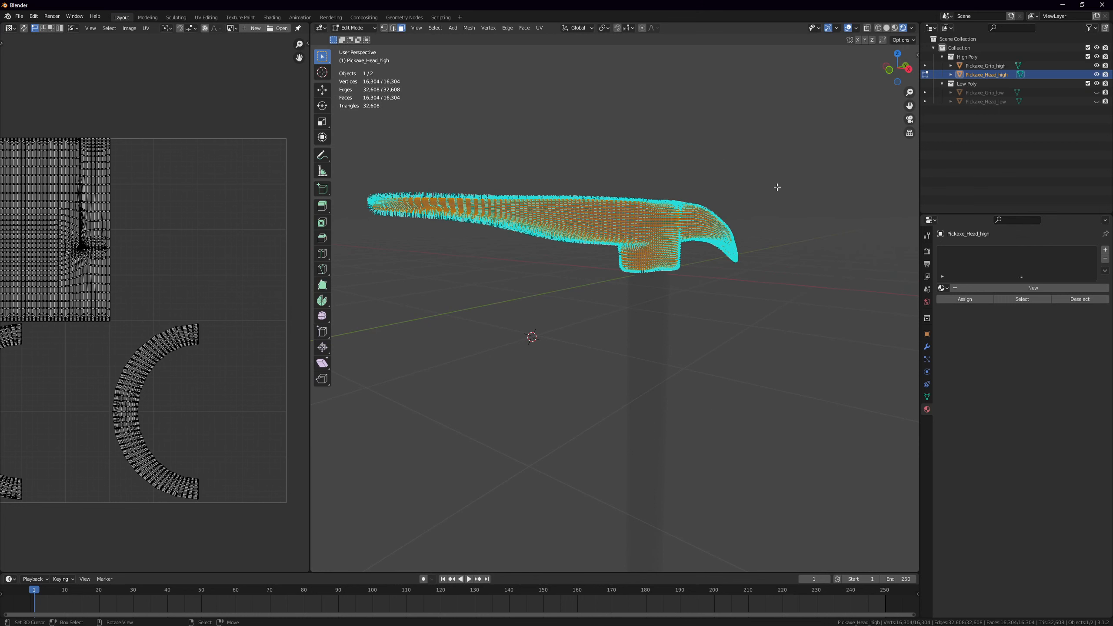
key("Tab")
Unhide Pickaxe_Grip_low and Pickaxe_Head_low and inspect the face normals of the low-poly head in Edit Mode
left_click(983, 94)
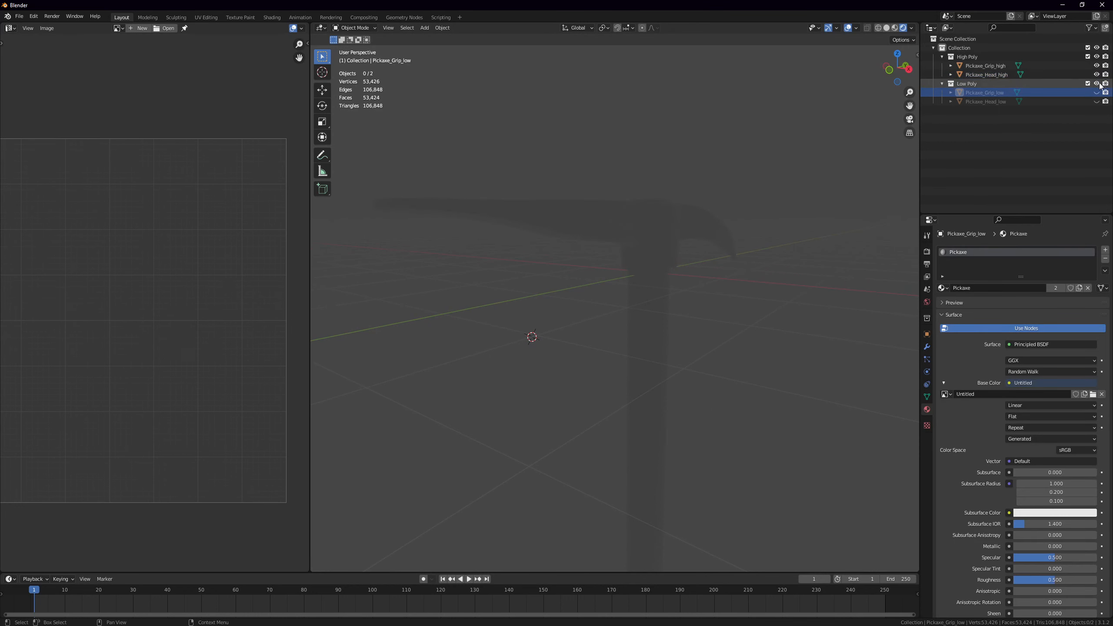
left_click_drag(1097, 93, 1098, 102)
left_click(992, 104)
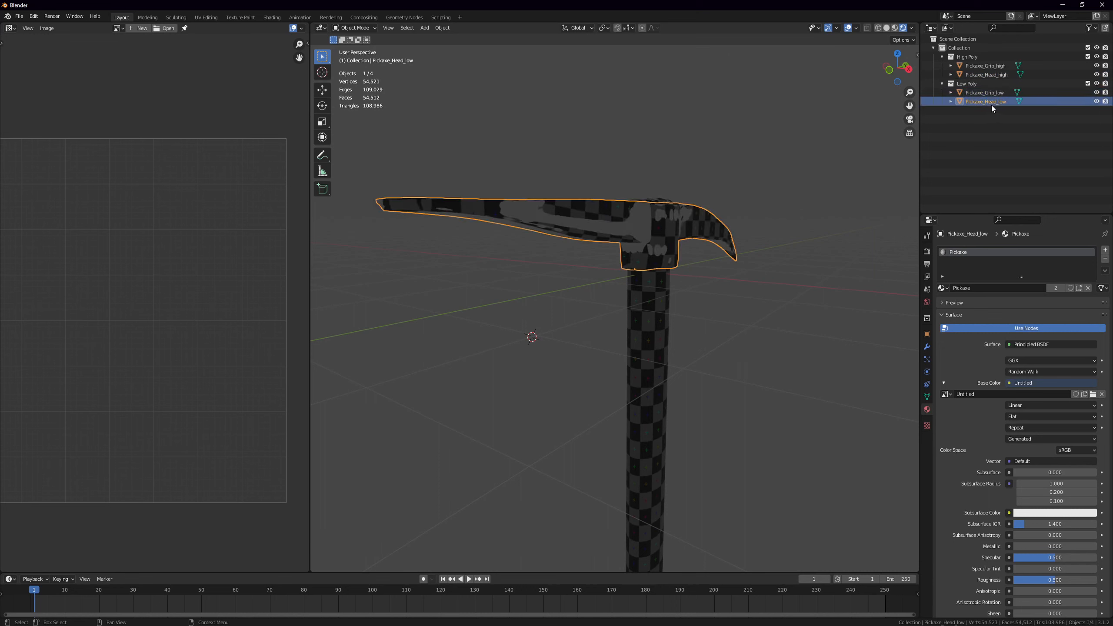
key("Tab")
scroll(573, 231, "up", 4)
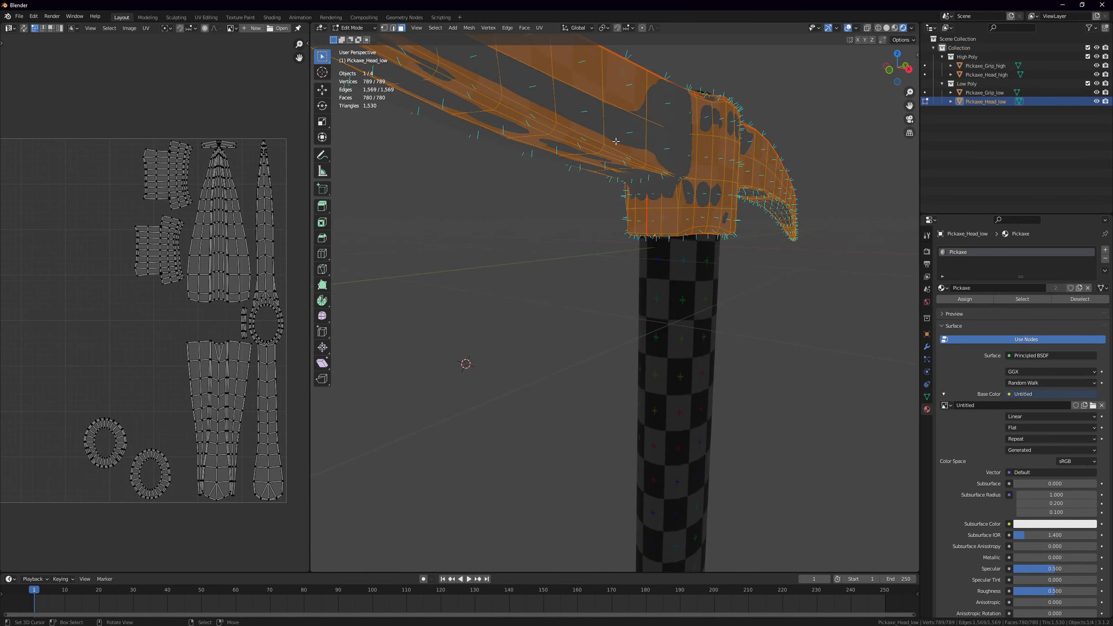
middle_click_drag(627, 156, 667, 229)
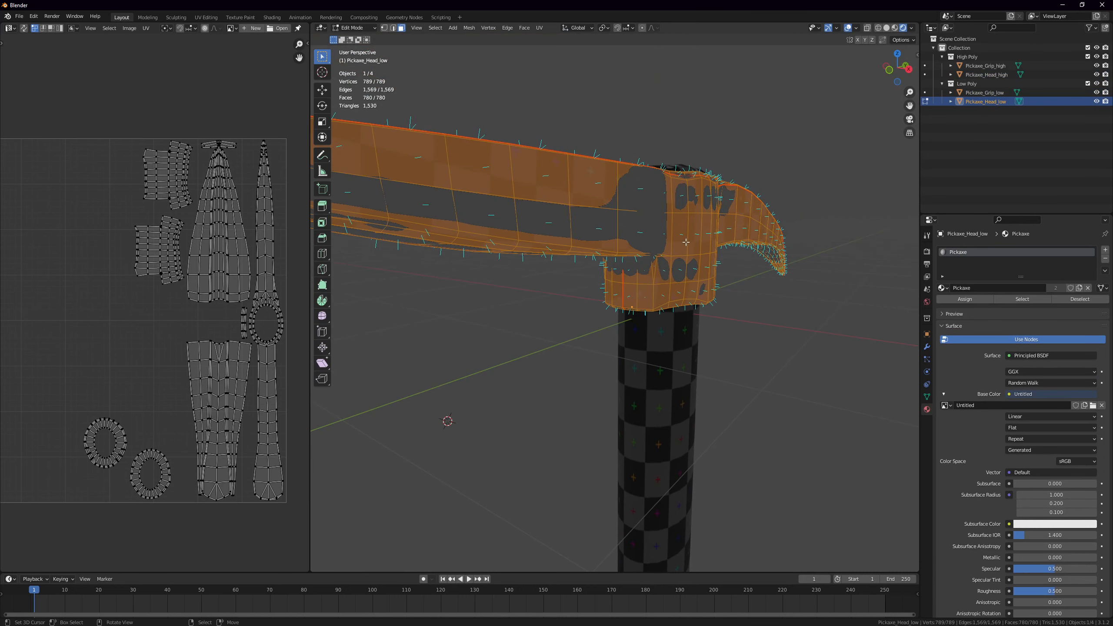
key("Tab")
left_click(986, 65)
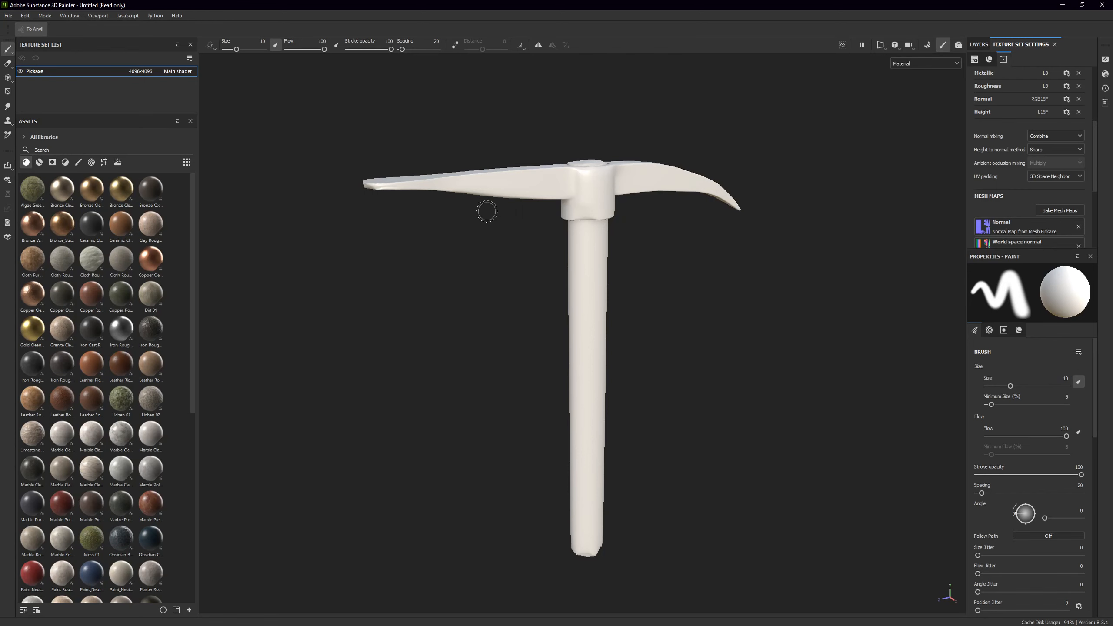
Back in Substance 3D Painter, delete the default paint layer from the Pickaxe texture set
left_click_drag(602, 254, 685, 246, "alt")
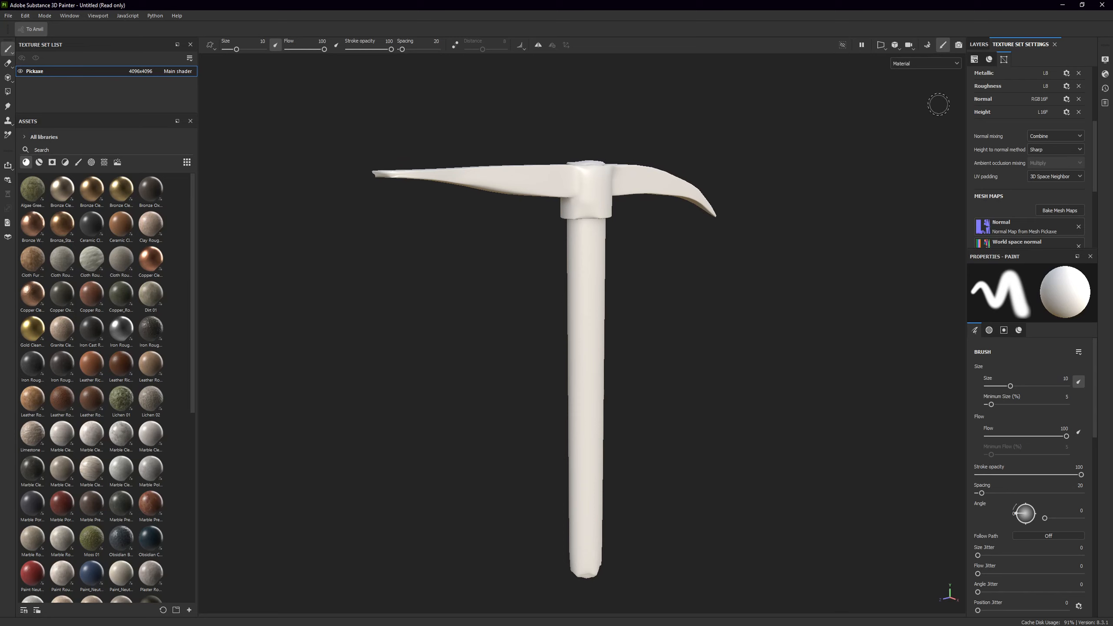
left_click(979, 44)
left_click(1090, 59)
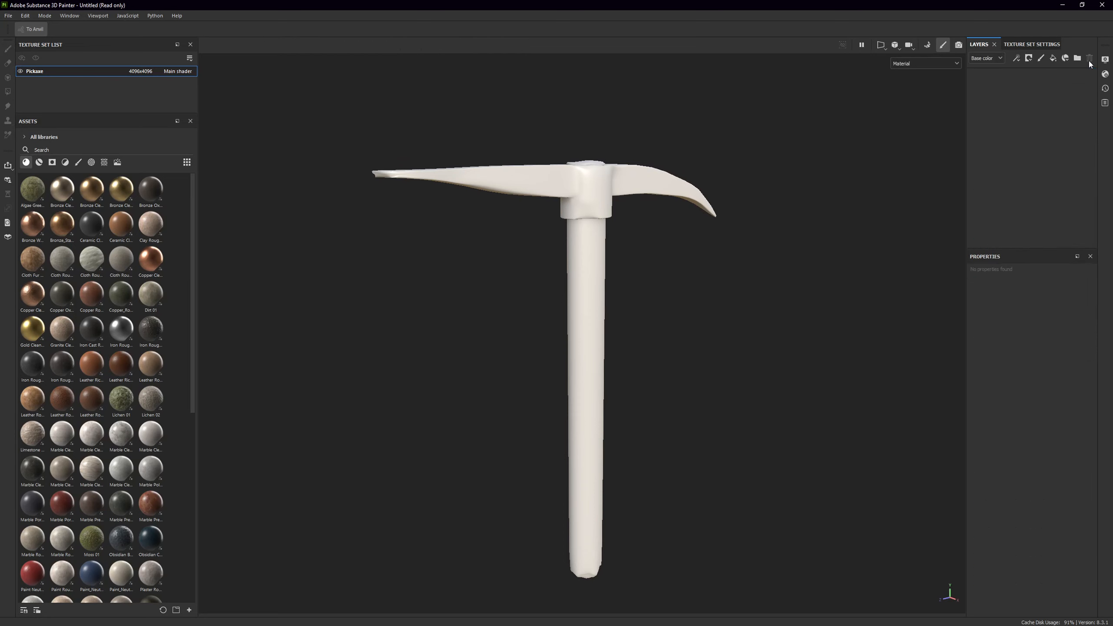
left_click_drag(670, 193, 478, 254, "alt")
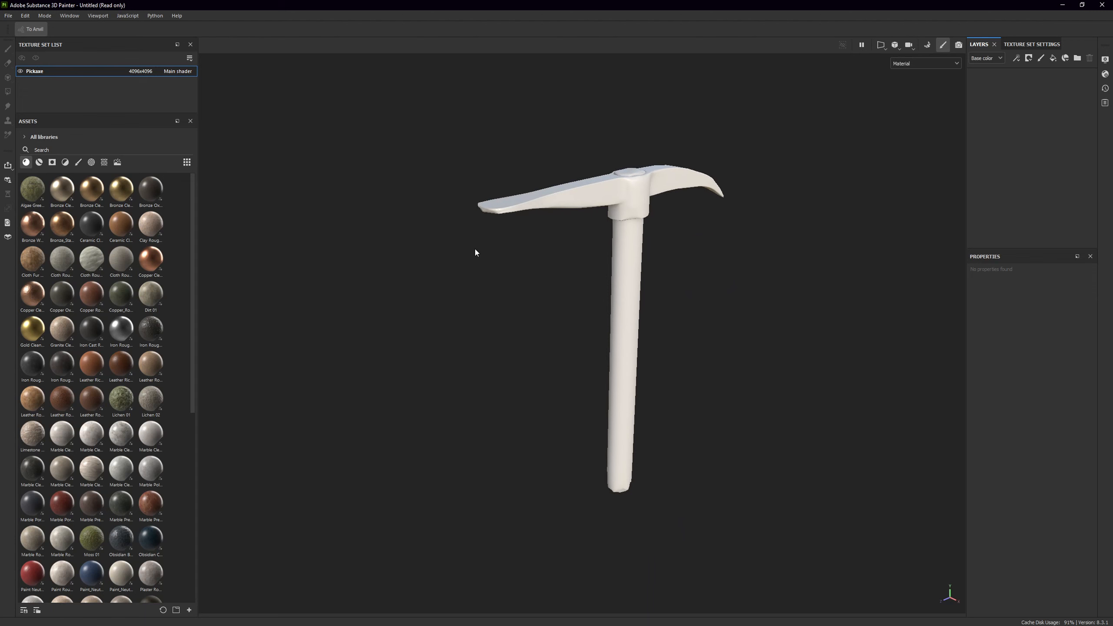
Apply the Wood Rich Brown 01 material to the whole pickaxe as a fill layer
scroll(134, 305, "down", 5)
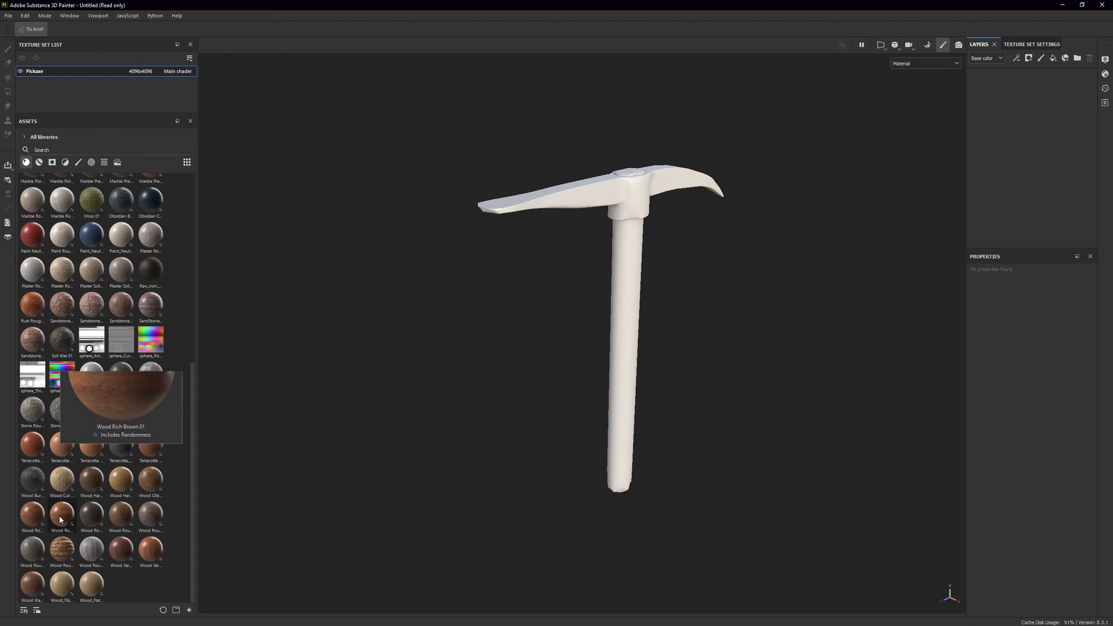
left_click_drag(59, 517, 686, 241)
left_click_drag(758, 240, 635, 280, "alt")
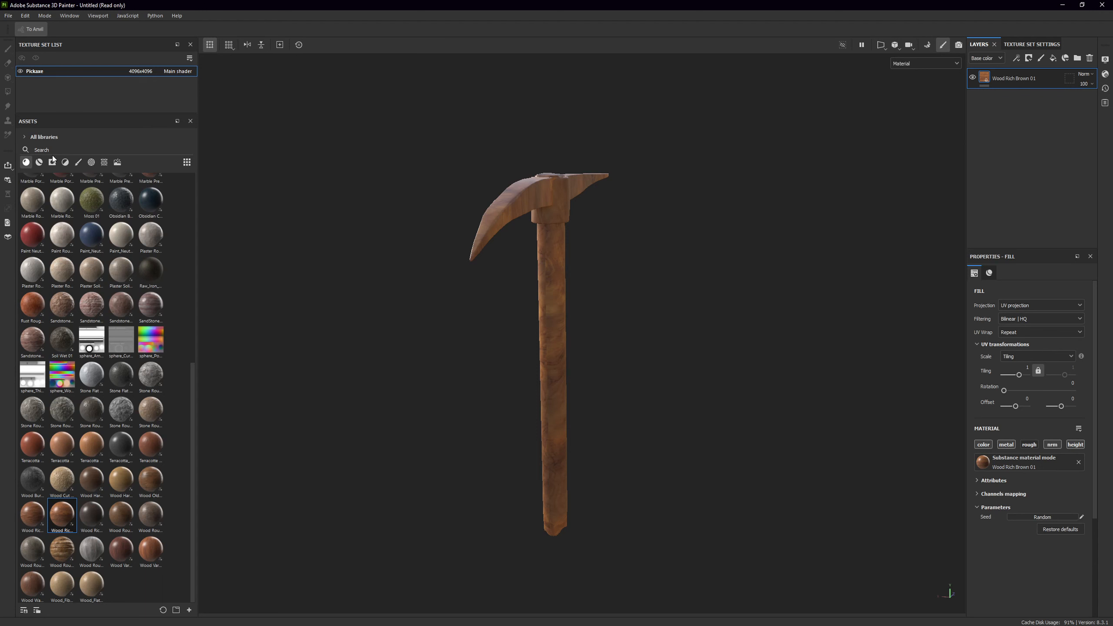
Browse the available materials and smart materials in the asset library
scroll(94, 296, "up", 5)
scroll(94, 298, "down", 5)
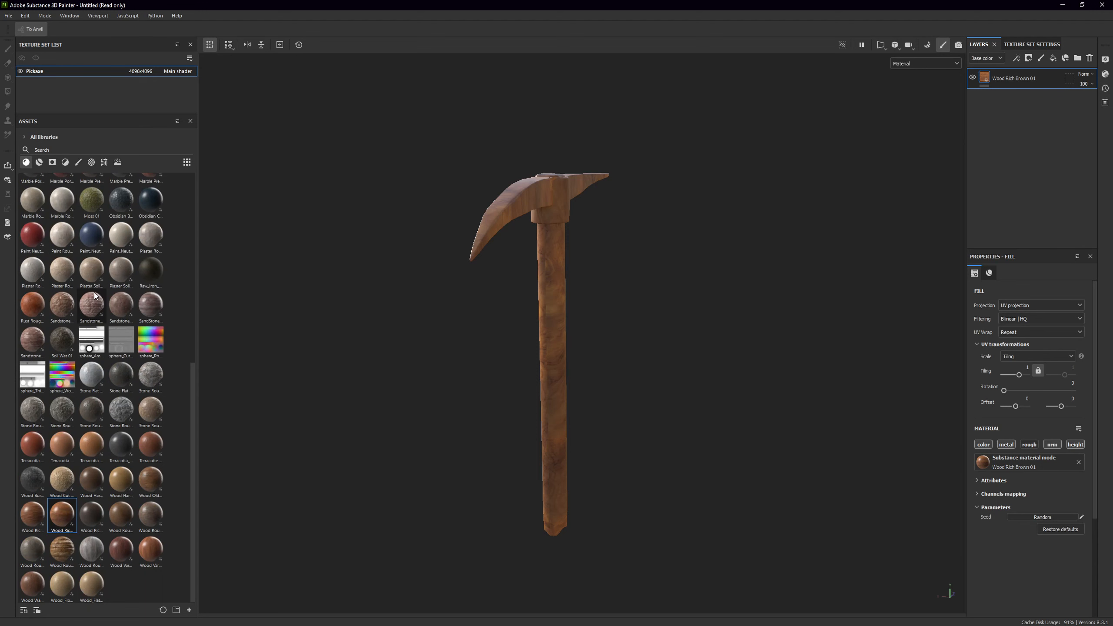
left_click(39, 163)
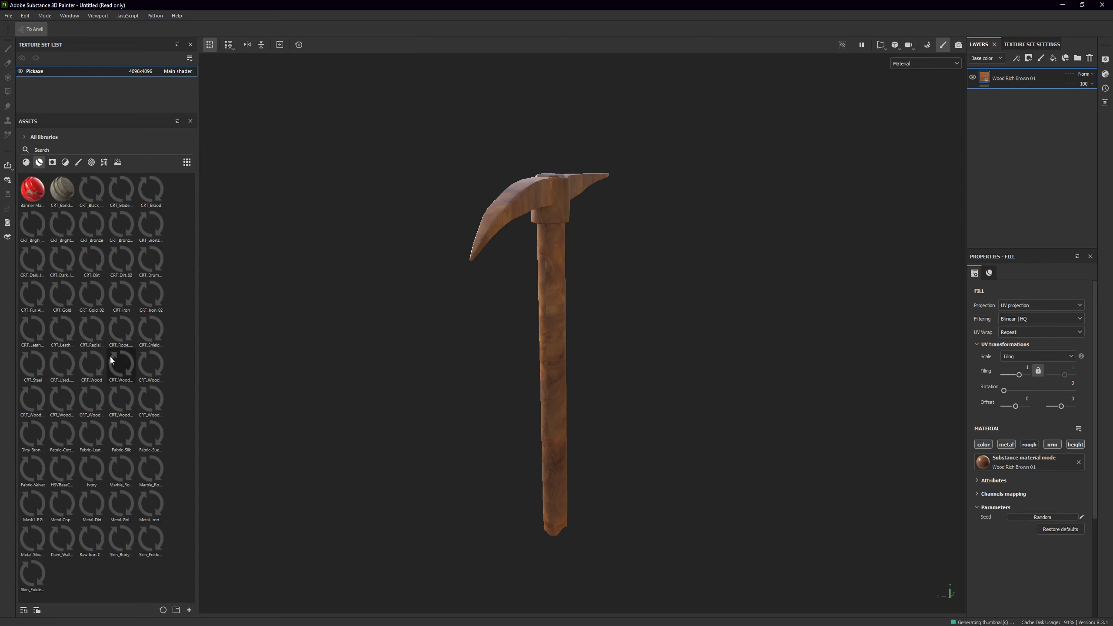
left_click(26, 163)
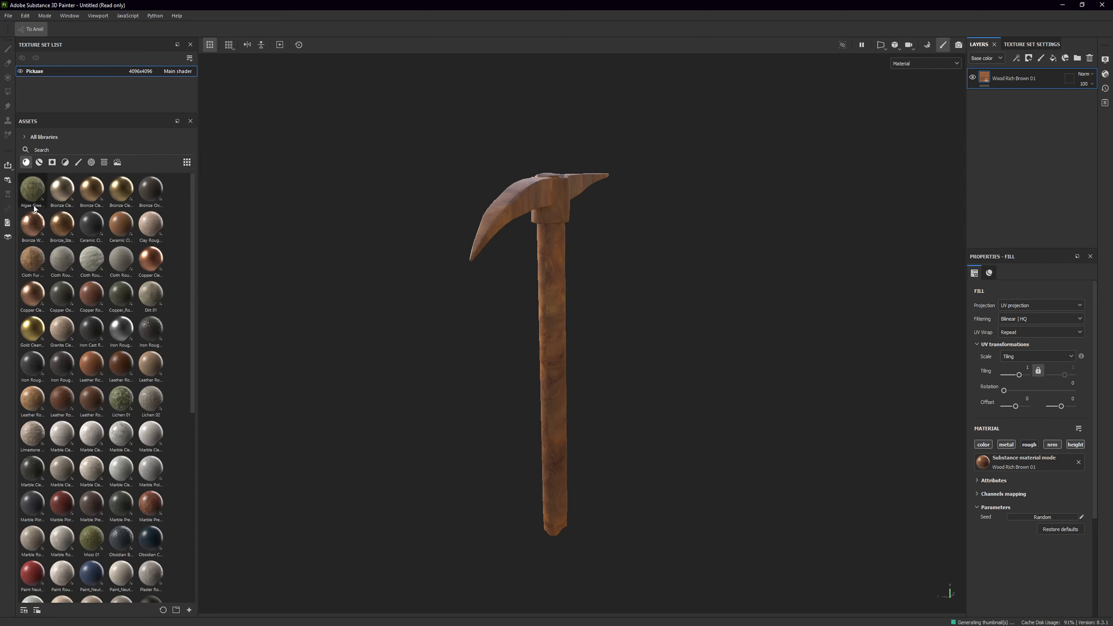
Examine the wood material on the pickaxe handle up close
left_click_drag(659, 268, 754, 245, "alt")
scroll(556, 259, "up", 5)
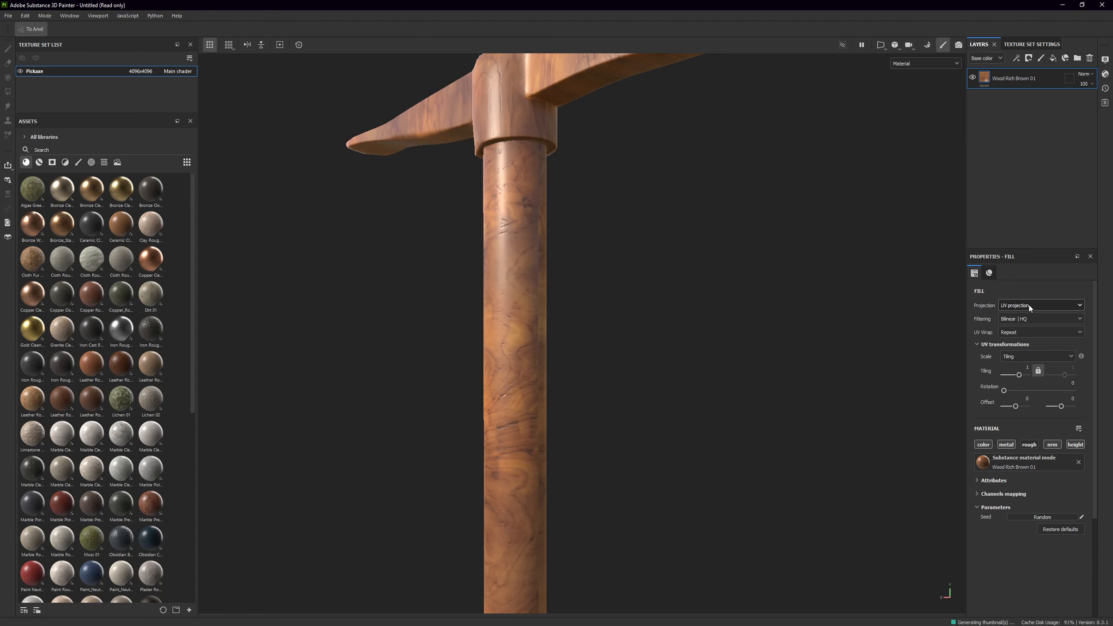
left_click_drag(530, 305, 534, 197, "alt")
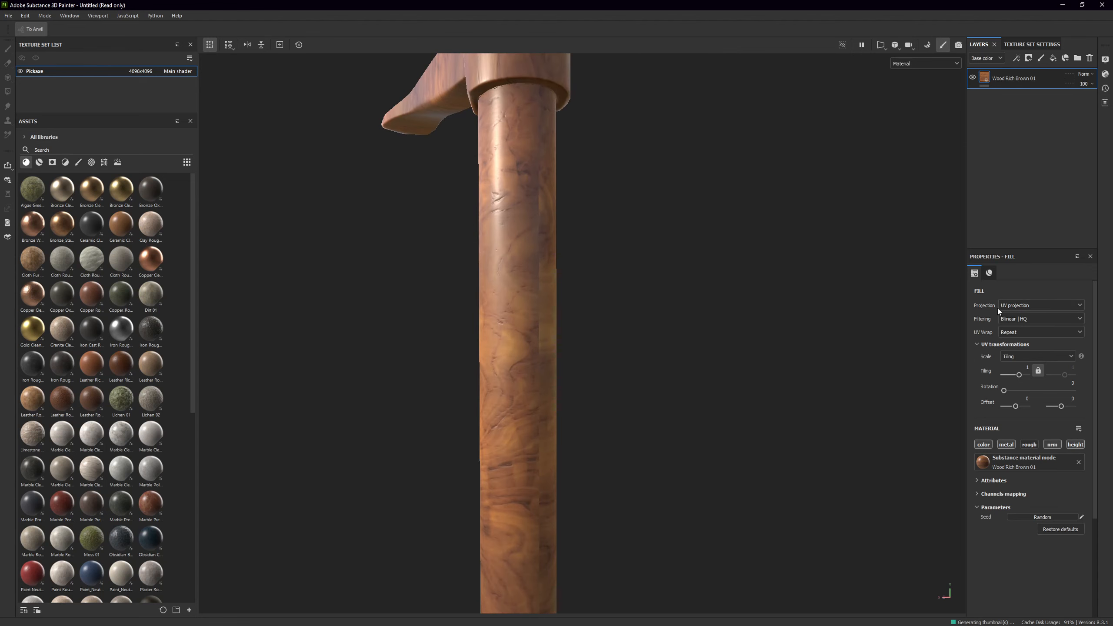
Examine how the wood material maps onto the handle and head in the 3D view and the UV layout side by side
left_click_drag(588, 255, 558, 257, "alt")
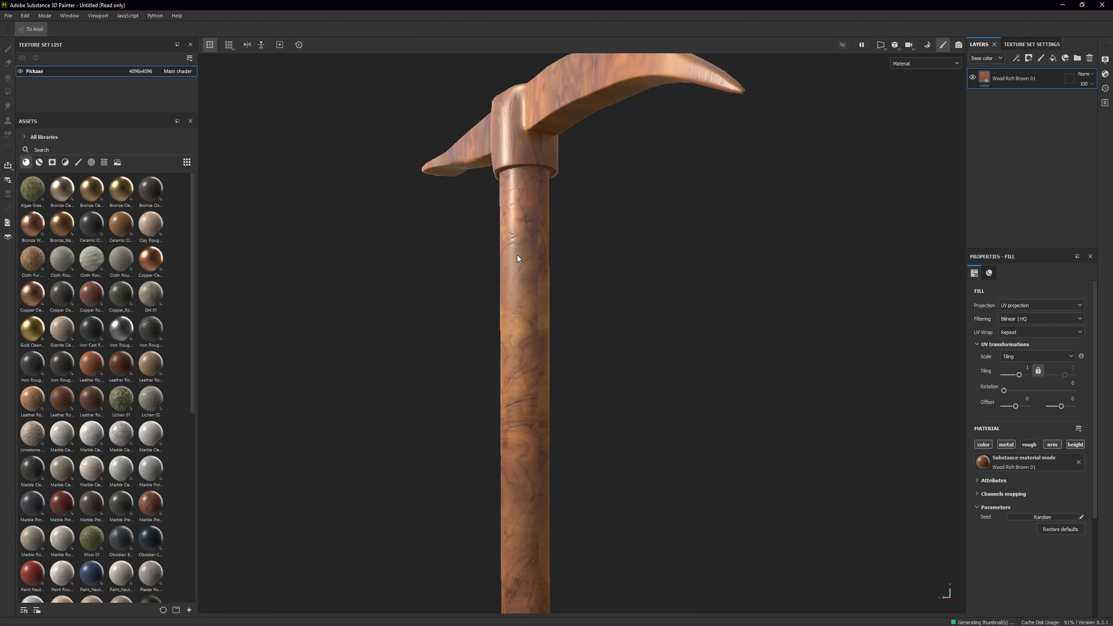
key("F3")
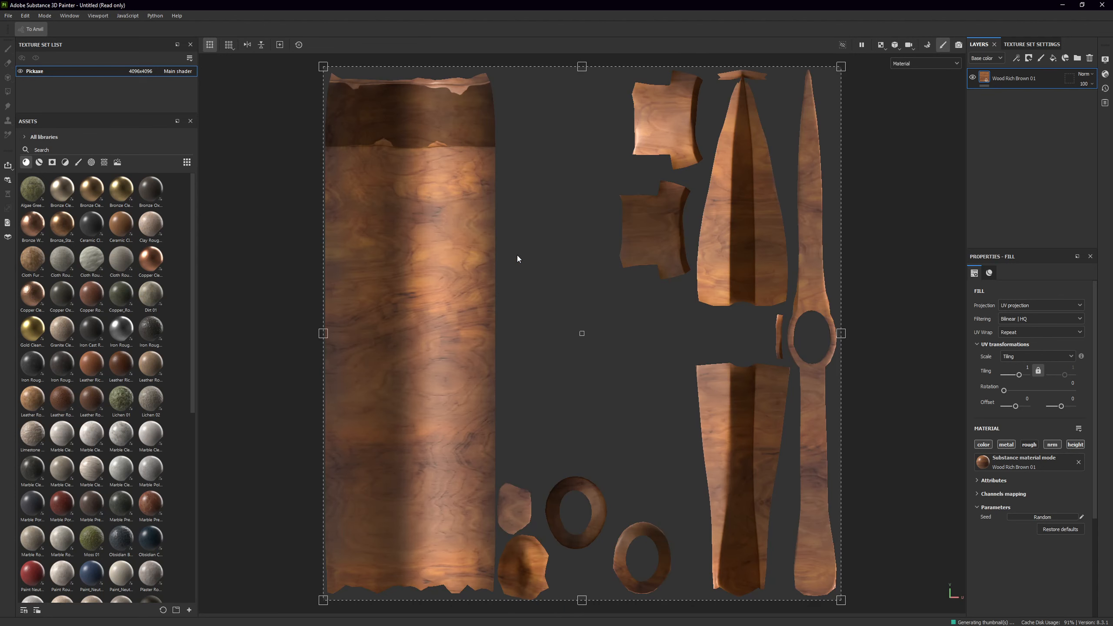
key("F2")
key("F1")
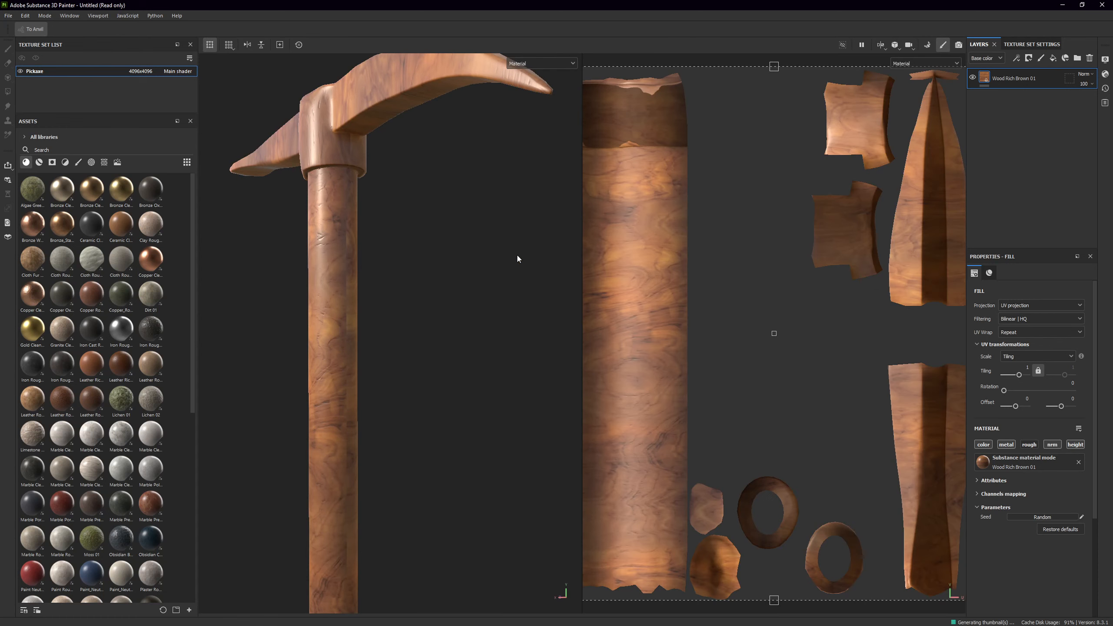
scroll(516, 255, "down", 3)
key("F2")
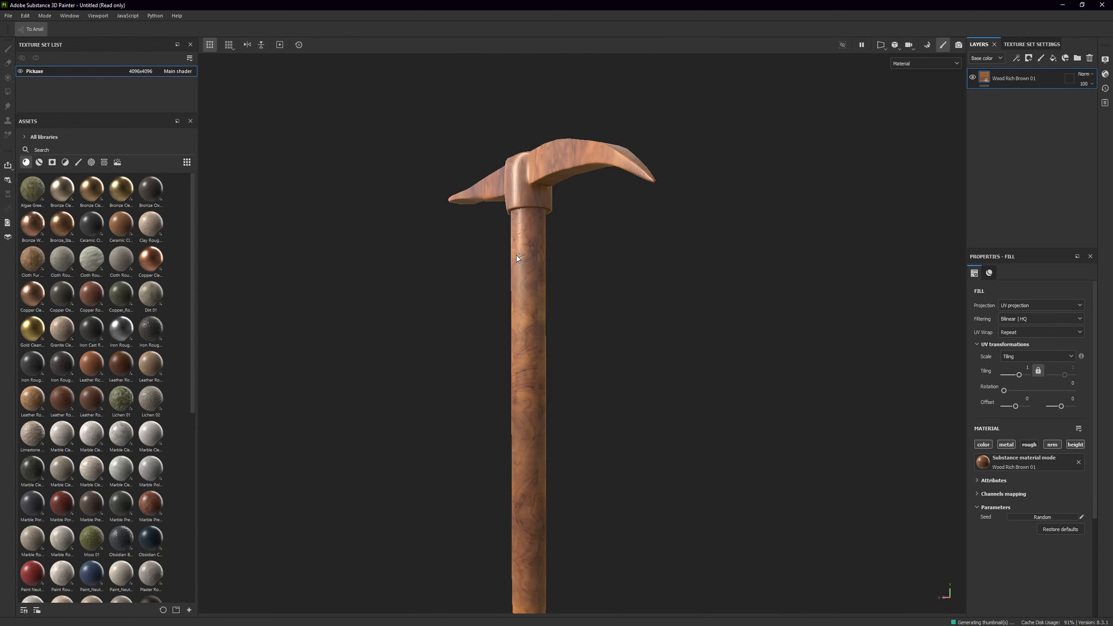
key("F1")
middle_click_drag(413, 259, 465, 254, "alt")
scroll(743, 293, "down", 2)
middle_click_drag(640, 293, 757, 299, "alt")
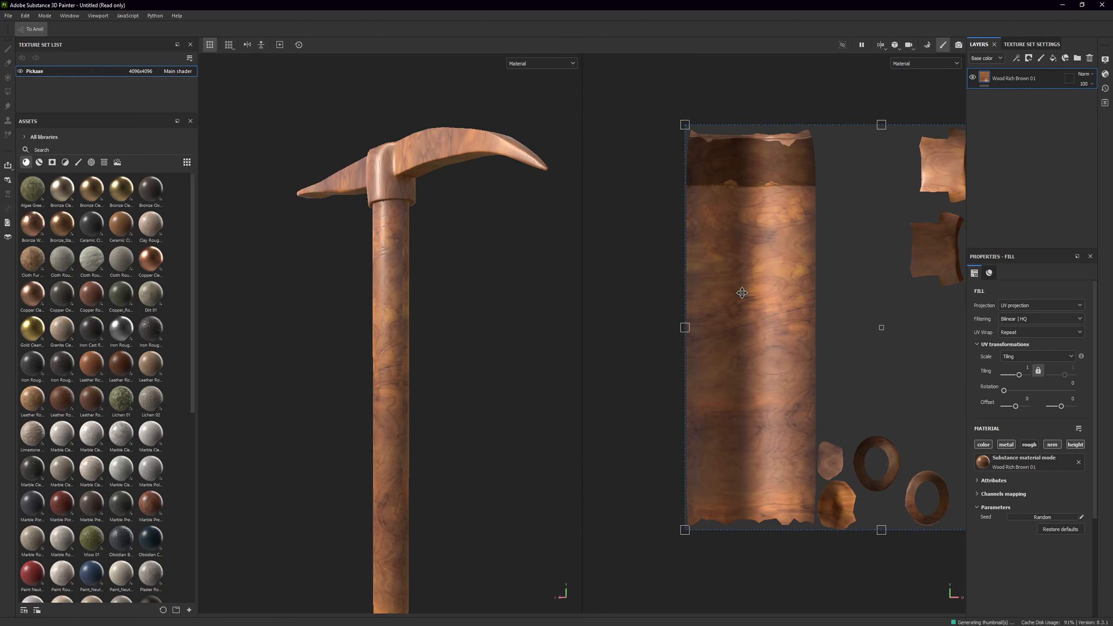
scroll(741, 290, "up", 1)
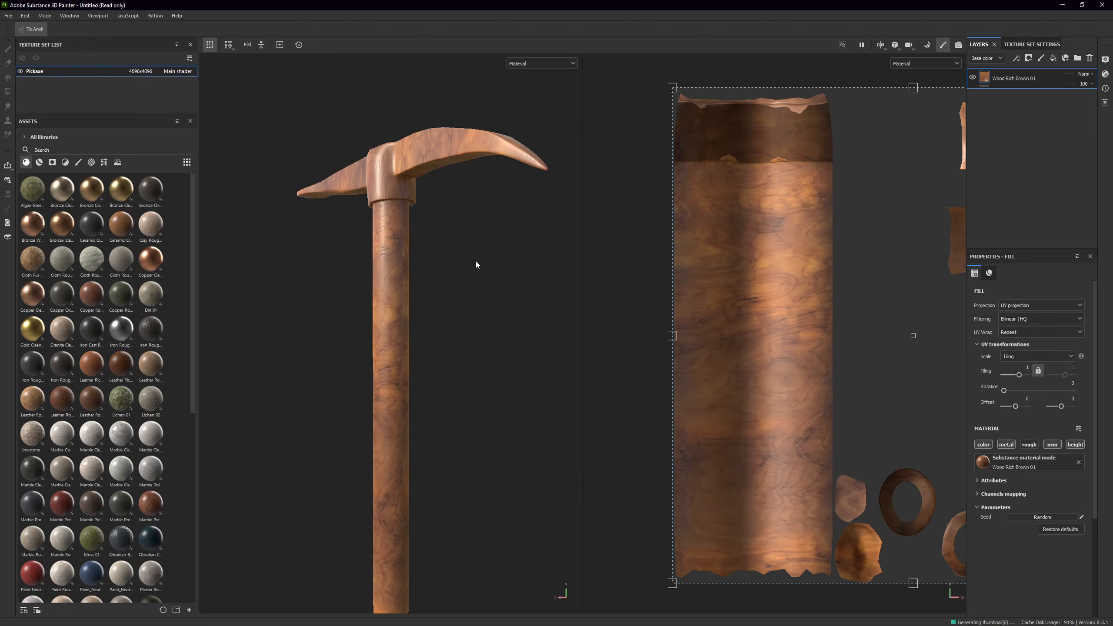
Show only the base color channel and switch the wood fill layer to Tri-planar projection
key("c")
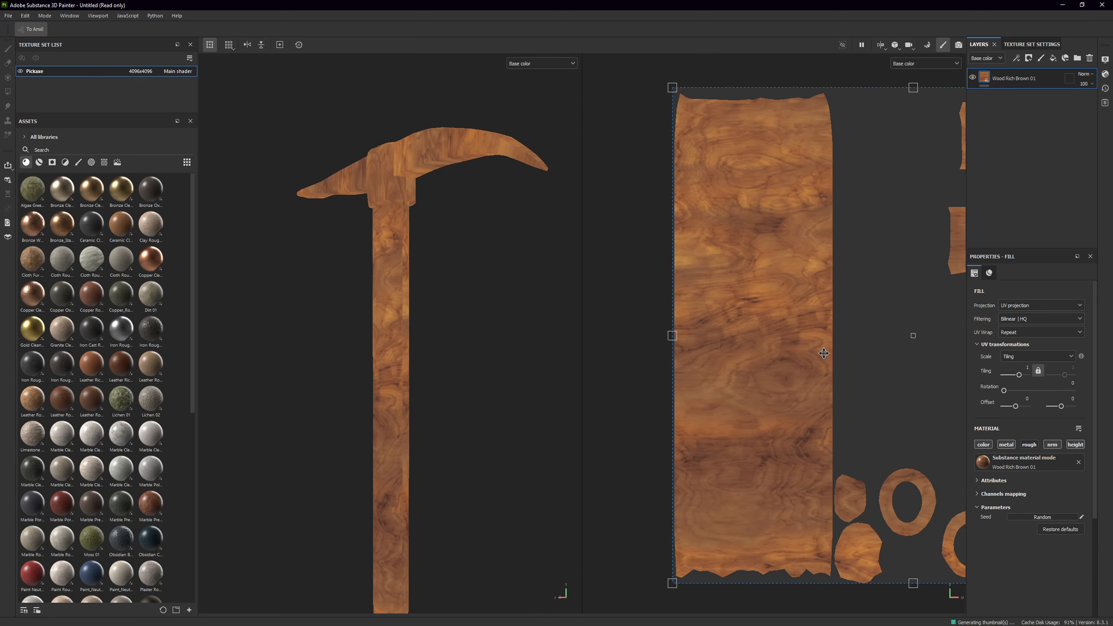
scroll(358, 361, "up", 3)
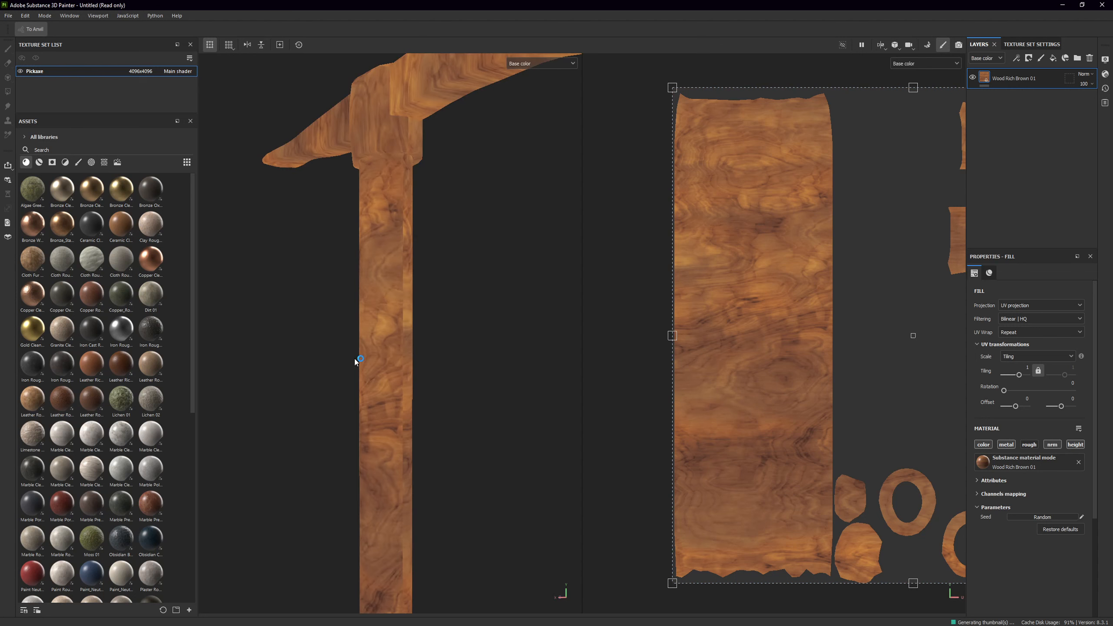
left_click(1013, 306)
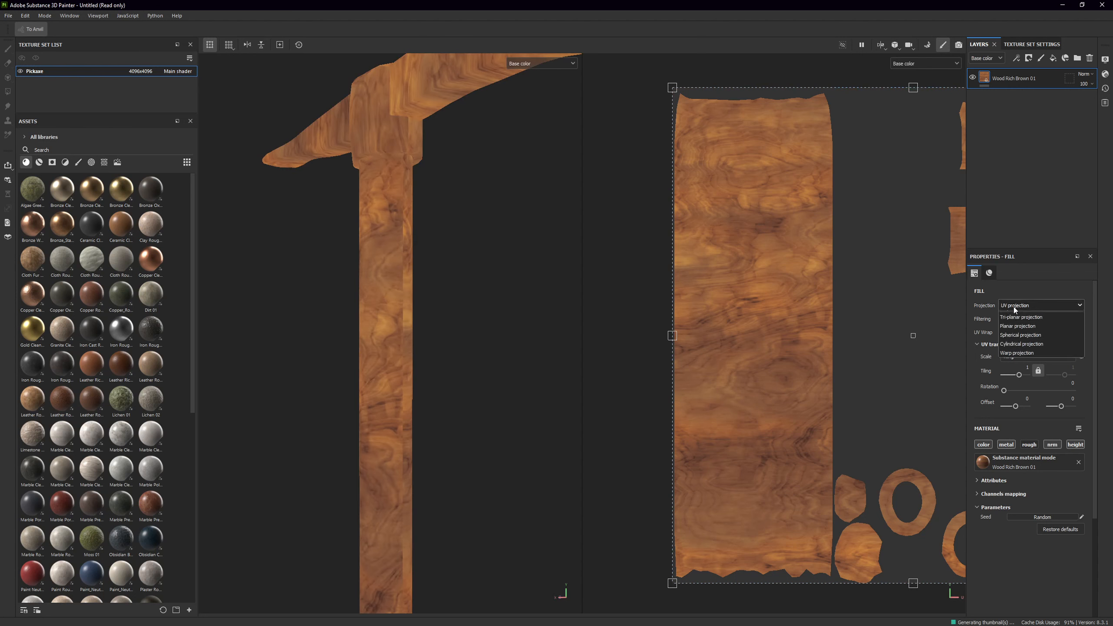
left_click(1018, 335)
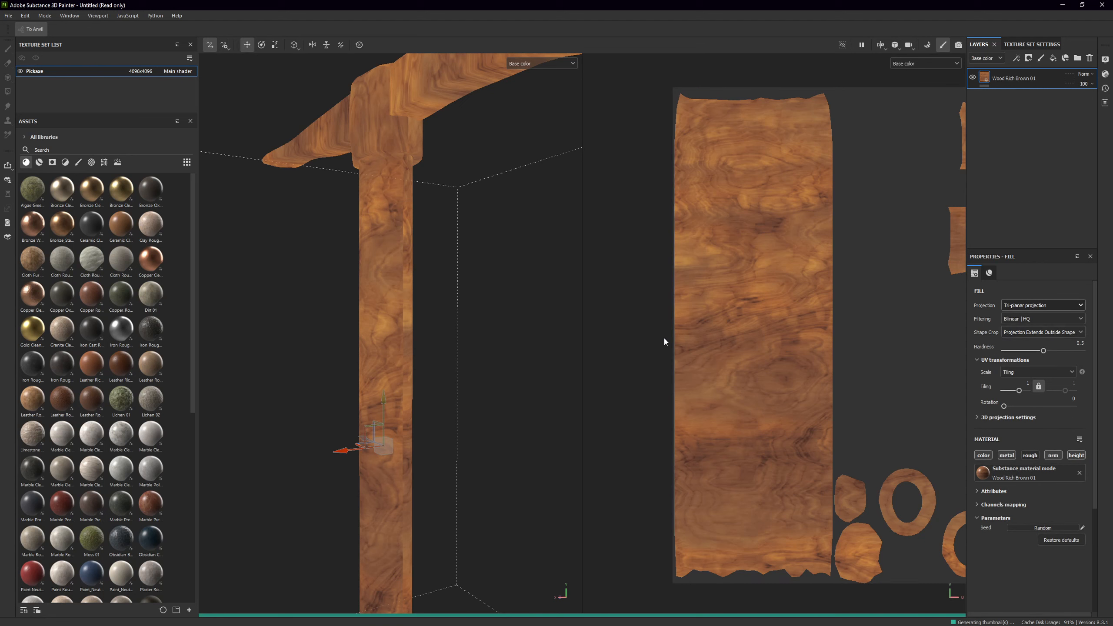
left_click_drag(493, 326, 456, 330, "alt")
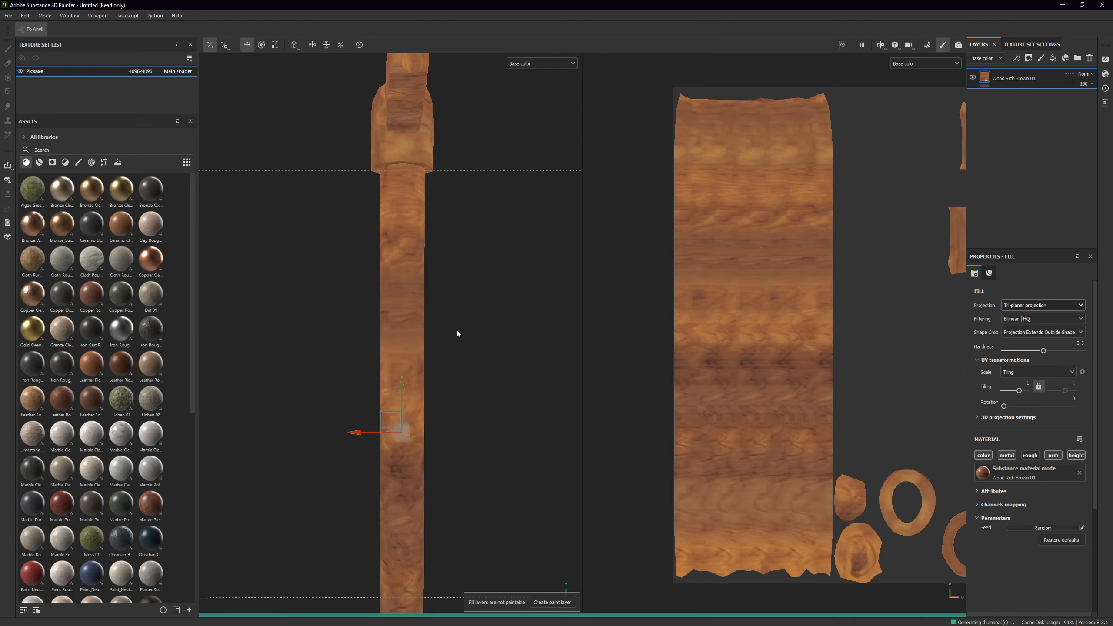
mouse_move(424, 312)
left_mouse_down("alt")
mouse_move(706, 291)
mouse_move(487, 317)
left_mouse_up("alt")
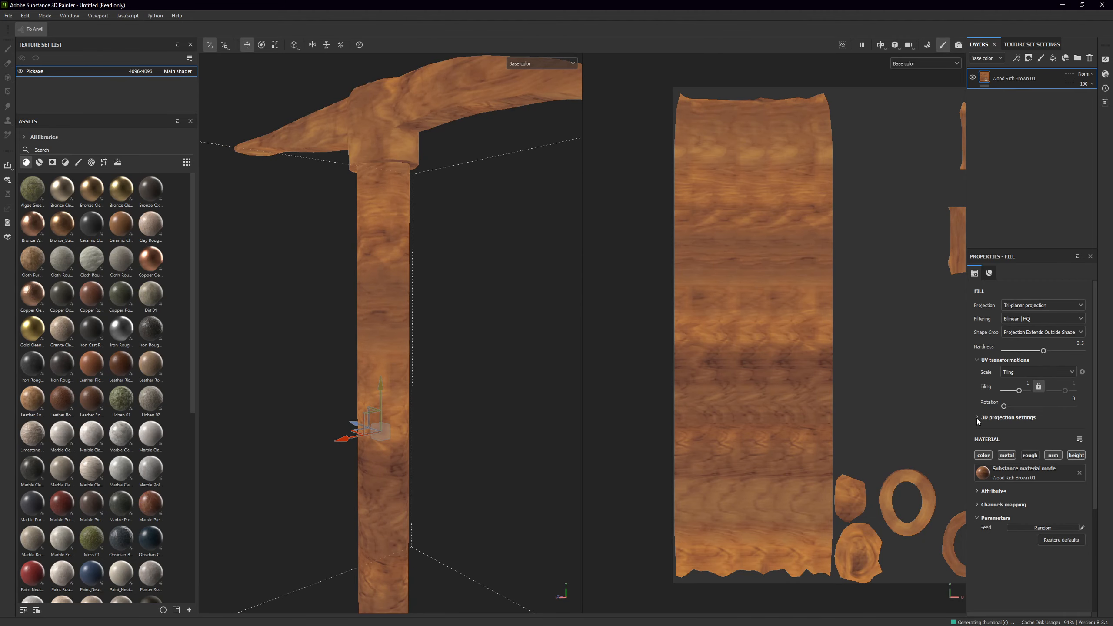
Try a tiling of 0.5 on the wood fill and set it back to 1
double_click(1028, 382)
type("0.5")
key("Return")
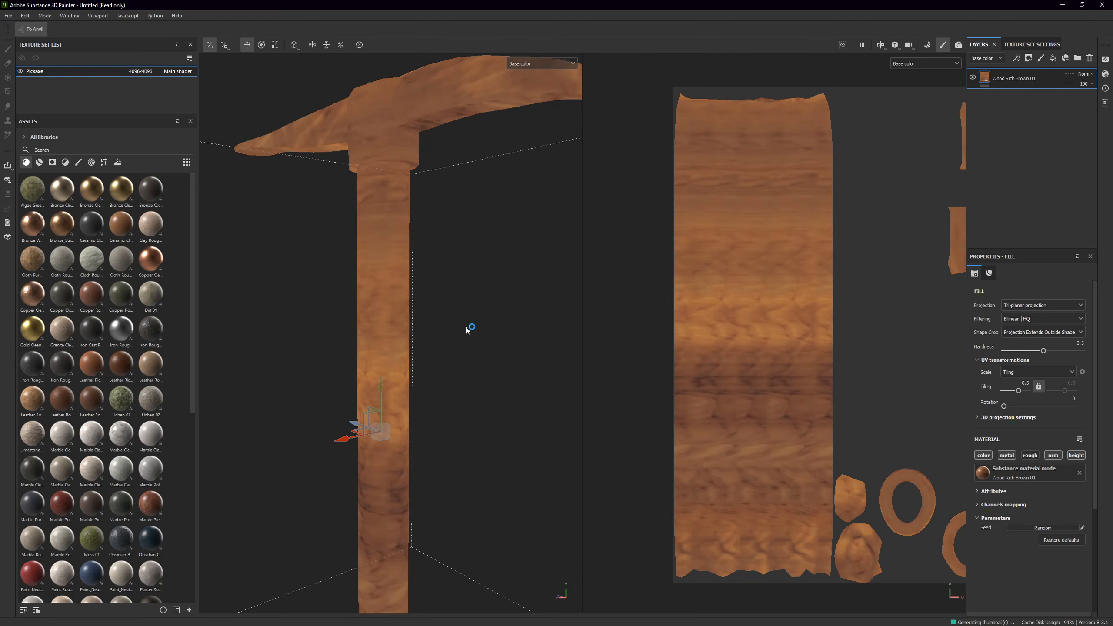
left_click_drag(467, 325, 537, 318, "alt")
left_click(1025, 383)
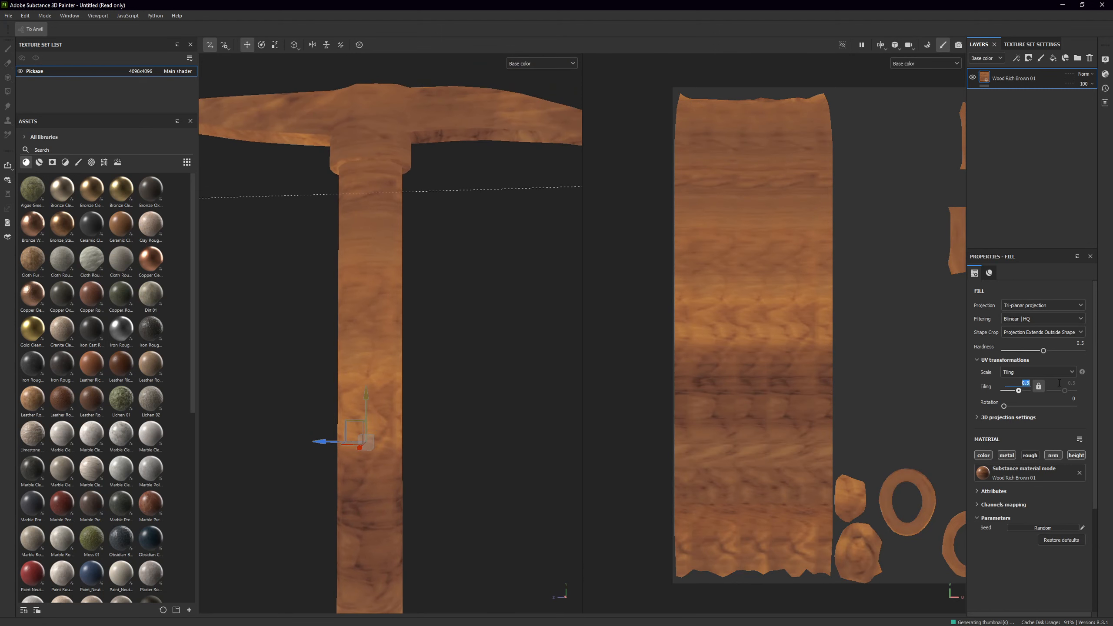
type("1")
key("Return")
left_click_drag(324, 360, 342, 365, "alt")
scroll(343, 365, "down", 6)
left_click_drag(413, 374, 472, 384, "alt")
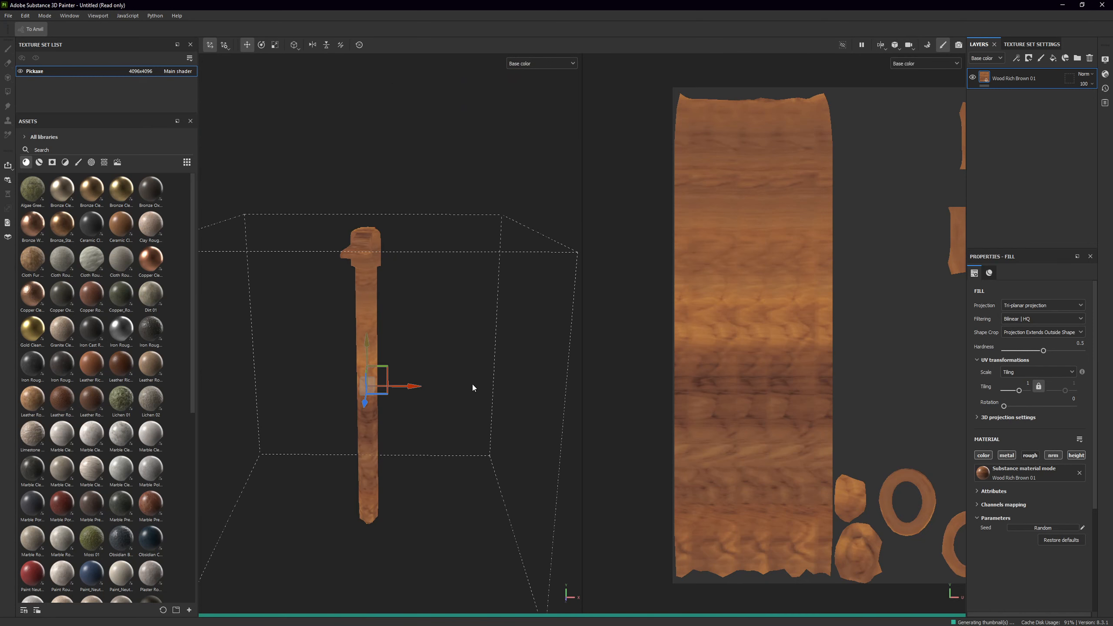
Return the viewports to the full material display and widen the 3D view beside the UV layout
key("m")
scroll(373, 336, "up", 3)
left_click_drag(345, 313, 433, 295, "alt")
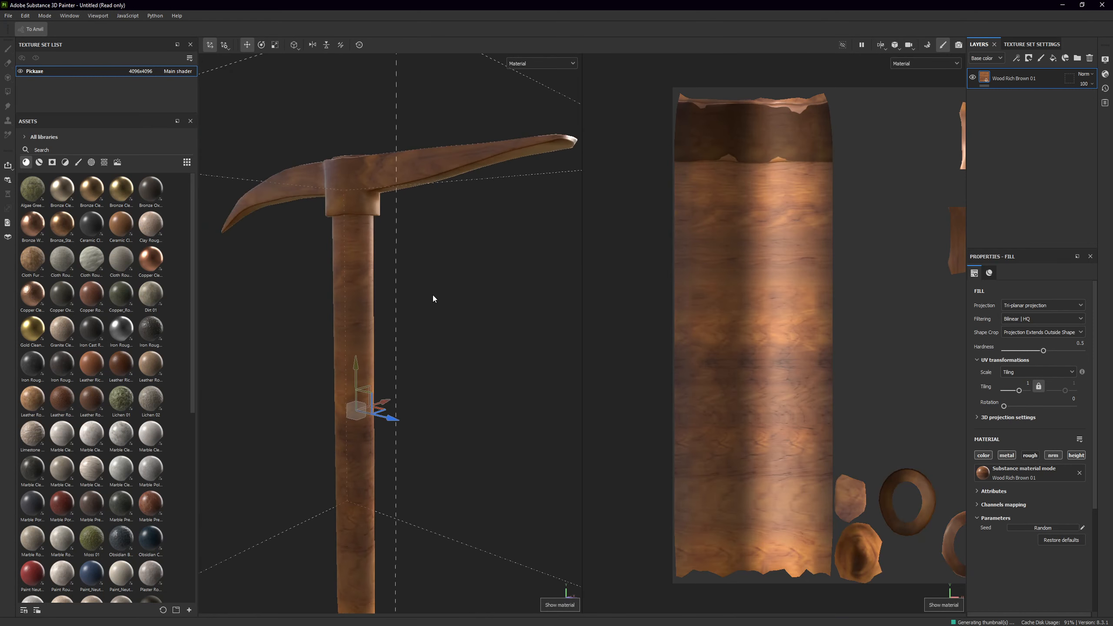
left_click_drag(582, 333, 703, 333)
left_click_drag(426, 349, 536, 336, "alt")
right_click_drag(536, 332, 486, 342, "shift")
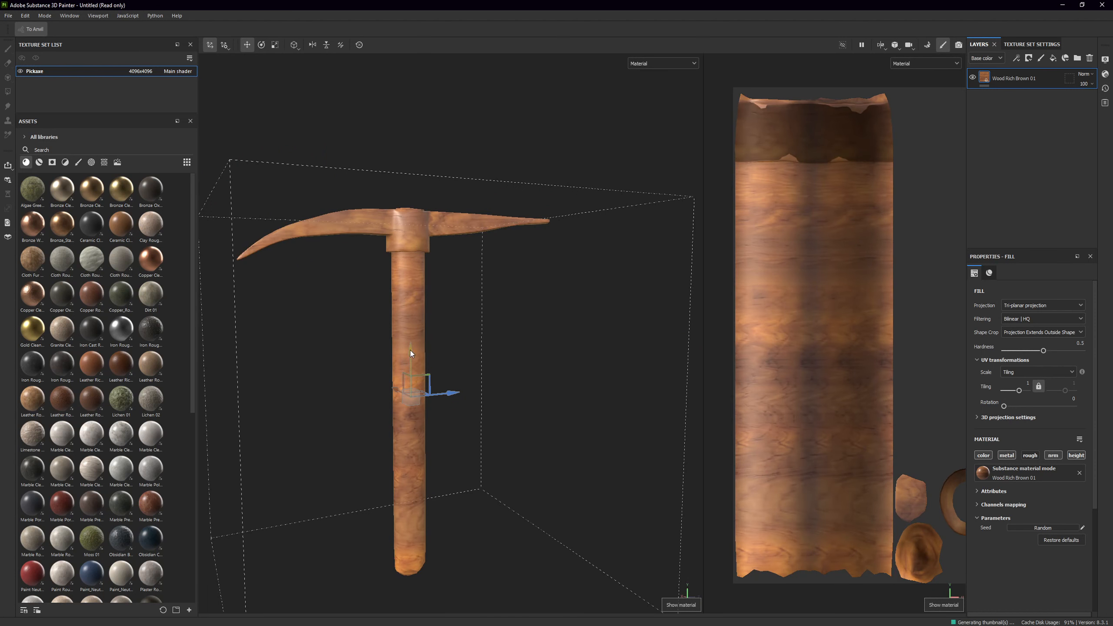
Set the wood fill's UV rotation to 90 so the grain direction turns on the pickaxe
scroll(411, 350, "up", 3)
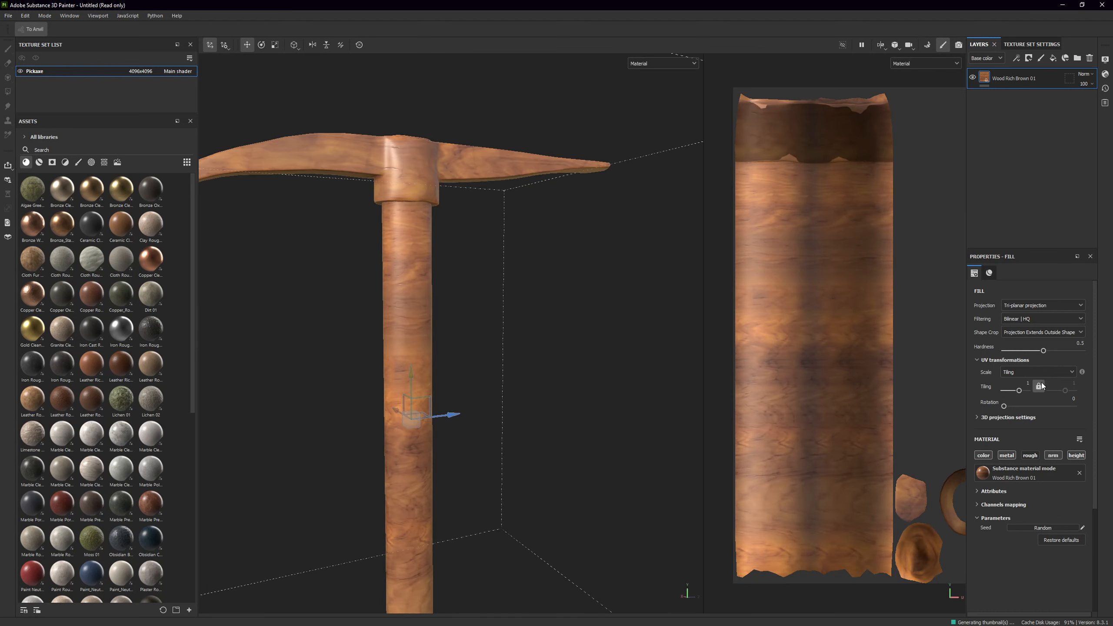
left_click(1074, 400)
type("90")
key("Return")
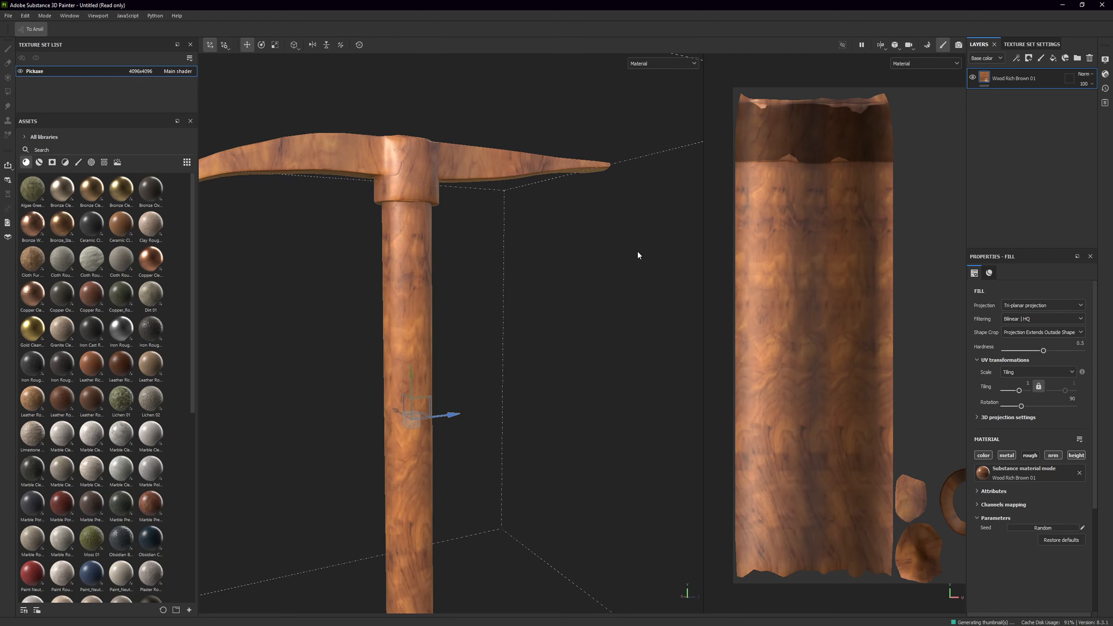
left_click(1105, 60)
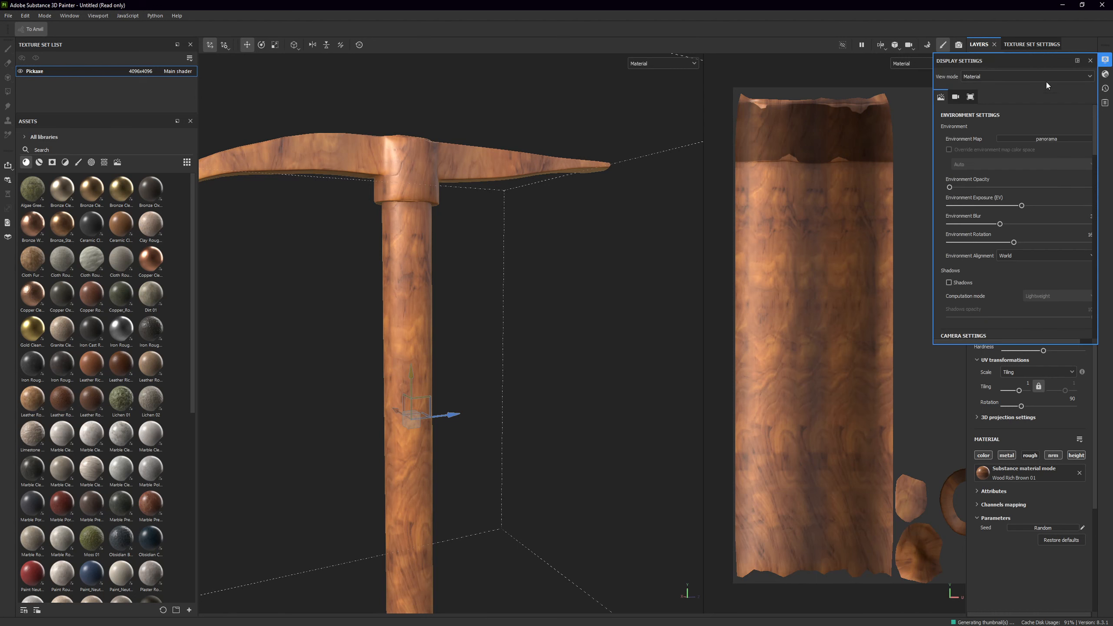
left_click(956, 96)
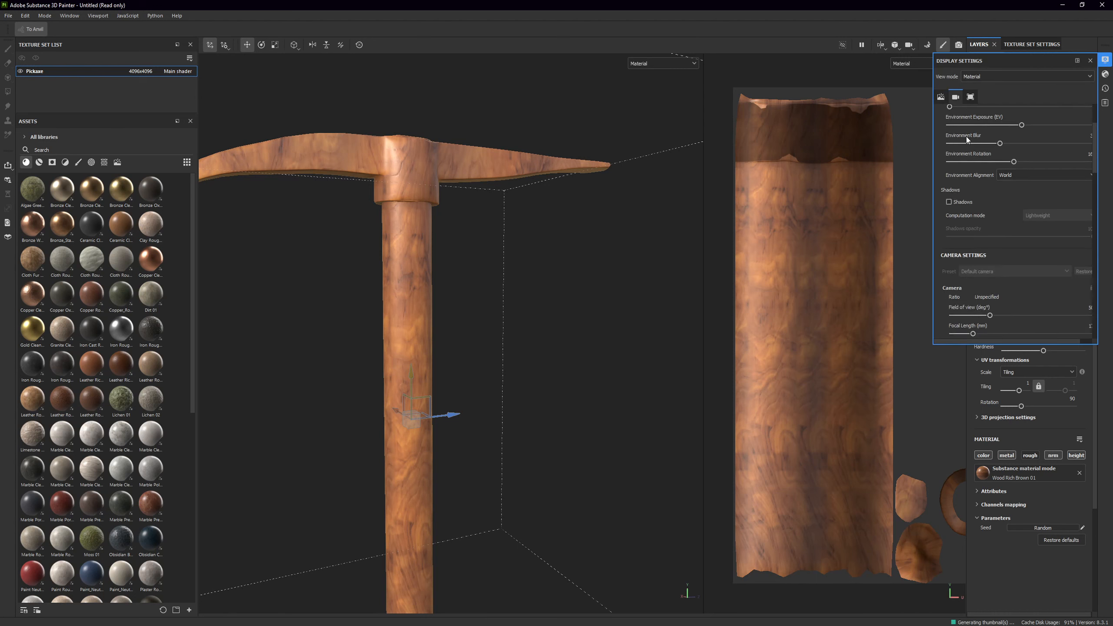
scroll(966, 136, "down", 6)
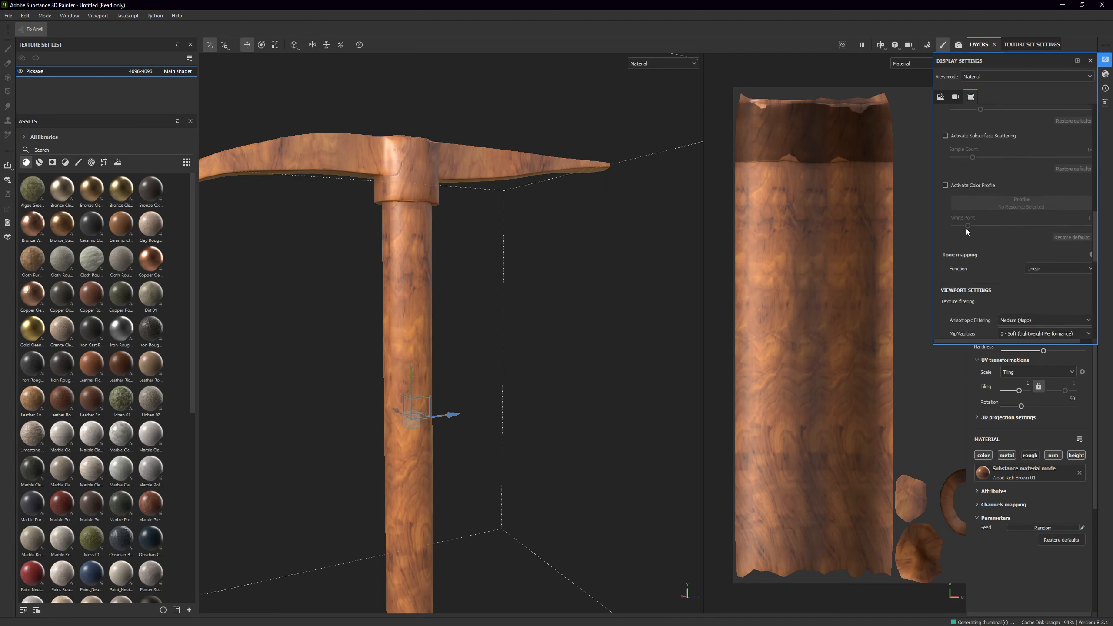
scroll(967, 233, "down", 1)
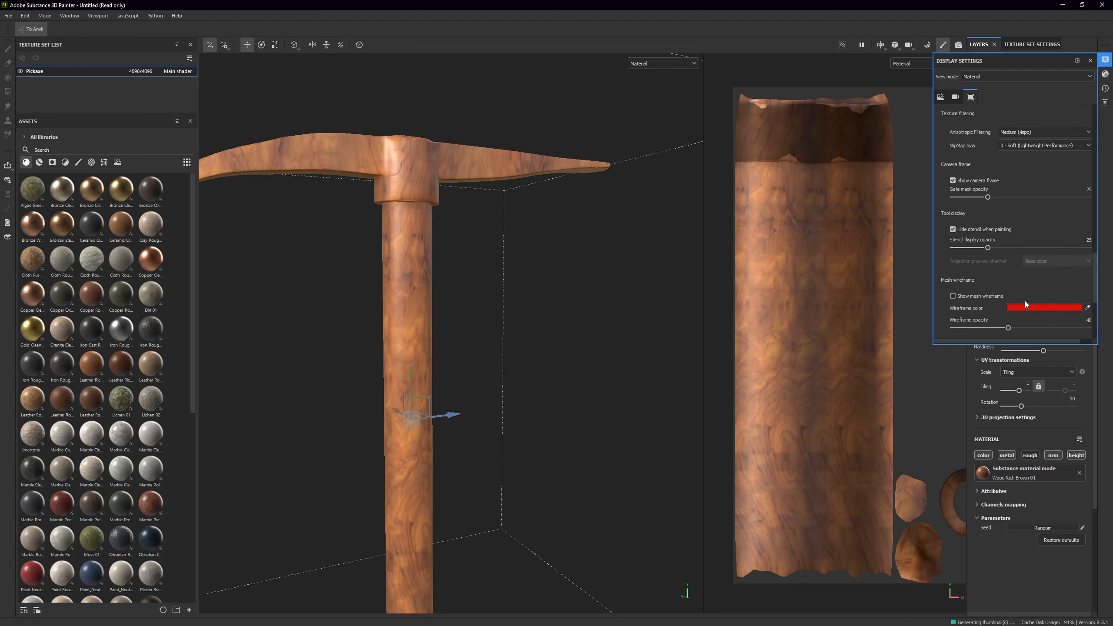
left_click(1105, 60)
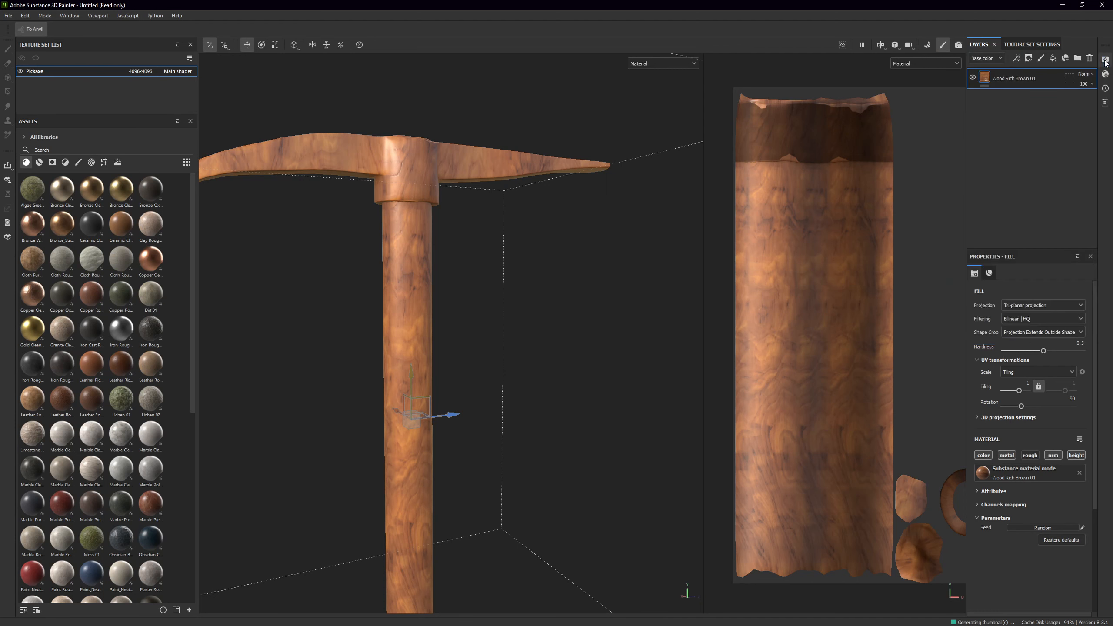
Set the Pickaxe texture set's size to 2048
left_click(1030, 44)
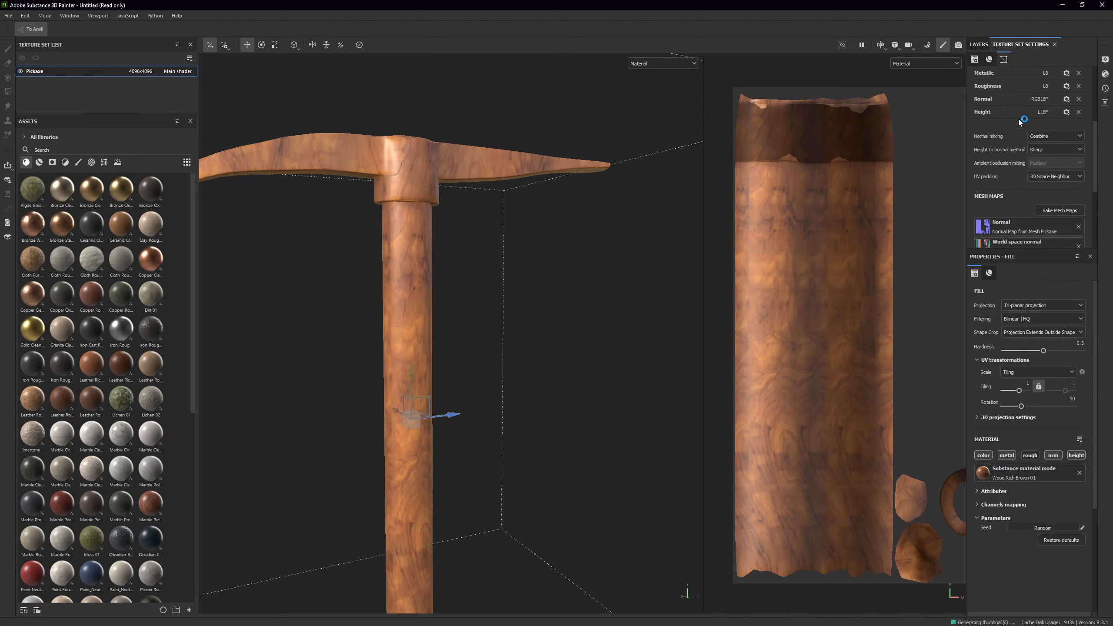
left_click(1024, 134)
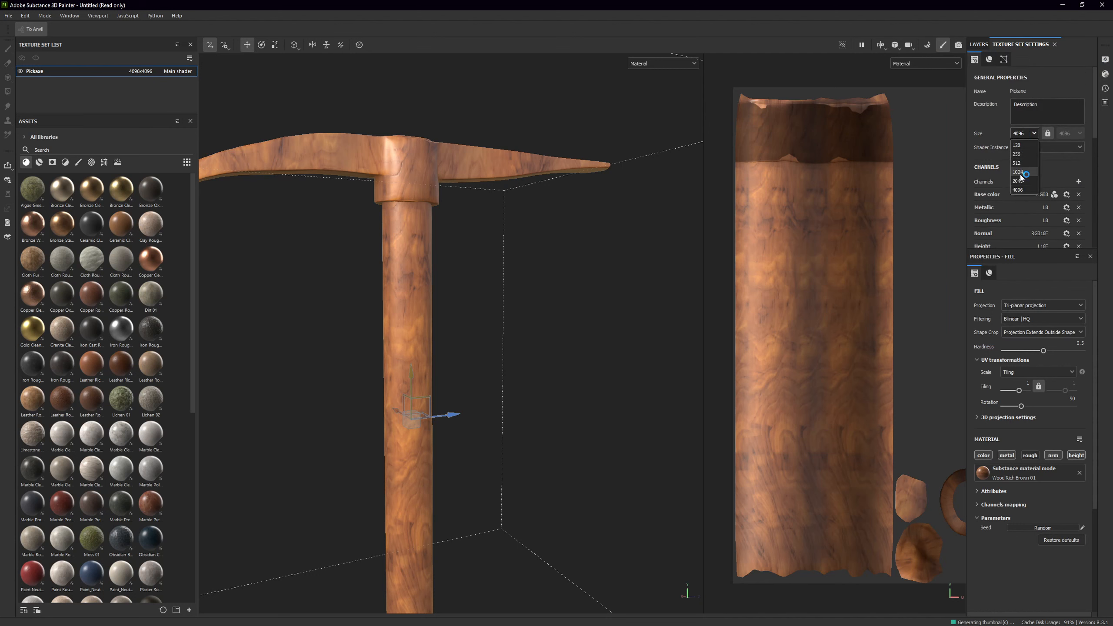
left_click(1023, 194)
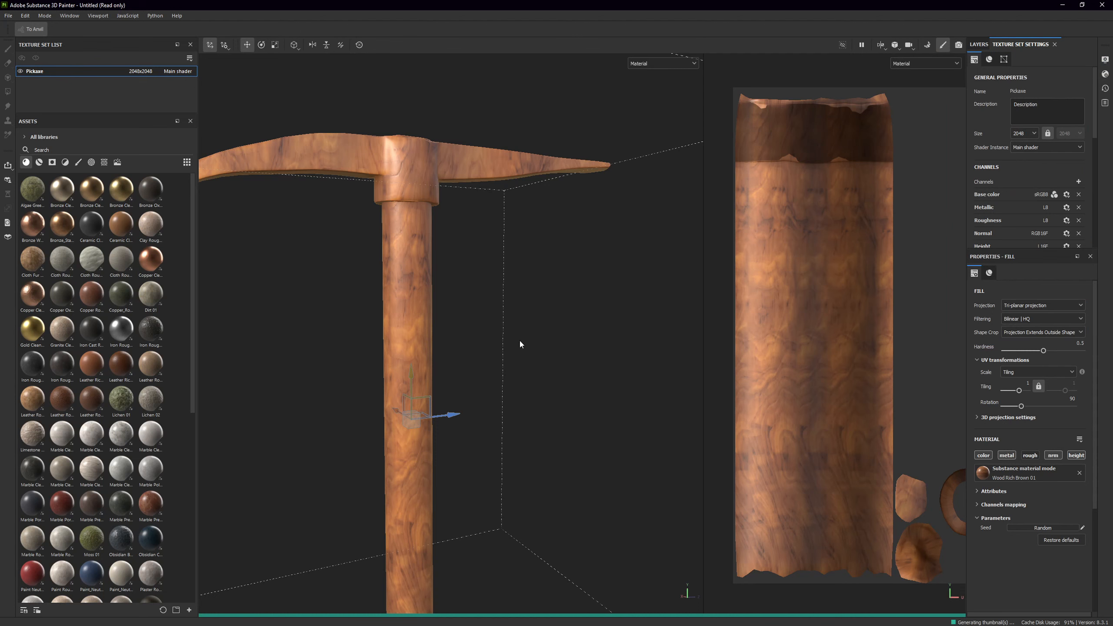
Examine the rotated wood grain along the handle, at its lower end and around the pickaxe head
mouse_move(503, 329)
left_mouse_down("alt")
mouse_move(363, 319)
mouse_move(467, 336)
mouse_move(439, 300)
mouse_move(441, 379)
mouse_move(416, 274)
left_mouse_up("alt")
scroll(444, 386, "up", 3)
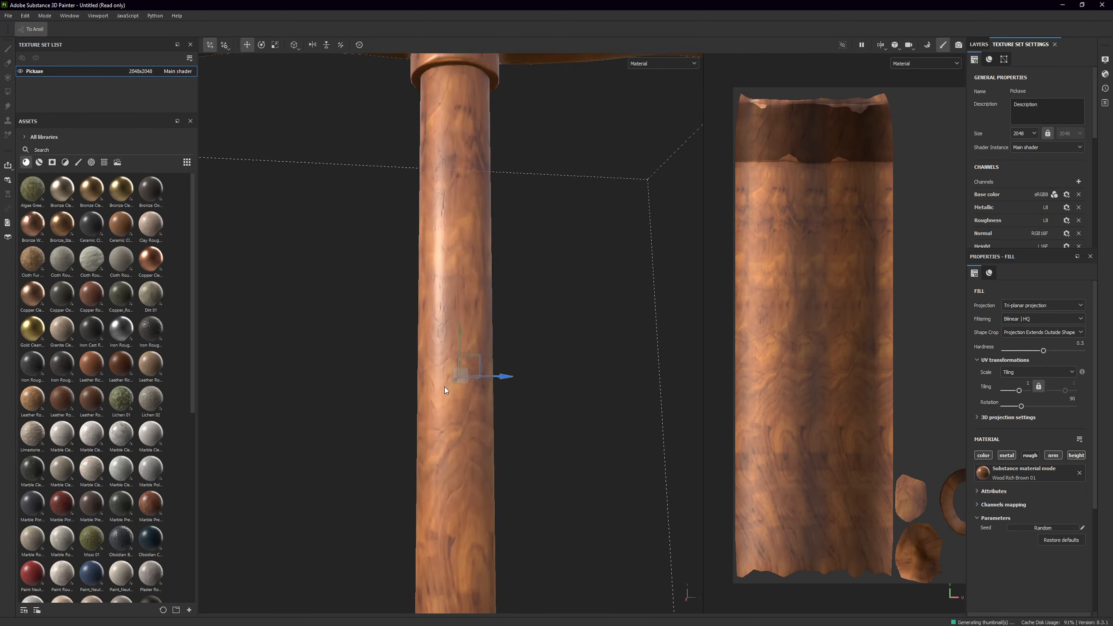
scroll(444, 386, "down", 5)
left_click_drag(435, 409, 469, 301, "alt")
scroll(422, 495, "up", 3)
middle_click_drag(420, 500, 453, 394, "alt")
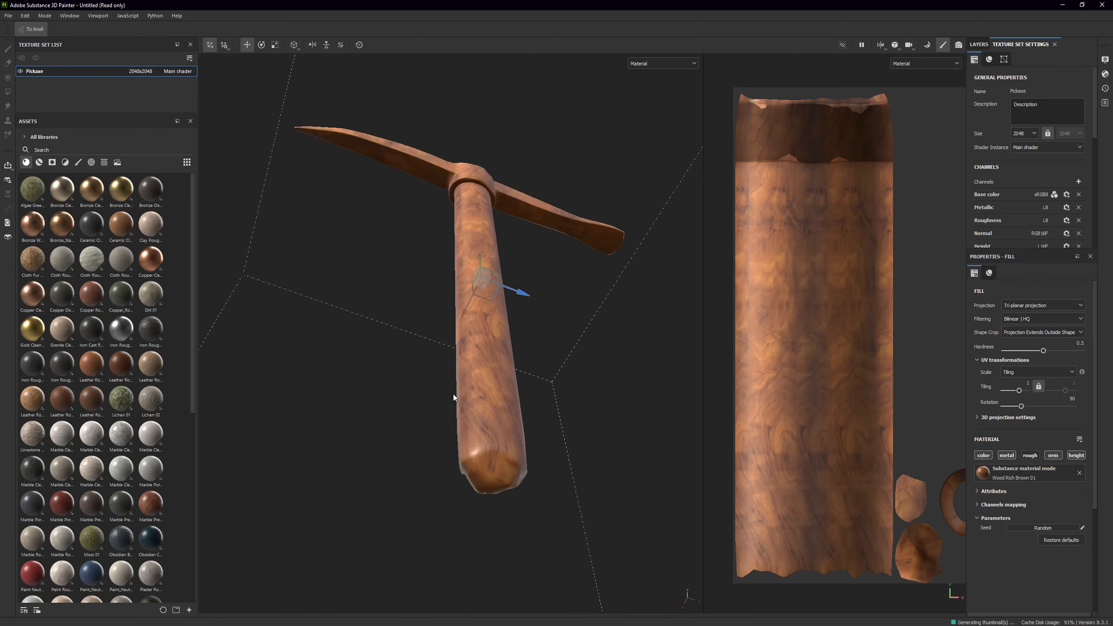
scroll(467, 343, "up", 2)
left_click_drag(467, 343, 457, 470, "alt")
scroll(441, 355, "down", 4)
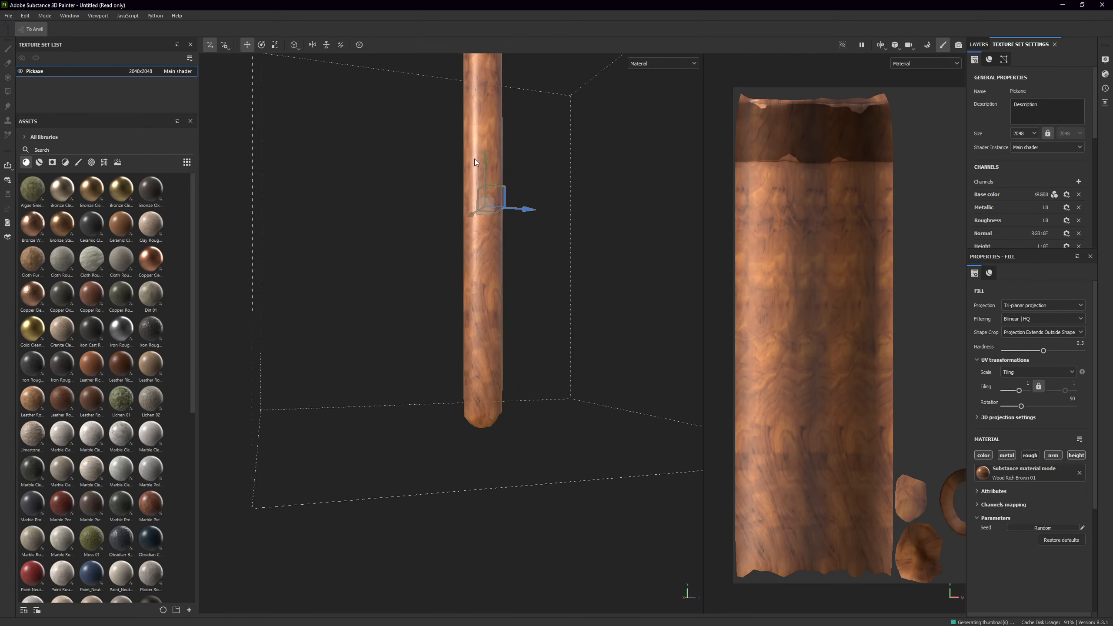
middle_click_drag(475, 158, 410, 423, "alt")
left_click_drag(409, 422, 461, 398, "alt")
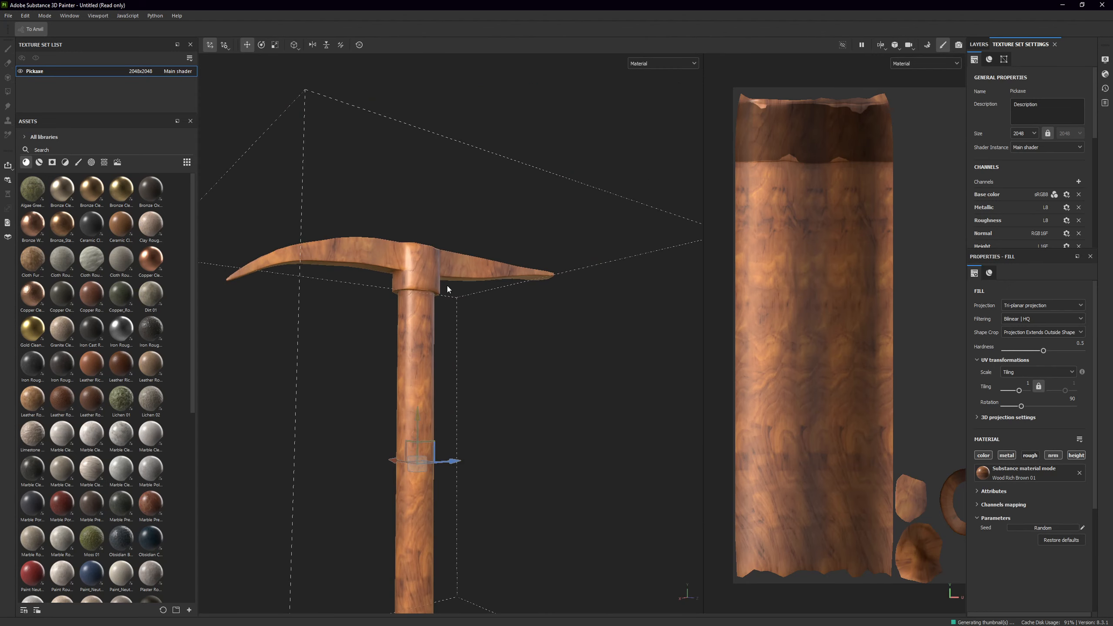
Return to the layer stack and show only the 3D view with the whole pickaxe in frame
left_click(978, 44)
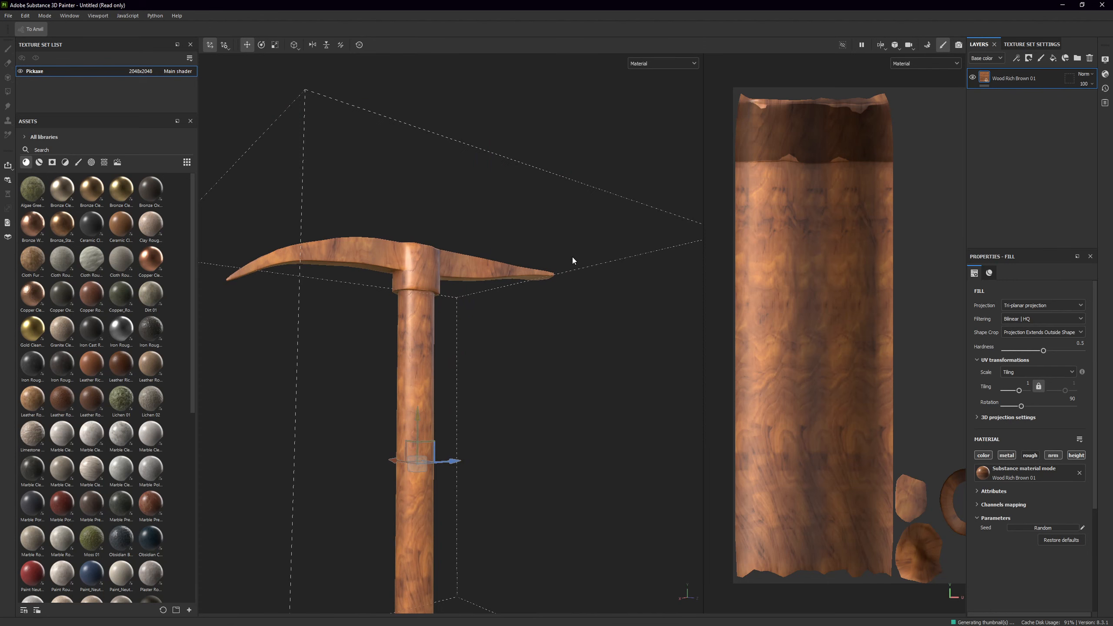
key("F2")
left_click_drag(333, 229, 461, 419, "alt")
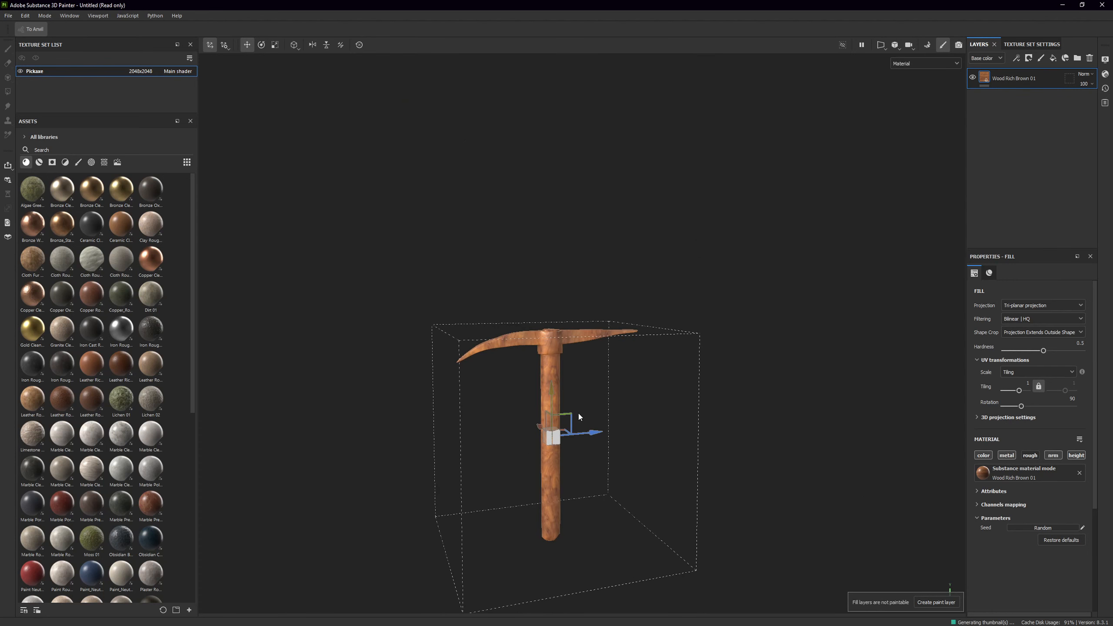
Try moving the wood fill's tri-planar projection volume upward along the handle, and undo the move
left_click_drag(551, 393, 553, 272)
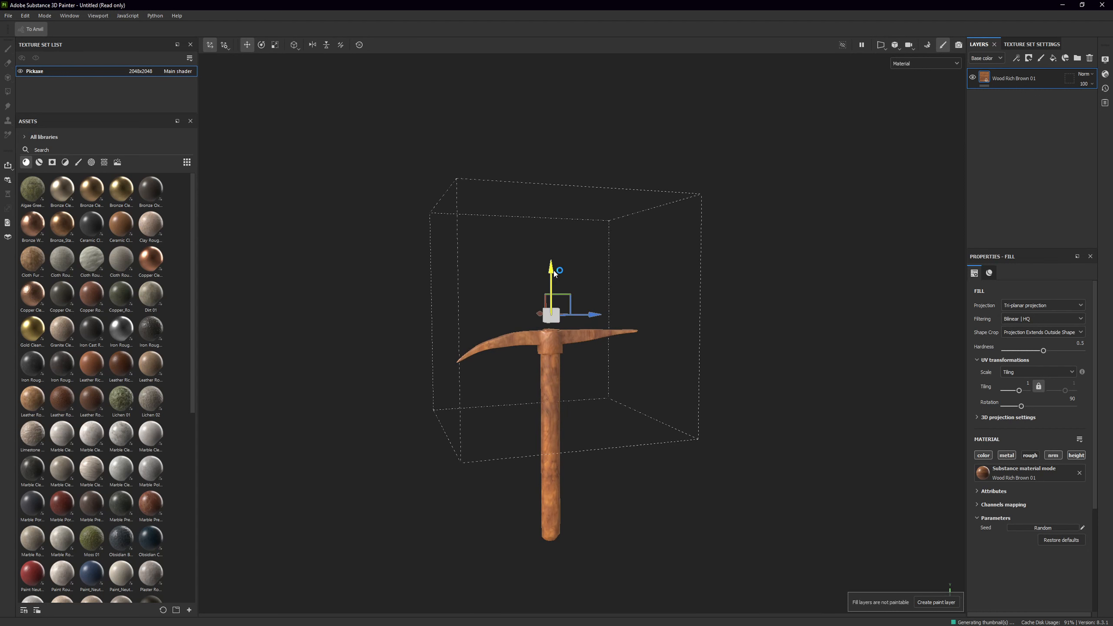
key("ctrl+z")
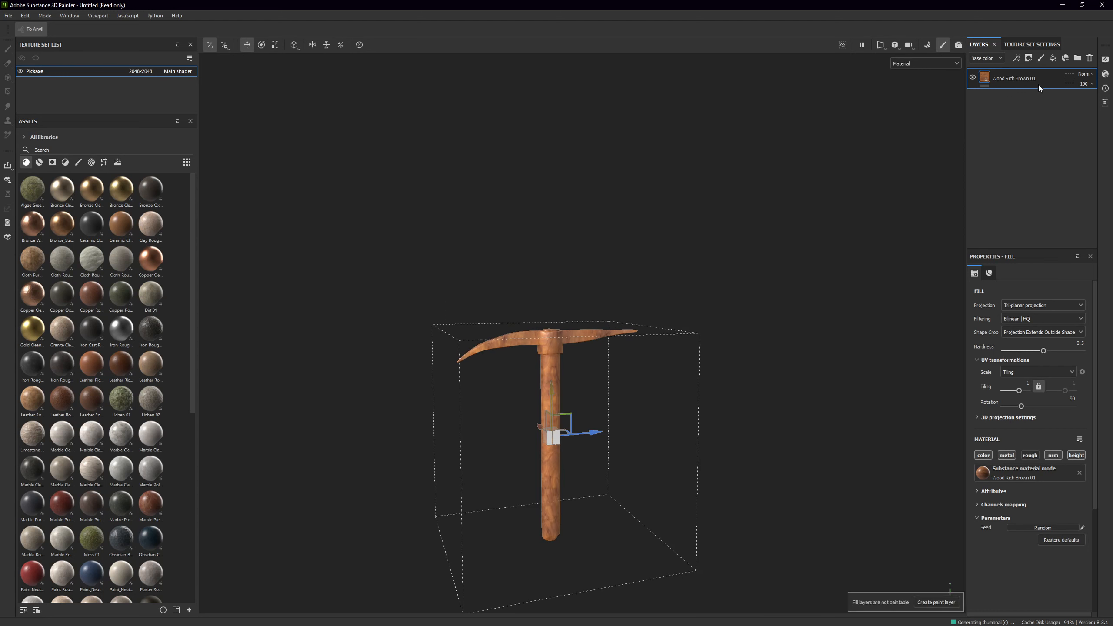
Add a black mask to the Wood Rich Brown 01 layer
scroll(446, 420, "up", 3)
scroll(452, 415, "down", 4)
scroll(474, 246, "up", 8)
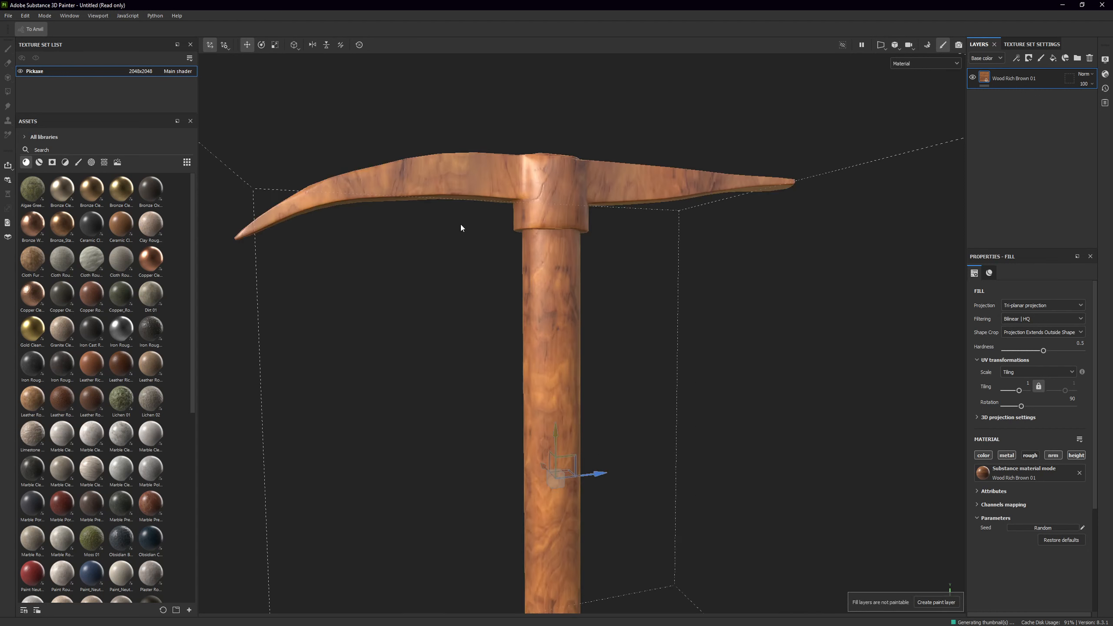
left_click_drag(478, 174, 524, 149, "alt")
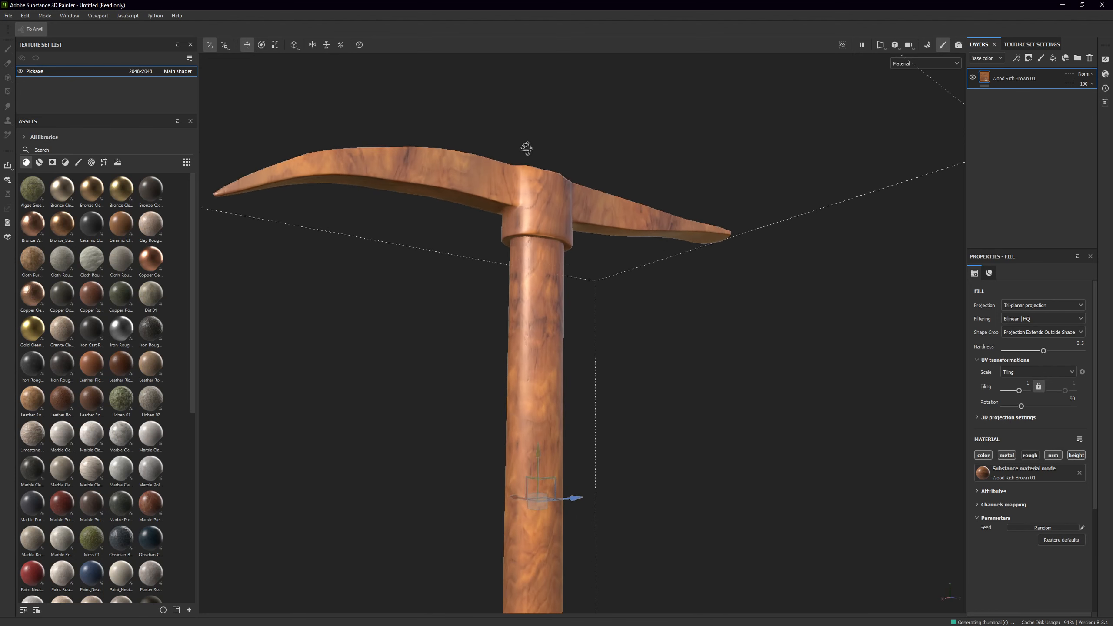
right_click(1007, 84)
left_click(1021, 100)
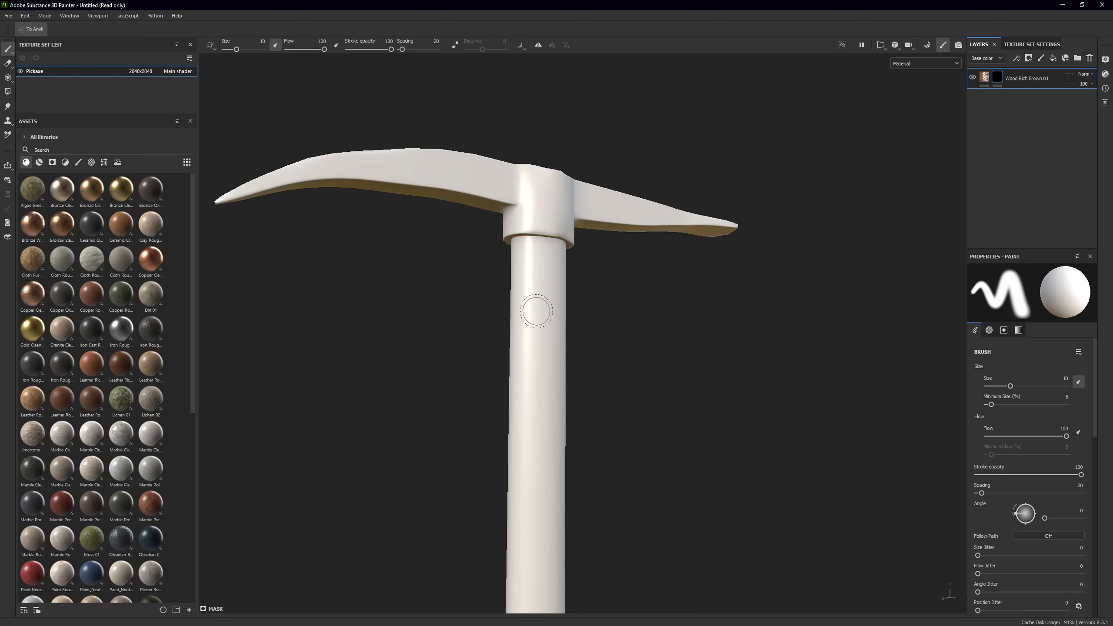
Brush on the wood layer's mask to reveal a patch of wood on the upper part of the handle
scroll(534, 342, "up", 3)
scroll(533, 365, "down", 5)
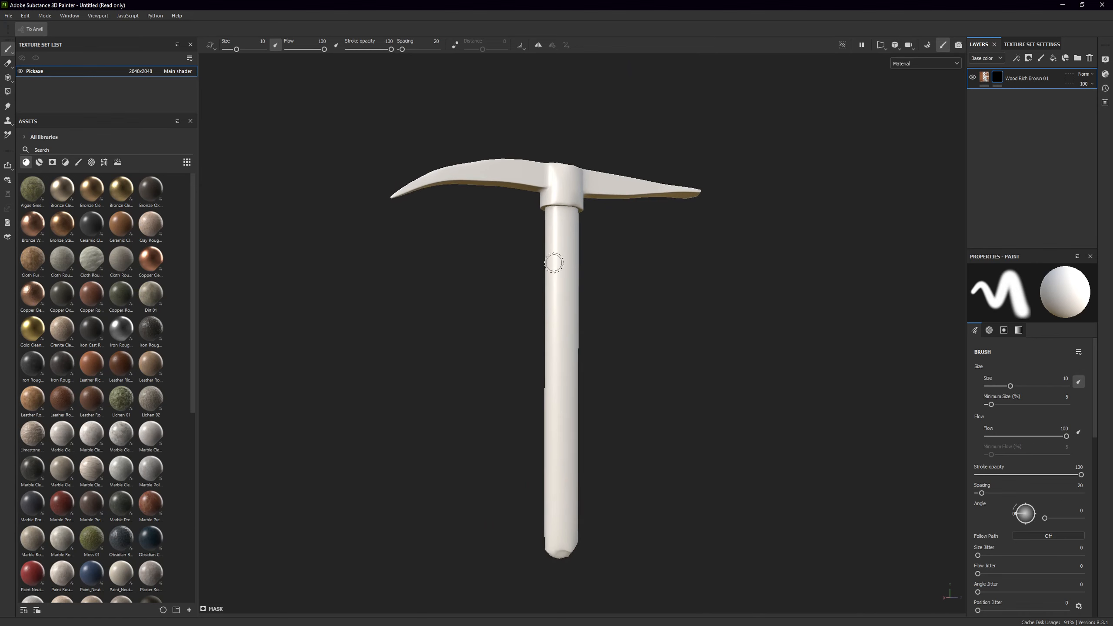
mouse_move(561, 334)
left_mouse_down()
mouse_move(567, 281)
mouse_move(565, 337)
mouse_move(550, 281)
mouse_move(569, 263)
left_mouse_up()
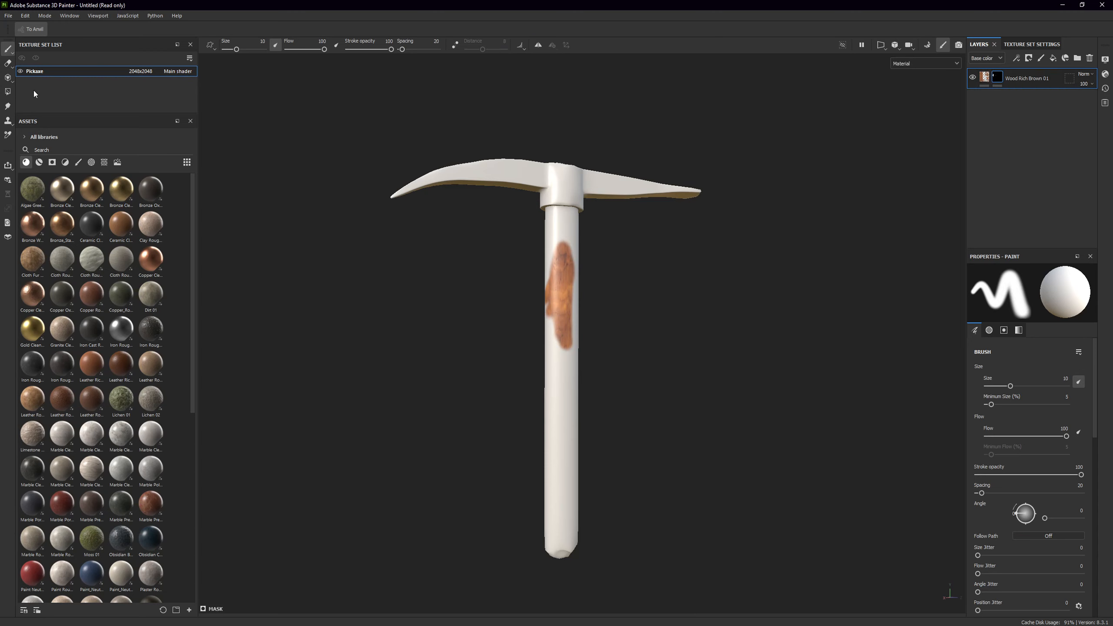
With Polygon Fill, reveal the wood on the front of the handle, first by single triangle and then by single polygon
left_click(8, 91)
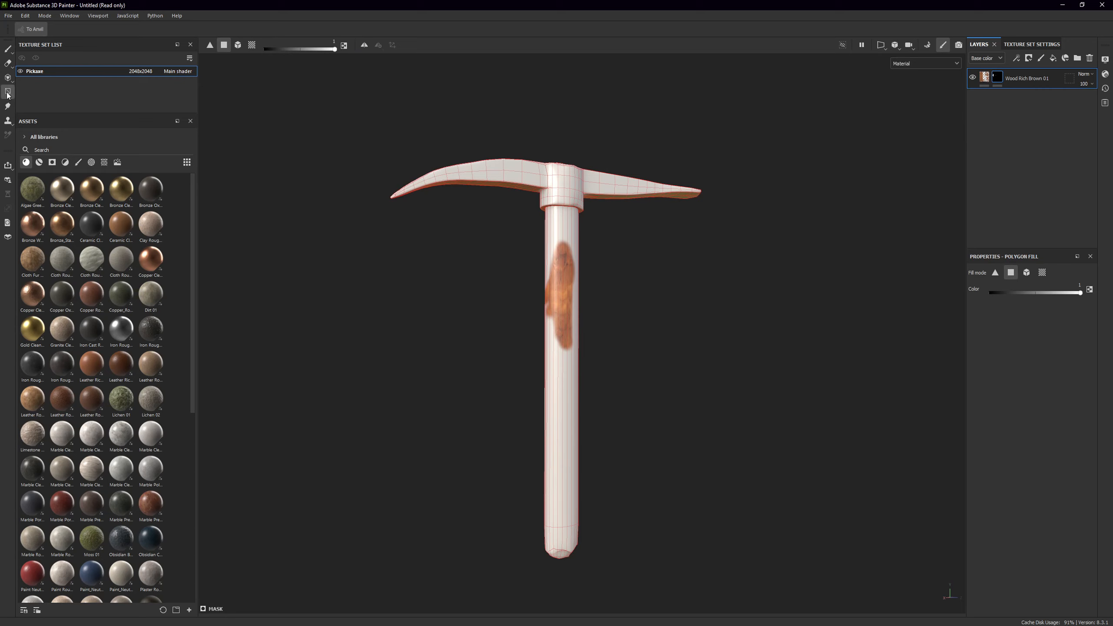
left_click(1026, 273)
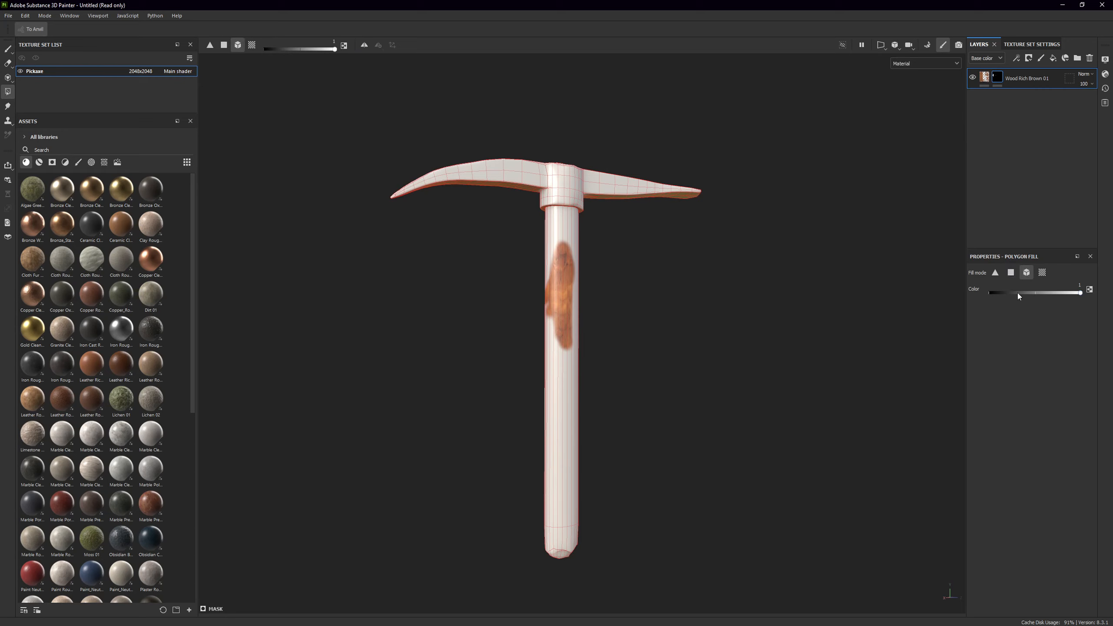
left_click(995, 275)
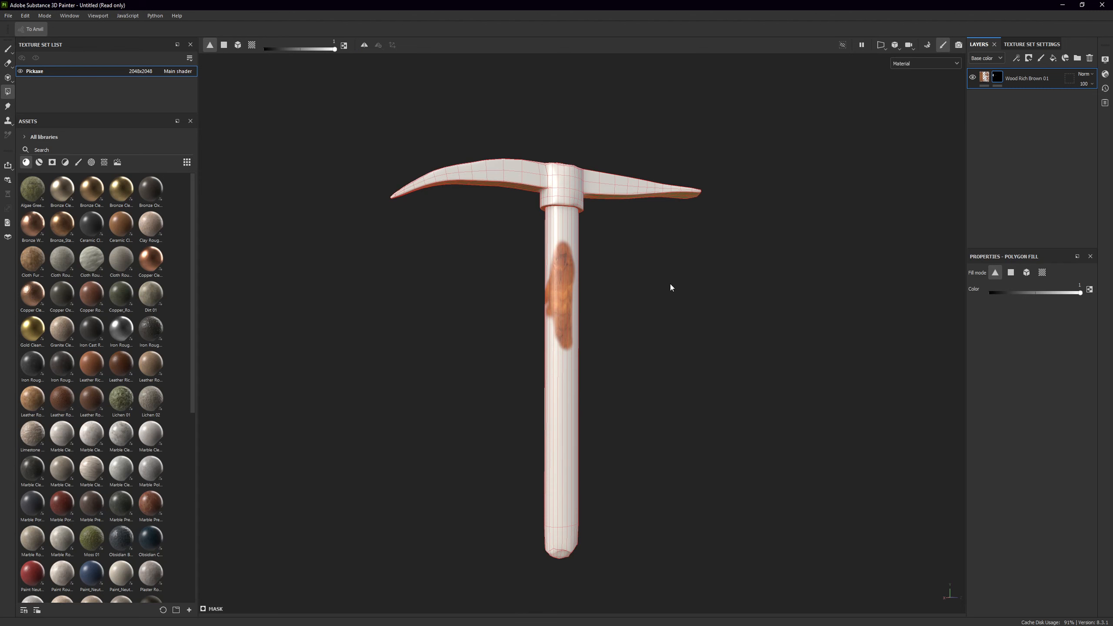
scroll(614, 245, "up", 2)
left_click(562, 202)
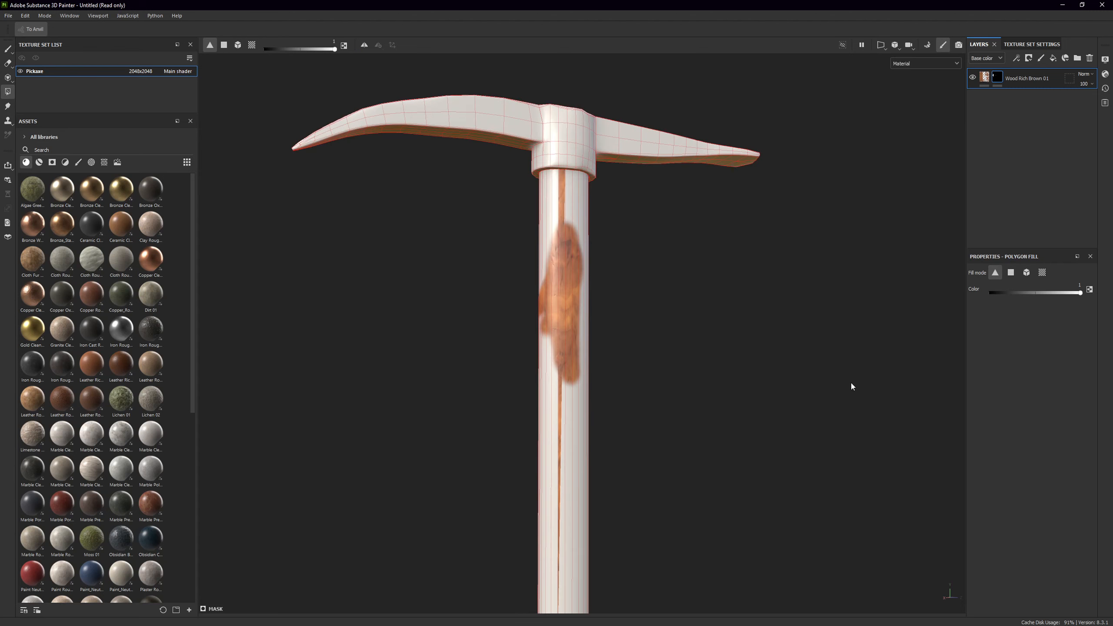
left_click(1011, 274)
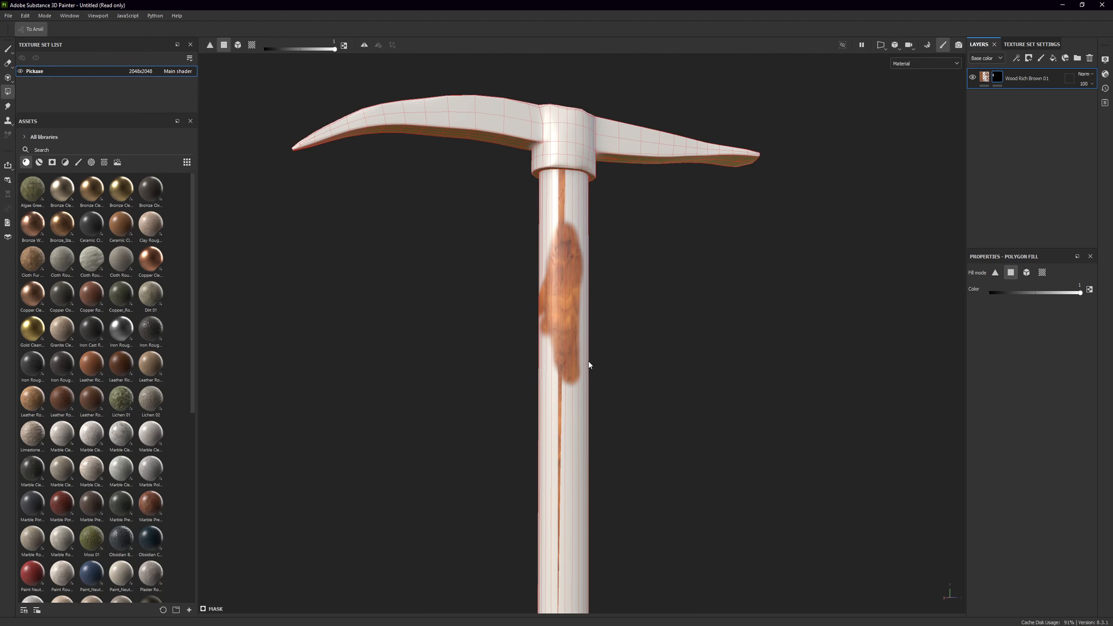
left_click(566, 375)
Fill the entire handle in the wood layer's mask using the mesh fill mode
left_click(1026, 273)
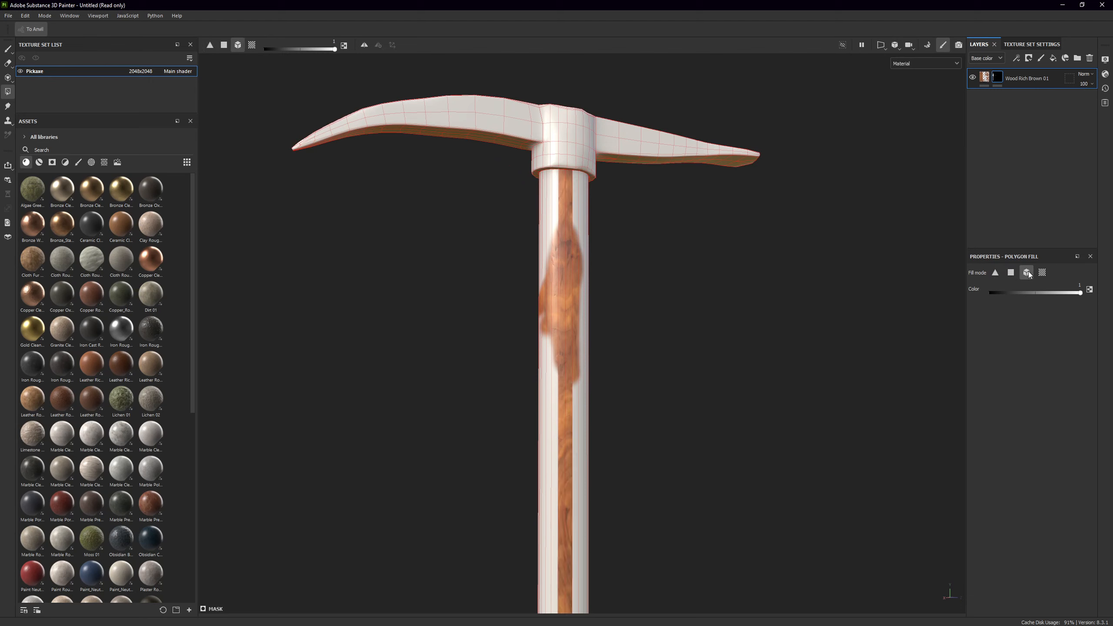
left_click(559, 330)
scroll(558, 328, "down", 3)
scroll(625, 316, "up", 3)
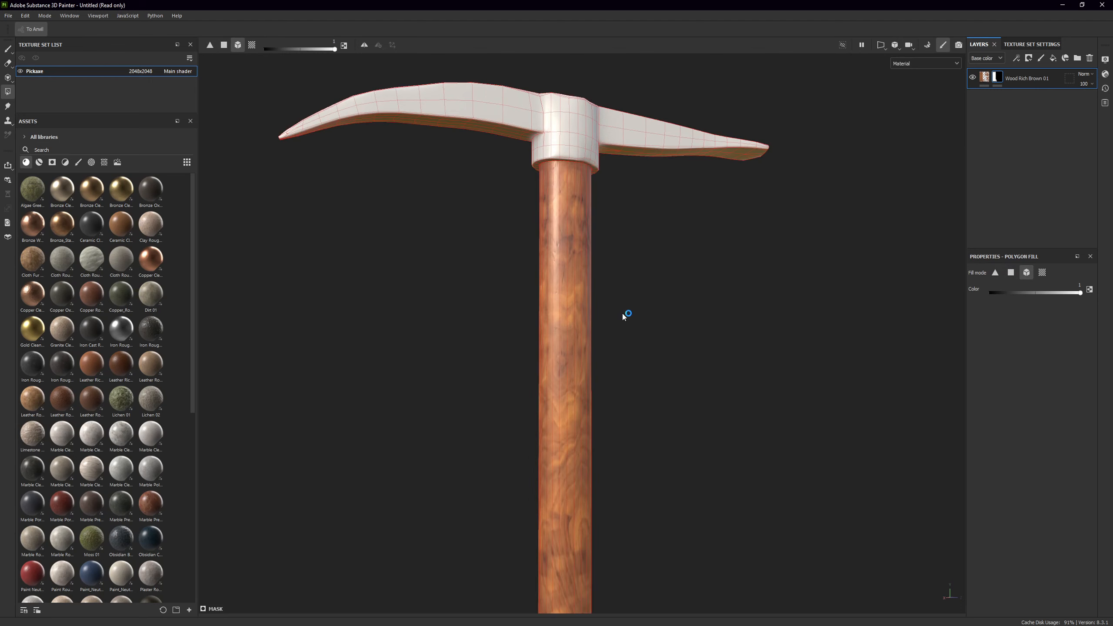
Try filling the pickaxe head in the wood mask by mesh, undo it, and try the UV chunk fill mode
left_click(1028, 273)
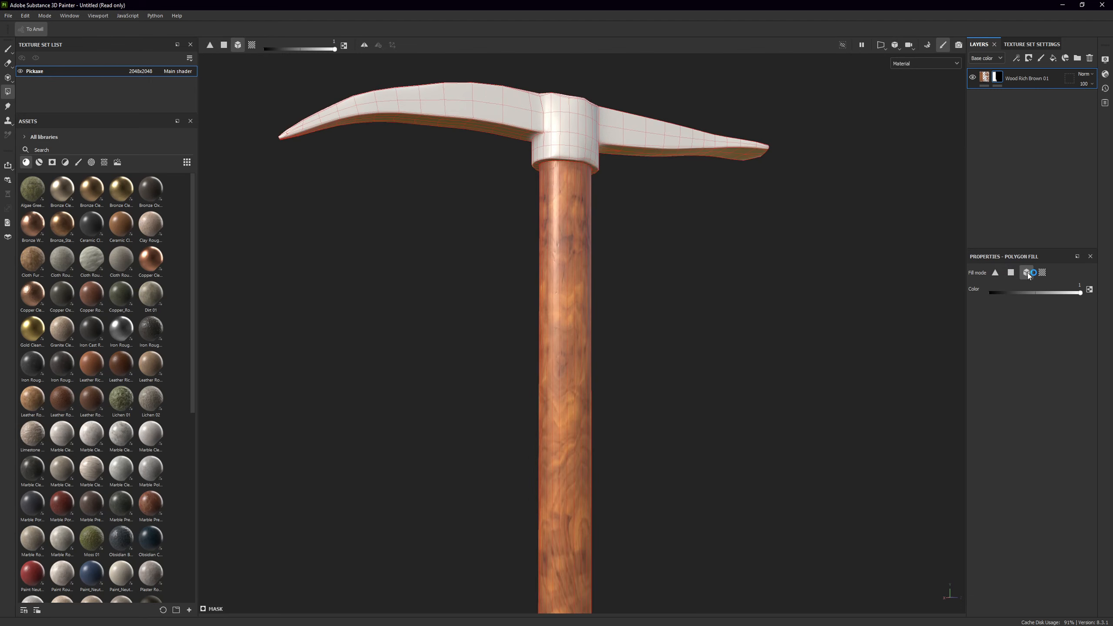
left_click(600, 134)
key("ctrl+z")
left_click(1042, 273)
left_click(662, 142)
Examine the masked wood along the handle and its boundary with the pickaxe head
left_click_drag(687, 181, 686, 302, "alt")
scroll(707, 361, "up", 5)
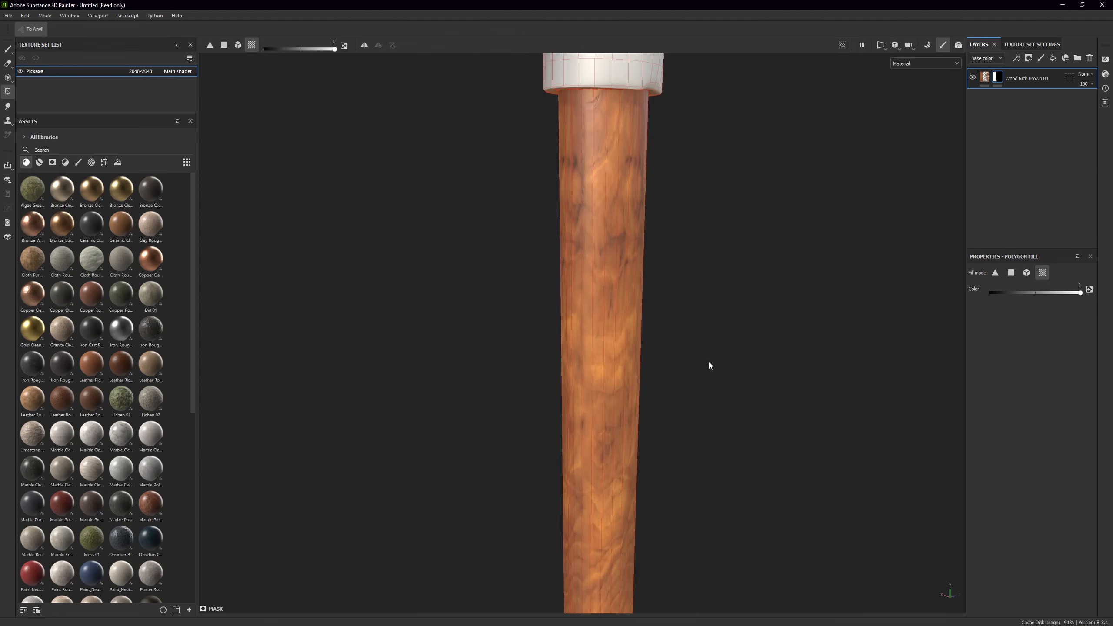
scroll(701, 369, "down", 6)
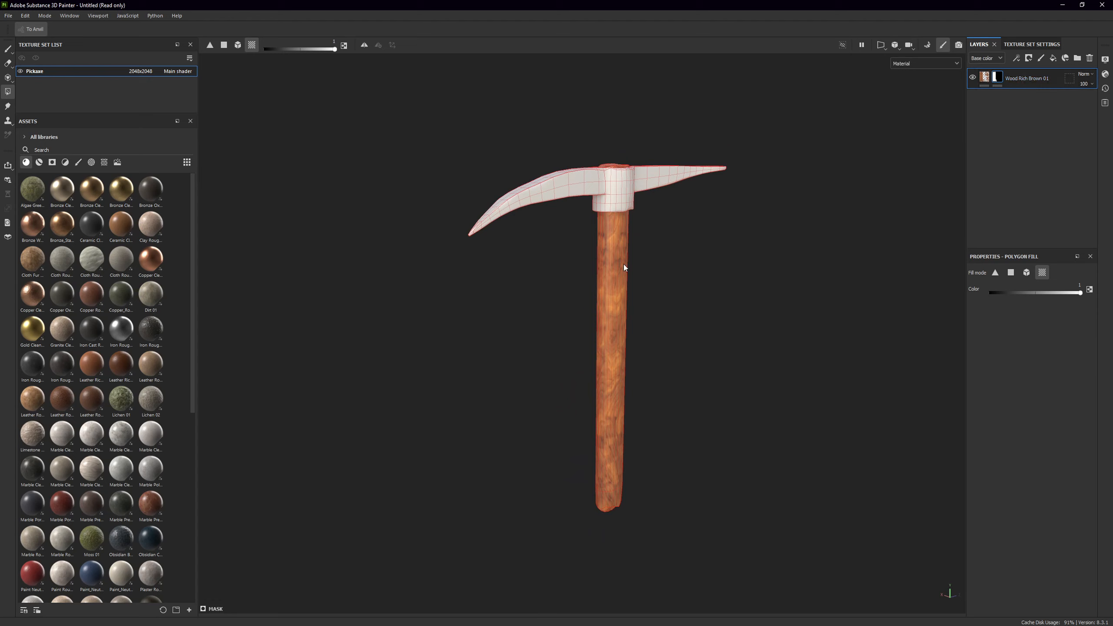
scroll(702, 239, "down", 2)
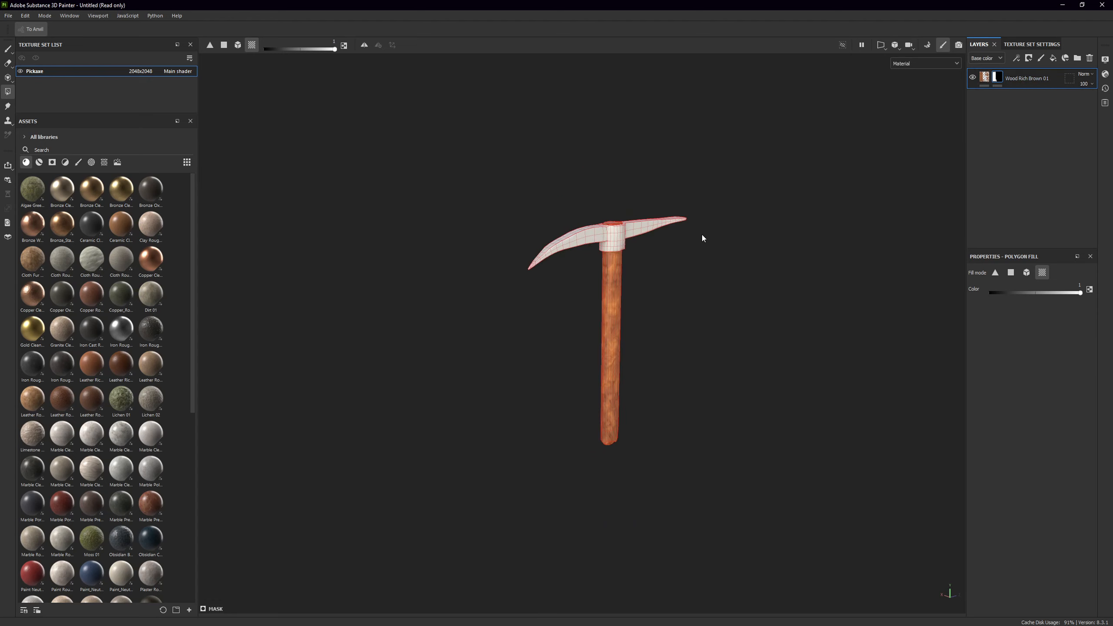
middle_click_drag(702, 235, 687, 275, "alt")
left_click_drag(664, 269, 653, 283, "alt")
scroll(653, 283, "up", 5)
middle_click_drag(653, 283, 706, 285, "alt")
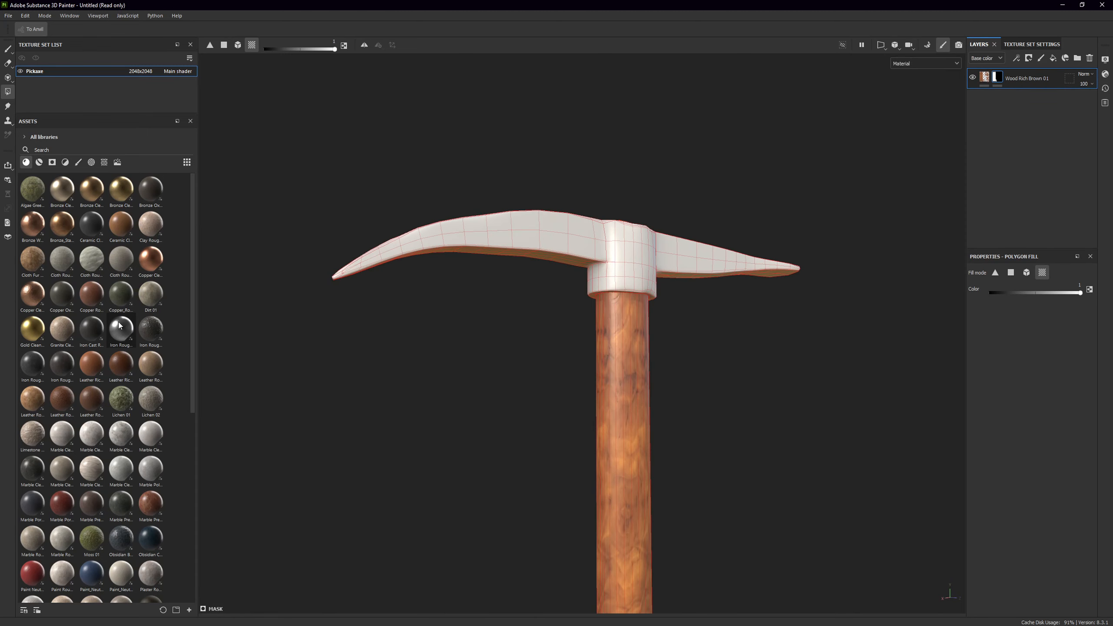
Add the Iron Rough 02 material as a fill layer above the wood layer and check it on the pickaxe
left_click_drag(120, 326, 1022, 69)
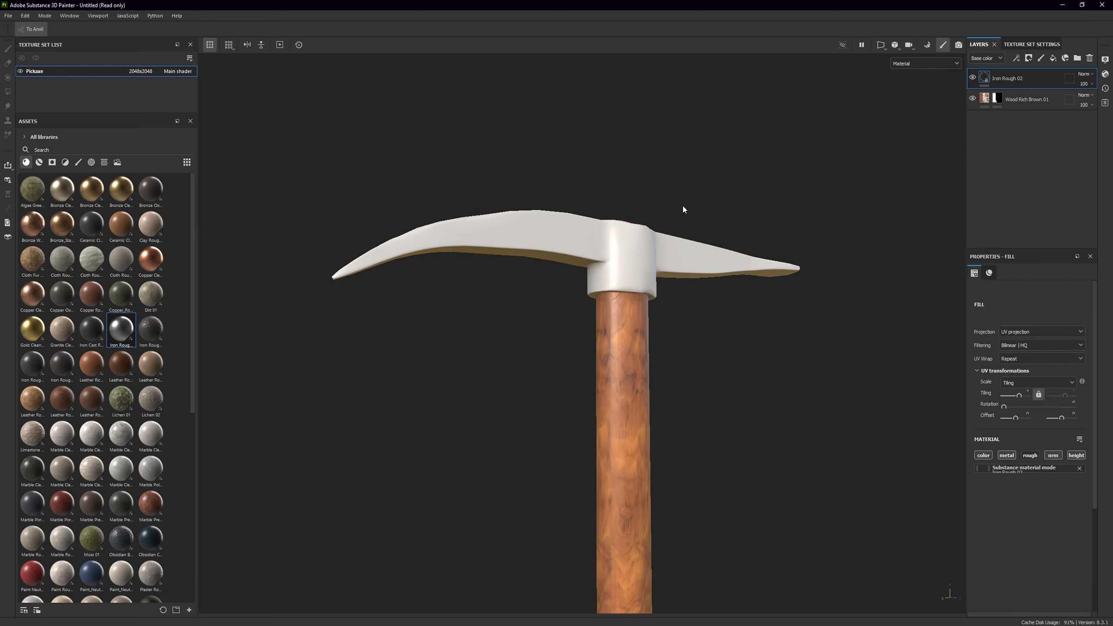
mouse_move(715, 313)
left_mouse_down("alt")
mouse_move(671, 247)
mouse_move(667, 313)
mouse_move(656, 167)
left_mouse_up("alt")
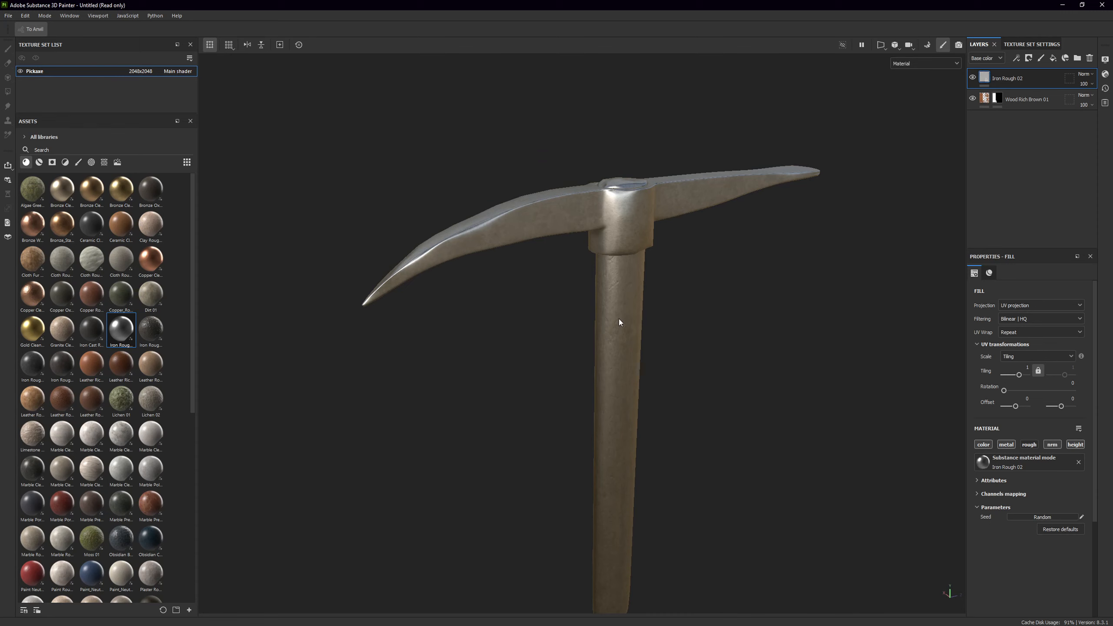
mouse_move(651, 270)
left_mouse_down("alt")
mouse_move(630, 271)
mouse_move(666, 267)
left_mouse_up("alt")
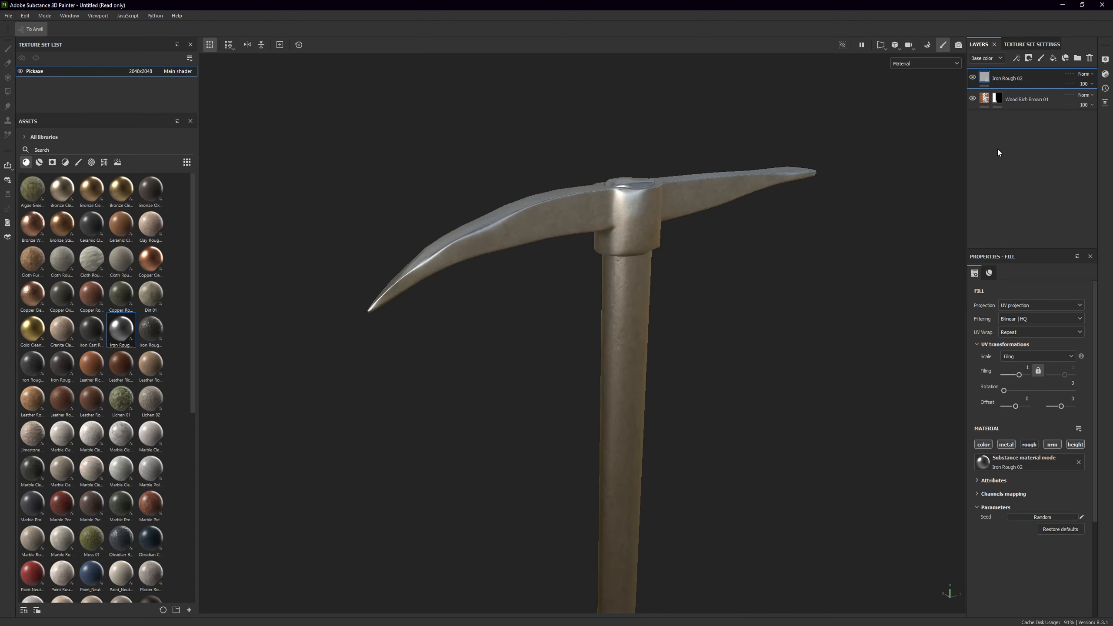
Group the Iron Rough 02 layer into a folder named Iron
key("ctrl+g")
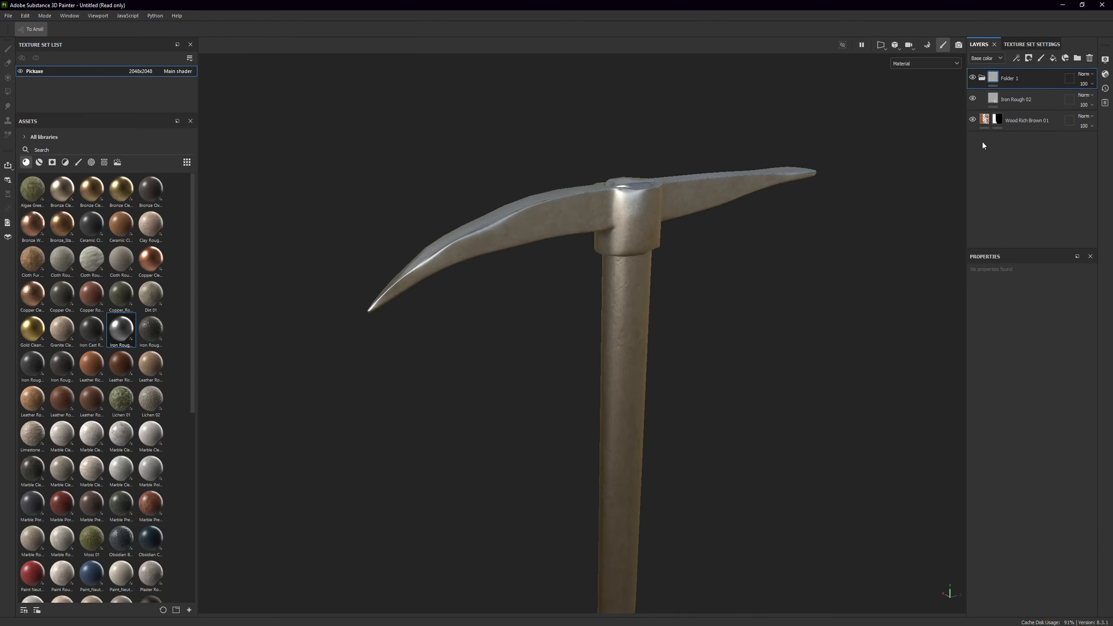
double_click(1012, 79)
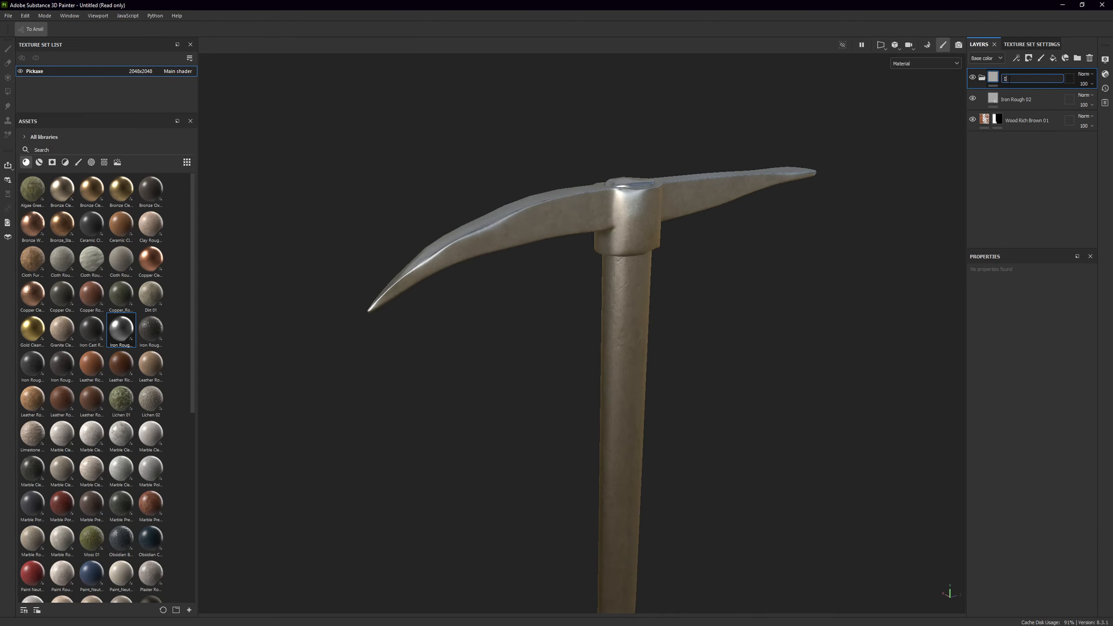
key("Return")
Add a black mask to the Iron folder and fill the pickaxe head in it with the mesh fill mode
right_click(1011, 82)
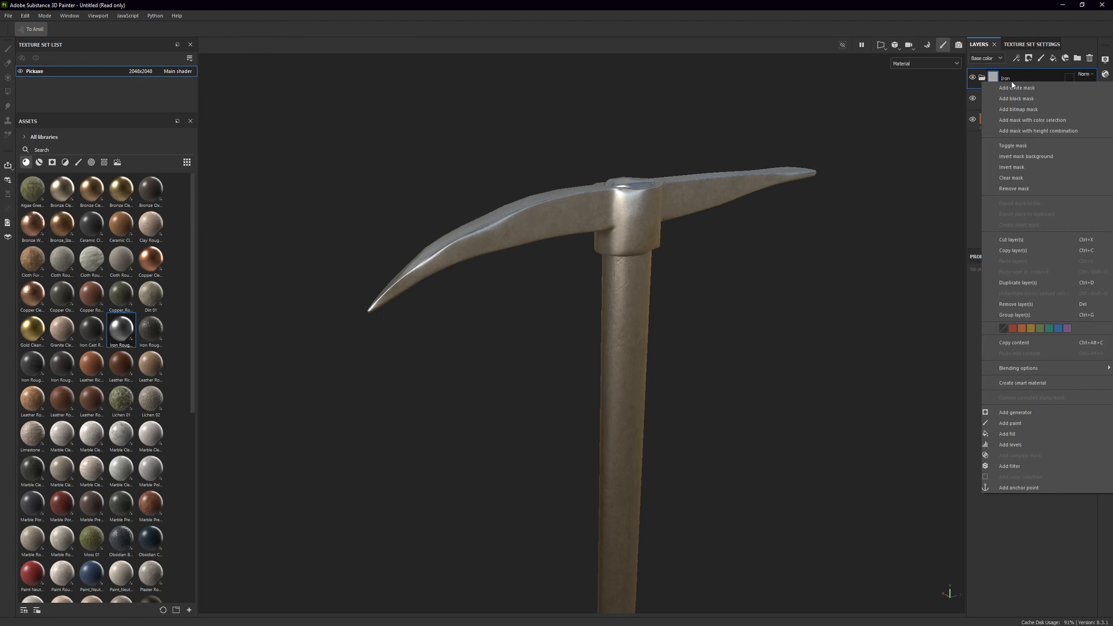
left_click(1009, 101)
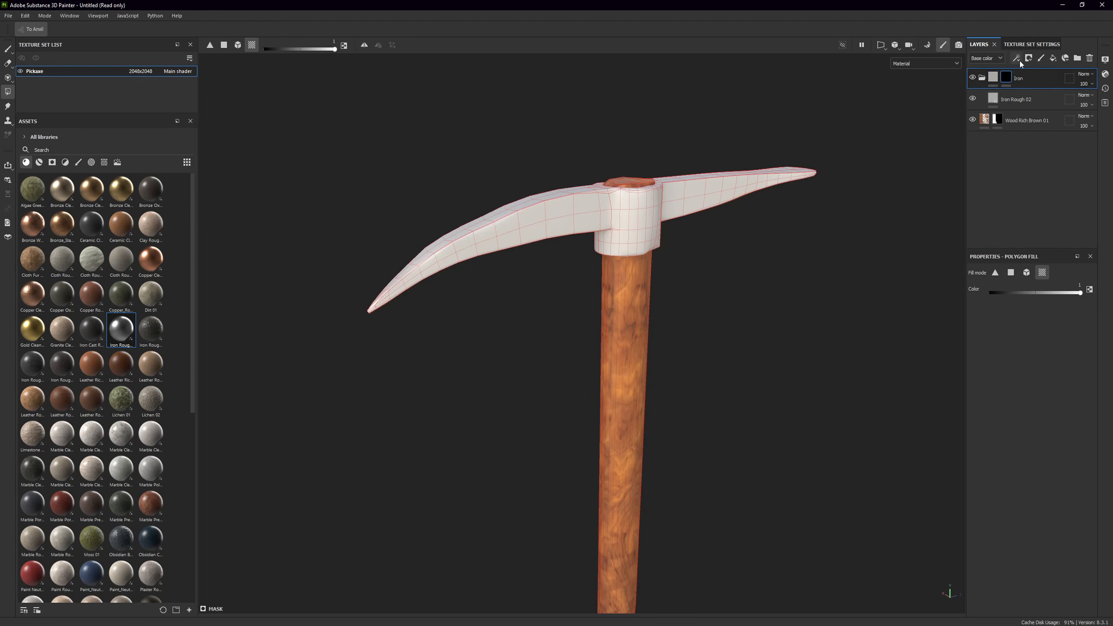
left_click(1002, 81)
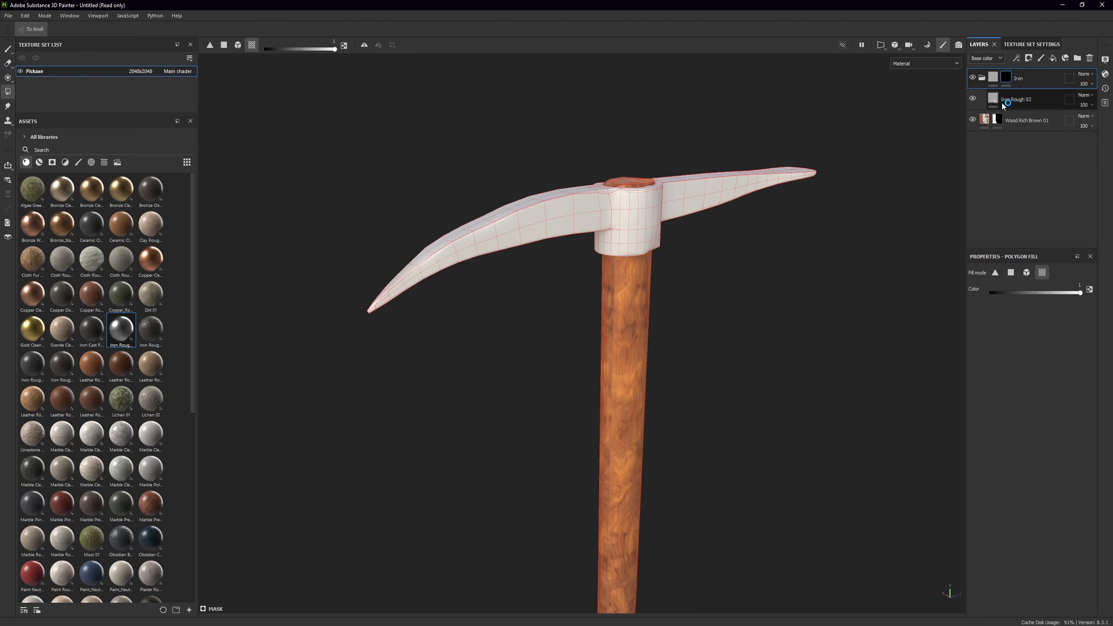
left_click(1026, 274)
left_click(687, 202)
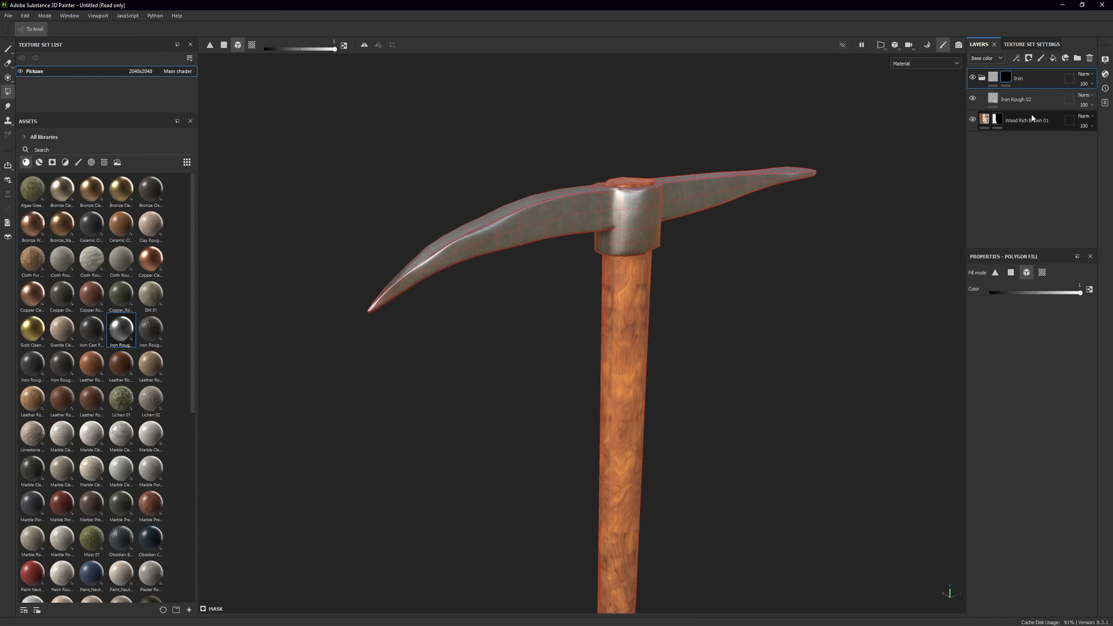
Collapse the Iron folder, then group the Wood Rich Brown 01 layer into its own folder and remove the layer's mask
left_click(984, 79)
left_click(1012, 102)
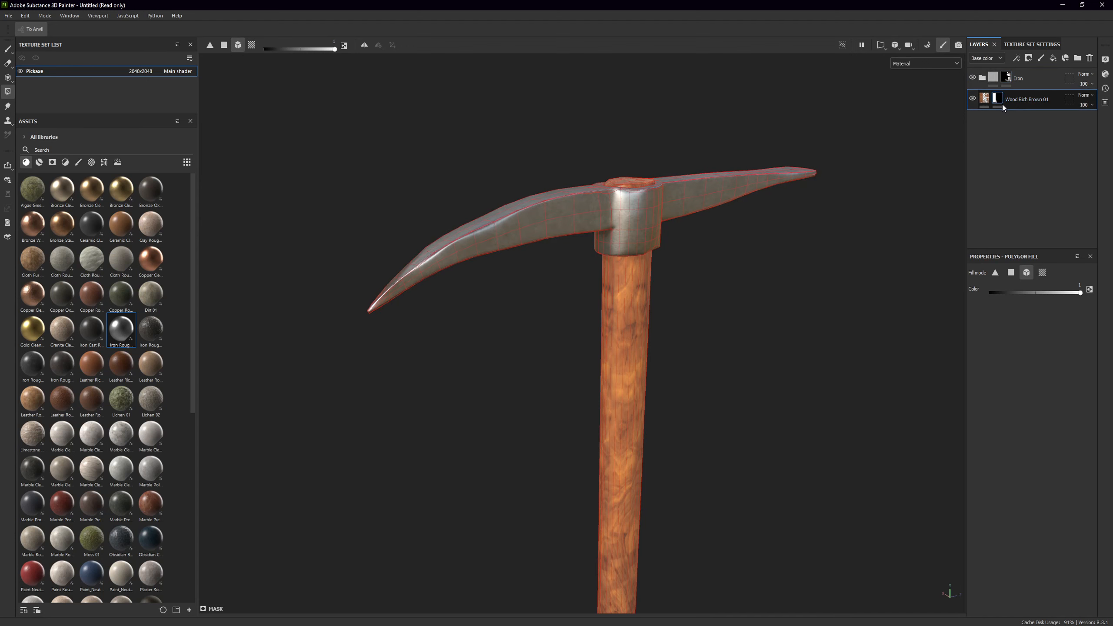
key("ctrl+g")
right_click(1008, 122)
left_click(1010, 127)
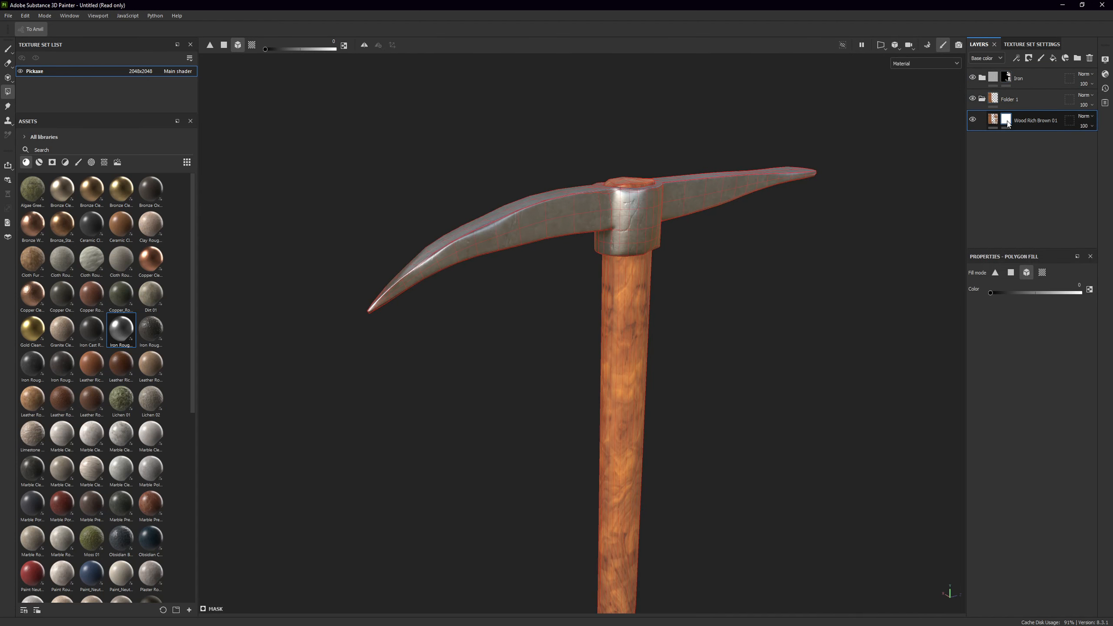
right_click(1007, 124)
left_click(1029, 226)
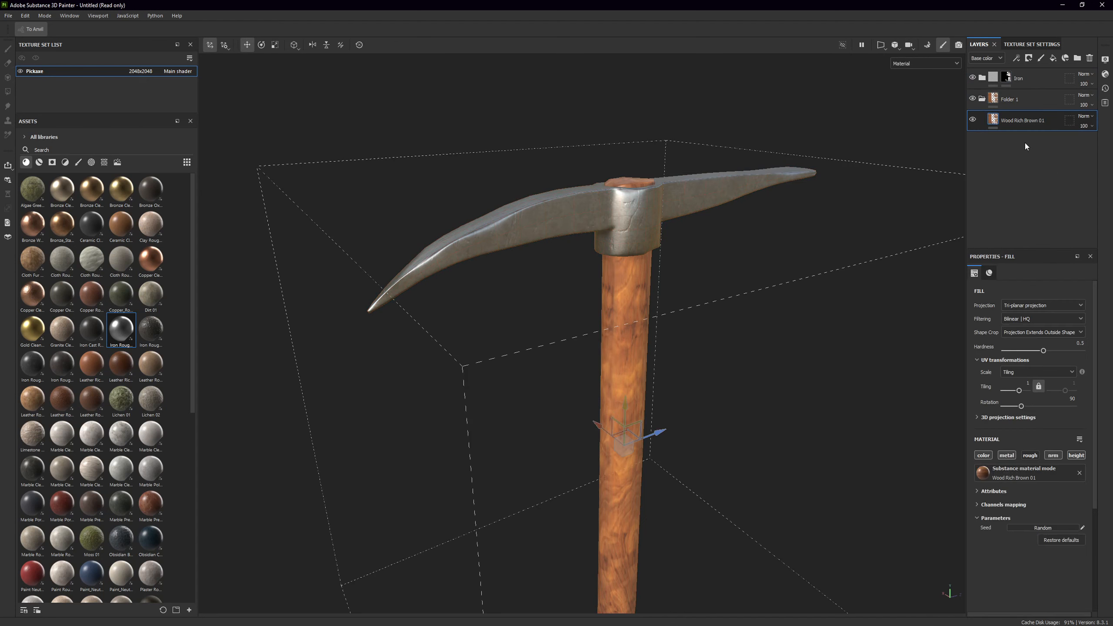
Add a black mask to the wood layer's folder and fill the handle in it with the mesh fill mode
right_click(1008, 100)
left_click(1012, 122)
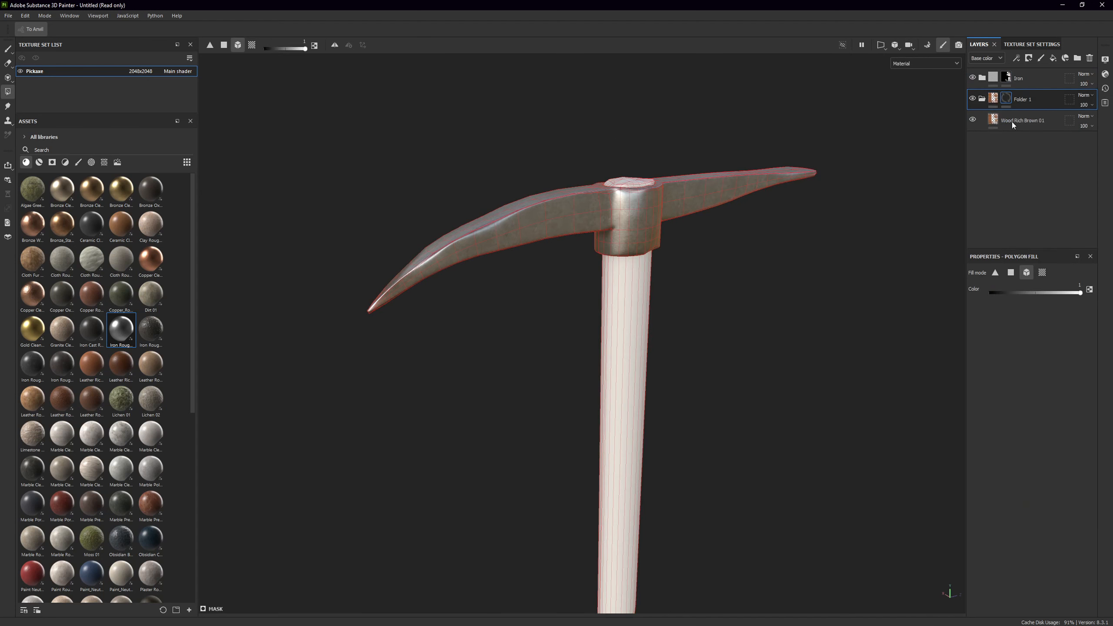
left_click(609, 318)
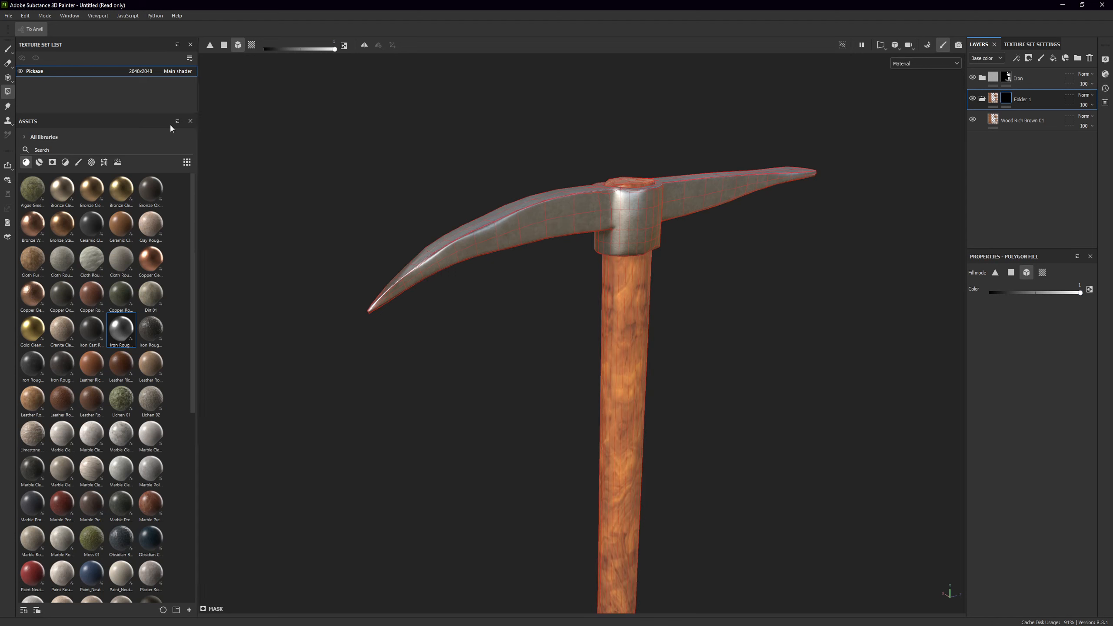
Switch back to the Paint tool and check the masked iron and wood from above the pickaxe head
left_click(9, 47)
mouse_move(340, 189)
left_mouse_down("alt")
mouse_move(447, 216)
mouse_move(516, 336)
mouse_move(525, 310)
mouse_move(589, 273)
mouse_move(683, 272)
left_mouse_up("alt")
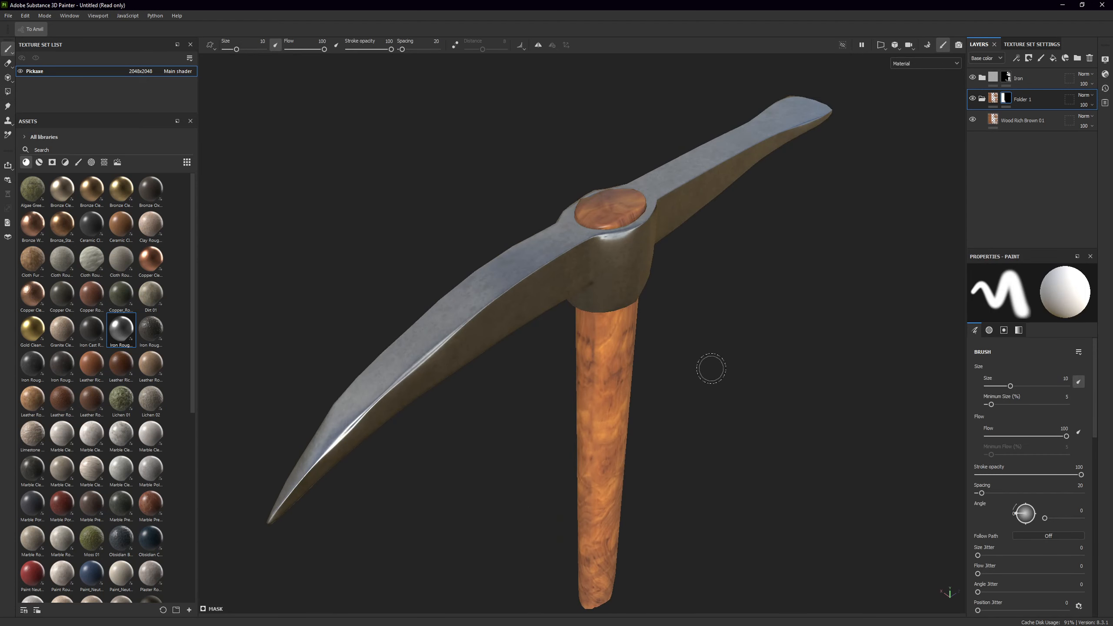
mouse_move(713, 377)
left_mouse_down("alt")
mouse_move(693, 312)
mouse_move(940, 115)
left_mouse_up("alt")
Collapse the wood layer's folder and rename it Wood
left_click(983, 102)
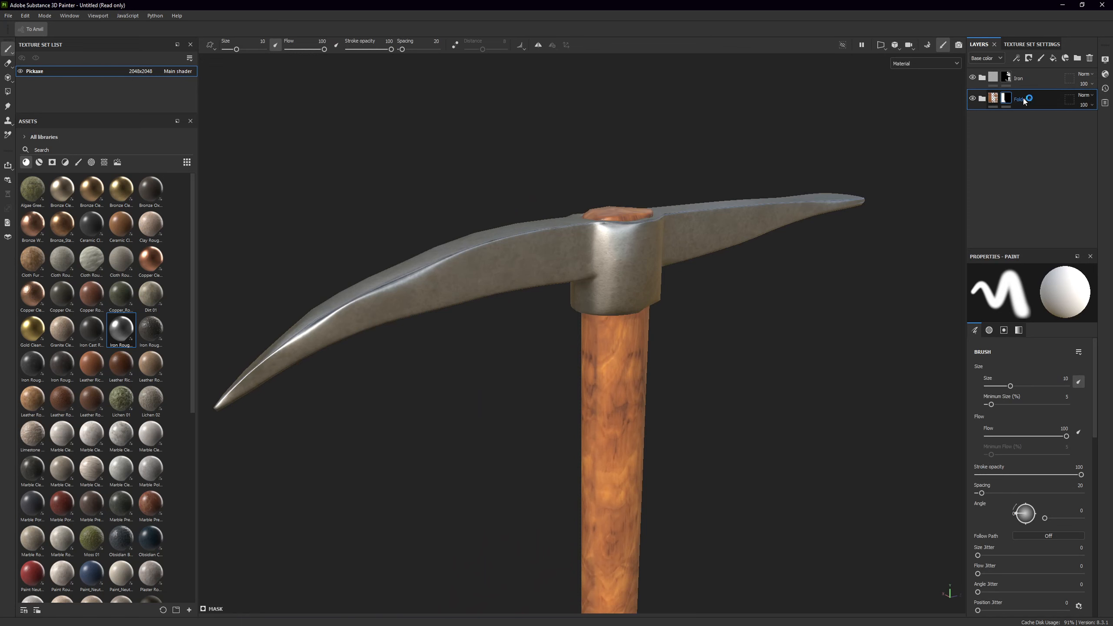
double_click(1022, 99)
type("Wood")
key("Return")
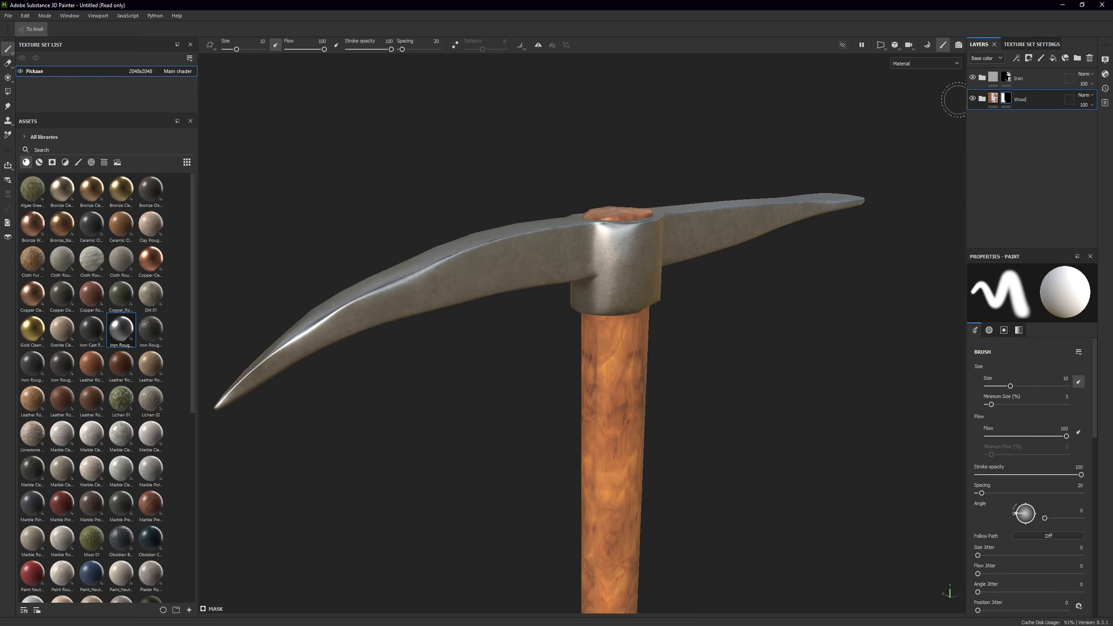
Inspect the iron head and the top of the wooden handle from the opposite side under rotated environment lighting
scroll(610, 306, "up", 5)
scroll(609, 306, "down", 6)
scroll(609, 306, "down", 3)
left_click_drag(609, 306, 684, 268, "alt")
right_click_drag(728, 266, 705, 252, "shift")
middle_click_drag(707, 252, 614, 308, "alt")
scroll(490, 283, "up", 6)
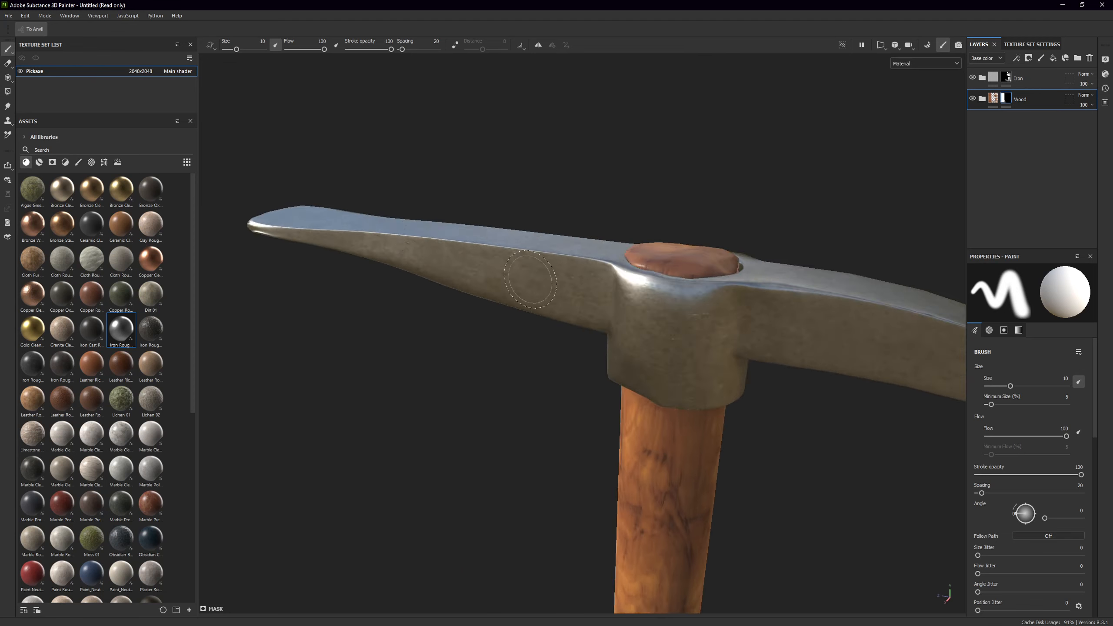
Expand the Iron folder and set the Iron Rough 02 layer's projection to Tri-planar projection
left_click_drag(976, 83, 981, 80)
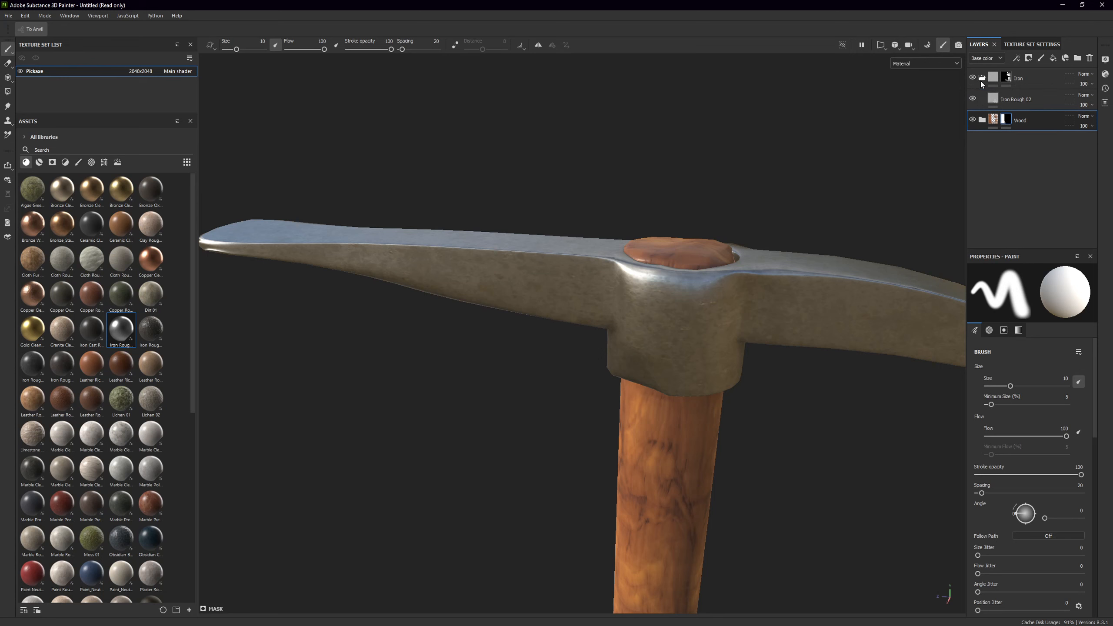
left_click(1017, 306)
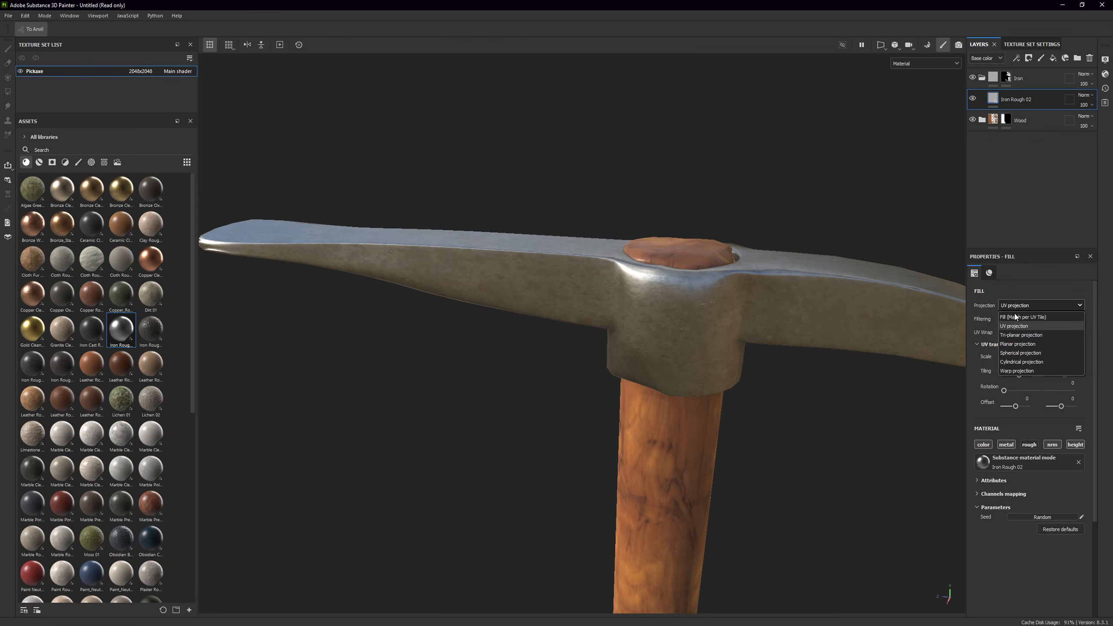
left_click(1011, 325)
left_click_drag(700, 352, 723, 325, "alt")
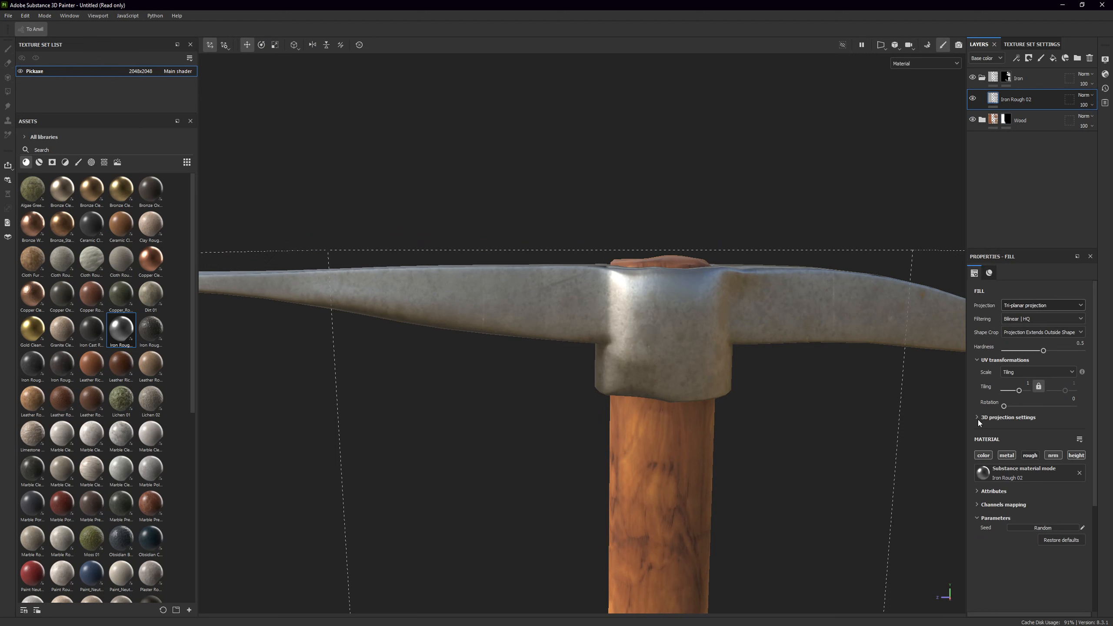
Examine the Iron Rough 02 layer's channels mapping, parameters and attributes for material adjustments
scroll(972, 498, "down", 2)
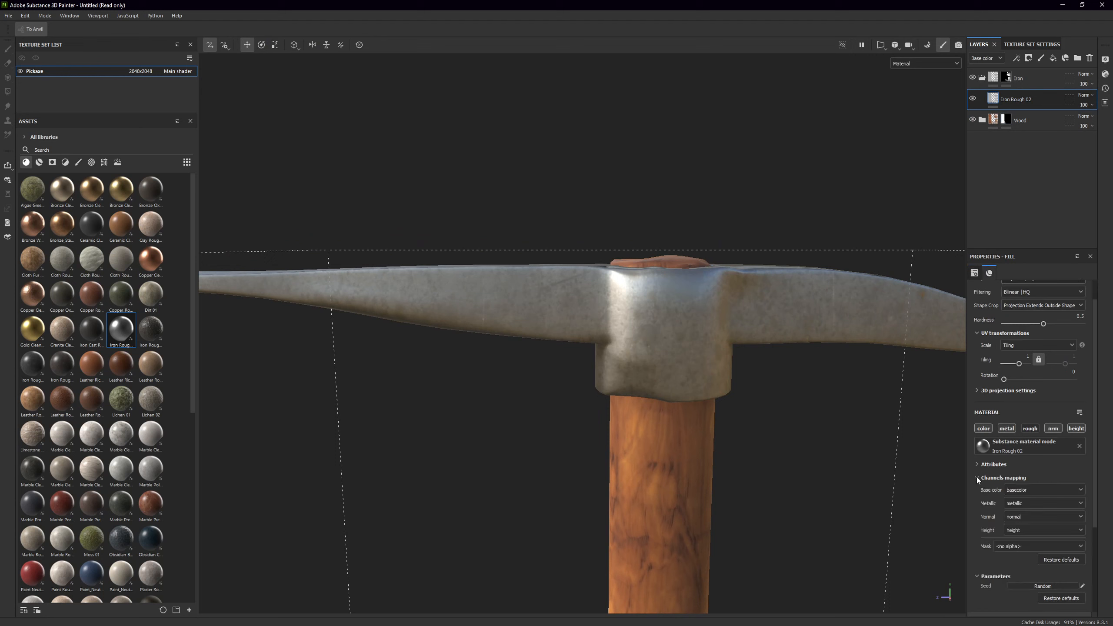
scroll(982, 477, "down", 4)
scroll(988, 456, "down", 4)
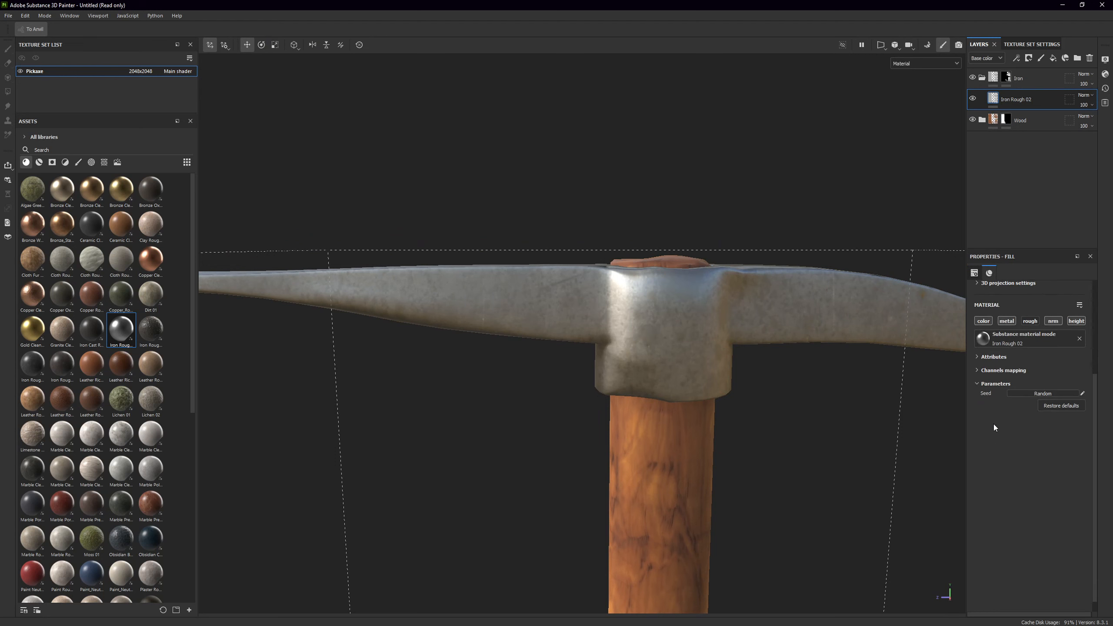
left_click(977, 383)
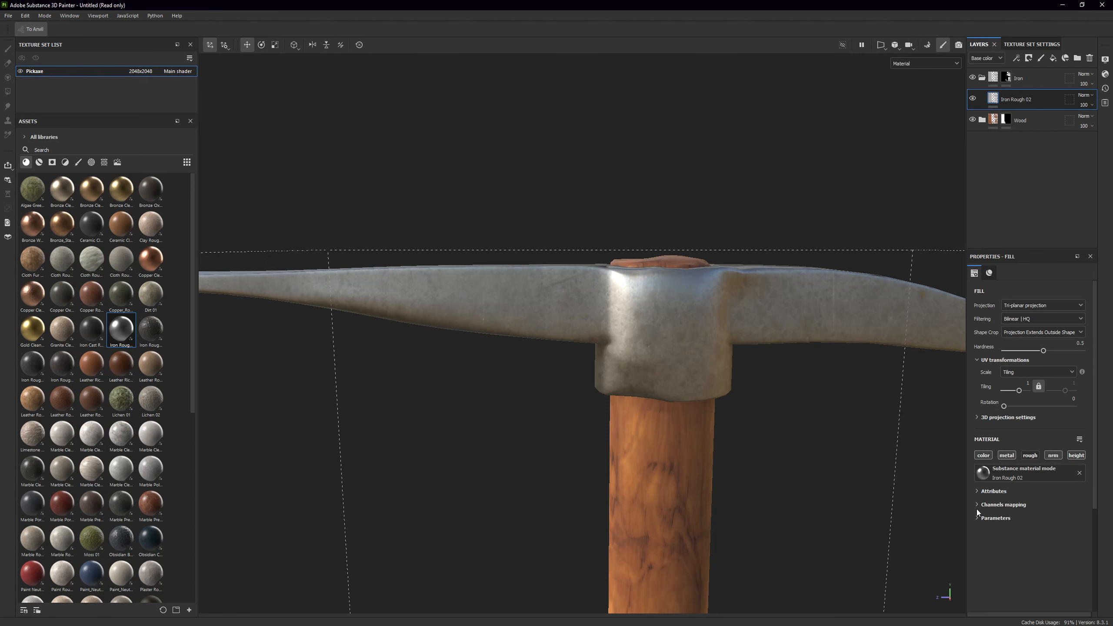
left_click(976, 491)
scroll(993, 565, "down", 3)
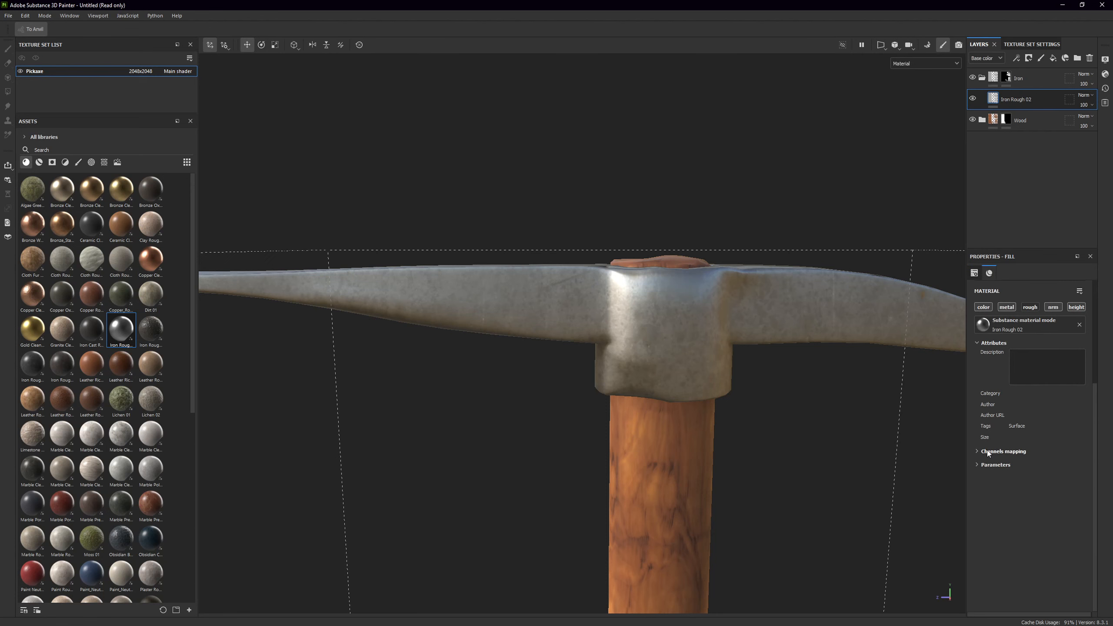
left_click(977, 451)
scroll(977, 450, "up", 3)
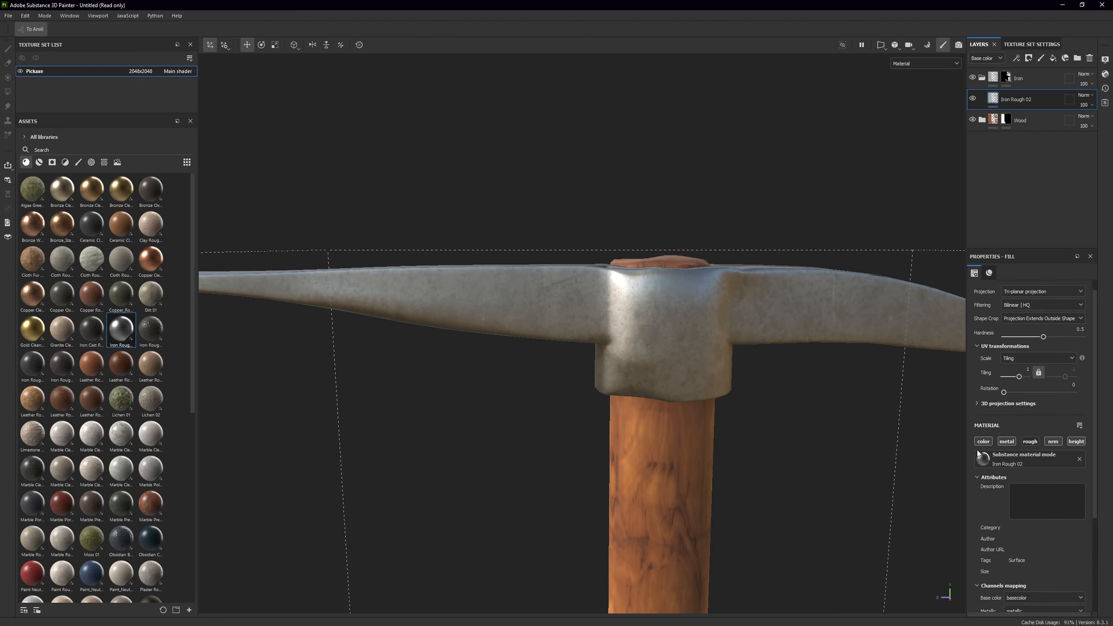
Add a fill effect to the Iron Rough 02 layer and disable its metal, rough, normal and height channels, leaving only color
right_click(995, 92)
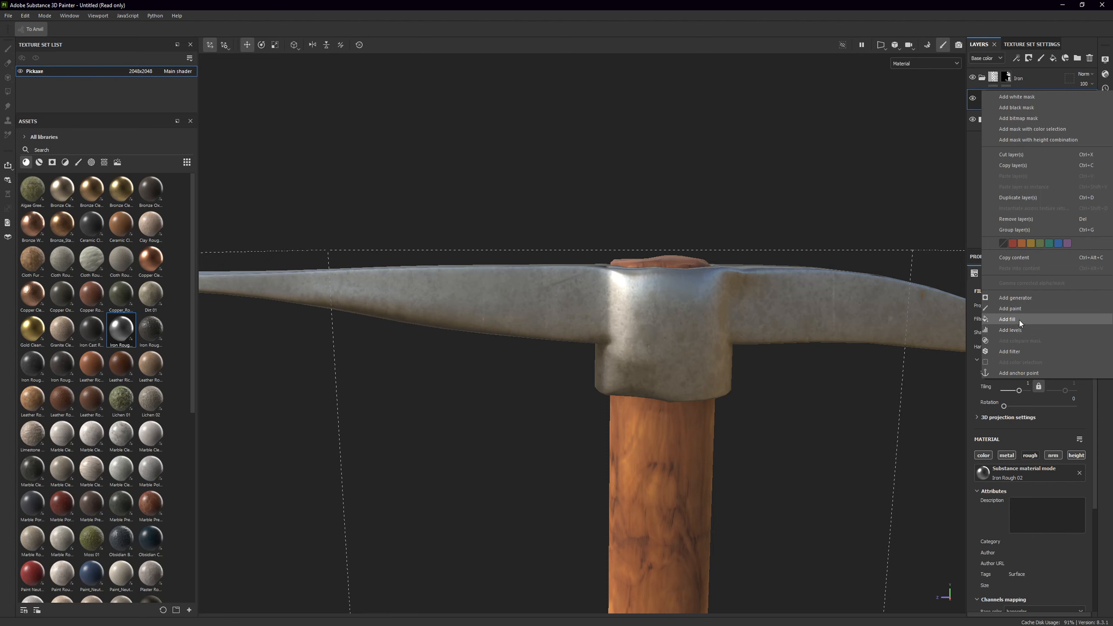
left_click(1007, 320)
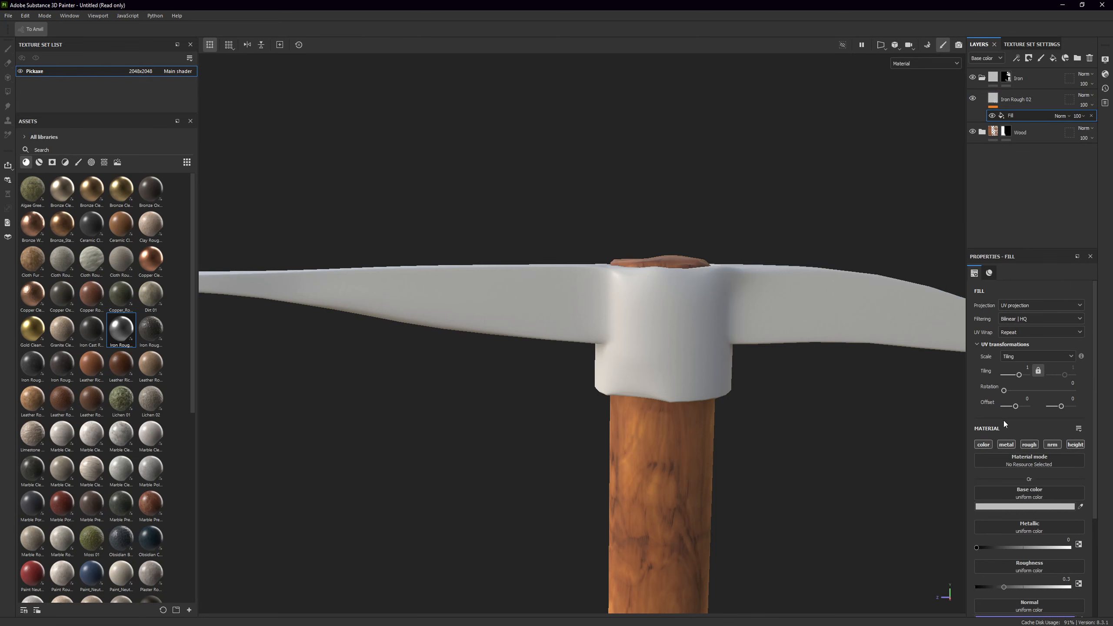
left_click(1006, 445)
left_click(1028, 445)
left_click(1052, 445)
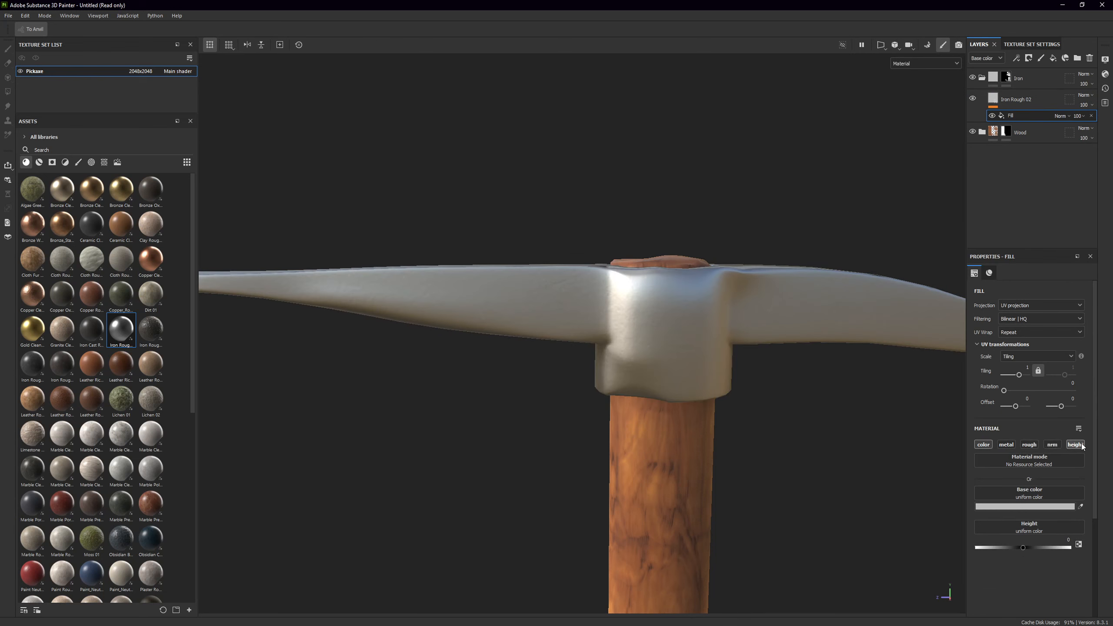
left_click(1075, 444)
Set the base color of the iron layer's fill effect to dark grey 505050
left_click(1031, 510)
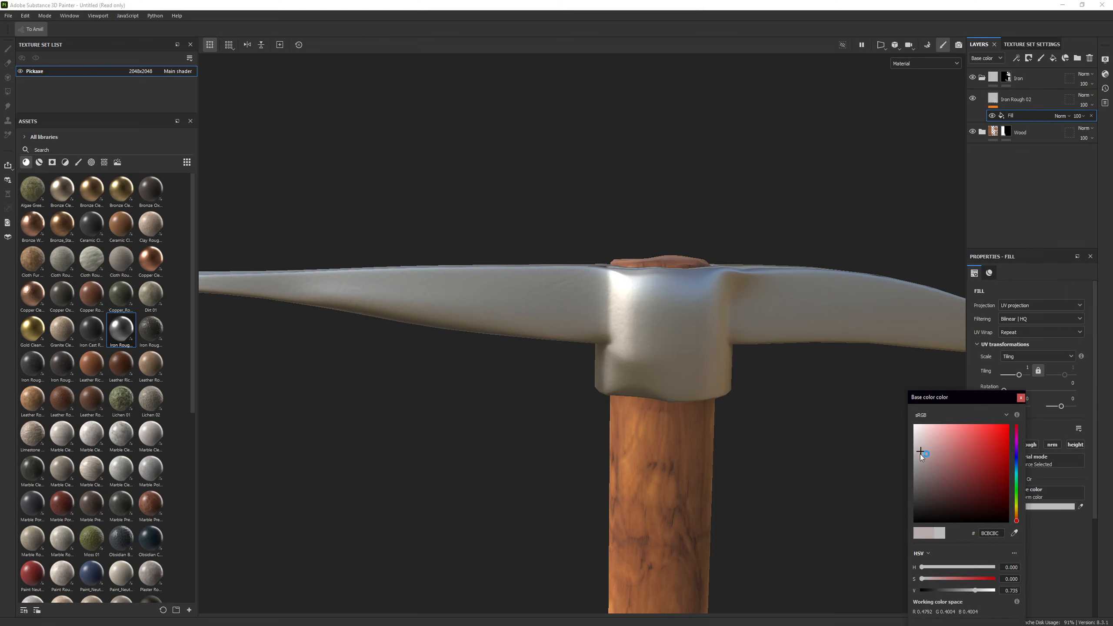
left_click_drag(920, 454, 905, 491)
left_click(986, 337)
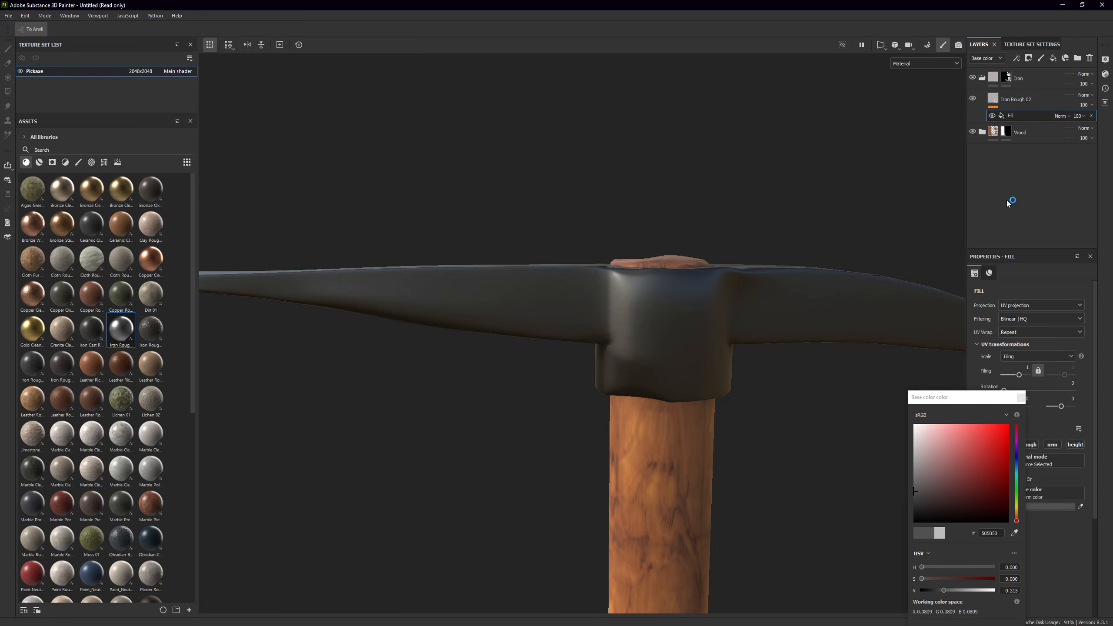
Try Multiply blending on the iron layer's fill effect, set it to Overlay instead, and close the color picker
left_click(1063, 116)
left_click(1067, 162)
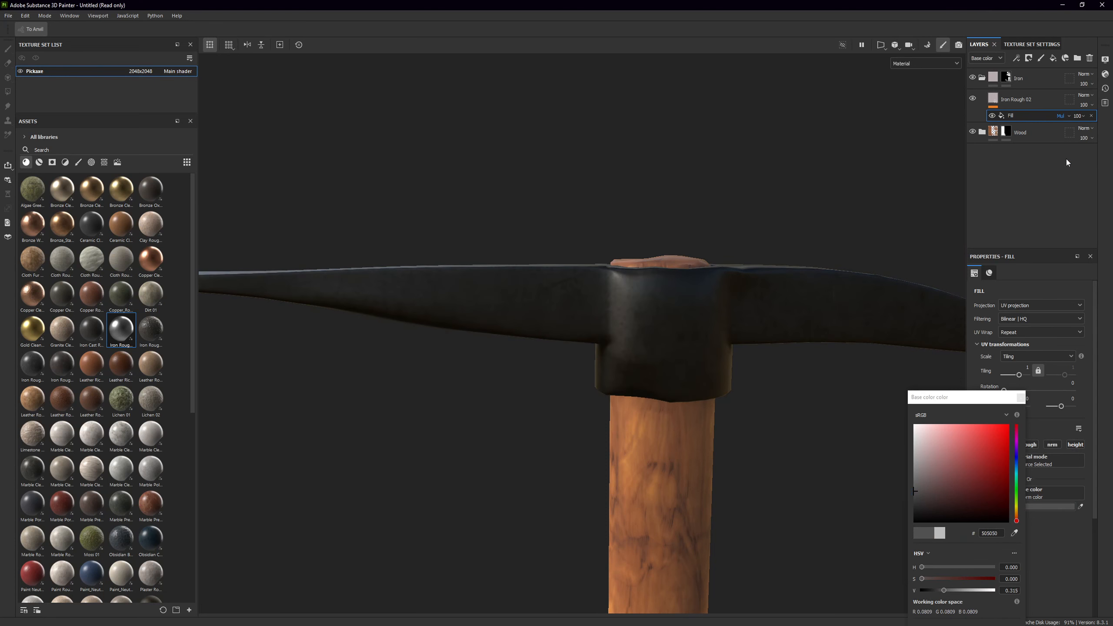
left_click(1063, 116)
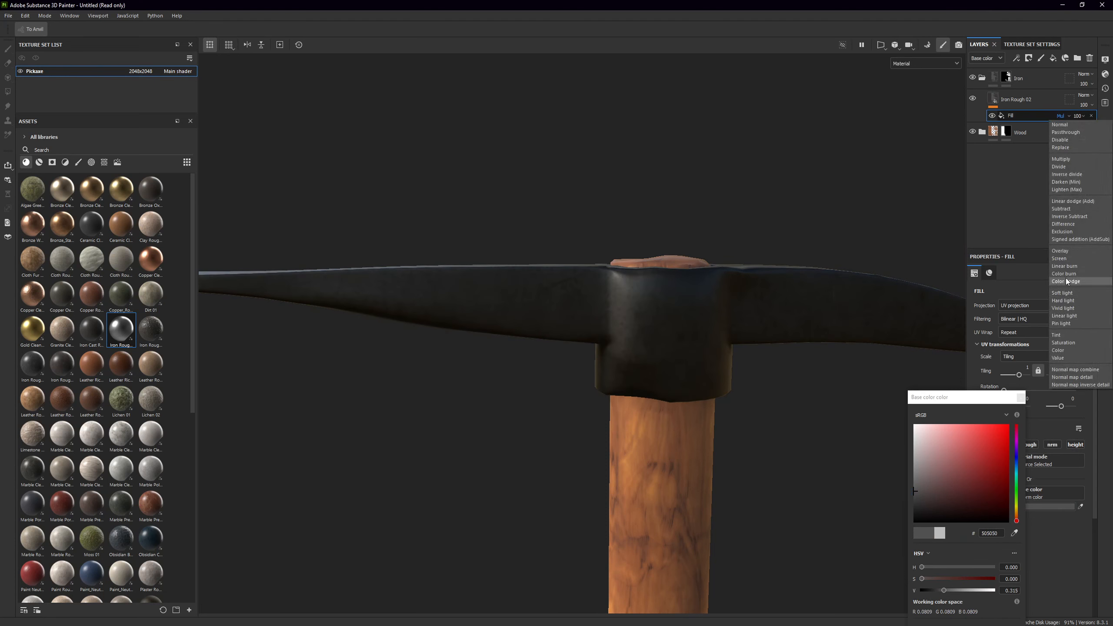
left_click(1065, 250)
left_click_drag(750, 322, 680, 362, "alt")
left_click(1020, 398)
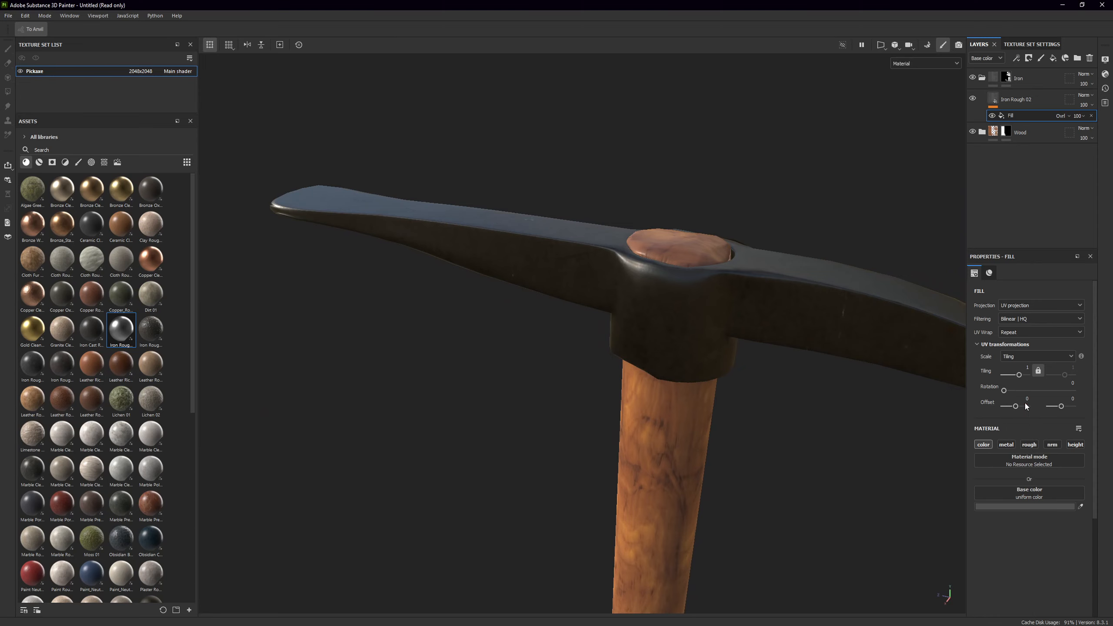
Inspect the darkened iron head from several angles and compare it with the fill effect hidden and shown
scroll(717, 285, "up", 3)
scroll(717, 285, "down", 3)
left_click_drag(707, 288, 630, 257, "alt")
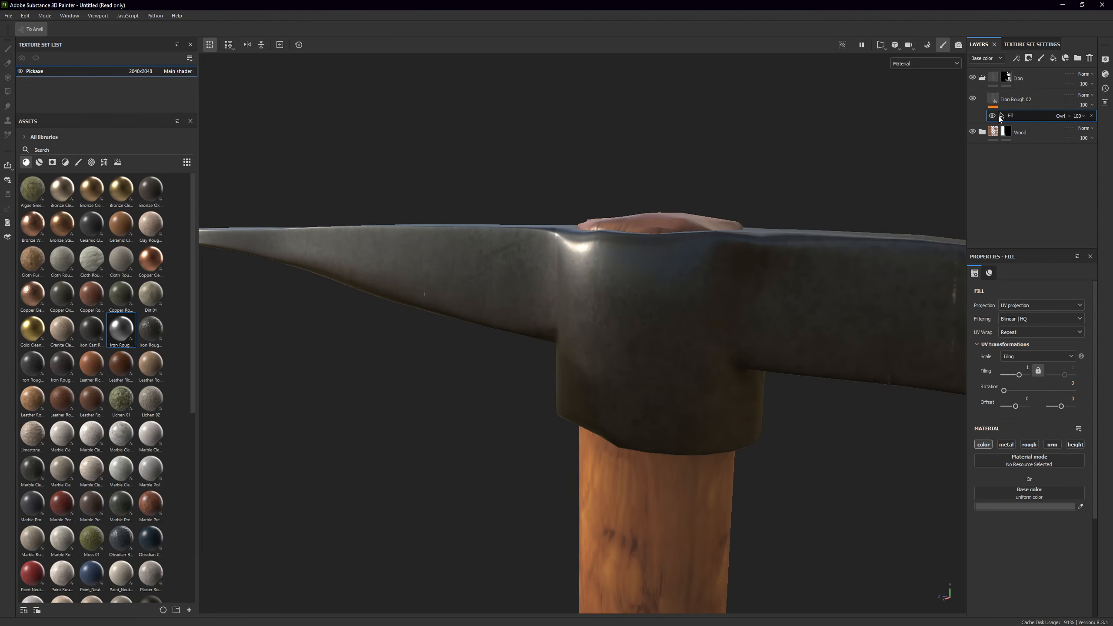
left_click(992, 116)
left_click(992, 116)
scroll(654, 305, "down", 5)
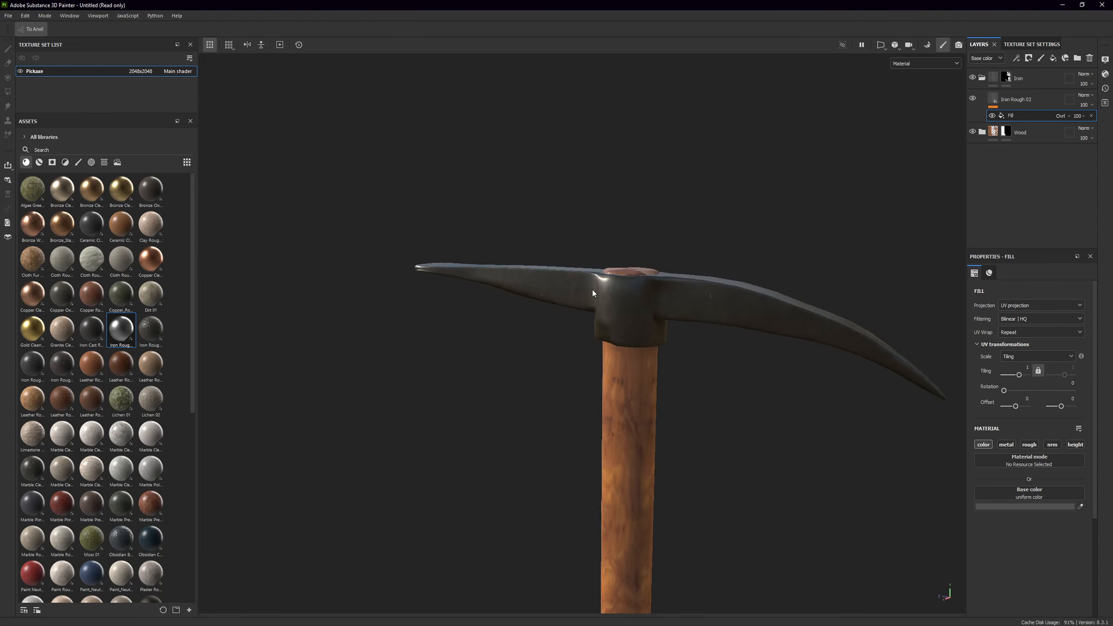
left_click_drag(592, 290, 787, 264, "alt")
scroll(625, 264, "up", 4)
middle_click_drag(624, 265, 486, 307, "alt")
left_click_drag(577, 343, 502, 322, "alt")
scroll(350, 342, "down", 4)
scroll(502, 322, "up", 4)
scroll(501, 322, "up", 3)
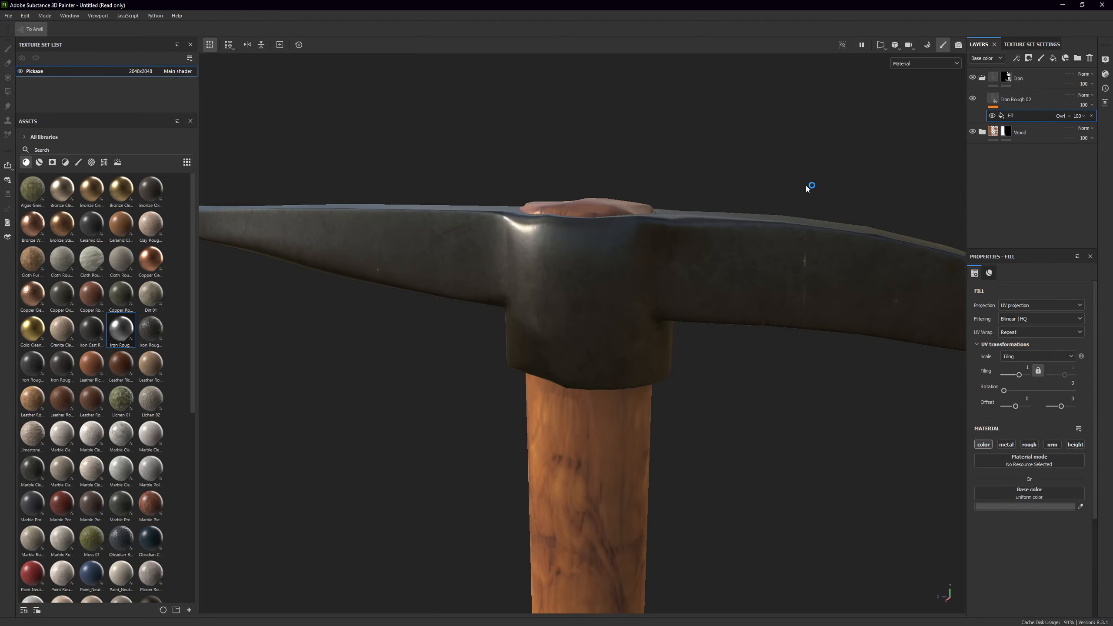
left_click(1003, 100)
key("ctrl+d")
key("ctrl+z")
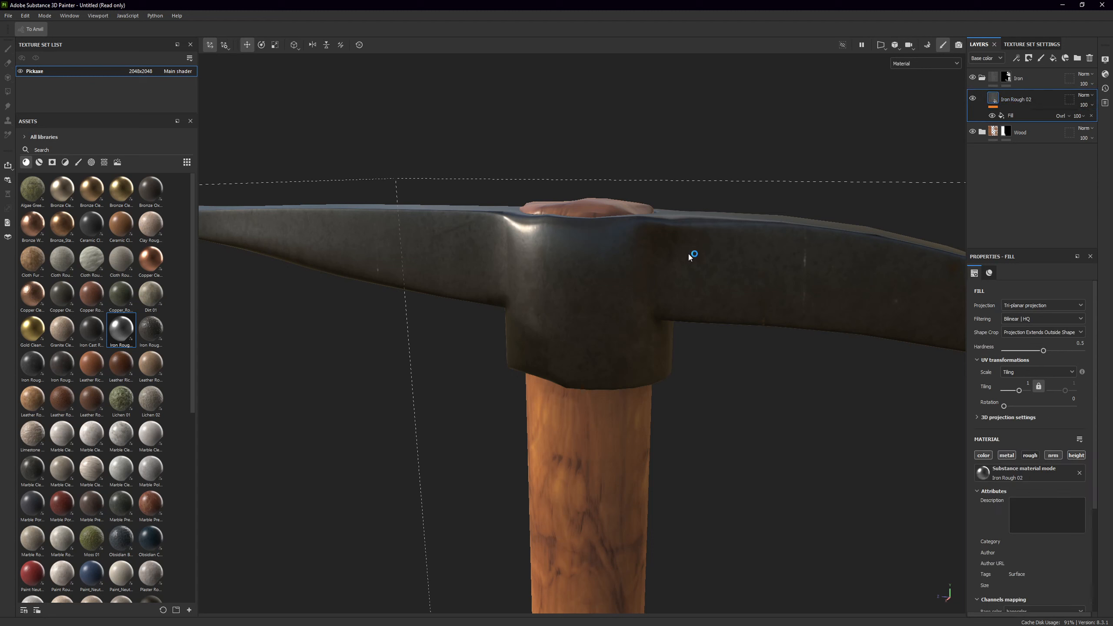
Add the Iron Rough Forged Rusty 01 material above Iron Rough 02 in the Iron folder
scroll(146, 347, "down", 5)
scroll(146, 346, "up", 3)
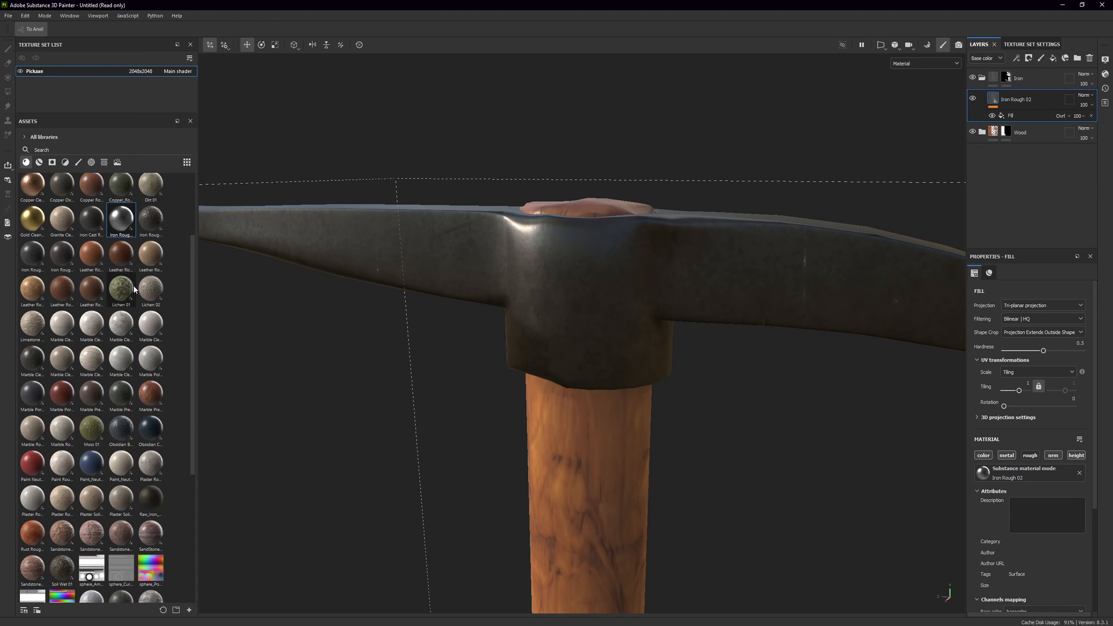
left_click_drag(150, 219, 1024, 90)
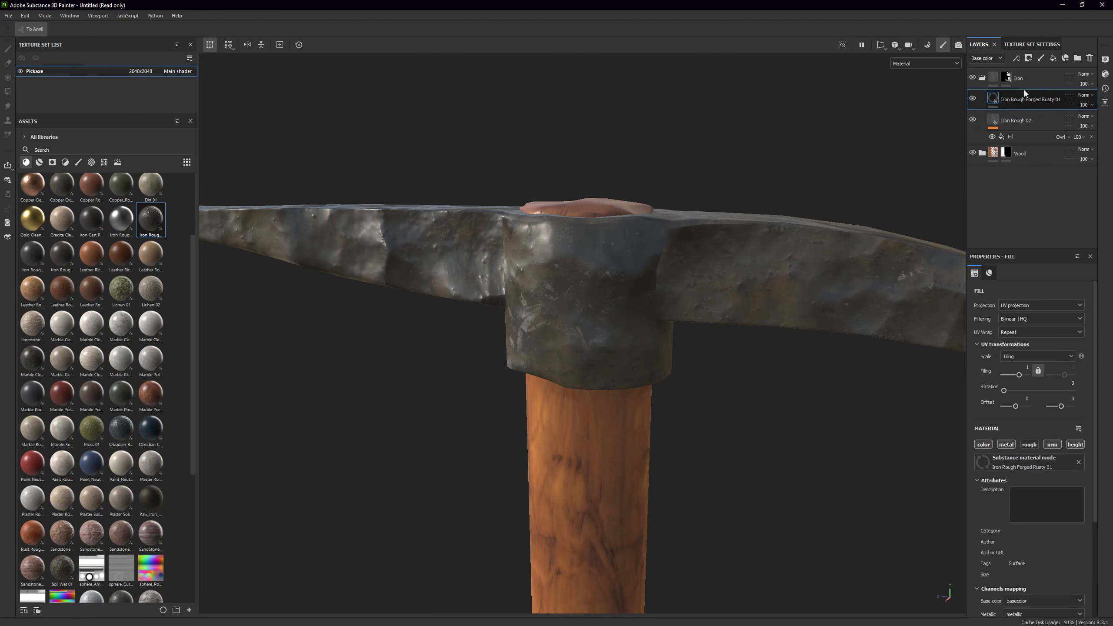
Try tiling values of 4 and 12 on the Iron Rough Forged Rusty 01 layer and check the head's surface
scroll(635, 266, "down", 3)
left_click_drag(634, 267, 646, 344, "alt")
type("4")
key("Return")
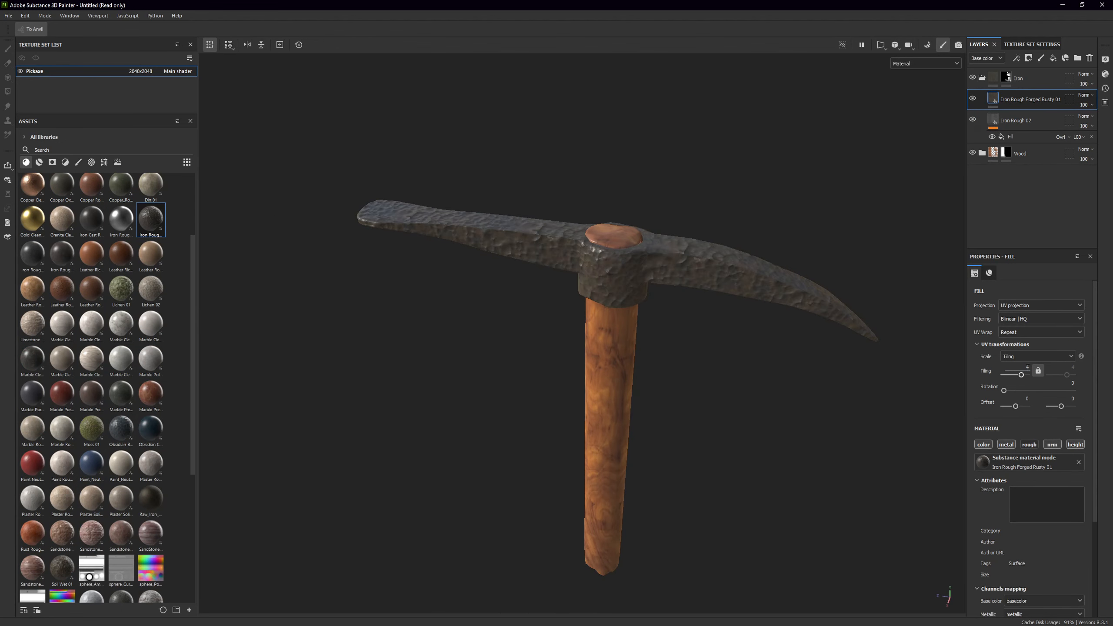
left_click_drag(720, 330, 838, 253, "alt")
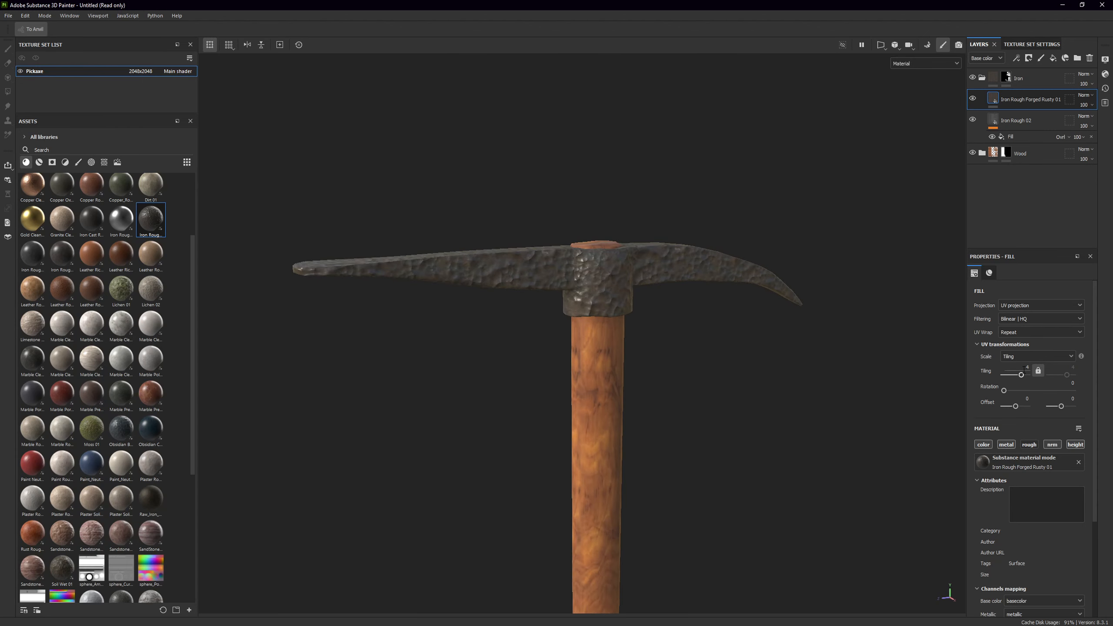
type("12")
key("Return")
left_click_drag(537, 268, 495, 276, "alt")
Replace the Iron Rough Forged Rusty 01 layer with the Iron Cast Rough 01 material above Iron Rough 02
key("Delete")
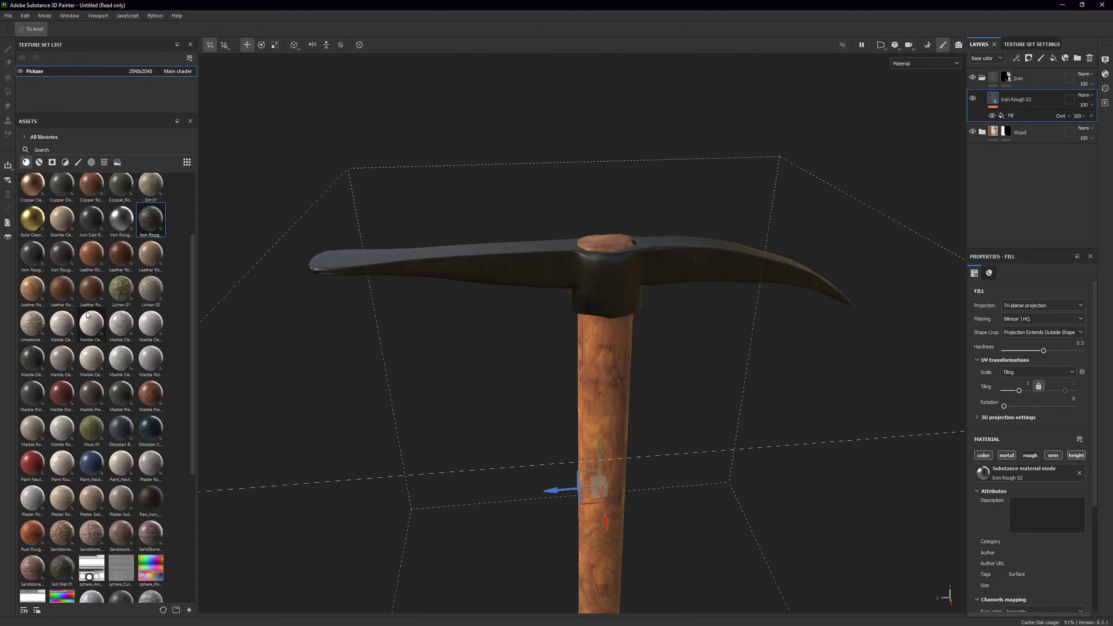
left_click_drag(92, 219, 1041, 205)
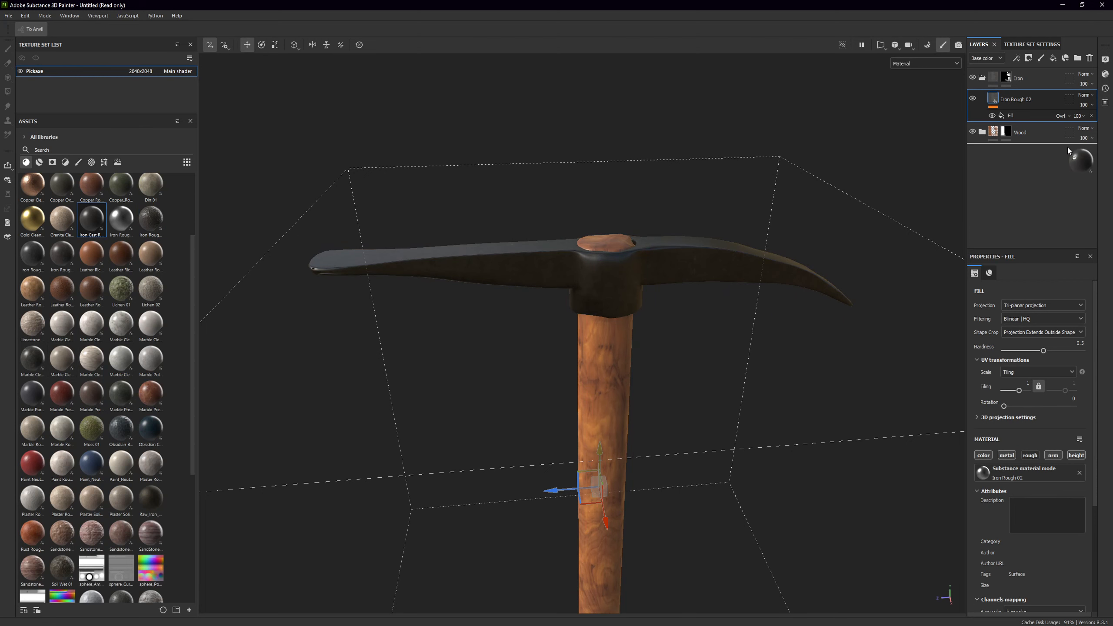
left_click_drag(1028, 93, 1027, 93)
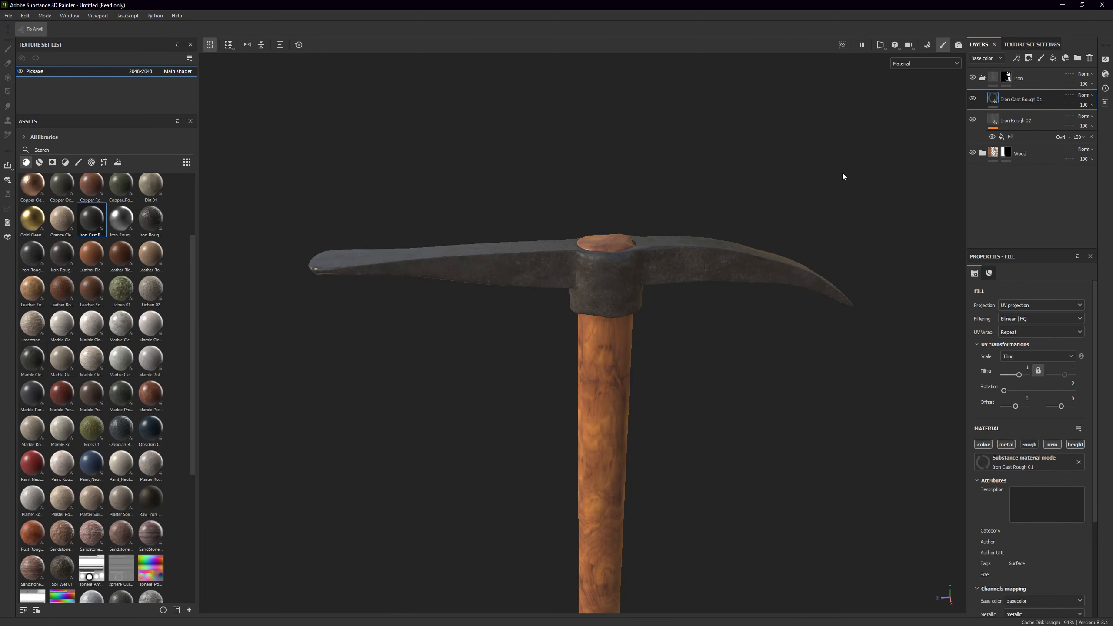
Check the cast iron surface up close and delete the Iron Rough 02 layer beneath it
left_click_drag(842, 170, 596, 212, "alt")
scroll(595, 231, "down", 2)
scroll(587, 247, "up", 5)
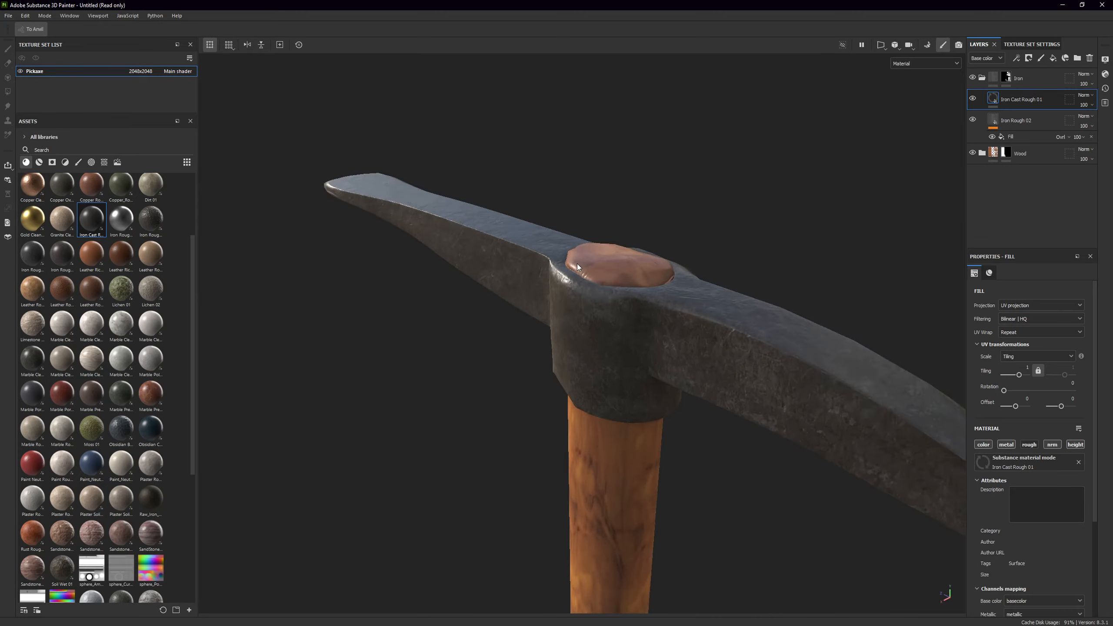
left_click_drag(577, 263, 637, 251, "alt")
left_click(1022, 122)
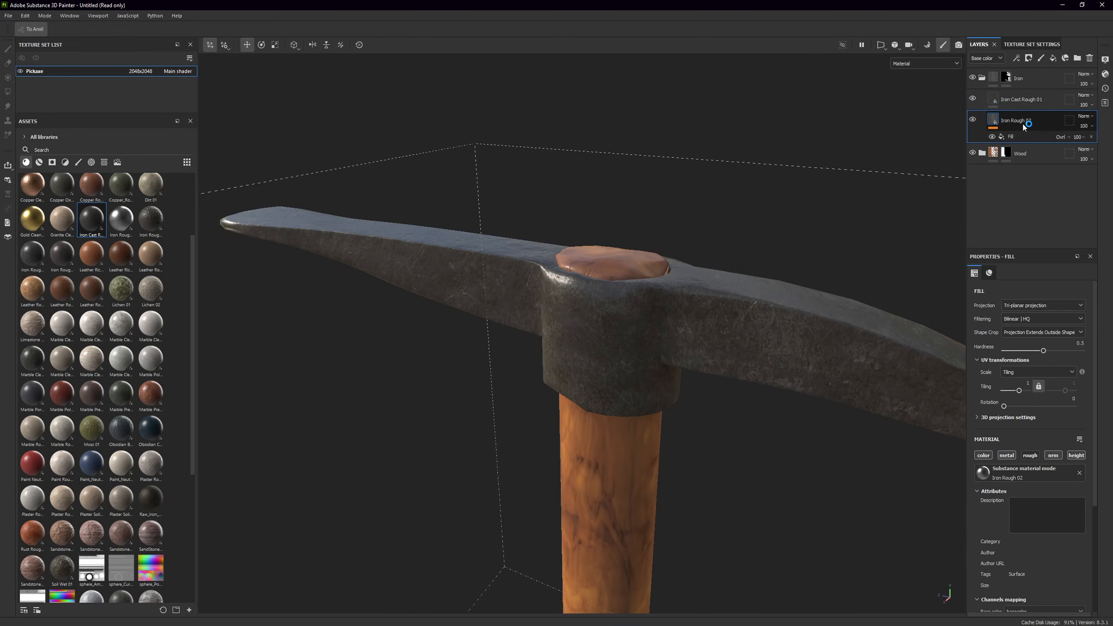
key("Delete")
Replace the Iron Cast Rough 01 layer in the Iron folder with the Iron Rough Oxidated 01 material
scroll(71, 395, "down", 5)
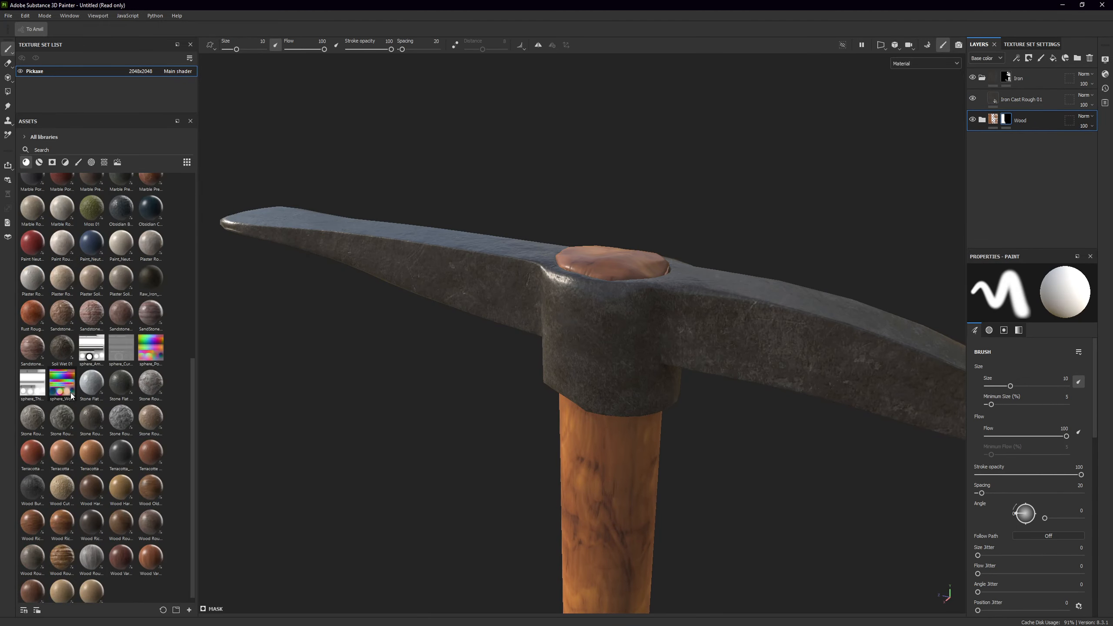
scroll(72, 396, "up", 8)
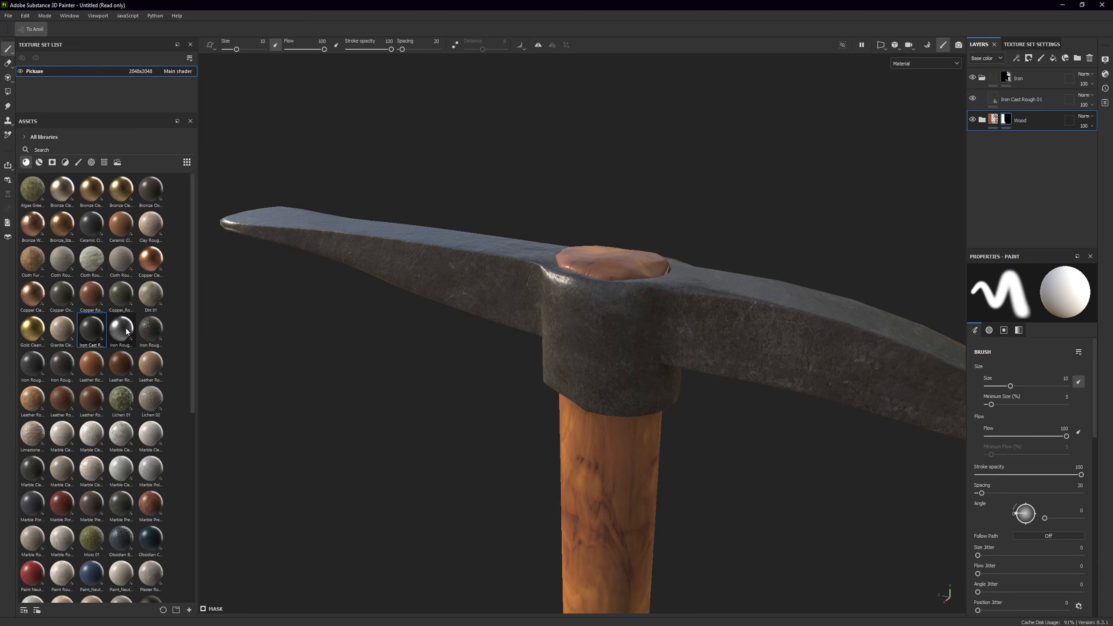
left_click_drag(33, 365, 1024, 90)
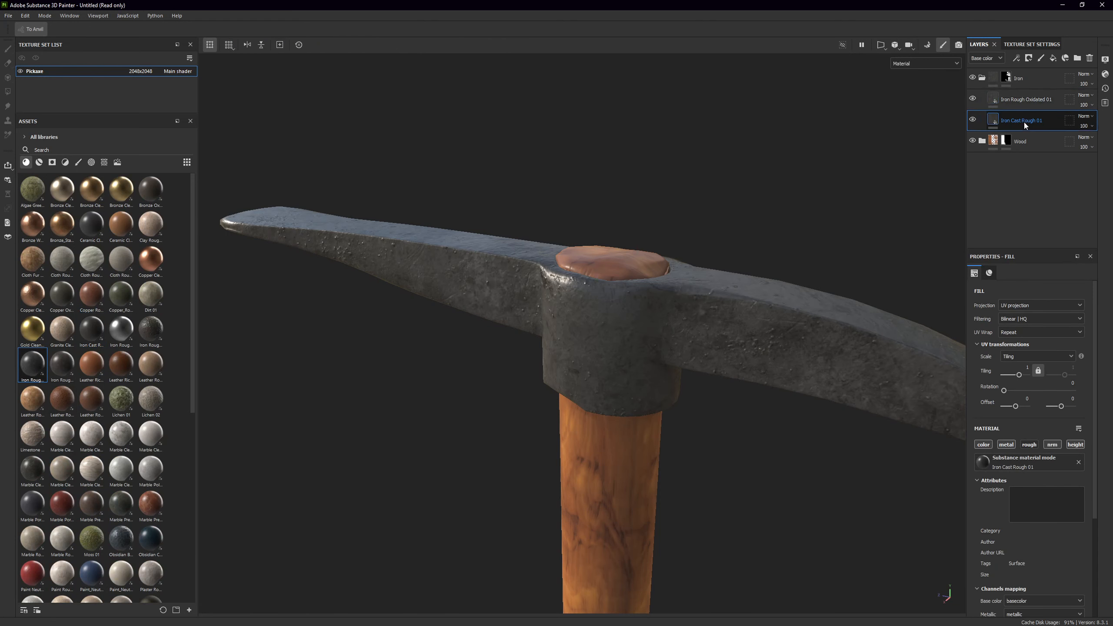
left_click_drag(651, 231, 745, 191, "alt")
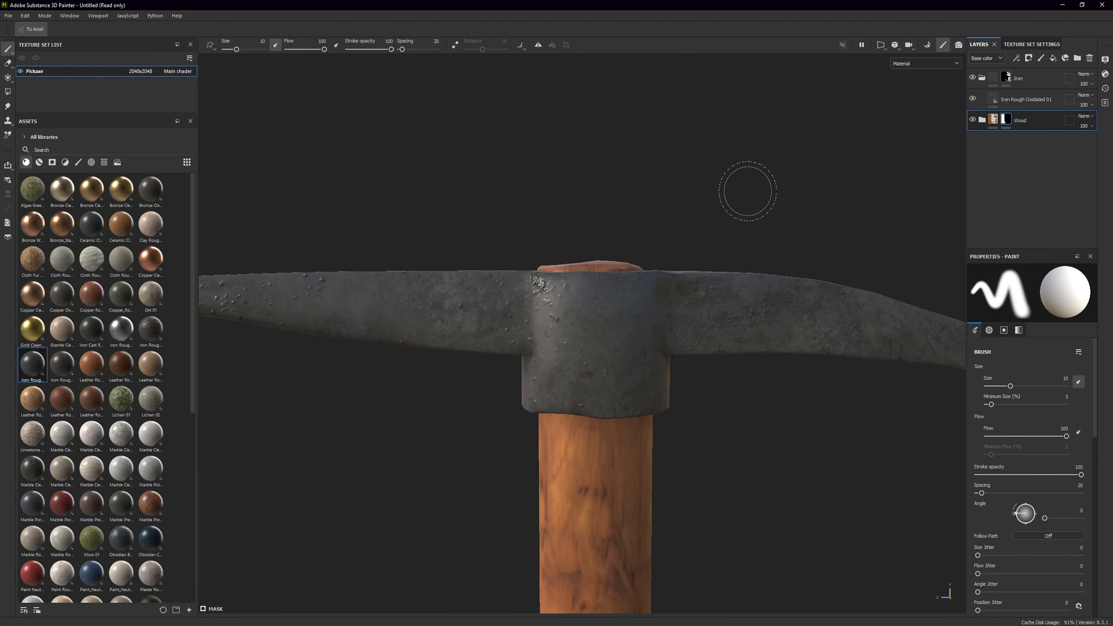
Set the Iron Rough Oxidated 01 layer's projection to Tri-planar projection and check the pickaxe head
left_click(1015, 99)
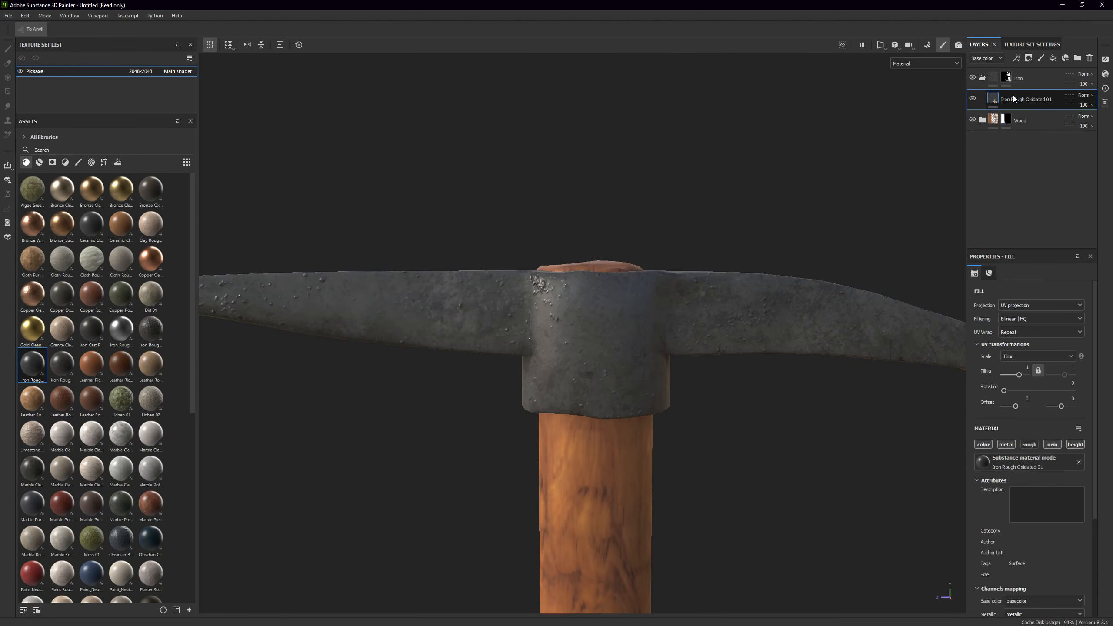
left_click(1026, 300)
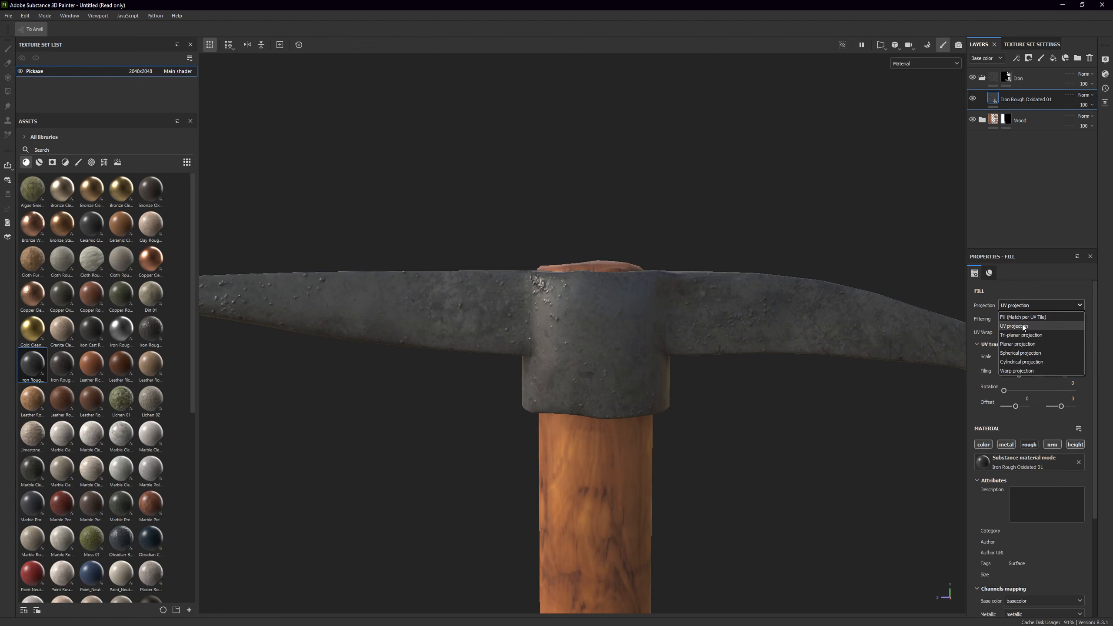
left_click(1022, 323)
left_click_drag(636, 397, 549, 368, "alt")
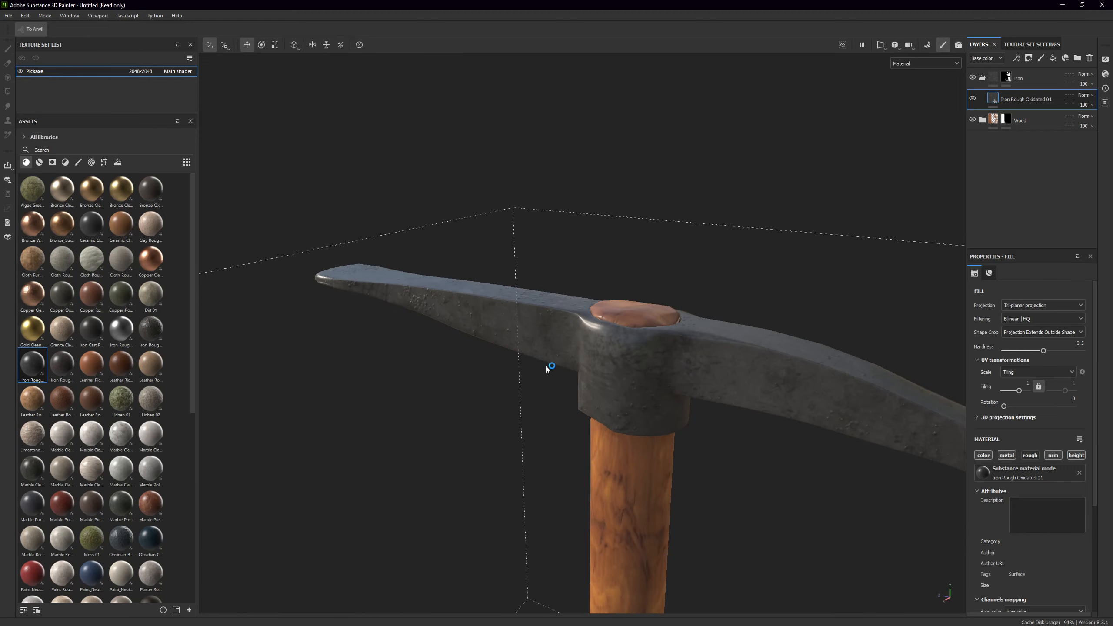
Switch to the browser to examine the pickaxe reference photo and return to Substance 3D Painter
key("alt+Tab")
key("alt+Tab")
key("alt+Tab")
key("alt+Tab")
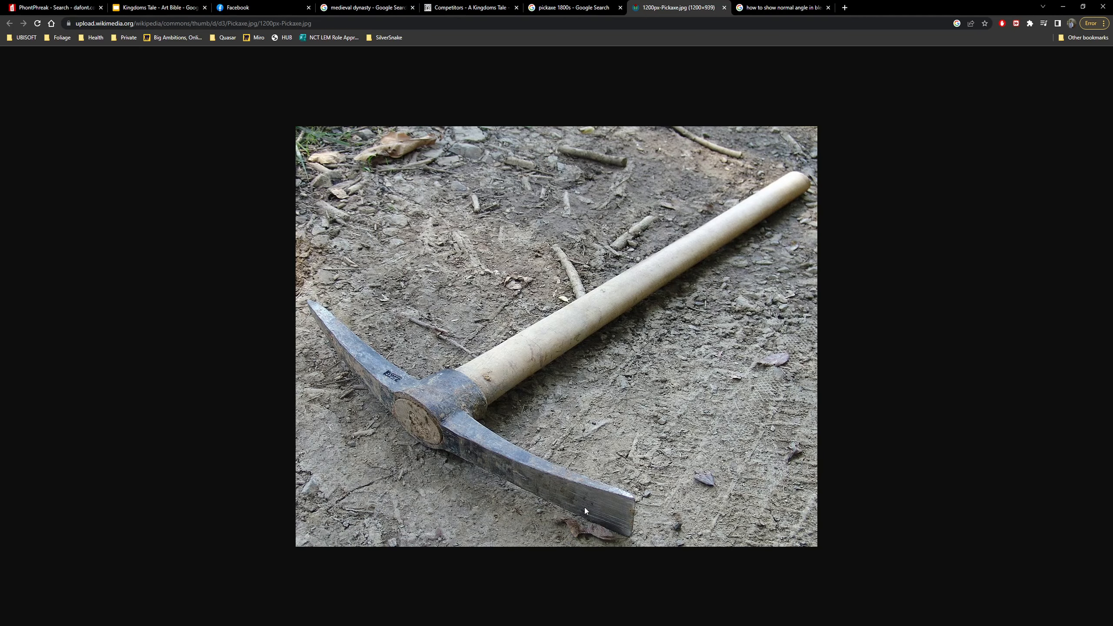
key("alt+Tab")
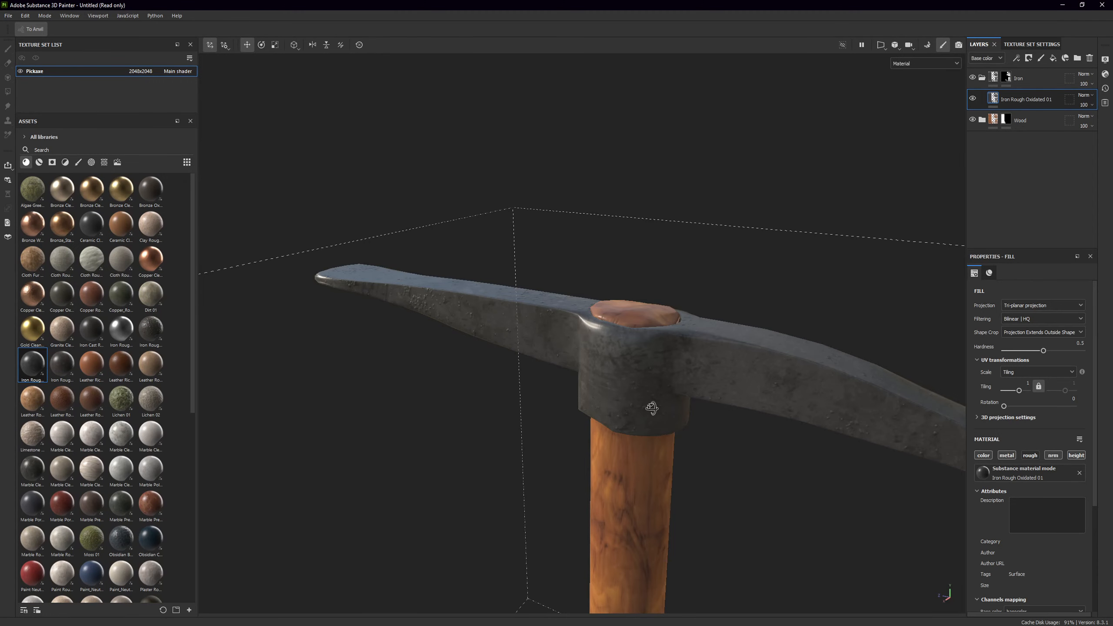
Add the Iron Rough 02 material above the Iron Rough Oxidated 01 layer and give it a black mask
left_click_drag(767, 449, 942, 210, "alt")
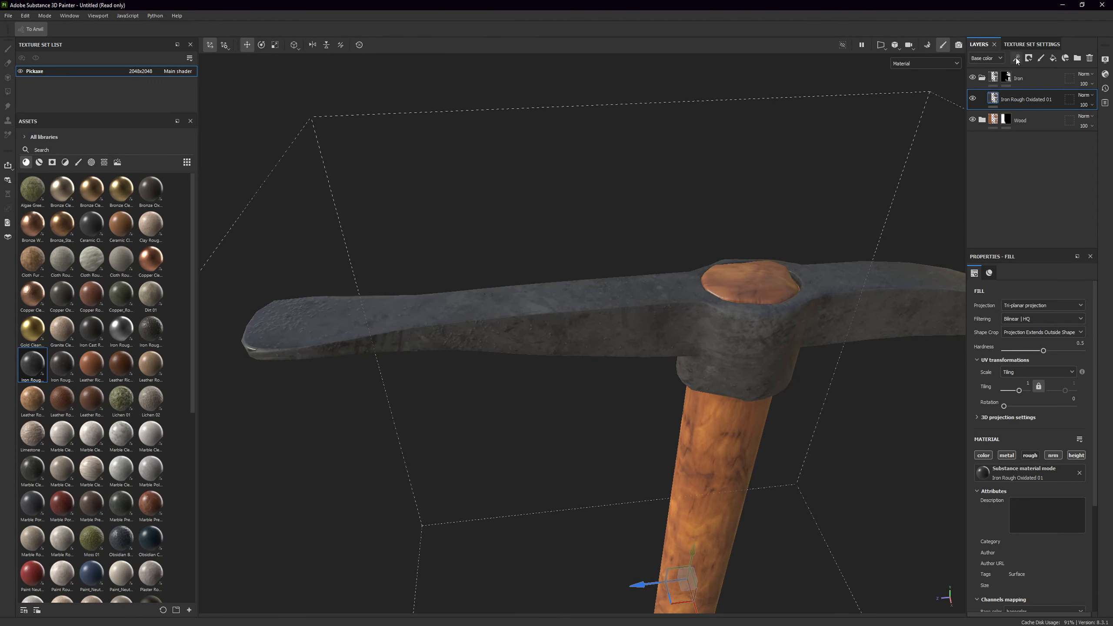
left_click_drag(120, 328, 1032, 93)
left_click_drag(789, 351, 844, 153, "alt")
right_click(1012, 98)
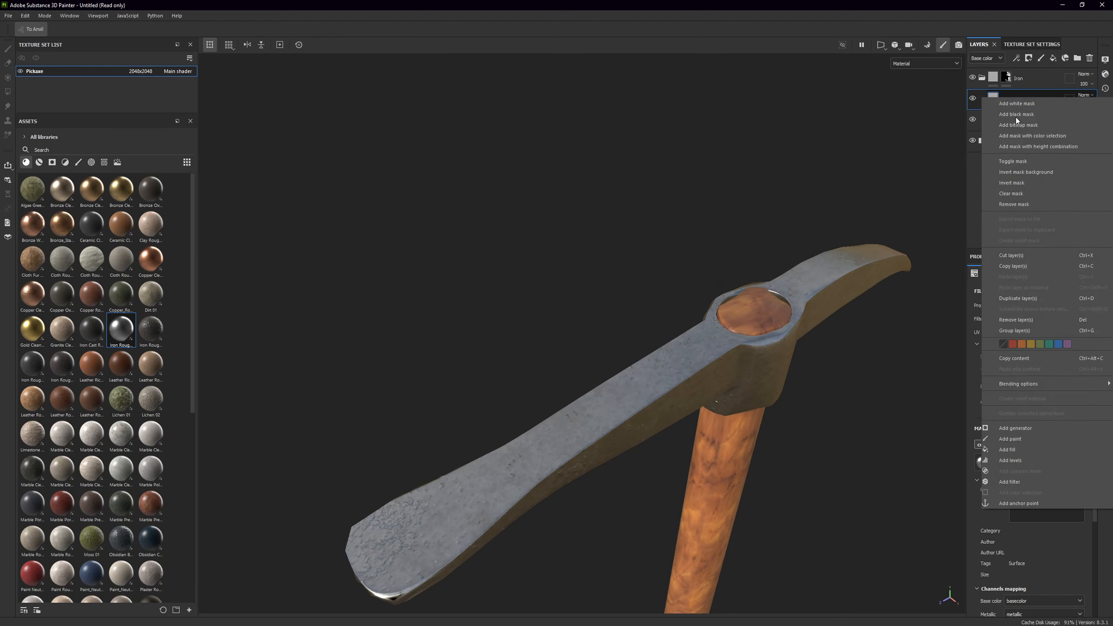
left_click(1023, 117)
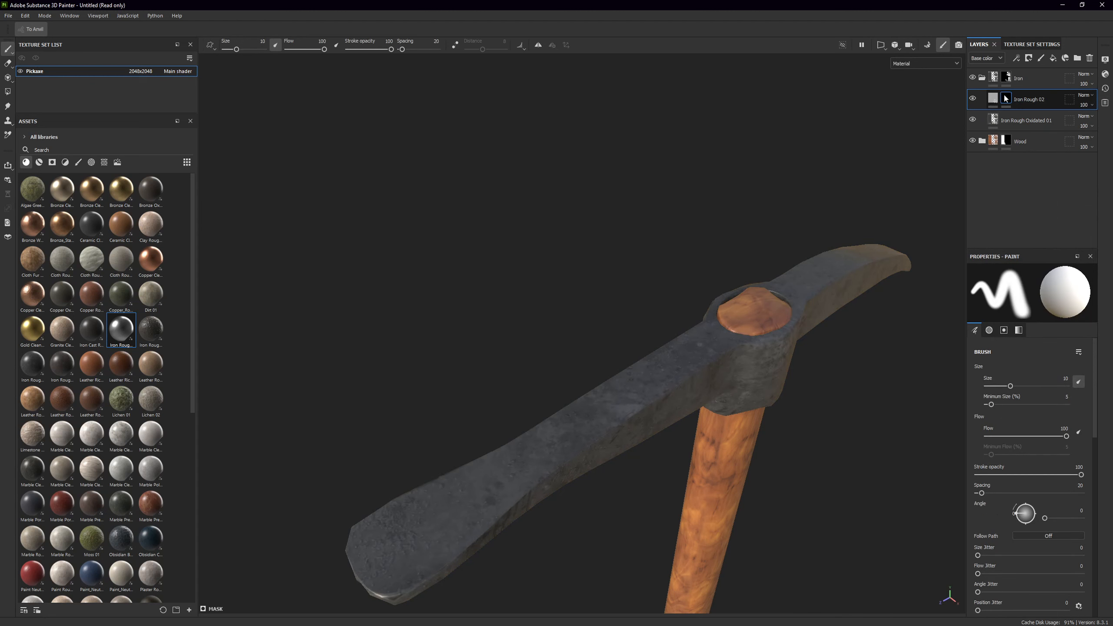
Add a generator to the Iron Rough 02 layer's mask and assign MG Metal Edge Wear to it
right_click(1006, 98)
left_click(1007, 382)
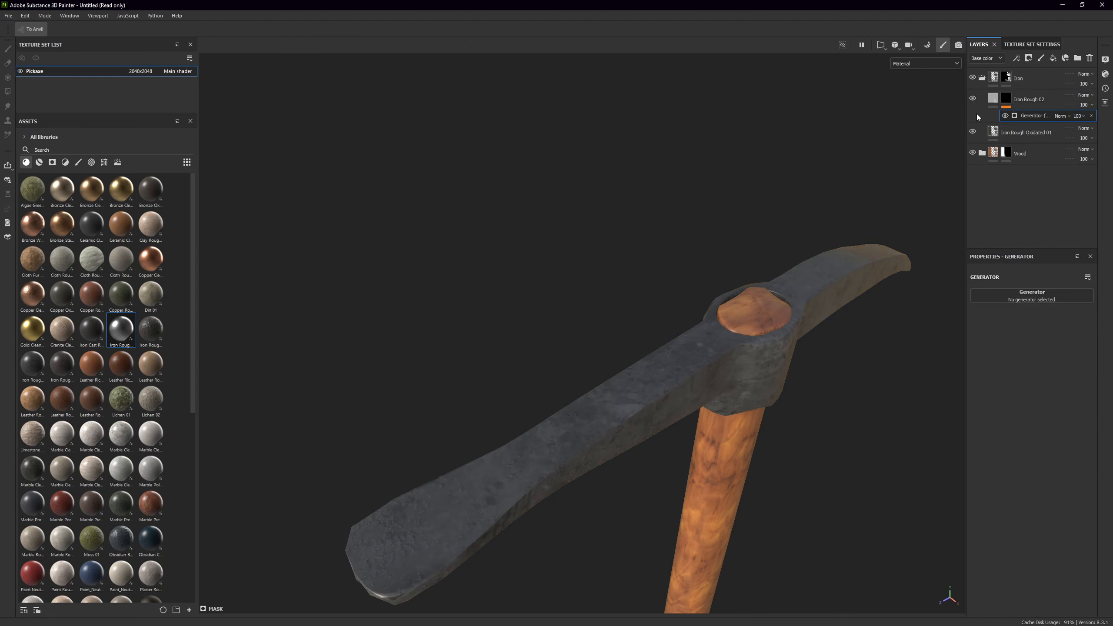
left_click(1025, 297)
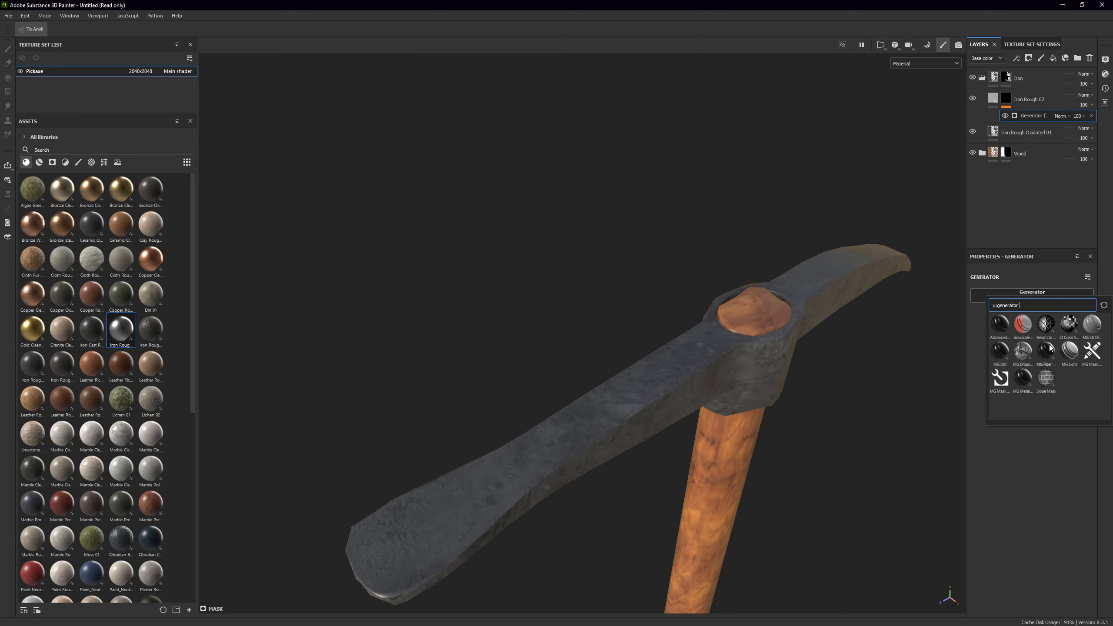
mouse_move(1051, 347)
mouse_move(1094, 361)
left_click(1023, 377)
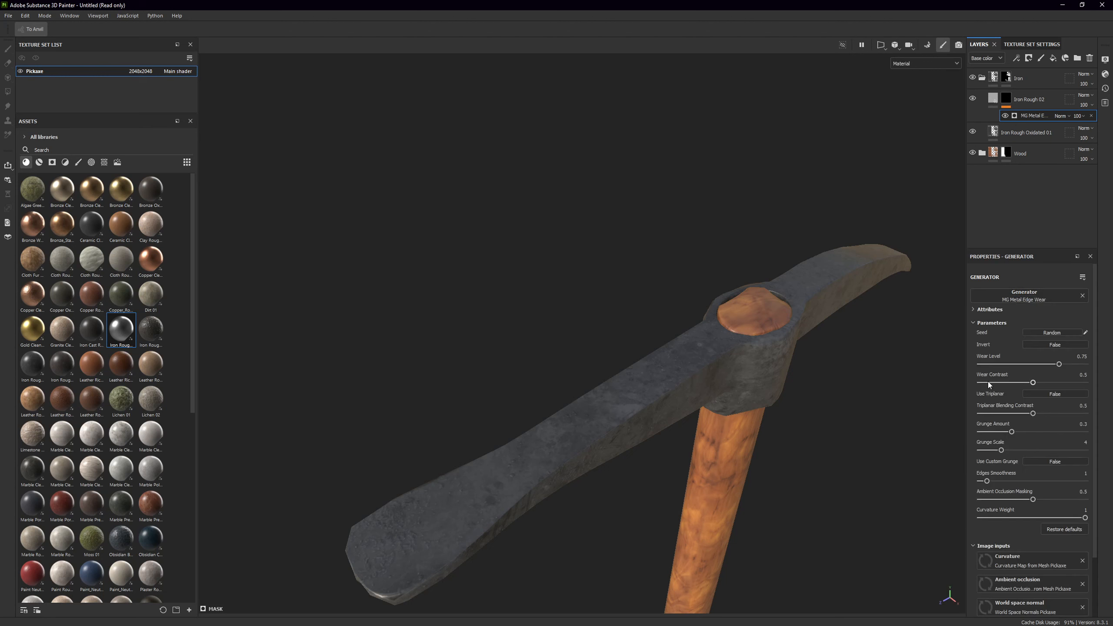
Set the edge wear generator's Wear Level to 0.78, Wear Contrast to 0.47 and Grunge Amount to 0.46
left_click_drag(733, 413, 727, 363, "alt")
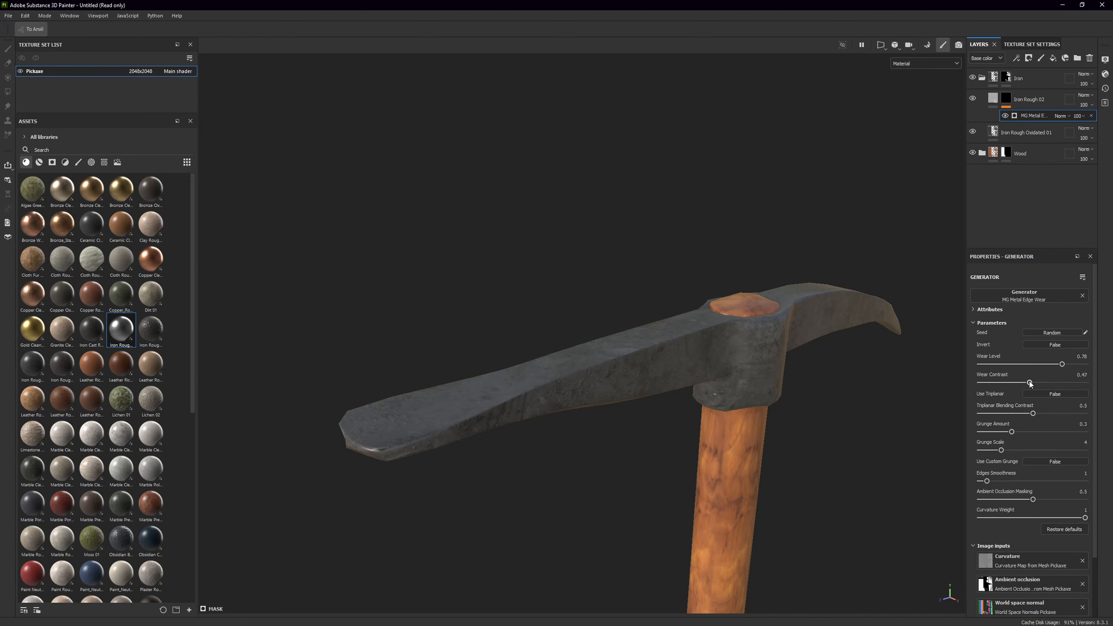
scroll(993, 430, "down", 3)
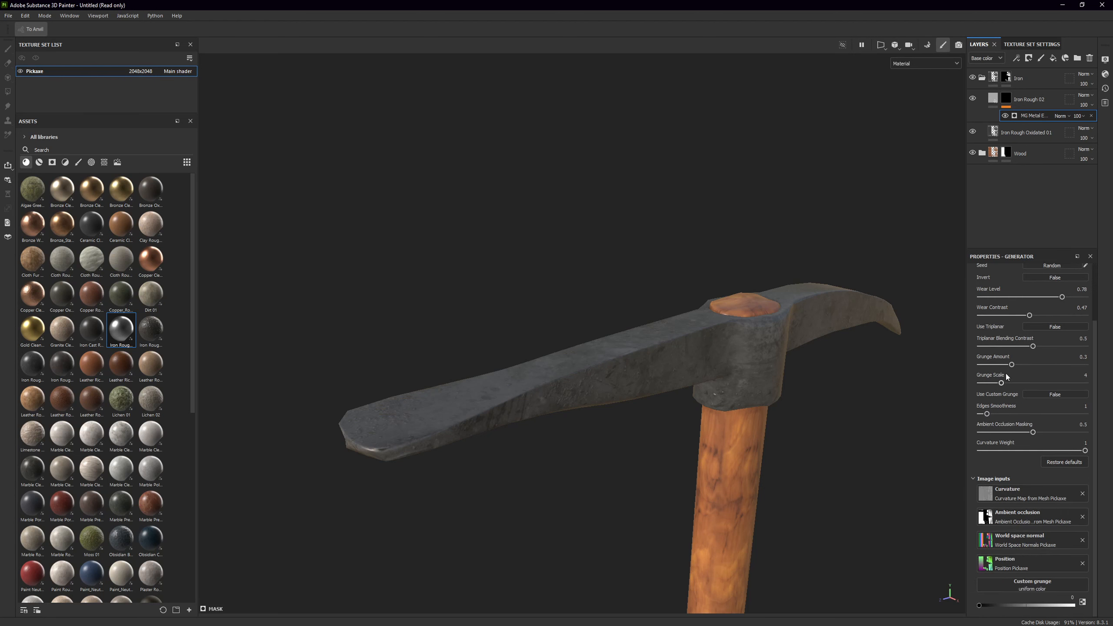
left_click_drag(1037, 367, 1028, 366)
scroll(1005, 306, "up", 3)
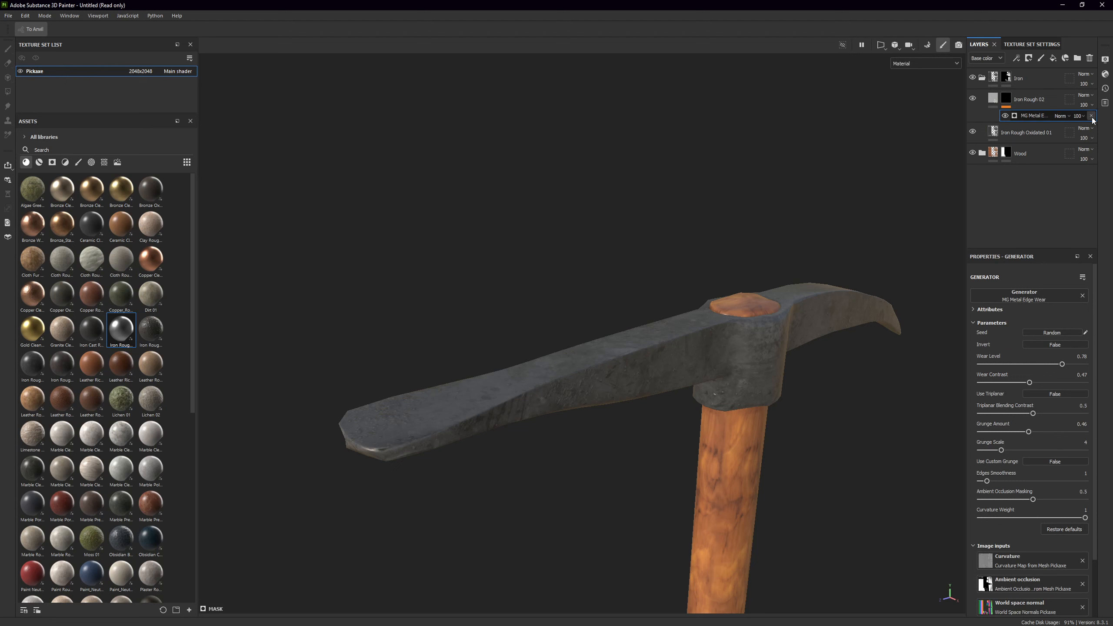
Try the MG Dirt generator on the Iron Rough 02 mask with the Iron Rough Oxidated 01 layer hidden
left_click(1027, 294)
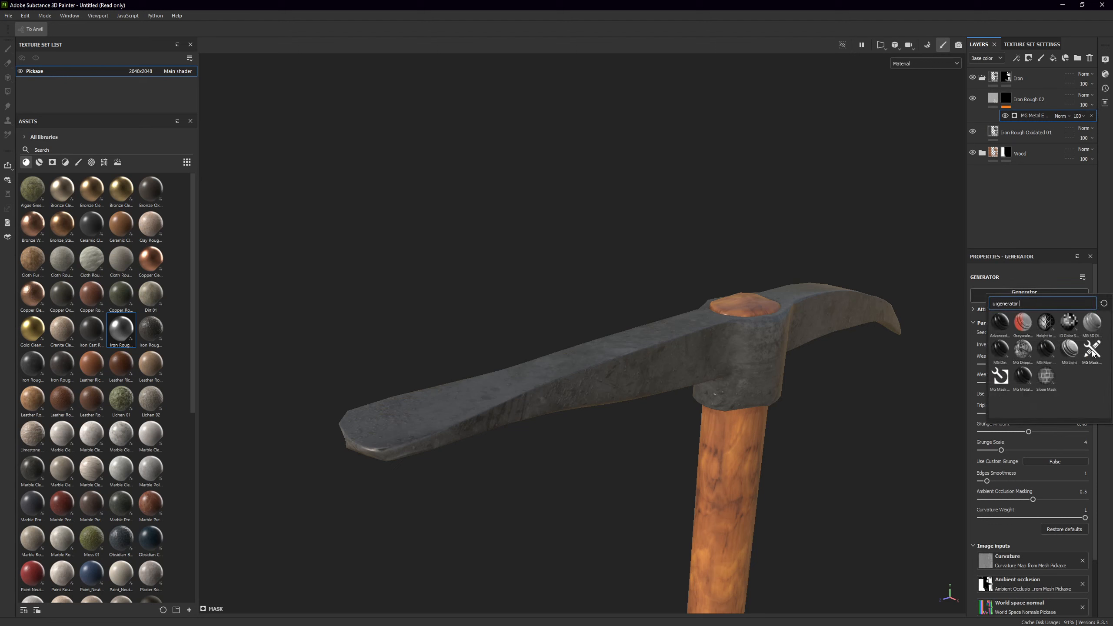
mouse_move(1091, 351)
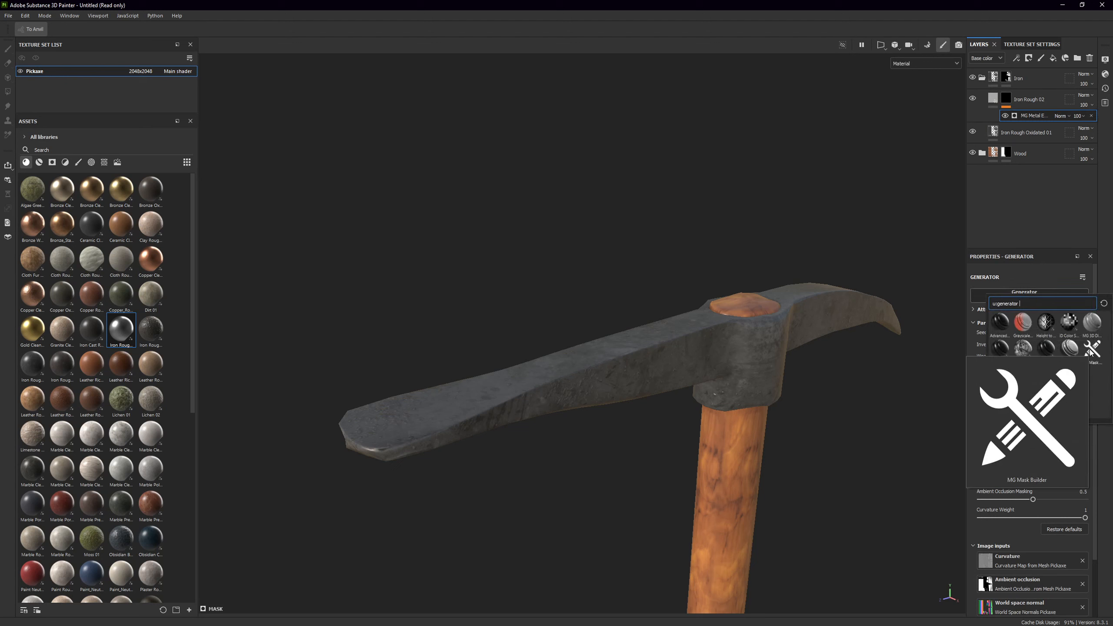
left_click(1000, 349)
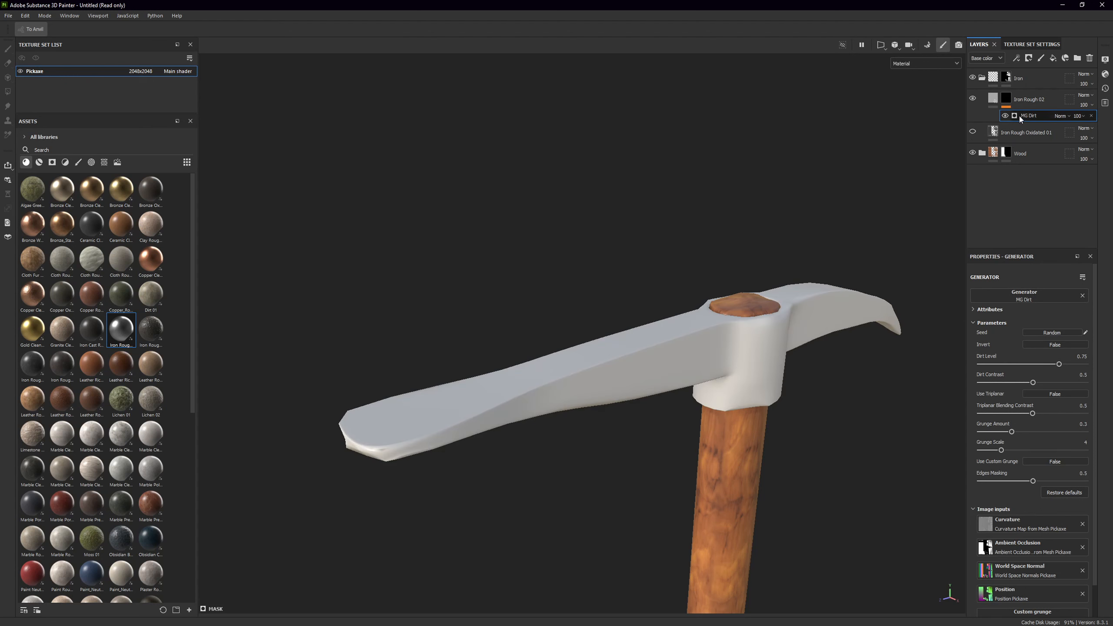
Switch the Iron Rough 02 mask's generator to MG Mask Builder and show the Iron Rough Oxidated 01 layer again
left_click(1014, 302)
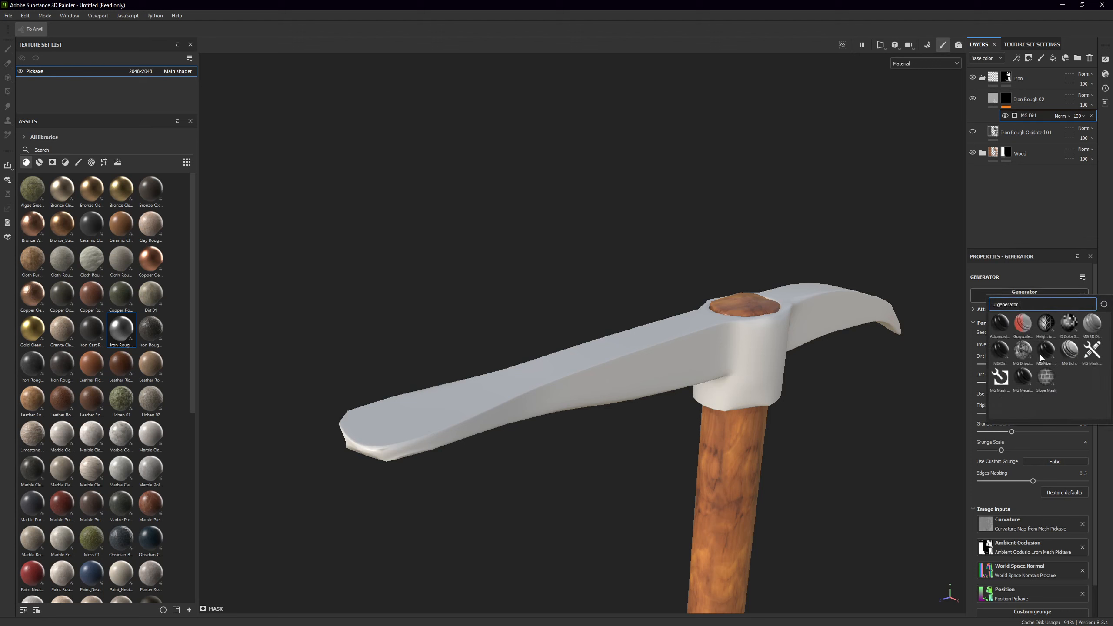
left_click(1091, 350)
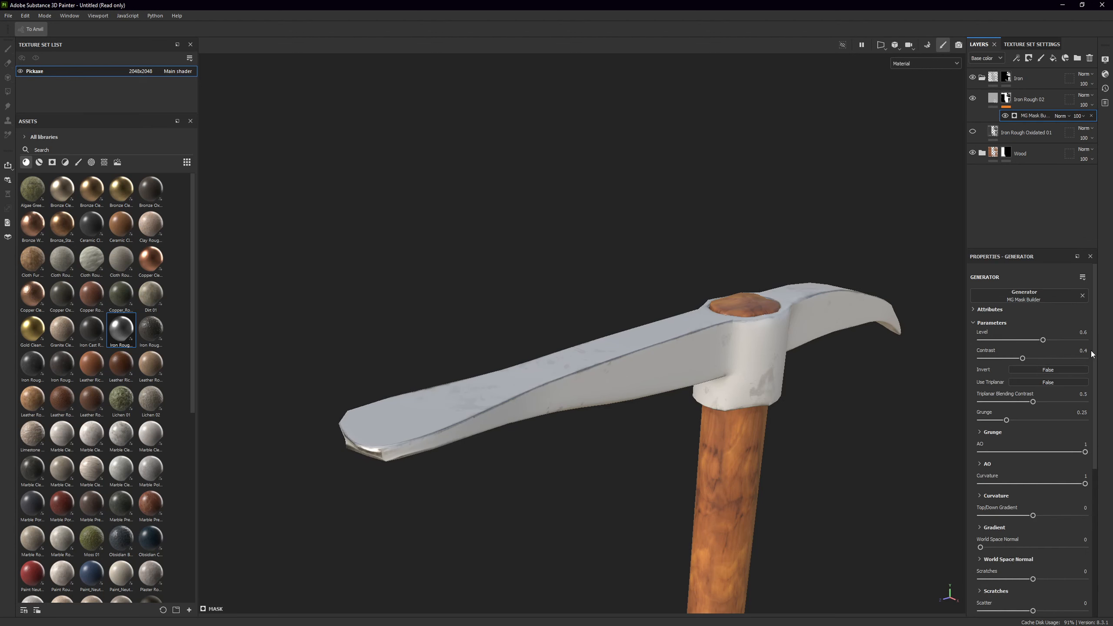
left_click(973, 130)
left_click_drag(671, 326, 671, 351, "alt")
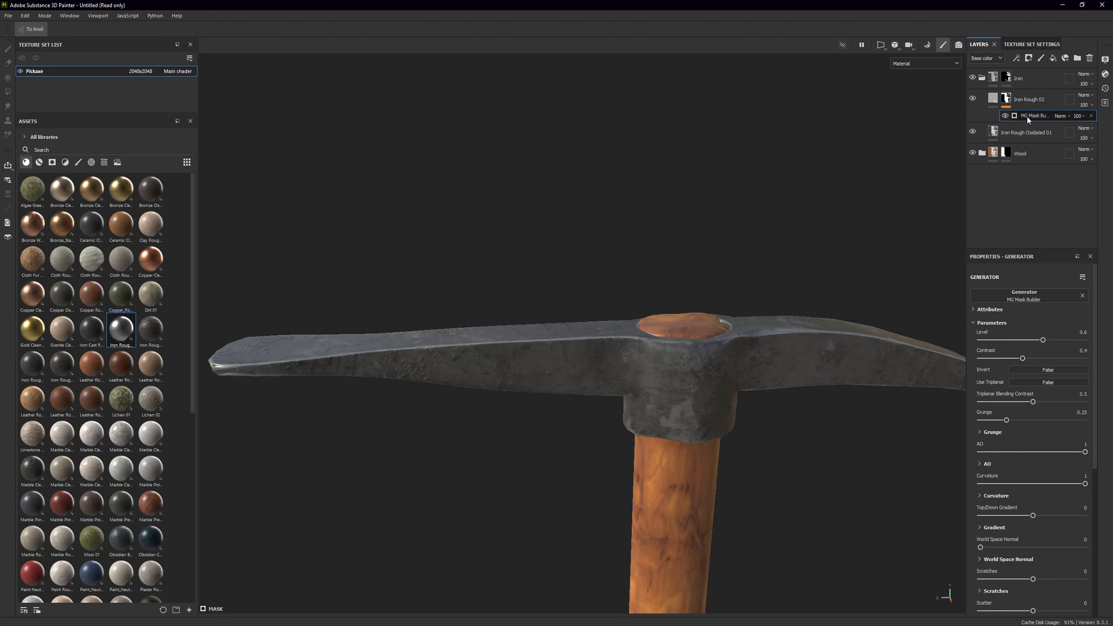
Turn on Use Triplanar for the MG Mask Builder generator and set its Level to 0.84
left_click_drag(1043, 340, 1073, 343)
left_click_drag(749, 363, 592, 330, "alt")
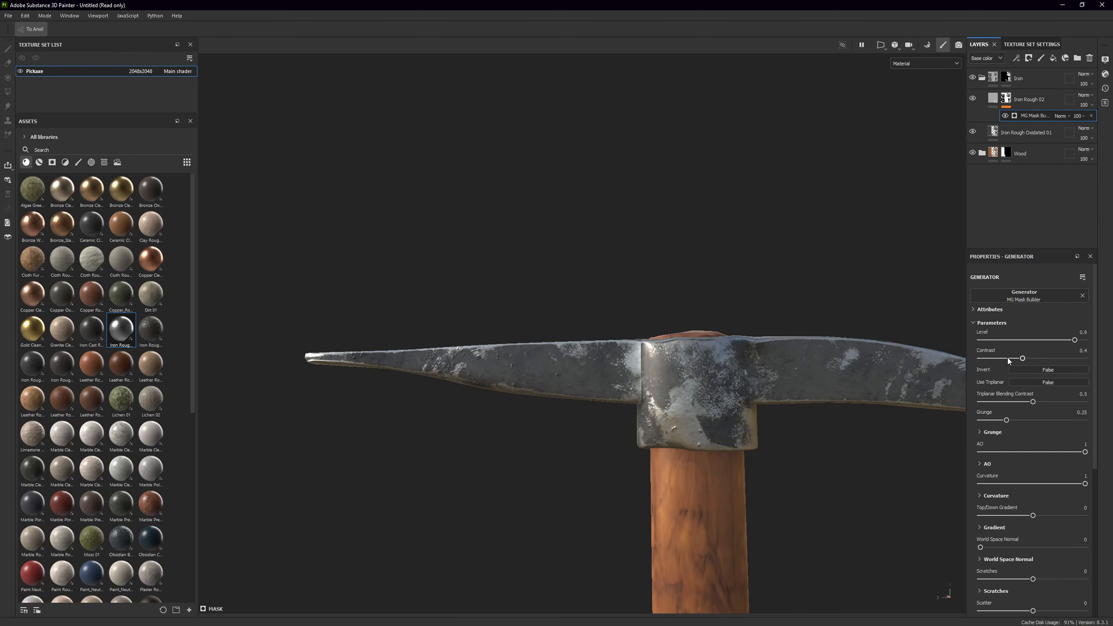
left_click(1033, 382)
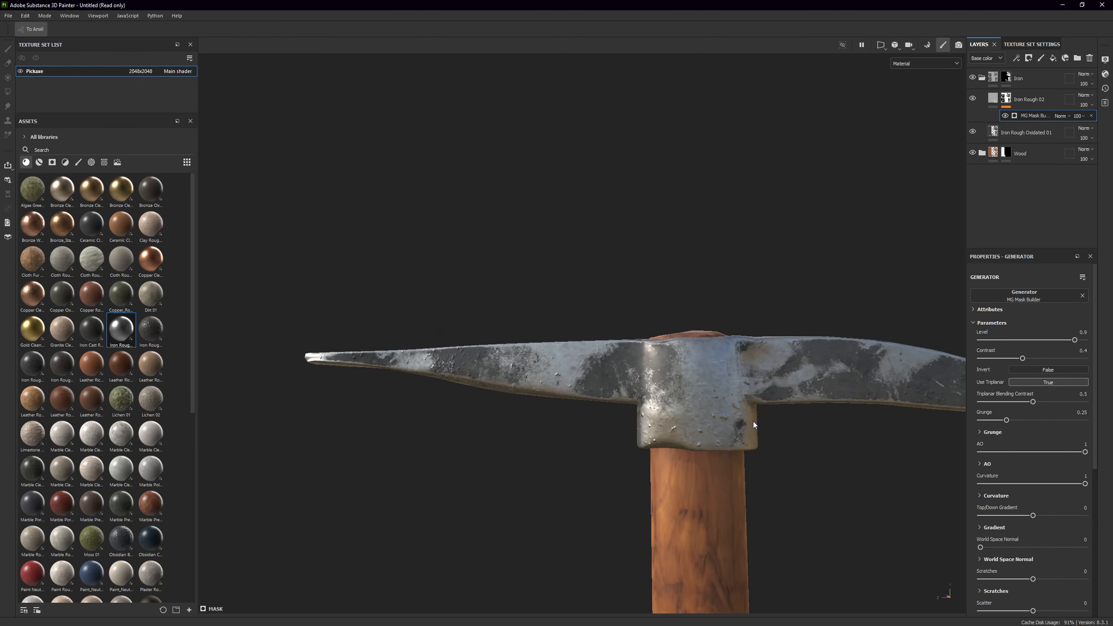
left_click_drag(753, 421, 753, 451, "alt")
mouse_move(1075, 341)
left_mouse_down()
mouse_move(1052, 341)
mouse_move(1067, 341)
left_mouse_up()
scroll(717, 399, "up", 2)
scroll(717, 398, "down", 5)
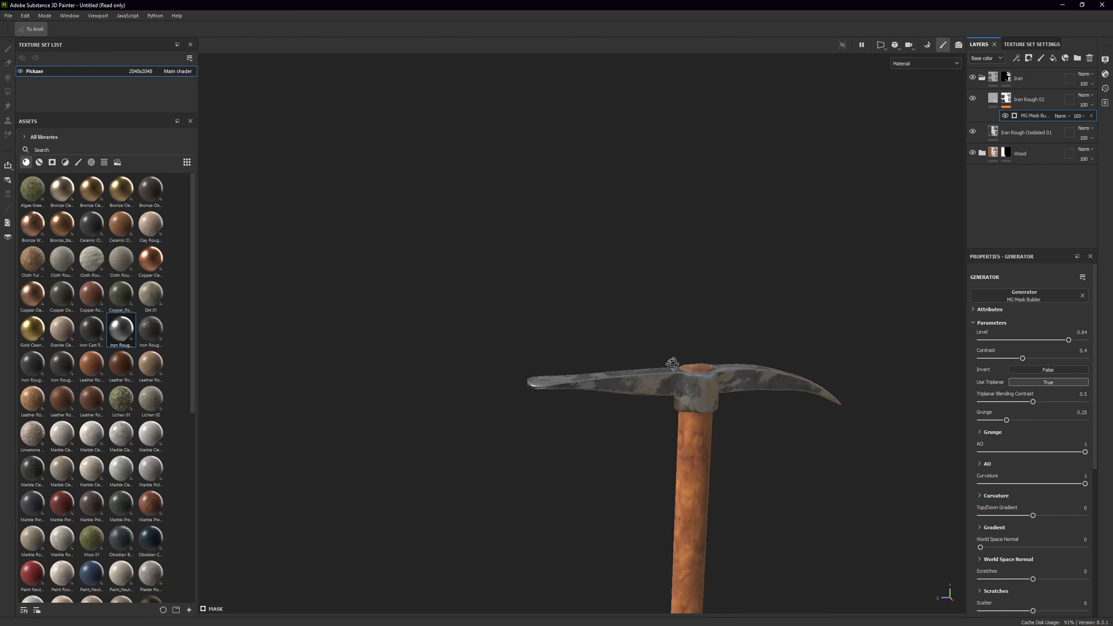
scroll(882, 397, "up", 2)
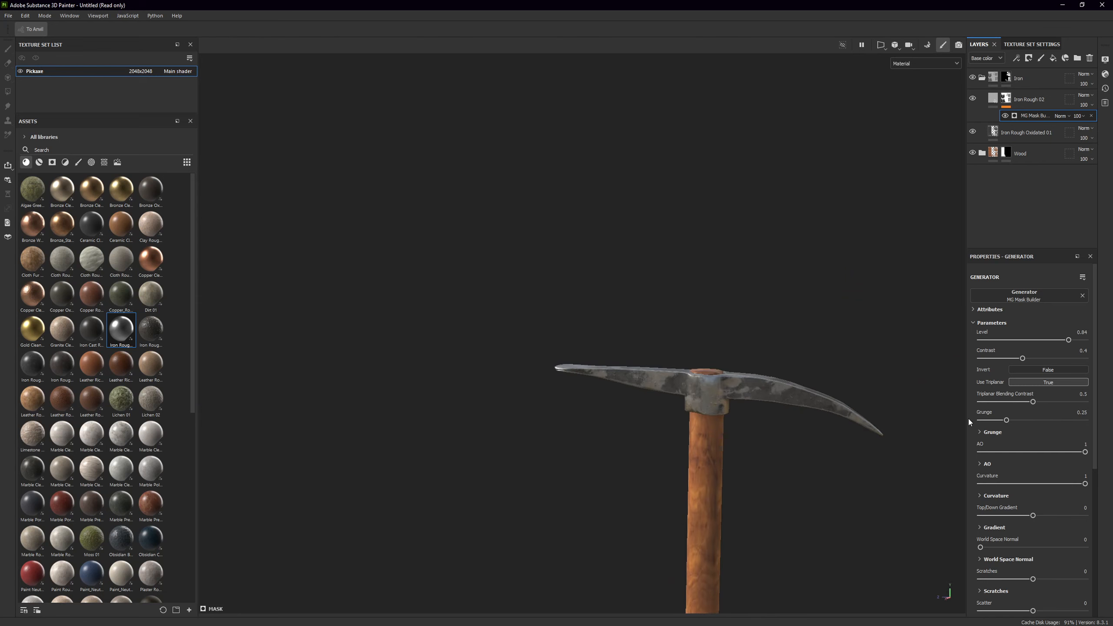
Reduce the MG Mask Builder's Grunge to 0.1 and inspect the head from several sides
mouse_move(1007, 422)
left_mouse_down()
mouse_move(1047, 426)
mouse_move(992, 424)
left_mouse_up()
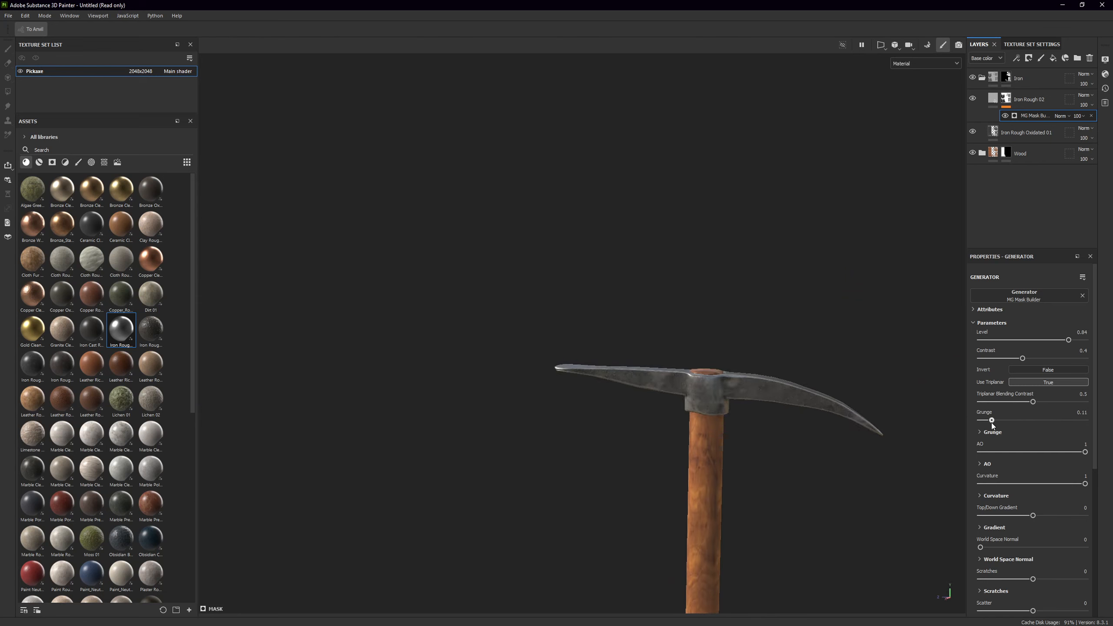
left_click_drag(705, 397, 682, 458, "alt")
right_click_drag(681, 458, 543, 306, "alt")
left_click_drag(544, 307, 650, 378, "alt")
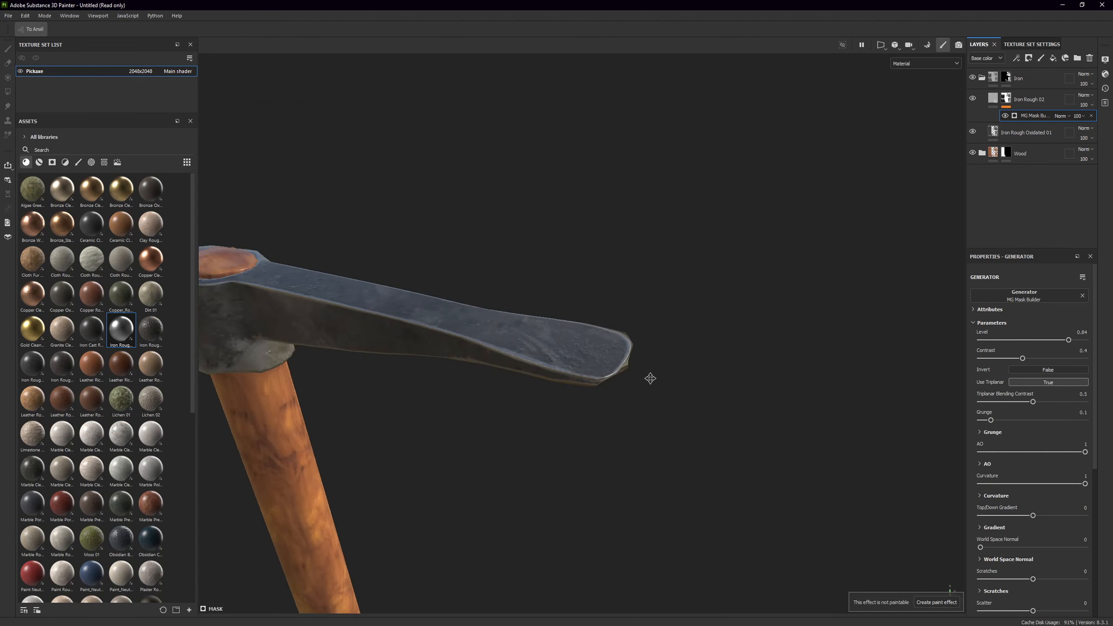
middle_click_drag(651, 378, 769, 365, "alt")
scroll(372, 361, "up", 5)
scroll(373, 350, "down", 8)
left_click_drag(377, 350, 513, 345, "alt")
middle_click_drag(346, 397, 482, 347, "alt")
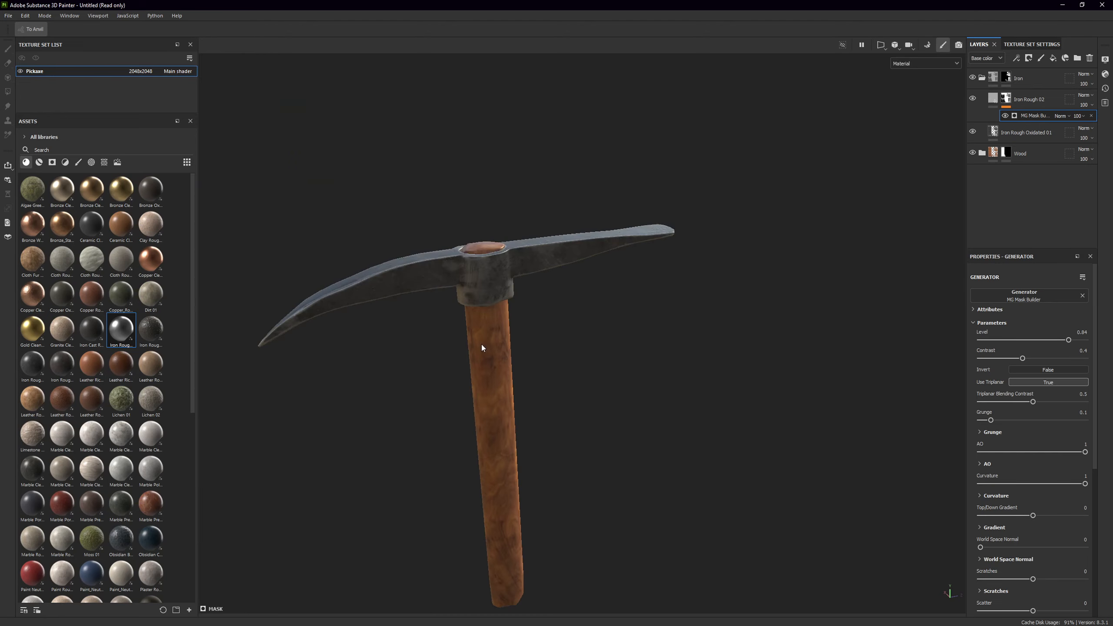
Try the second bonifacio environment map as the scene lighting and check the pickaxe under it
left_click(117, 162)
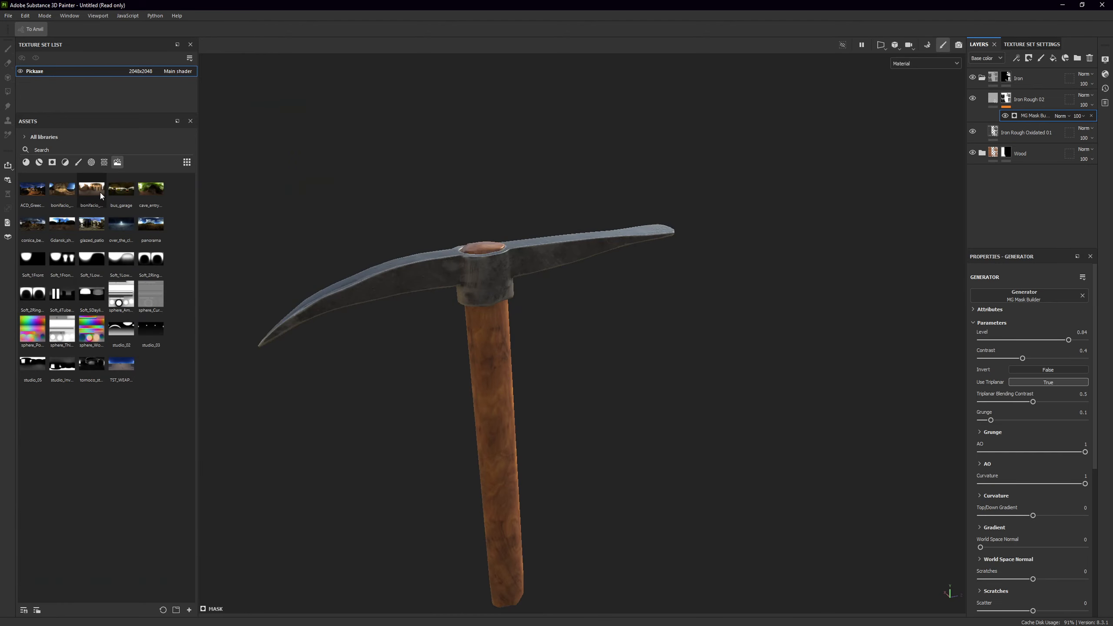
left_click_drag(100, 196, 433, 189)
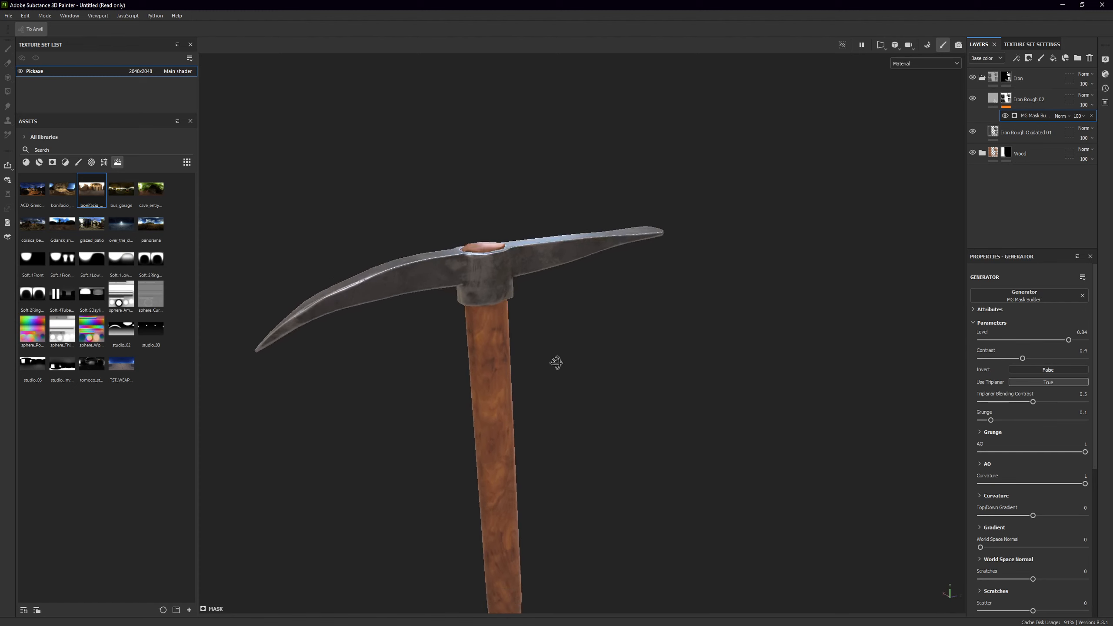
left_click_drag(556, 362, 587, 365, "alt")
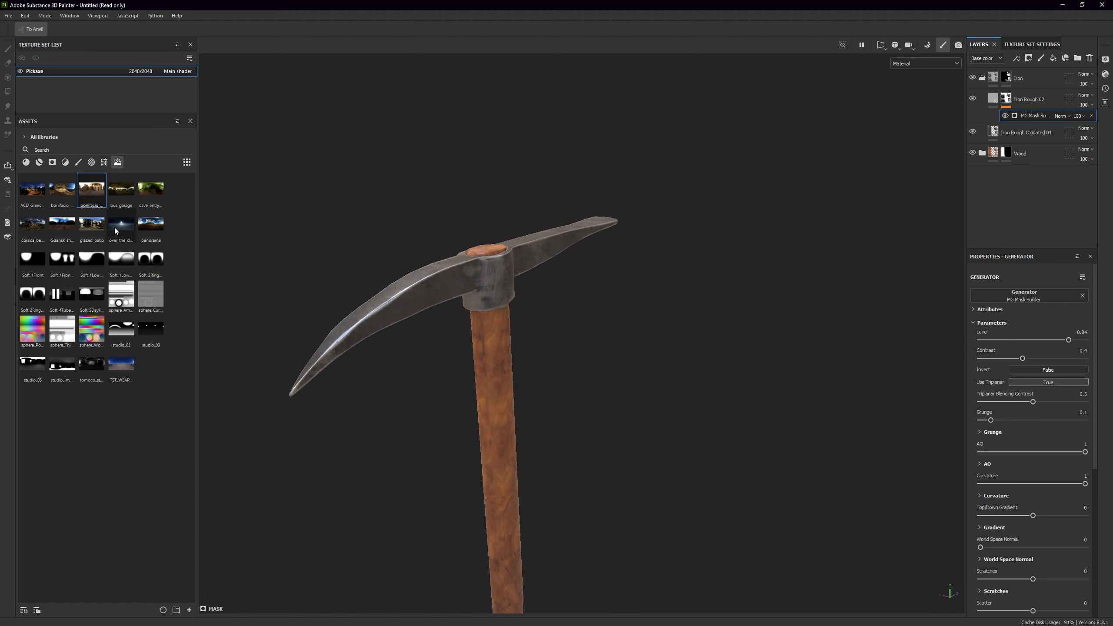
Try the glazed_patio environment map, rotate the lighting and view the pickaxe from different sides
left_click_drag(95, 225, 393, 241)
right_click_drag(398, 249, 690, 275, "shift")
left_click_drag(691, 276, 594, 362, "alt")
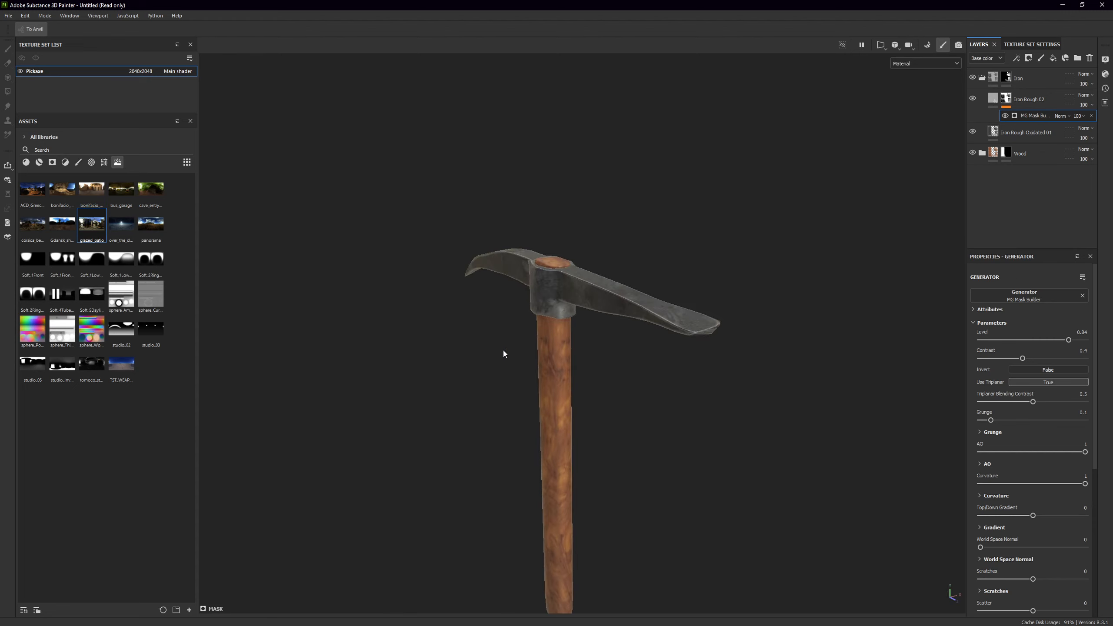
left_click_drag(504, 354, 668, 395, "alt")
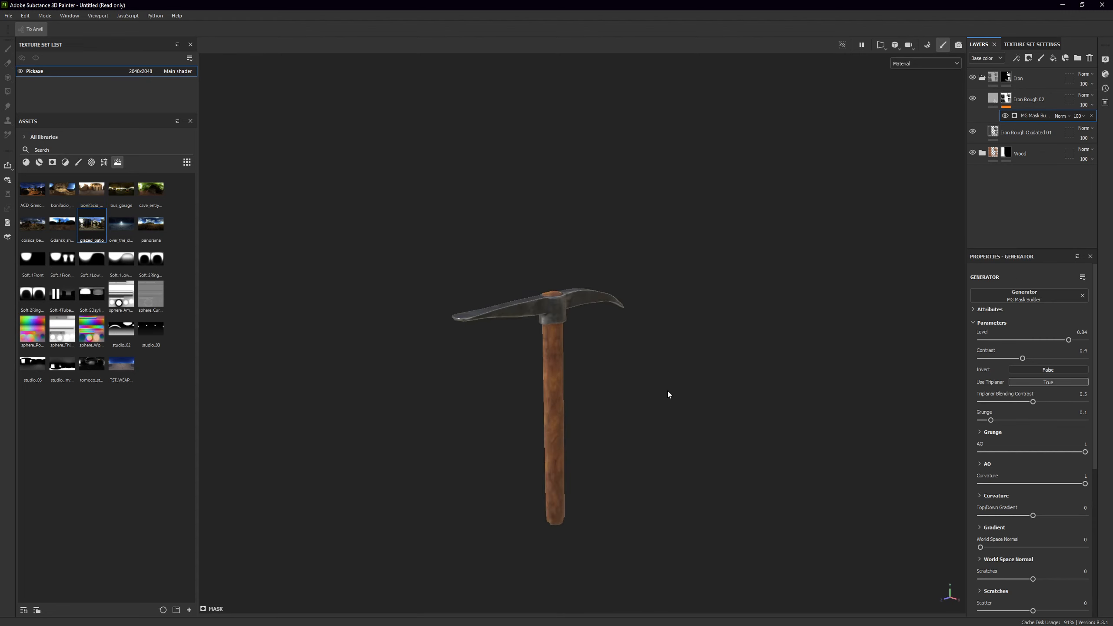
scroll(669, 394, "up", 3)
Compare the bonifacio and glazed_patio lighting once more and apply the corsica environment map
left_click(91, 189)
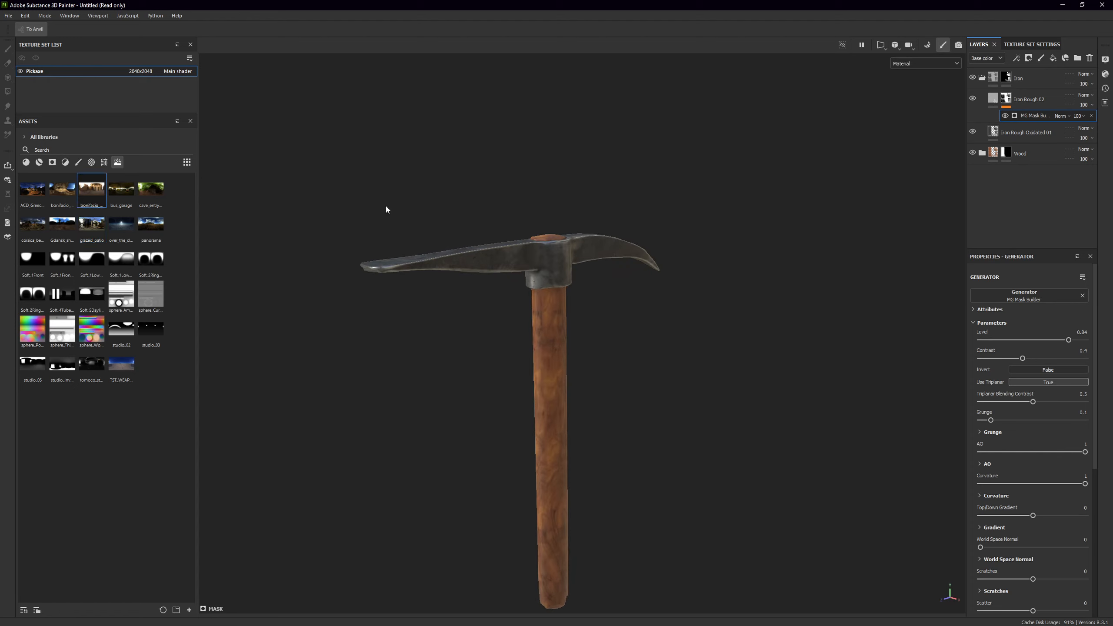
left_click(91, 224)
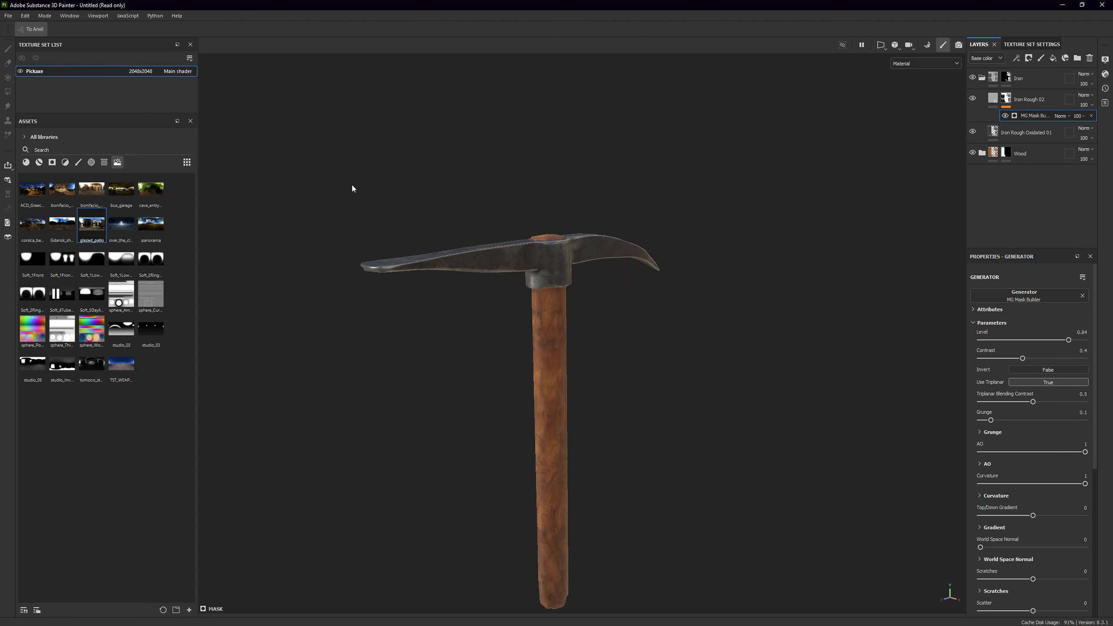
left_click(33, 224)
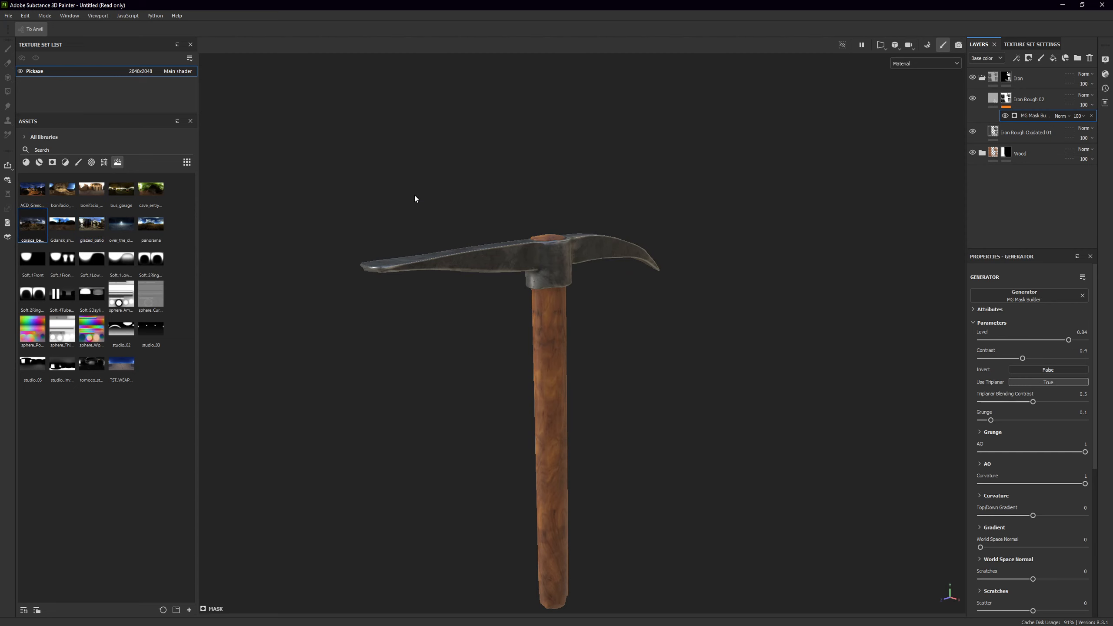
Collapse the Iron folder and duplicate the Wood Rich Brown 01 layer inside the Wood folder
left_click_drag(447, 291, 866, 341, "alt")
scroll(567, 339, "up", 4)
left_click_drag(572, 324, 591, 289, "alt")
scroll(592, 290, "up", 2)
scroll(651, 316, "down", 3)
left_click(984, 77)
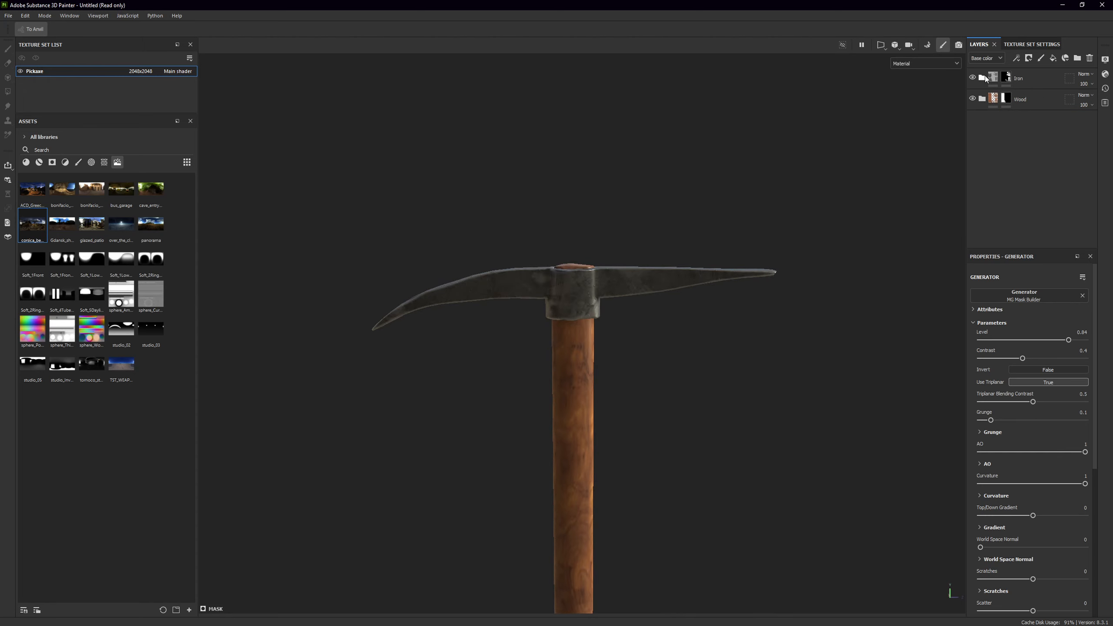
left_click(983, 100)
left_click(993, 119)
middle_click_drag(633, 326, 656, 151, "alt")
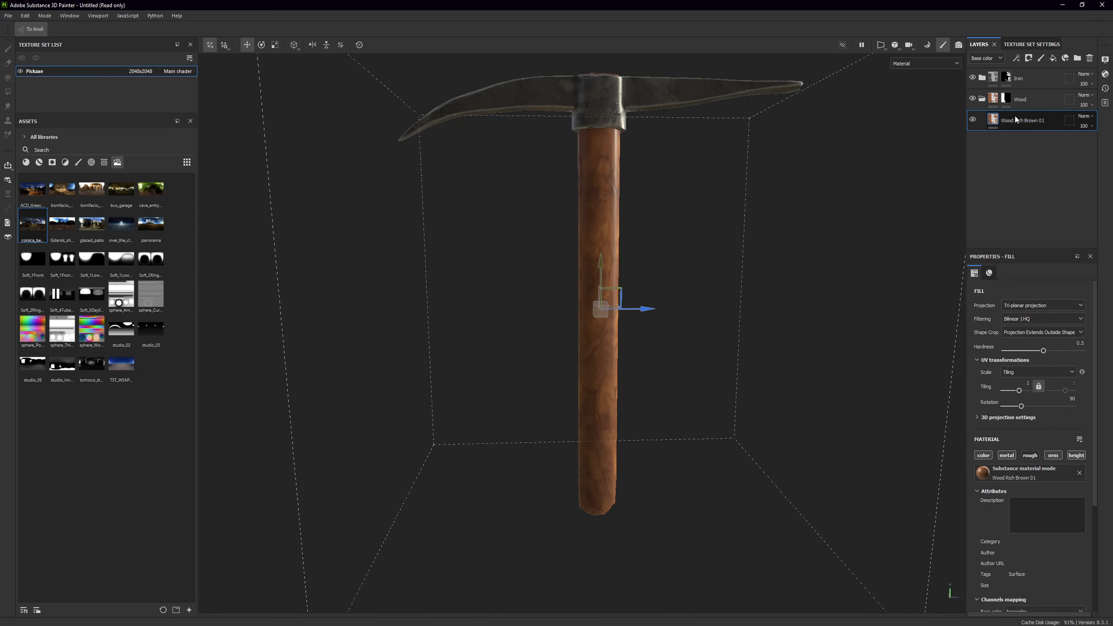
key("ctrl+d")
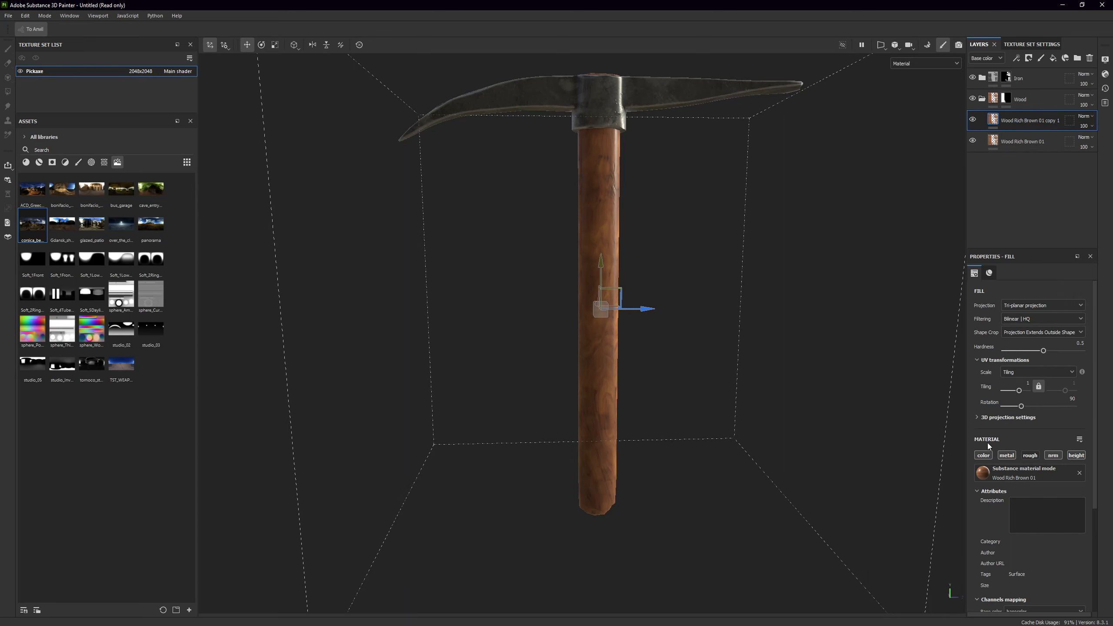
scroll(981, 480, "down", 1)
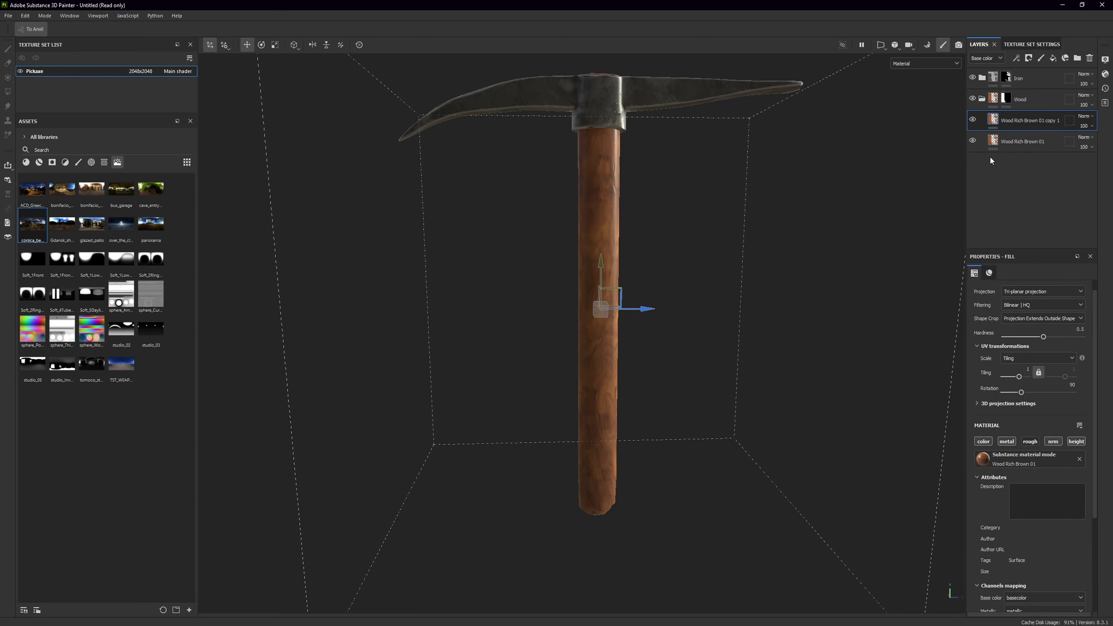
Add a fill effect to the duplicated Wood Rich Brown 01 layer and limit it to the color channel
right_click(1000, 119)
left_click(1017, 472)
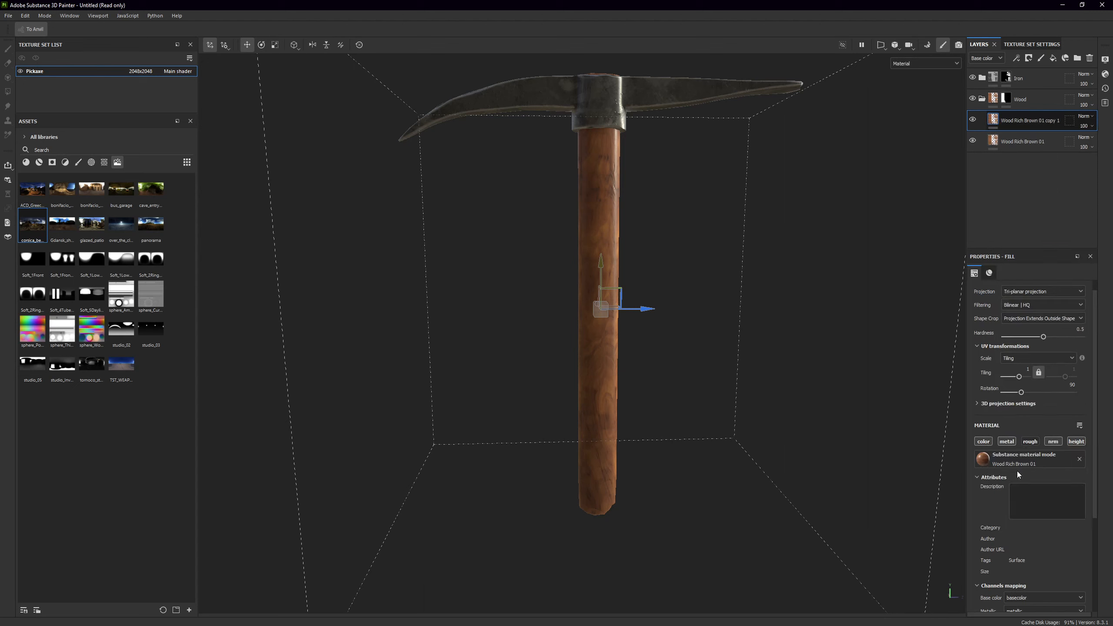
left_click(1029, 430)
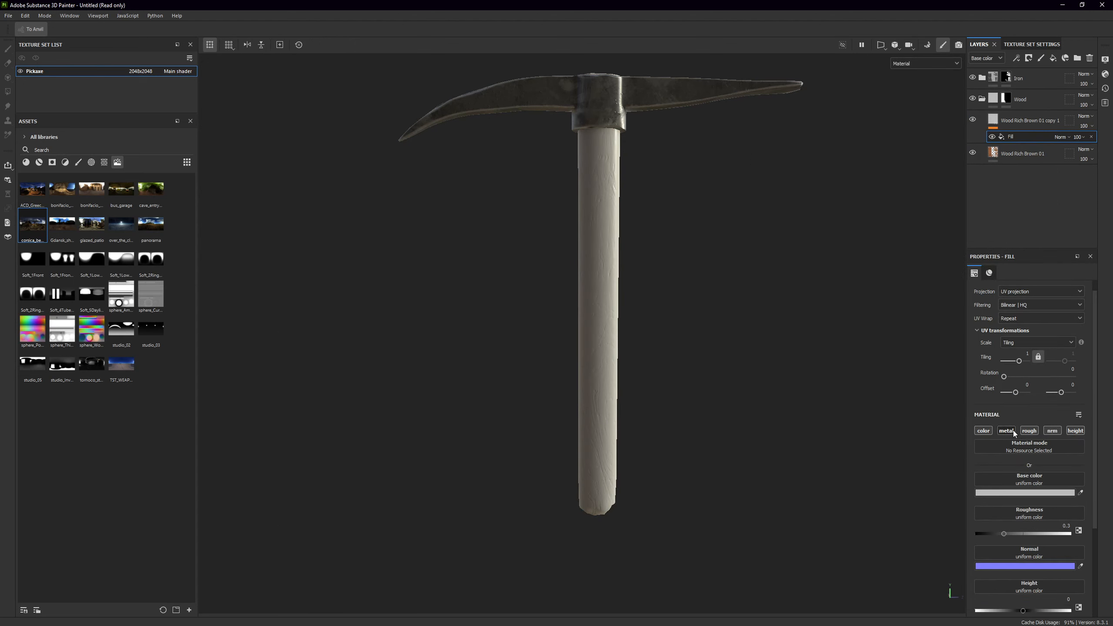
left_click(1006, 431)
left_click(1052, 431)
left_click(1076, 431)
Set the fill effect's base color to muted red 823E3E and its blend mode to Tint
left_click(1026, 493)
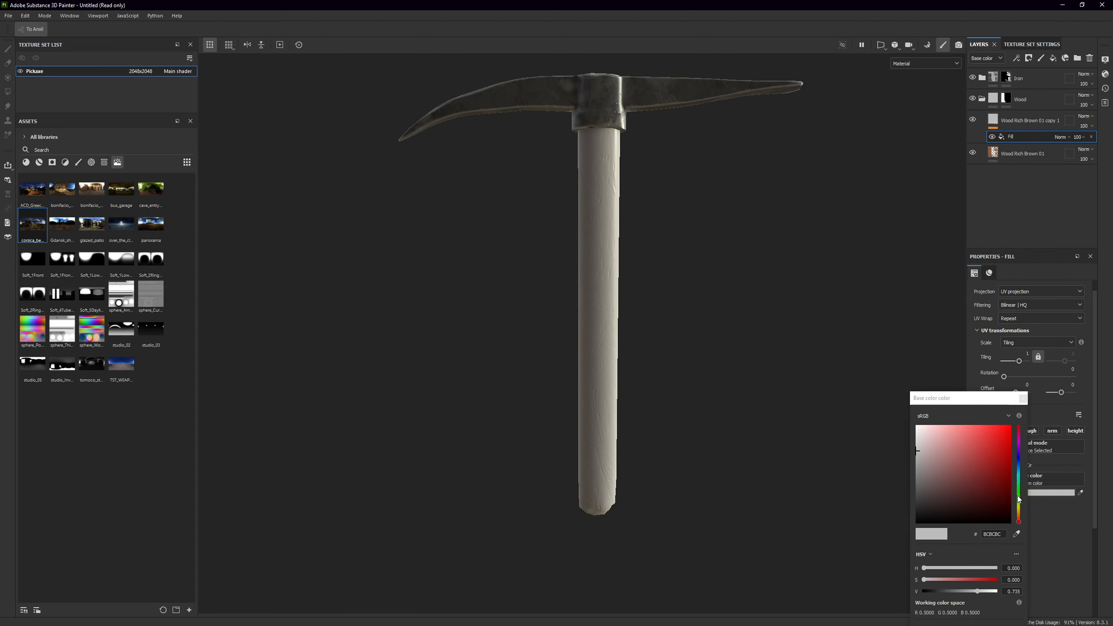
left_click_drag(939, 471, 967, 474)
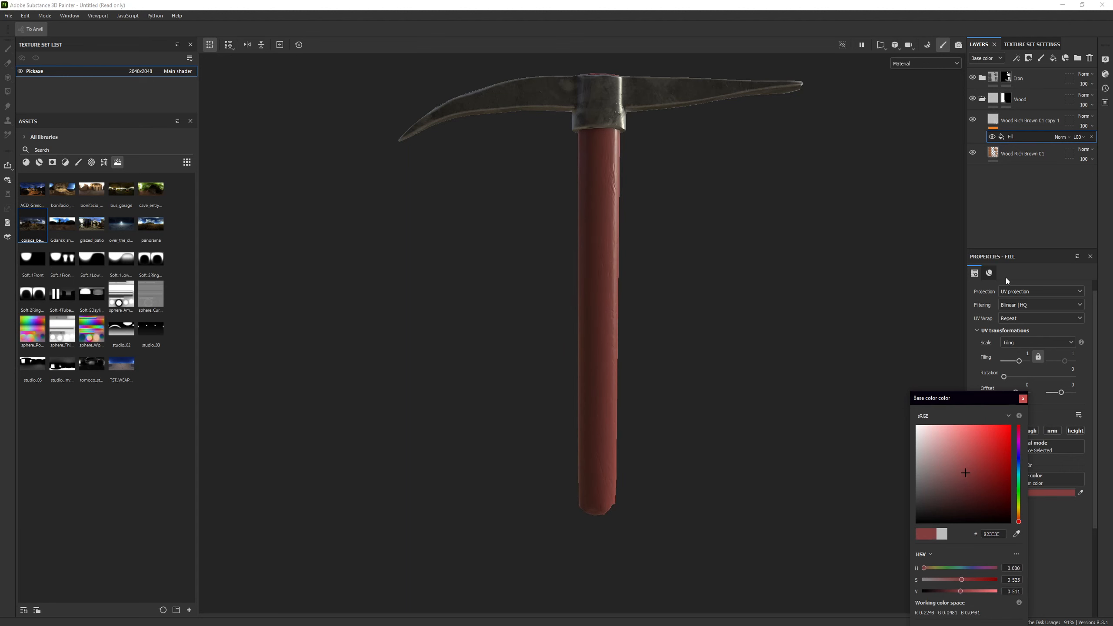
left_click(1025, 398)
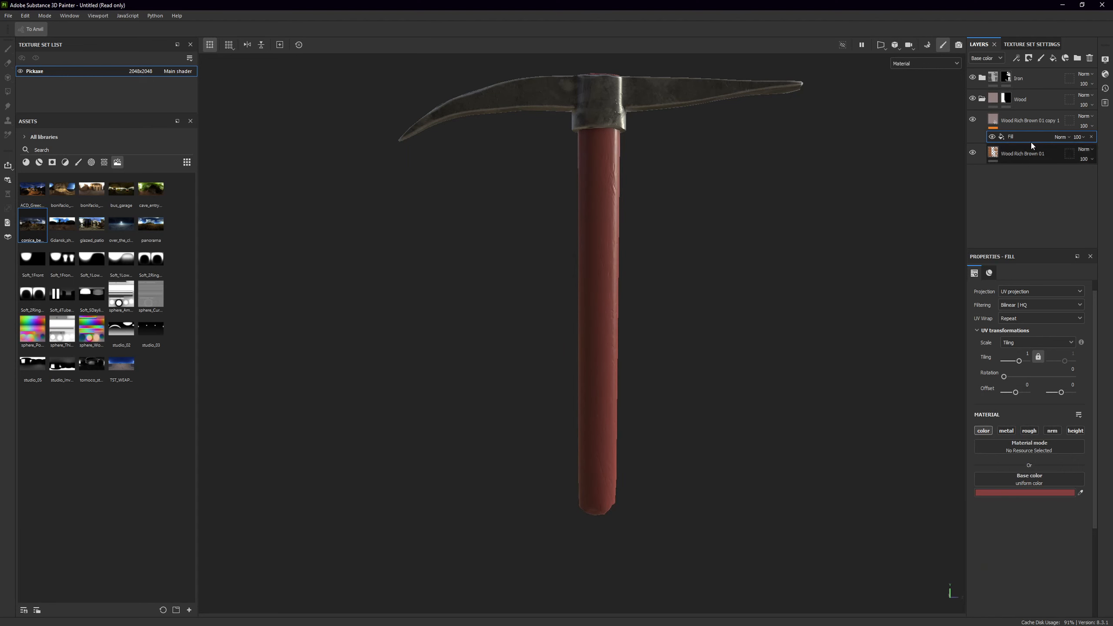
left_click(1063, 137)
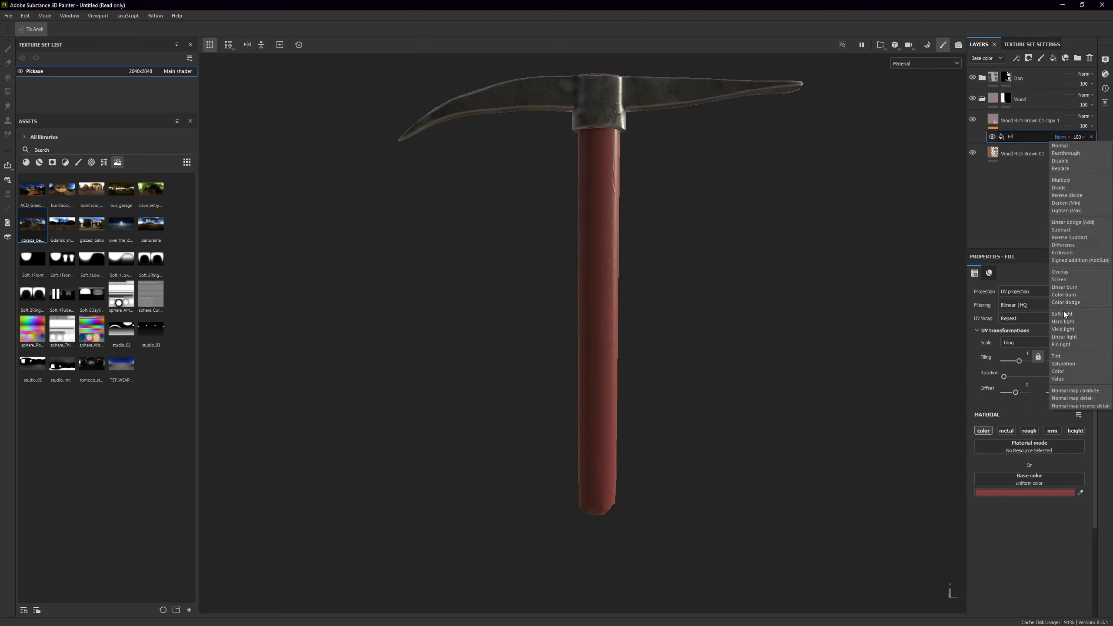
left_click(1071, 356)
left_click_drag(820, 293, 752, 356, "alt")
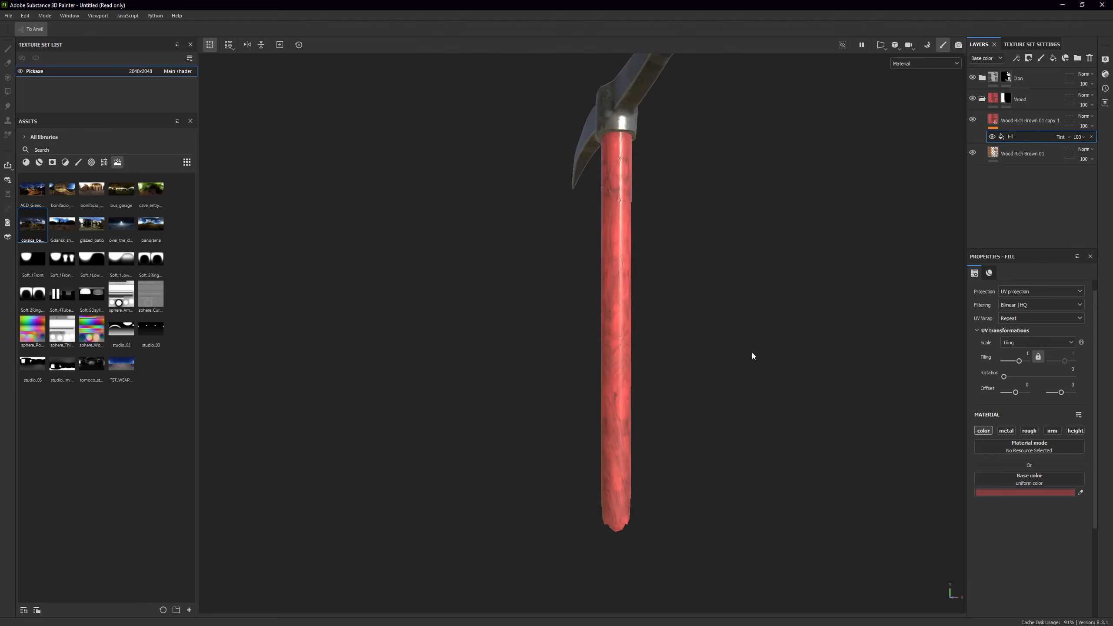
Try several orange-brown shades as the Tint fill's base color, down to the lighter B38159
left_click(1050, 495)
left_click_drag(961, 487, 1019, 519)
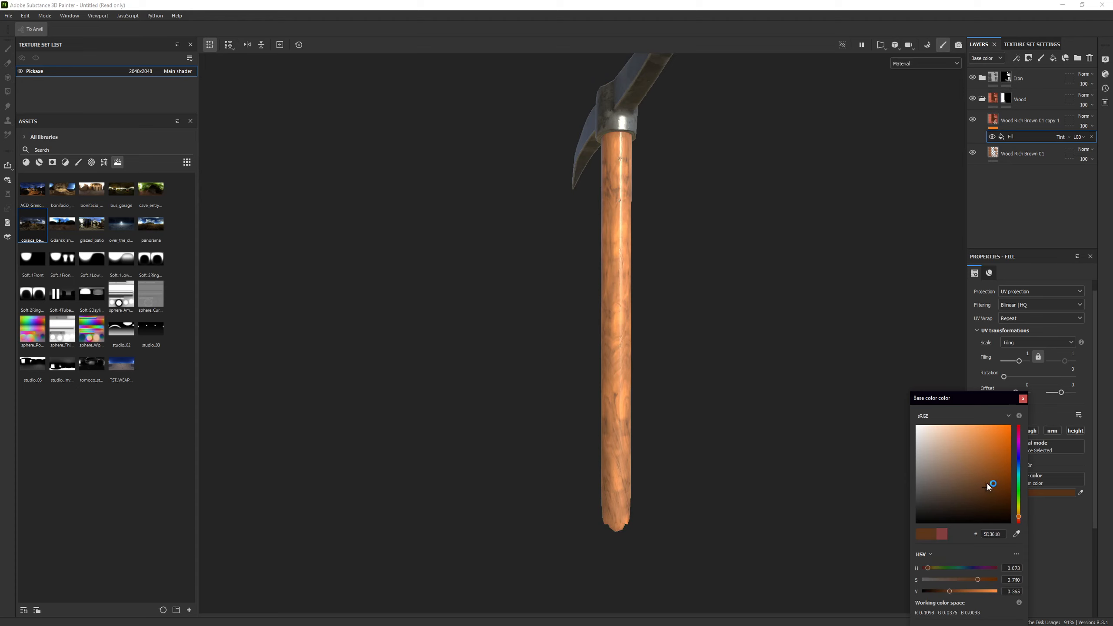
mouse_move(987, 484)
left_mouse_down()
mouse_move(991, 452)
mouse_move(978, 461)
left_mouse_up()
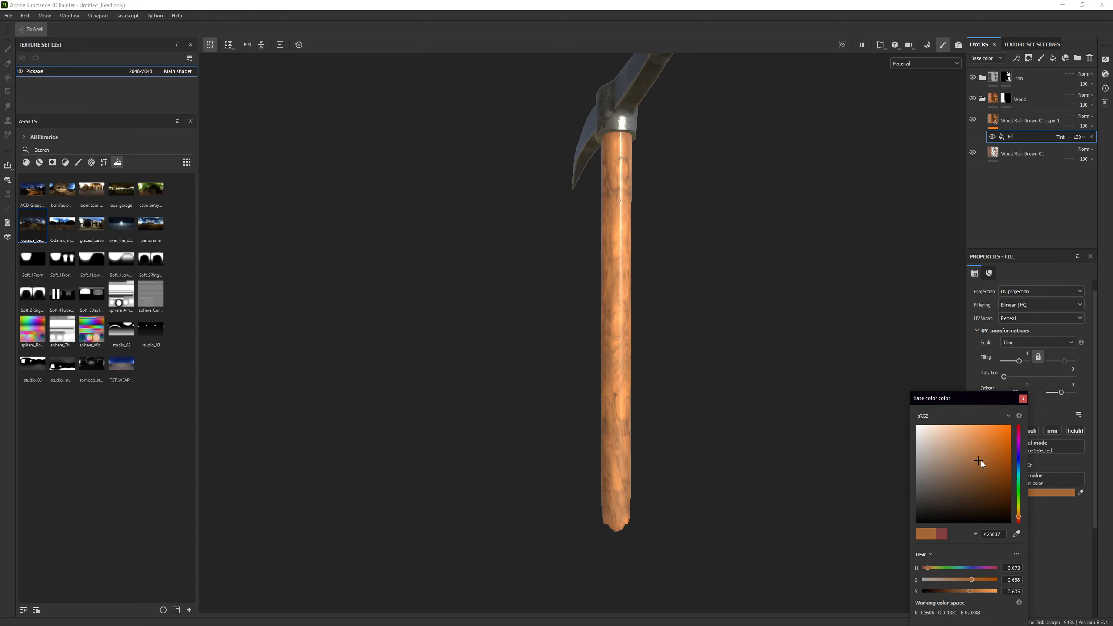
left_click_drag(981, 461, 963, 454)
left_click_drag(789, 403, 894, 391, "alt")
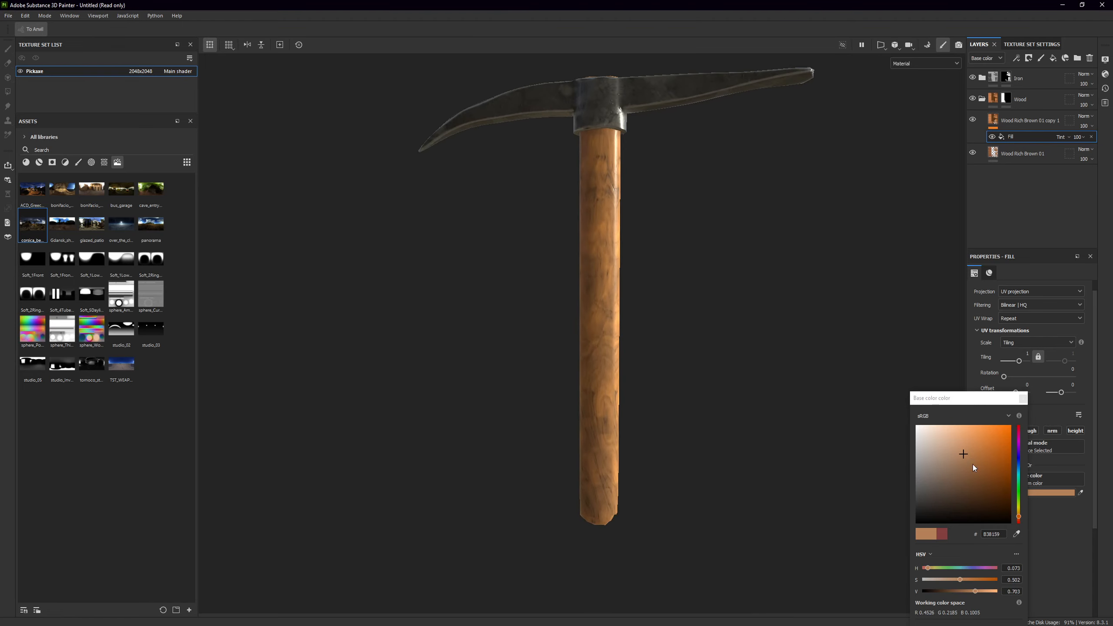
Compare the handle with and without the duplicated wood layer and set the Tint fill's base color to brown 966844
mouse_move(972, 465)
left_mouse_down()
mouse_move(972, 418)
mouse_move(966, 517)
mouse_move(981, 488)
mouse_move(961, 504)
left_mouse_up()
left_click(973, 119)
left_click(973, 119)
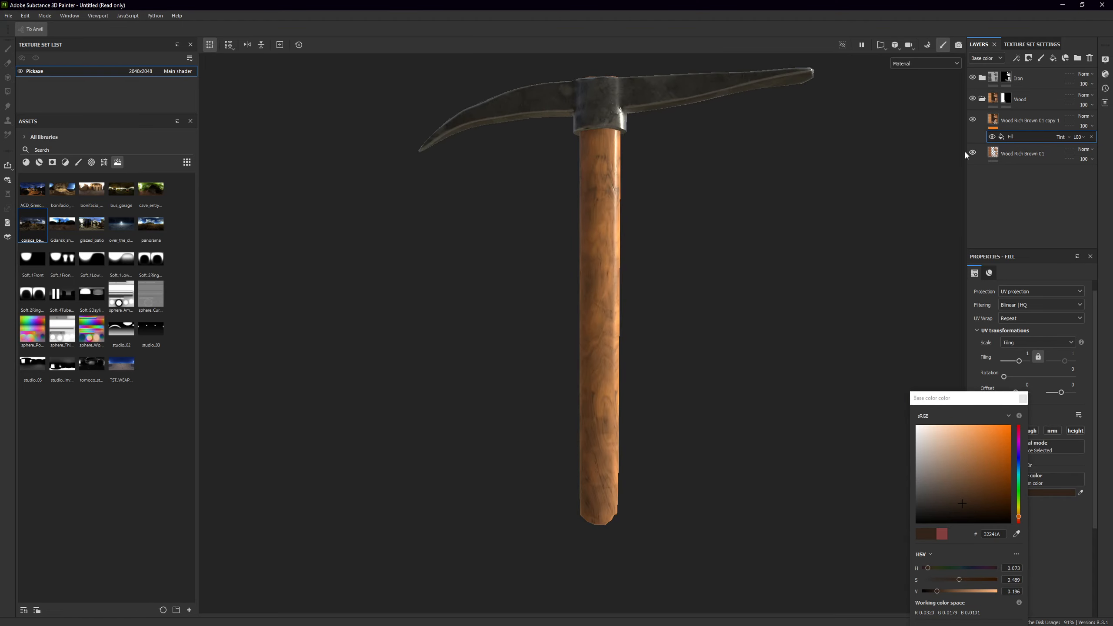
left_click(968, 466)
left_click_drag(673, 186, 668, 271, "alt")
middle_click_drag(550, 128, 534, 254, "alt")
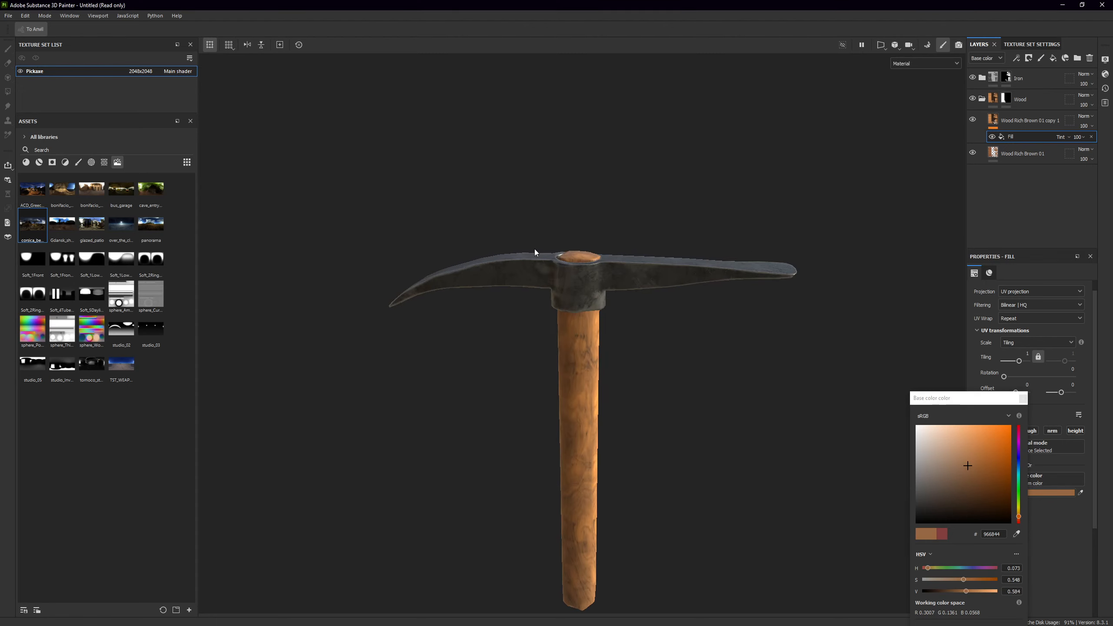
right_click_drag(534, 253, 571, 296, "alt")
left_click_drag(571, 296, 660, 311, "alt")
left_click(1022, 398)
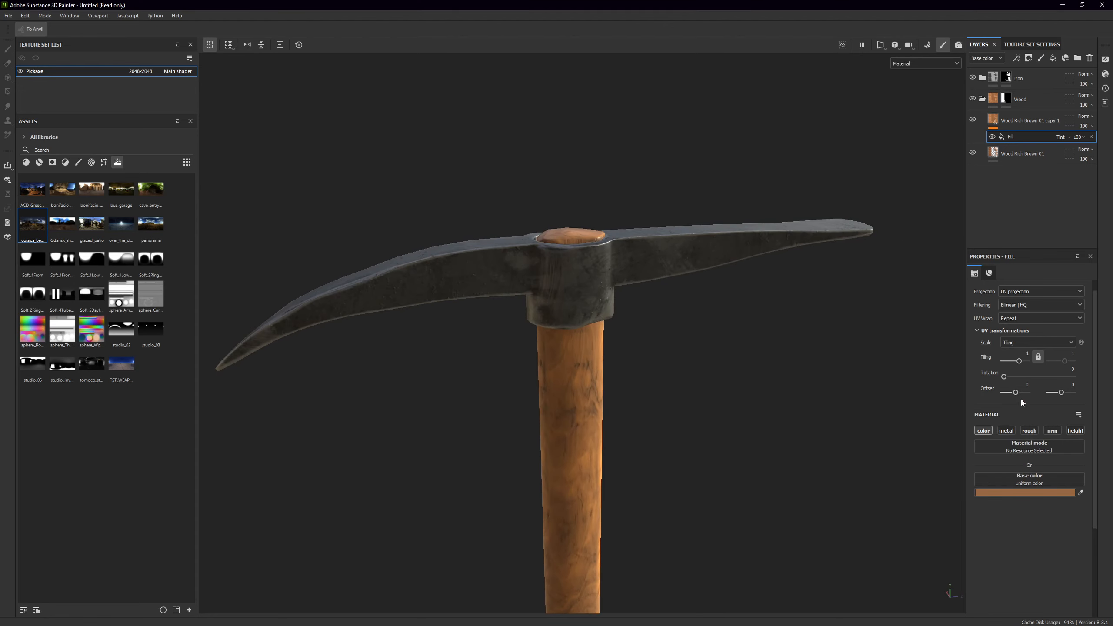
Add a second fill effect above the Tint fill on the duplicated wood layer, affecting only the roughness channel
left_click_drag(942, 373, 701, 428, "alt")
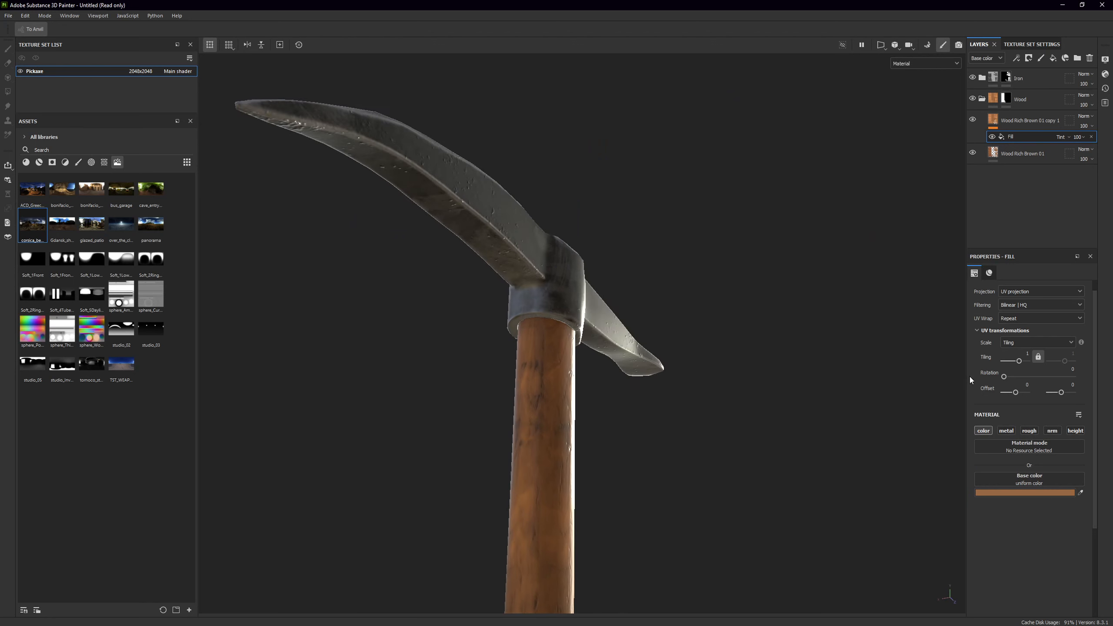
right_click(1017, 135)
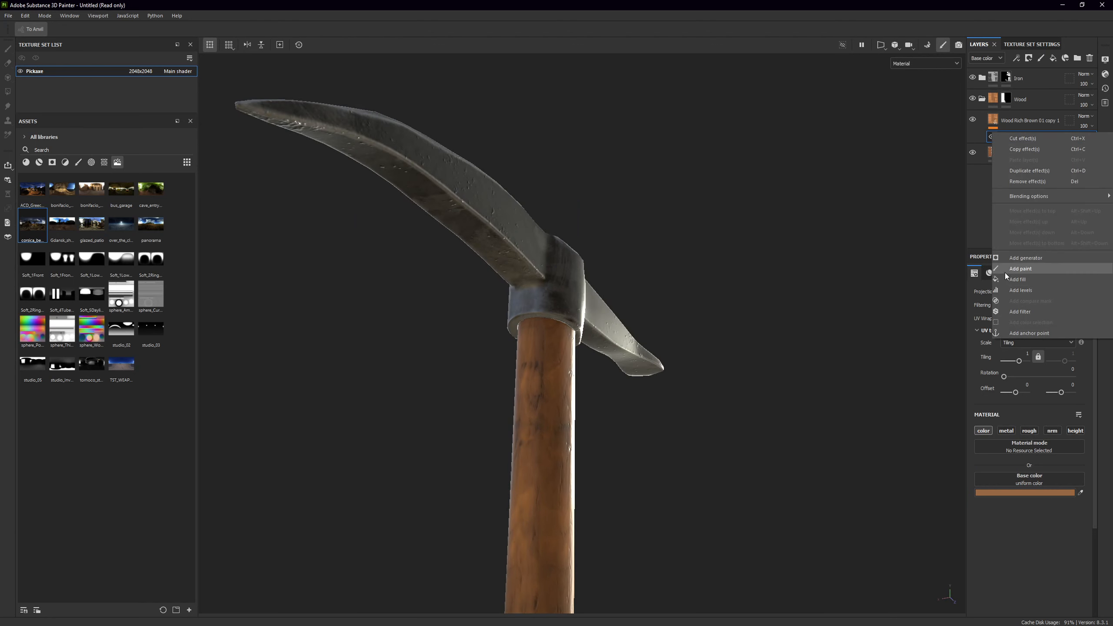
left_click(1020, 291)
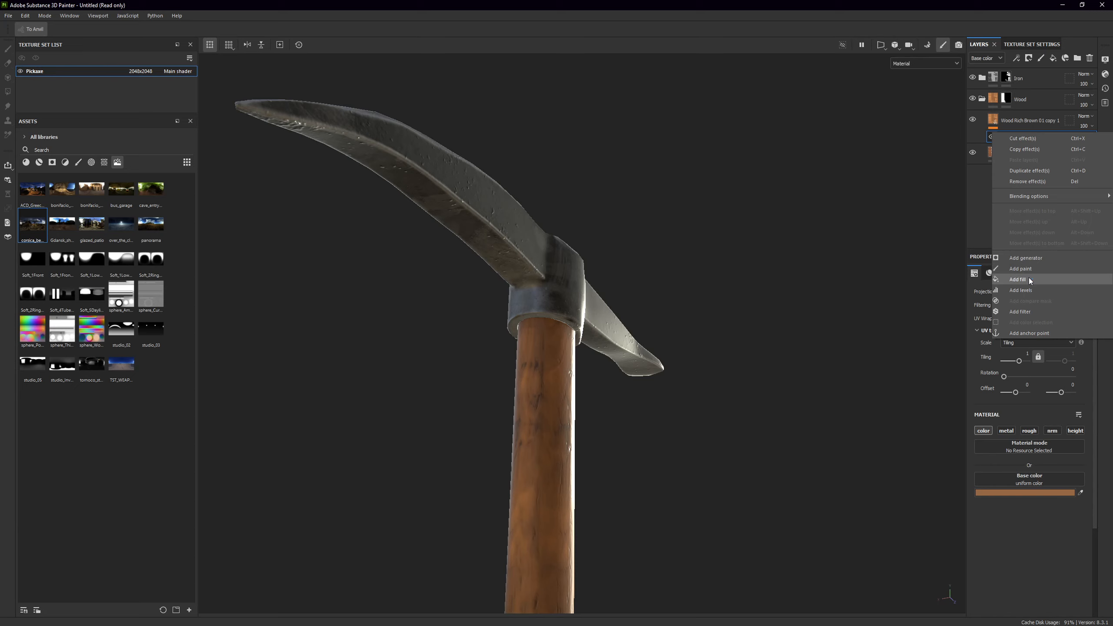
left_click(1017, 279)
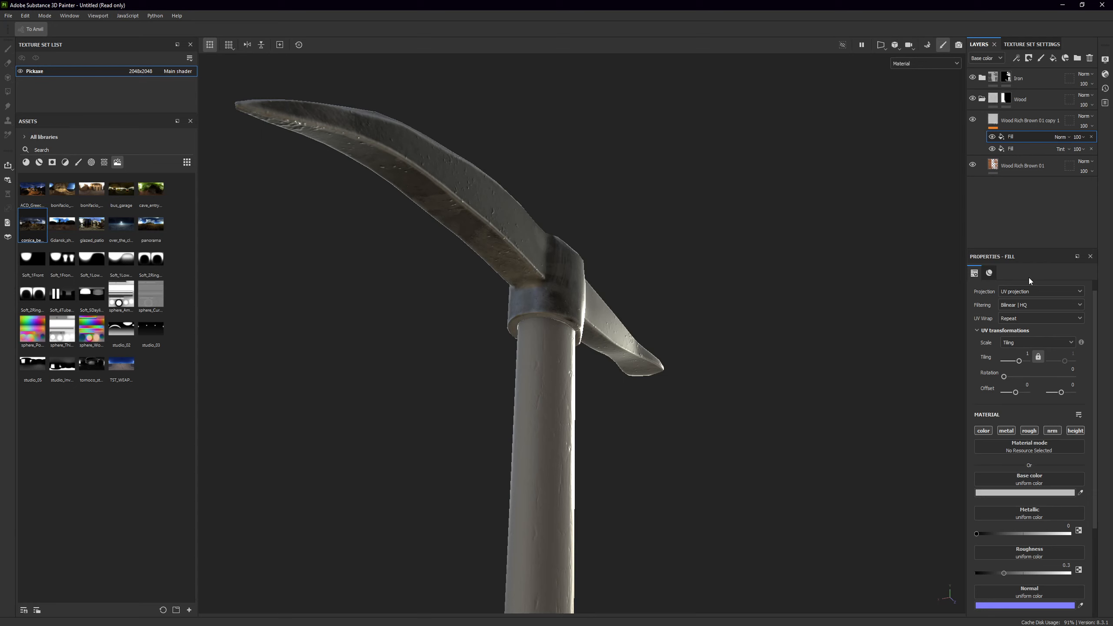
left_click(984, 430)
left_click(1006, 431)
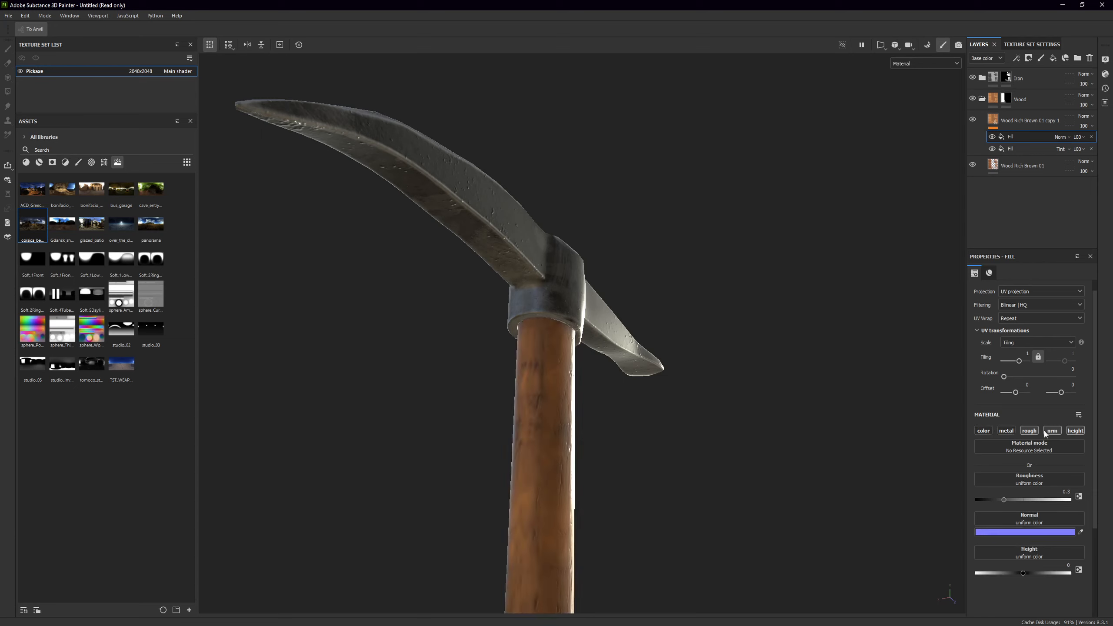
left_click(1052, 430)
left_click(1075, 430)
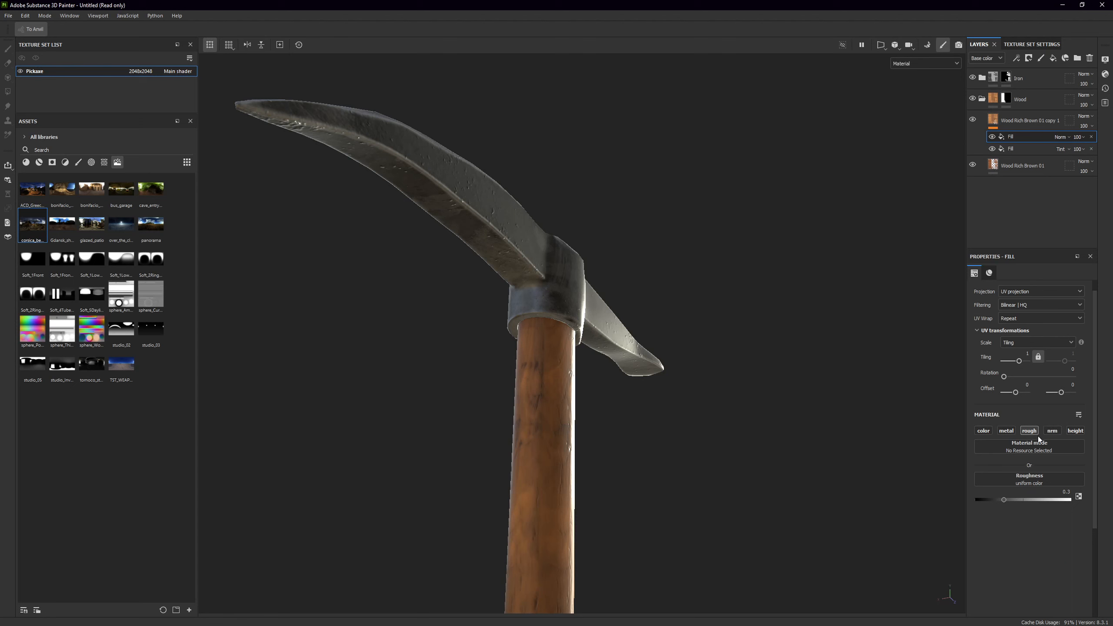
Search the procedural textures for grunge and assign Grunge Fingerprints Smeared as the fill's roughness
left_click(1025, 484)
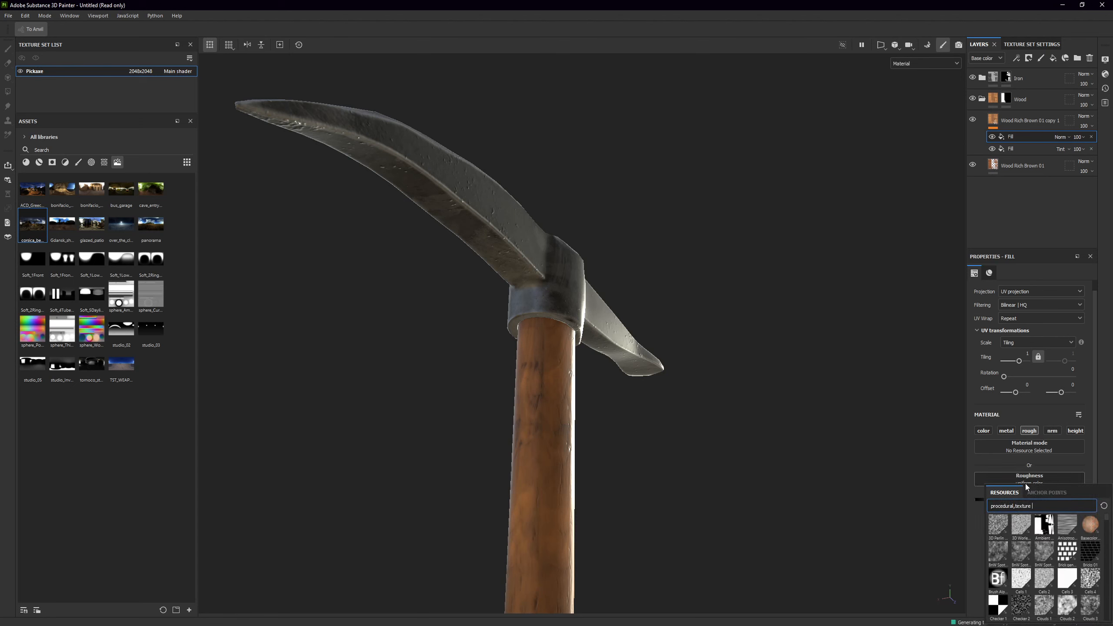
type("grung")
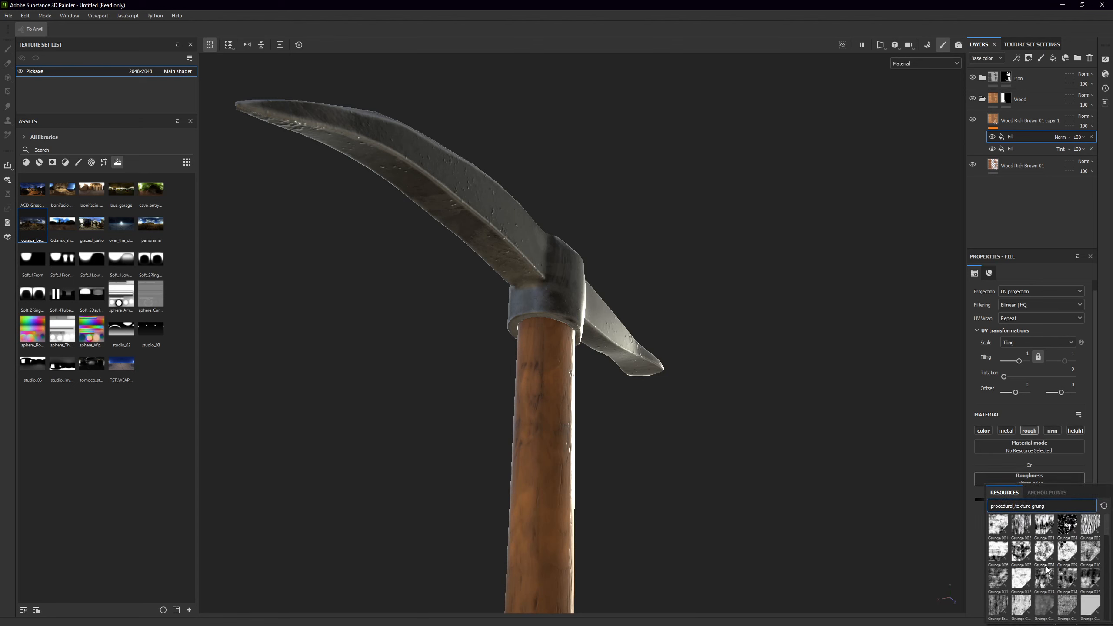
scroll(1052, 552, "down", 5)
left_click(1049, 546)
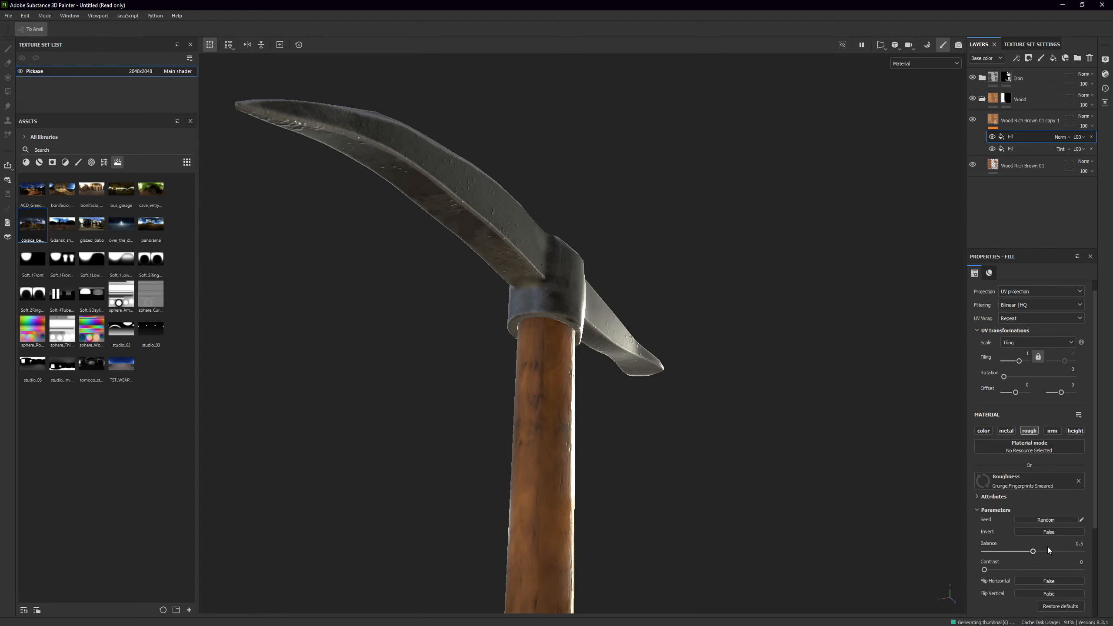
Inspect the handle's reflections and set the roughness fill's projection to Tri-planar projection
mouse_move(772, 508)
left_mouse_down("alt")
mouse_move(738, 498)
mouse_move(686, 263)
mouse_move(689, 368)
mouse_move(464, 274)
mouse_move(743, 319)
mouse_move(691, 314)
left_mouse_up("alt")
mouse_move(691, 314)
right_mouse_down("shift")
mouse_move(665, 311)
mouse_move(680, 307)
right_mouse_up("shift")
middle_click_drag(683, 289, 669, 406, "alt")
left_click_drag(669, 405, 737, 389, "alt")
scroll(579, 308, "up", 3)
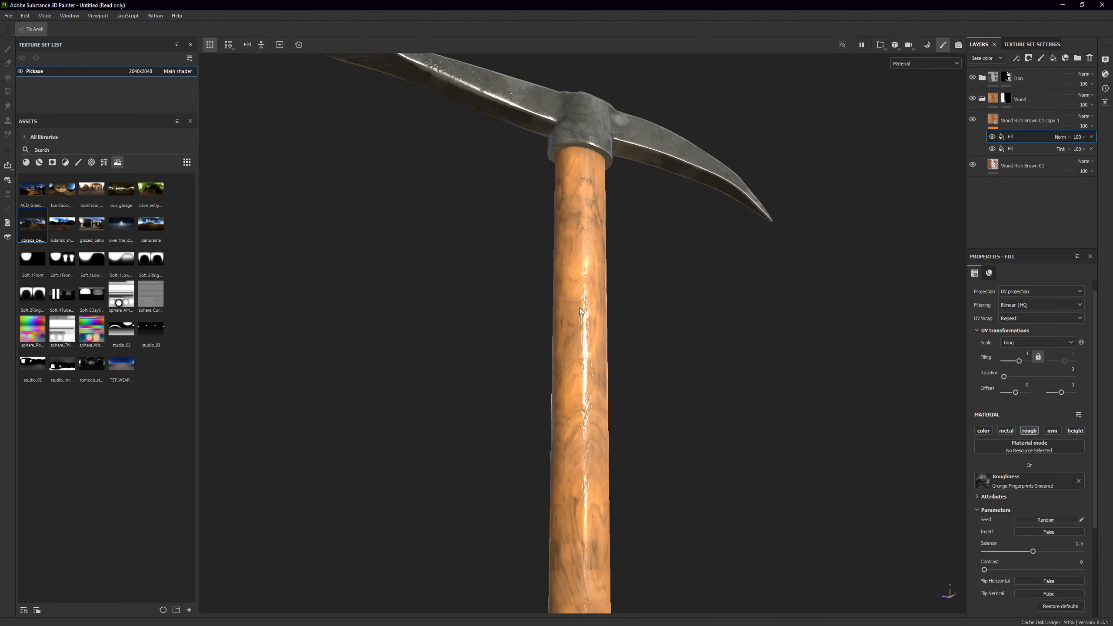
left_click(1023, 291)
left_click(1019, 319)
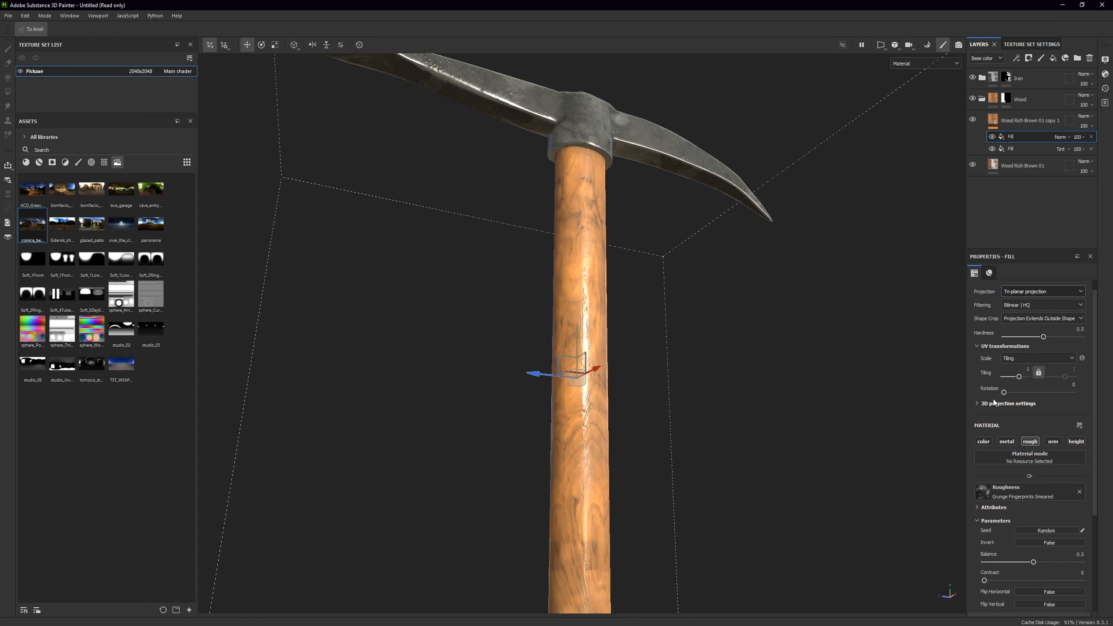
Raise the Grunge Fingerprints Smeared balance to 0.88 and check the handle's shine under rotated lighting
scroll(1008, 541, "down", 2)
left_click_drag(1039, 509, 1071, 513)
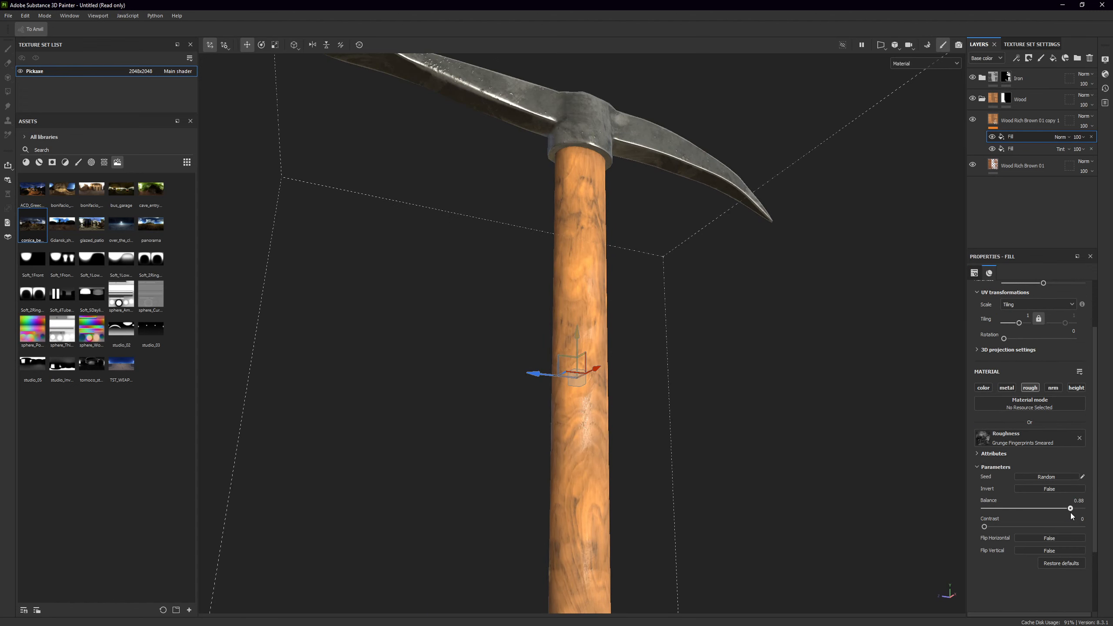
mouse_move(776, 402)
left_mouse_down("alt")
mouse_move(865, 350)
mouse_move(778, 399)
left_mouse_up("alt")
right_click_drag(779, 400, 678, 403, "shift")
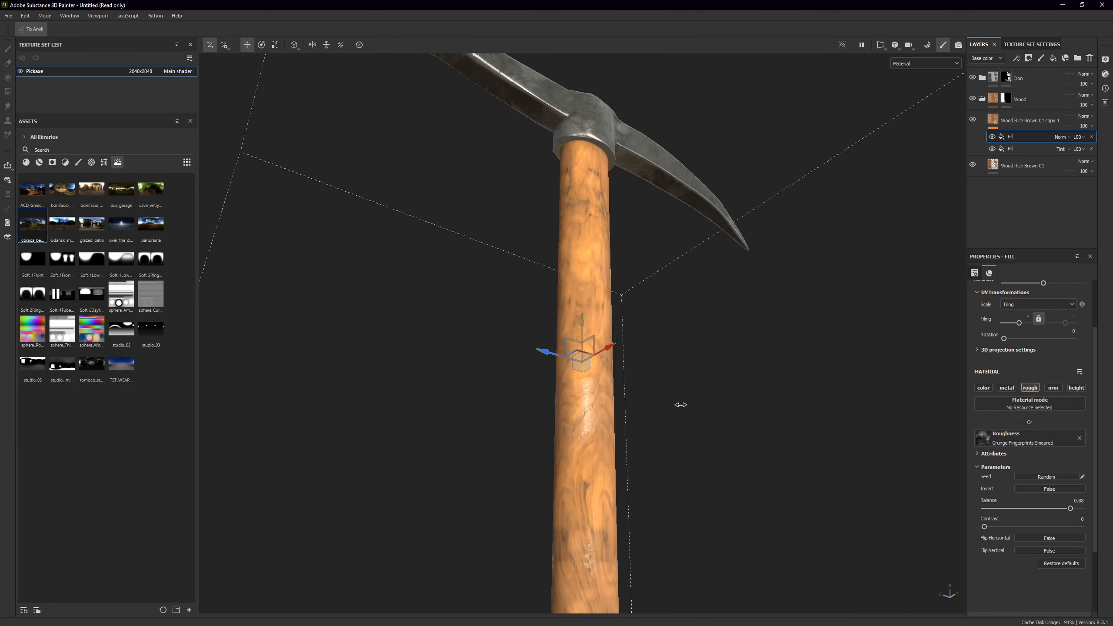
left_click_drag(678, 402, 631, 245, "alt")
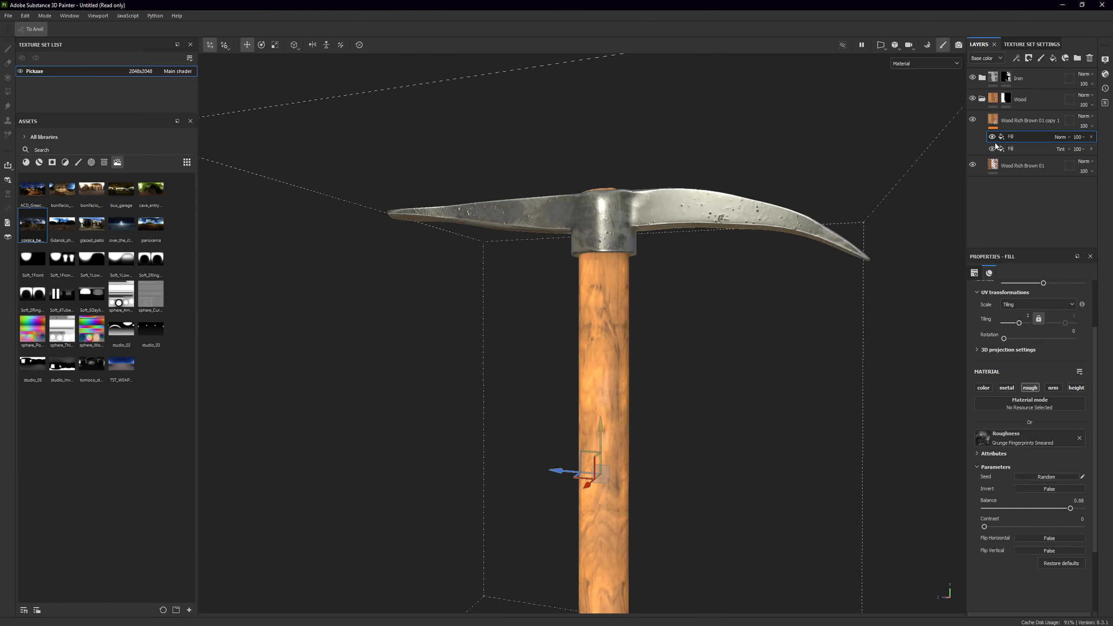
Change the lower color fill's blend mode to Soft light and its base color to a dark, nearly neutral gray
left_click(1021, 149)
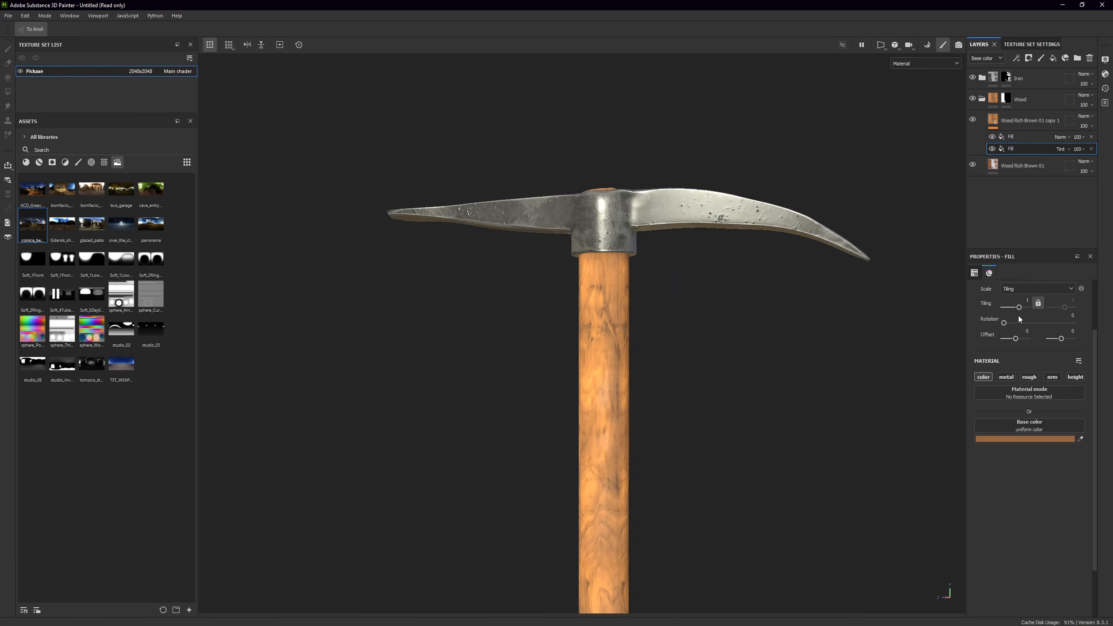
left_click(1031, 437)
mouse_move(990, 491)
left_mouse_down()
mouse_move(993, 512)
mouse_move(973, 478)
mouse_move(981, 502)
left_mouse_up()
left_click(1066, 151)
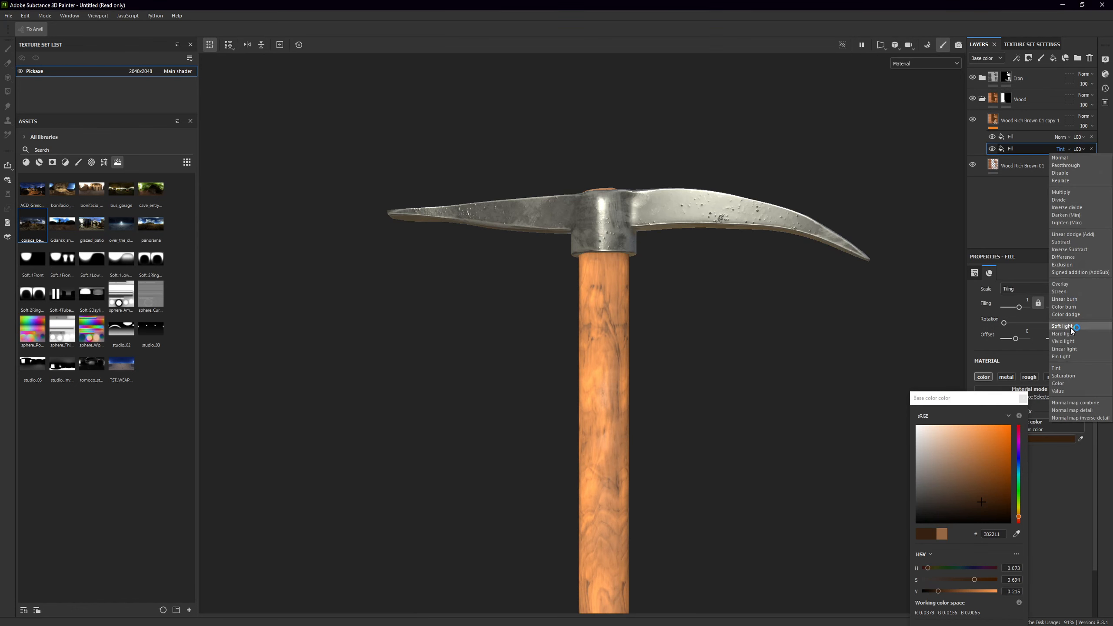
left_click(1071, 327)
left_click_drag(815, 390, 843, 355, "alt")
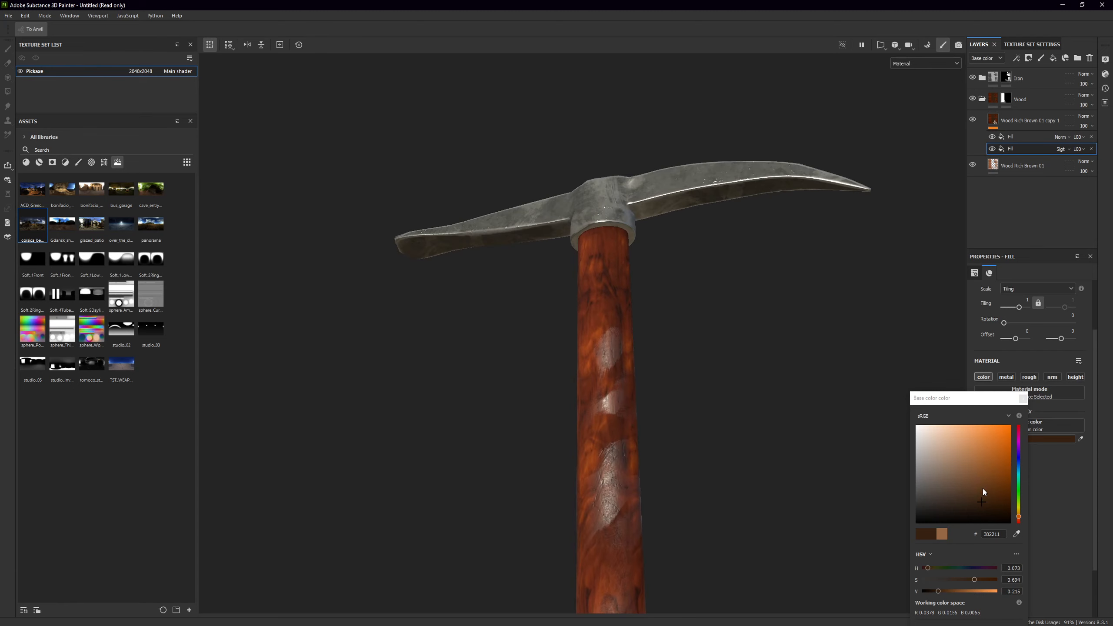
left_click_drag(983, 489, 920, 498)
left_click(1022, 399)
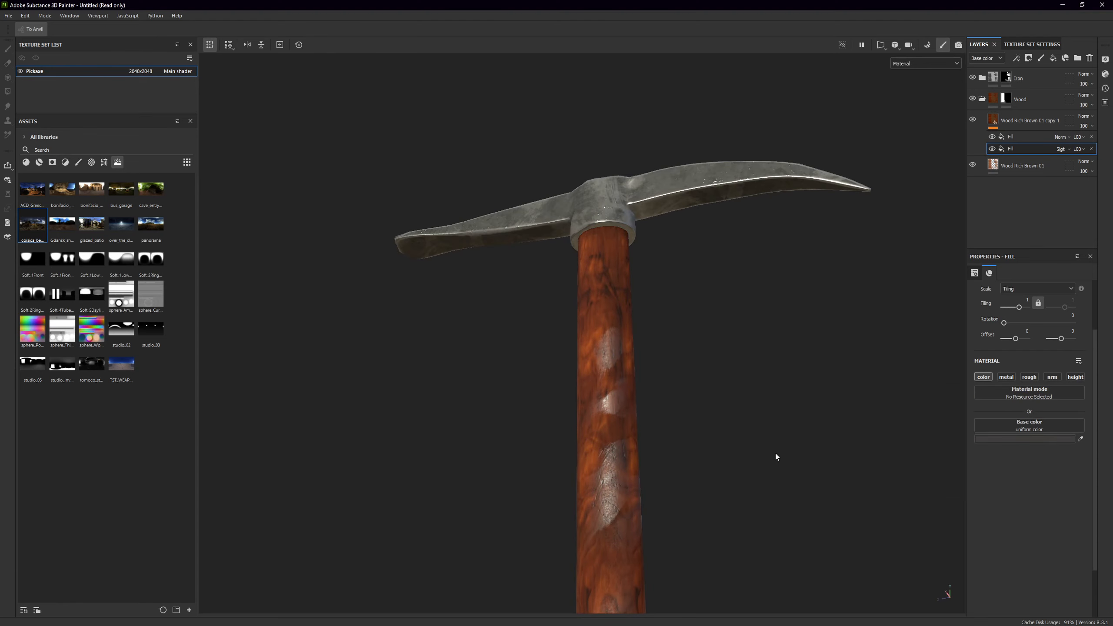
Add a black mask to the Wood Rich Brown 01 copy layer and drive it with the MG Mask Builder generator
key("f")
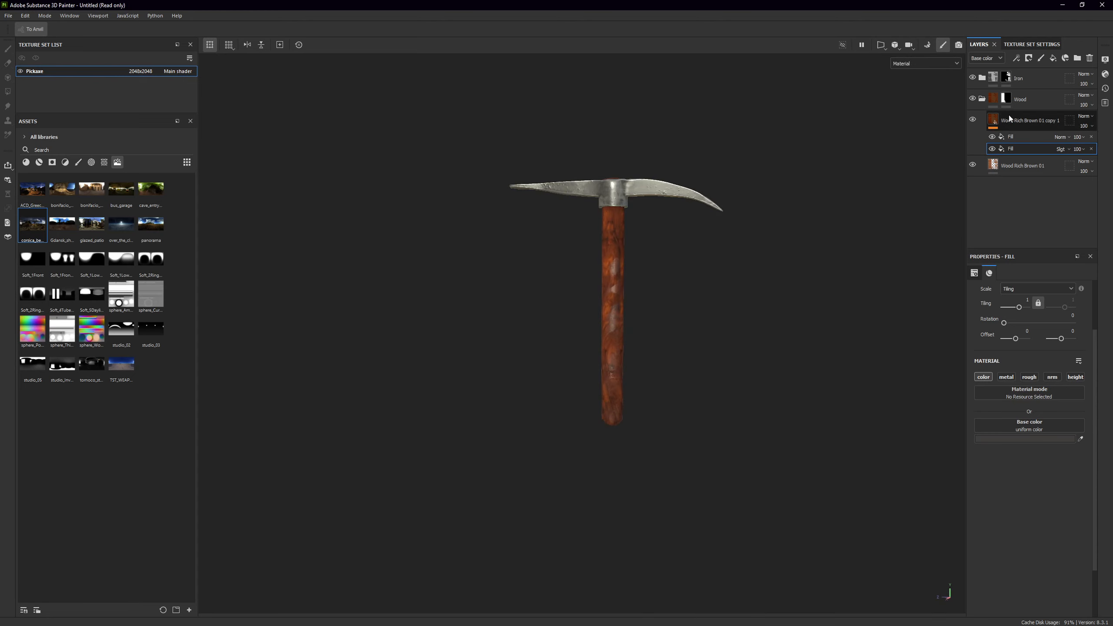
right_click(1010, 122)
left_click(1021, 139)
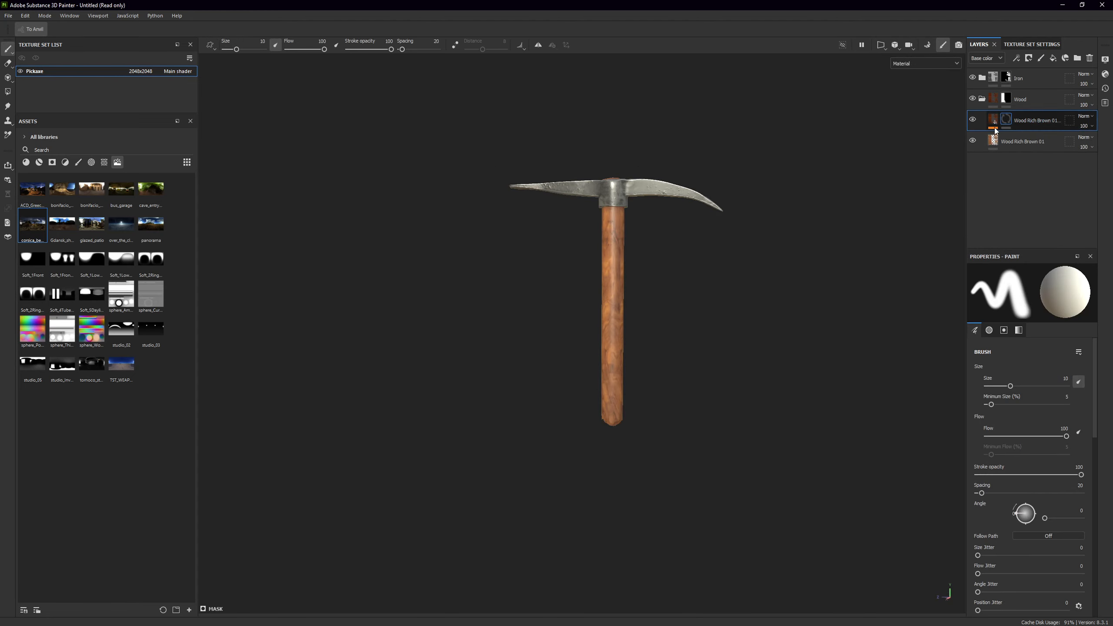
right_click(1002, 119)
left_click(1010, 407)
left_click(1035, 296)
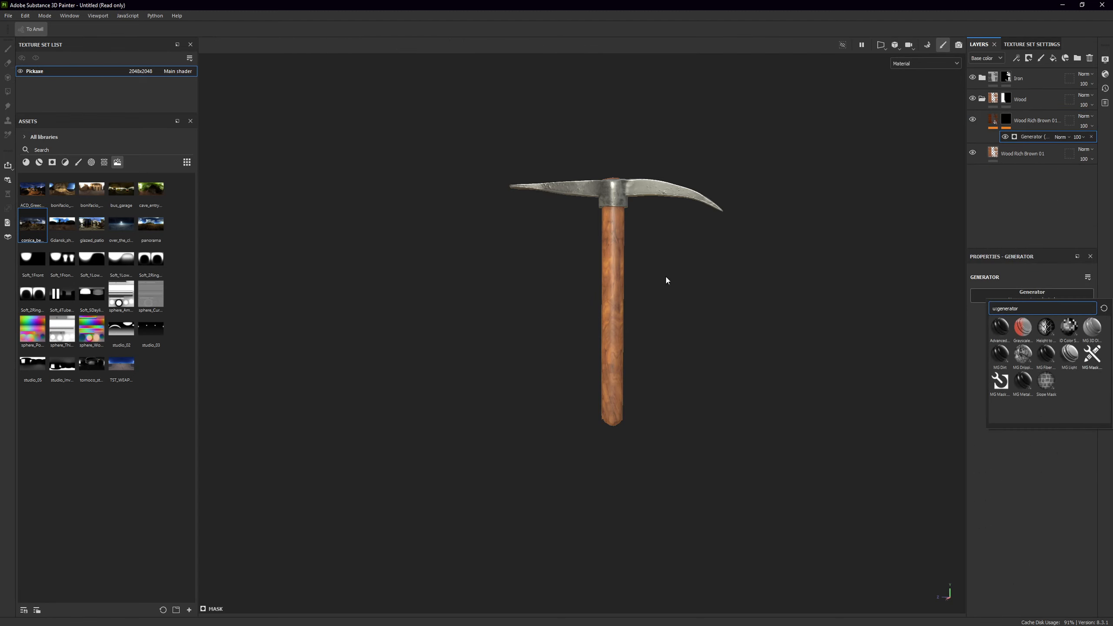
left_click_drag(665, 309, 632, 323, "alt")
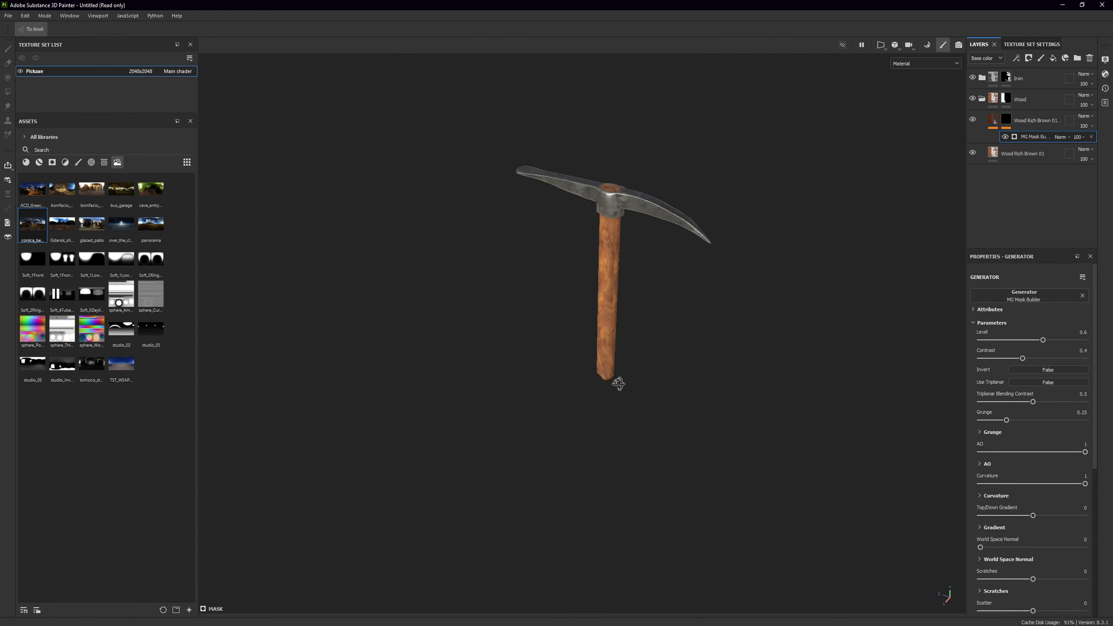
Set the wood mask generator's level to 0.92 and its contrast to 0.22
left_click_drag(1063, 341, 1080, 344)
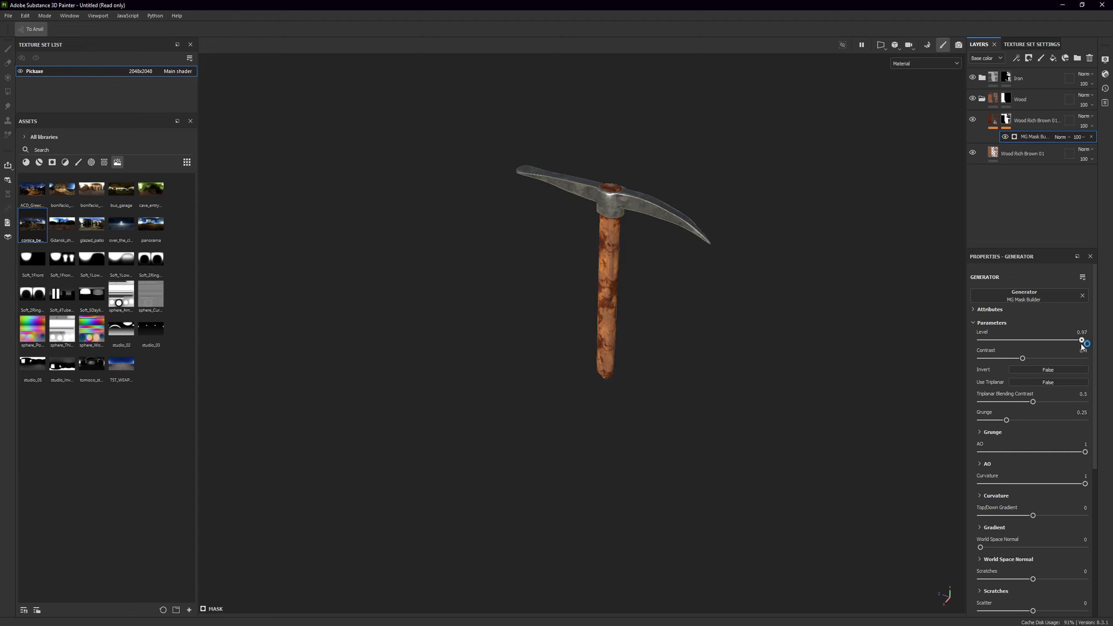
left_click_drag(628, 217, 578, 251, "alt")
scroll(539, 325, "down", 2)
scroll(539, 326, "up", 6)
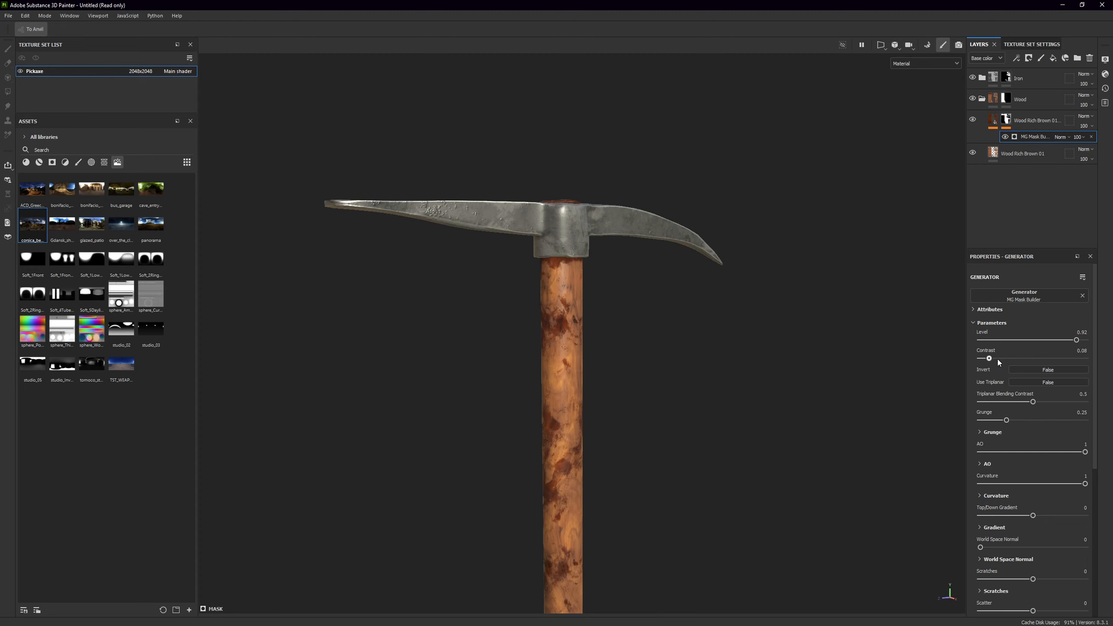
Enable triplanar on the mask generator with blending contrast 0, grunge 0.08 and top/down gradient -0.02
left_click(1029, 380)
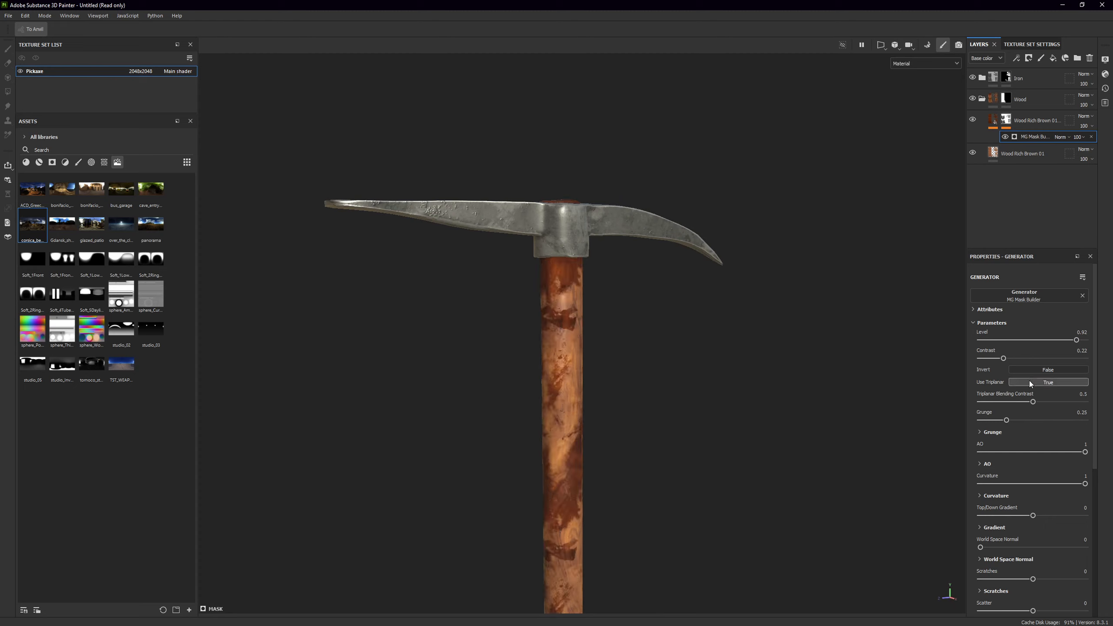
left_click_drag(1033, 403, 946, 401)
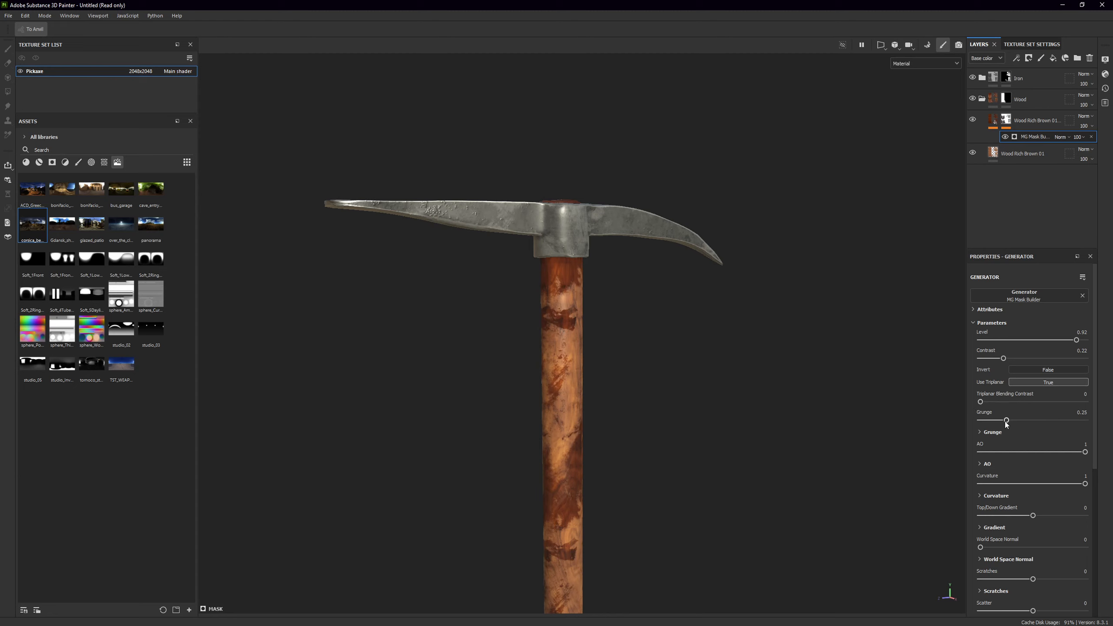
mouse_move(1007, 422)
left_mouse_down()
mouse_move(1053, 423)
mouse_move(974, 424)
mouse_move(989, 426)
left_mouse_up()
left_click_drag(780, 399, 823, 355, "alt")
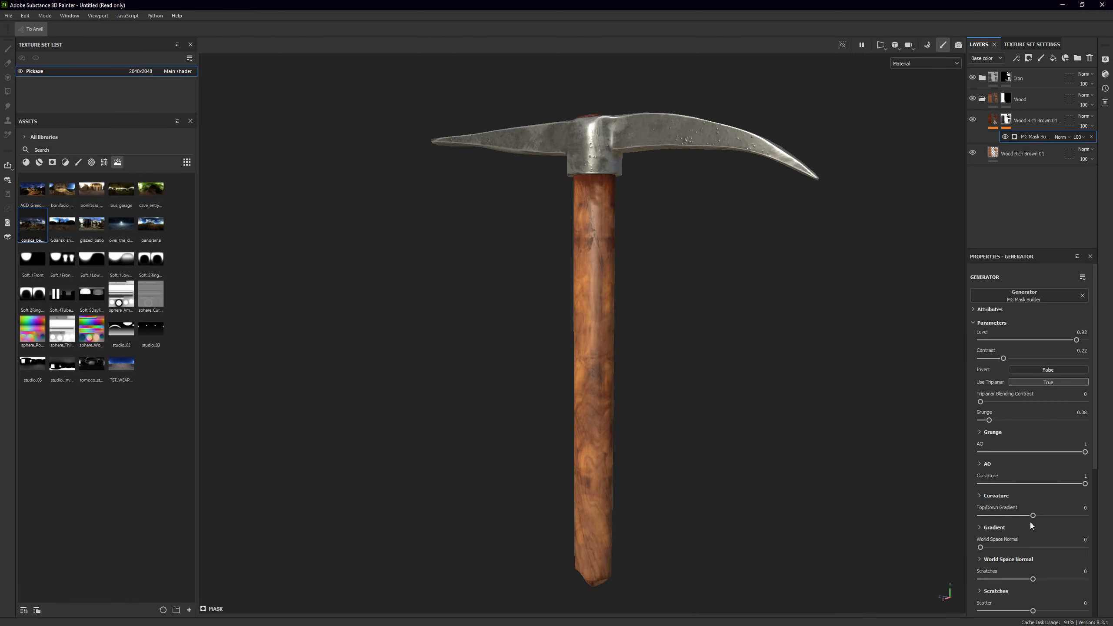
mouse_move(1030, 517)
left_mouse_down()
mouse_move(1061, 515)
mouse_move(1031, 517)
left_mouse_up()
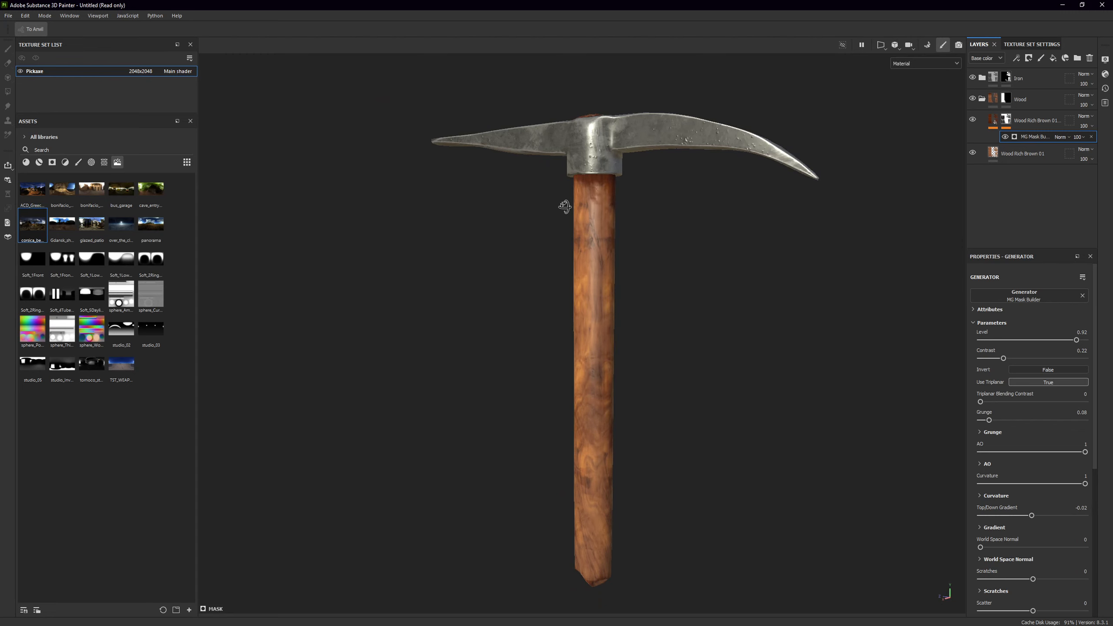
left_click_drag(565, 207, 612, 207, "alt")
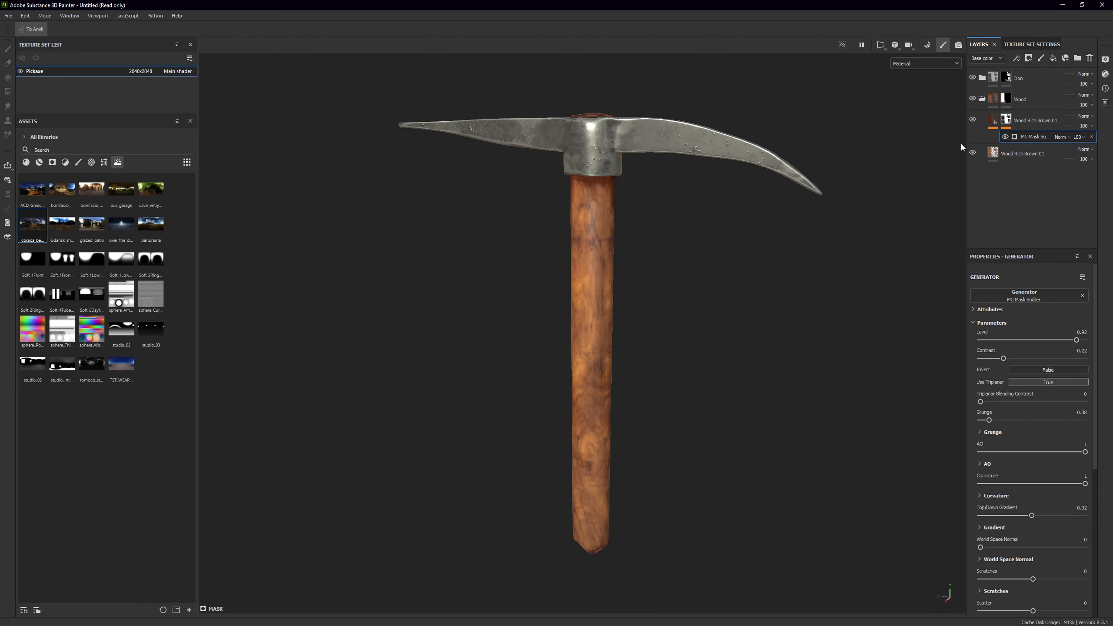
Add an empty filter effect directly above the soft-light color fill on the masked wood layer
left_click(993, 119)
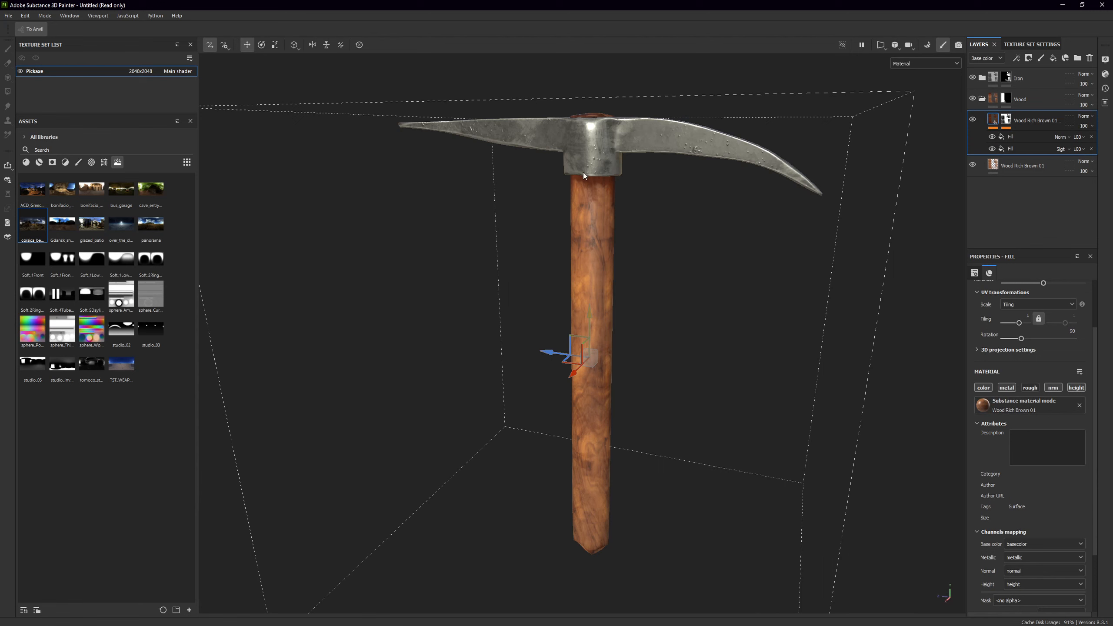
left_click(1019, 137)
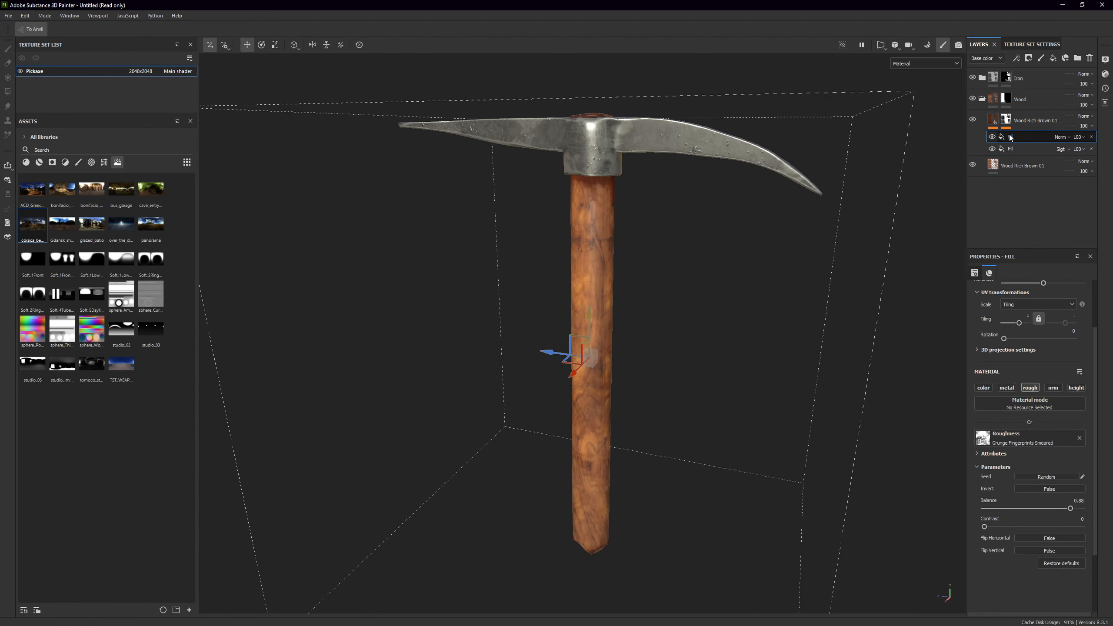
left_click(991, 149)
left_click(991, 149)
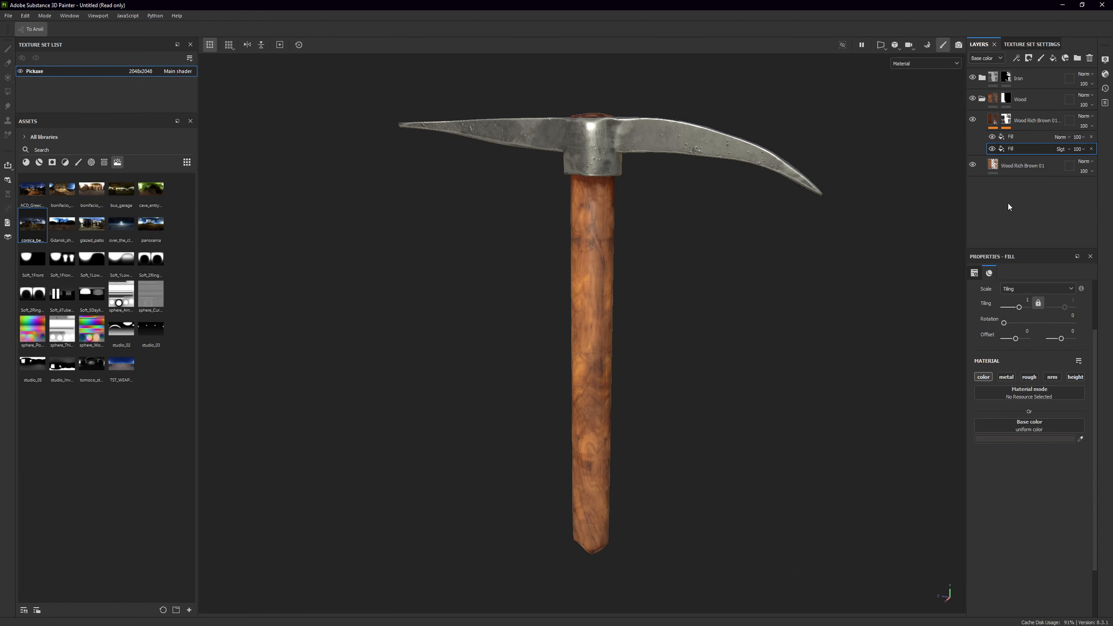
right_click(1016, 148)
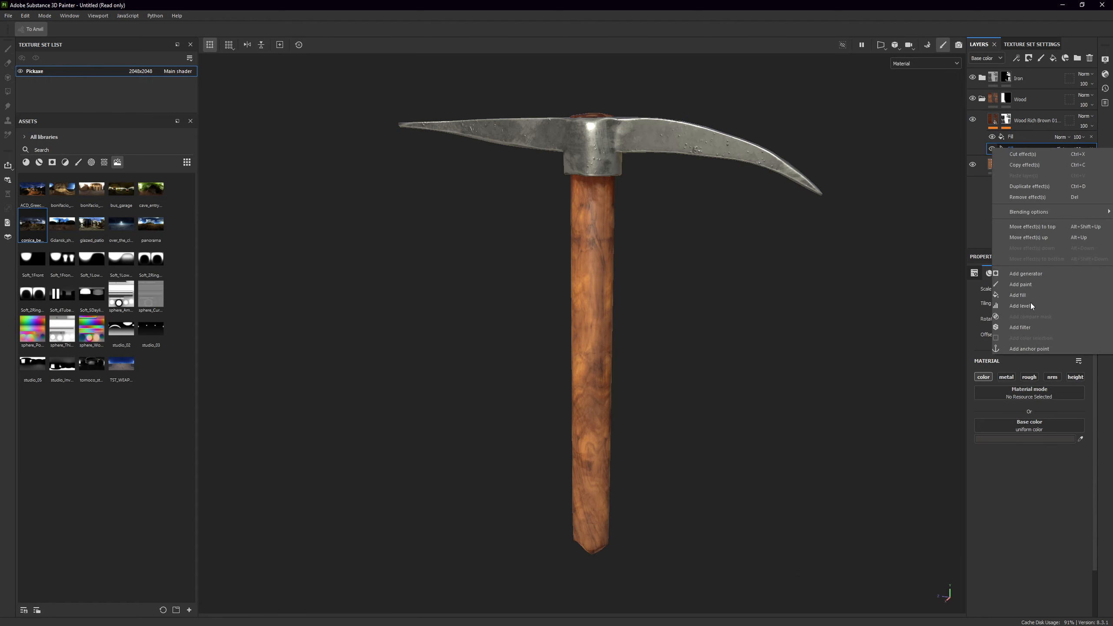
left_click(1027, 327)
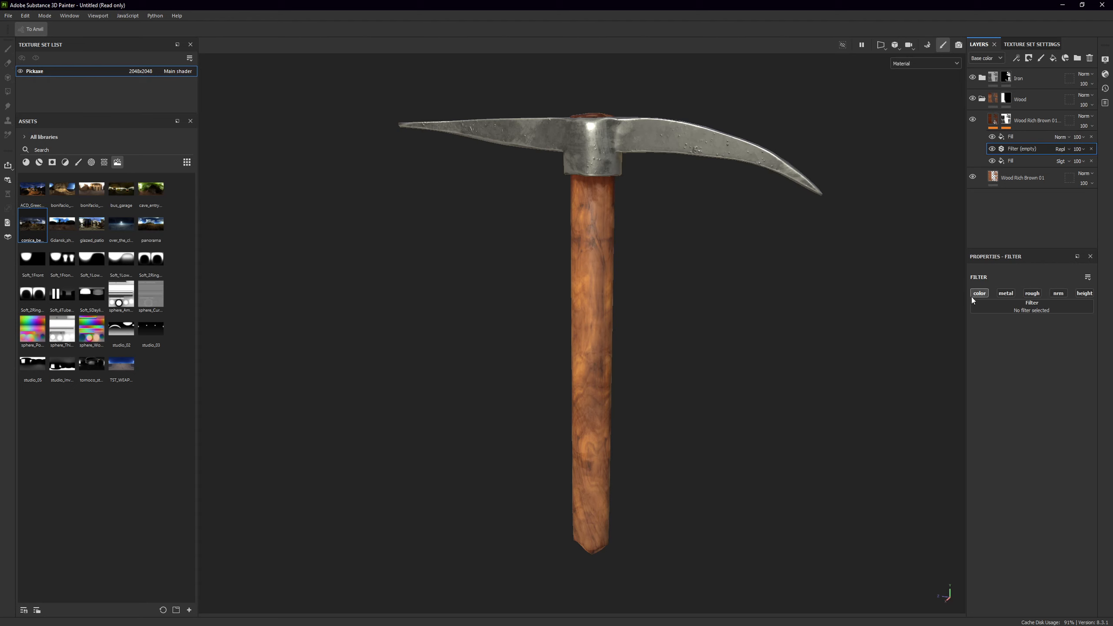
Search the filters for "des" and "sat" and assign HSL Perceptive to the new filter effect
left_click(995, 311)
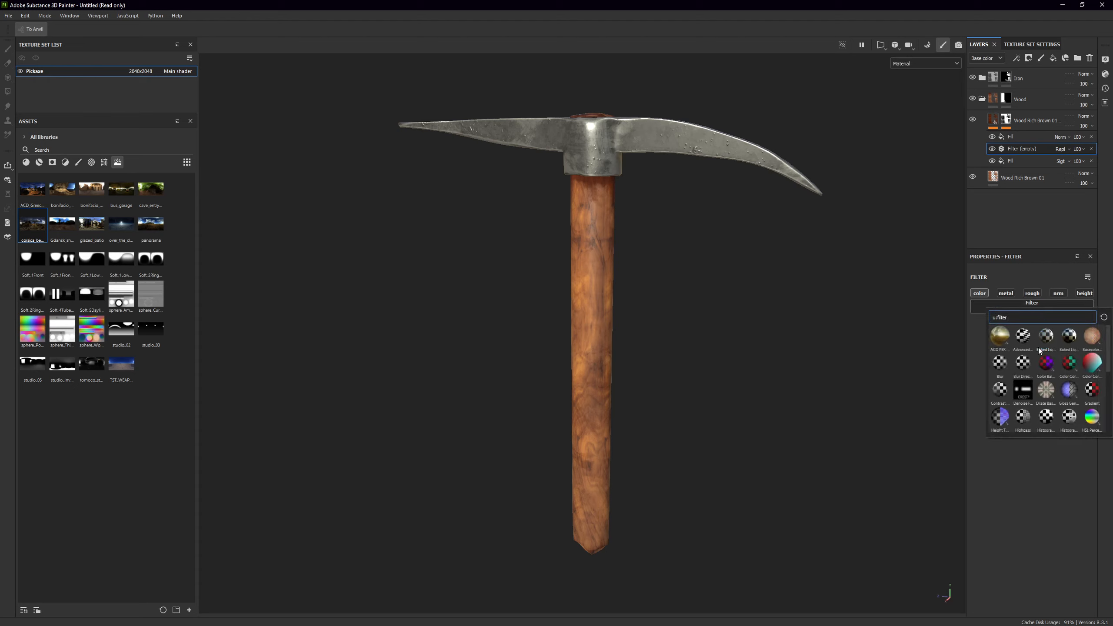
type("des")
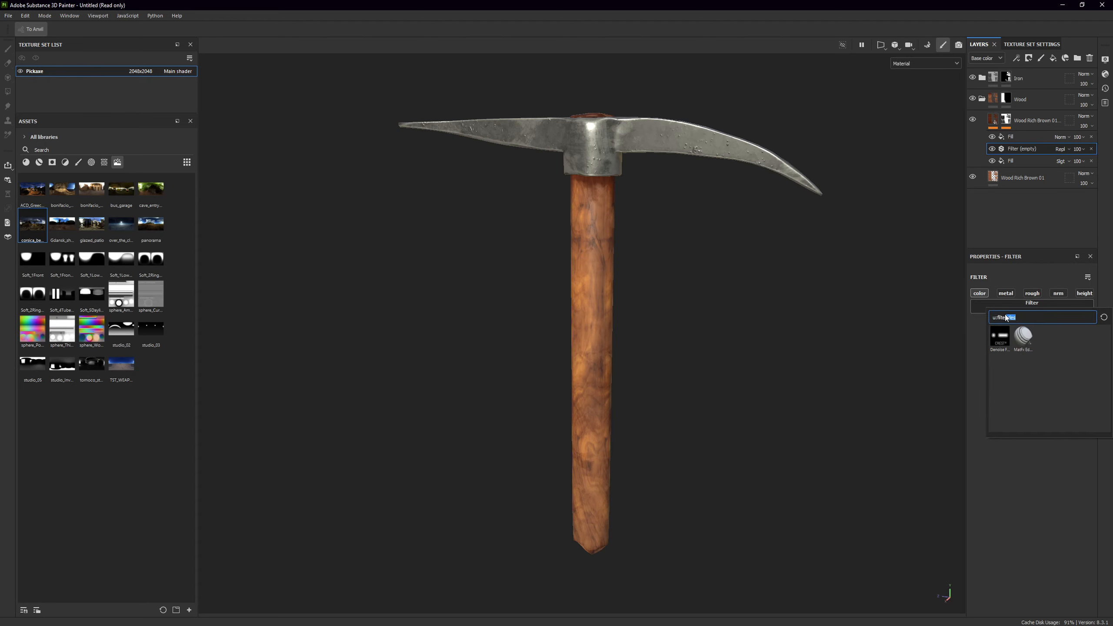
type("sat")
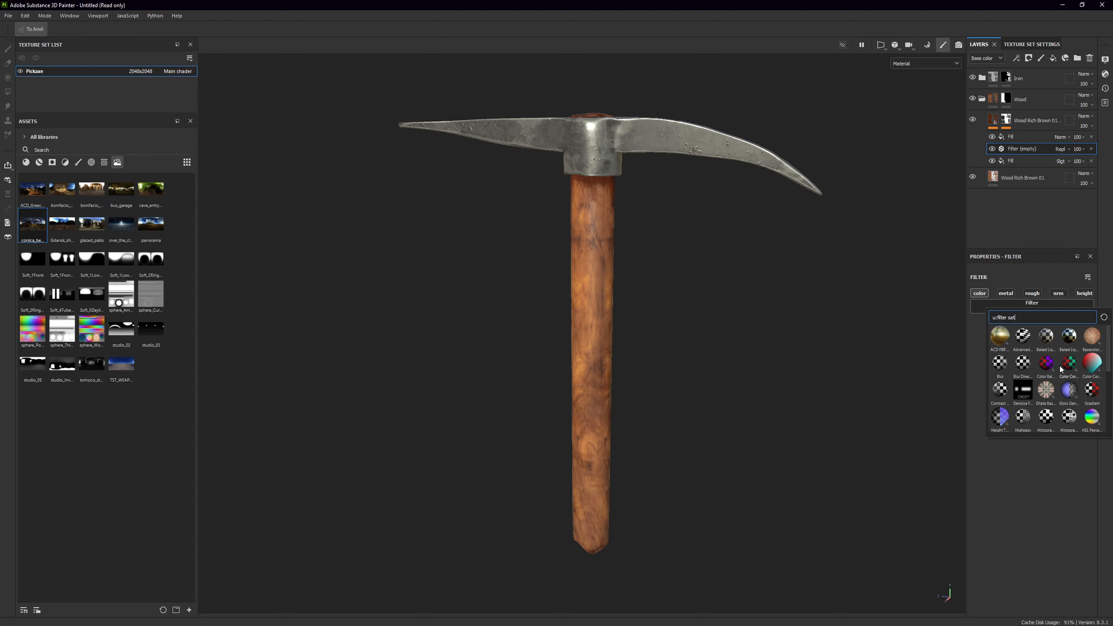
left_click(1088, 418)
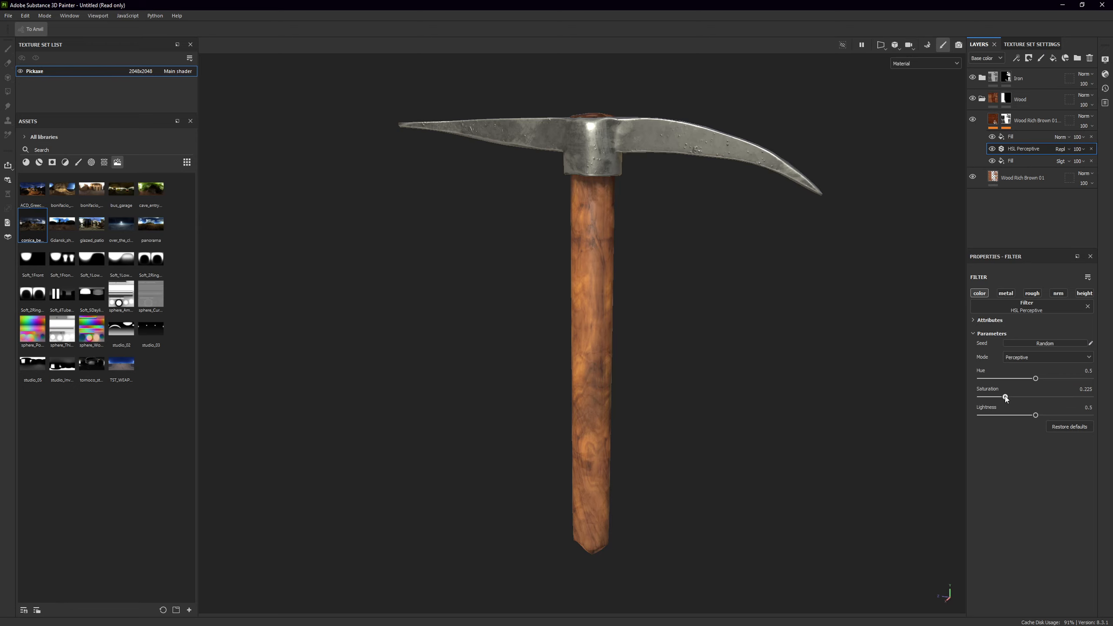
Set the HSL Perceptive saturation to 0.269 and lightness to 0.672, and check the handle up close and as a whole
left_click_drag(1035, 417, 1047, 418)
left_click_drag(676, 291, 838, 251, "alt")
scroll(607, 178, "down", 2)
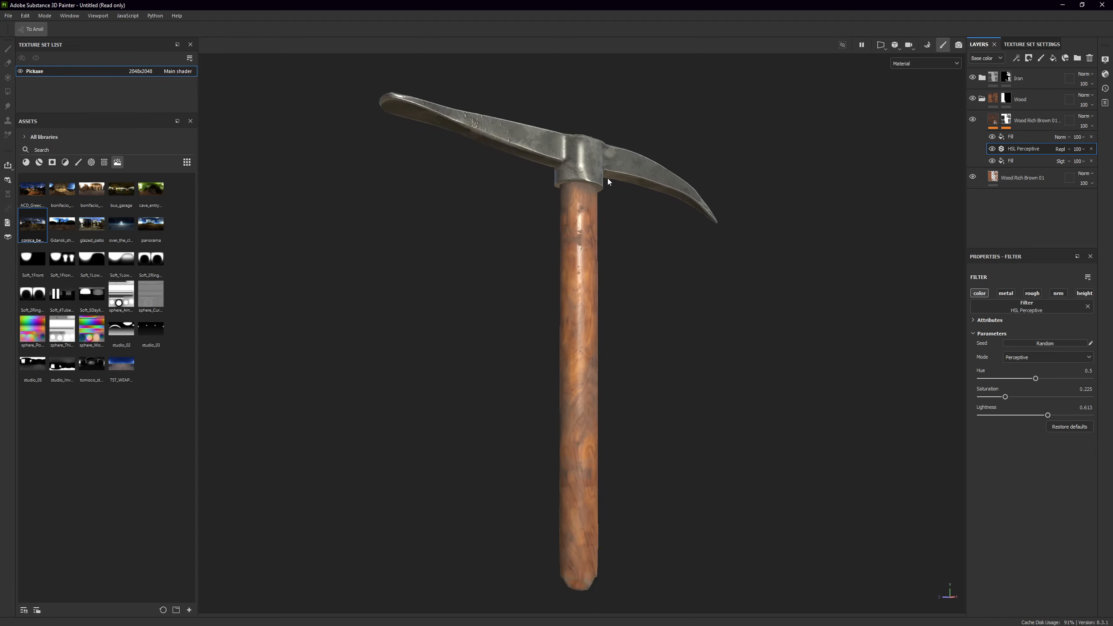
scroll(603, 178, "up", 10)
left_click_drag(551, 224, 570, 221, "alt")
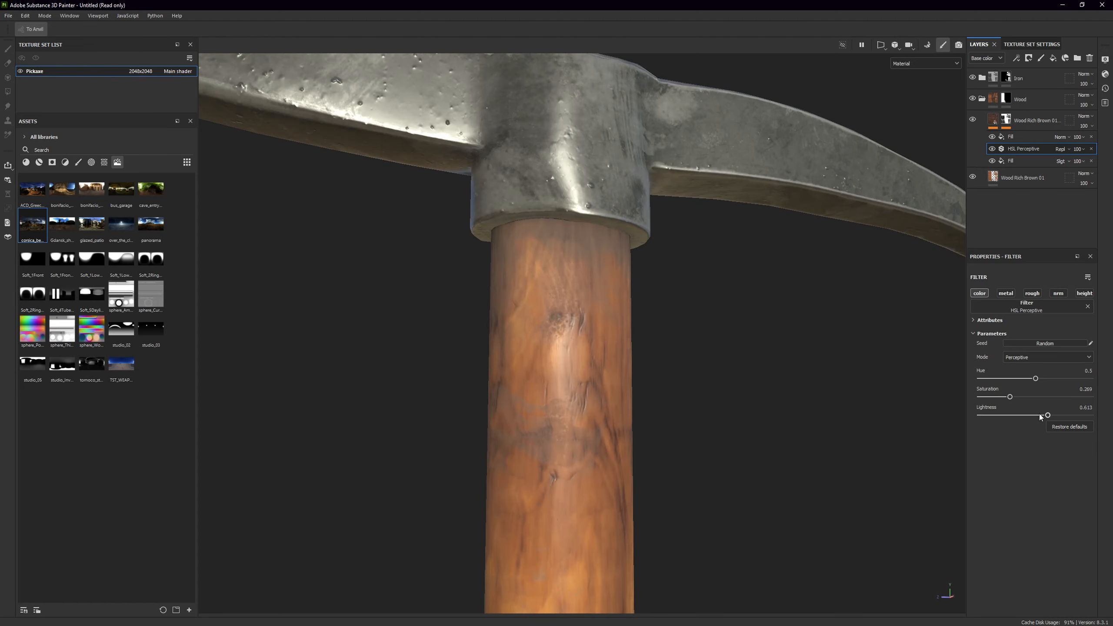
left_click_drag(1048, 416, 1055, 418)
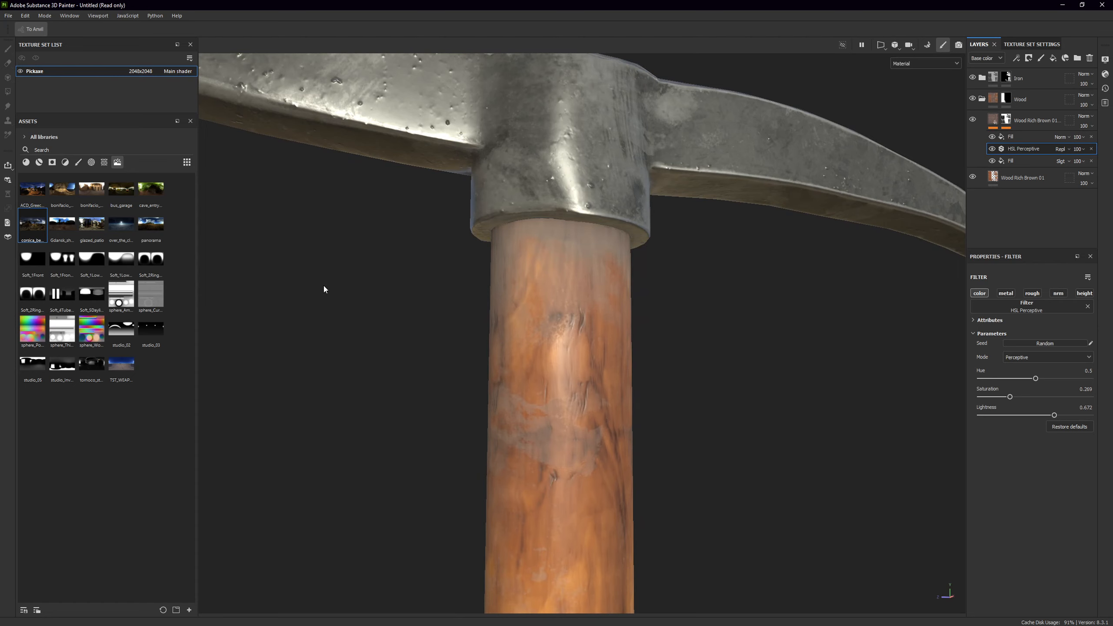
scroll(324, 289, "down", 10)
left_click_drag(538, 315, 503, 394, "alt")
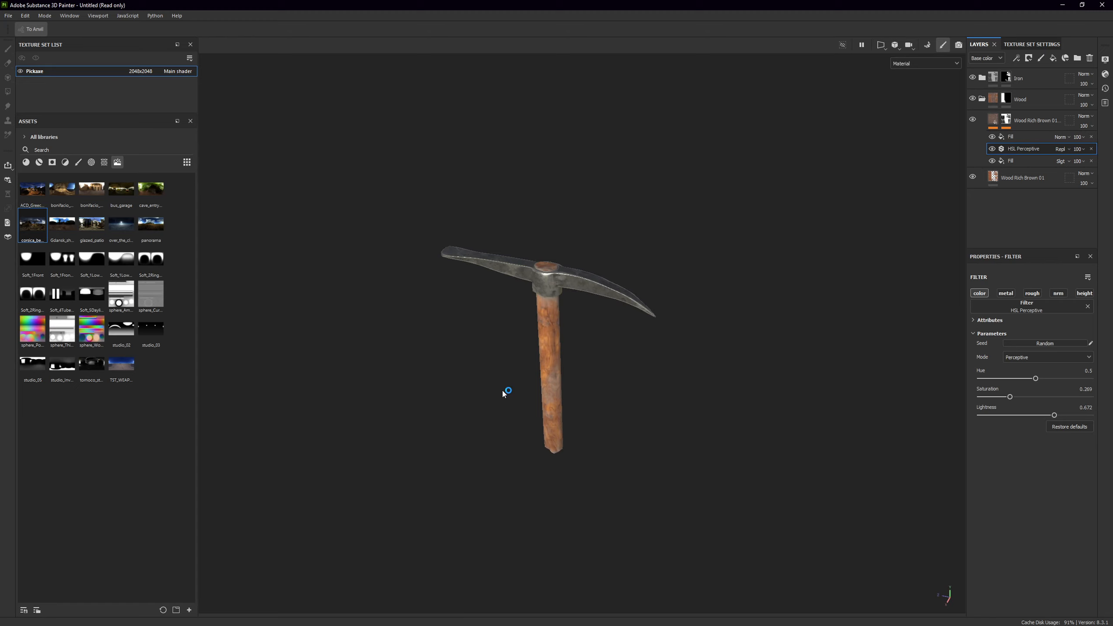
left_click_drag(502, 391, 673, 327, "alt")
scroll(697, 315, "down", 5)
scroll(698, 314, "up", 4)
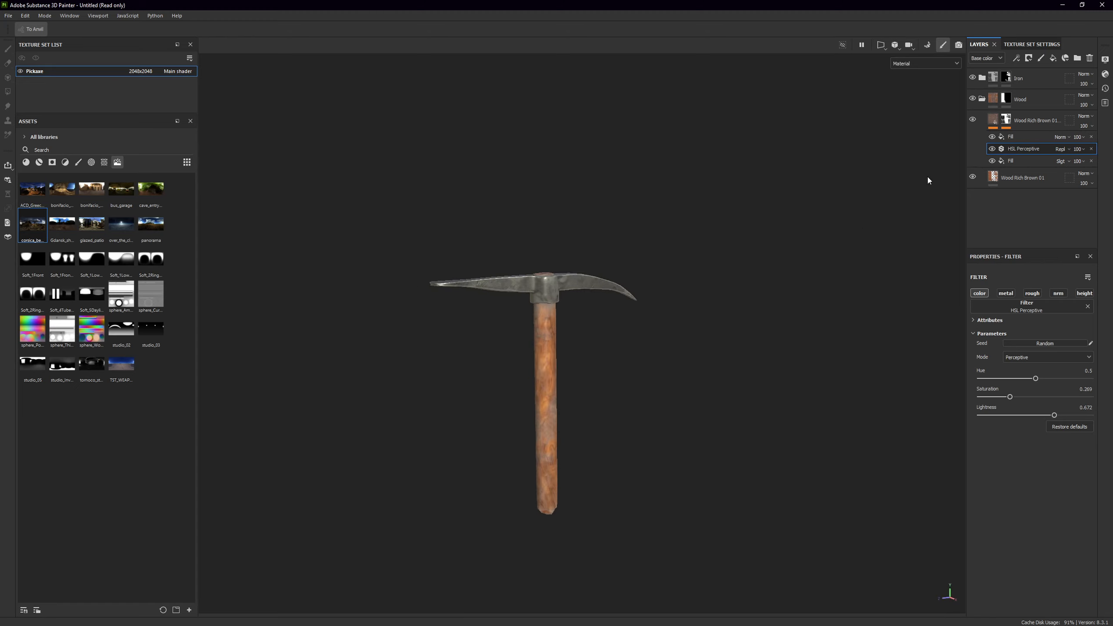
Collapse the Wood group, expand the Iron group and add a levels effect to its Iron Rough Oxidated 01 layer
left_click(982, 98)
left_click(982, 77)
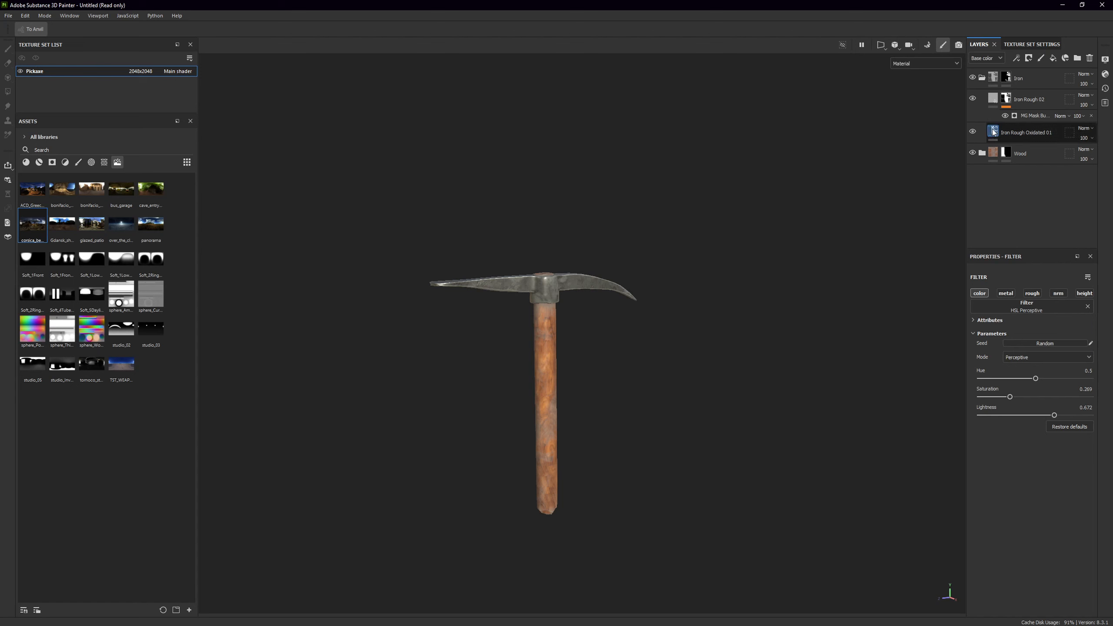
left_click(973, 134)
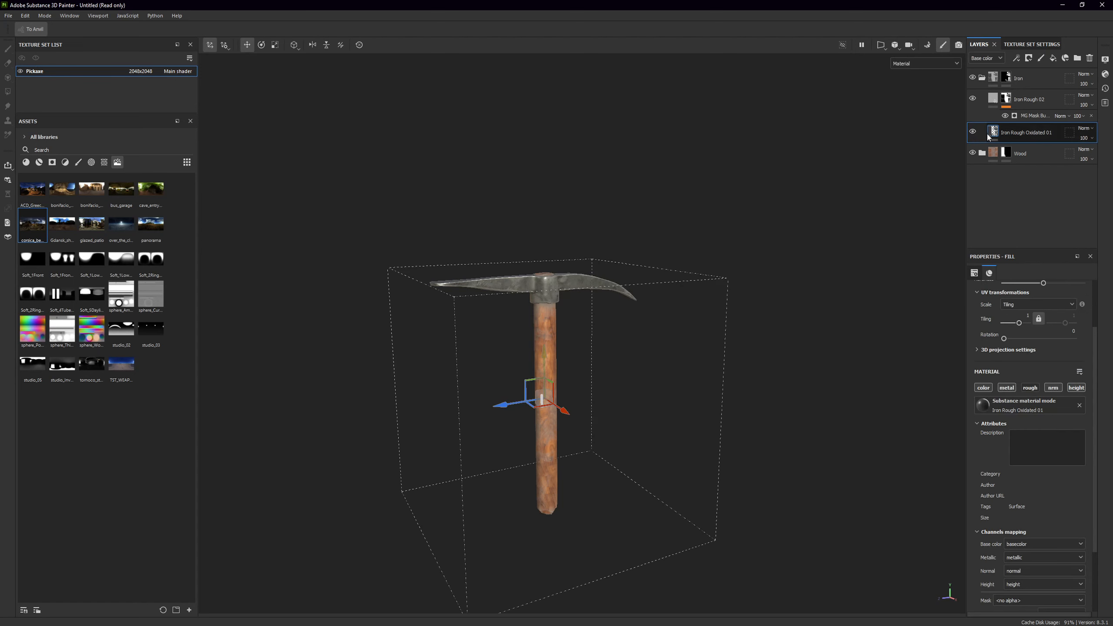
scroll(1035, 407, "down", 3)
scroll(1023, 407, "up", 4)
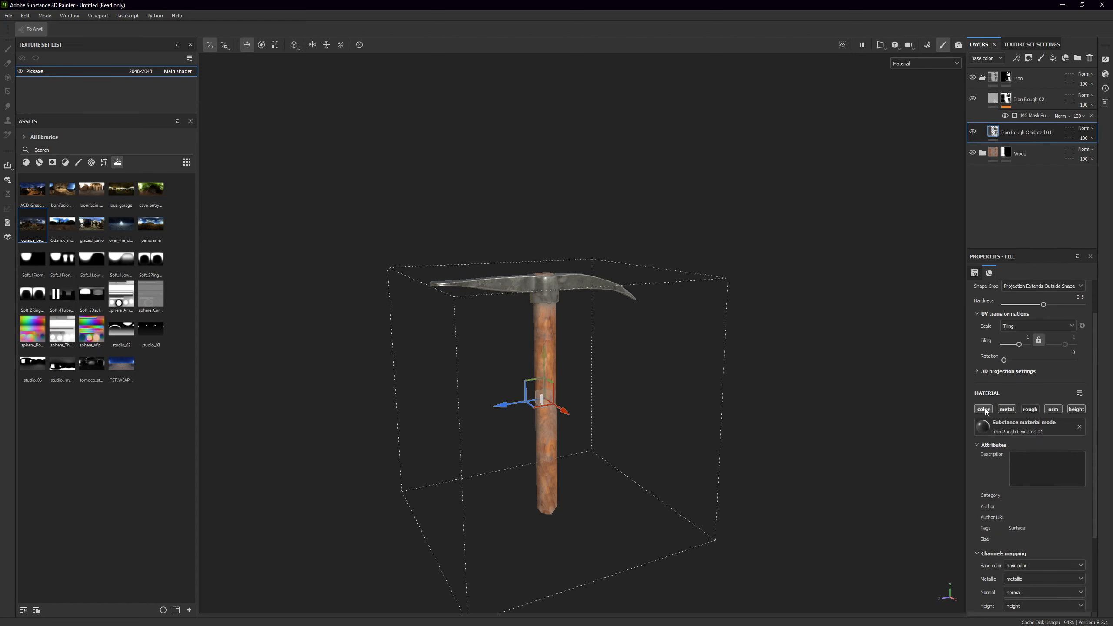
right_click(1006, 134)
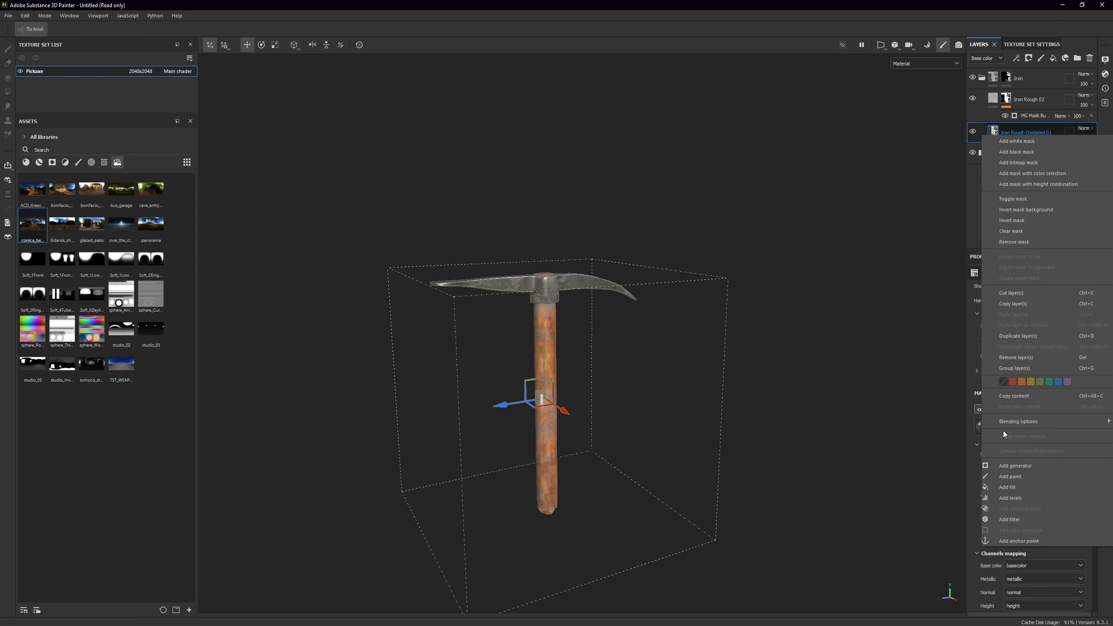
left_click(1022, 498)
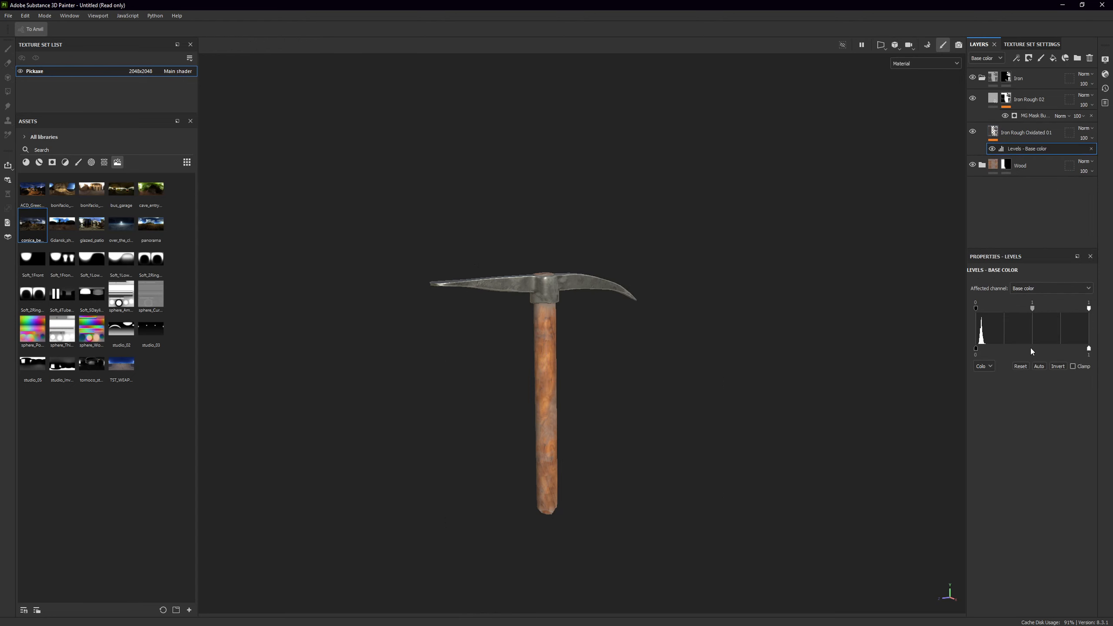
Switch the levels effect to the Metallic channel and raise its output black point to around the middle of the range
left_click(1041, 289)
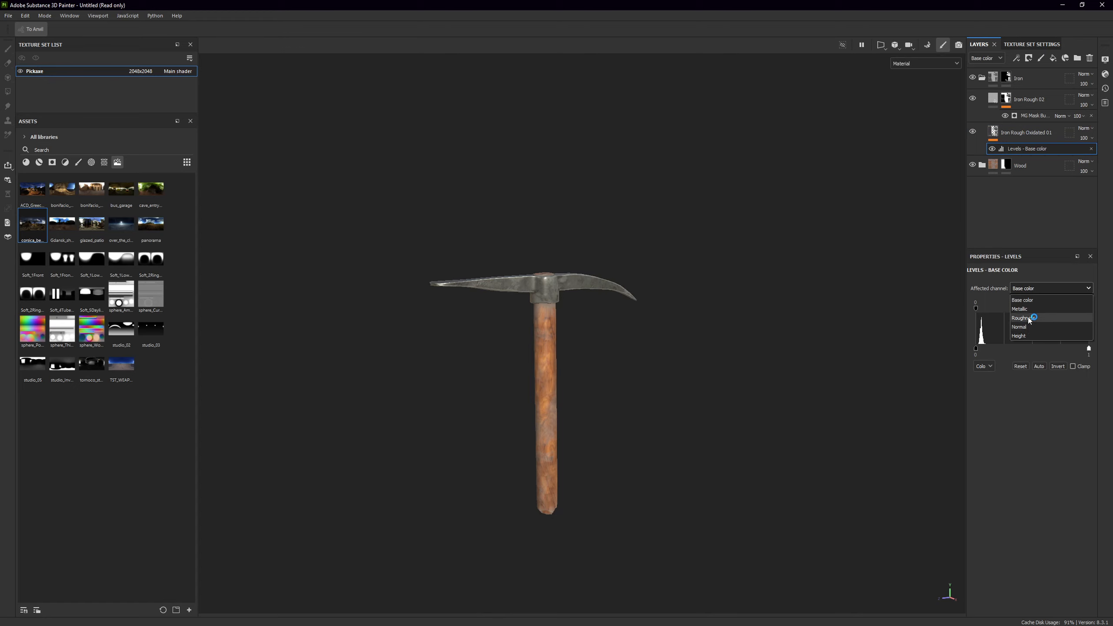
left_click(1025, 322)
mouse_move(976, 348)
left_mouse_down()
mouse_move(1056, 349)
mouse_move(1038, 350)
left_mouse_up()
mouse_move(764, 329)
left_mouse_down("alt")
mouse_move(543, 298)
mouse_move(776, 323)
left_mouse_up("alt")
scroll(479, 278, "up", 5)
Add a color-only fill effect to the Iron Rough Oxidated 01 layer and set its base color to near-black with an HSV value of 0.119
right_click(1004, 140)
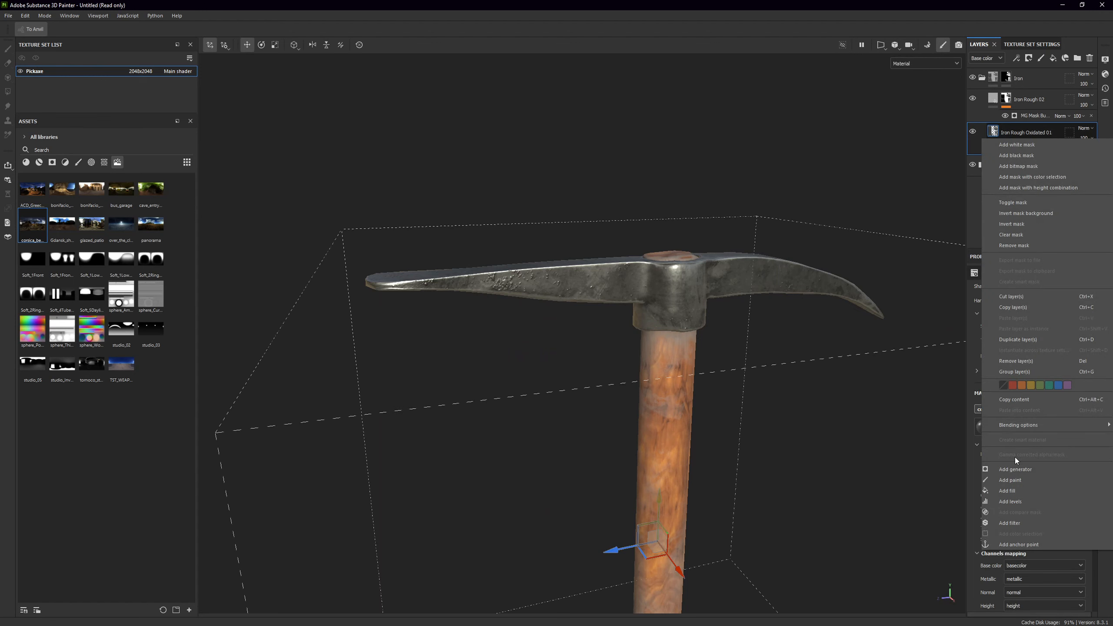
left_click(1022, 492)
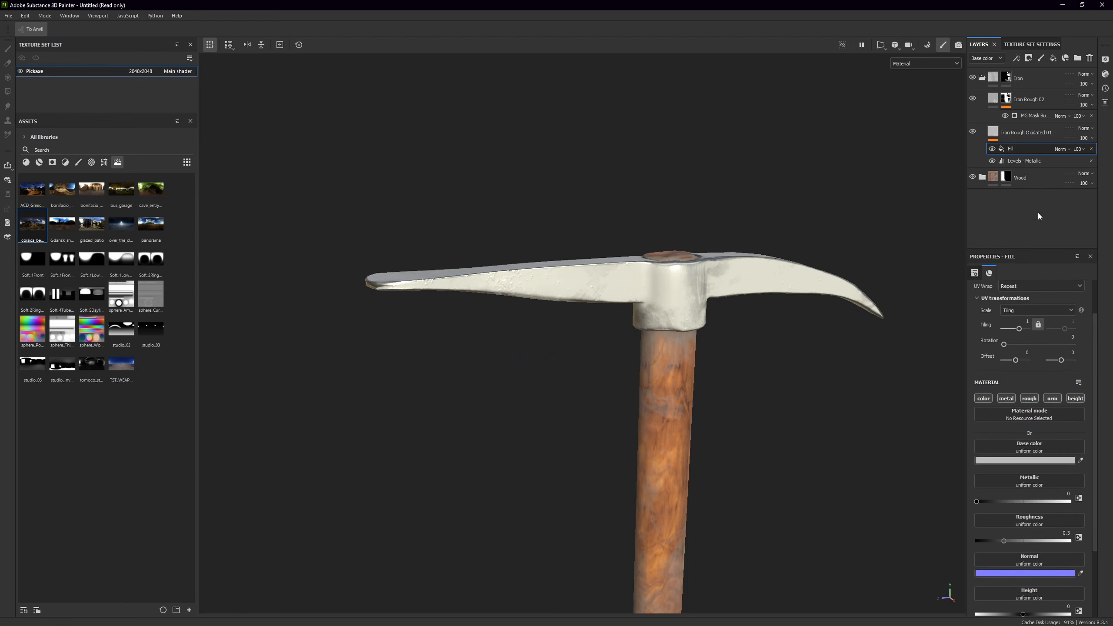
left_click(1028, 398)
left_click(1052, 399)
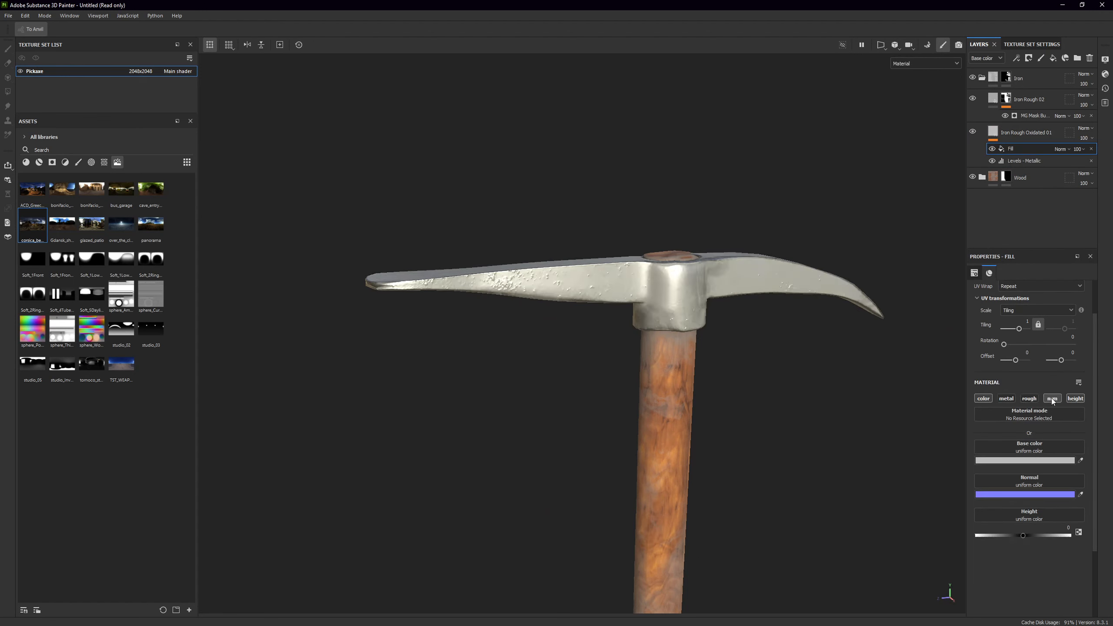
left_click(1075, 400)
left_click(1032, 464)
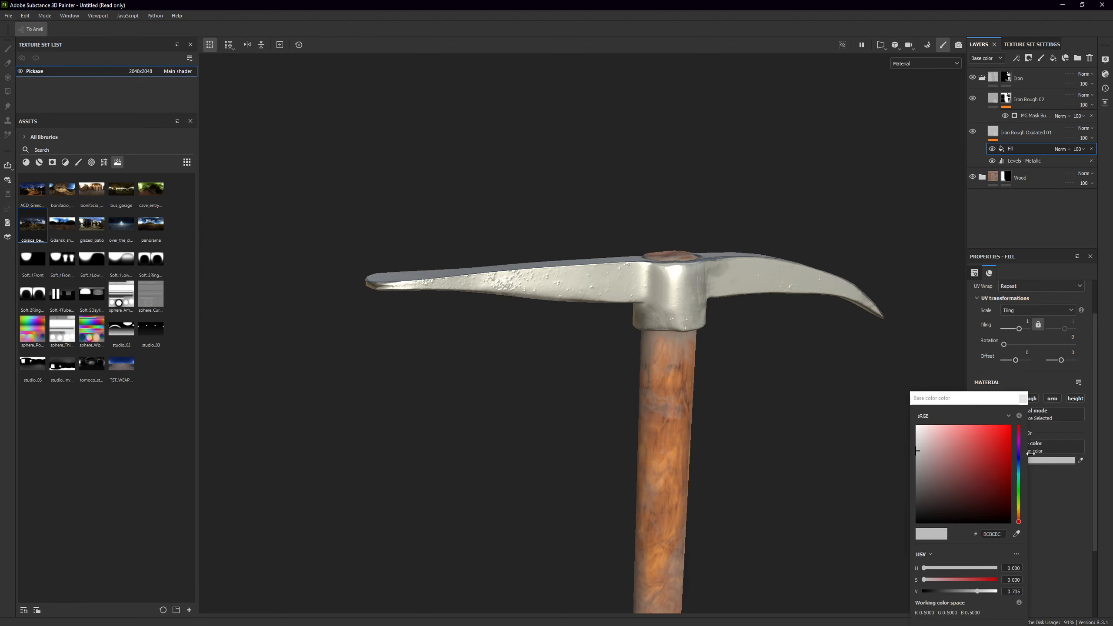
left_click_drag(929, 504, 918, 510)
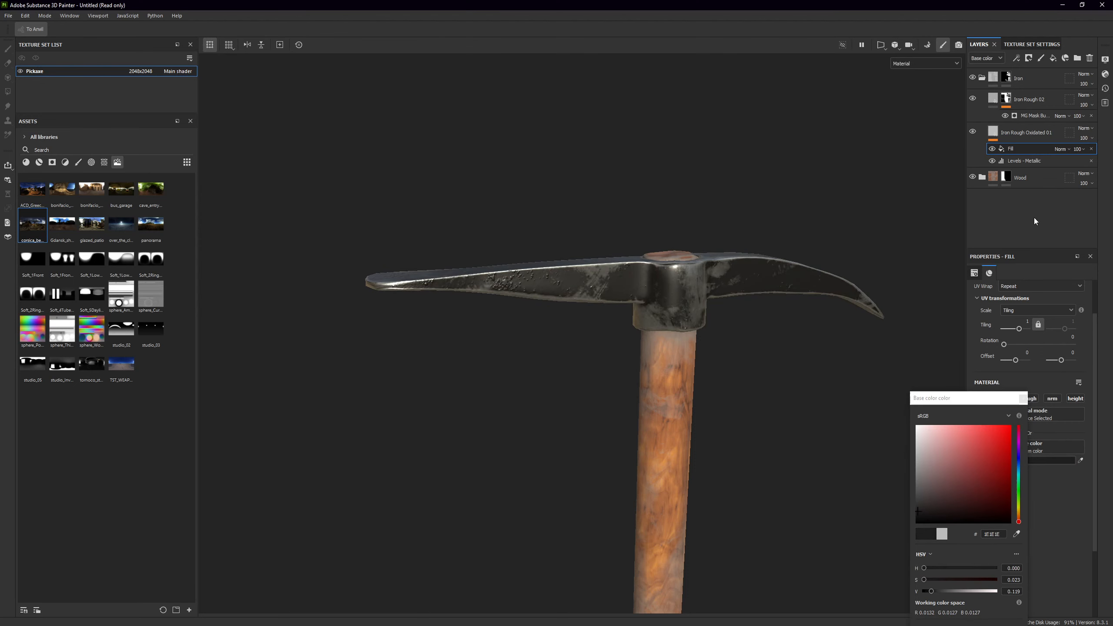
Set the fill effect's blend mode to Soft light and its opacity to 61, and check the whole pickaxe with the panels hidden
left_click(1061, 149)
left_click(1069, 327)
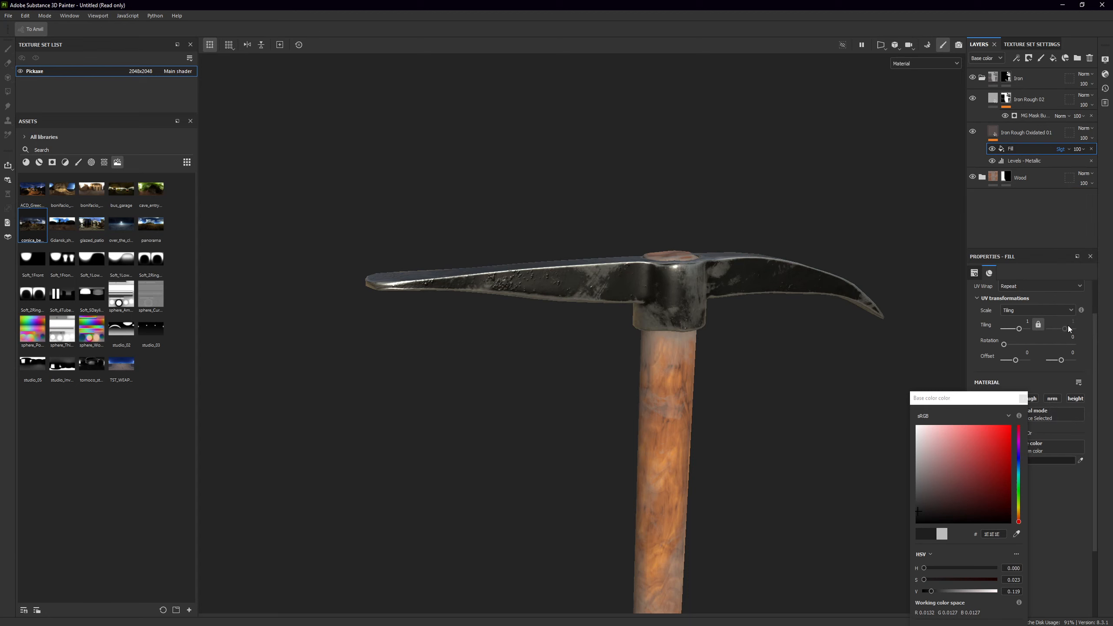
left_click_drag(824, 310, 688, 313, "alt")
left_click(1077, 149)
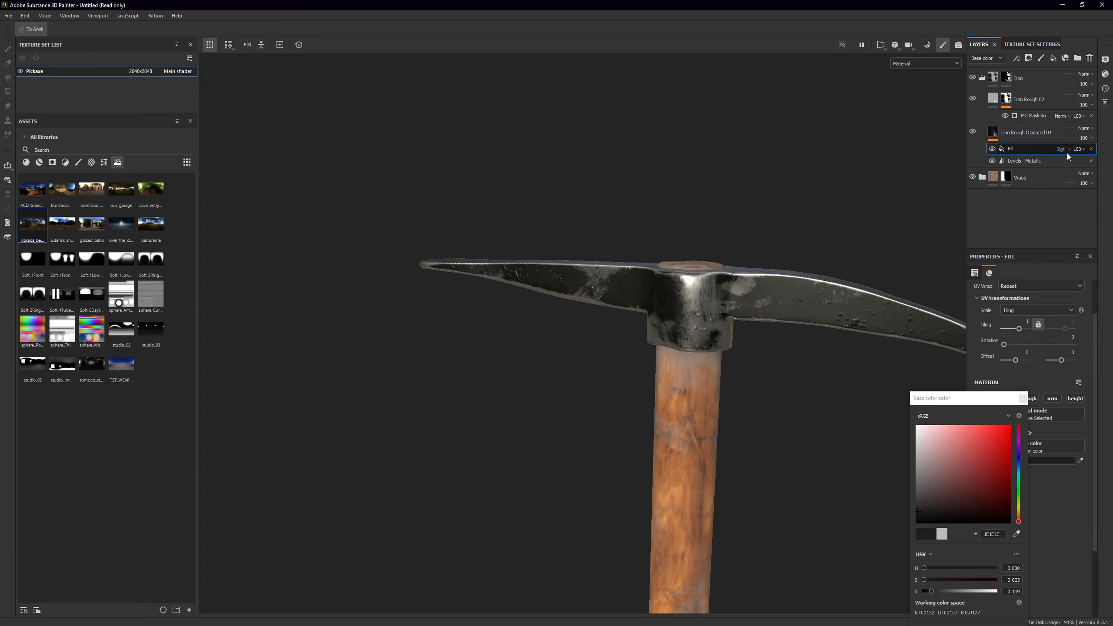
mouse_move(1109, 167)
left_mouse_down()
mouse_move(1073, 168)
mouse_move(1090, 174)
left_mouse_up()
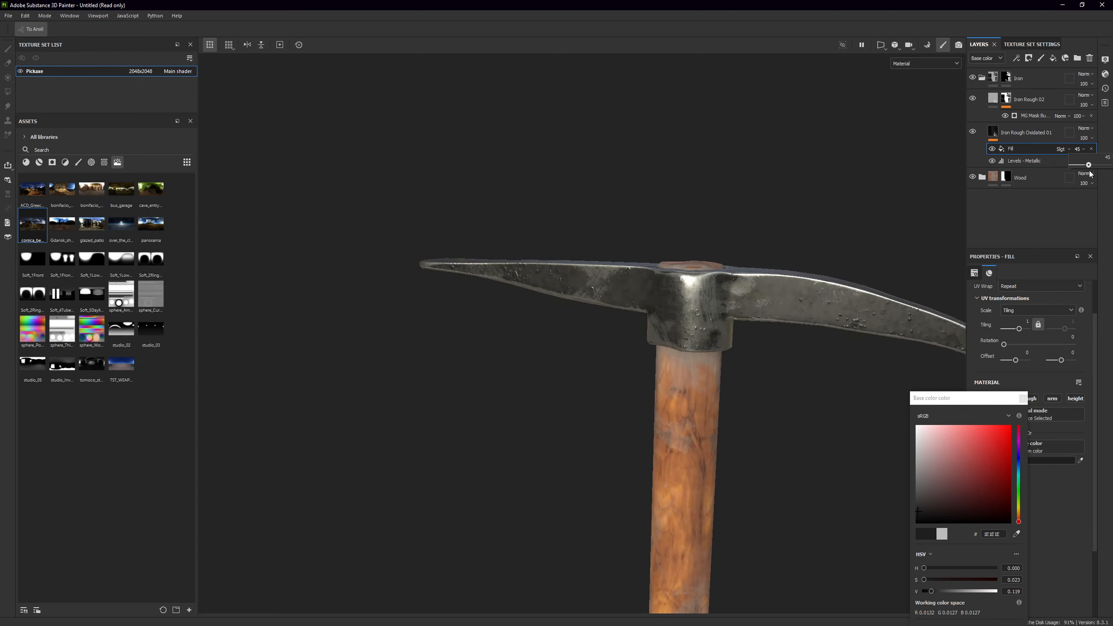
left_click(1021, 400)
left_click_drag(811, 381, 727, 397, "alt")
right_click_drag(727, 397, 664, 397, "alt")
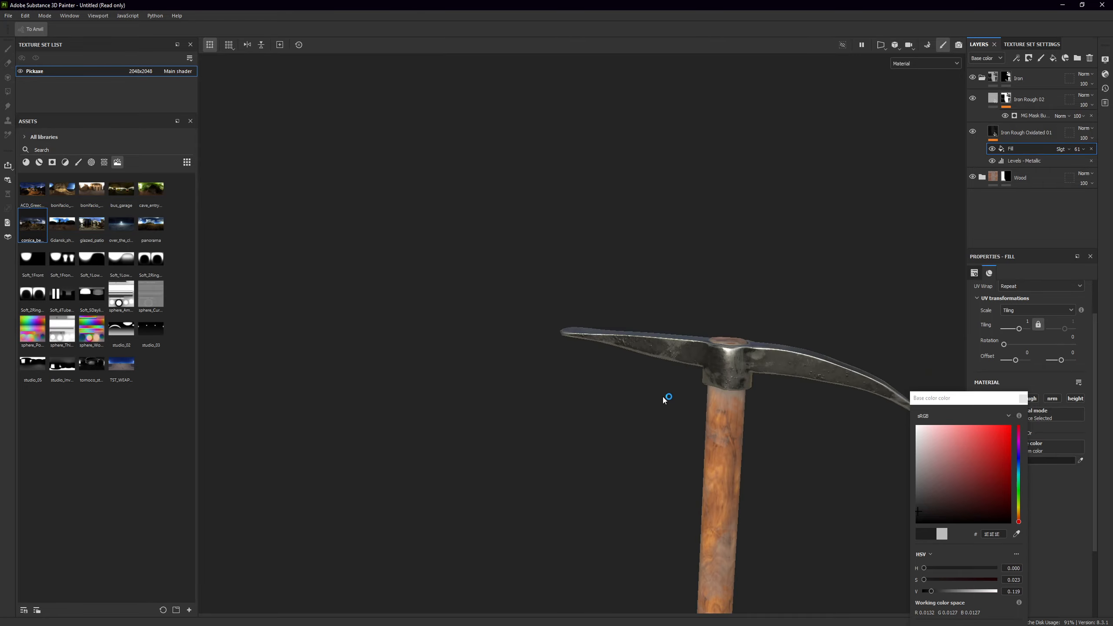
left_click_drag(664, 397, 778, 409, "alt")
left_click_drag(859, 390, 569, 316, "alt")
key("Tab")
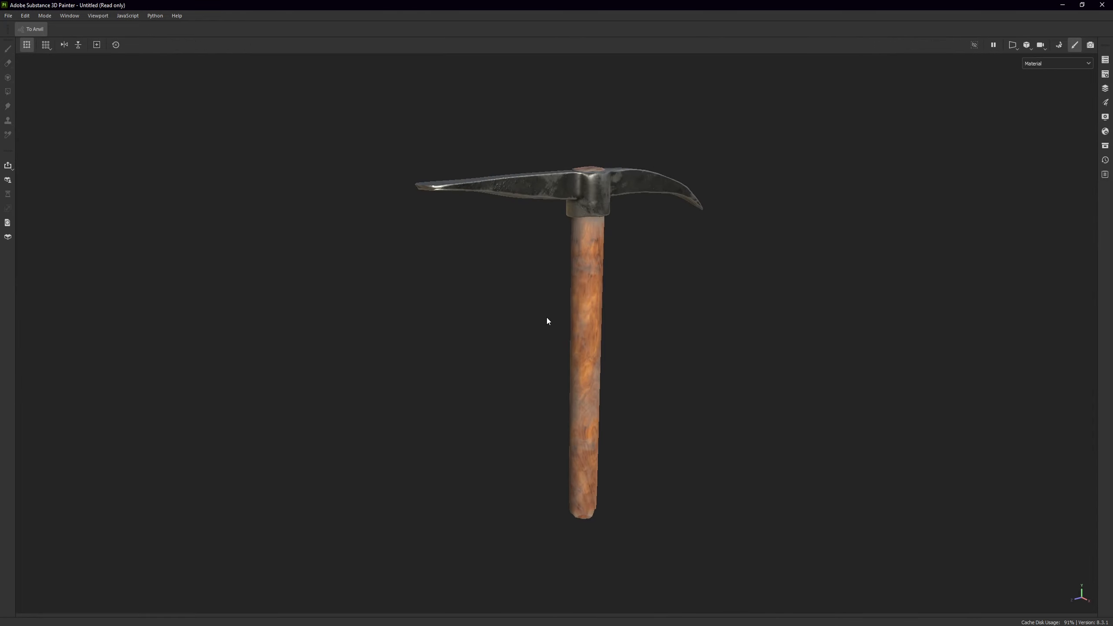
key("Tab")
Compare the pickaxe under the cave entry, bus garage and bonifacio environment maps, rotating the lighting around it
right_click_drag(569, 313, 421, 303, "shift")
left_click_drag(151, 188, 321, 236)
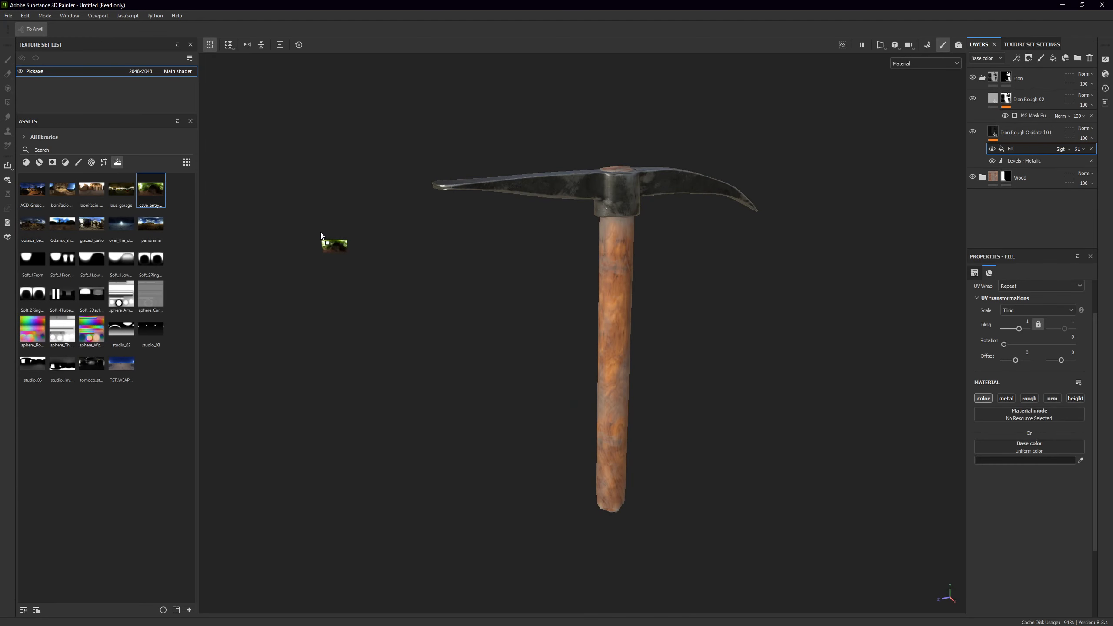
right_click_drag(384, 249, 305, 253, "shift")
left_click_drag(121, 188, 355, 232)
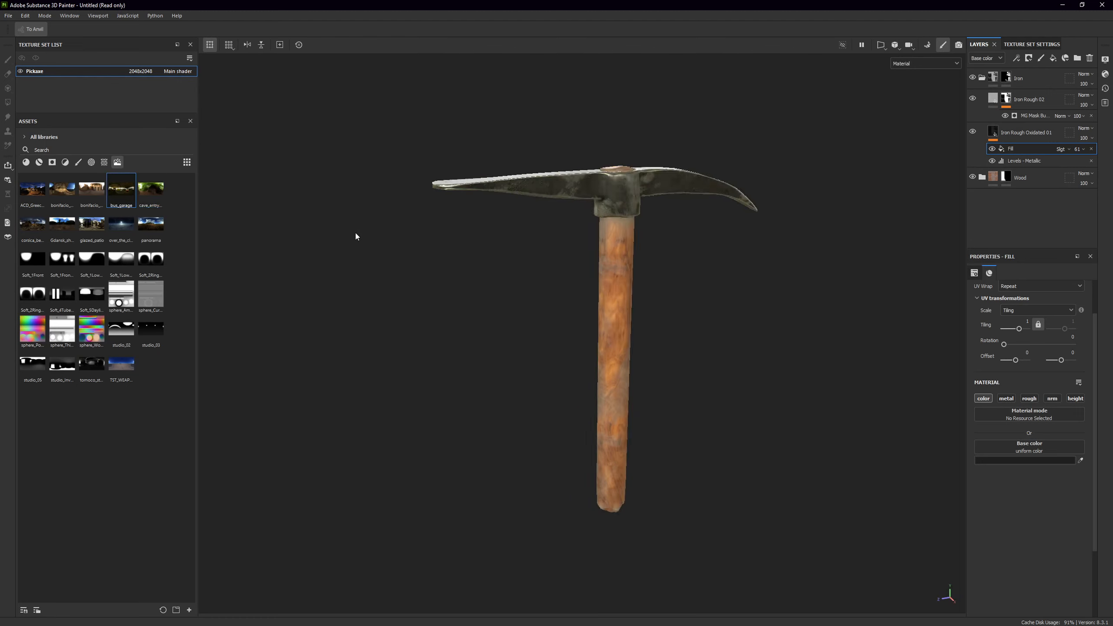
right_click_drag(355, 231, 340, 261, "shift")
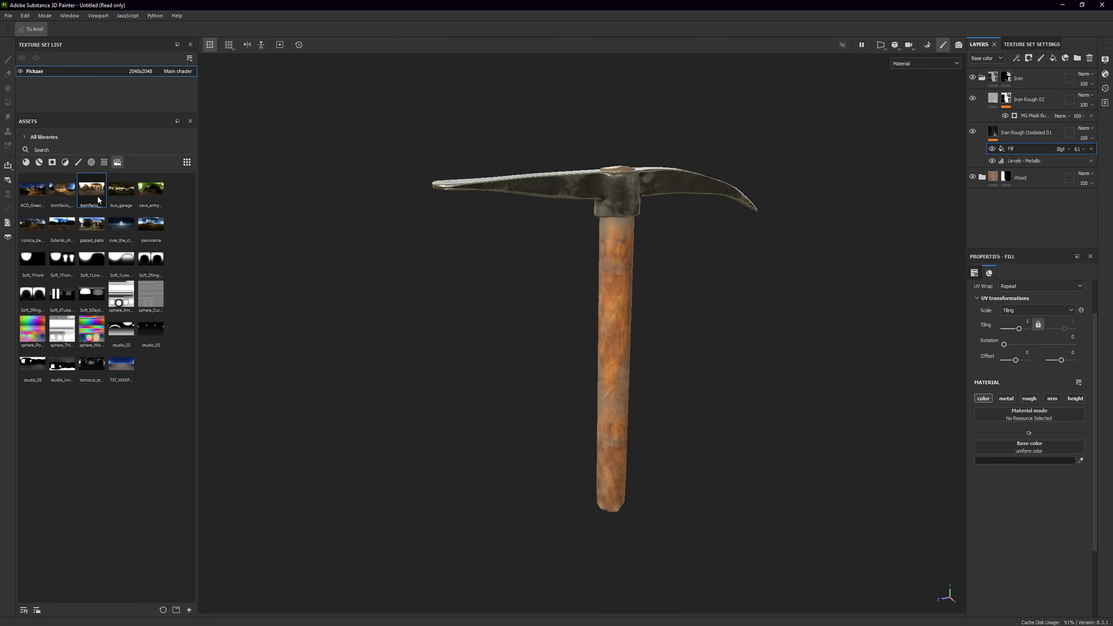
left_click_drag(98, 200, 636, 326)
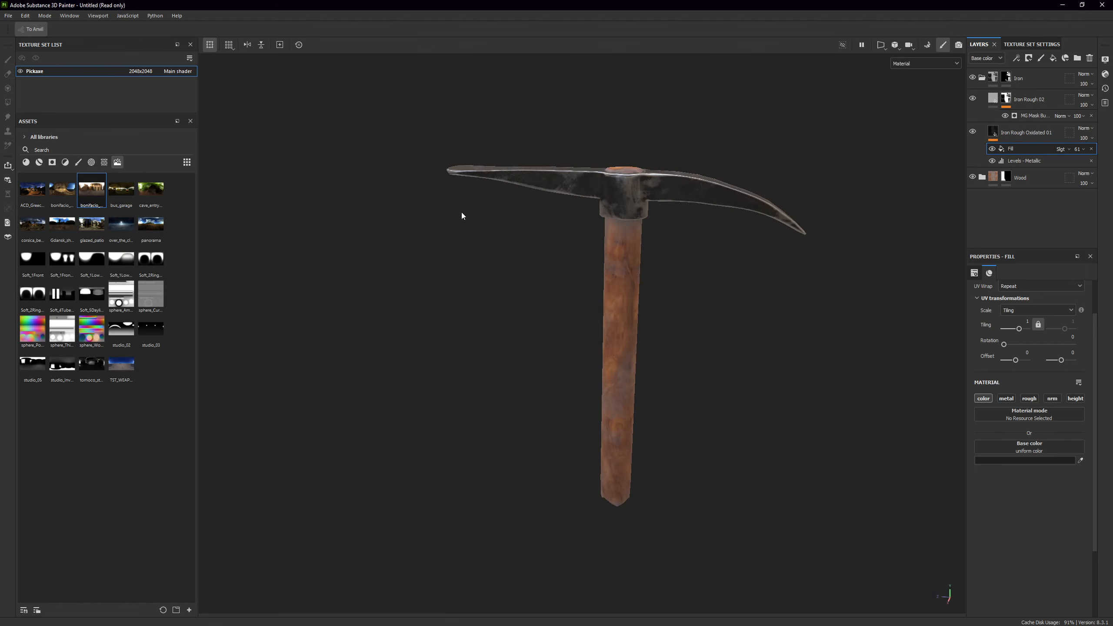
Export the textures to the Pickaxe folder on the Desktop with the Document channels + Normal + AO (No Alpha) template
left_click(6, 13)
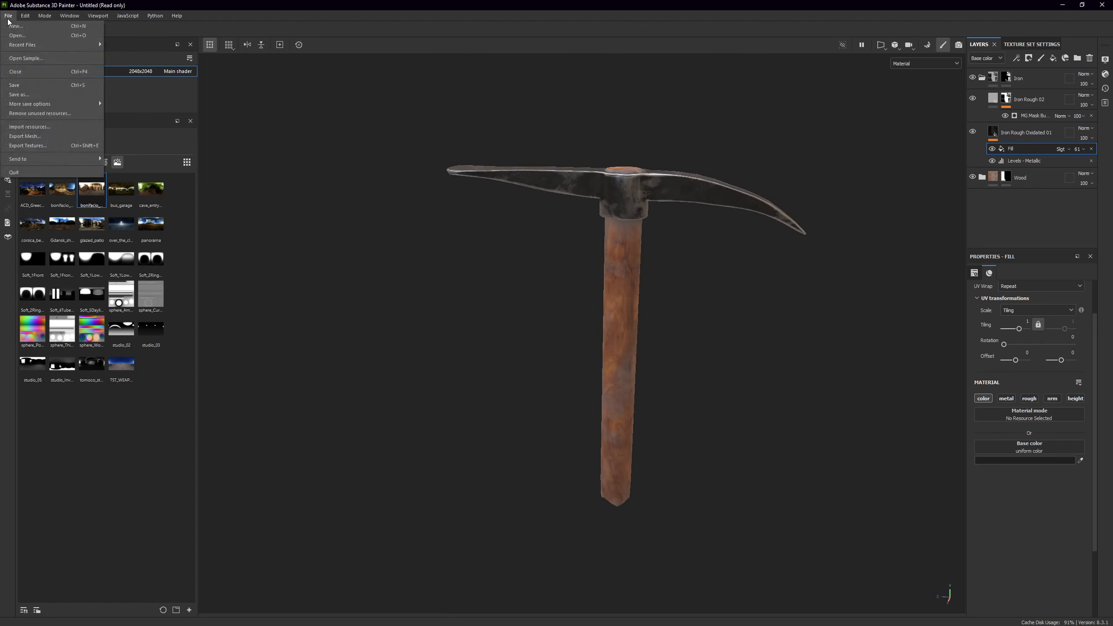
left_click(48, 145)
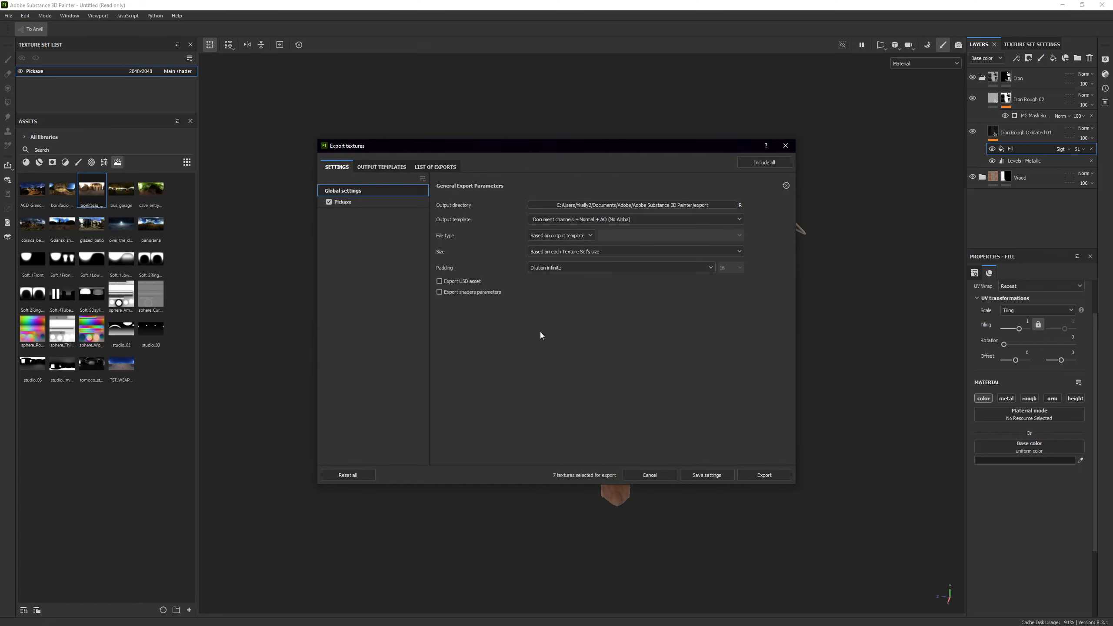
left_click(625, 204)
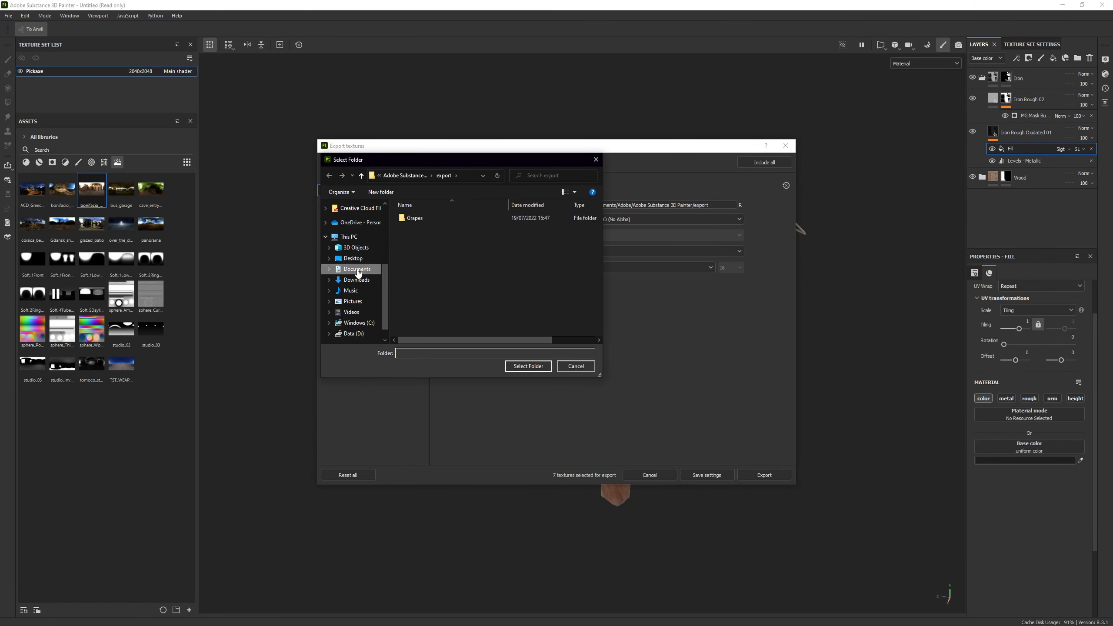
left_click(353, 258)
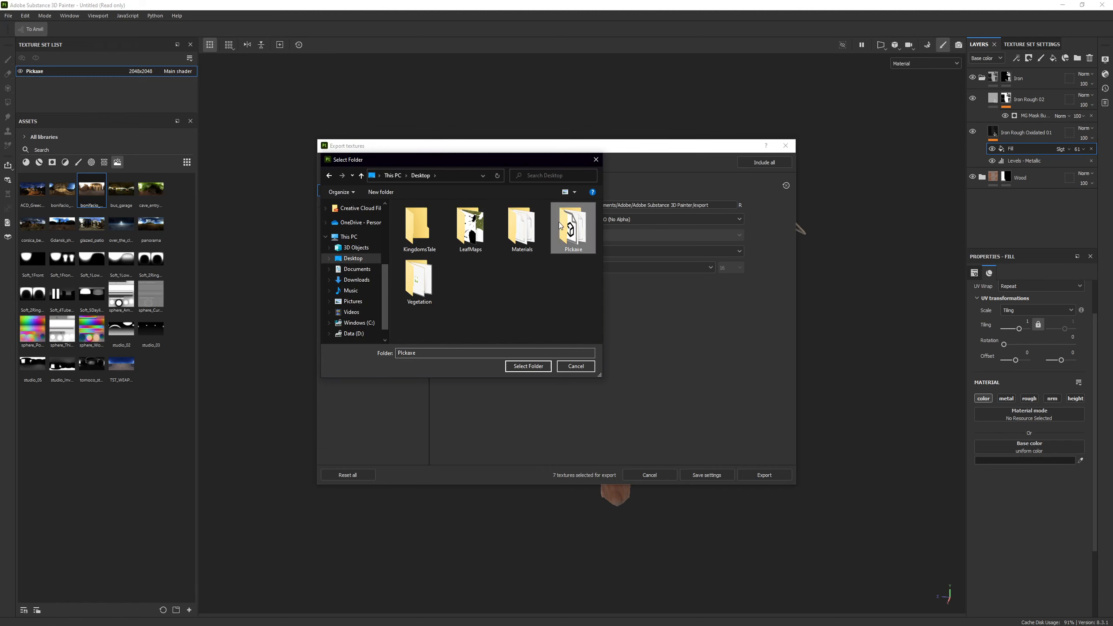
double_click(573, 224)
left_click(516, 364)
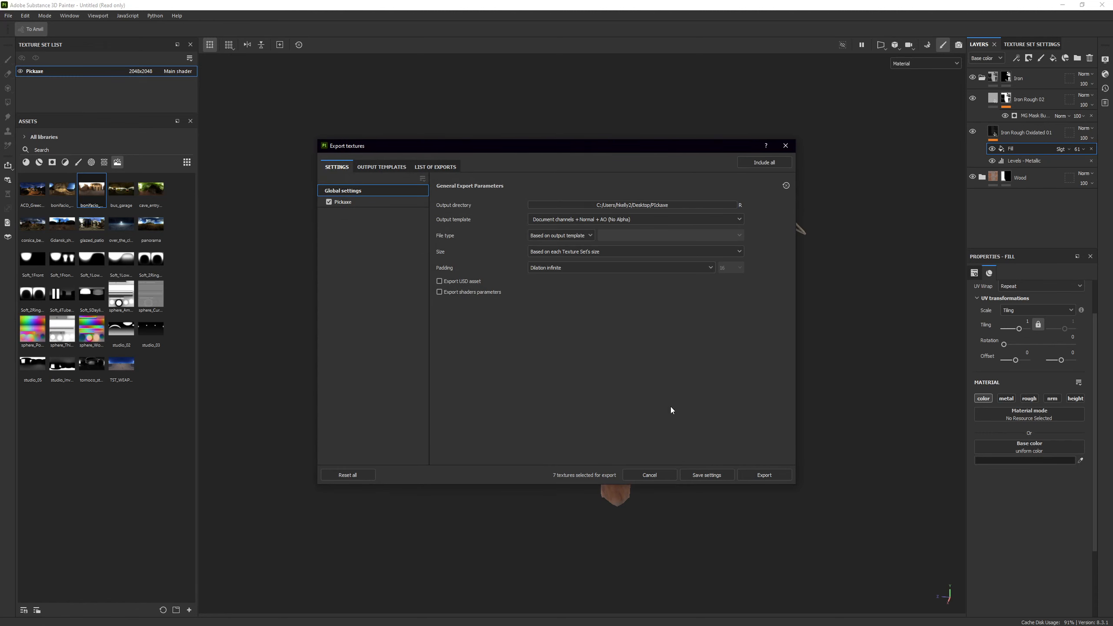
left_click(612, 219)
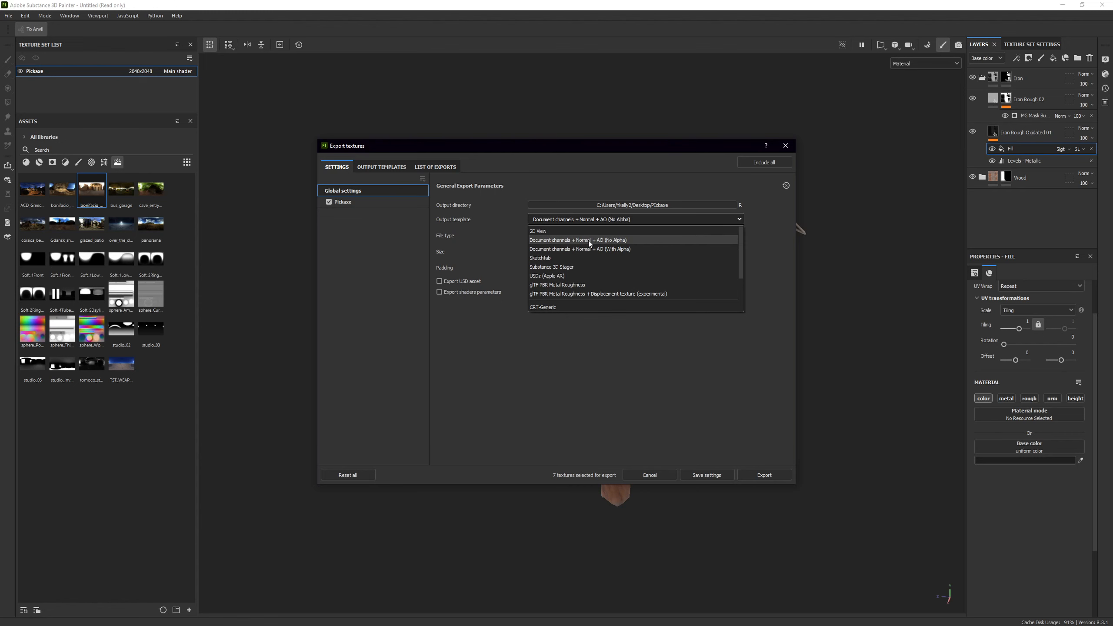
left_click(550, 241)
left_click(760, 475)
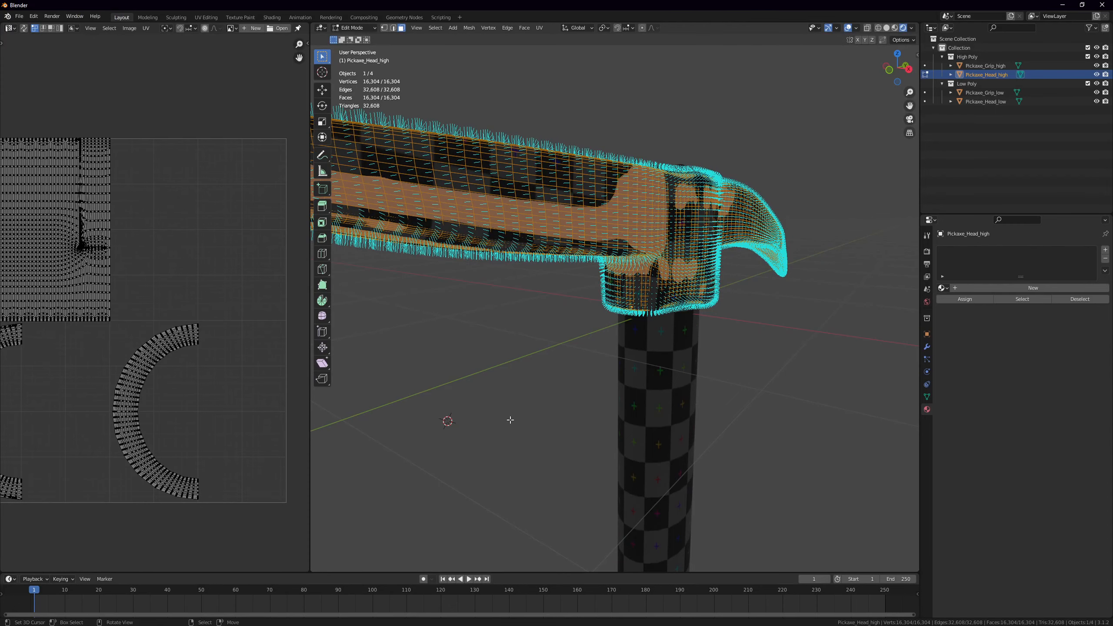
Switch to Blender, leave Edit Mode, hide the High Poly collection and select the low-poly pickaxe head
scroll(614, 307, "down", 5)
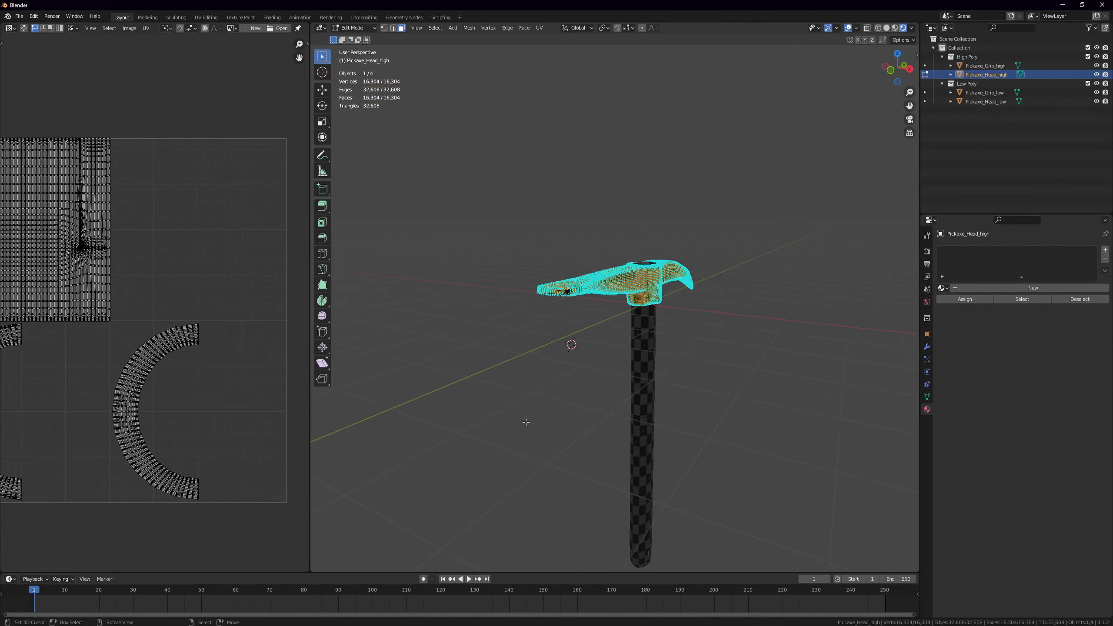
key("Tab")
left_click(1096, 57)
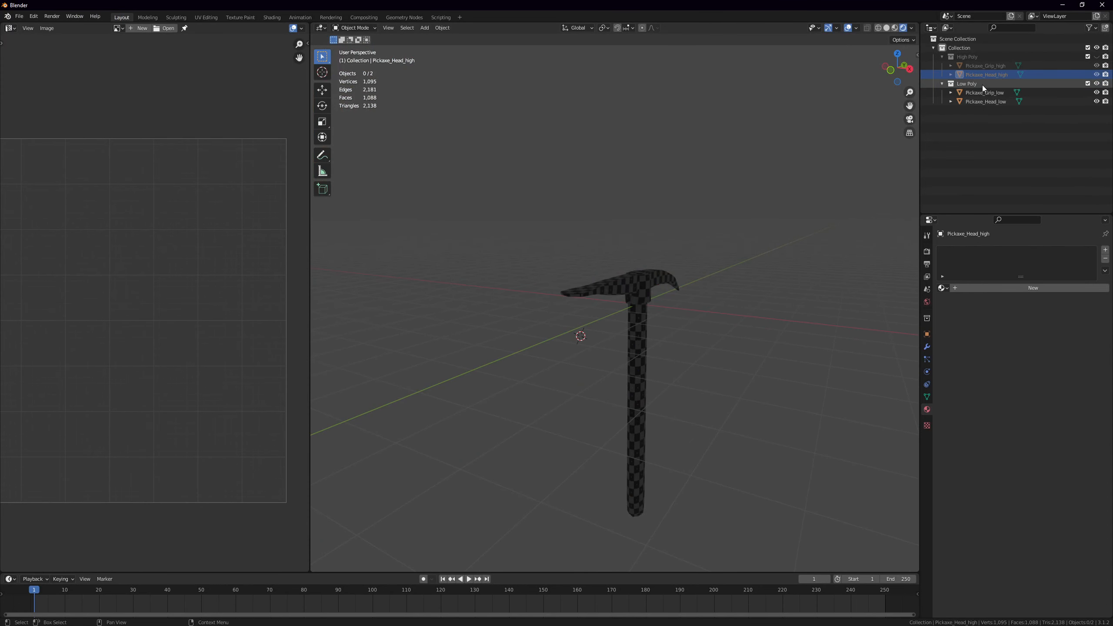
left_click(968, 83)
middle_click_drag(764, 244, 596, 300)
right_click(596, 297)
key("Tab")
key("Tab")
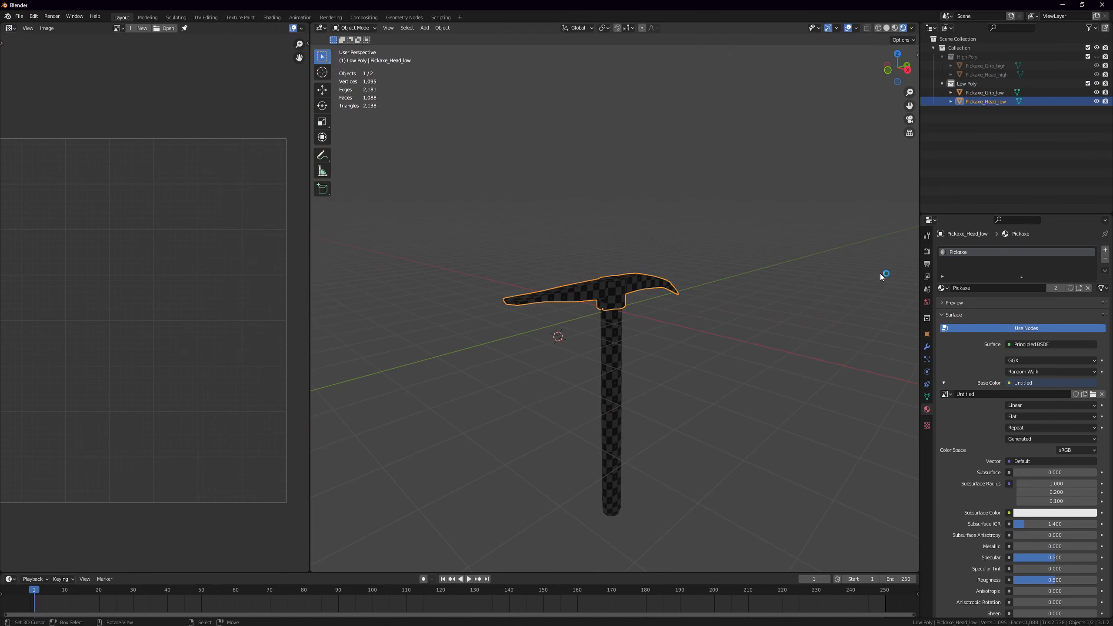
Load Pickaxe_Base_color.png as the Pickaxe material's base color image and check the model in rendered shading
left_click(1093, 394)
left_click(355, 368)
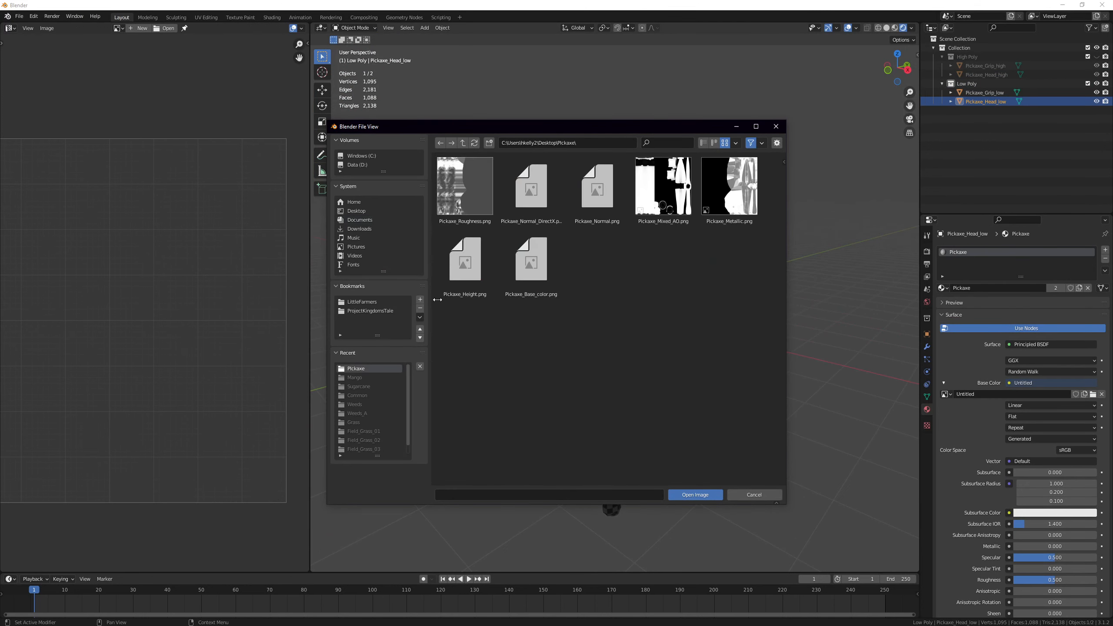
double_click(530, 259)
scroll(595, 315, "up", 5)
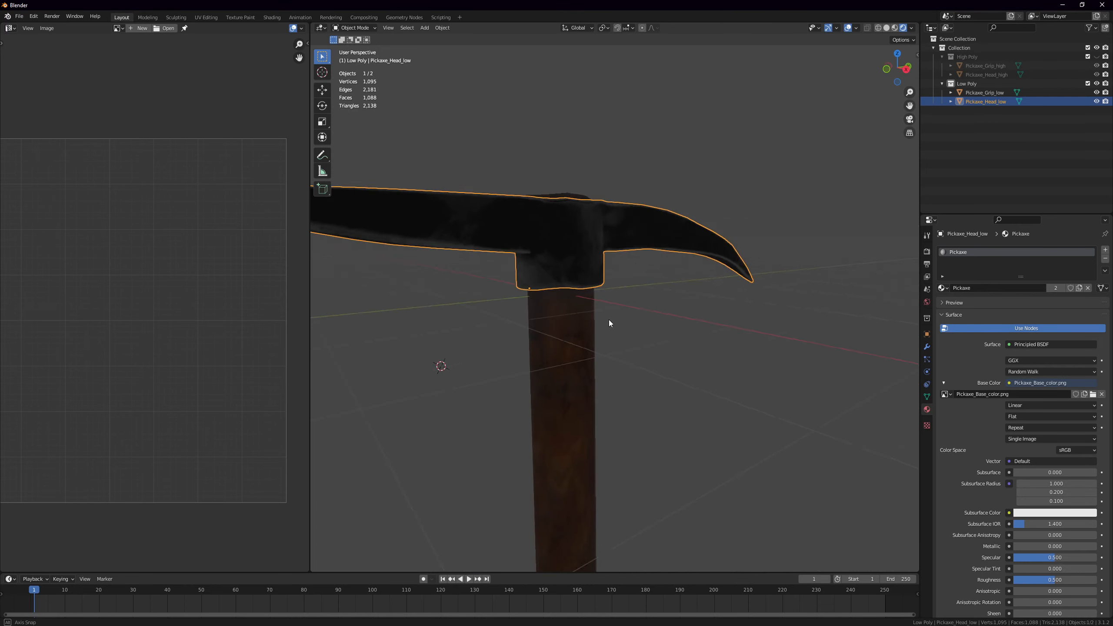
scroll(539, 327, "down", 5)
middle_click_drag(609, 320, 805, 338)
key("shift+z")
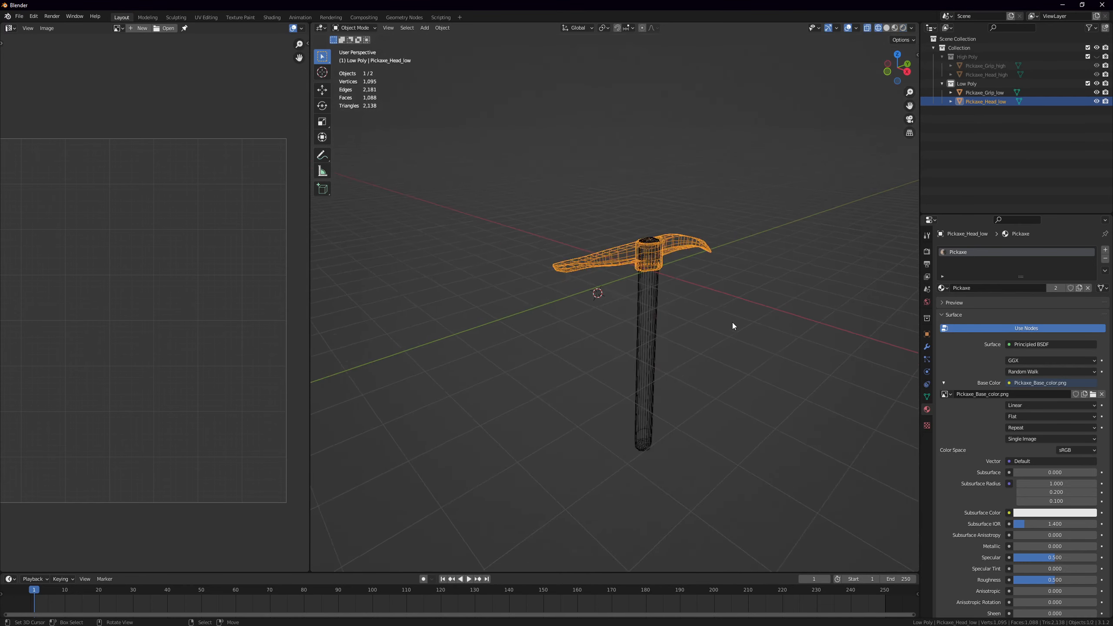
scroll(732, 322, "up", 2)
left_click(887, 28)
left_click(895, 28)
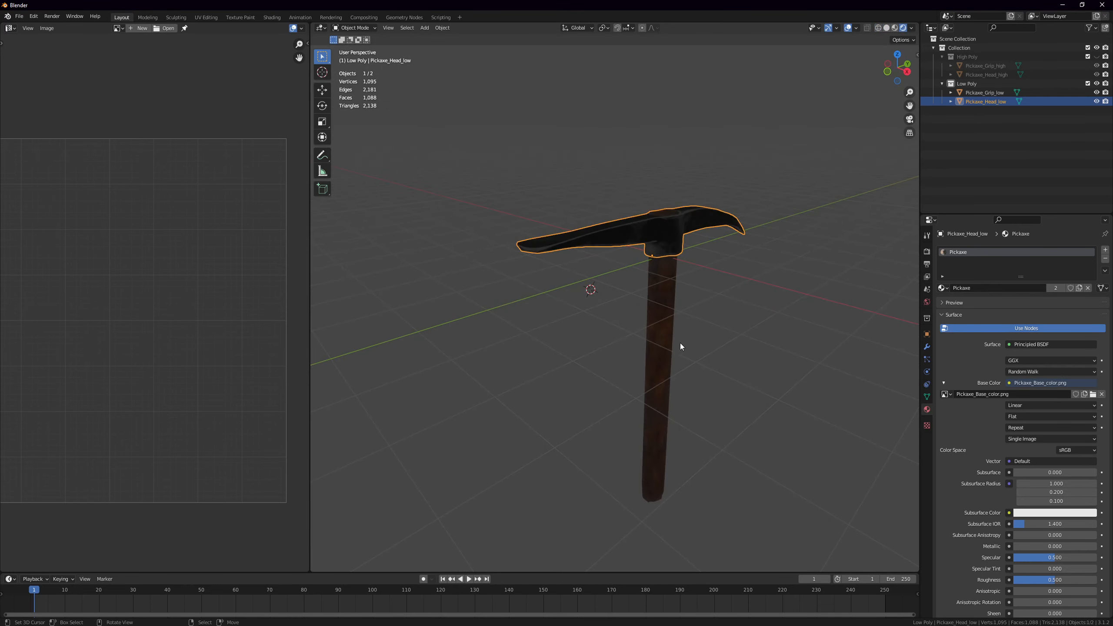
Add a sun light, rotate it about -40.2° and move it away from the pickaxe
key("shift+a")
mouse_move(643, 454)
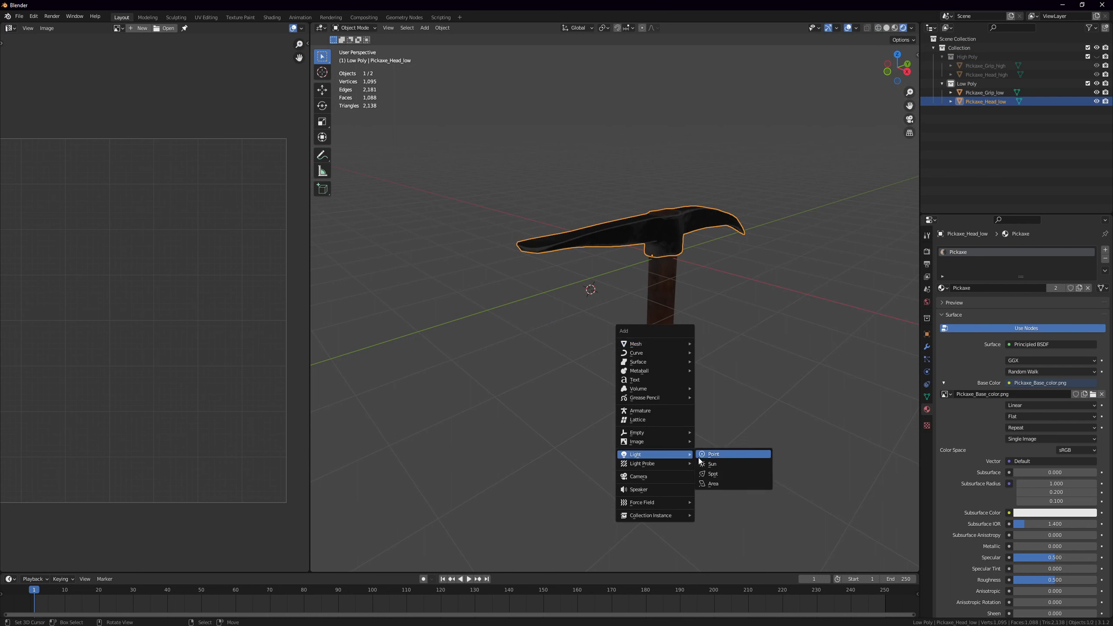
left_click(704, 464)
key("r")
left_click(809, 354)
key("g")
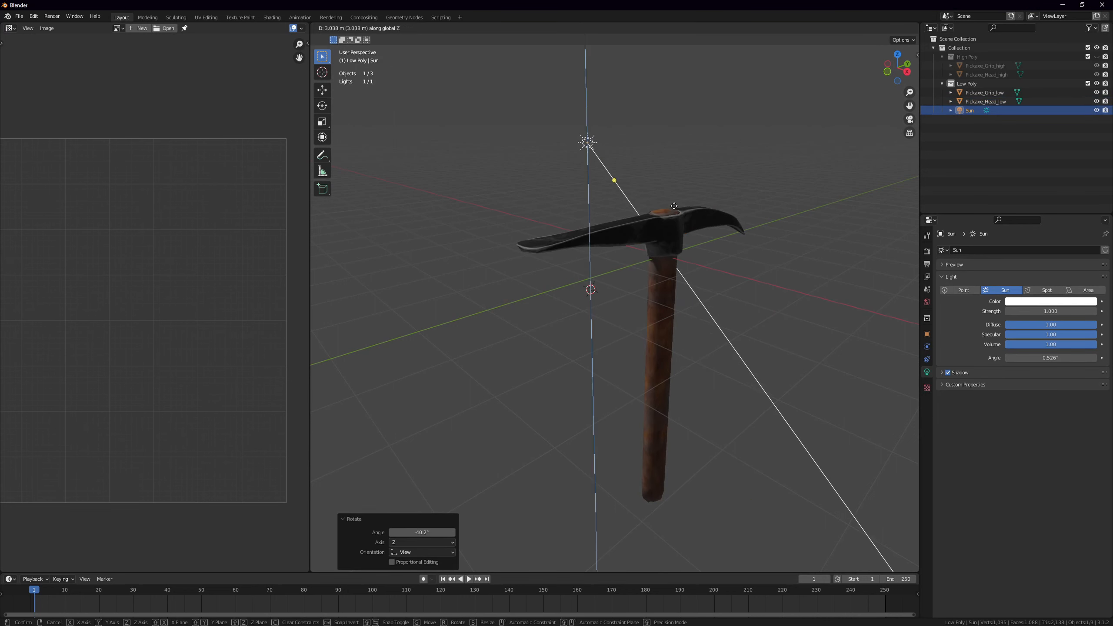
left_click(709, 291)
Rotate the sun light around the global Z axis to change the direction it lights the pickaxe from
key("r")
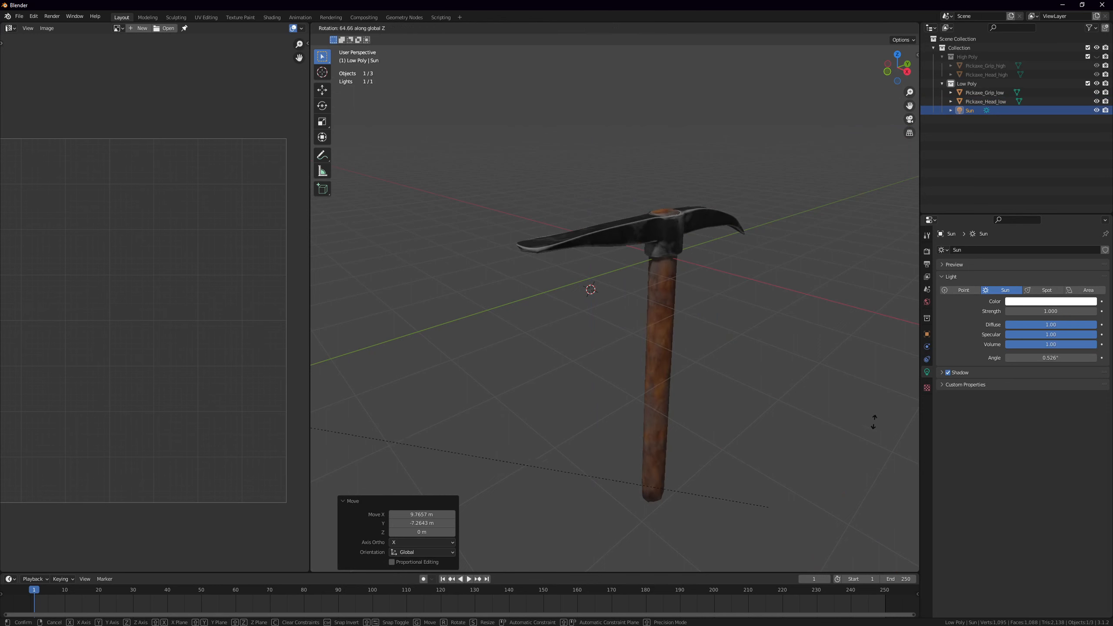
left_click(772, 382)
middle_click_drag(772, 381, 666, 316)
left_click(709, 370)
left_click(666, 316)
Select the pickaxe head and grip together and show Pickaxe_Base_color.png in the UV editor, ending in Object Mode
left_click(583, 206)
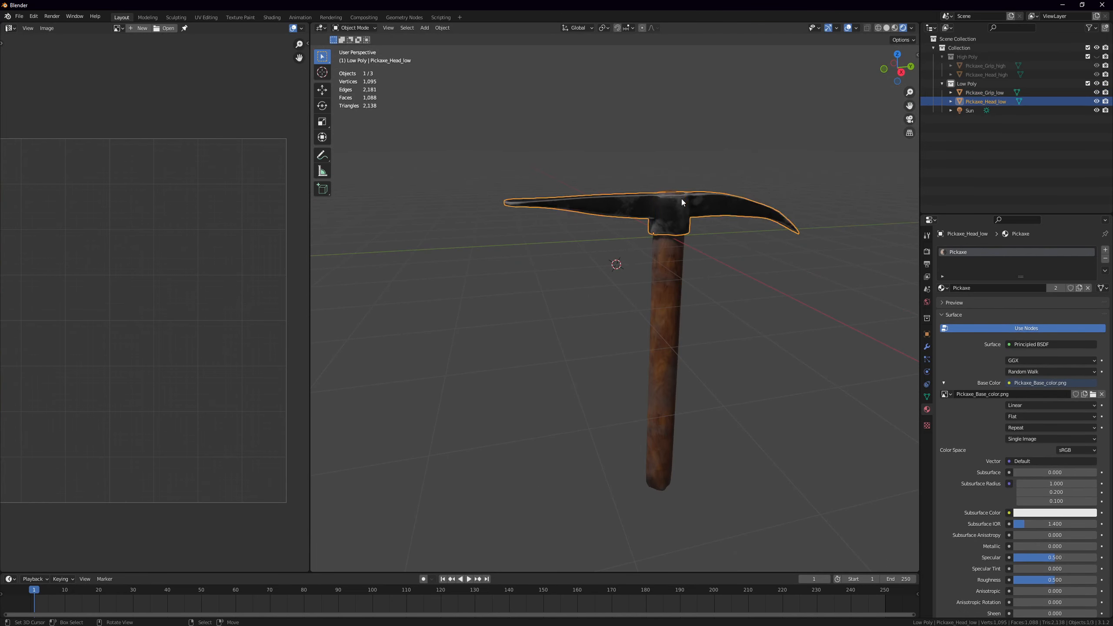
key("Tab")
key("Tab")
key("Tab")
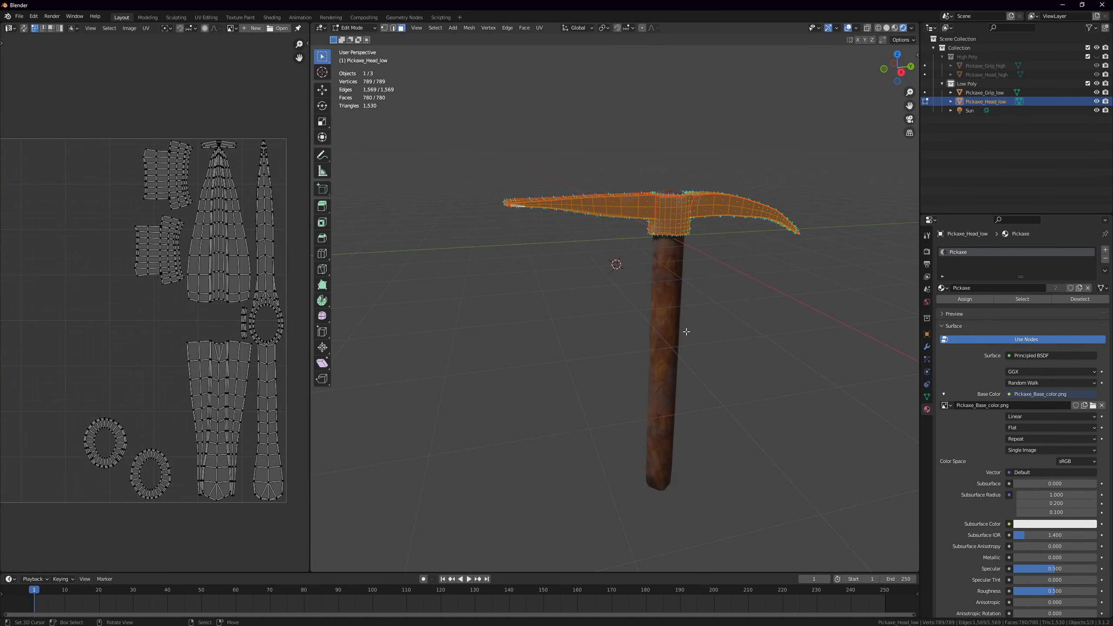
key("Tab")
left_click(676, 323, "shift")
key("Tab")
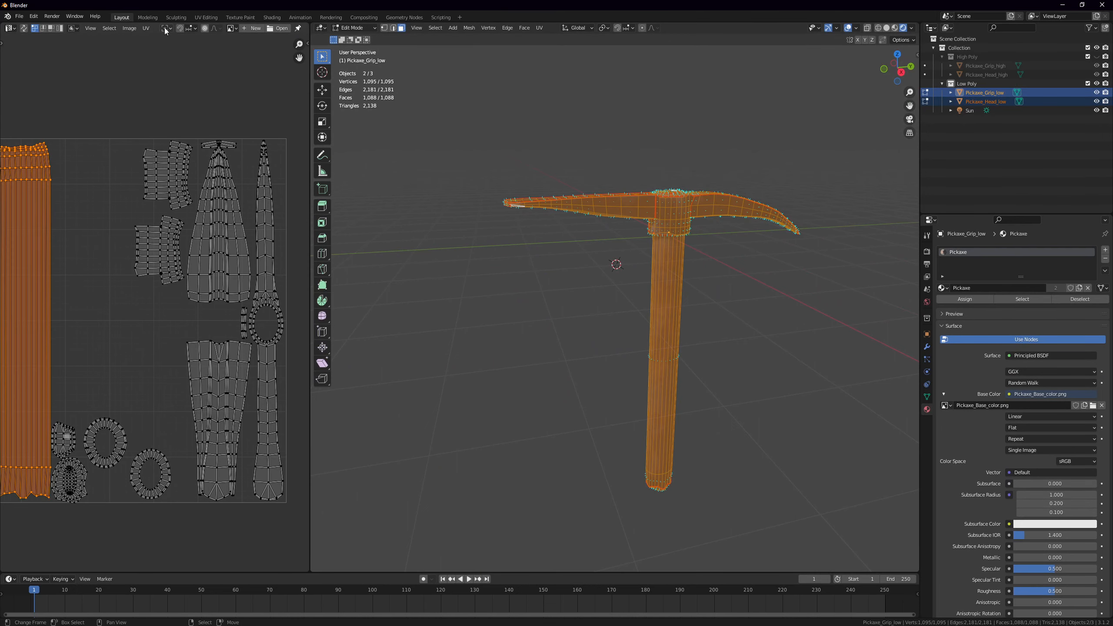
left_click(231, 29)
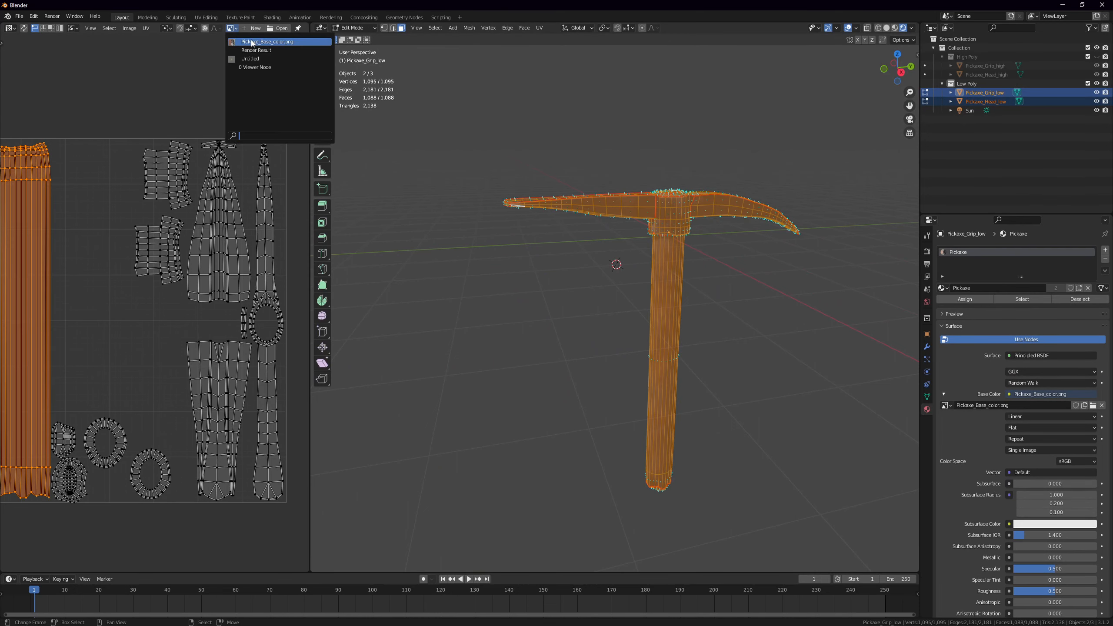
left_click(255, 43)
key("Tab")
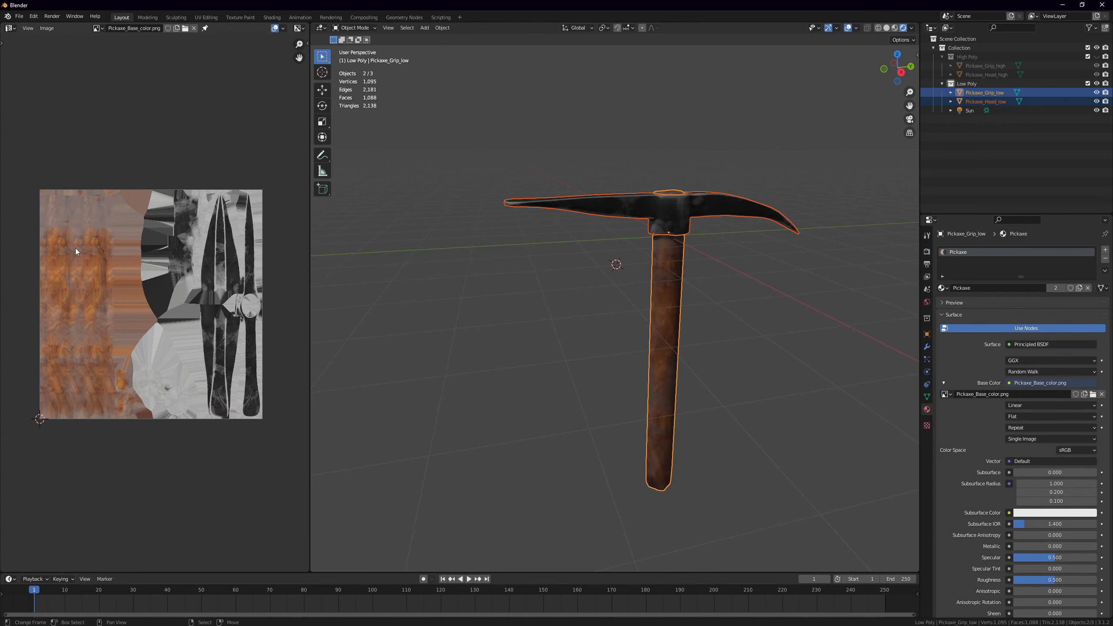
Deselect everything and examine the textured pickaxe's head and upper handle up close in a maximized viewport
middle_click_drag(521, 310, 464, 345)
key("ctrl+space")
left_click(563, 263)
scroll(565, 264, "up", 5)
key("alt+a")
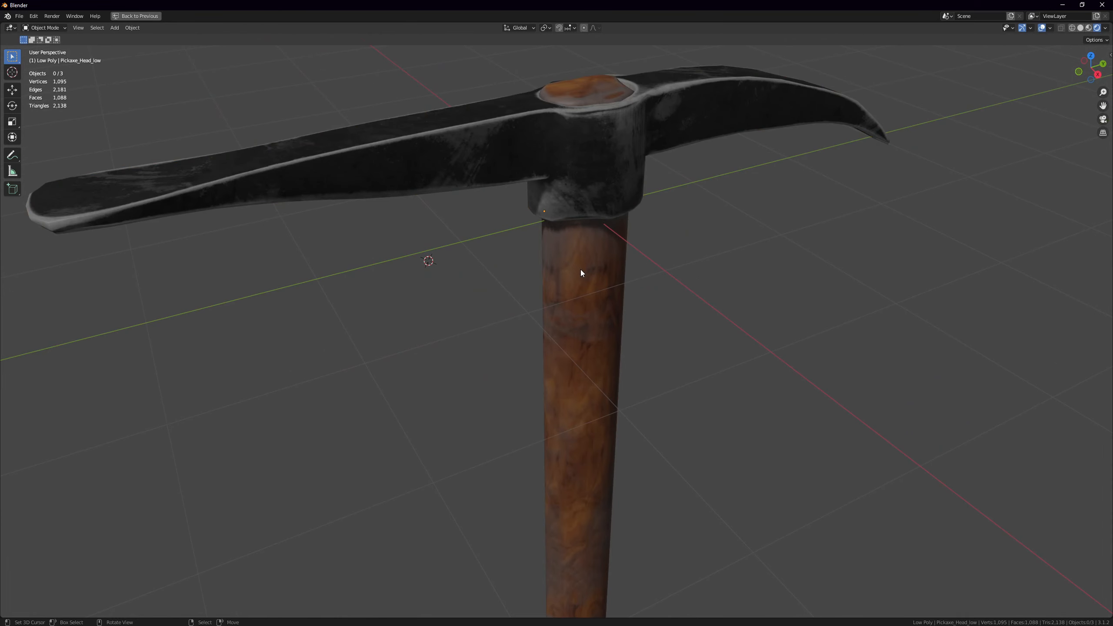
key("ctrl+space")
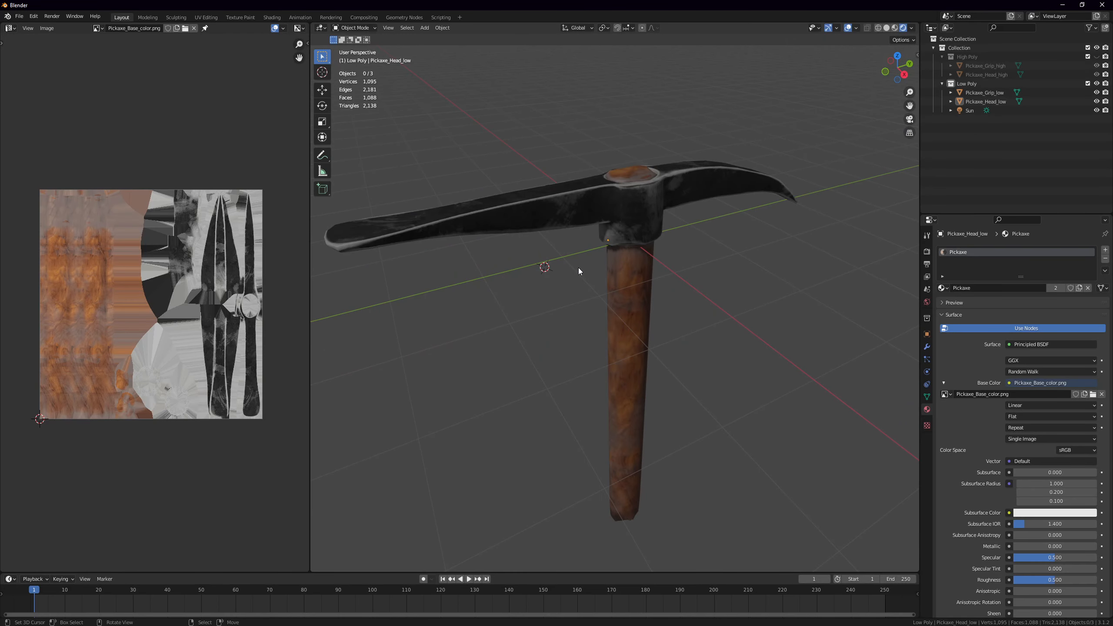
Join the low-poly pickaxe head and grip into a single object, with the grip as the active object
left_click(646, 212)
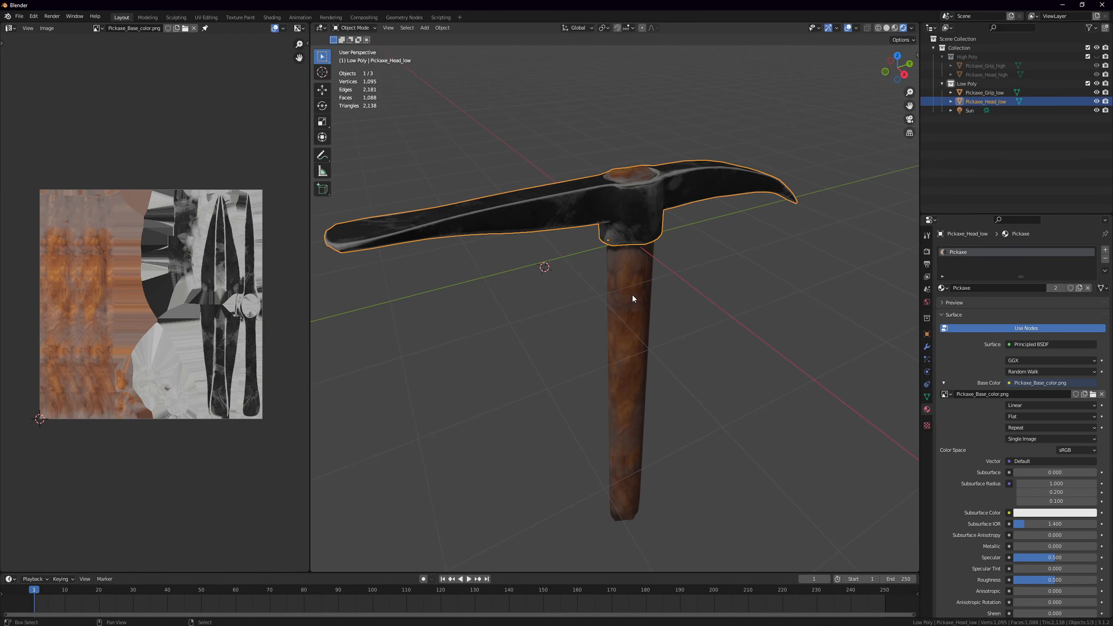
left_click(632, 299, "shift")
key("ctrl+j")
key("Tab")
key("Tab")
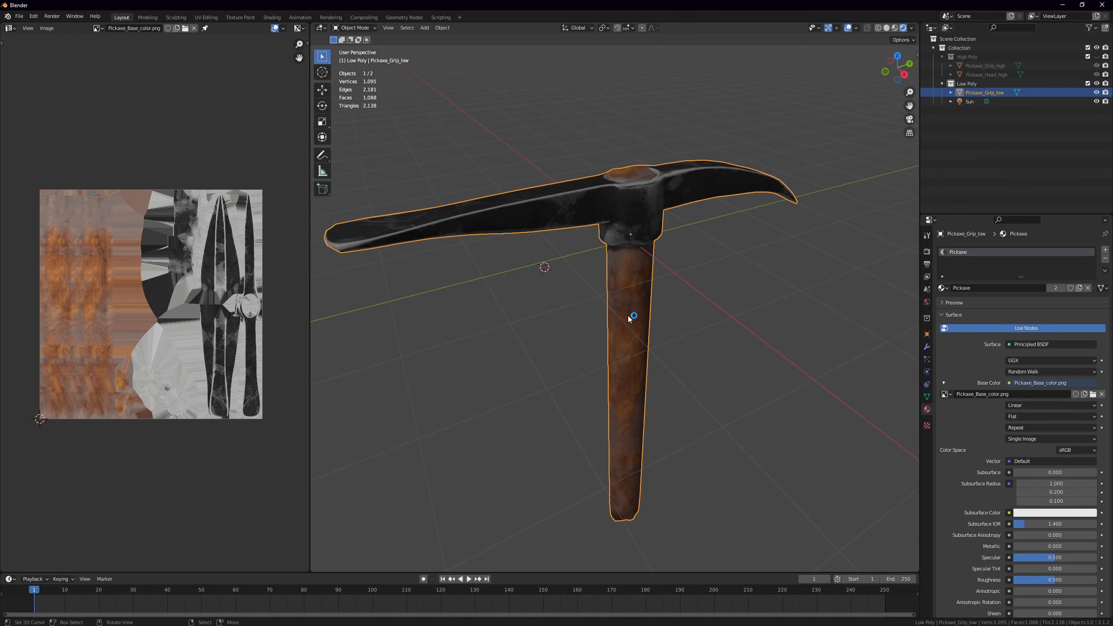
Rename the joined pickaxe TOOL_Pickaxe_A_Worn and apply its rotation and scale
double_click(992, 92)
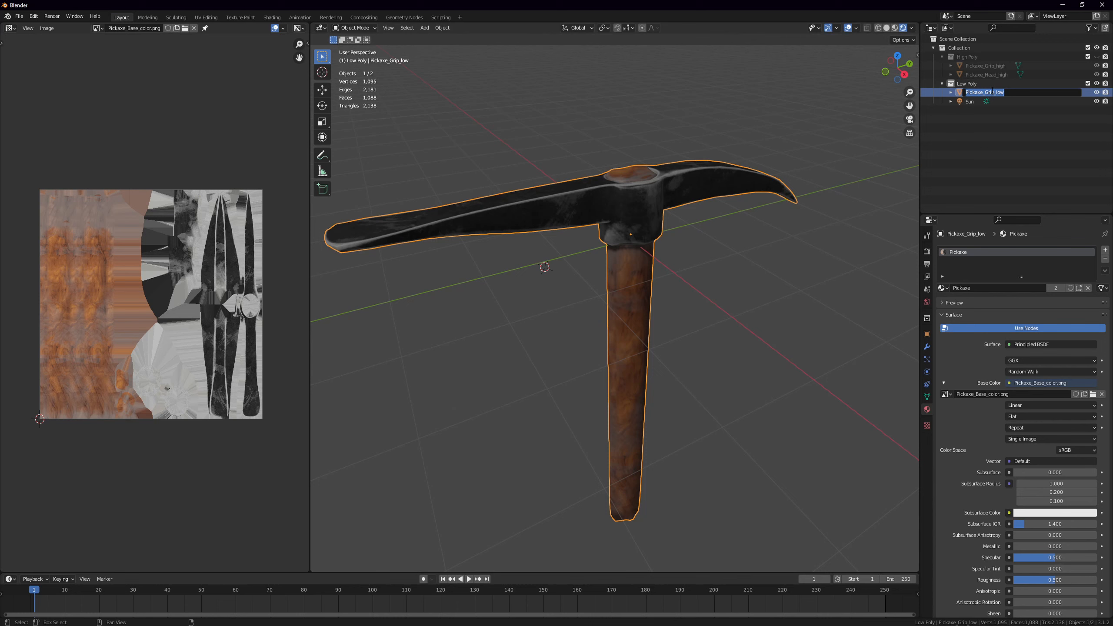
type("Worn")
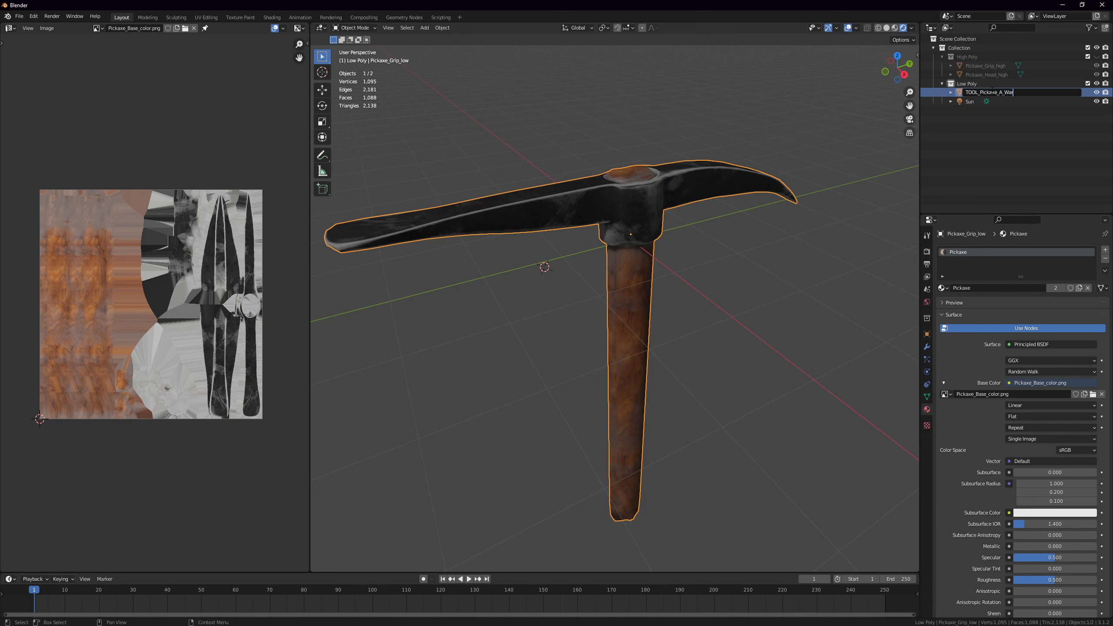
key("Return")
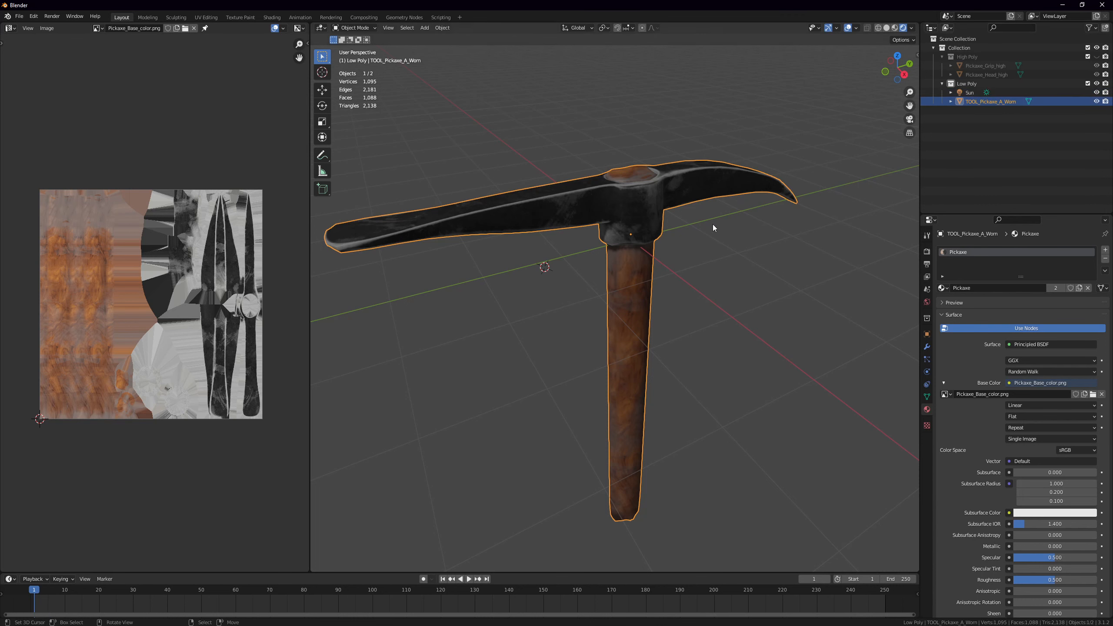
key("ctrl+a")
left_click(621, 241)
Duplicate the pickaxe and place the copy about 1.96 m away along the X axis
middle_click_drag(621, 241, 593, 213)
key("shift+d")
key("x")
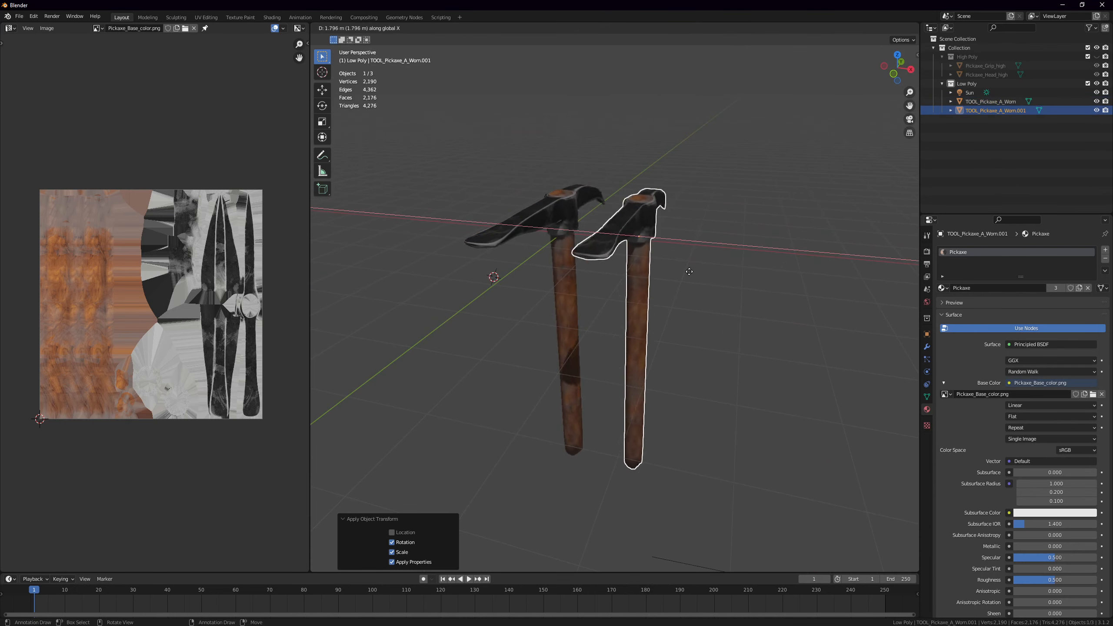
left_click(671, 259)
middle_click_drag(670, 258, 648, 280)
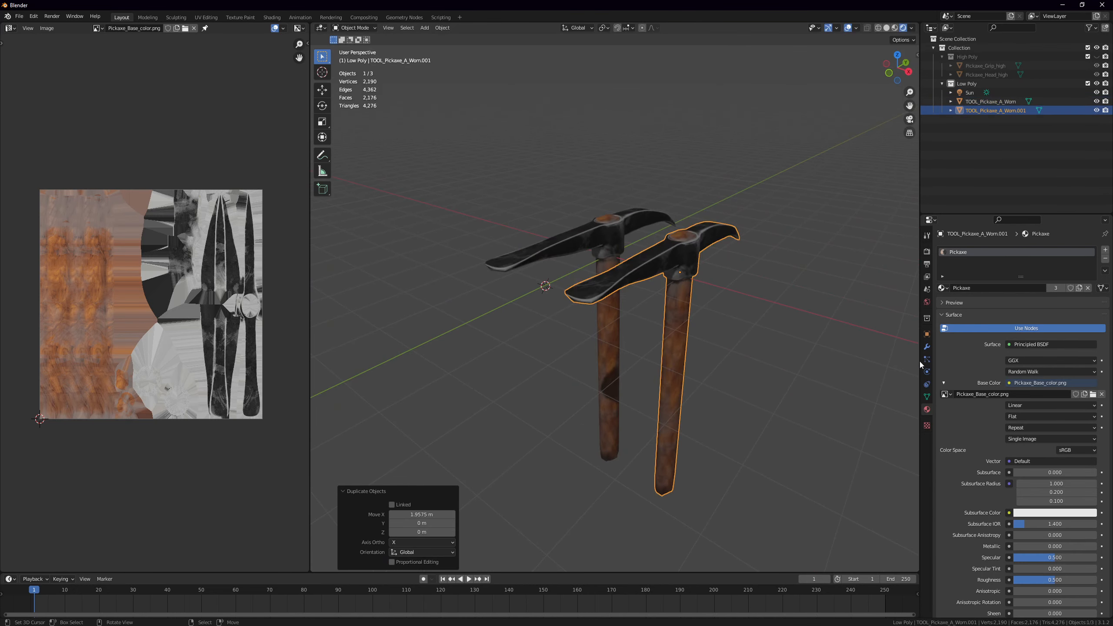
Add a Decimate modifier to the duplicated pickaxe and set its collapse ratio to 0.5
left_click(927, 347)
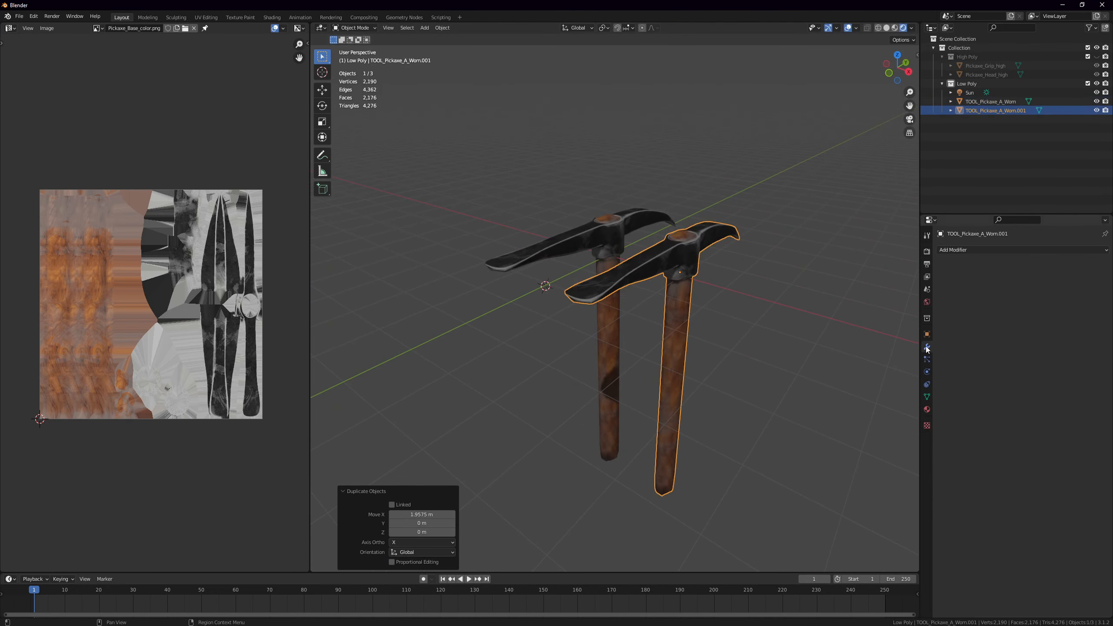
left_click(1000, 248)
left_click(950, 316)
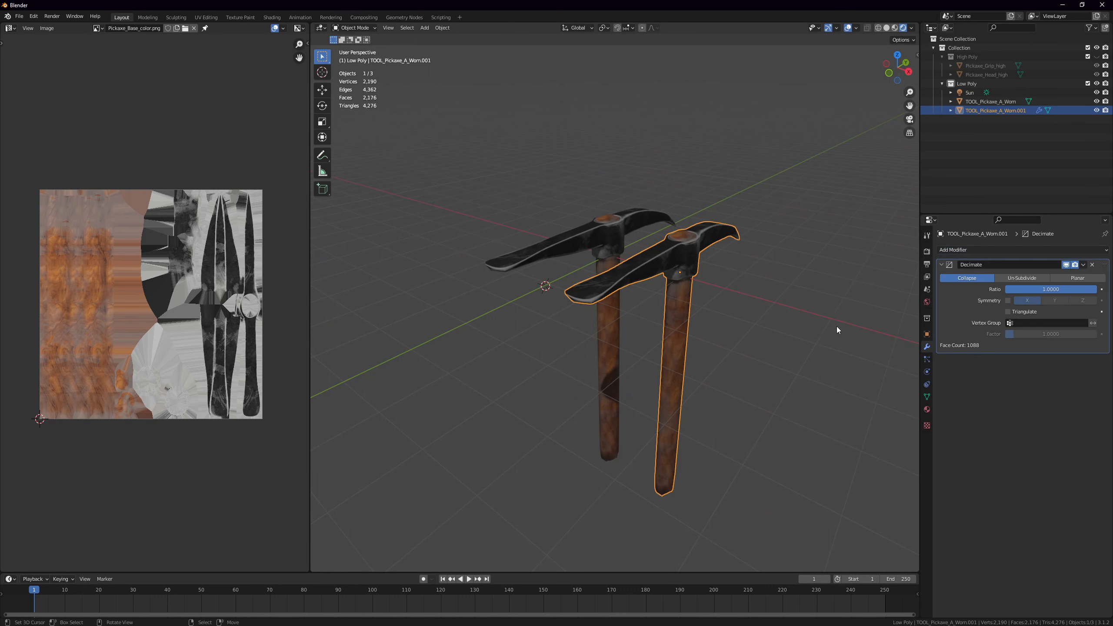
middle_click_drag(837, 326, 980, 293)
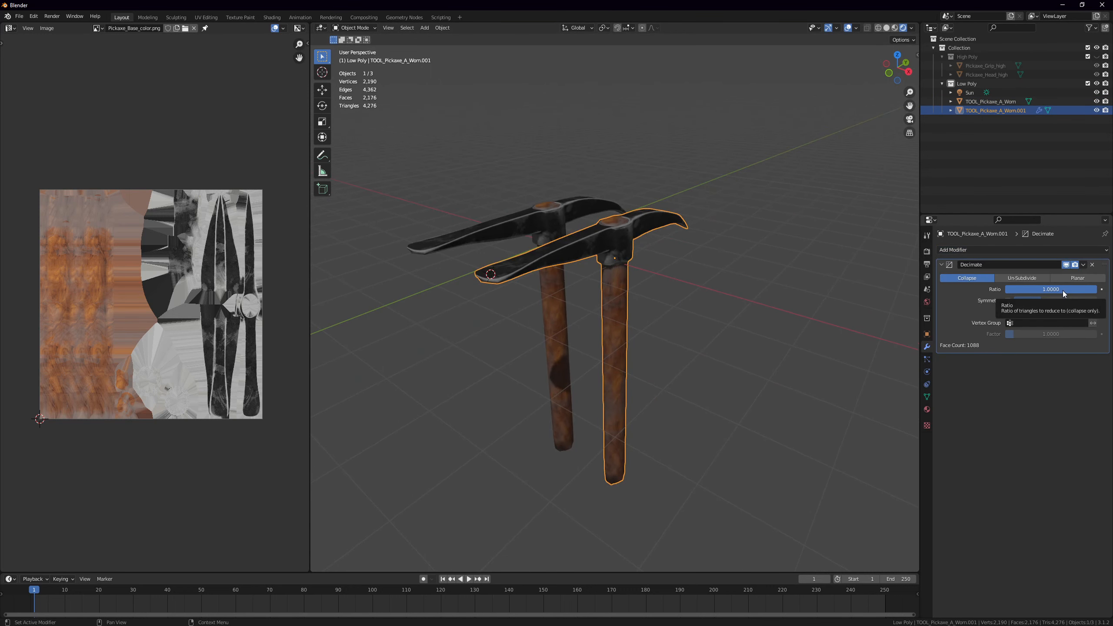
mouse_move(1063, 291)
left_mouse_down()
mouse_move(964, 291)
mouse_move(1051, 292)
left_mouse_up()
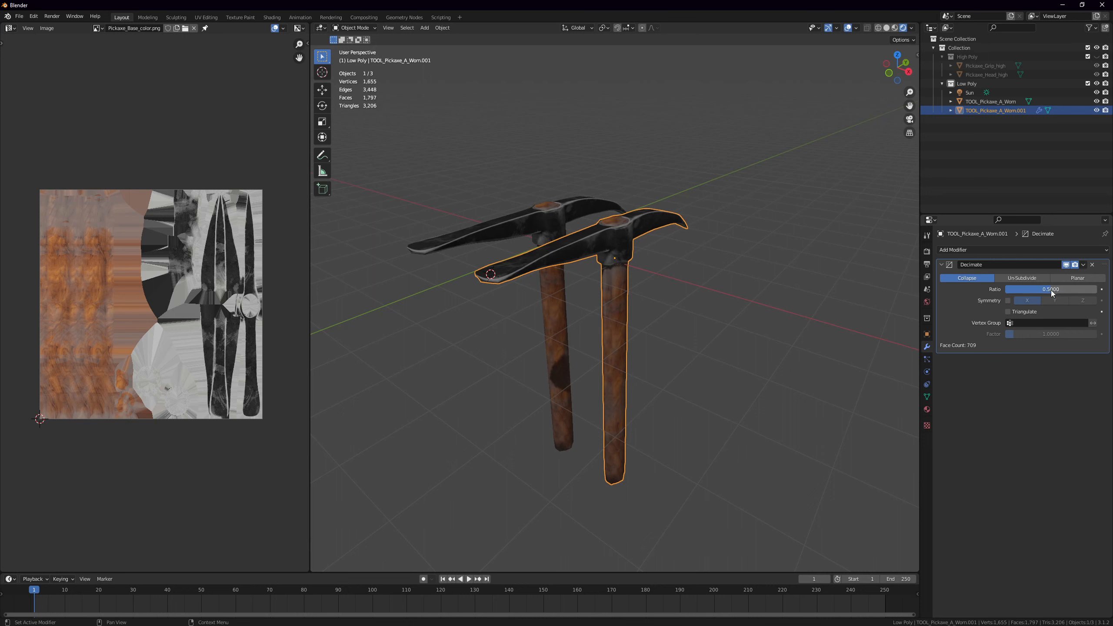
Rename the decimated copy TOOL_Pickaxe_A_Worn_LOD1 and apply its Decimate modifier
double_click(1014, 109)
left_click_drag(1016, 110, 1034, 110)
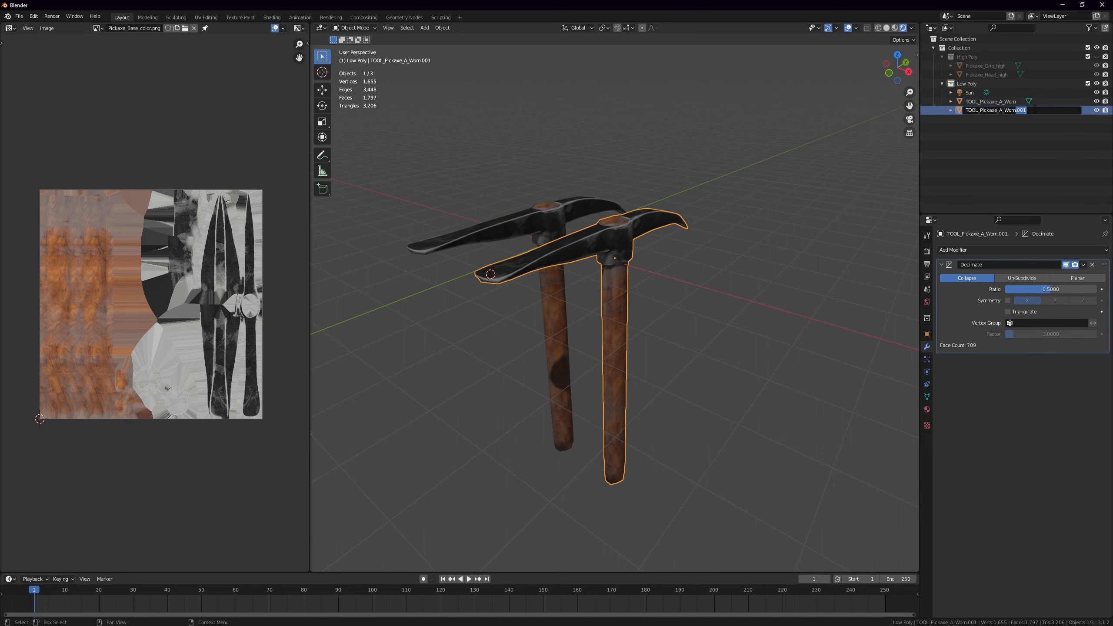
type("_LOD1")
key("Return")
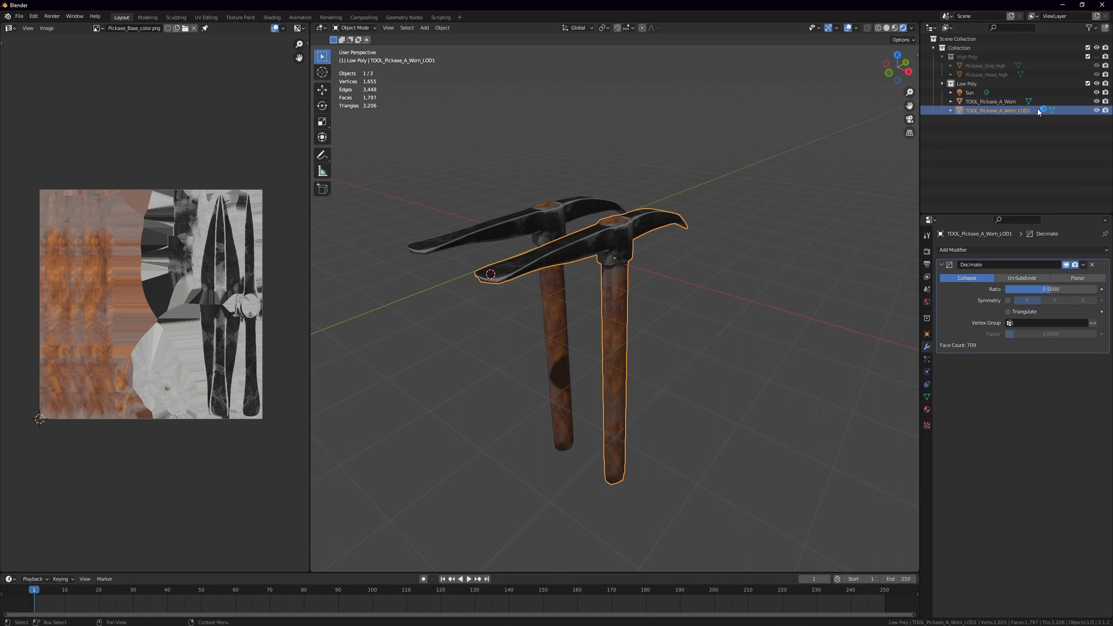
left_click(1083, 265)
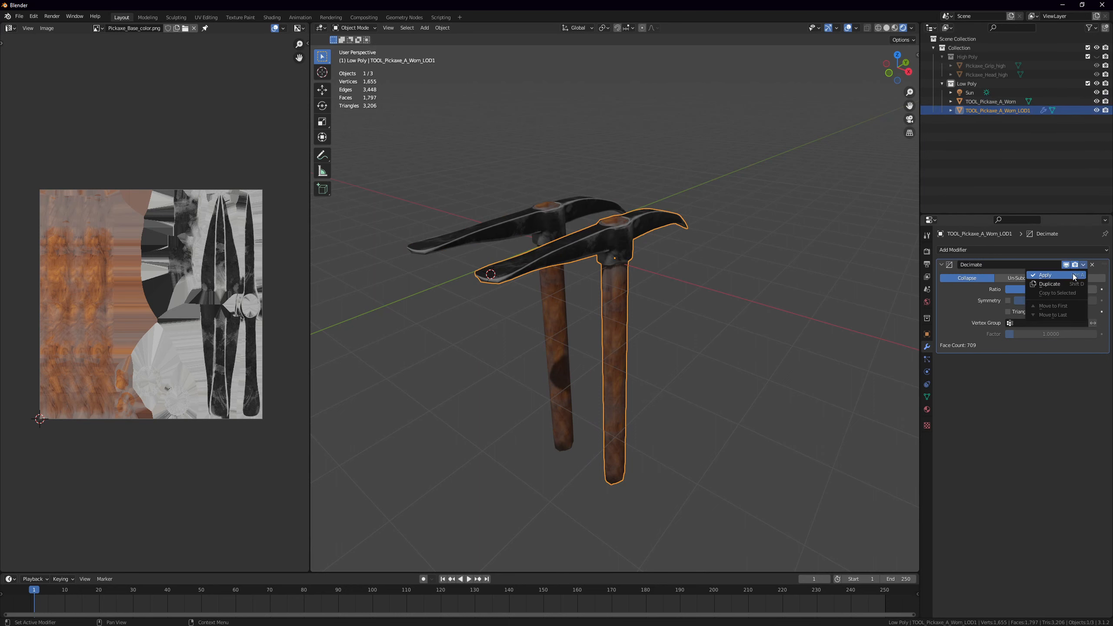
left_click(1075, 276)
Duplicate the LOD1 pickaxe along the X axis, then shift the copy back about 0.26 m towards the others
middle_click_drag(684, 291, 737, 287)
key("shift+d")
key("x")
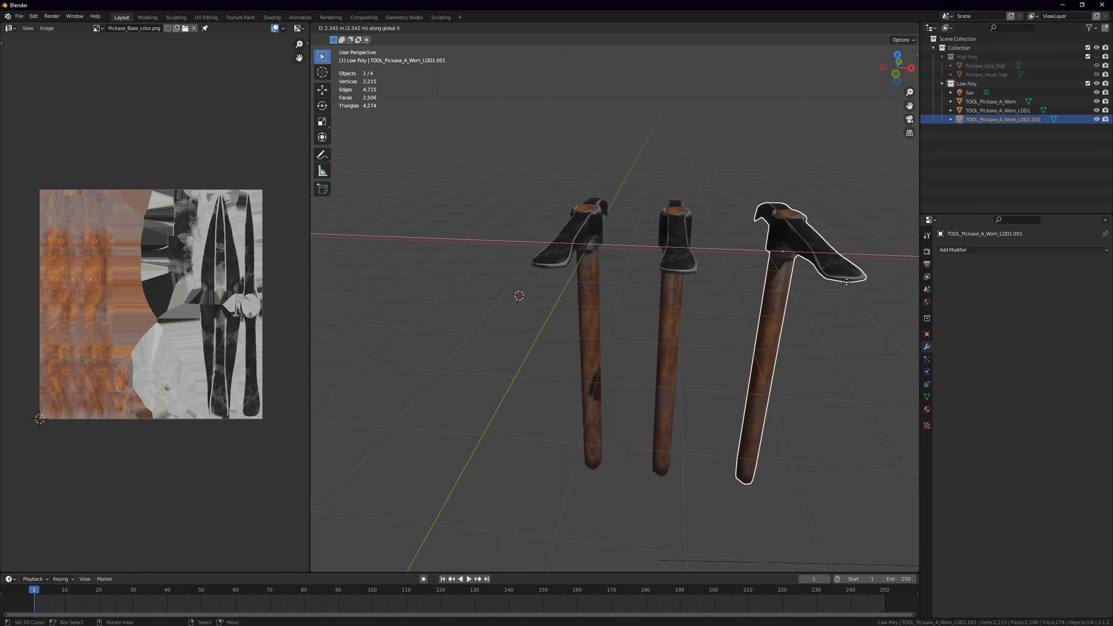
left_click(850, 282)
middle_click_drag(852, 281, 881, 303, "shift")
key("g")
key("x")
left_click(719, 283)
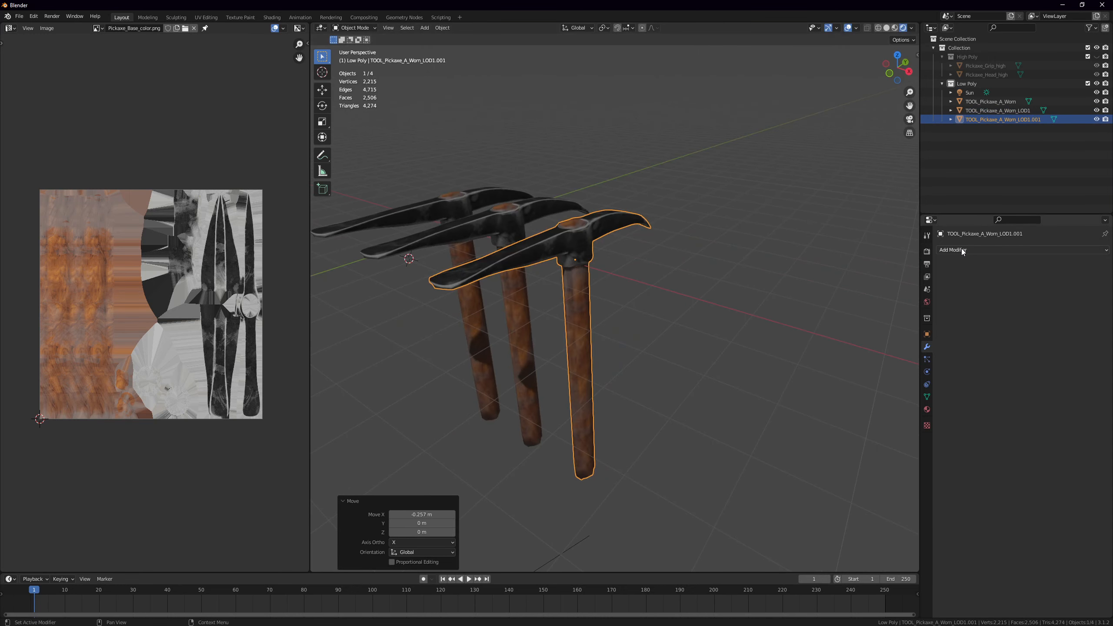
Add a Decimate modifier with a 0.5 ratio to the copy of the LOD1 pickaxe and apply it
left_click(962, 249)
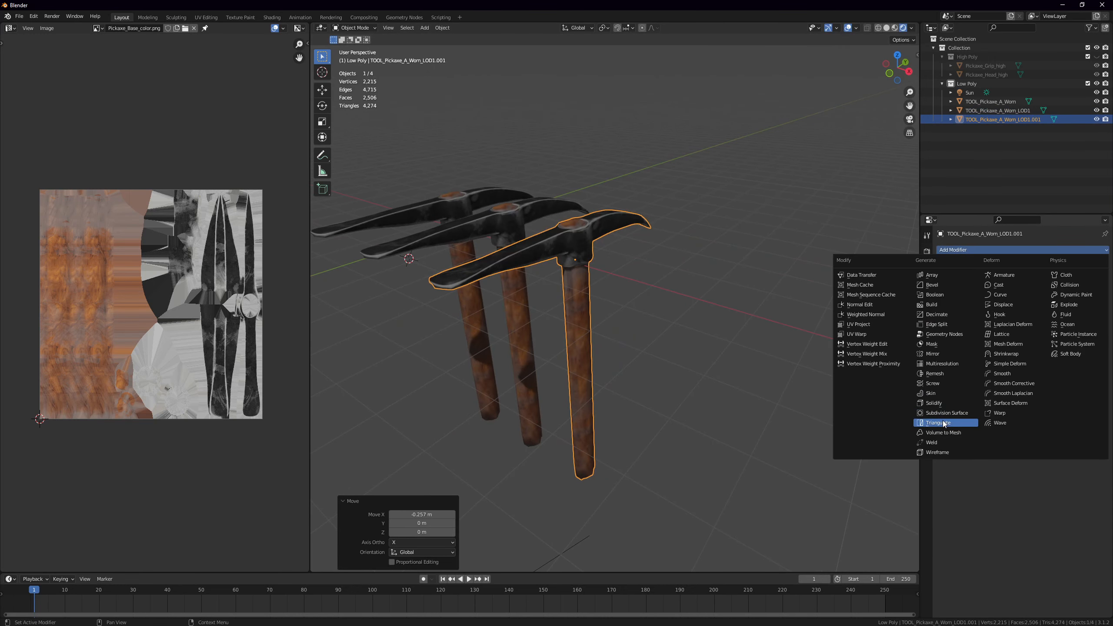
left_click(960, 314)
left_click(1073, 289)
type("0.5")
key("Return")
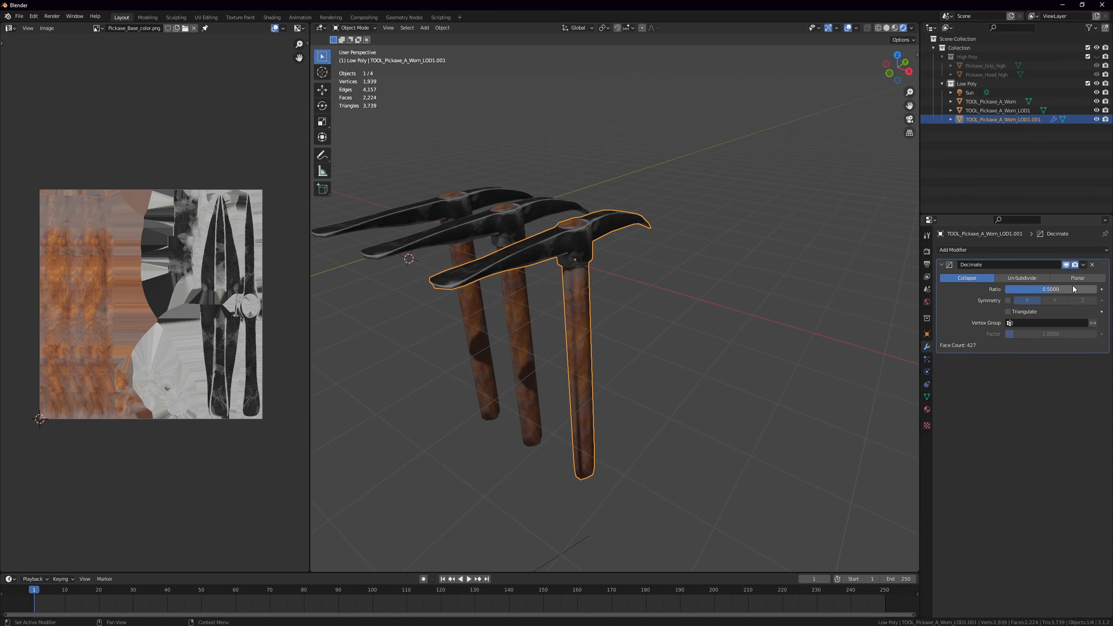
left_click(1083, 264)
left_click(1056, 273)
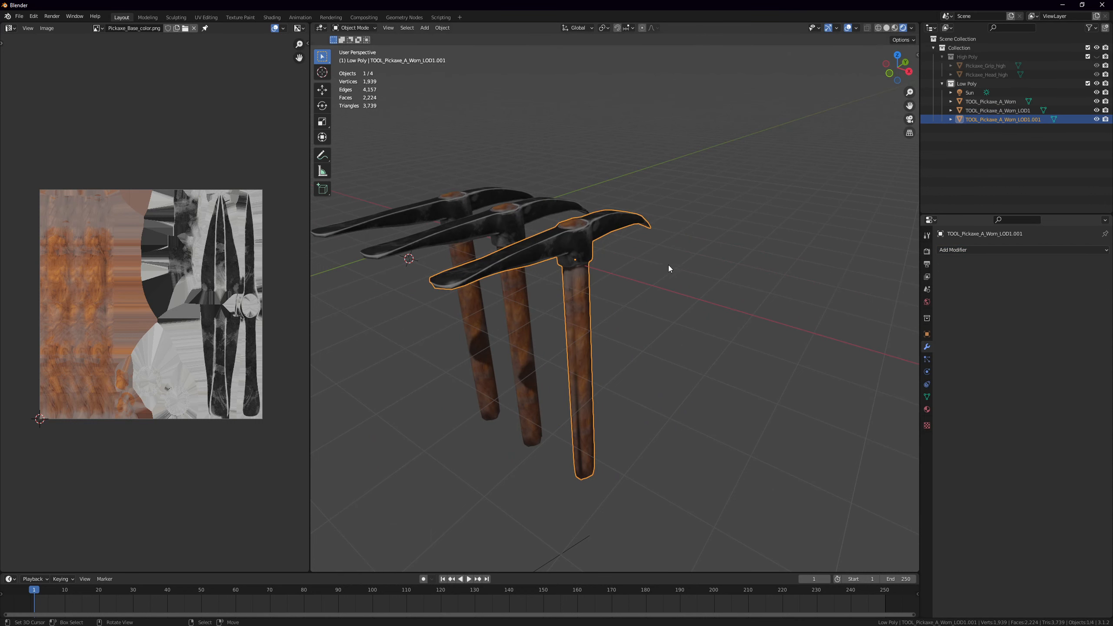
Rename the newly decimated third pickaxe TOOL_Pickaxe_A_Worn_LOD2
middle_click_drag(668, 264, 1019, 165)
double_click(1027, 119)
left_click_drag(1026, 119, 1057, 118)
type("2")
key("Return")
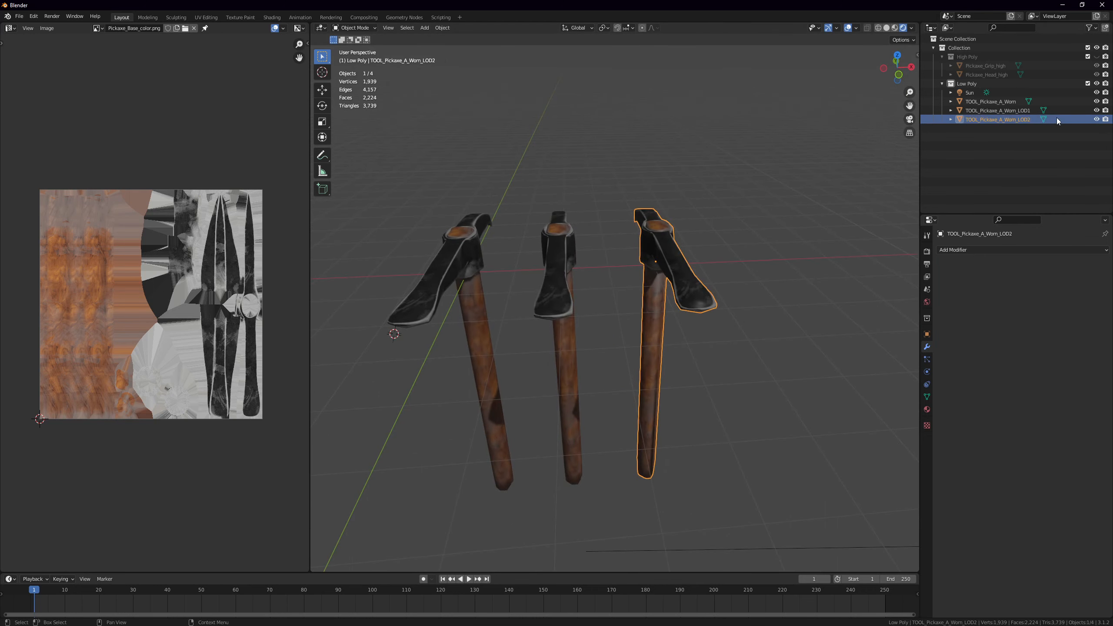
Duplicate the LOD2 pickaxe and place the copy about 1.82 m further along the X axis
middle_click_drag(882, 202, 697, 237)
key("shift+d")
key("x")
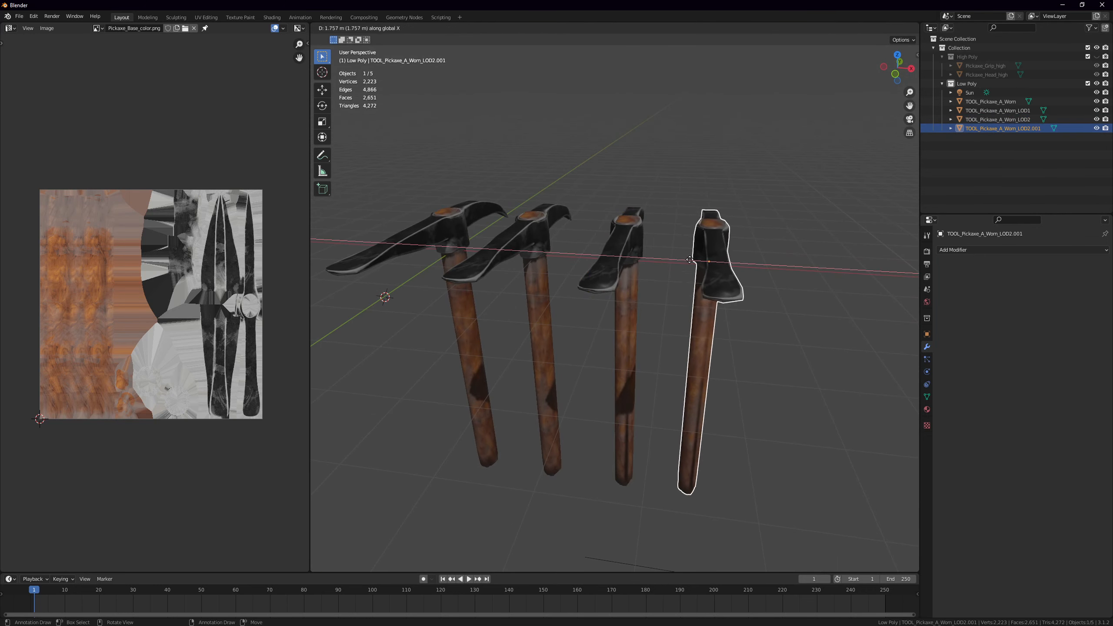
left_click(954, 317)
Add a Decimate modifier with a 0.5 ratio to the copy of the LOD2 pickaxe and apply it
left_click(981, 250)
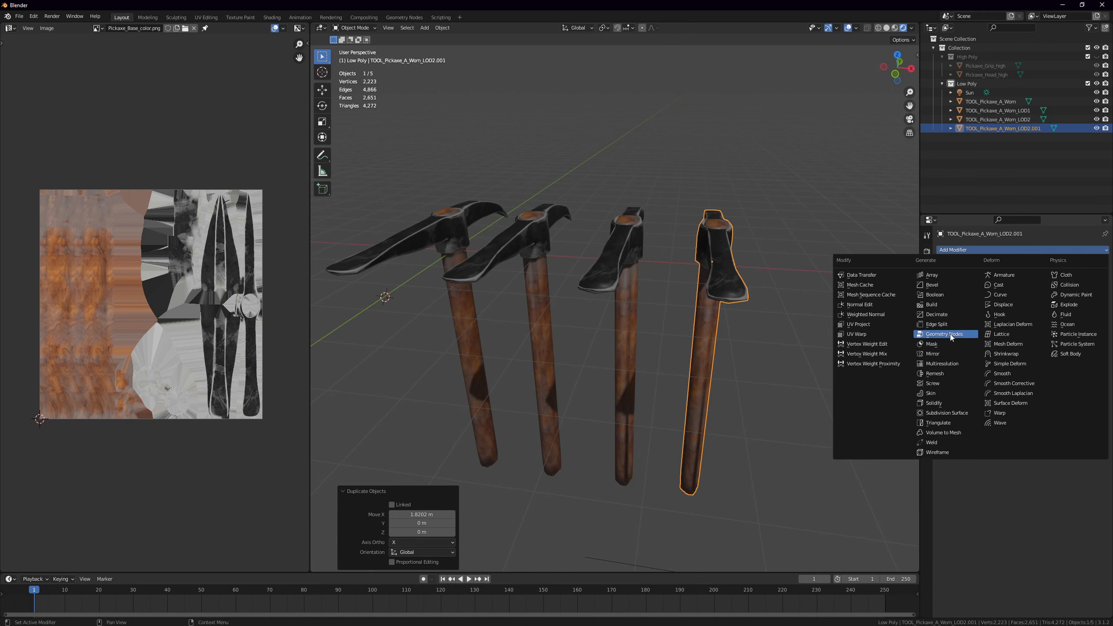
left_click(946, 315)
left_click(1048, 288)
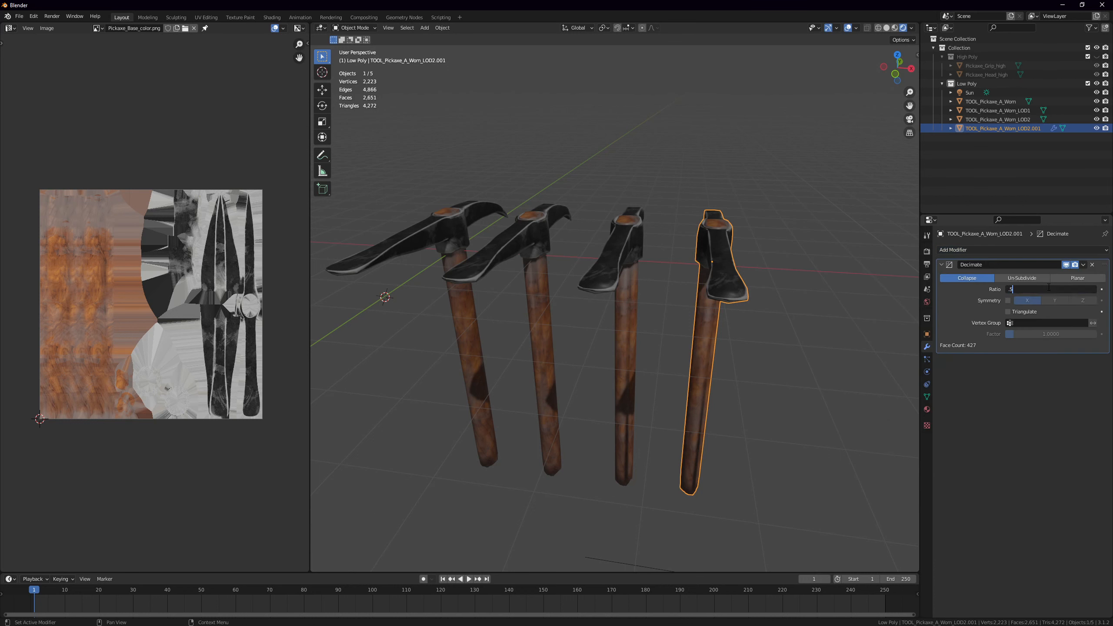
key("Return")
left_click(1083, 265)
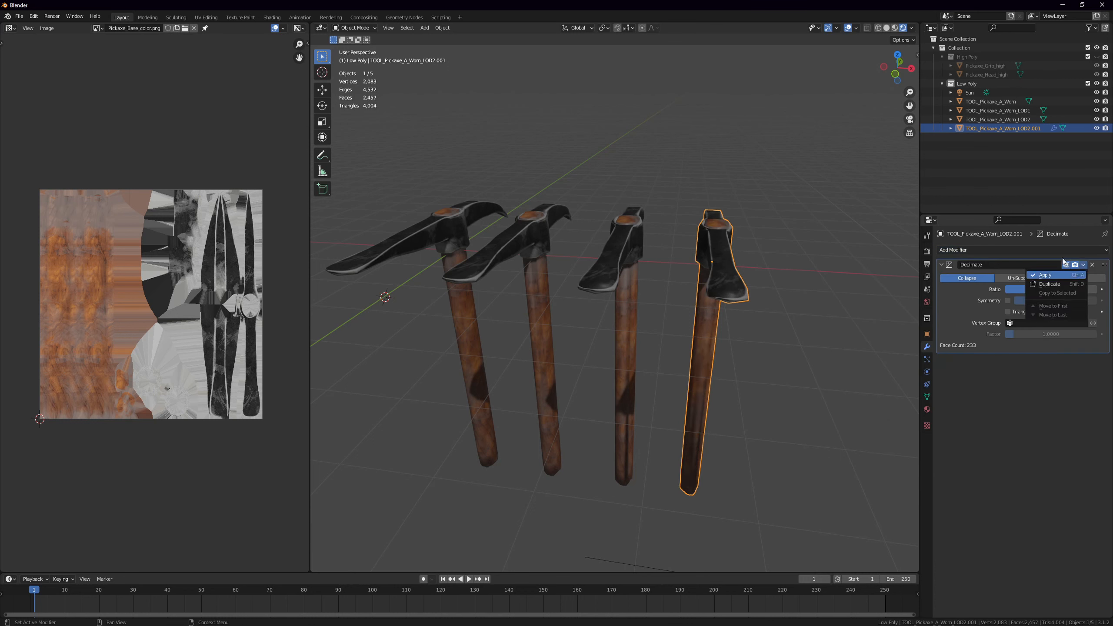
left_click(1058, 275)
Rename the fourth pickaxe in the row TOOL_Pickaxe_A_Worn_LOD3
double_click(1036, 129)
left_click_drag(1026, 129, 1047, 128)
type("3")
key("Return")
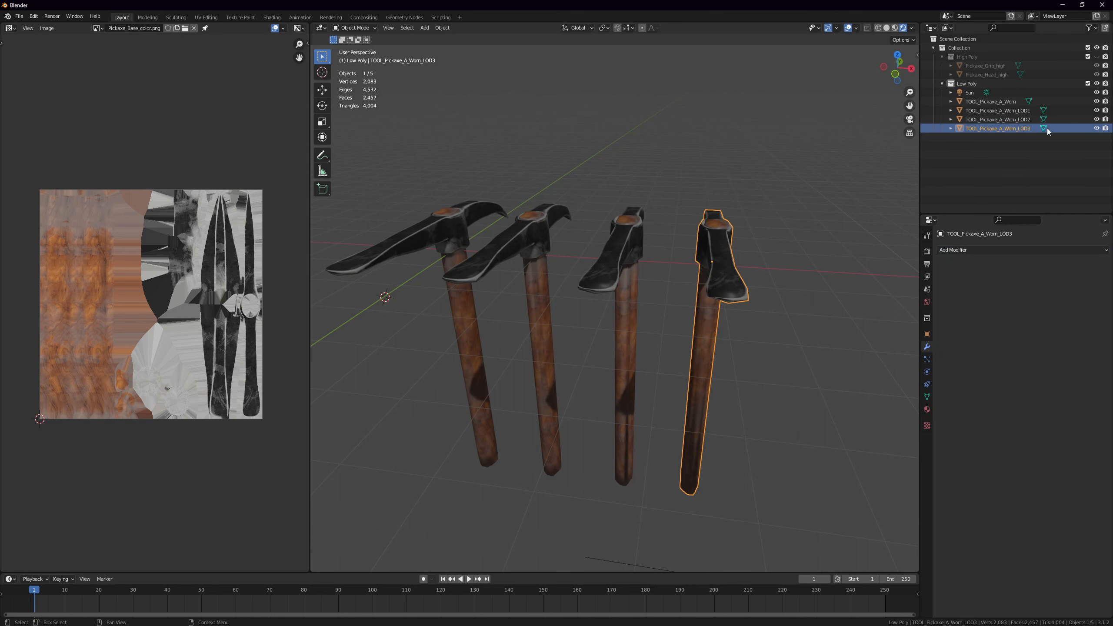
Deselect everything and compare the four pickaxe detail levels in a maximized viewport, switching from rendered to solid shading
left_click(811, 258)
scroll(788, 274, "down", 4)
middle_click_drag(766, 283, 744, 293)
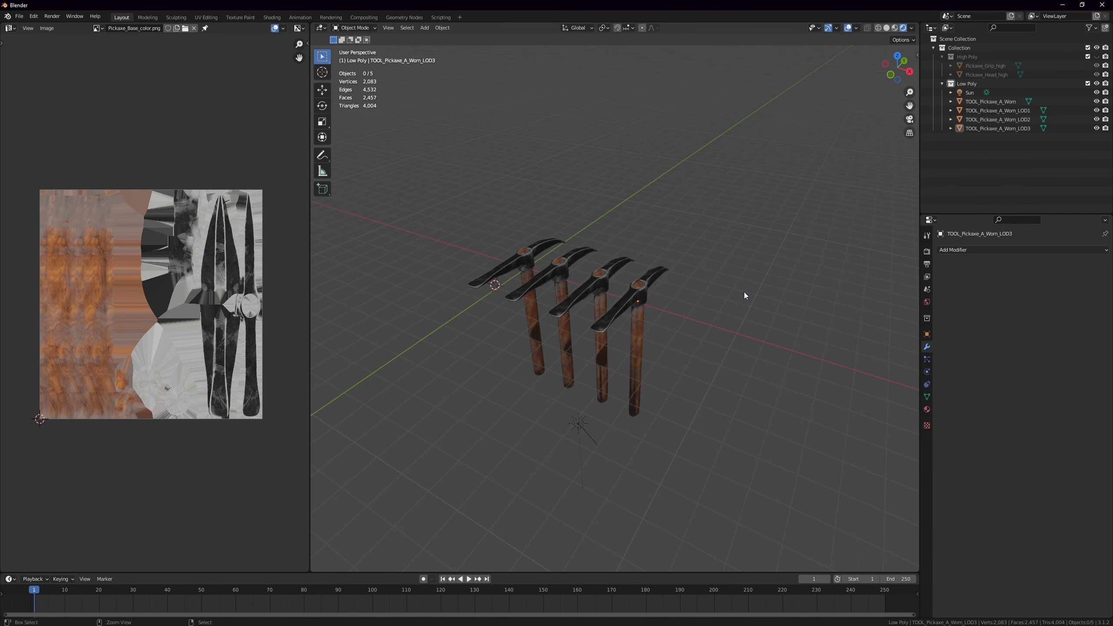
key("ctrl+space")
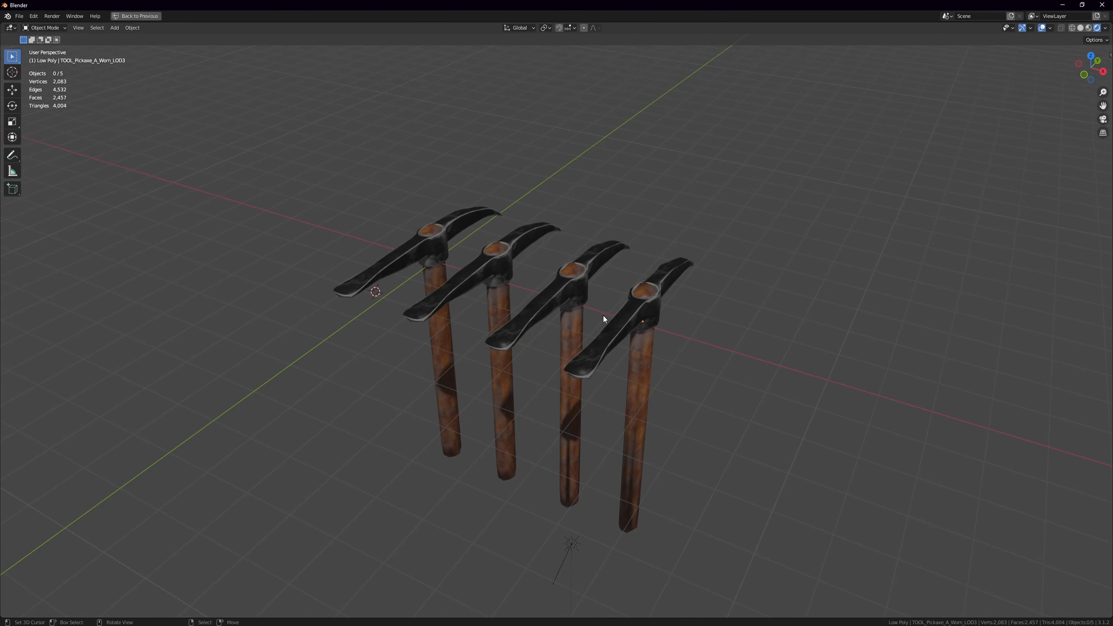
scroll(603, 317, "up", 2)
scroll(604, 319, "down", 2)
key("shift+z")
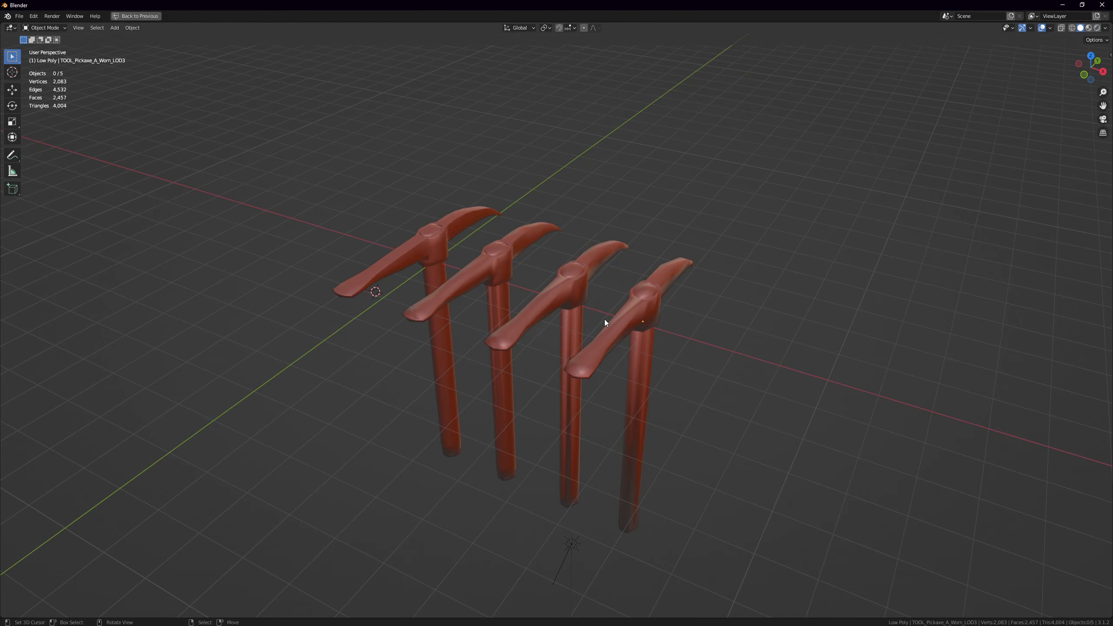
Display the four pickaxe detail levels in wireframe shading with X-ray turned off
key("shift+z")
mouse_move(609, 362)
middle_mouse_down()
mouse_move(631, 356)
mouse_move(629, 375)
mouse_move(567, 432)
mouse_move(578, 440)
mouse_move(431, 366)
middle_mouse_up()
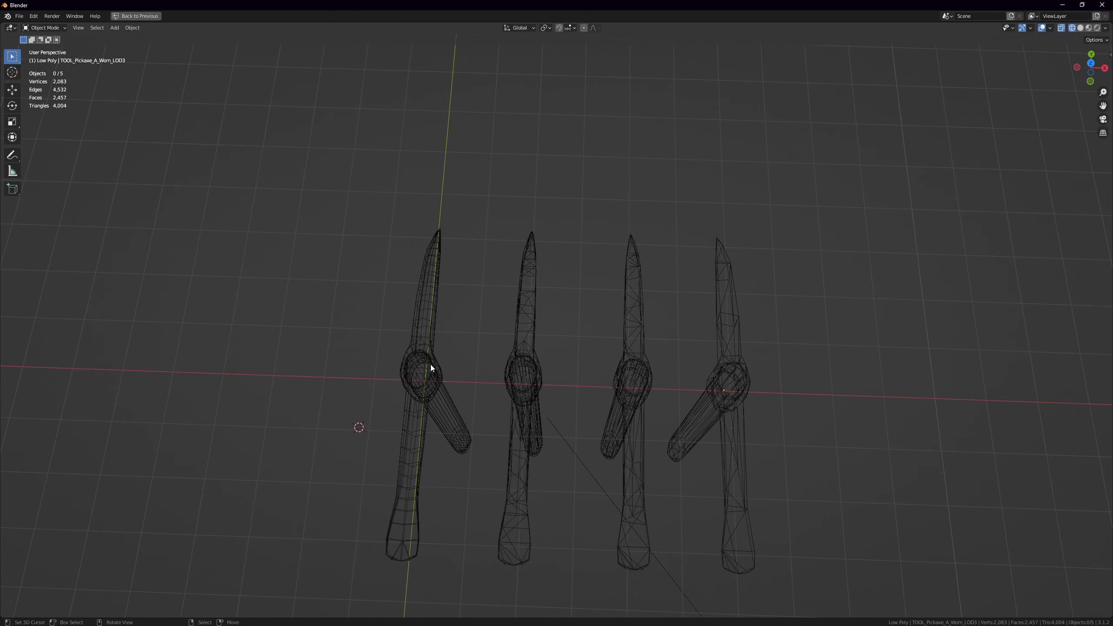
middle_click_drag(662, 376, 993, 91)
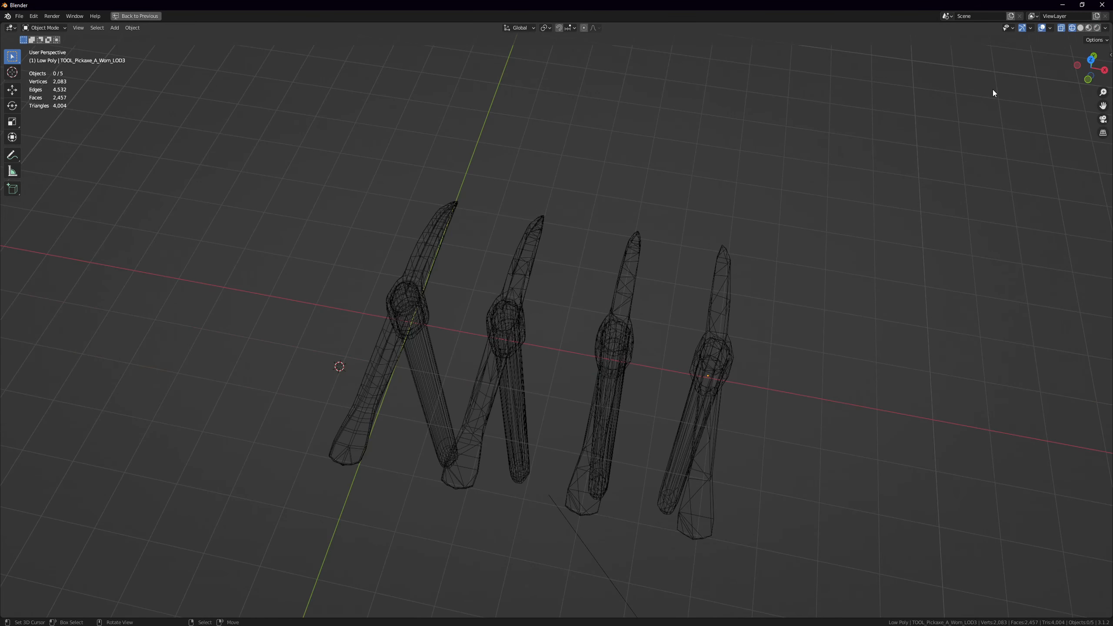
left_click(1106, 28)
left_click(1106, 28)
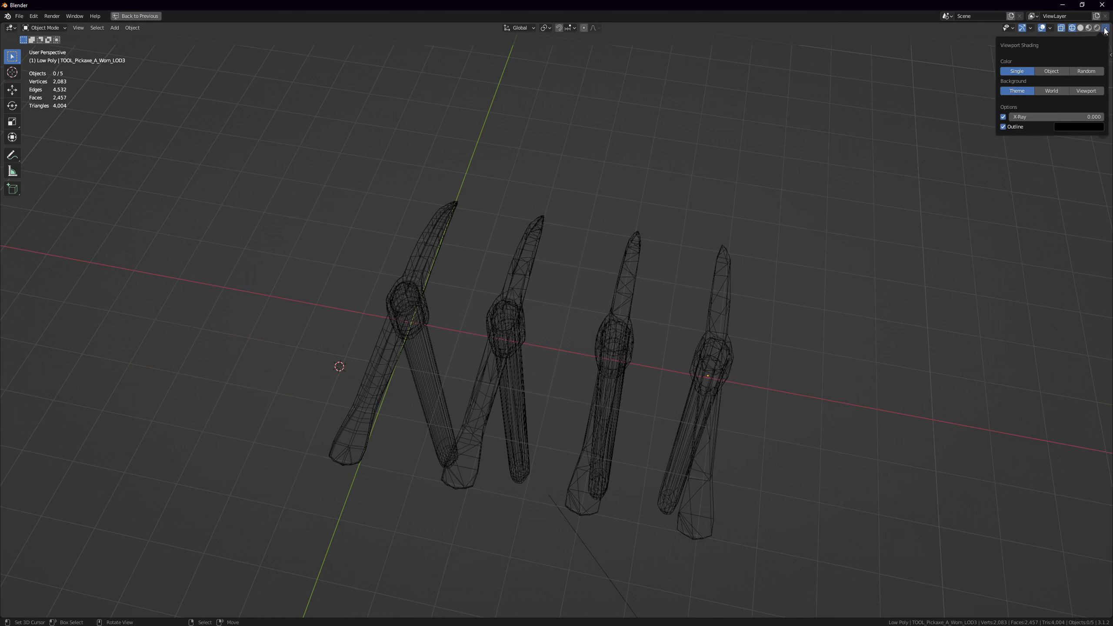
left_click(1073, 28)
left_click(1064, 28)
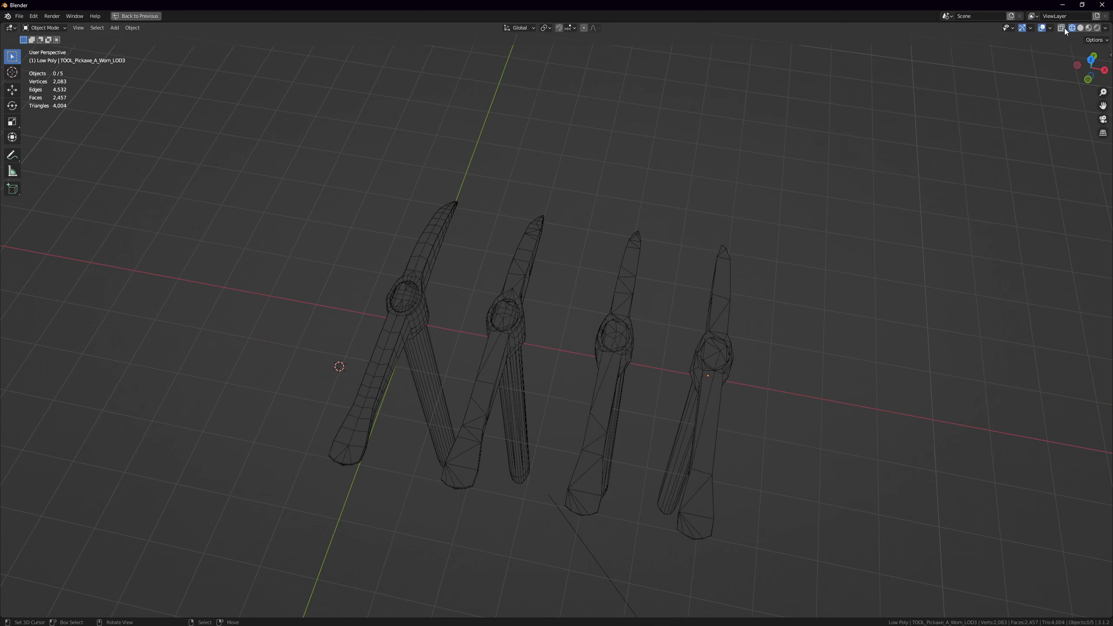
left_click(1063, 28)
left_click(1064, 28)
middle_click_drag(779, 248, 828, 240)
Hide the floor grid and the X and Y axis lines in the viewport overlays
left_click(1030, 29)
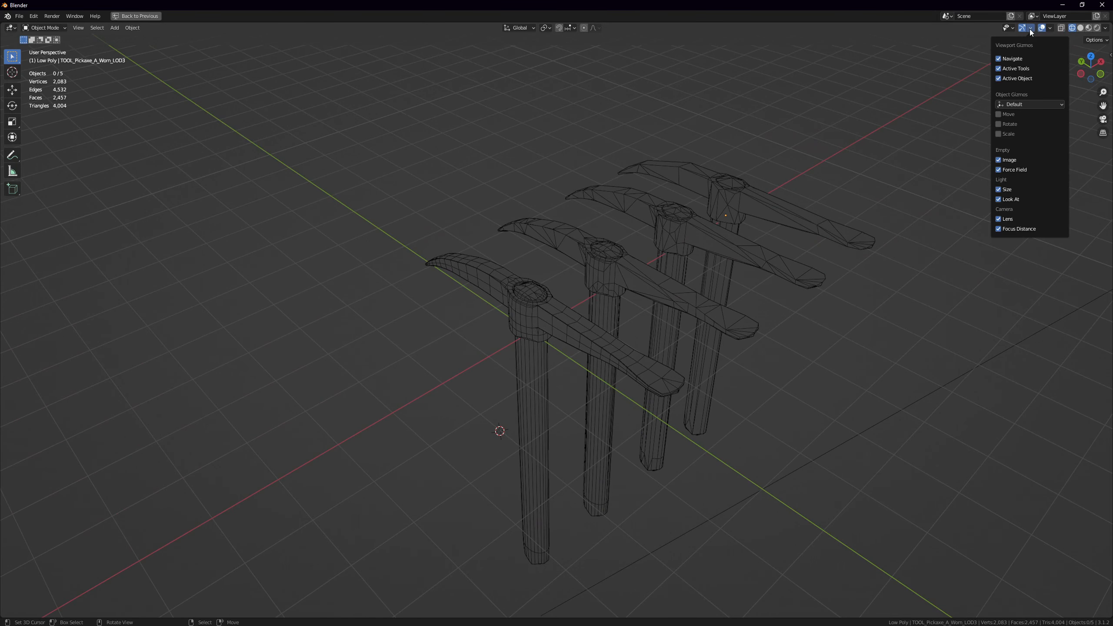
left_click(1050, 29)
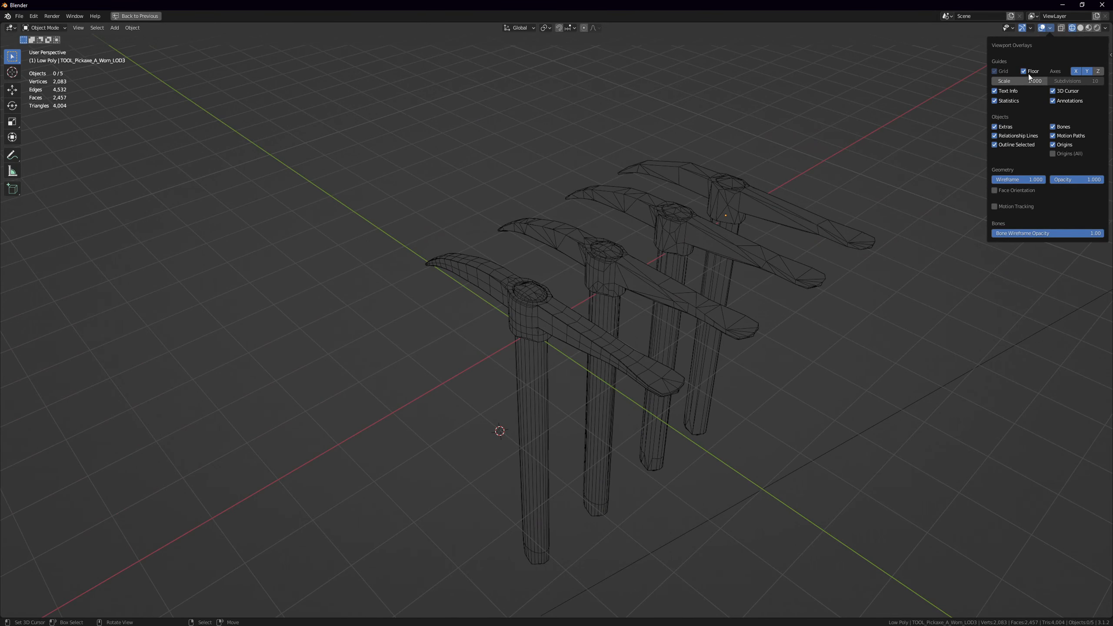
left_click(1050, 28)
left_click(1074, 72)
middle_click_drag(940, 154, 742, 334)
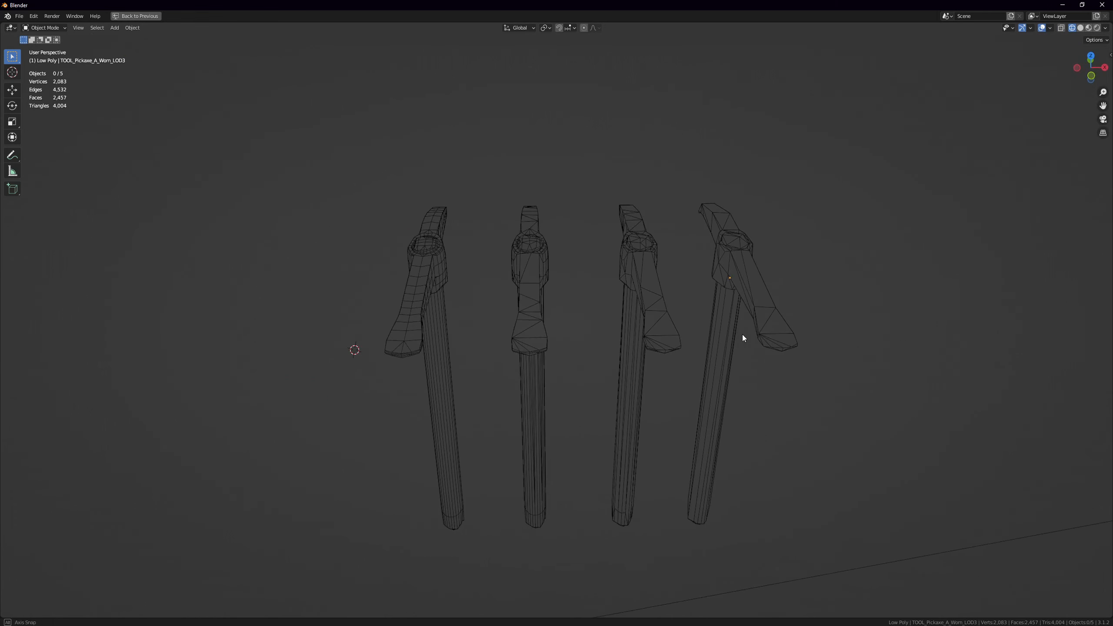
Delete the light object from the scene
scroll(610, 362, "down", 3)
left_click(728, 388)
key("Delete")
scroll(570, 370, "up", 3)
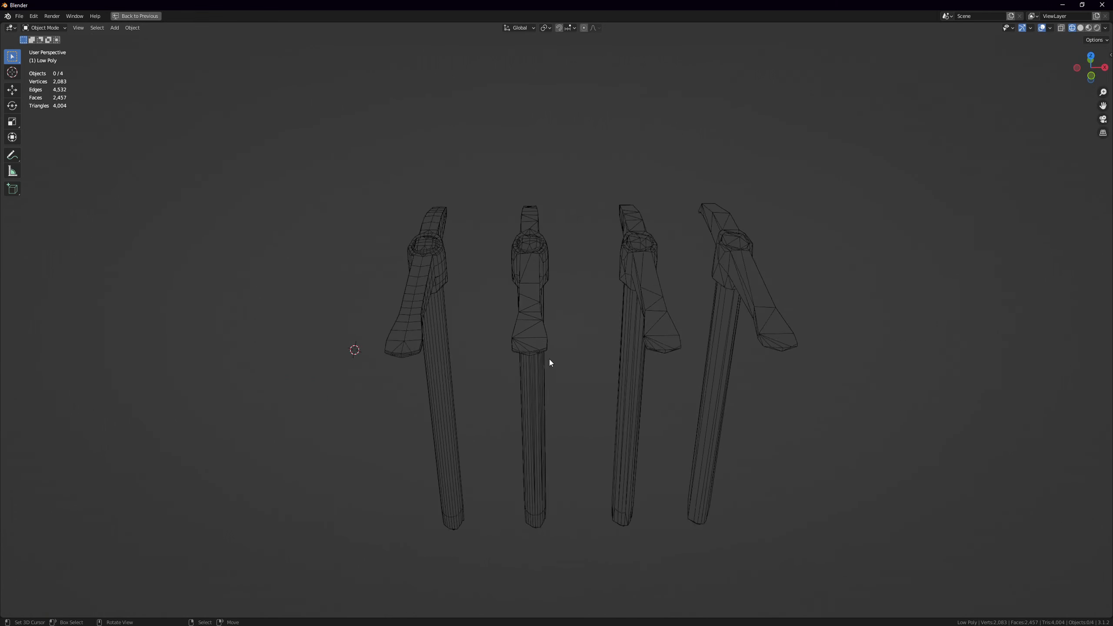
Select the LOD1, LOD2 and LOD3 pickaxes and move them about 8.57 m along the X axis, away from the original
left_click(427, 249)
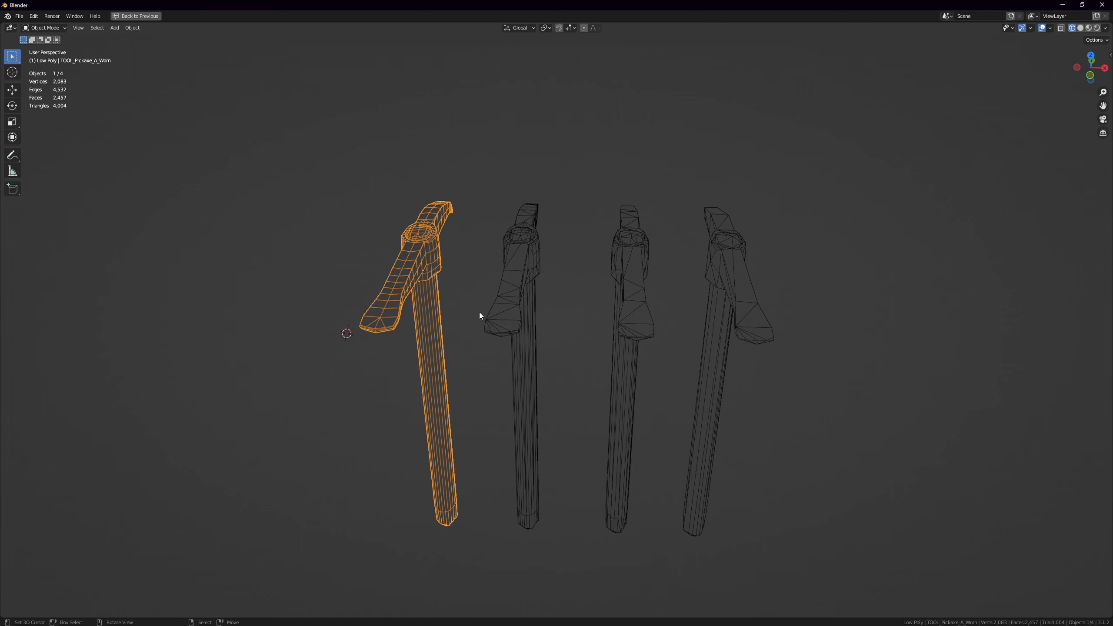
scroll(540, 341, "down", 8)
middle_click_drag(566, 447, 542, 388)
left_click(553, 453)
left_click(546, 347)
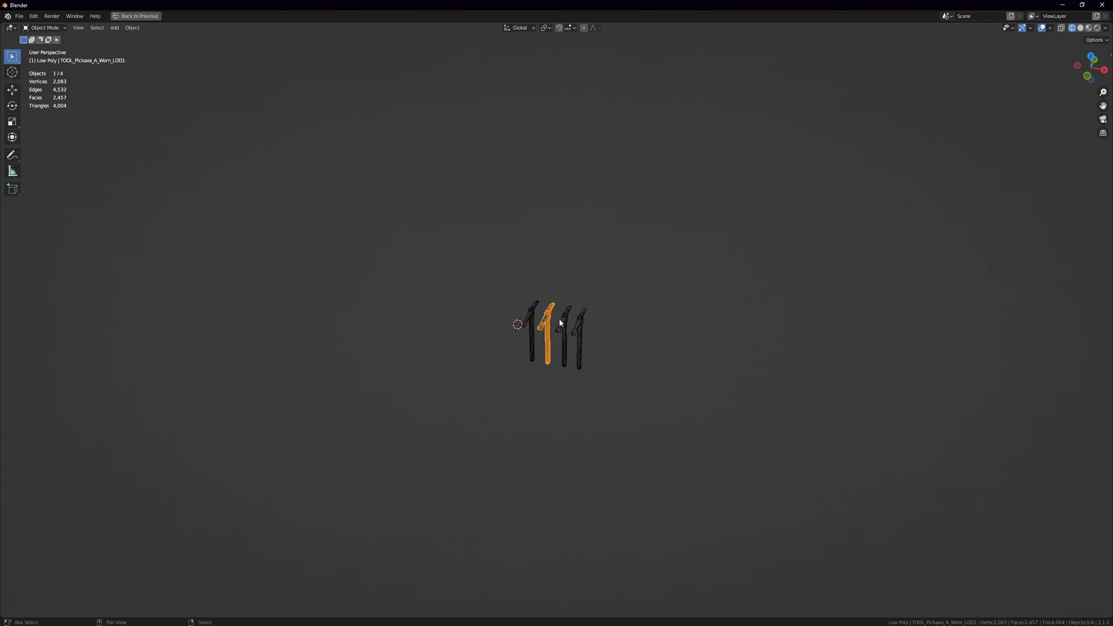
left_click(563, 326, "shift")
left_click(579, 333, "shift")
key("g")
key("x")
left_click(587, 341)
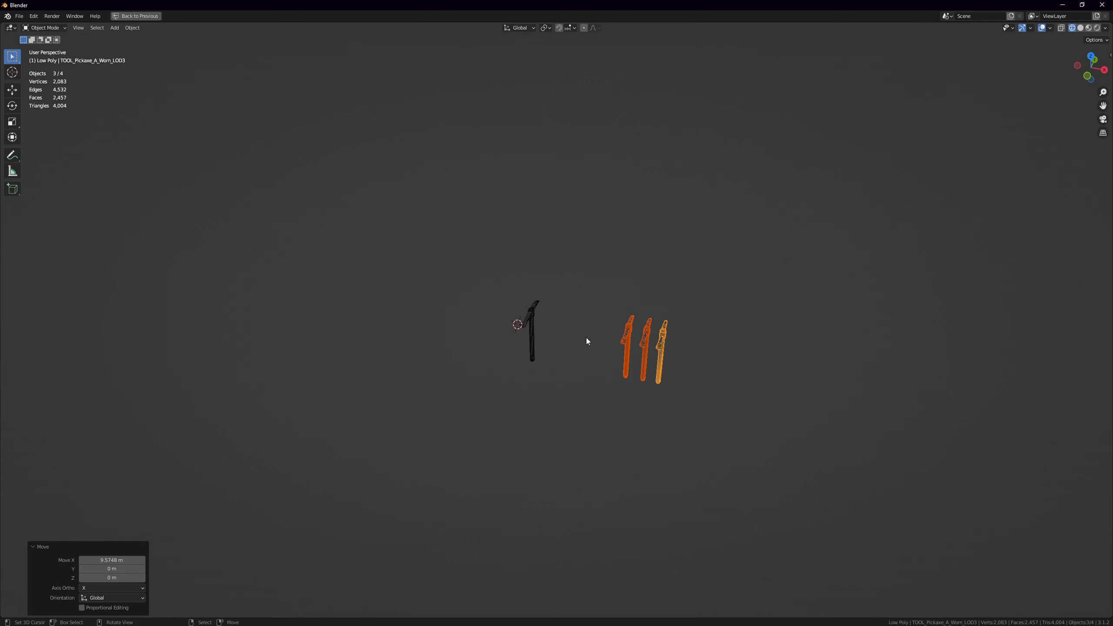
Remove LOD1 from the selection and move the LOD2 and LOD3 pickaxes about 10.57 m further along the X axis
left_click(625, 329, "shift")
key("g")
key("x")
left_click(767, 356)
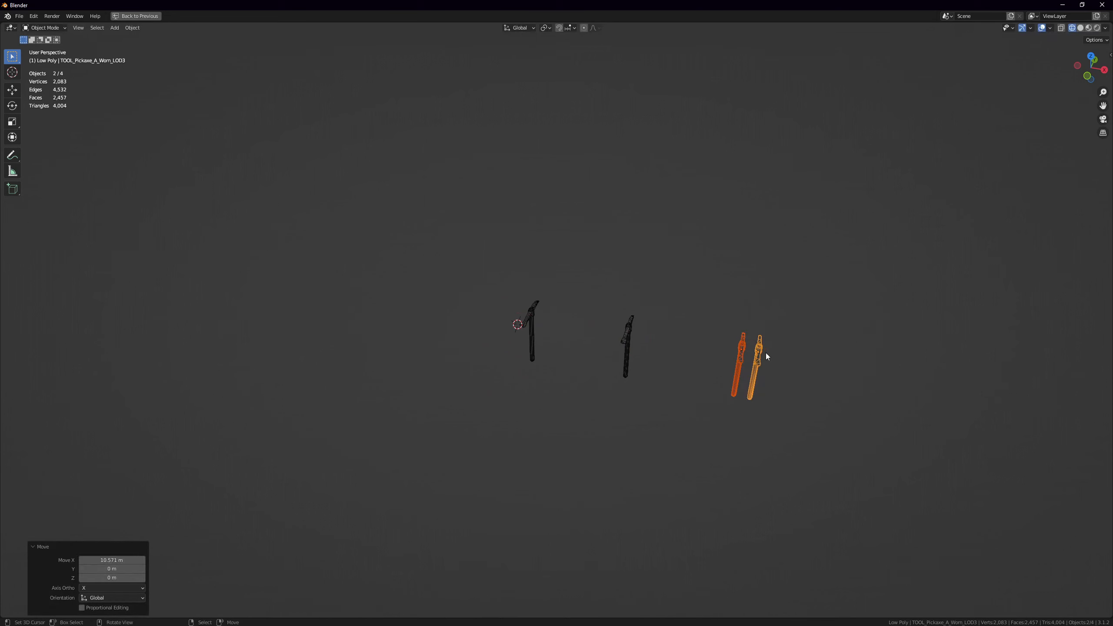
key("g")
key("x")
right_click(765, 353)
key("g")
key("x")
right_click(763, 352)
right_click(762, 352, "shift")
left_click(631, 340)
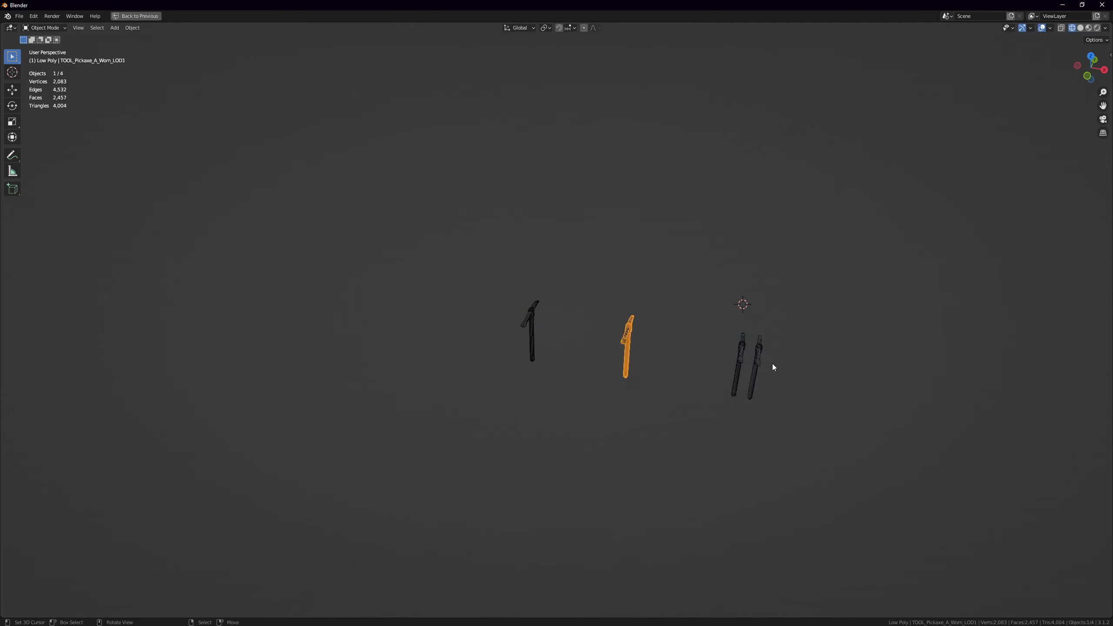
Move only the LOD3 pickaxe about 11.11 m further along the X axis
left_click(757, 364)
key("g")
key("x")
left_click(861, 386)
Duplicate the LOD3 pickaxe and place the copy about 13.02 m further along the X axis
key("shift+d")
key("x")
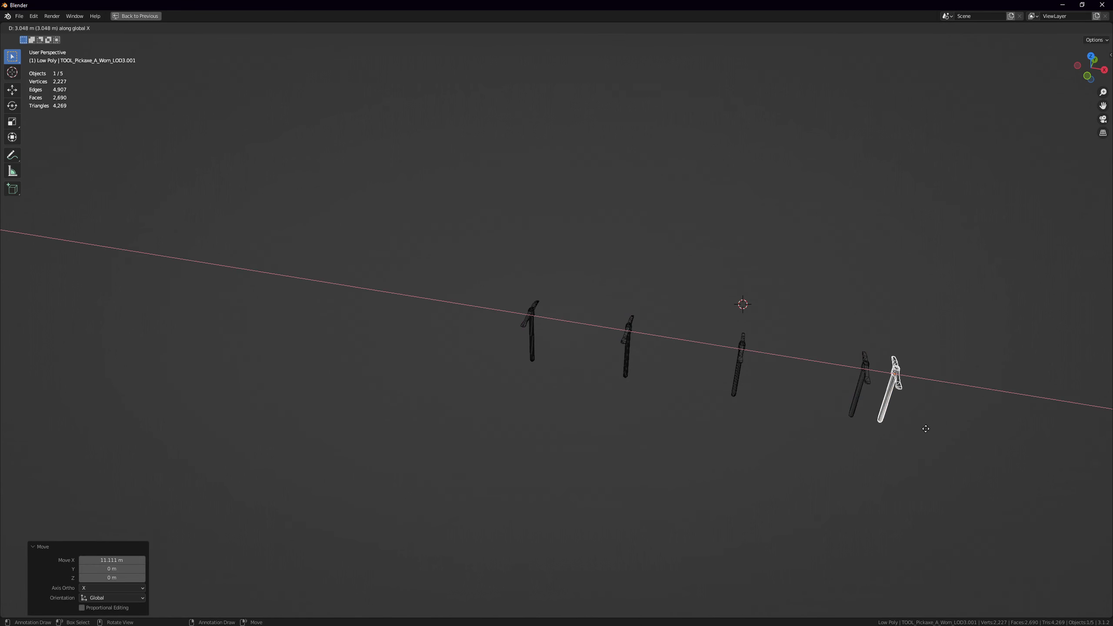
left_click(1005, 433)
Restore the full workspace layout and rename the new pickaxe copy TOOL_Pickaxe_A_Worn_LOD4
key("ctrl+alt+space")
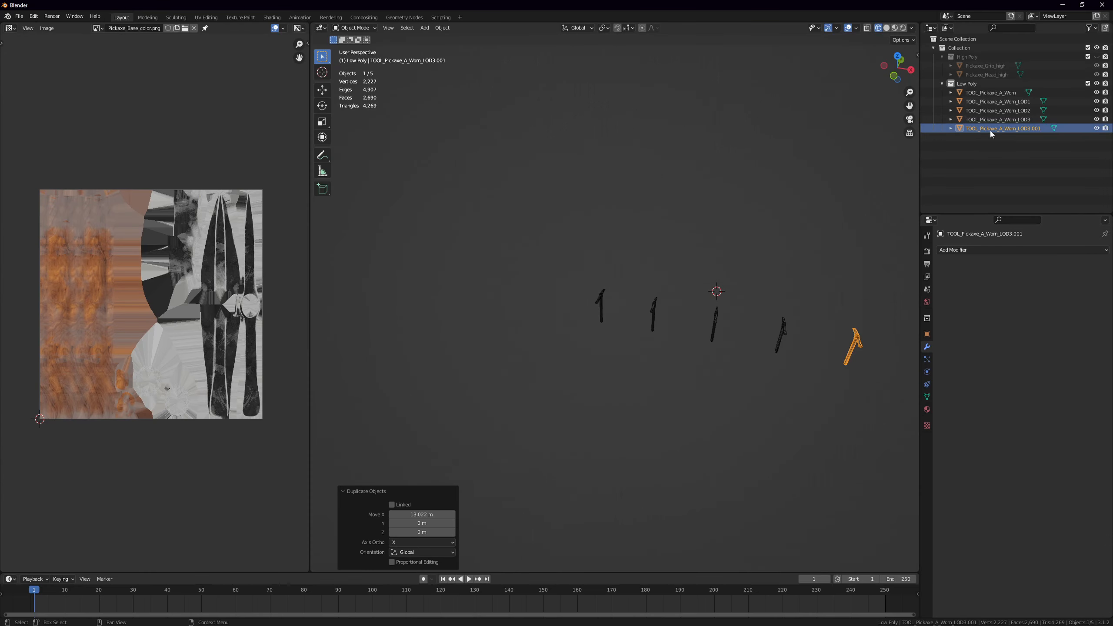
double_click(1027, 130)
left_click_drag(1027, 129, 1063, 132)
type("4")
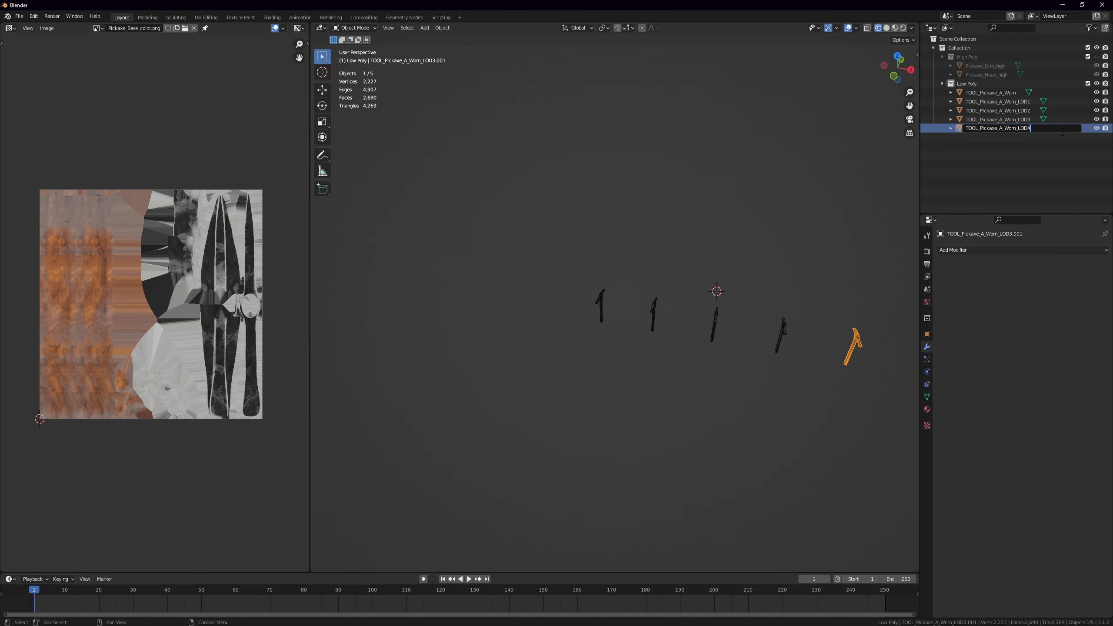
key("Return")
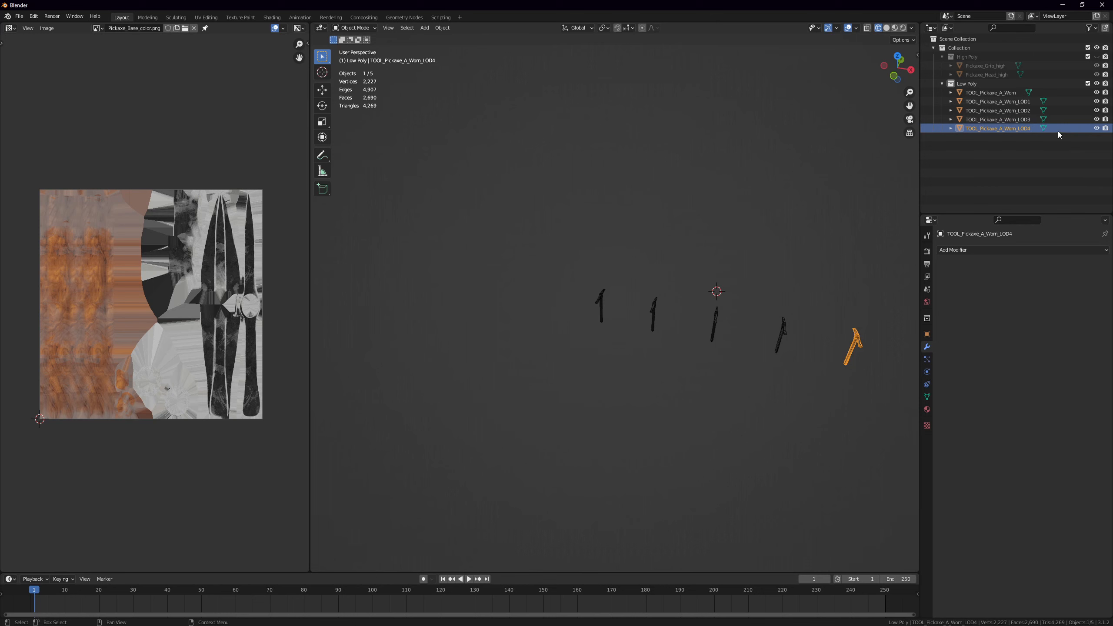
Add a Decimate modifier with a 0.5 ratio to the LOD4 pickaxe and apply it
left_click(983, 251)
left_click(946, 312)
left_click(1052, 290)
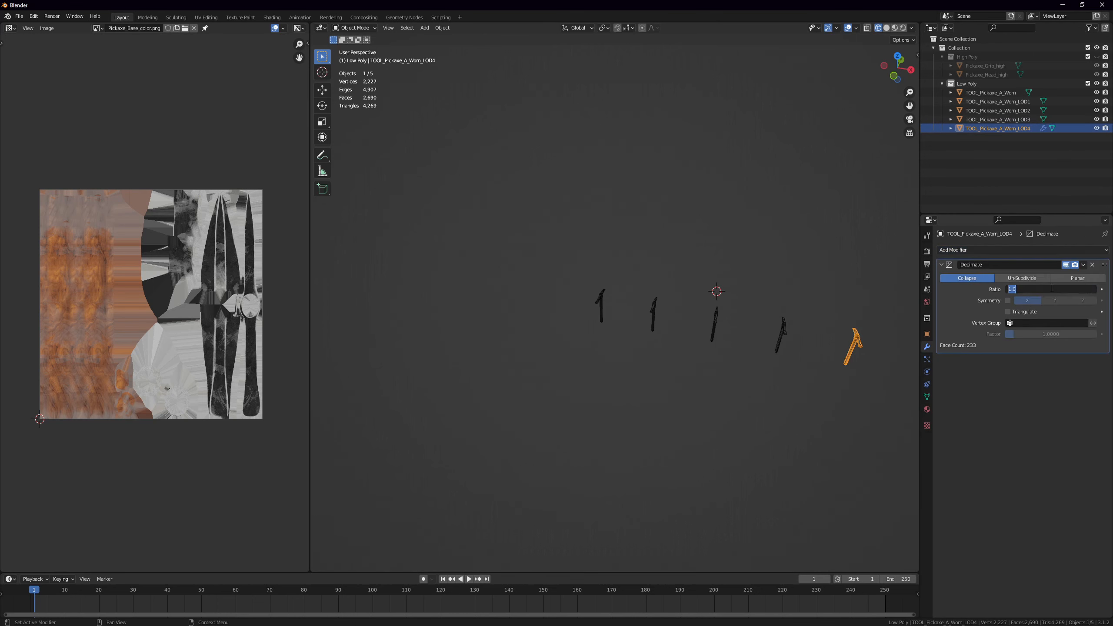
type("0.5")
key("Return")
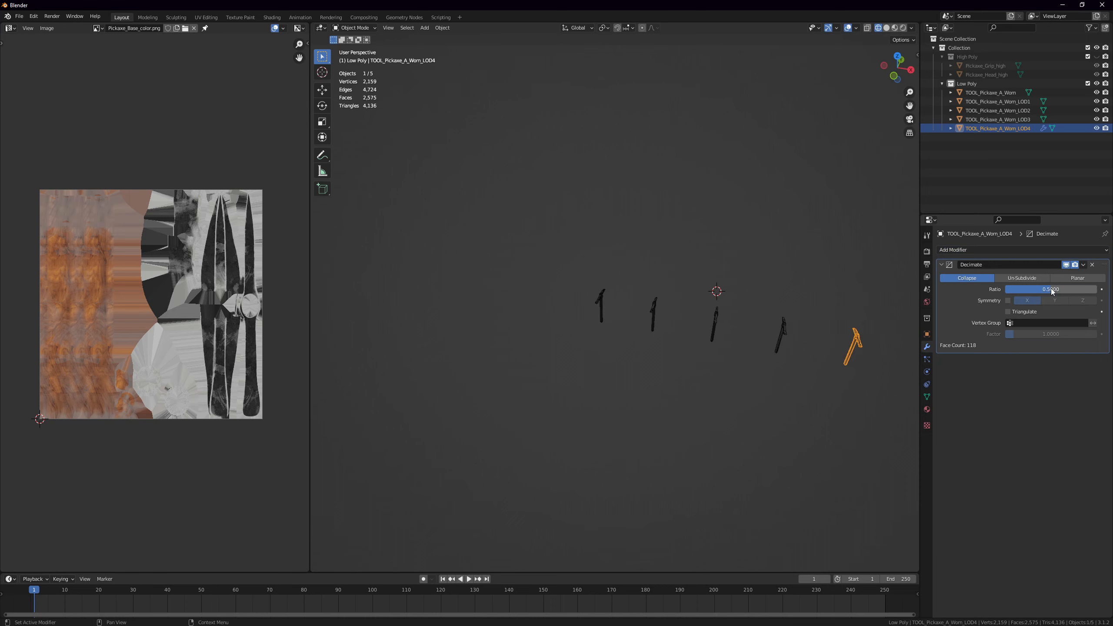
left_click(1083, 265)
left_click(1056, 273)
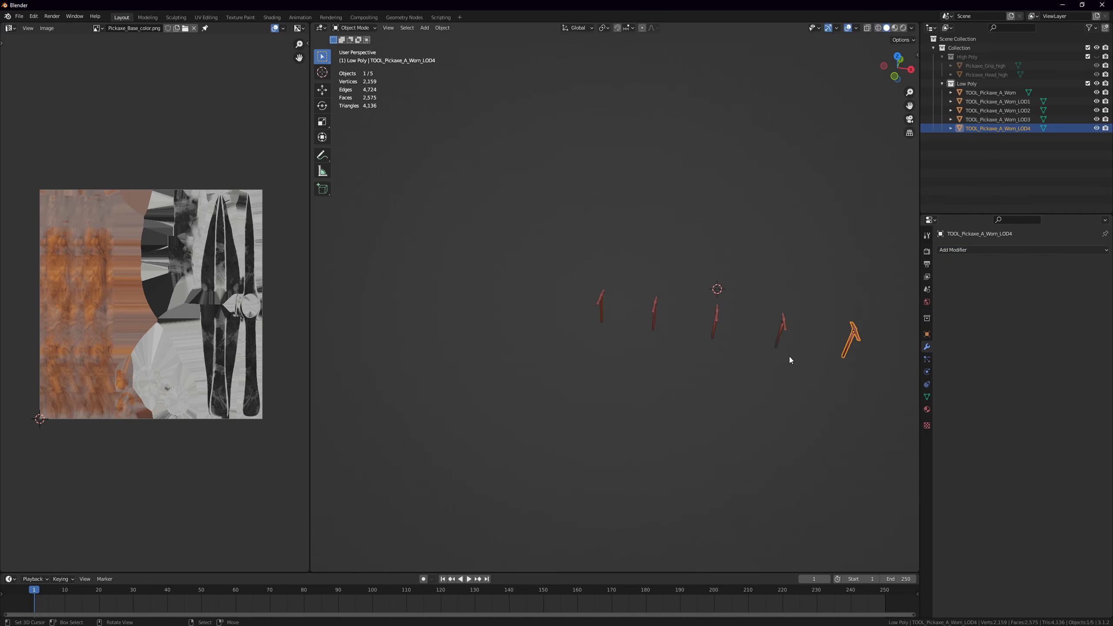
Deselect everything and compare the five pickaxe detail levels in a maximized viewport using rendered, solid and wireframe shading
left_click(790, 357)
middle_click_drag(790, 357, 626, 323, "shift")
key("ctrl+space")
key("z")
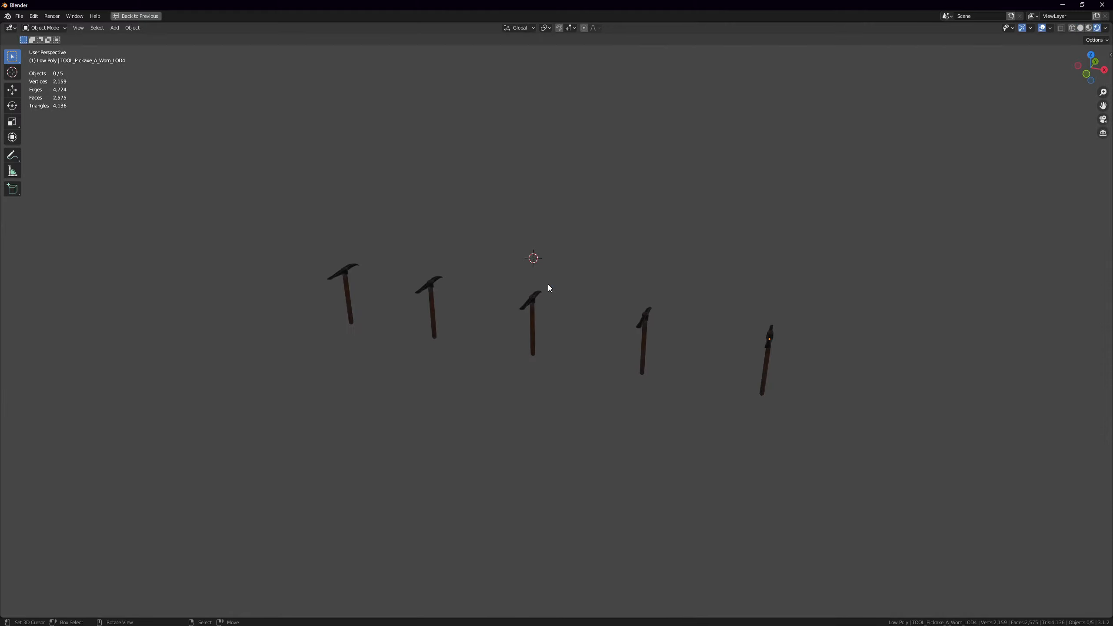
key("shift+z")
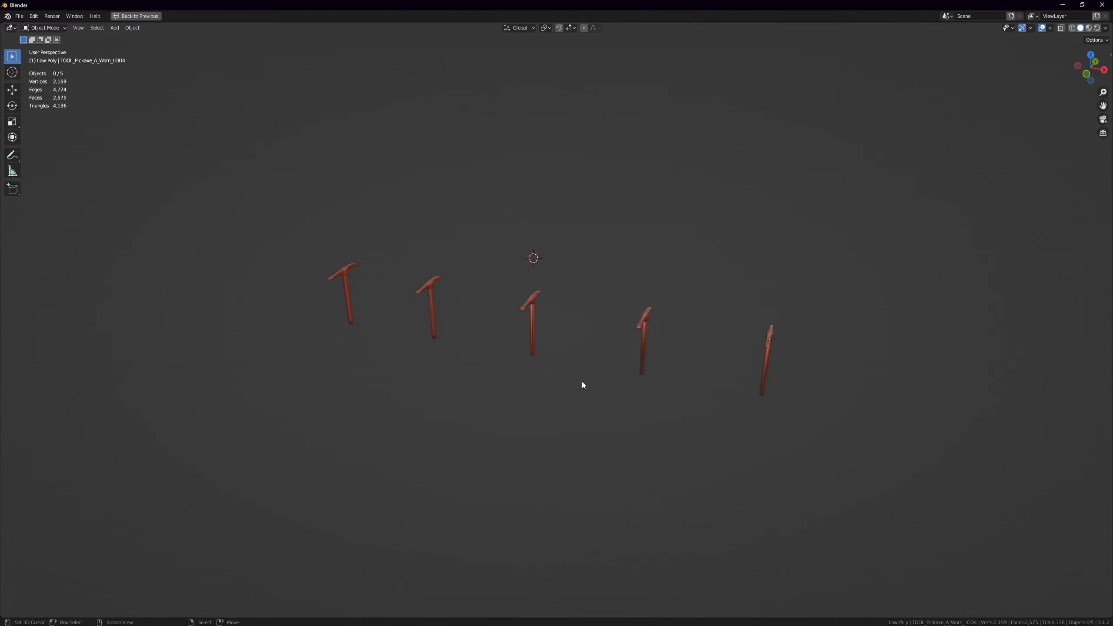
key("z")
scroll(581, 381, "down", 1)
key("z")
middle_click_drag(581, 381, 591, 385)
key("z")
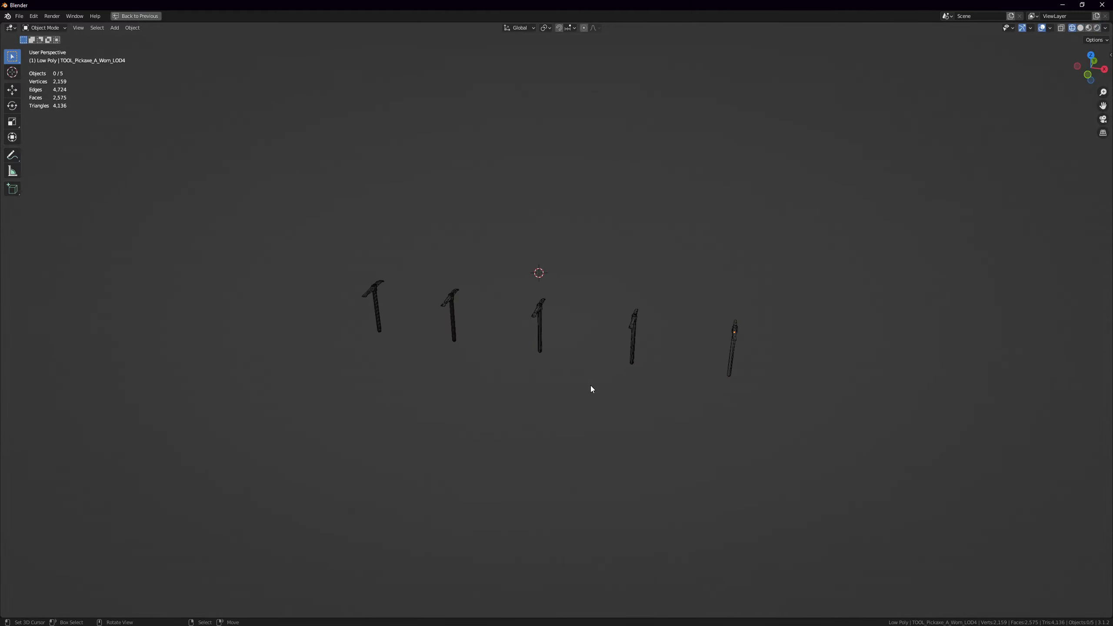
Examine the row of five pickaxes from farther away to judge how noticeable the detail loss is in wireframe and solid shading
left_click(1050, 28)
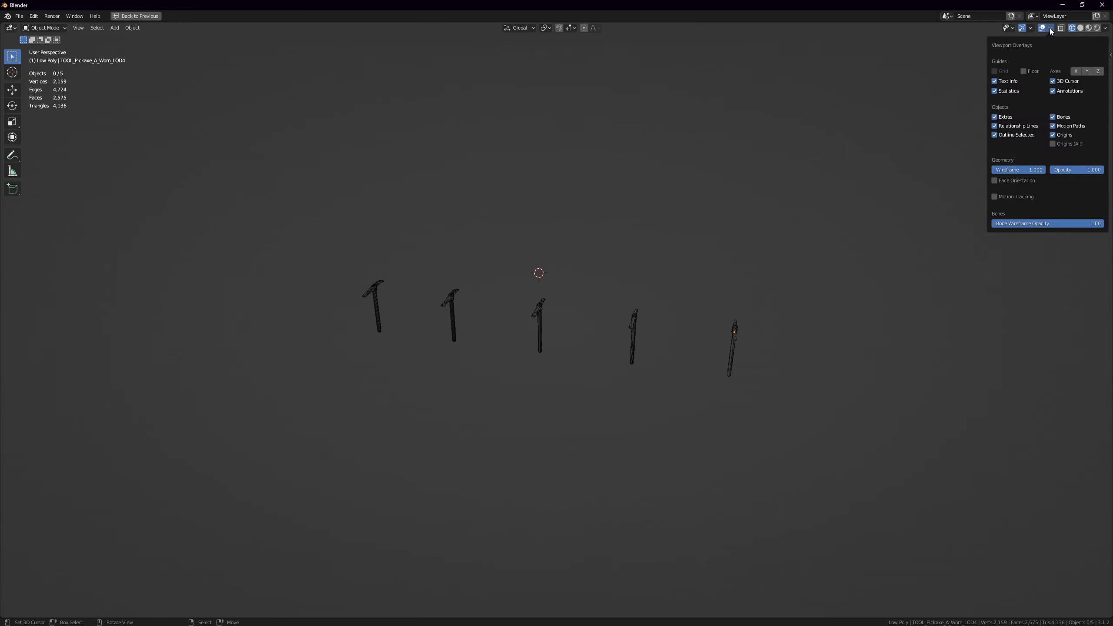
scroll(679, 359, "down", 4)
key("a")
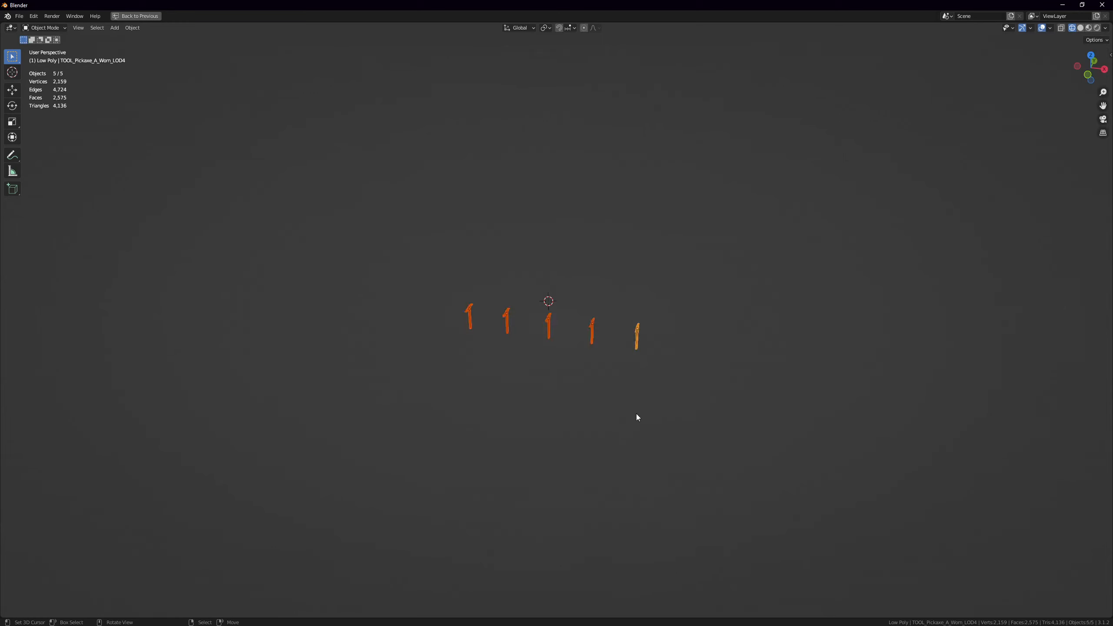
left_click(636, 414)
key("a")
scroll(357, 314, "up", 3)
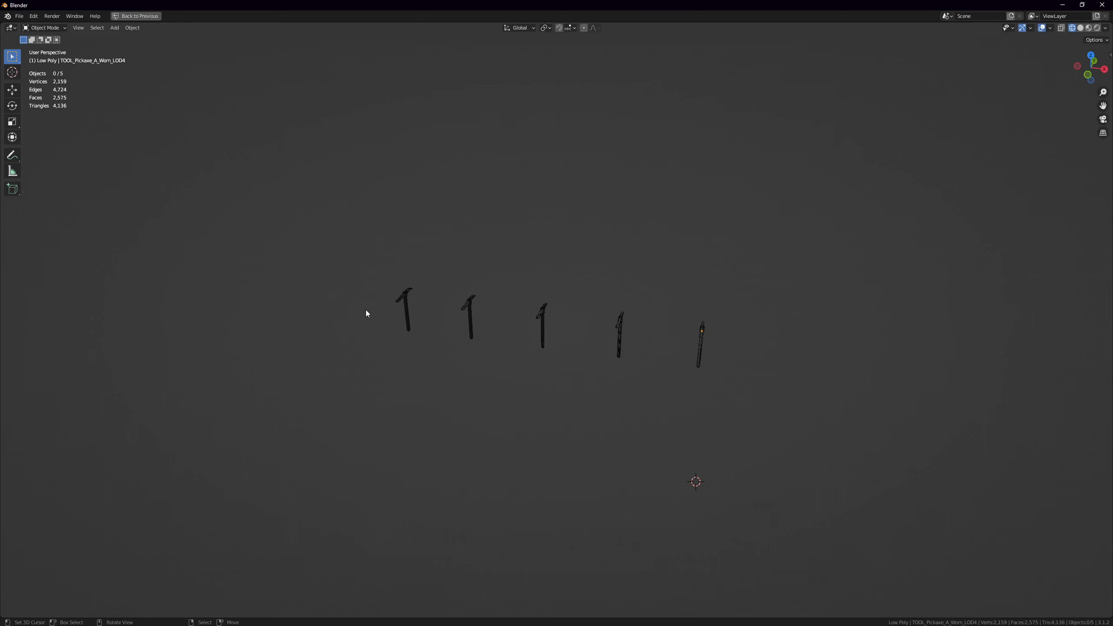
middle_click_drag(572, 399, 558, 376)
scroll(559, 376, "down", 4)
key("shift+z")
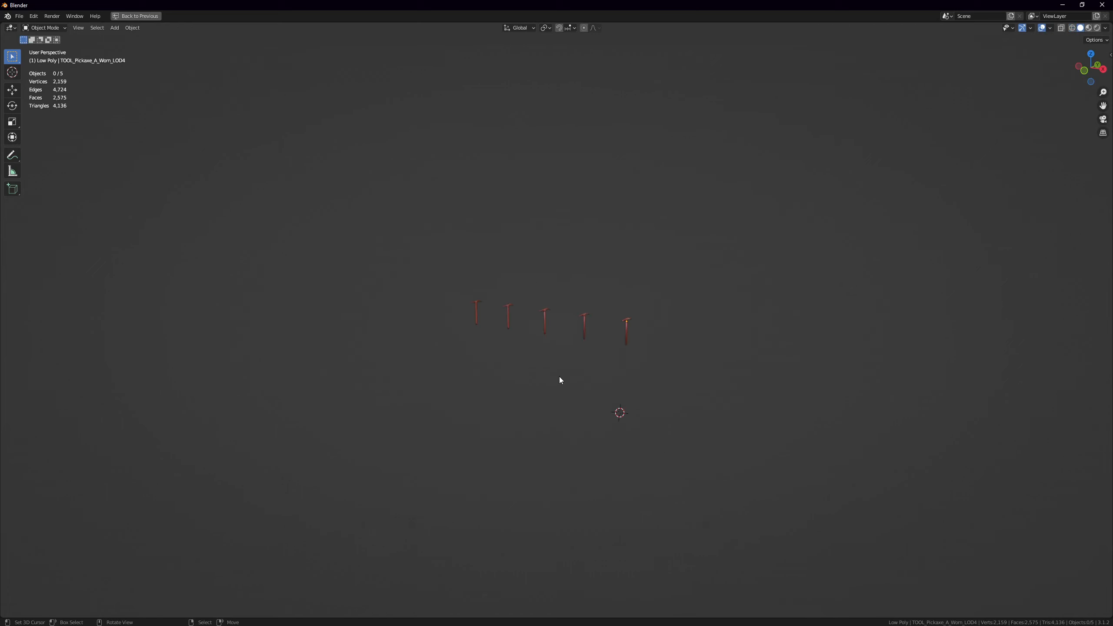
scroll(559, 375, "down", 3)
scroll(600, 330, "up", 4)
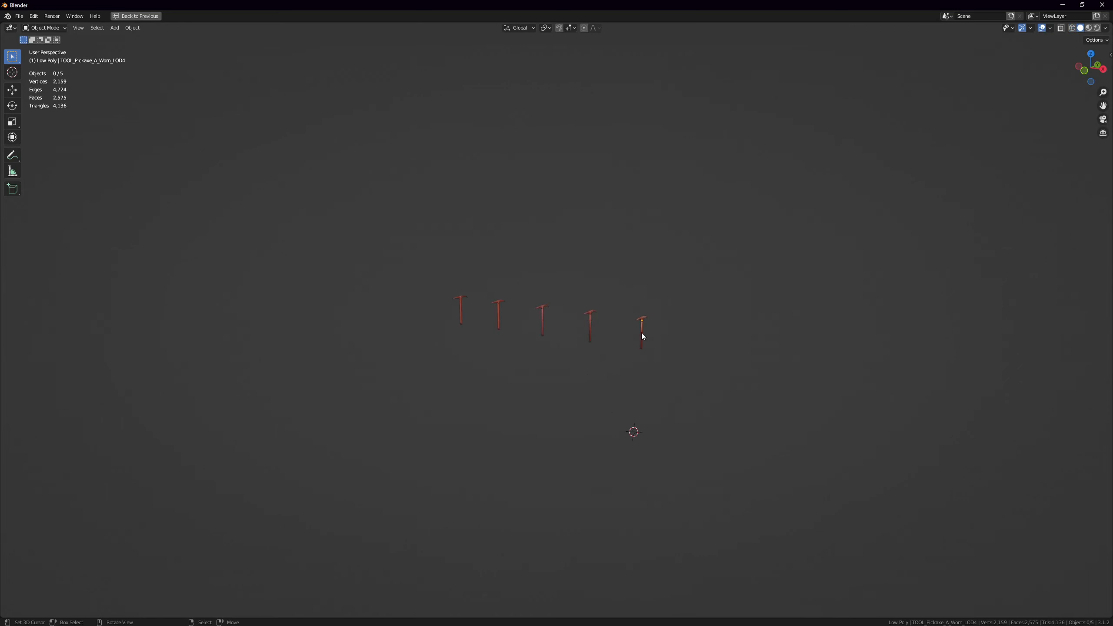